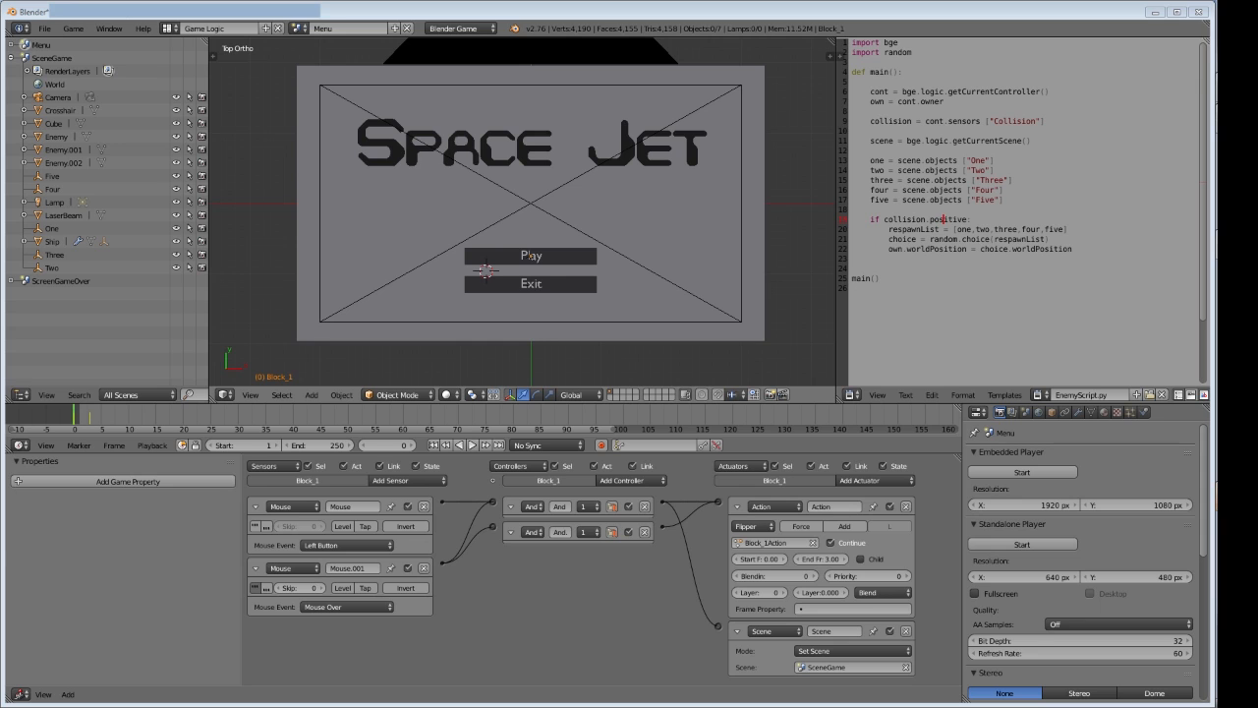
Switch the active scene to SceneGame and deselect the ship
{"action": "left_click", "coordinate": [303, 28]}
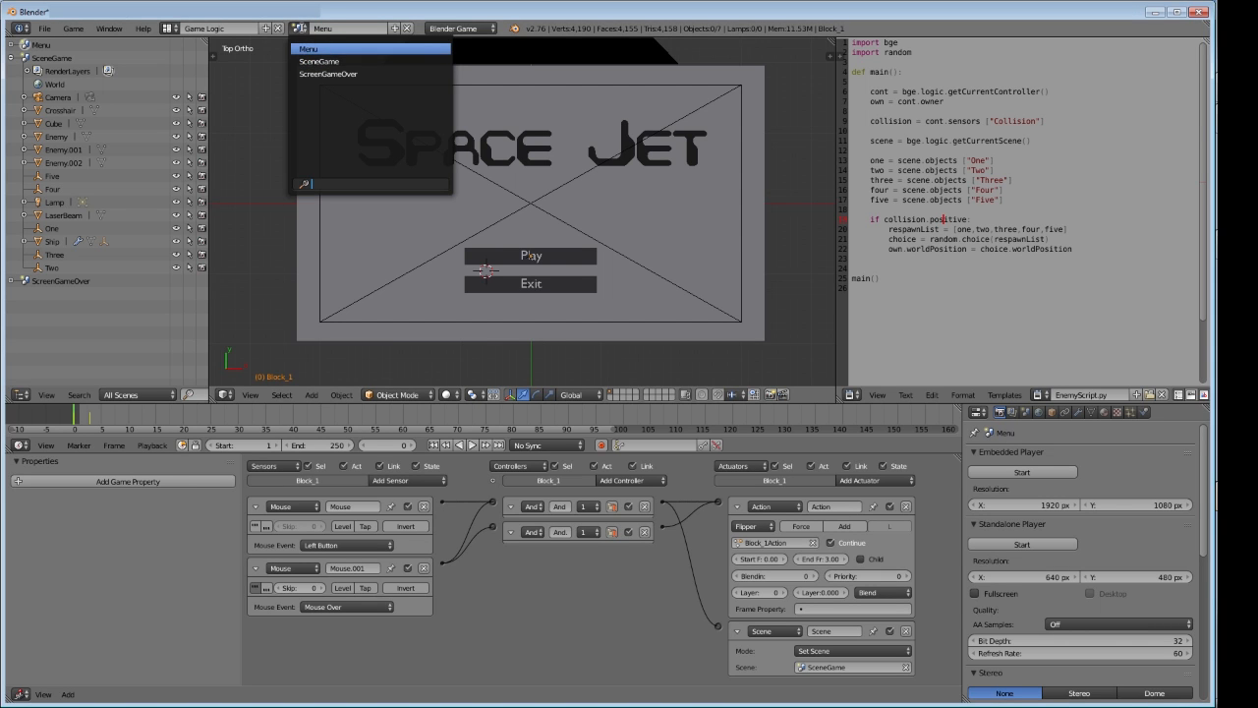
{"action": "left_click", "coordinate": [314, 48]}
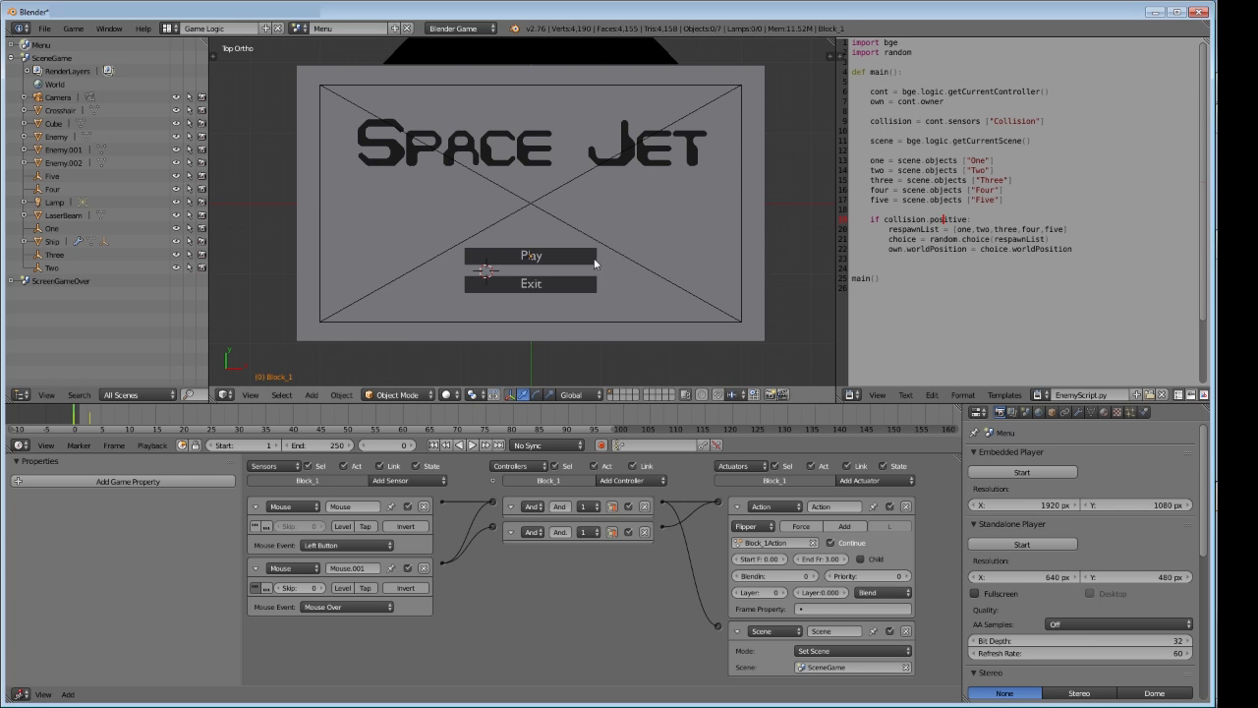
{"action": "left_click", "coordinate": [303, 28]}
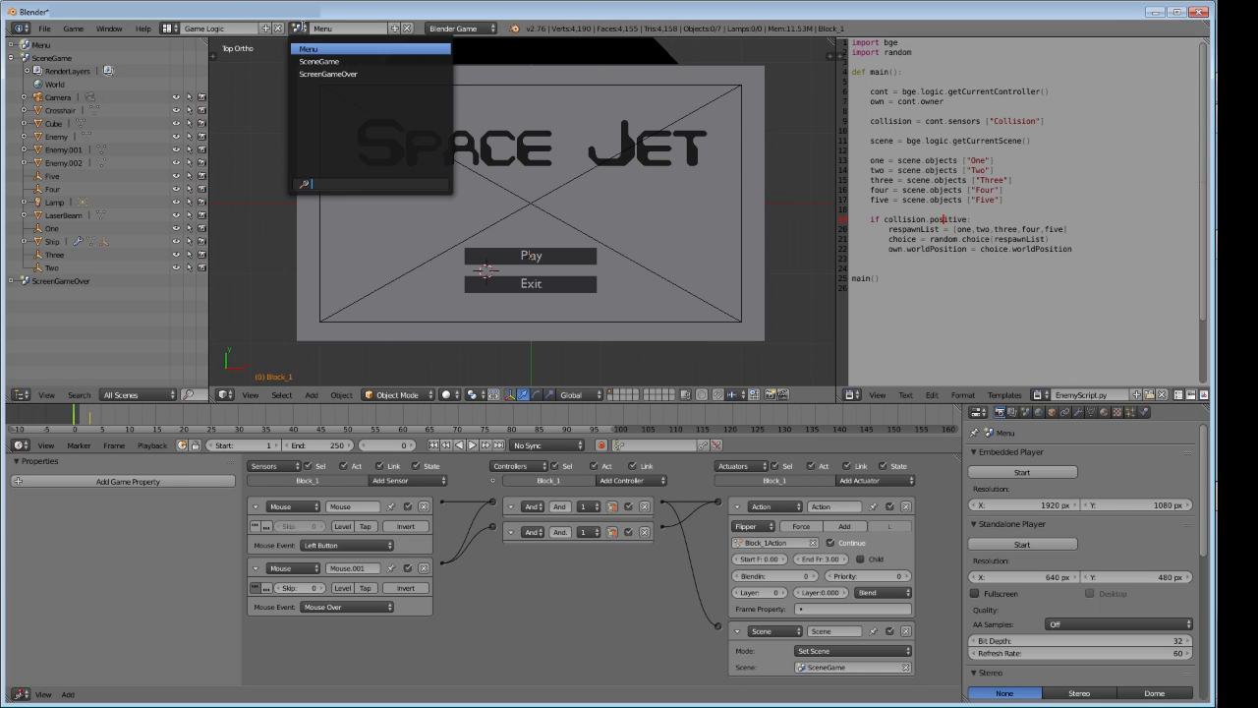
{"action": "left_click", "coordinate": [324, 61]}
{"action": "scroll", "coordinate": [554, 265], "scroll_direction": "down", "scroll_amount": 10}
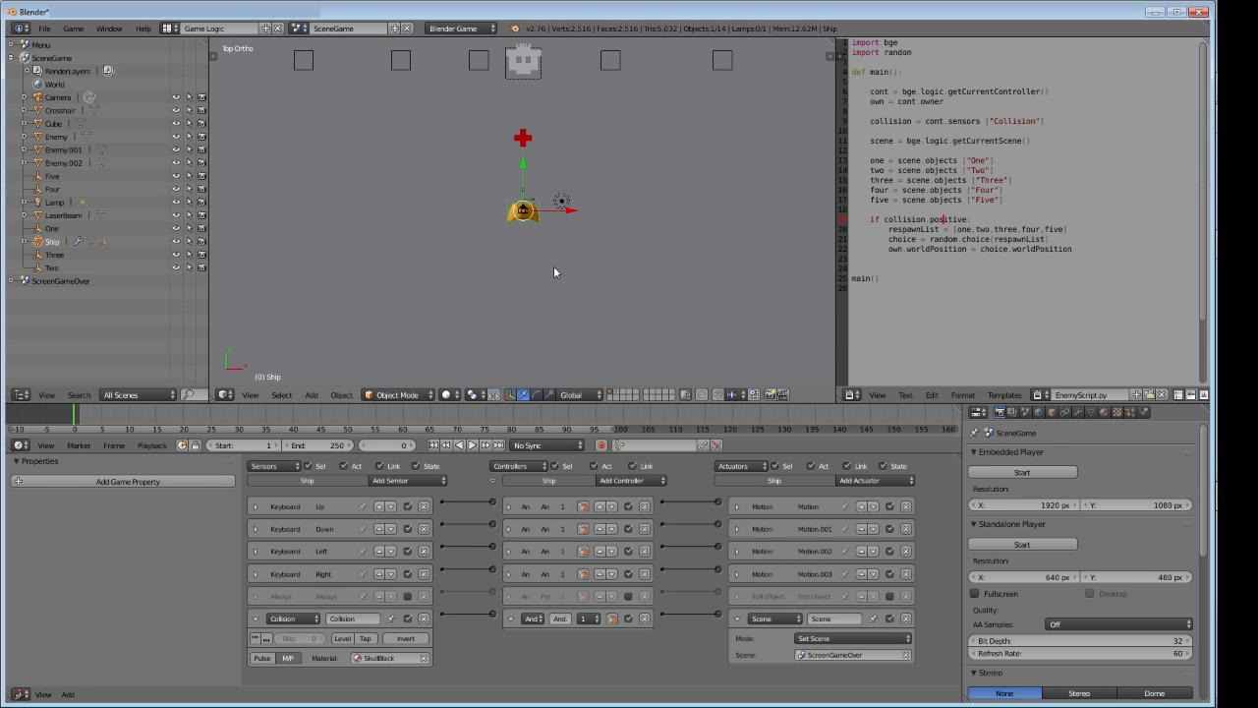
{"action": "key", "text": "a"}
{"action": "key", "text": "KP_0"}
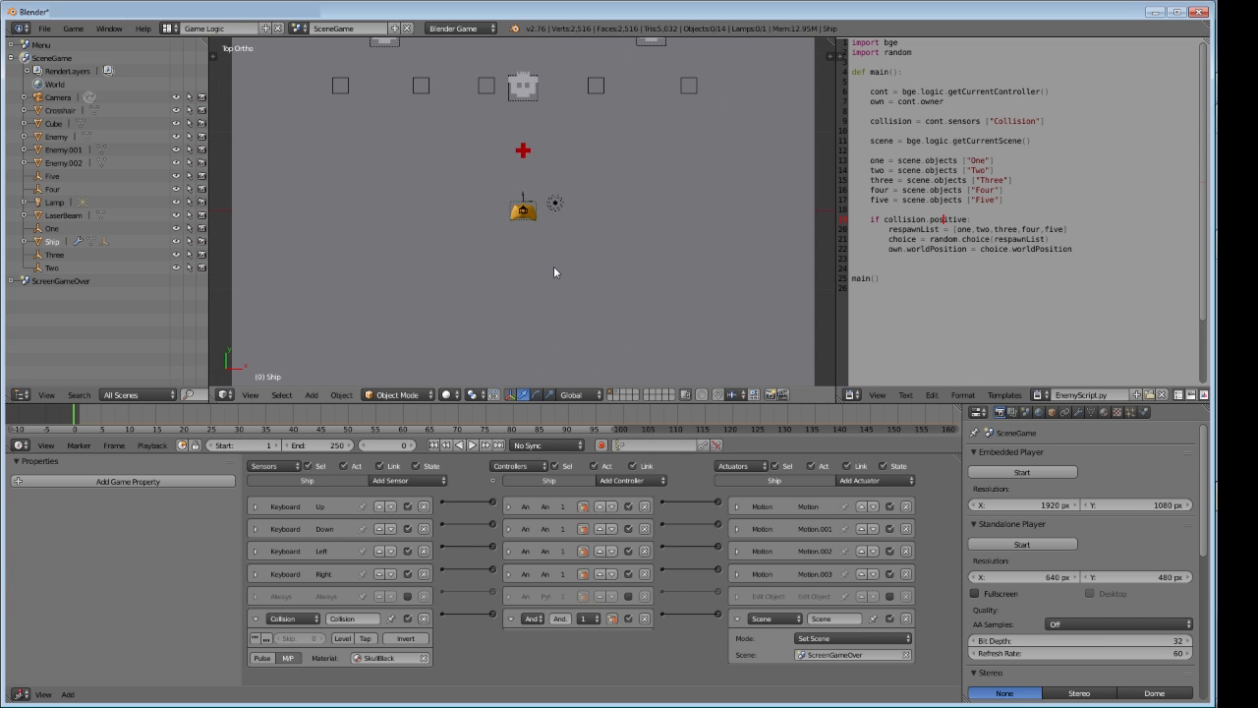
Display an empty layer and snap the 3D cursor to the center
{"action": "left_click", "coordinate": [611, 397]}
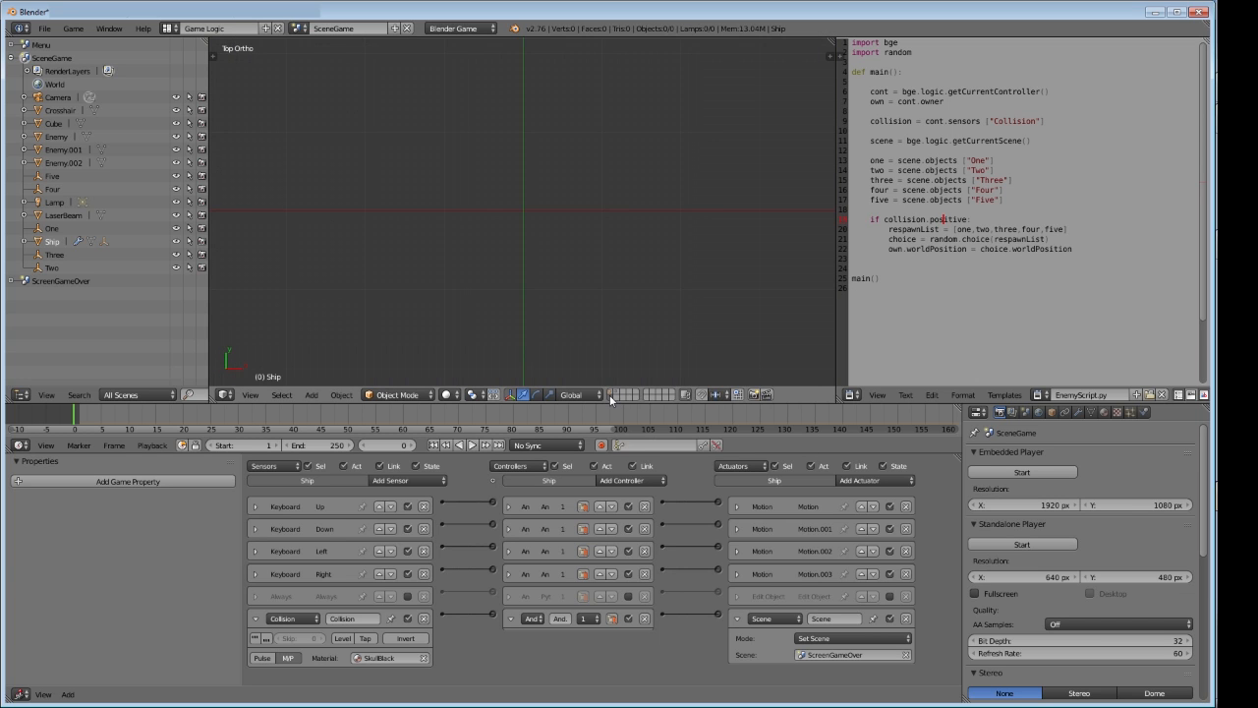
{"action": "key", "text": "shift+s"}
{"action": "left_click", "coordinate": [563, 320]}
{"action": "mouse_move", "coordinate": [558, 307]}
{"action": "middle_mouse_down", "text": "shift"}
{"action": "mouse_move", "coordinate": [584, 309]}
{"action": "mouse_move", "coordinate": [554, 313]}
{"action": "middle_mouse_up", "text": "shift"}
{"action": "scroll", "coordinate": [583, 310], "scroll_direction": "up", "scroll_amount": 3}
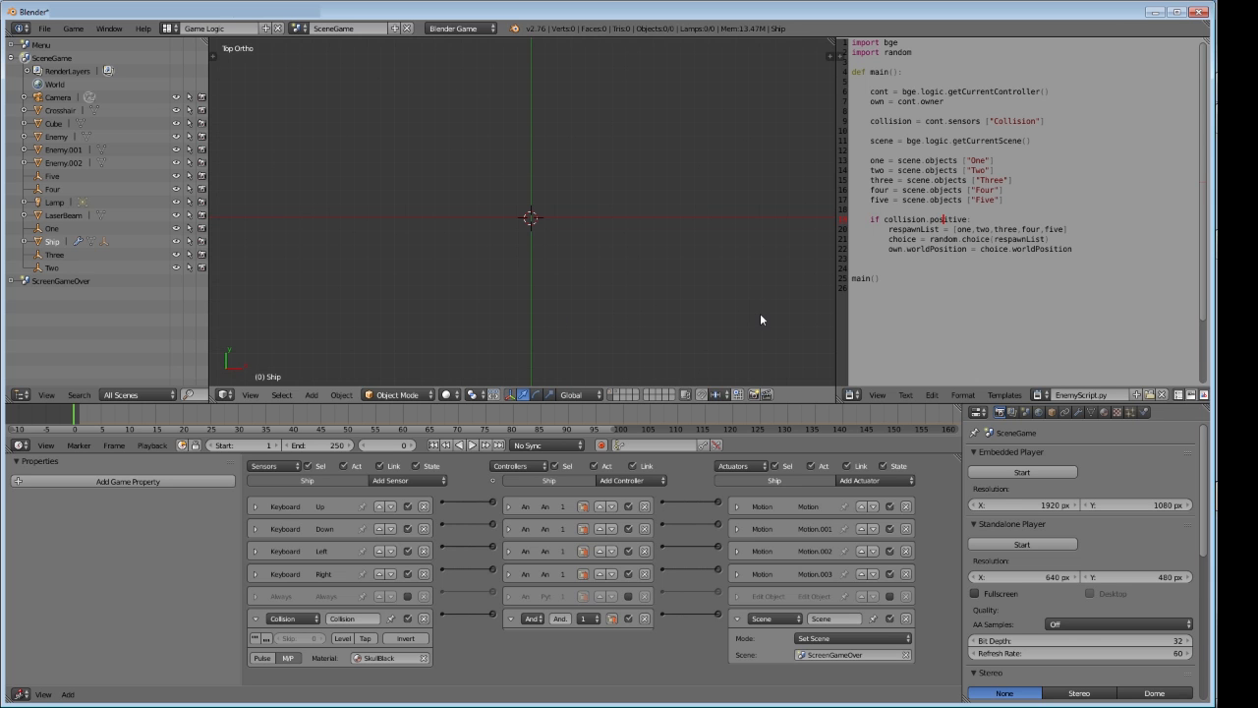
Change the screen layout to Default and view the scene from the top
{"action": "left_click", "coordinate": [169, 28]}
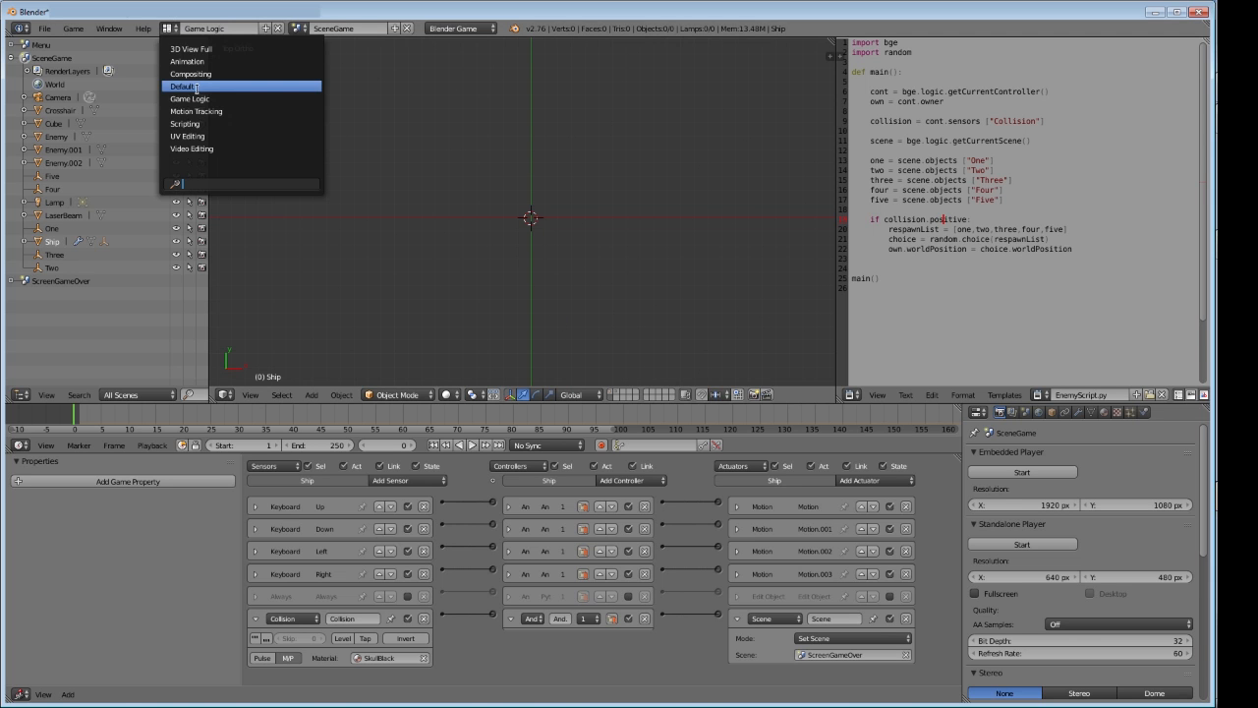
{"action": "left_click", "coordinate": [195, 87]}
{"action": "key", "text": "KP_7"}
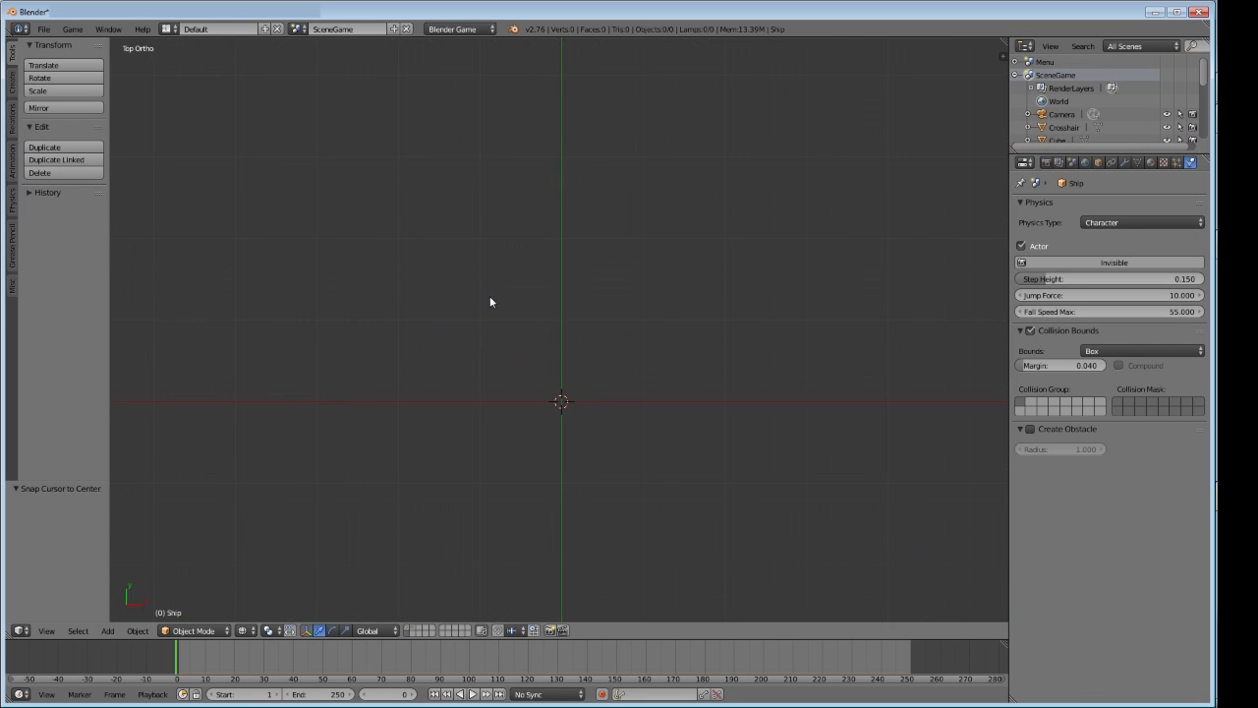
Add a cube and model it into an eight-legged spider boss, using an X-axis Mirror modifier with clipping
{"action": "key", "text": "shift+a"}
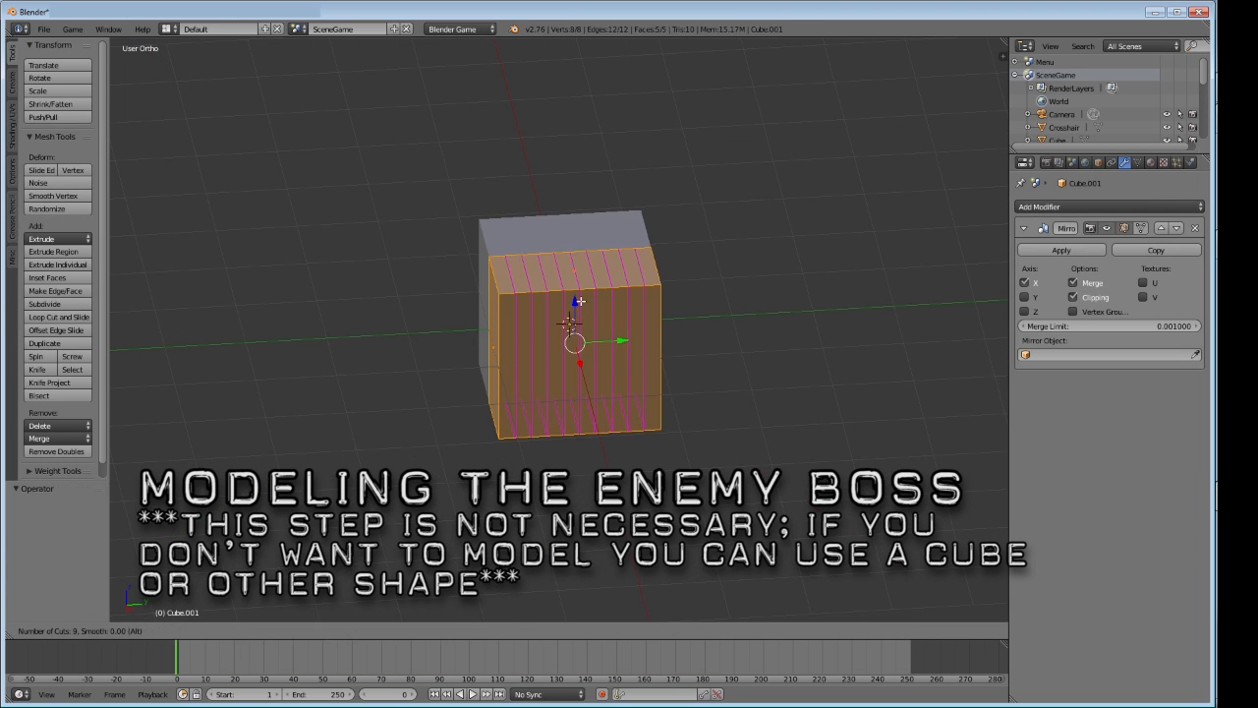
{"action": "key", "text": "a"}
{"action": "key", "text": "a"}
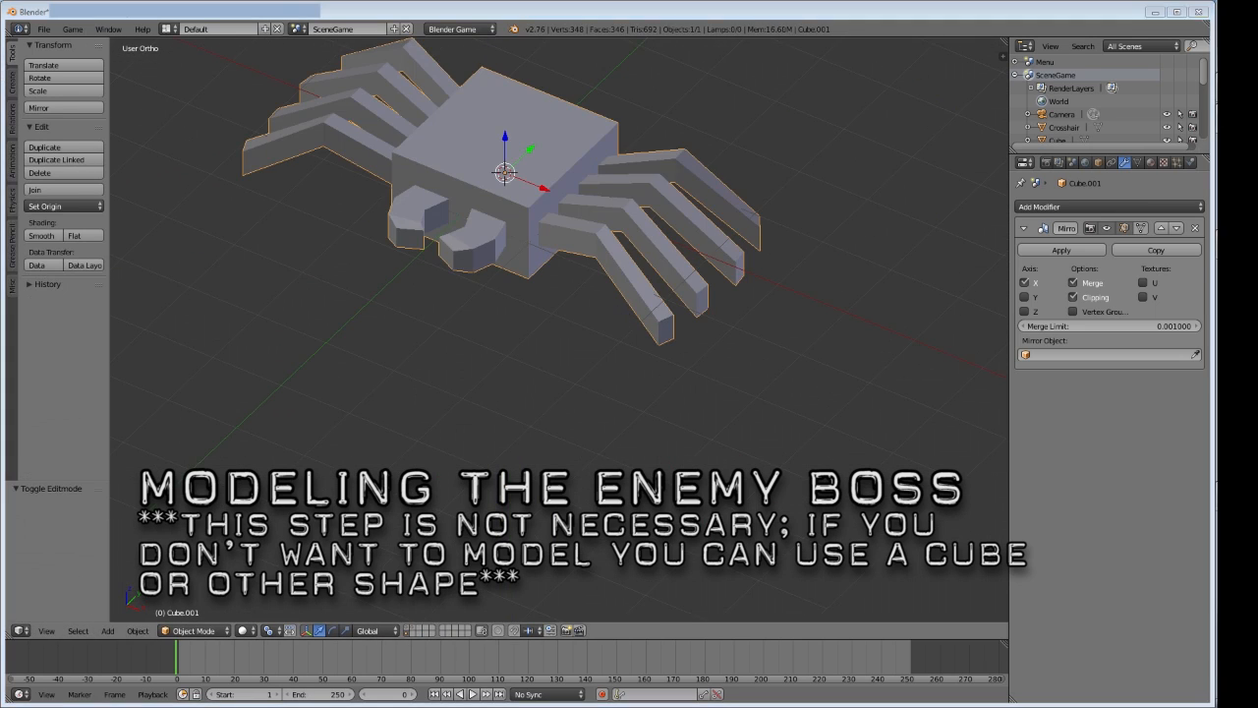
Rename the spider object to EnemyBoss1
{"action": "middle_click_drag", "start_coordinate": [564, 258], "coordinate": [631, 428]}
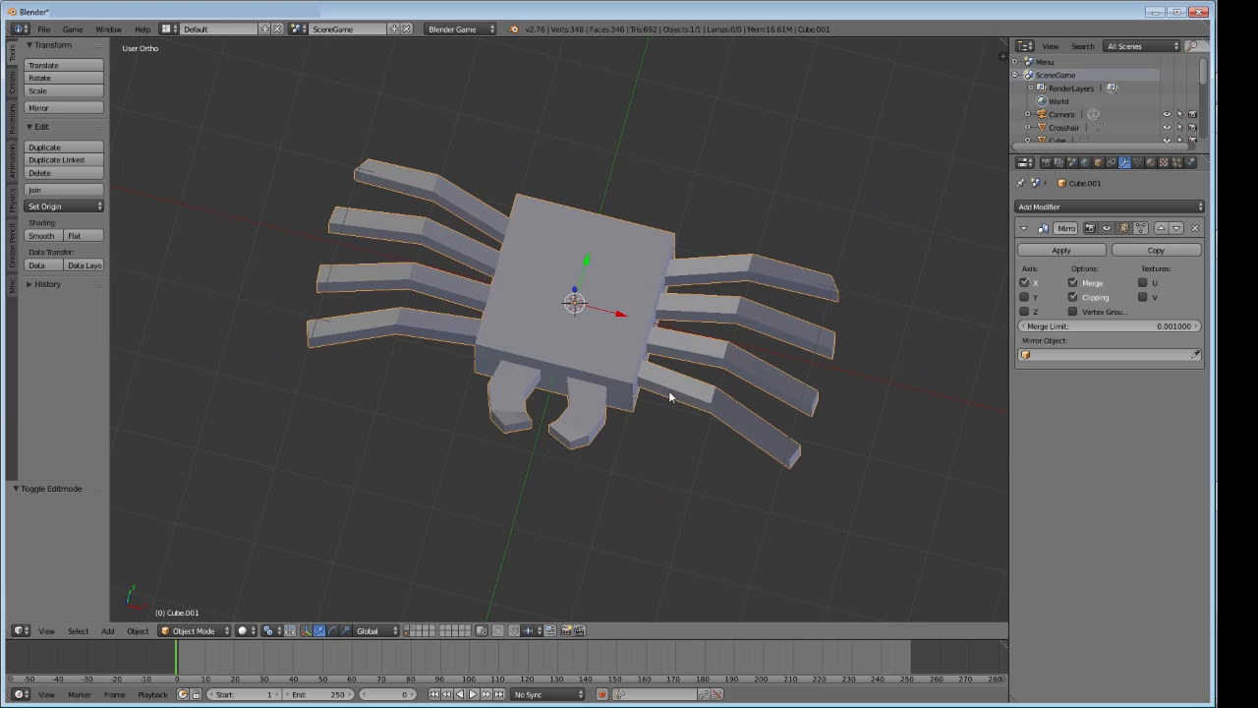
{"action": "middle_click_drag", "start_coordinate": [669, 390], "coordinate": [640, 364]}
{"action": "left_click", "coordinate": [1098, 163]}
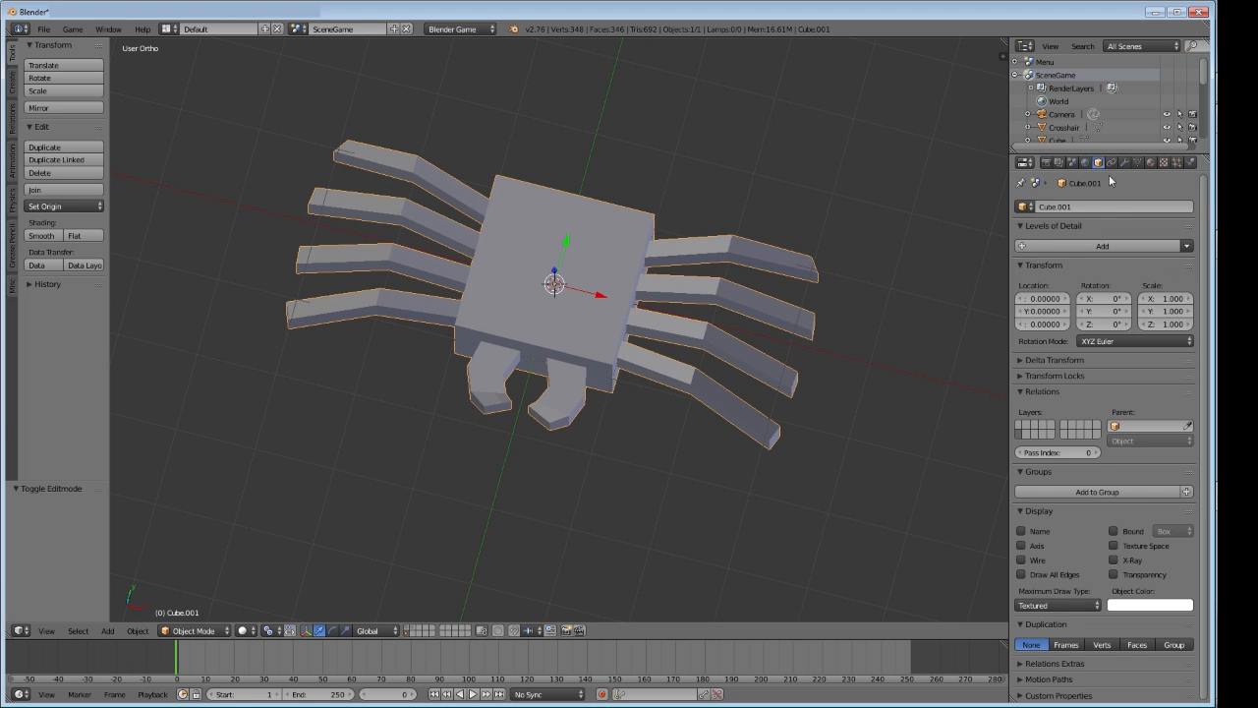
{"action": "left_click", "coordinate": [1133, 208]}
{"action": "type", "text": "EnemyBoss1"}
{"action": "key", "text": "Return"}
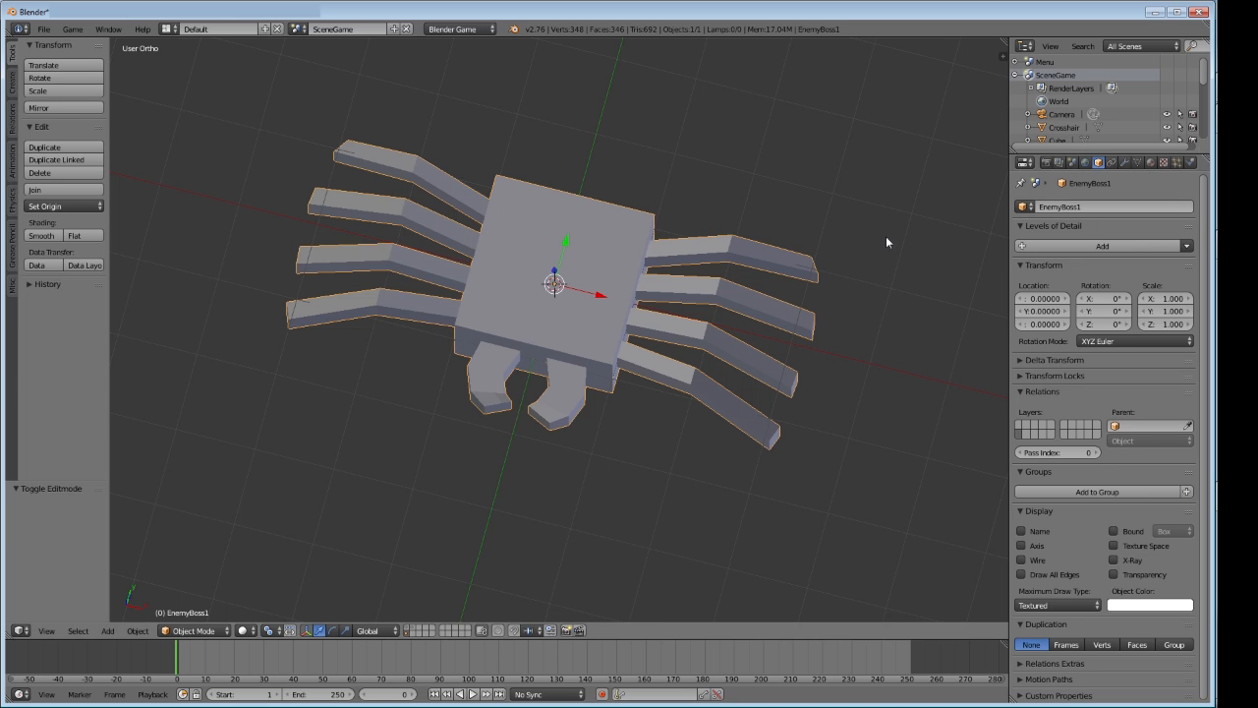
Create a new material for the spider boss and name it EnemyBoss1
{"action": "middle_click_drag", "start_coordinate": [885, 236], "coordinate": [950, 230]}
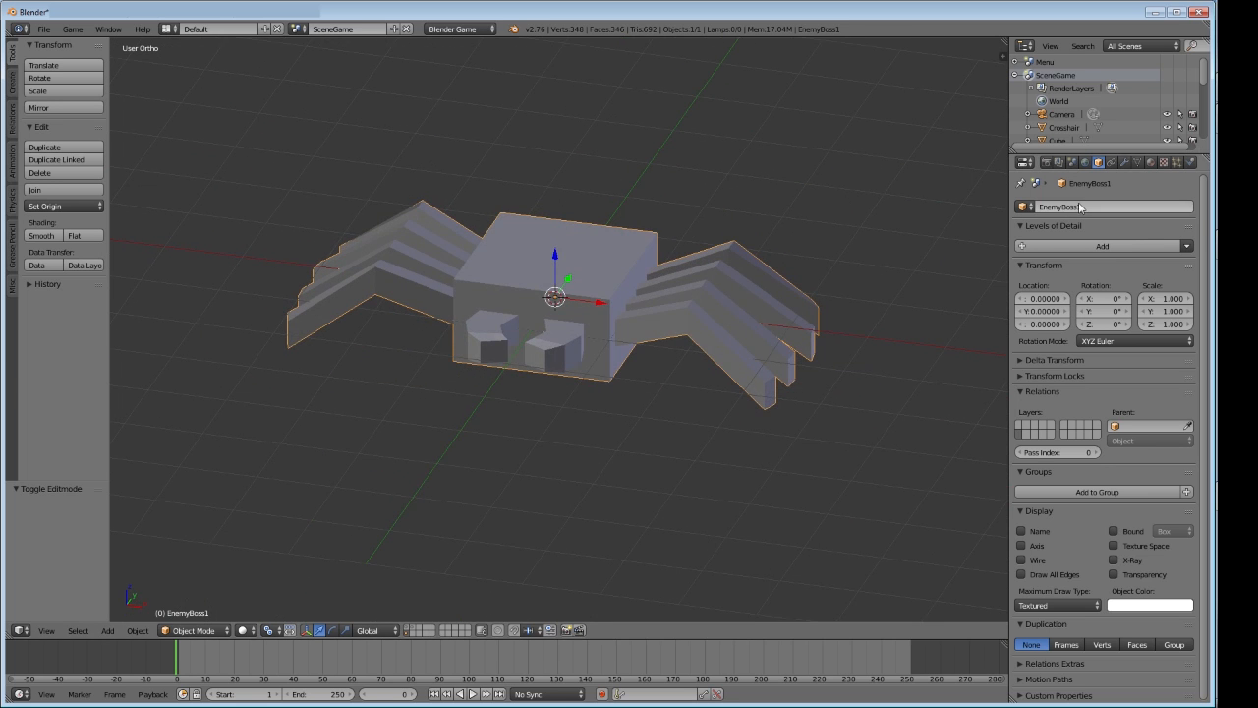
{"action": "left_click", "coordinate": [1151, 163]}
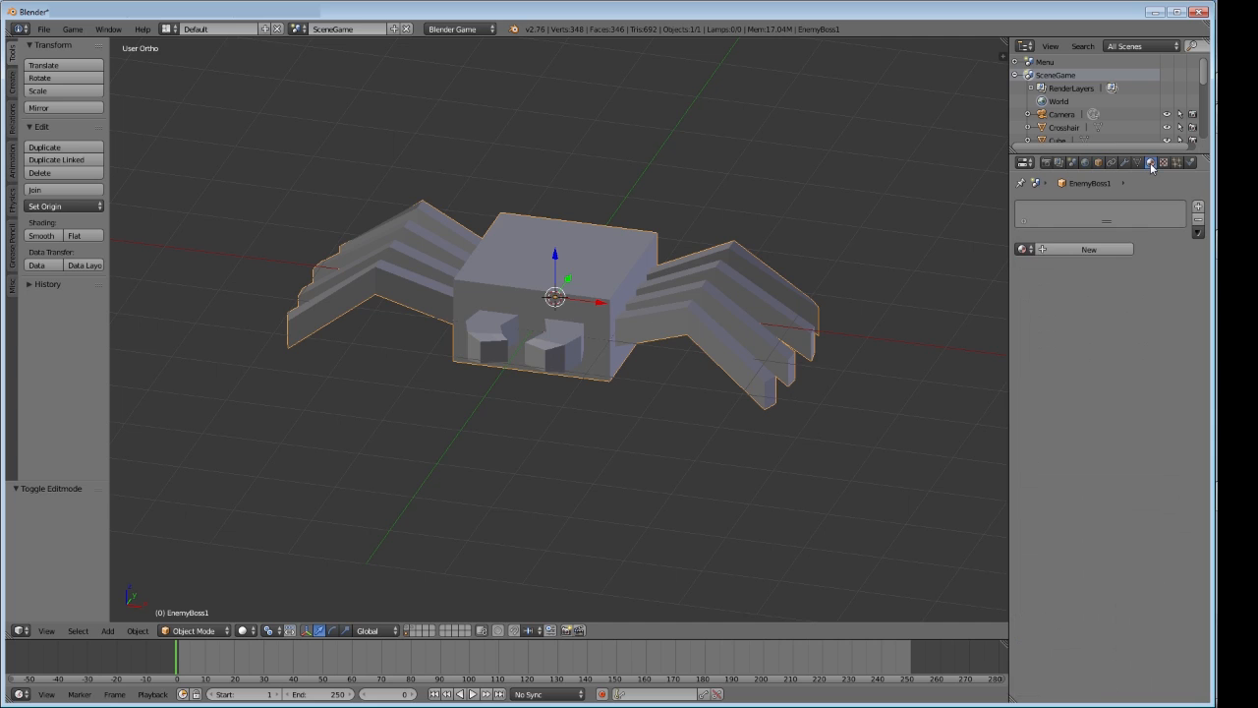
{"action": "left_click", "coordinate": [1114, 246]}
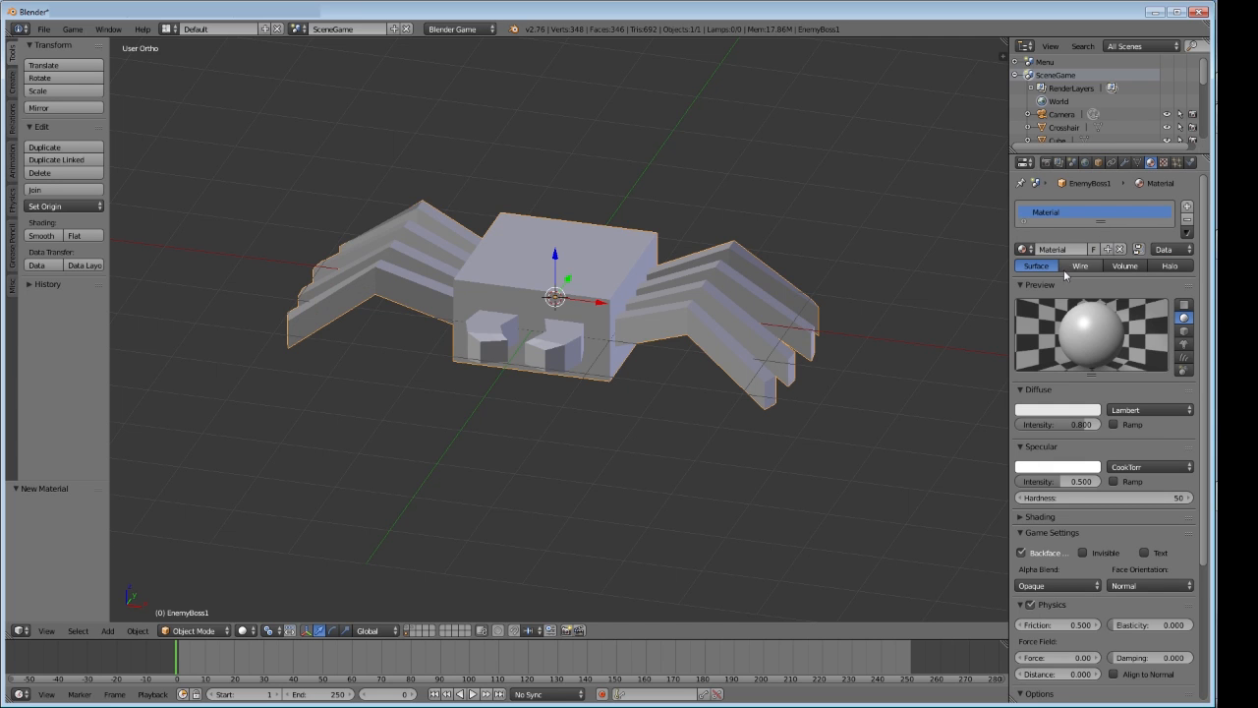
{"action": "type", "text": "EnemyBoss1"}
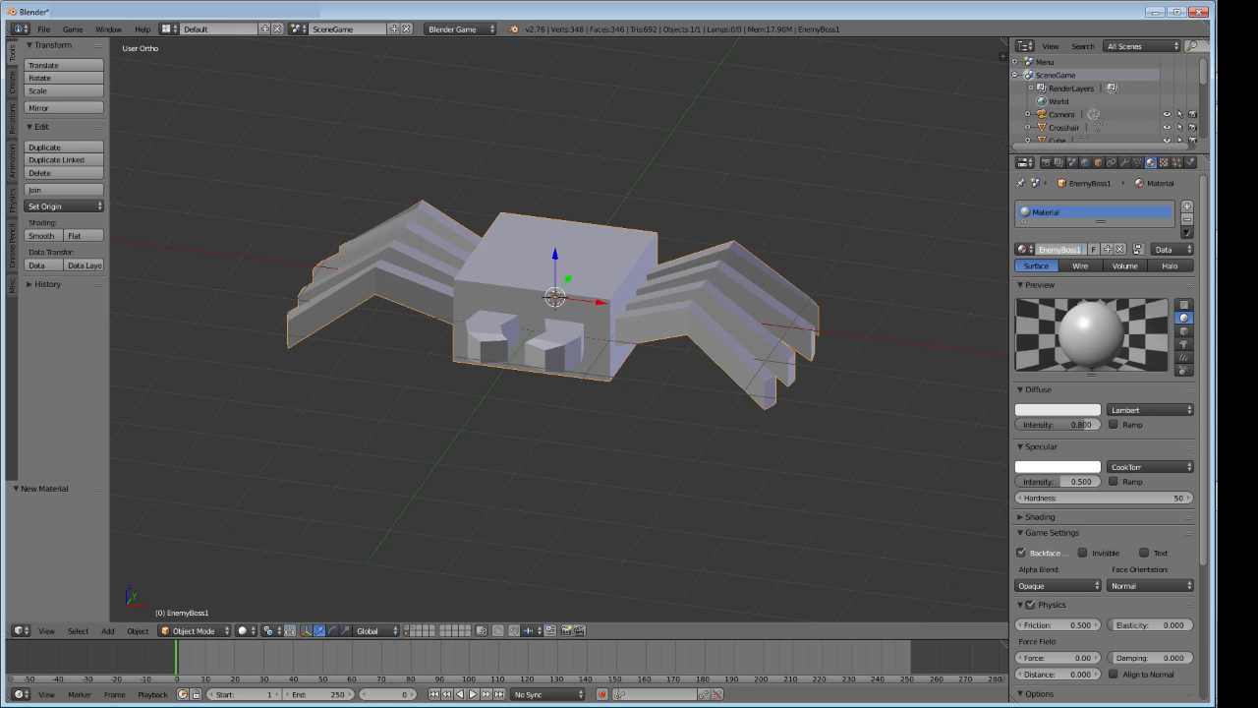
{"action": "key", "text": "Return"}
Set the material's diffuse intensity to 1.000, its specular intensity to 0.200 and its specular shader to WardIso
{"action": "middle_click_drag", "start_coordinate": [733, 303], "coordinate": [640, 270]}
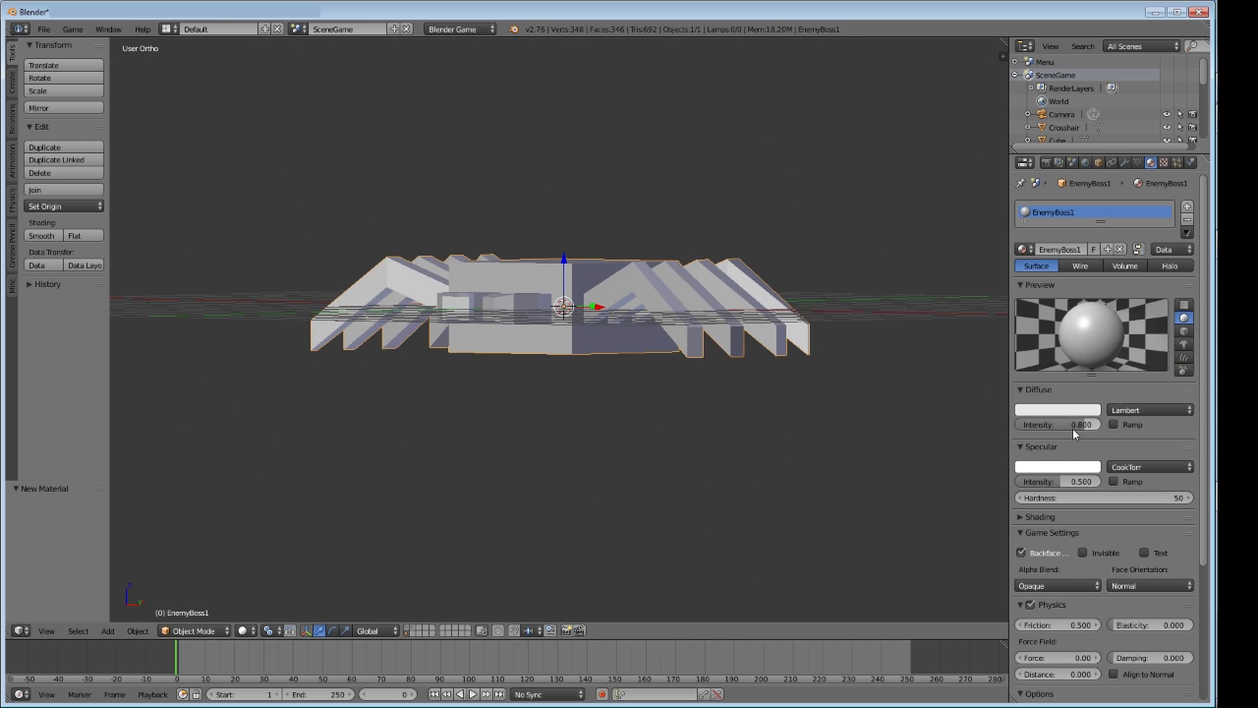
{"action": "left_click_drag", "start_coordinate": [1079, 431], "coordinate": [1131, 435]}
{"action": "left_click", "coordinate": [1087, 483]}
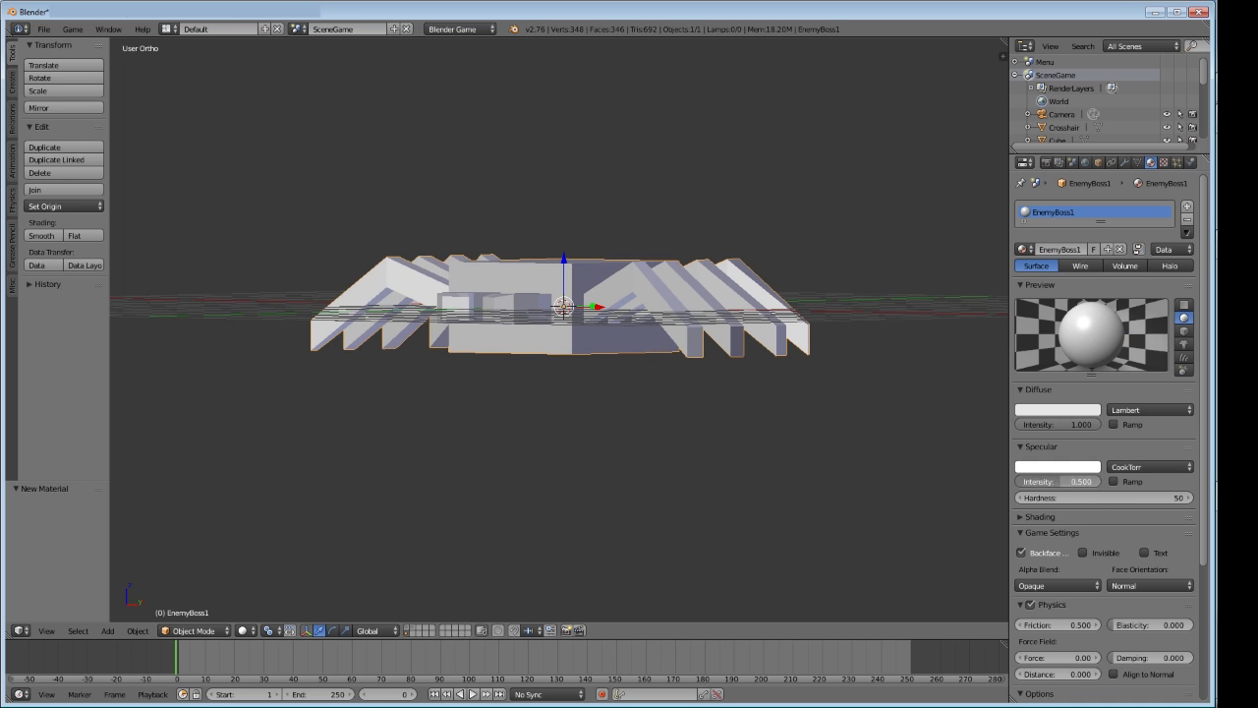
{"action": "key", "text": "Return"}
{"action": "left_click", "coordinate": [1140, 466]}
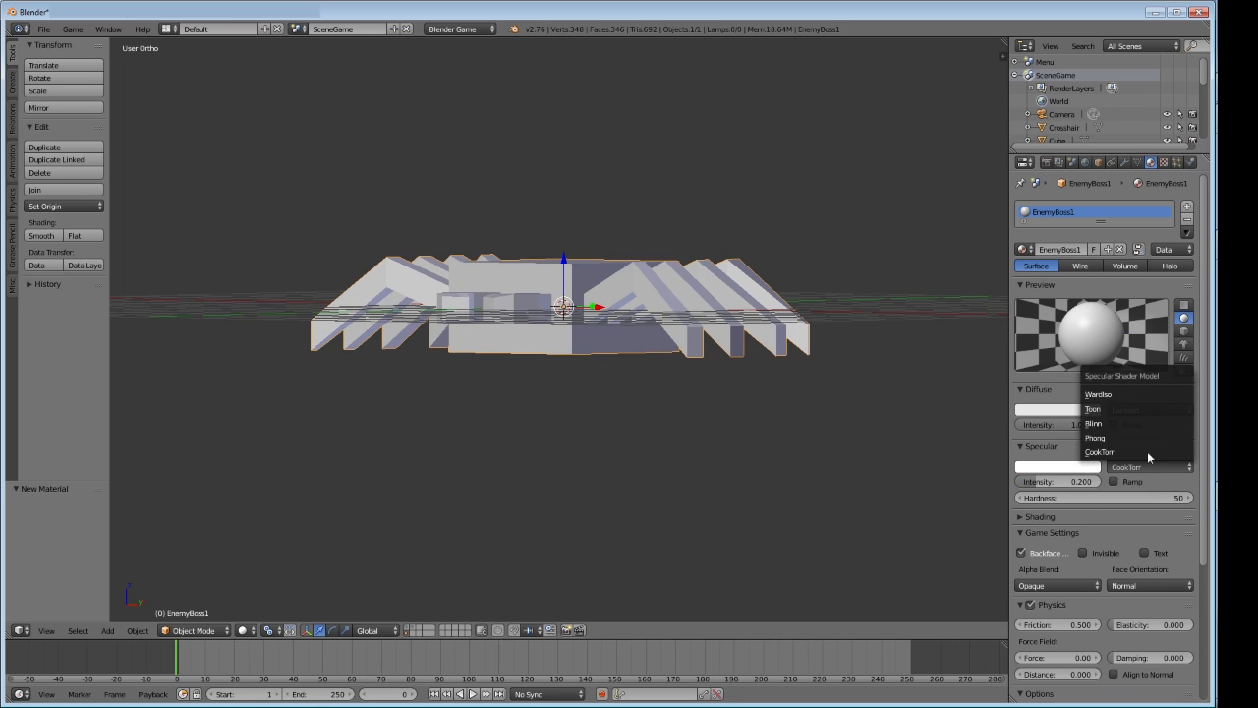
{"action": "left_click", "coordinate": [1103, 401]}
Change the EnemyBoss1 material's diffuse color to bright green
{"action": "left_click", "coordinate": [1093, 409]}
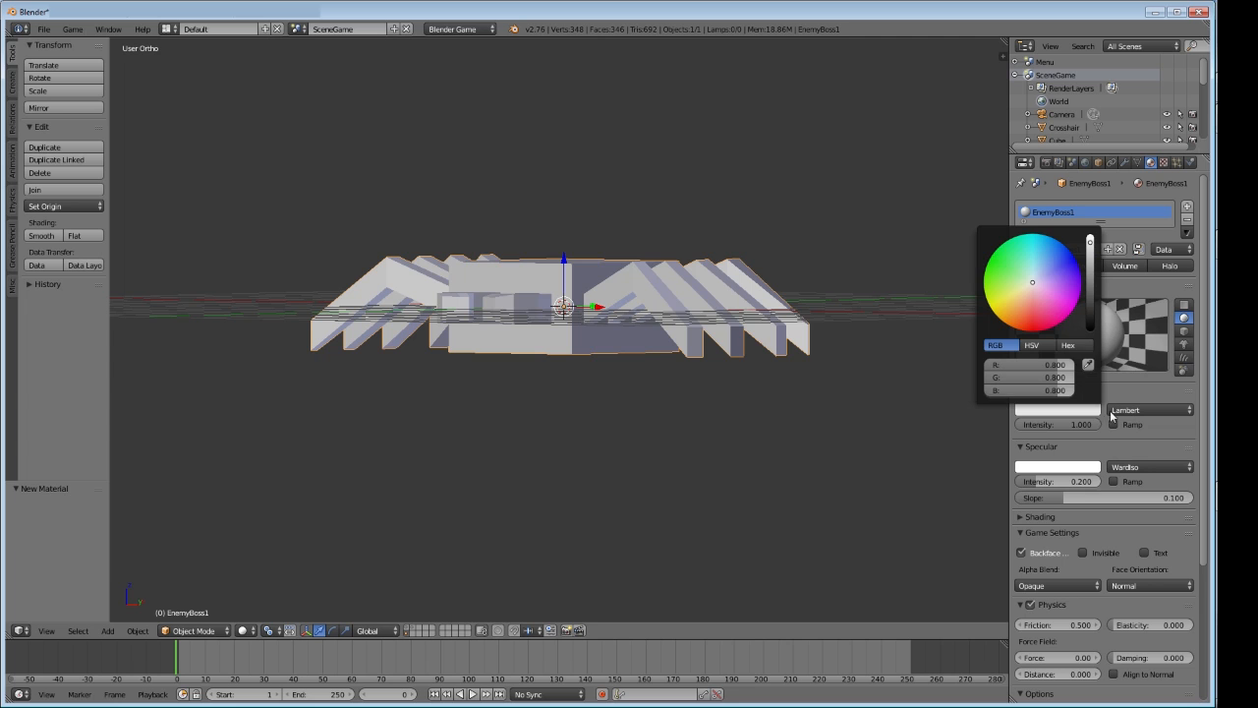
{"action": "left_click", "coordinate": [1037, 283]}
{"action": "mouse_move", "coordinate": [1036, 283]}
{"action": "left_mouse_down"}
{"action": "mouse_move", "coordinate": [991, 274]}
{"action": "mouse_move", "coordinate": [986, 298]}
{"action": "mouse_move", "coordinate": [986, 266]}
{"action": "left_mouse_up"}
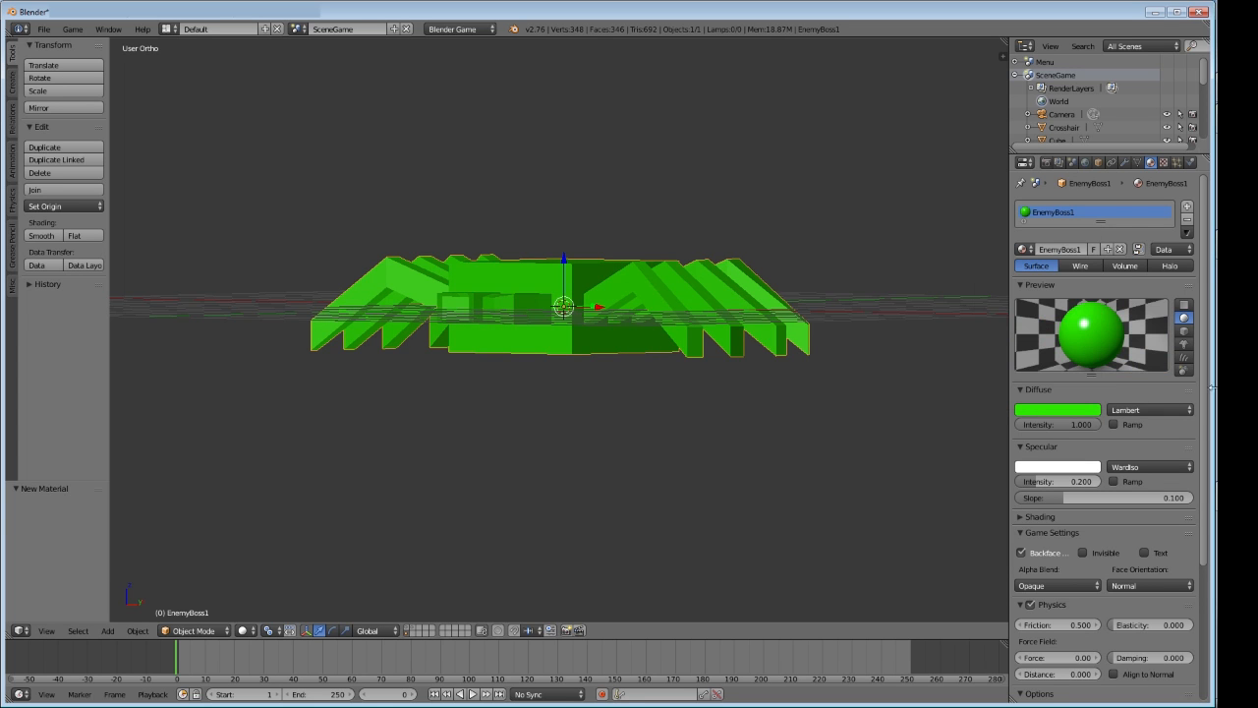
Move the spider boss to the first layer and display that layer with the other game objects
{"action": "middle_click_drag", "start_coordinate": [645, 294], "coordinate": [613, 234]}
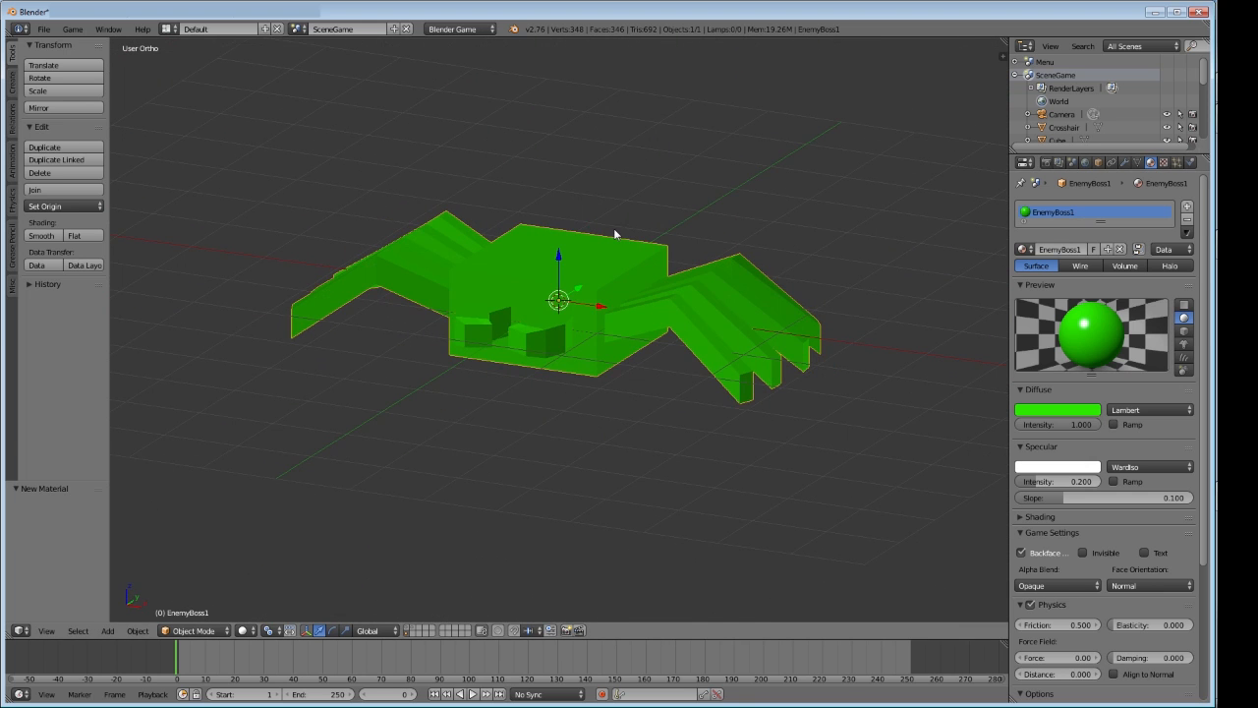
{"action": "middle_click_drag", "start_coordinate": [590, 331], "coordinate": [579, 348]}
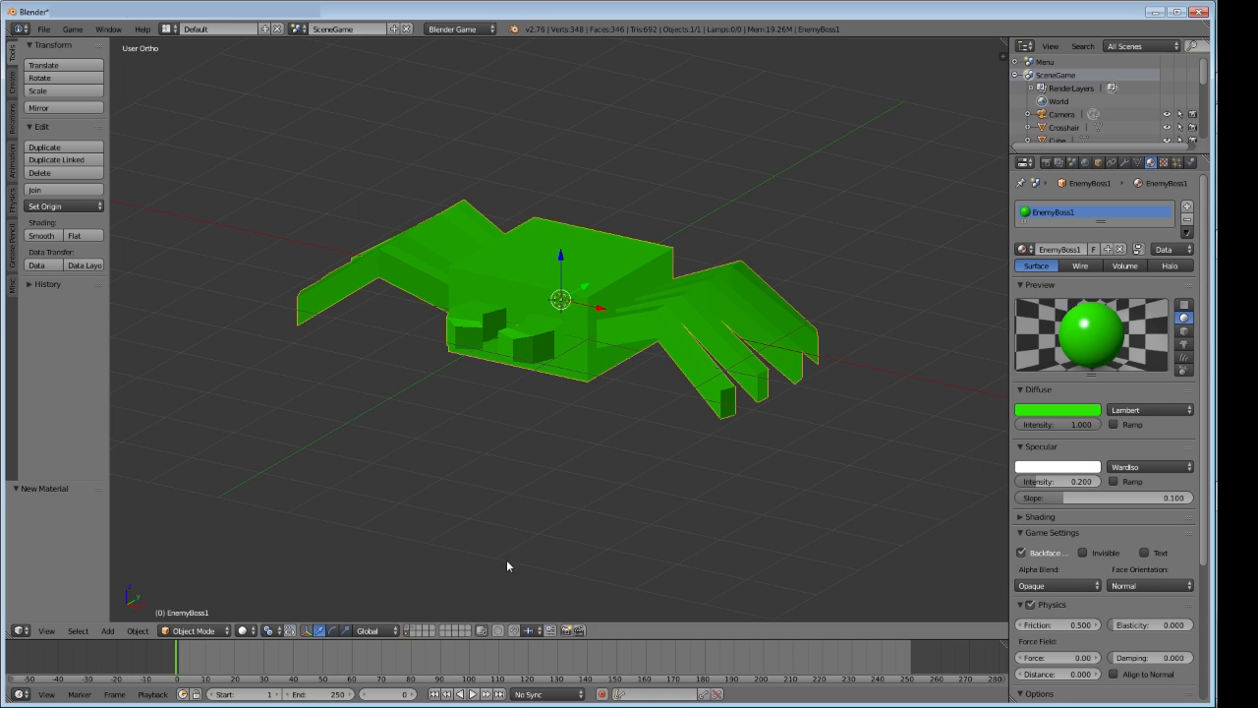
{"action": "middle_click_drag", "start_coordinate": [551, 502], "coordinate": [483, 612], "text": "shift"}
{"action": "key", "text": "m"}
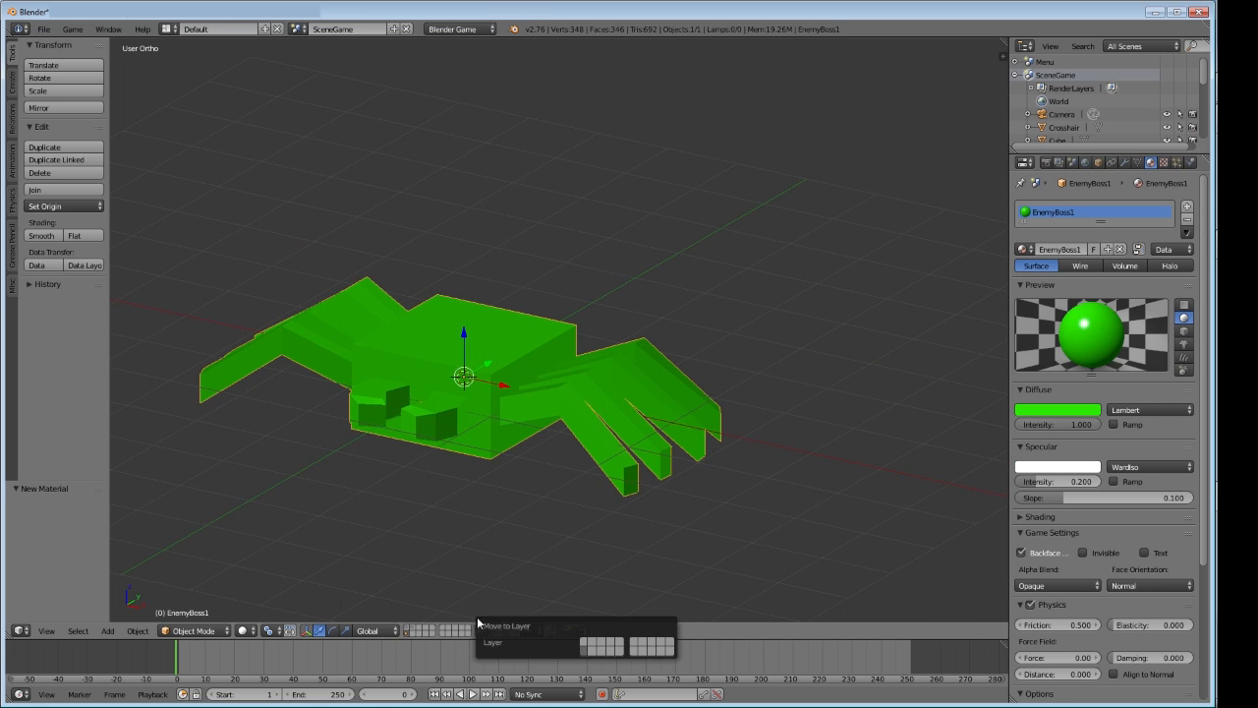
{"action": "left_click", "coordinate": [588, 646]}
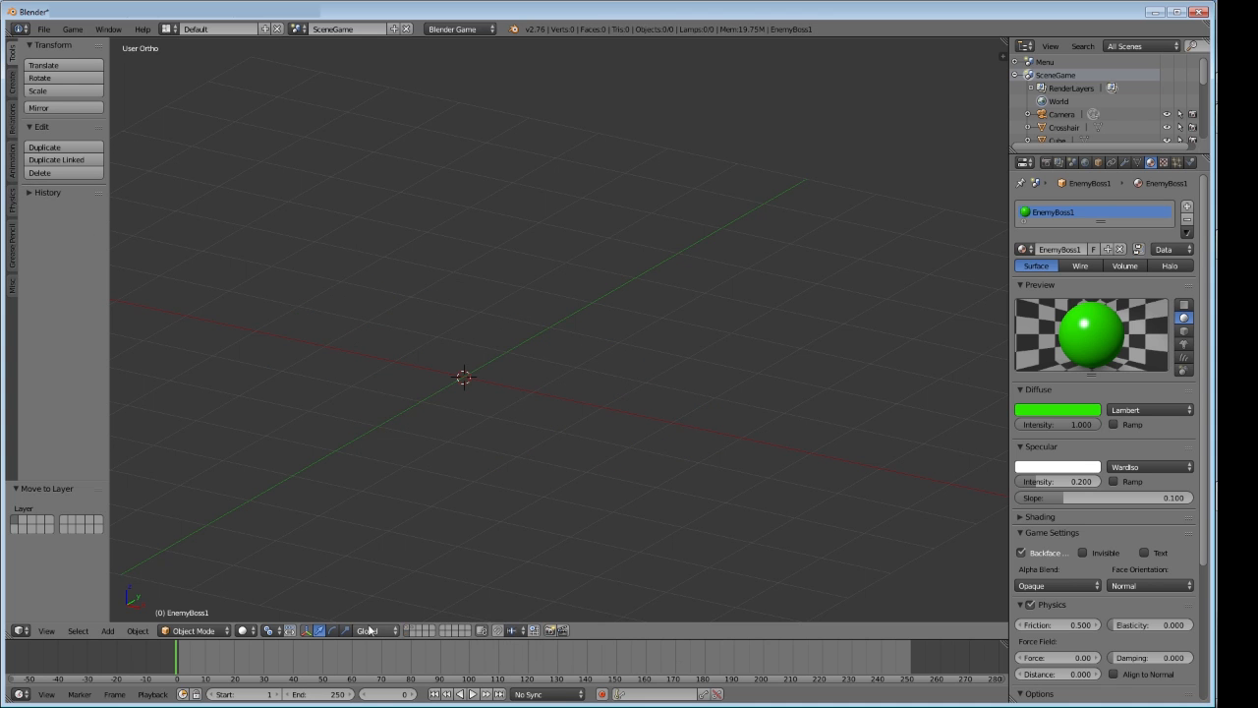
{"action": "left_click", "coordinate": [407, 630]}
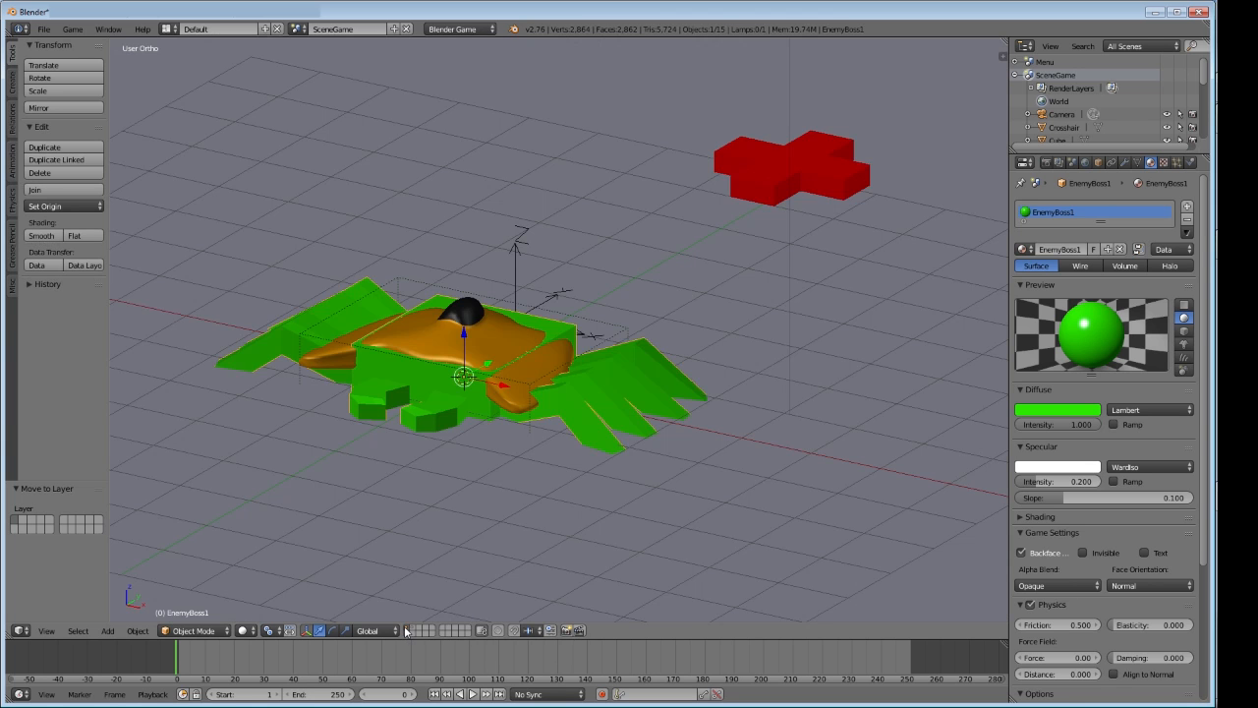
Move the spider boss about 4.24 units along Y, away from the ship, and raise it about 0.62 along Z
{"action": "scroll", "coordinate": [572, 455], "scroll_direction": "down", "scroll_amount": 2}
{"action": "middle_click_drag", "start_coordinate": [571, 455], "coordinate": [534, 511]}
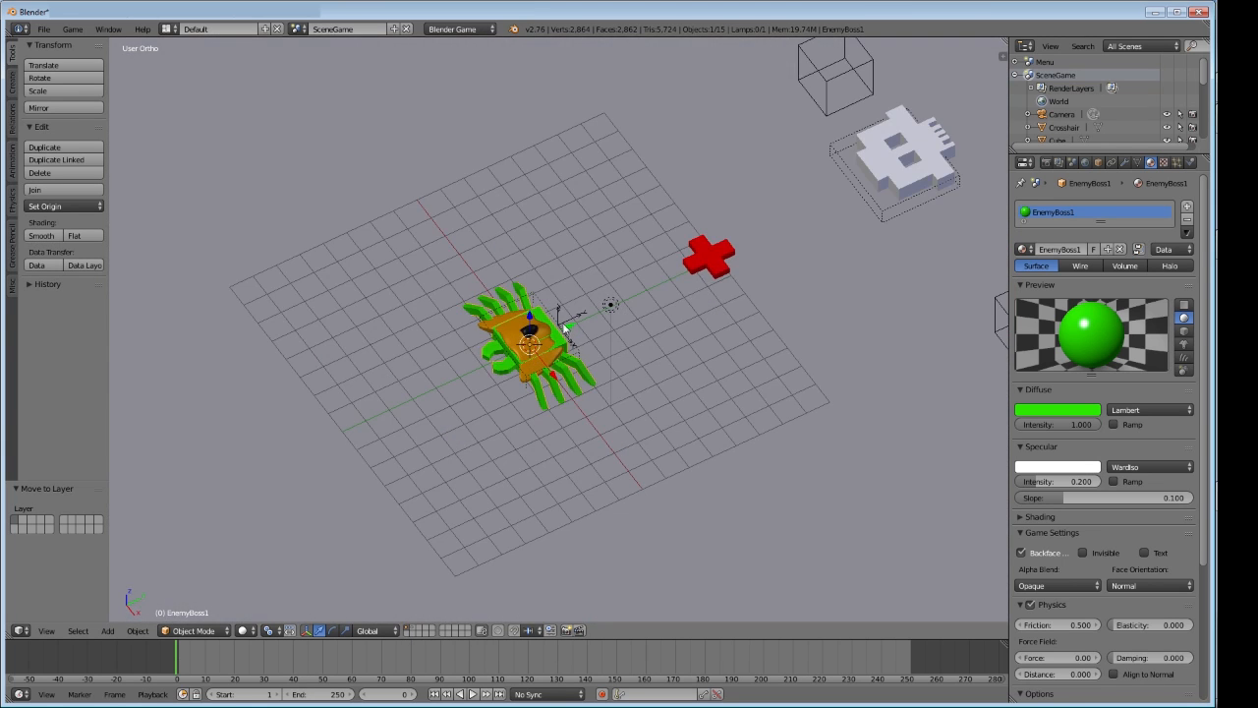
{"action": "left_click_drag", "start_coordinate": [569, 333], "coordinate": [674, 296]}
{"action": "middle_click_drag", "start_coordinate": [632, 352], "coordinate": [622, 301]}
{"action": "key", "text": "g"}
{"action": "key", "text": "z"}
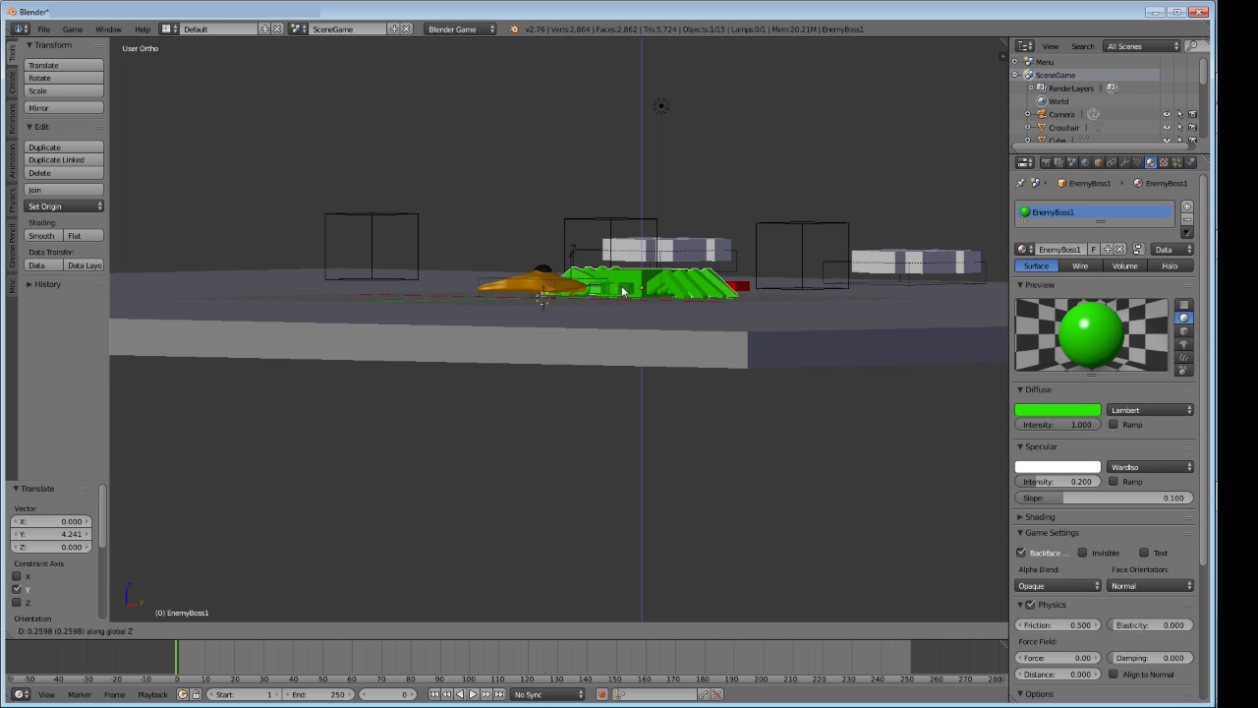
{"action": "left_click", "coordinate": [622, 281]}
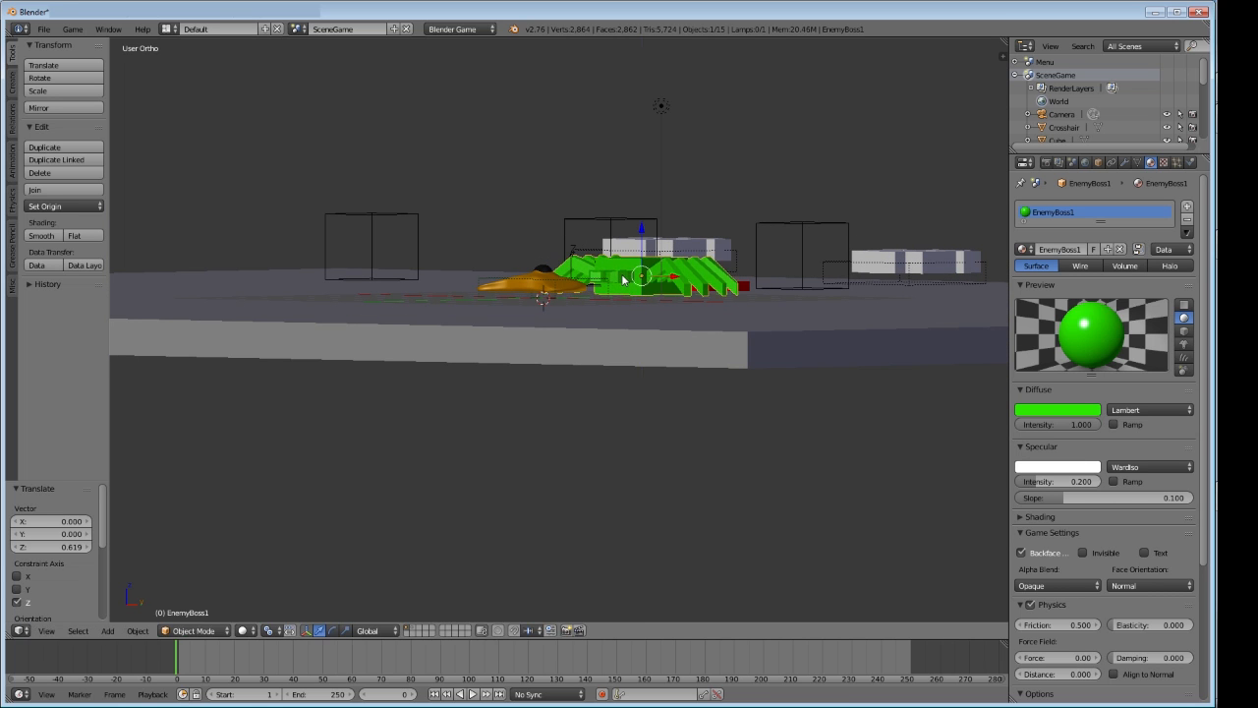
{"action": "mouse_move", "coordinate": [622, 281]}
{"action": "middle_mouse_down"}
{"action": "mouse_move", "coordinate": [633, 308]}
{"action": "mouse_move", "coordinate": [560, 364]}
{"action": "mouse_move", "coordinate": [619, 396]}
{"action": "mouse_move", "coordinate": [764, 327]}
{"action": "mouse_move", "coordinate": [746, 297]}
{"action": "mouse_move", "coordinate": [642, 283]}
{"action": "middle_mouse_up"}
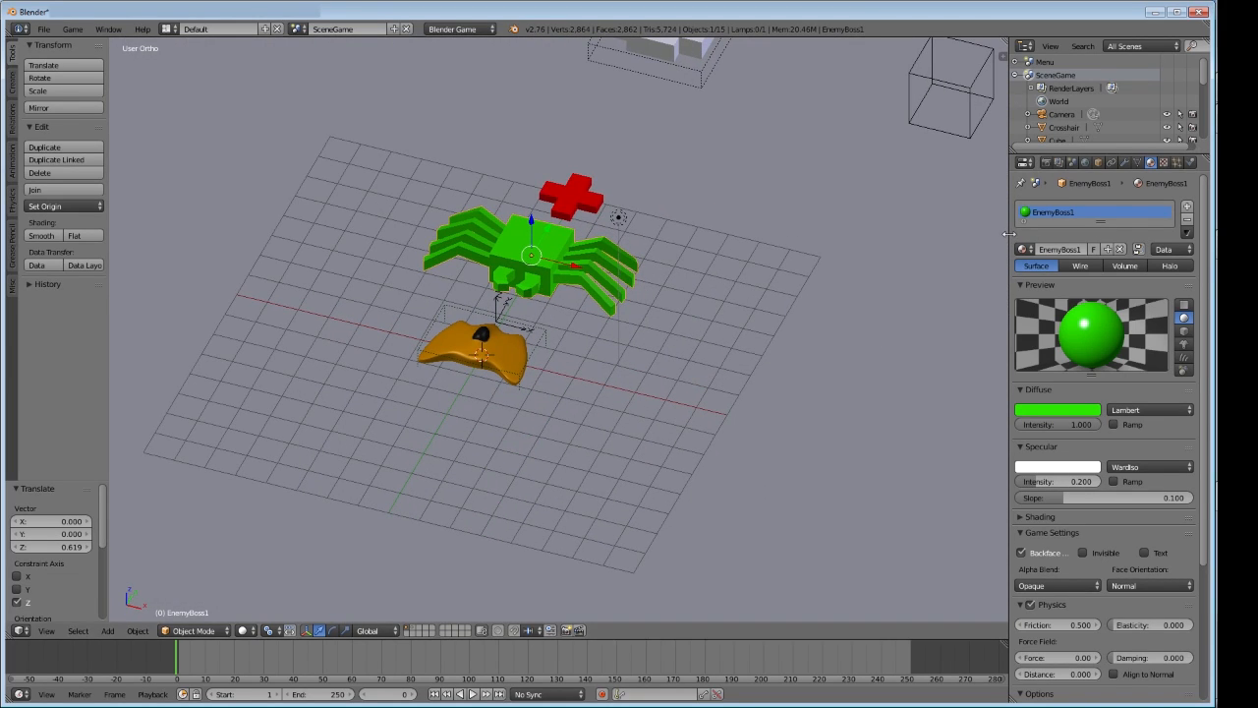
Set the spider boss's physics type to Character and enable Actor
{"action": "left_click_drag", "start_coordinate": [1010, 239], "coordinate": [996, 239]}
{"action": "left_click", "coordinate": [1178, 163]}
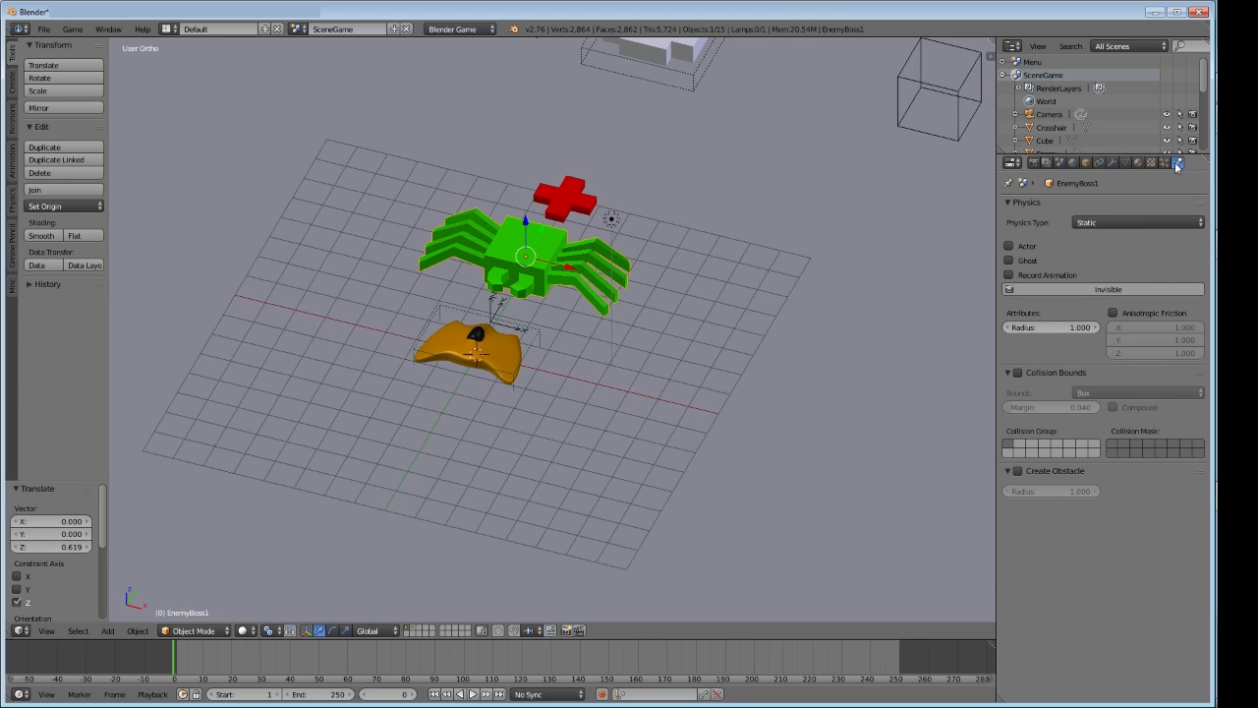
{"action": "left_click", "coordinate": [1166, 224]}
{"action": "left_click", "coordinate": [1121, 95]}
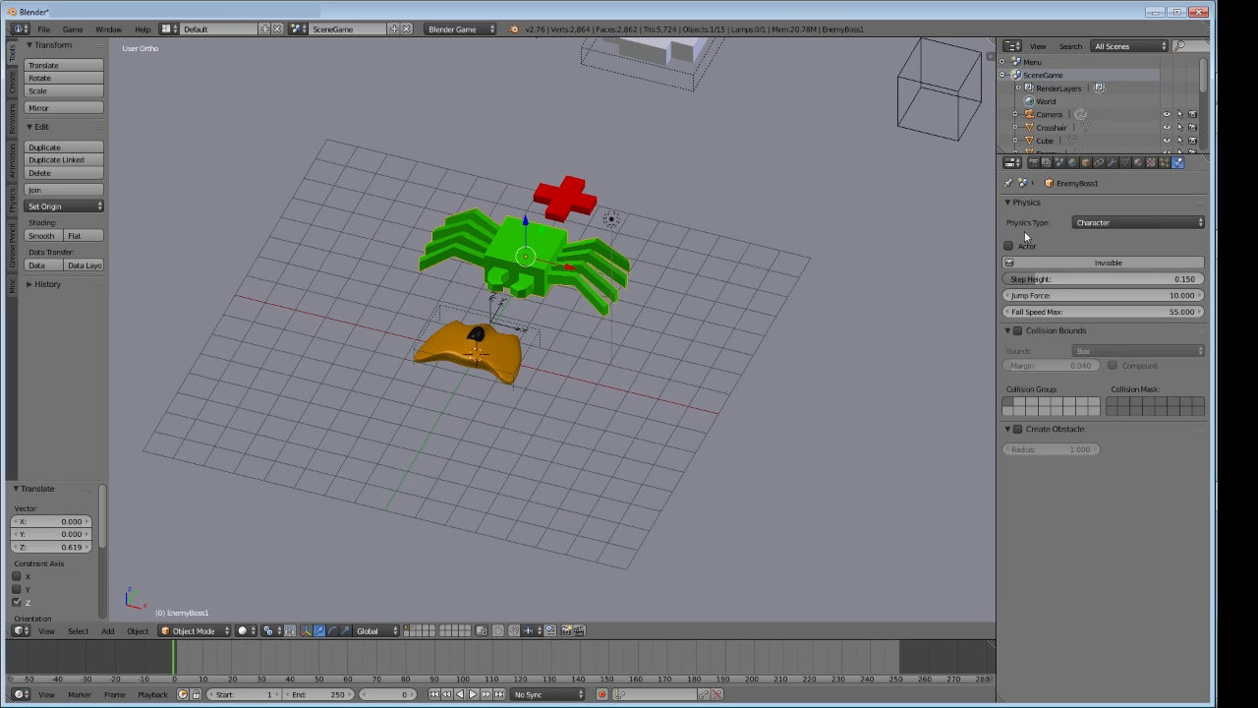
{"action": "left_click", "coordinate": [1009, 247]}
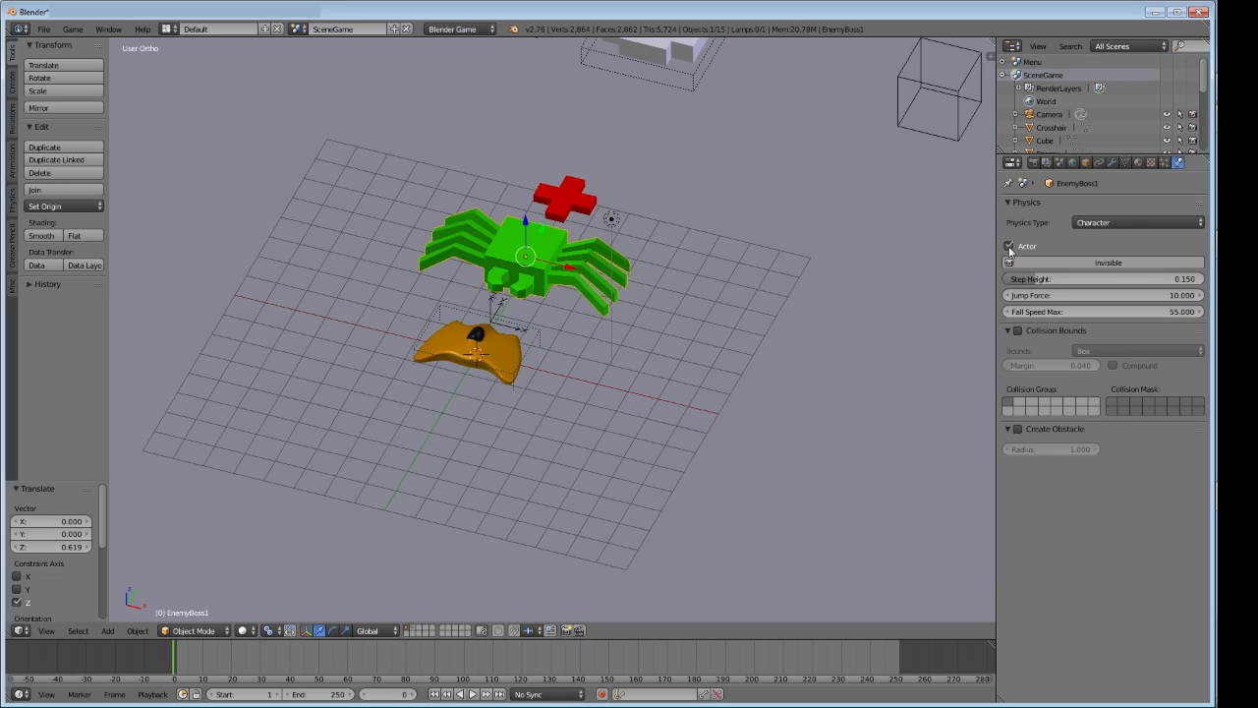
Enable Box collision bounds for the spider boss and switch to the Game Logic screen layout
{"action": "left_click", "coordinate": [1019, 331]}
{"action": "middle_click_drag", "start_coordinate": [858, 423], "coordinate": [738, 383]}
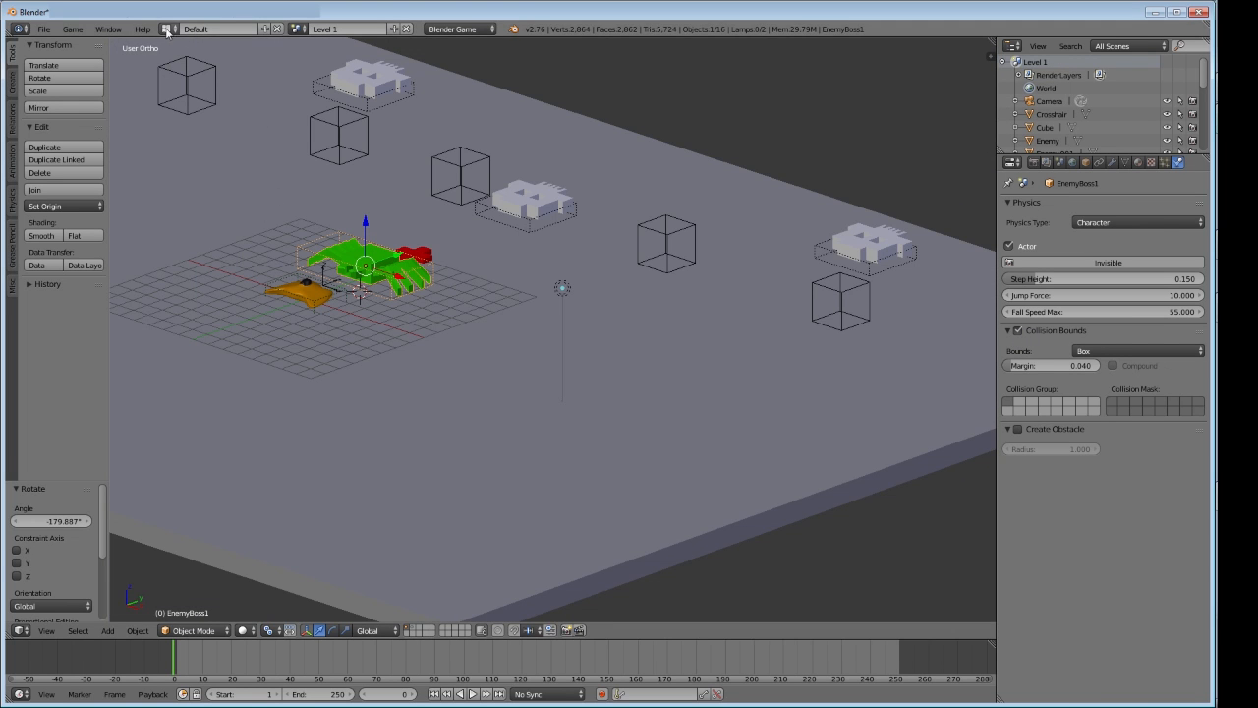
{"action": "left_click", "coordinate": [169, 29]}
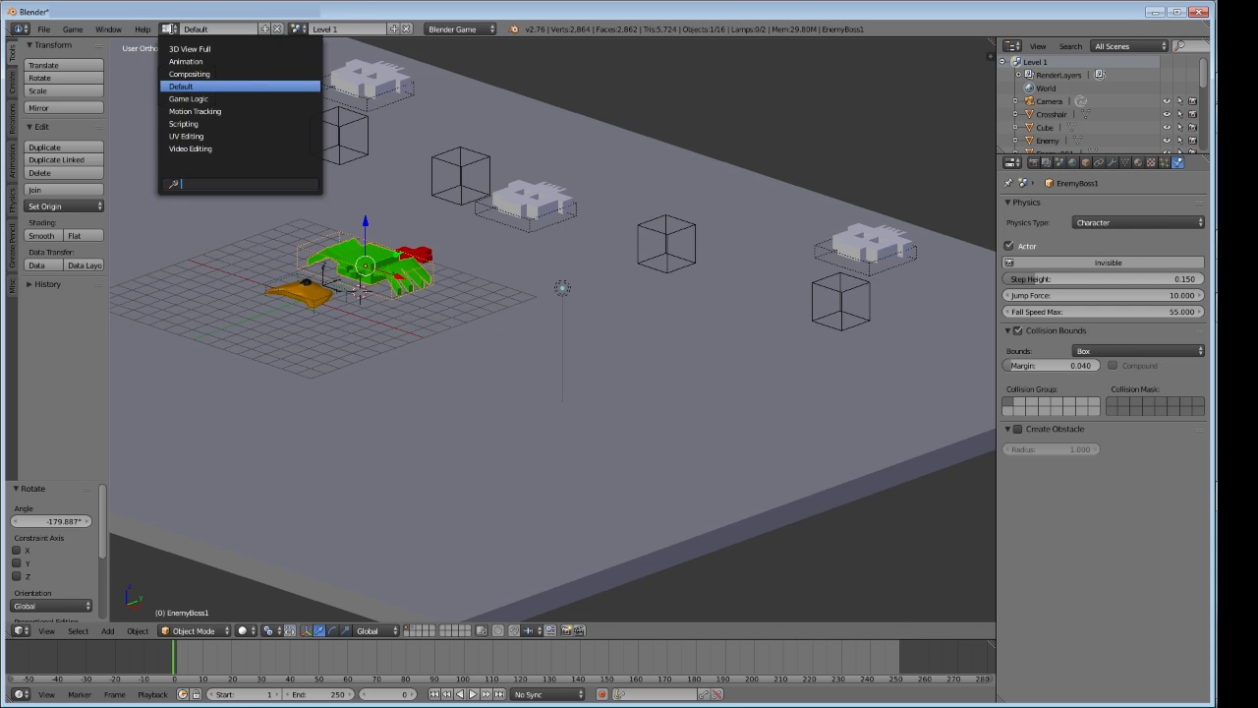
{"action": "left_click", "coordinate": [189, 98]}
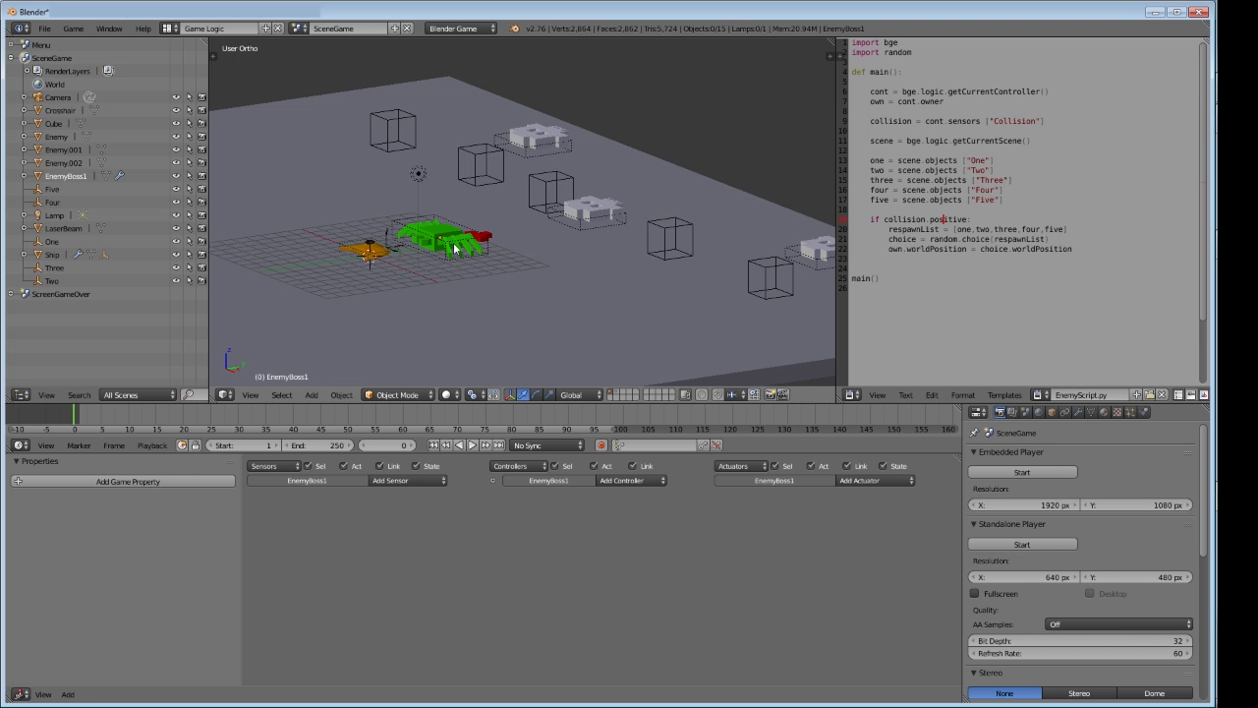
Rename the SceneGame scene to Level 1
{"action": "middle_click_drag", "start_coordinate": [454, 249], "coordinate": [490, 307]}
{"action": "right_click", "coordinate": [440, 237]}
{"action": "middle_click_drag", "start_coordinate": [571, 255], "coordinate": [561, 239]}
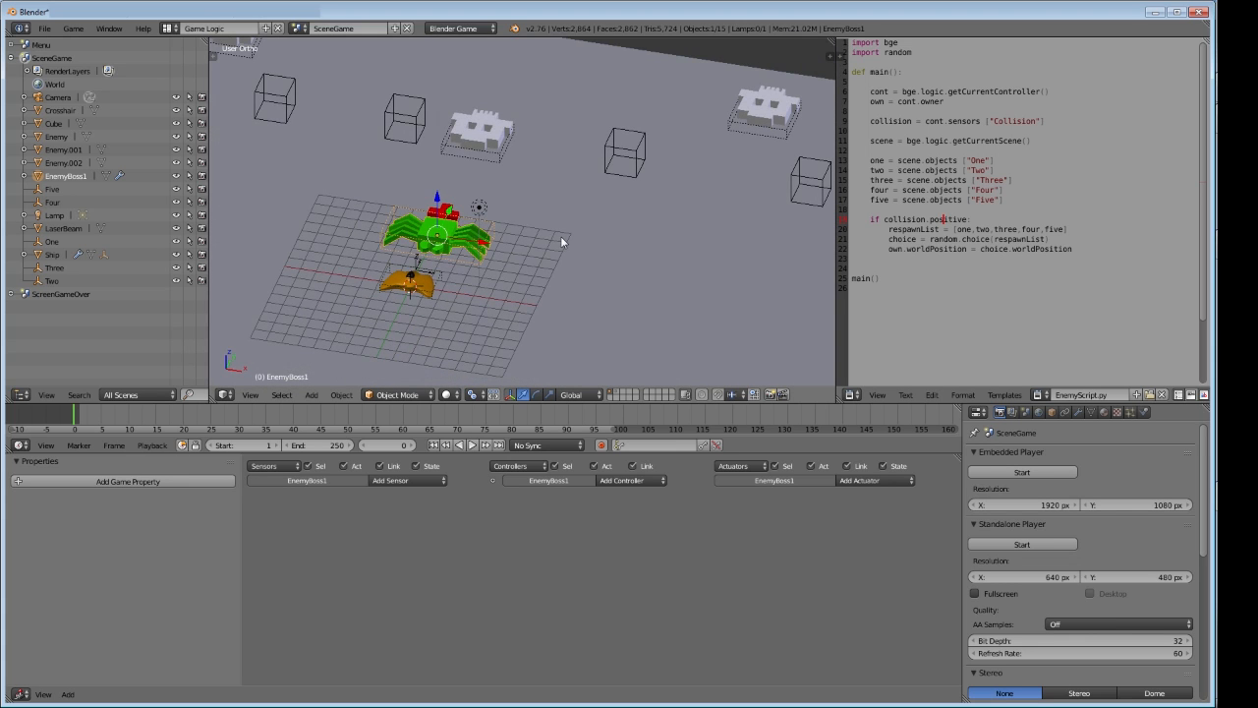
{"action": "left_click", "coordinate": [358, 32]}
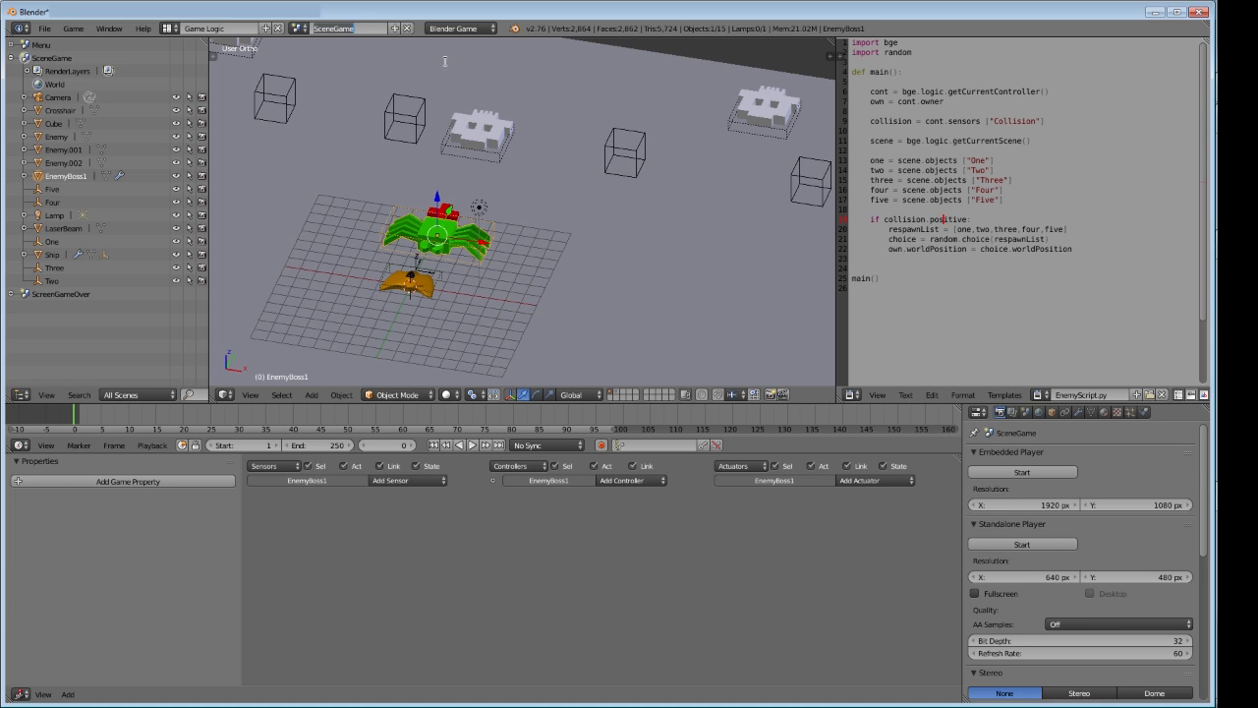
{"action": "type", "text": "Level 1"}
{"action": "key", "text": "Return"}
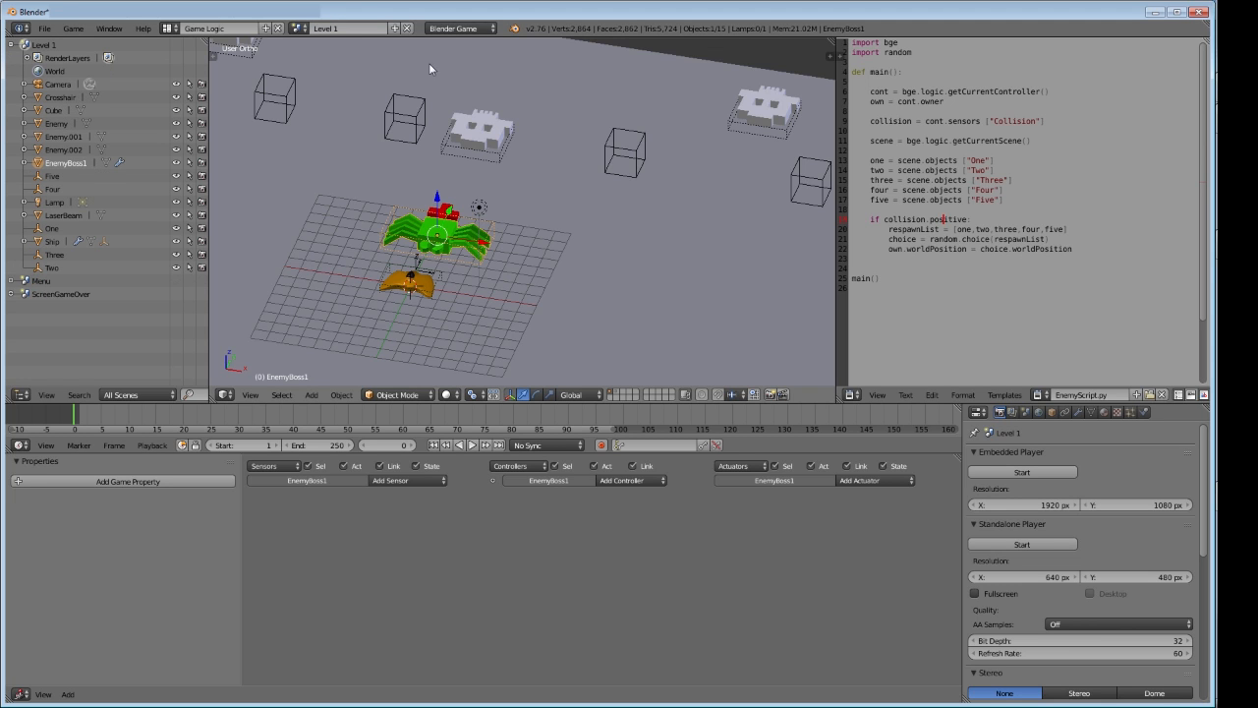
Create a new scene from Level 1 with linked objects and name it Level 2
{"action": "middle_click_drag", "start_coordinate": [429, 63], "coordinate": [304, 60]}
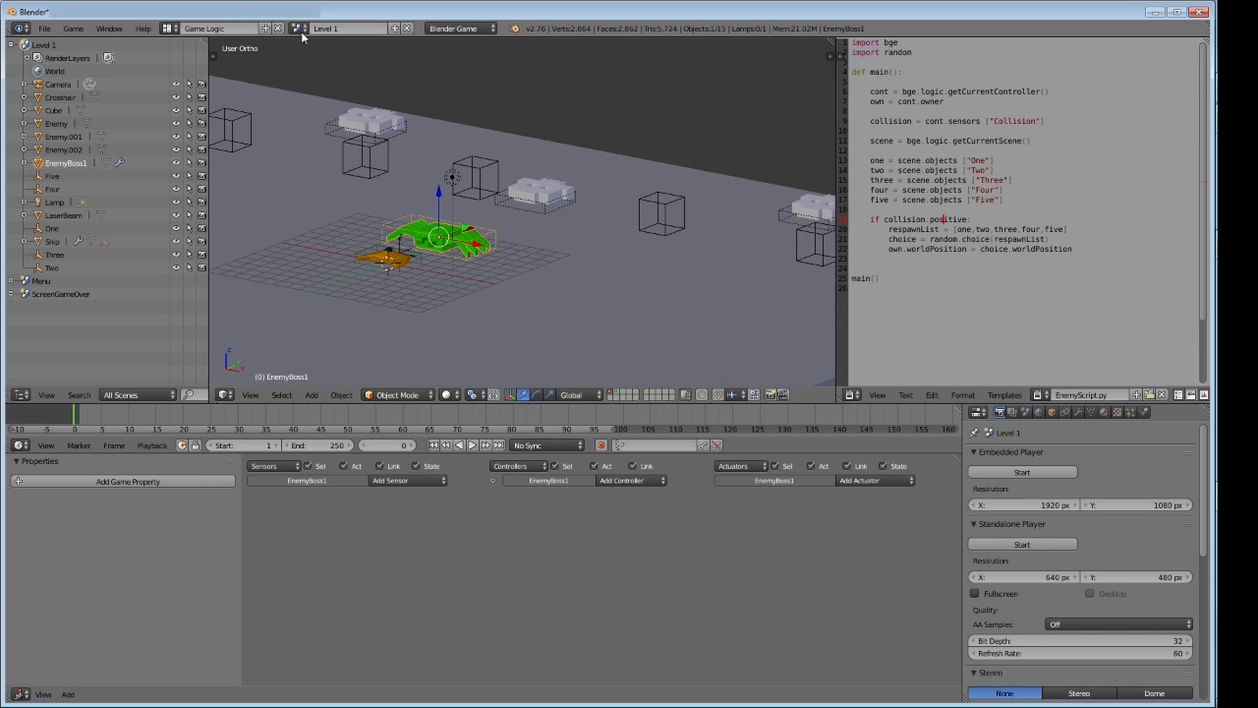
{"action": "left_click", "coordinate": [396, 30]}
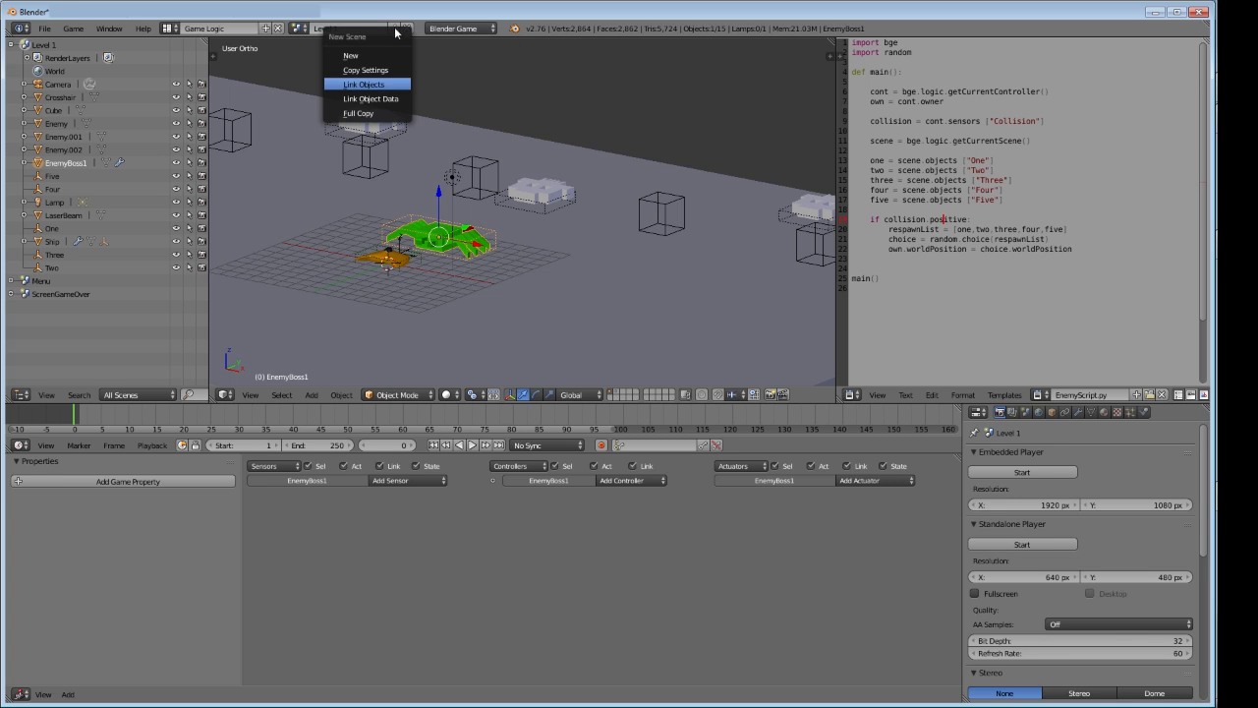
{"action": "left_click", "coordinate": [392, 86]}
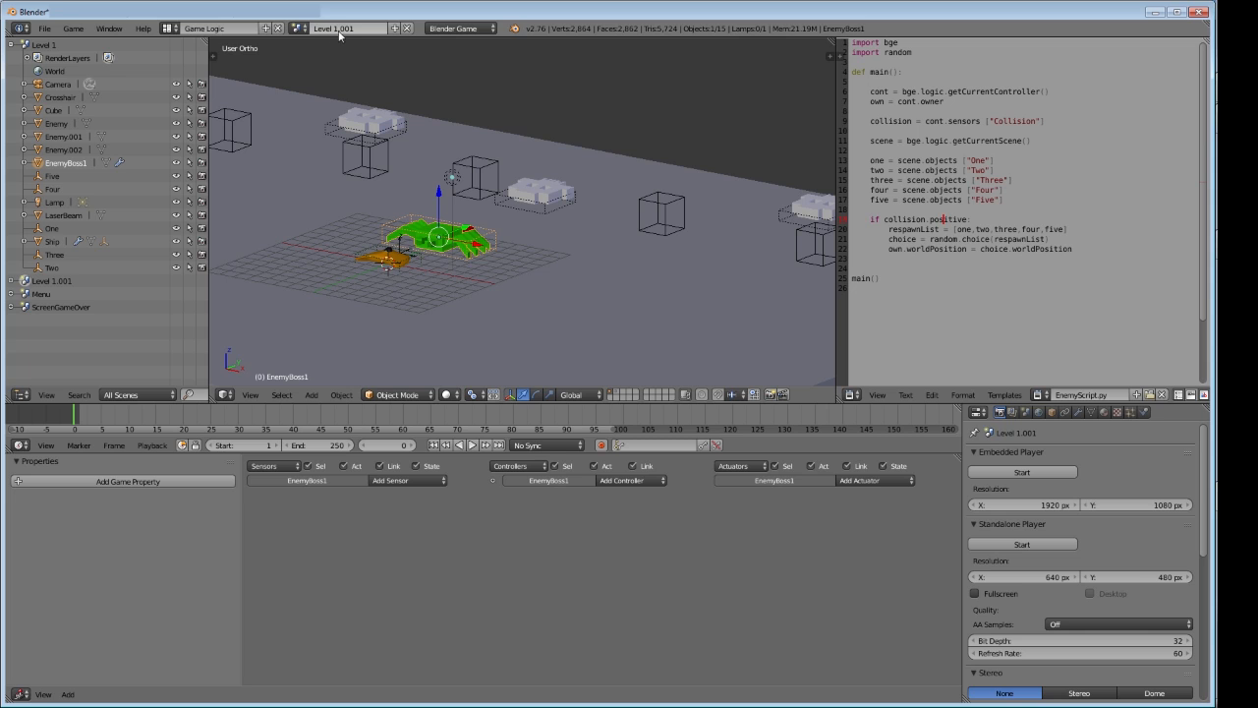
{"action": "left_click", "coordinate": [301, 28]}
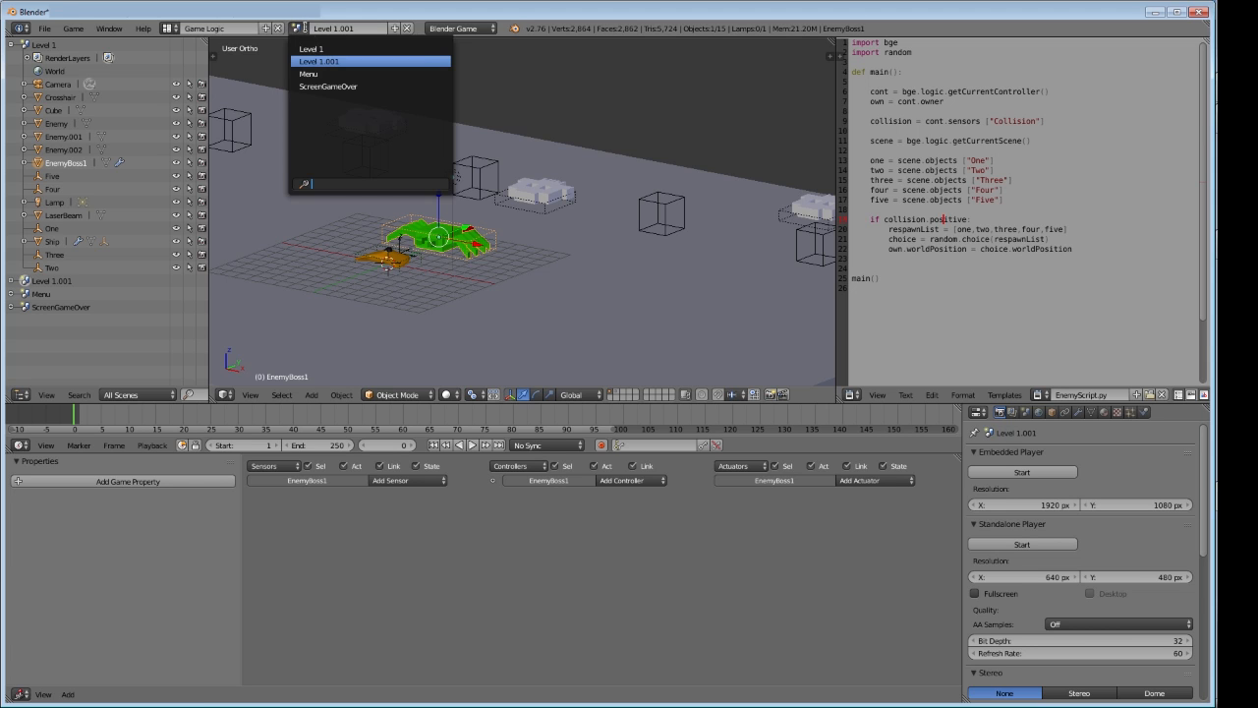
{"action": "left_click", "coordinate": [323, 61]}
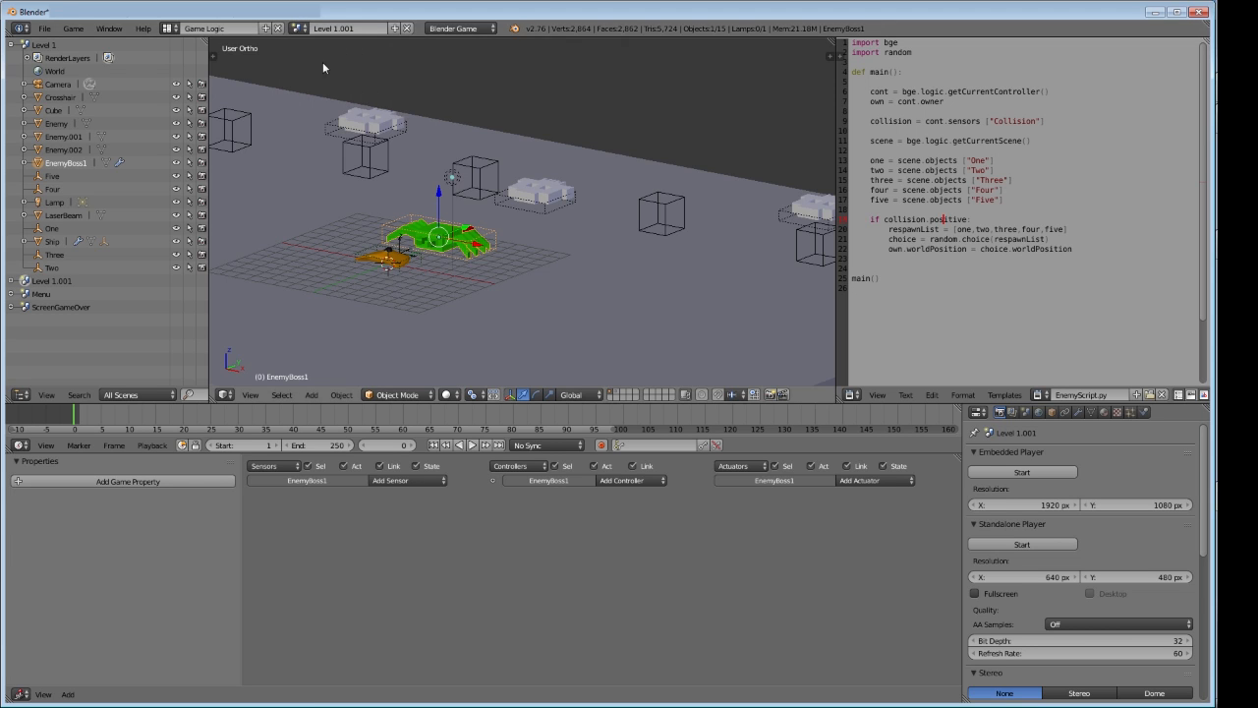
{"action": "key", "text": "BackSpace"}
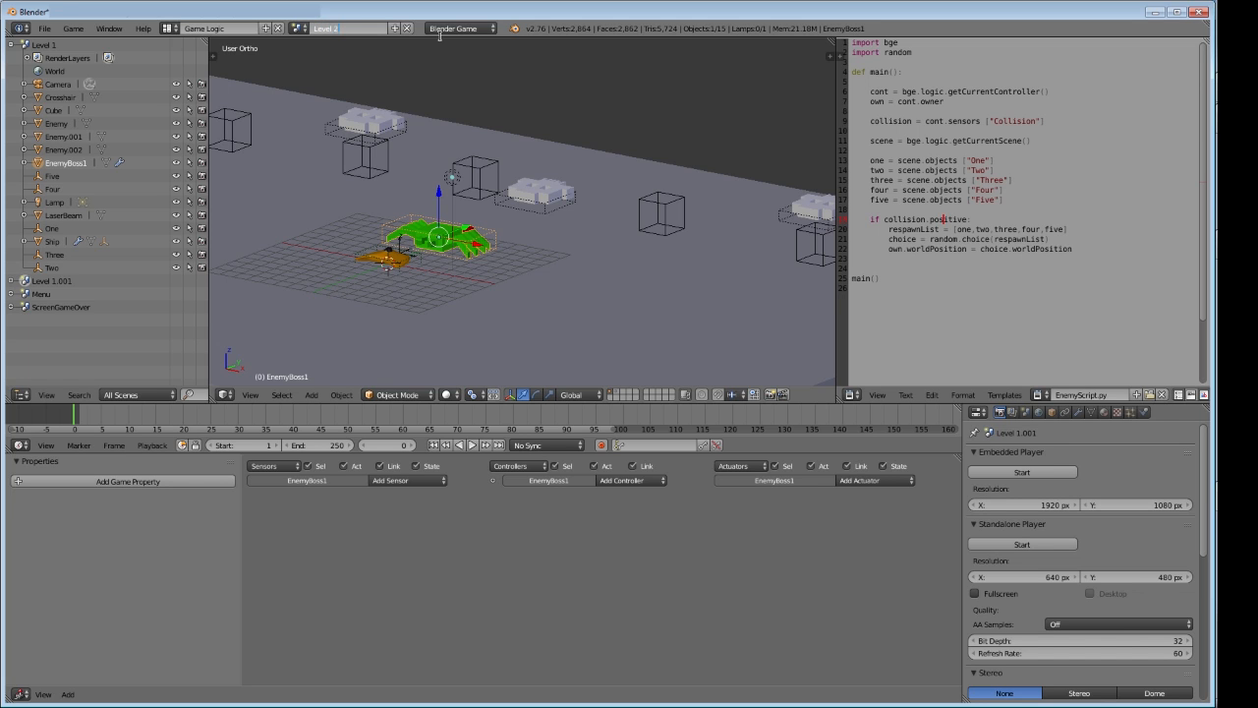
{"action": "key", "text": "Return"}
Switch back and forth between the Level 1 and Level 2 scenes to compare them, ending on Level 2
{"action": "left_click", "coordinate": [299, 29]}
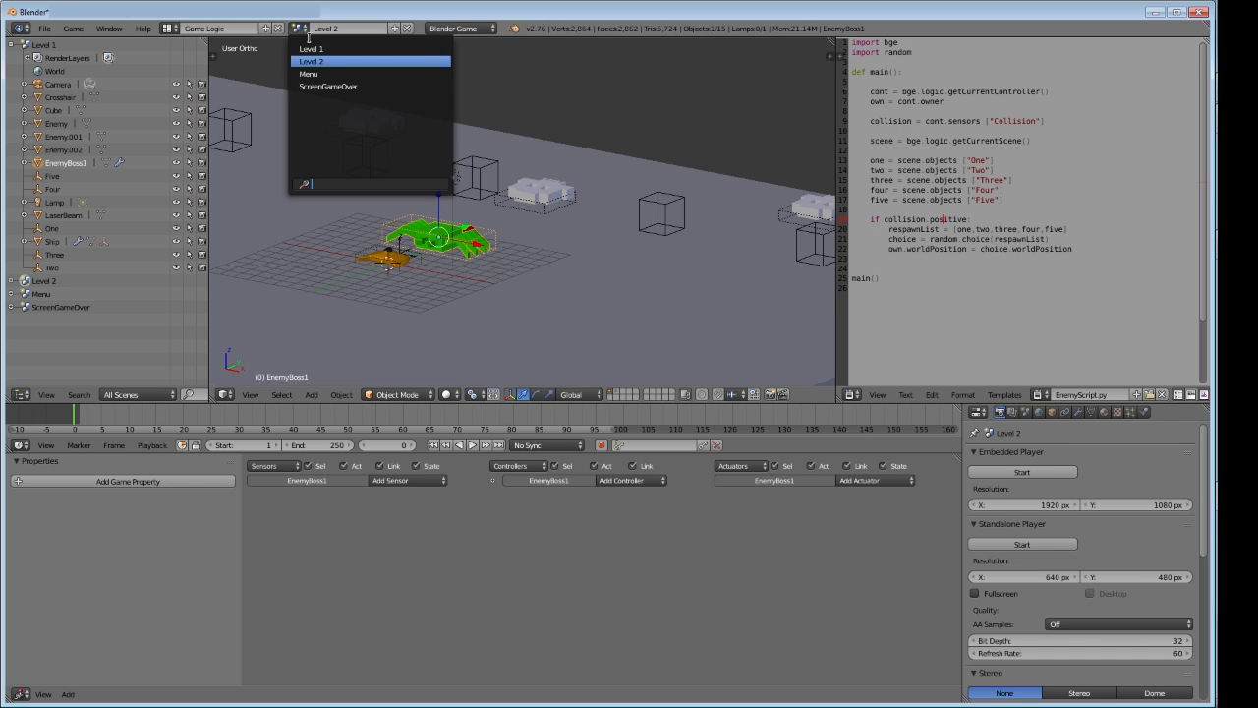
{"action": "left_click", "coordinate": [313, 49]}
{"action": "left_click", "coordinate": [300, 28]}
{"action": "left_click", "coordinate": [315, 61]}
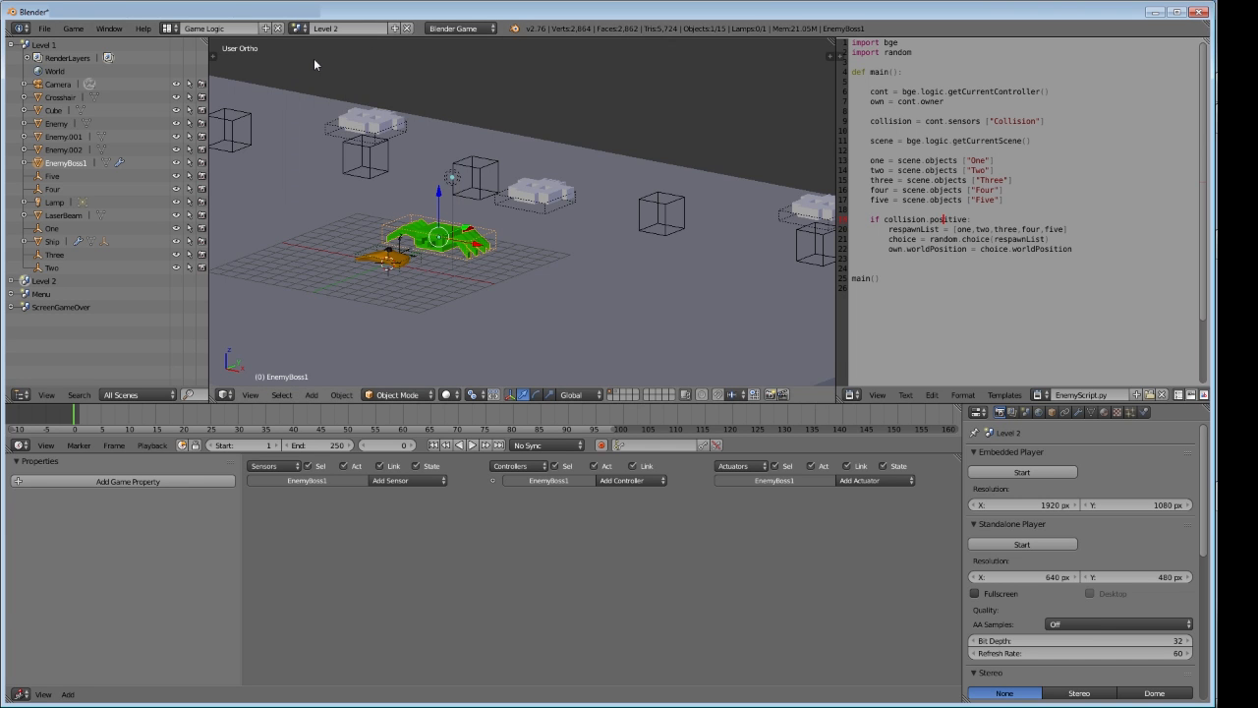
{"action": "left_click", "coordinate": [300, 29]}
{"action": "left_click", "coordinate": [313, 49]}
{"action": "left_click", "coordinate": [299, 29]}
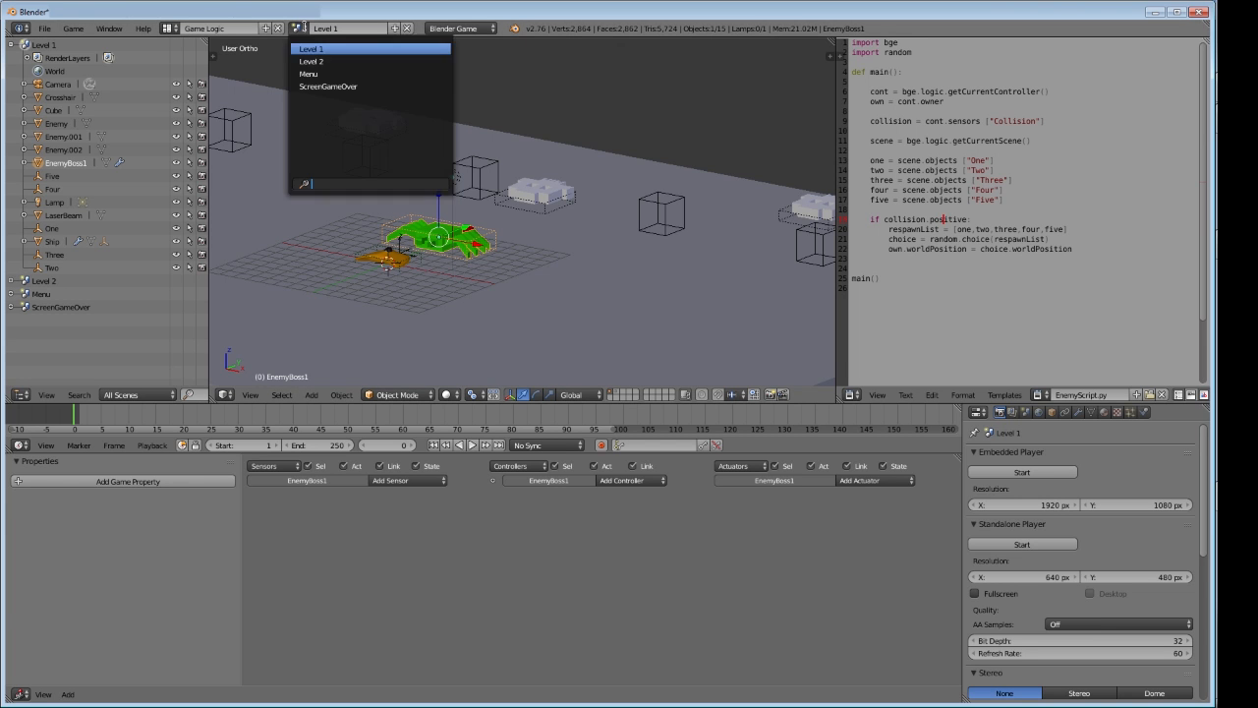
{"action": "left_click", "coordinate": [315, 61]}
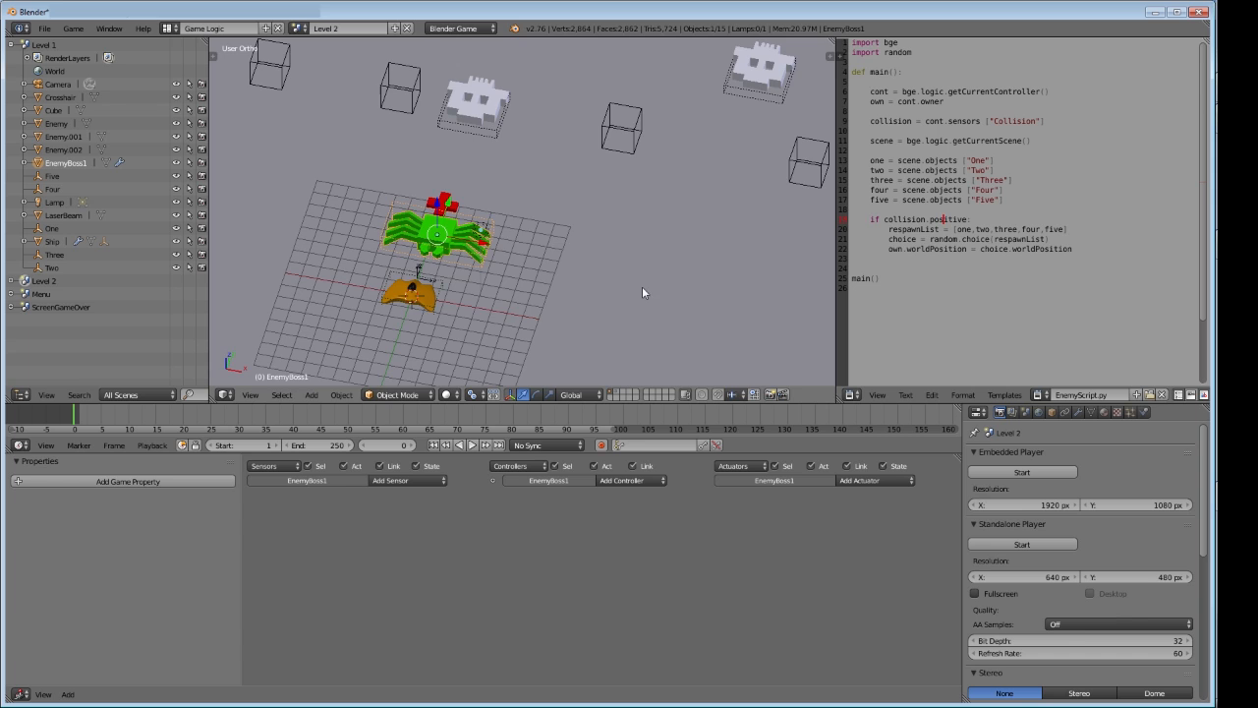
Test the Level 2 scene in the standalone player, steering the ship and shooting around the spider boss, and quit the game
{"action": "key", "text": "KP_7"}
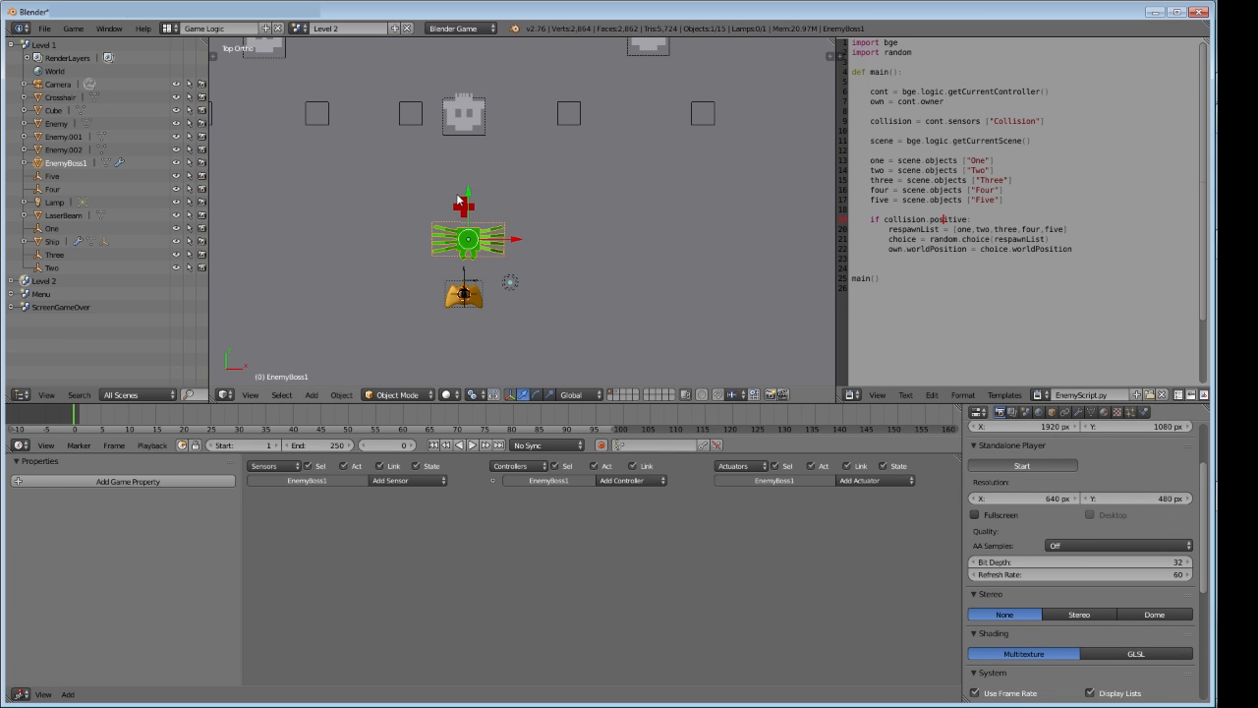
{"action": "key", "text": "a"}
{"action": "left_click", "coordinate": [153, 172]}
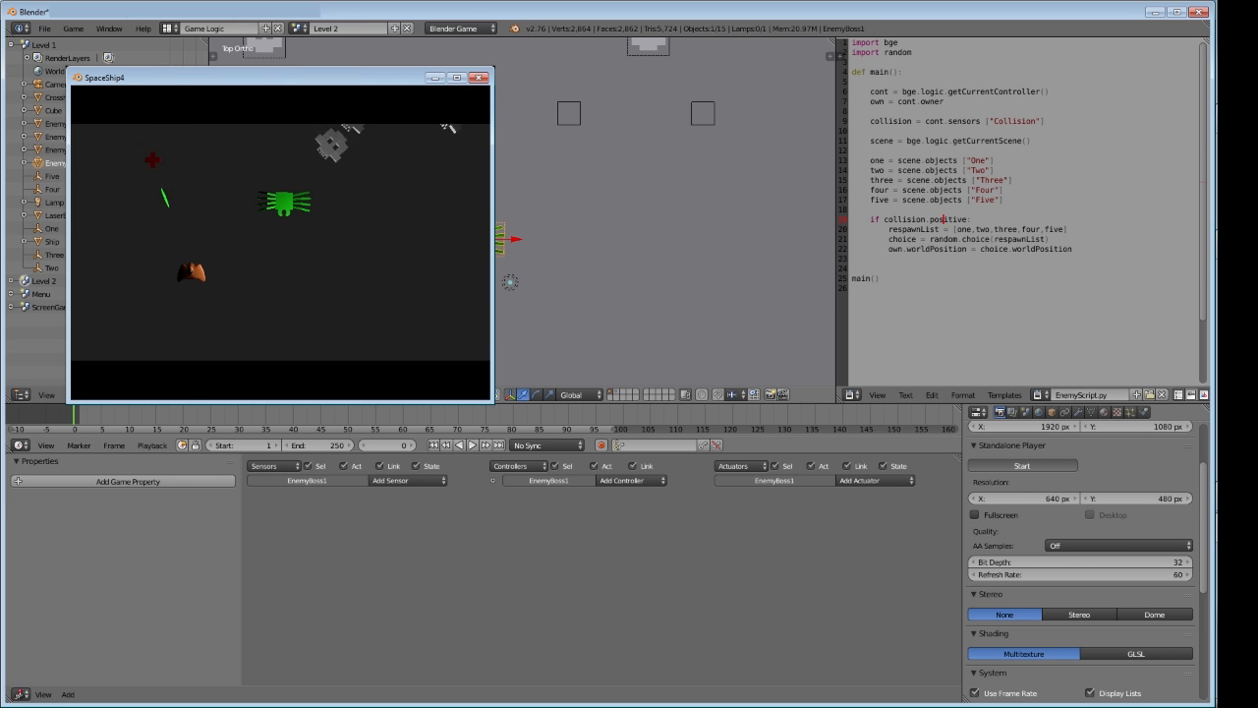
{"action": "key", "text": "d"}
{"action": "left_click", "coordinate": [285, 159]}
{"action": "left_click", "coordinate": [354, 160]}
{"action": "key", "text": "a"}
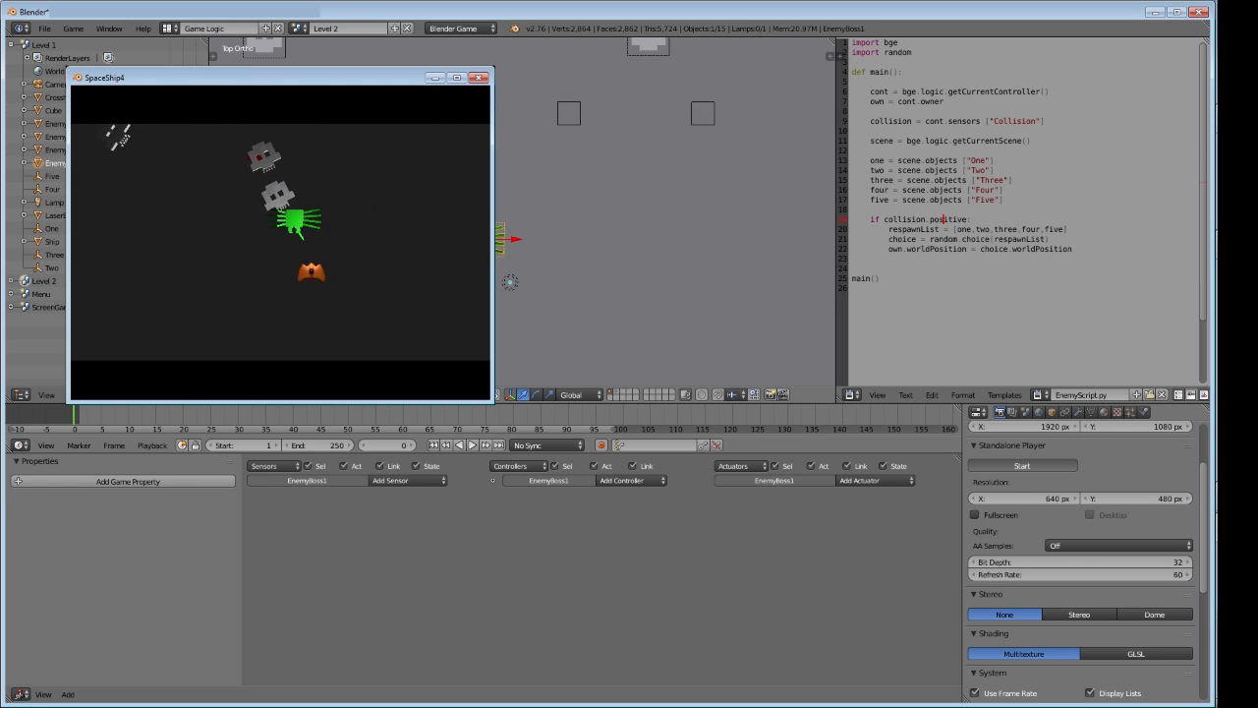
{"action": "left_click", "coordinate": [211, 148]}
{"action": "left_click", "coordinate": [169, 148]}
{"action": "key", "text": "Escape"}
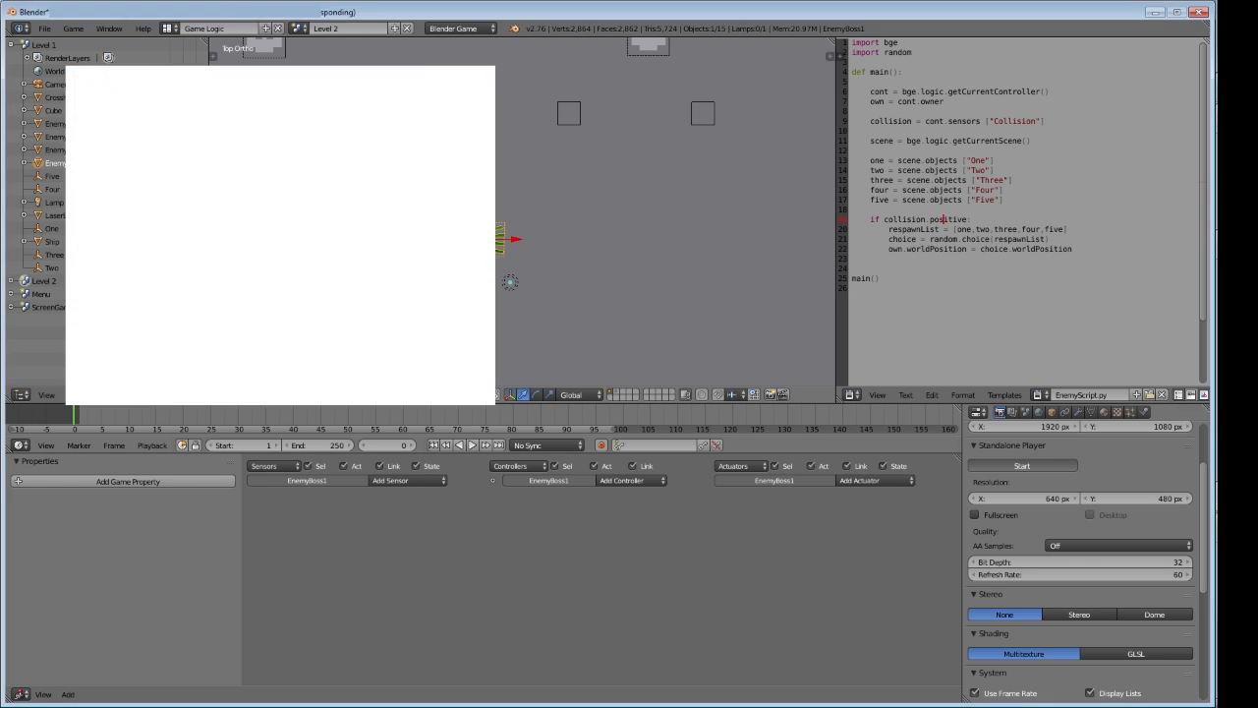
Switch to the Level 1 scene and view it through the game camera
{"action": "scroll", "coordinate": [540, 287], "scroll_direction": "down", "scroll_amount": 3}
{"action": "scroll", "coordinate": [540, 287], "scroll_direction": "up", "scroll_amount": 3}
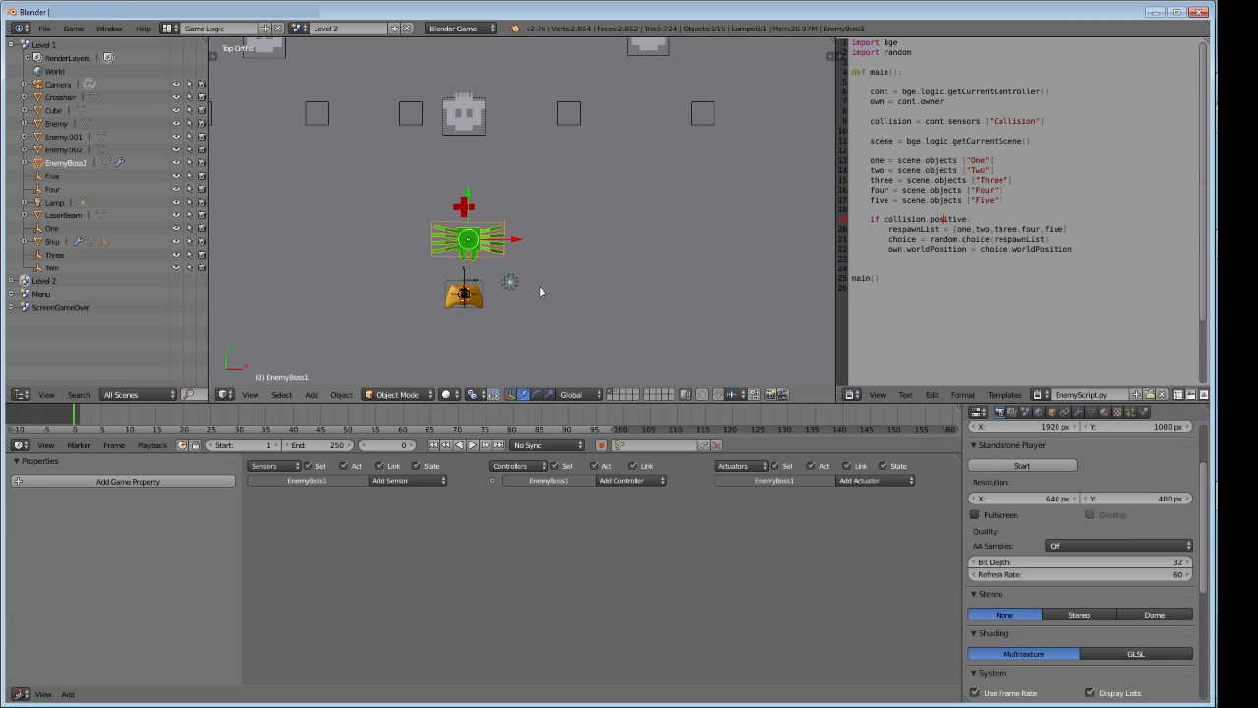
{"action": "scroll", "coordinate": [539, 288], "scroll_direction": "down", "scroll_amount": 4}
{"action": "scroll", "coordinate": [540, 287], "scroll_direction": "up", "scroll_amount": 3}
{"action": "middle_click_drag", "start_coordinate": [539, 291], "coordinate": [561, 301], "text": "shift"}
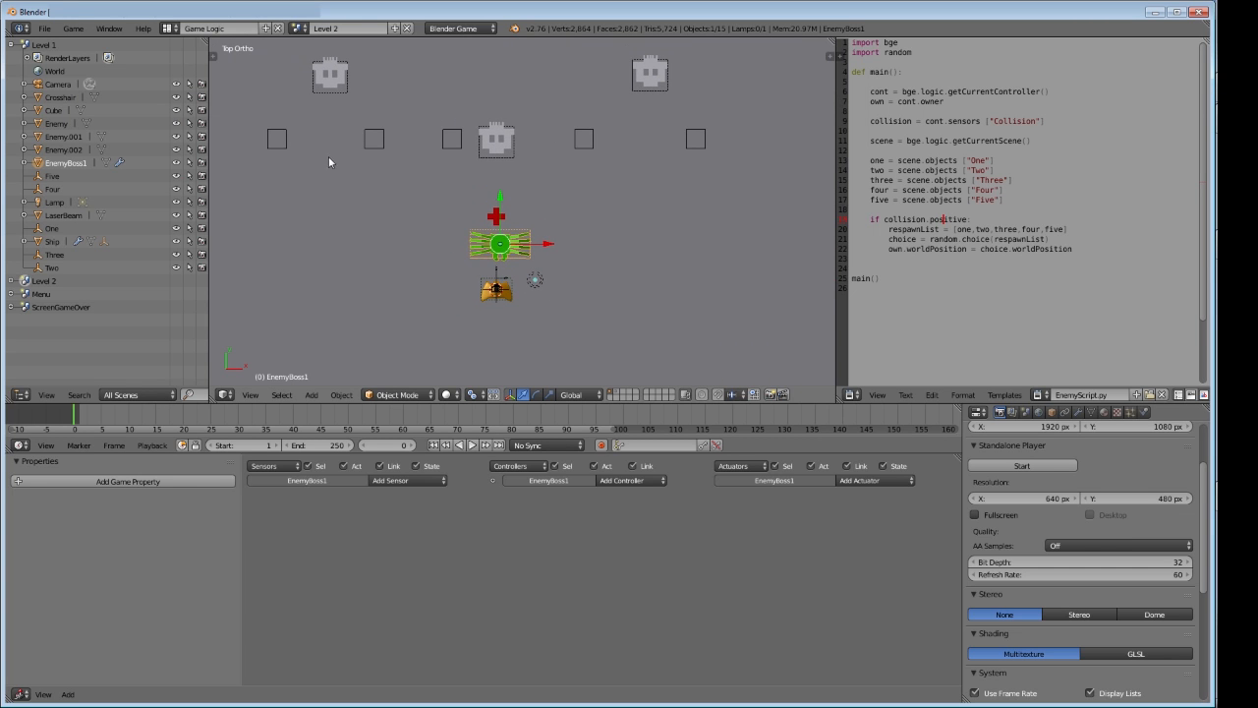
{"action": "left_click", "coordinate": [302, 31]}
{"action": "left_click", "coordinate": [323, 52]}
{"action": "left_click", "coordinate": [297, 28]}
{"action": "key", "text": "KP_0"}
{"action": "middle_click_drag", "start_coordinate": [686, 224], "coordinate": [629, 223], "text": "shift"}
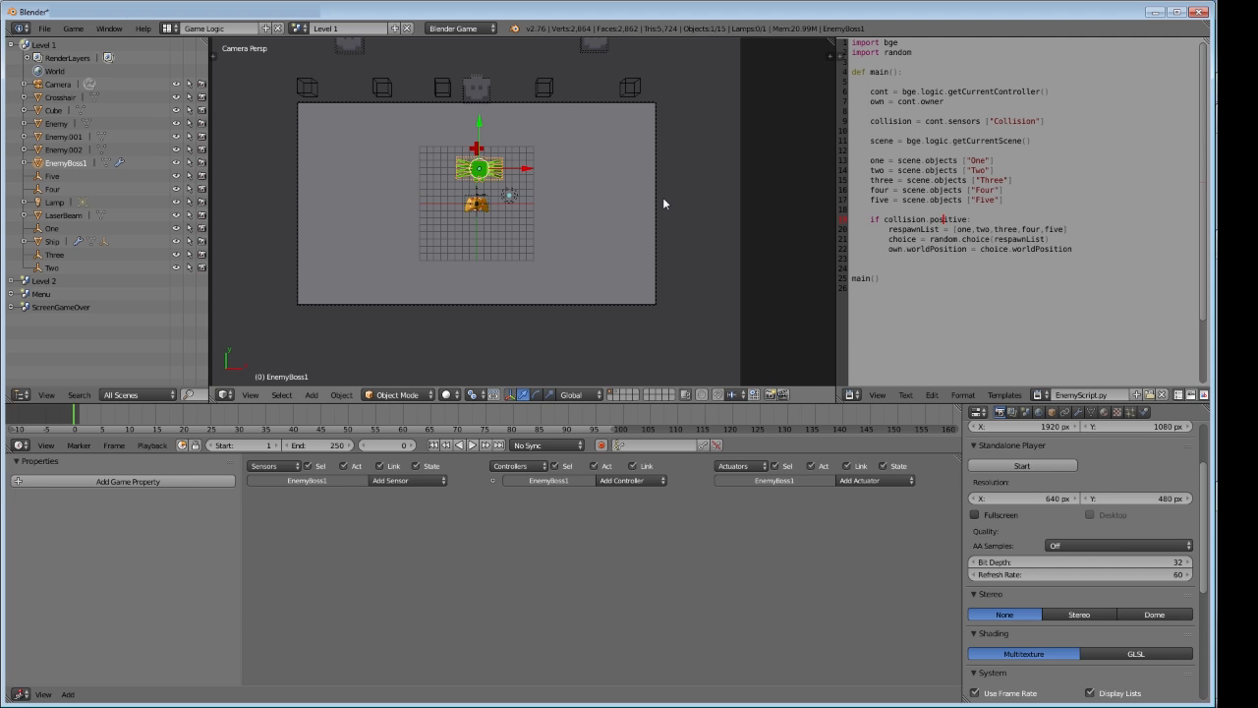
Move the spider boss along X until it sits outside the right side of the camera frame
{"action": "key", "text": "g"}
{"action": "key", "text": "x"}
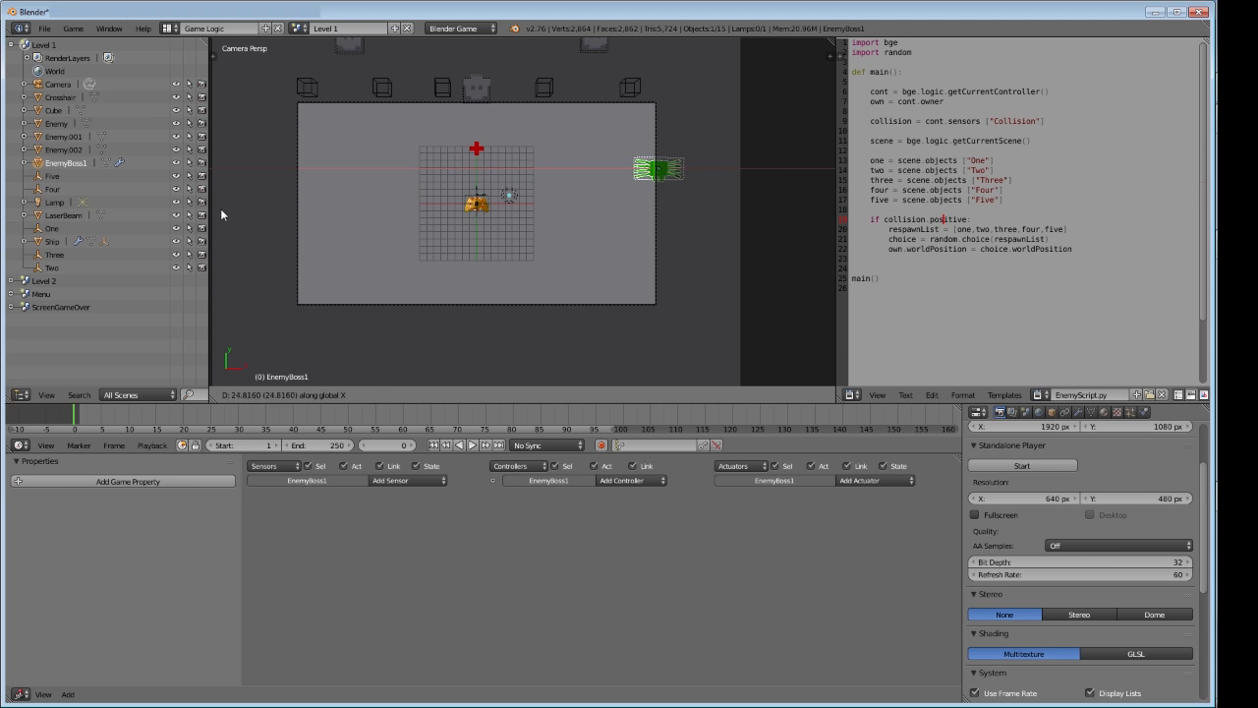
{"action": "left_click", "coordinate": [253, 218]}
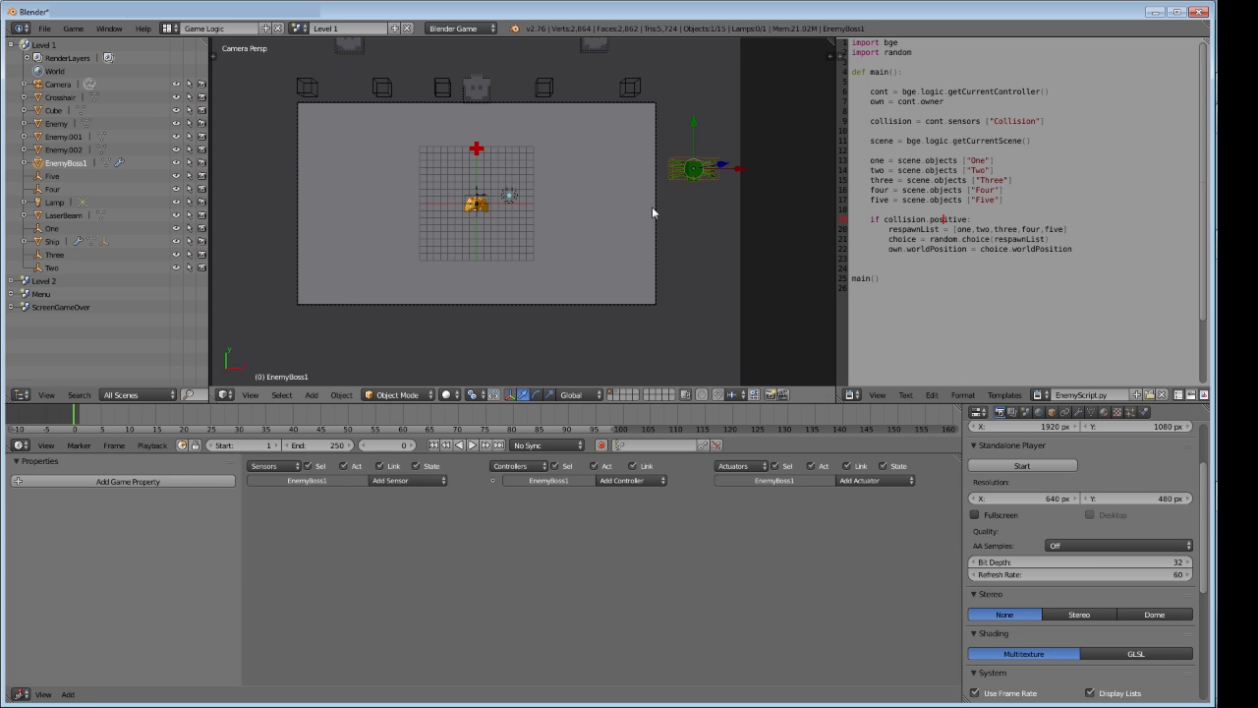
Rotate the spider boss 90° in the top view so it faces the play area
{"action": "key", "text": "KP_7"}
{"action": "middle_click_drag", "start_coordinate": [630, 236], "coordinate": [561, 160], "text": "shift"}
{"action": "scroll", "coordinate": [639, 191], "scroll_direction": "down", "scroll_amount": 1}
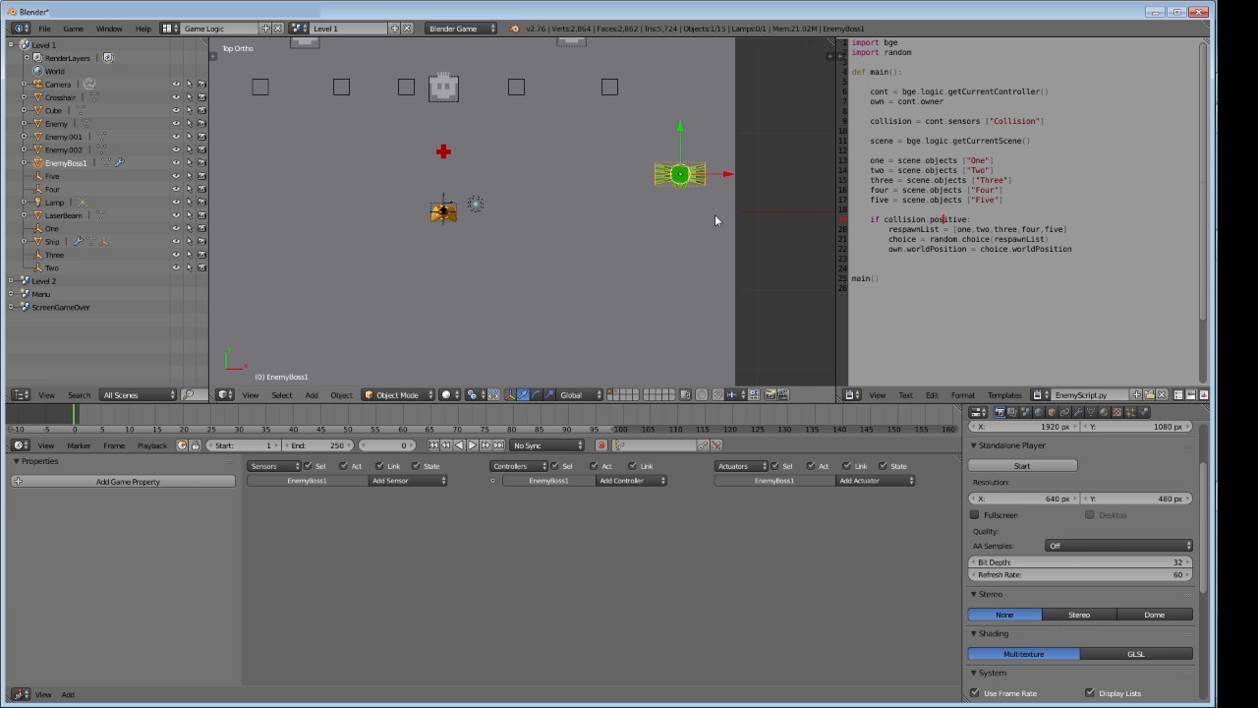
{"action": "key", "text": "r"}
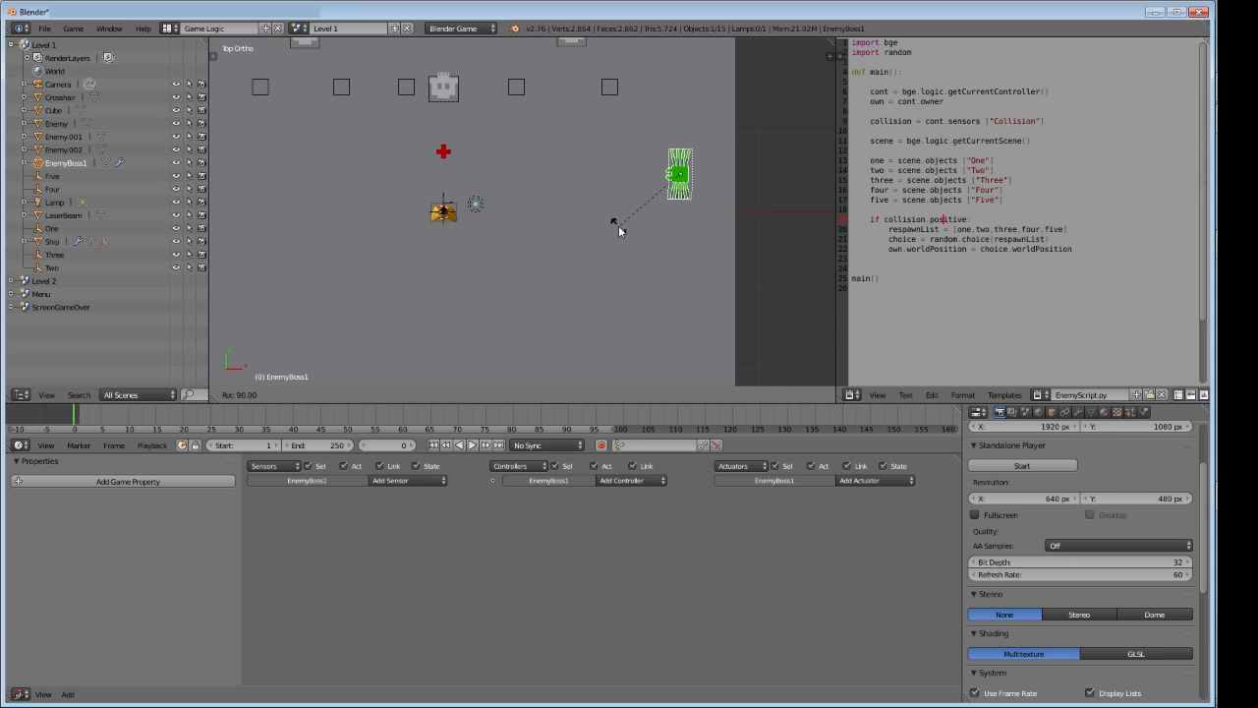
{"action": "left_click", "coordinate": [619, 229]}
Move the spider boss down beside the camera frame's lower half and rotate it slightly
{"action": "key", "text": "KP_0"}
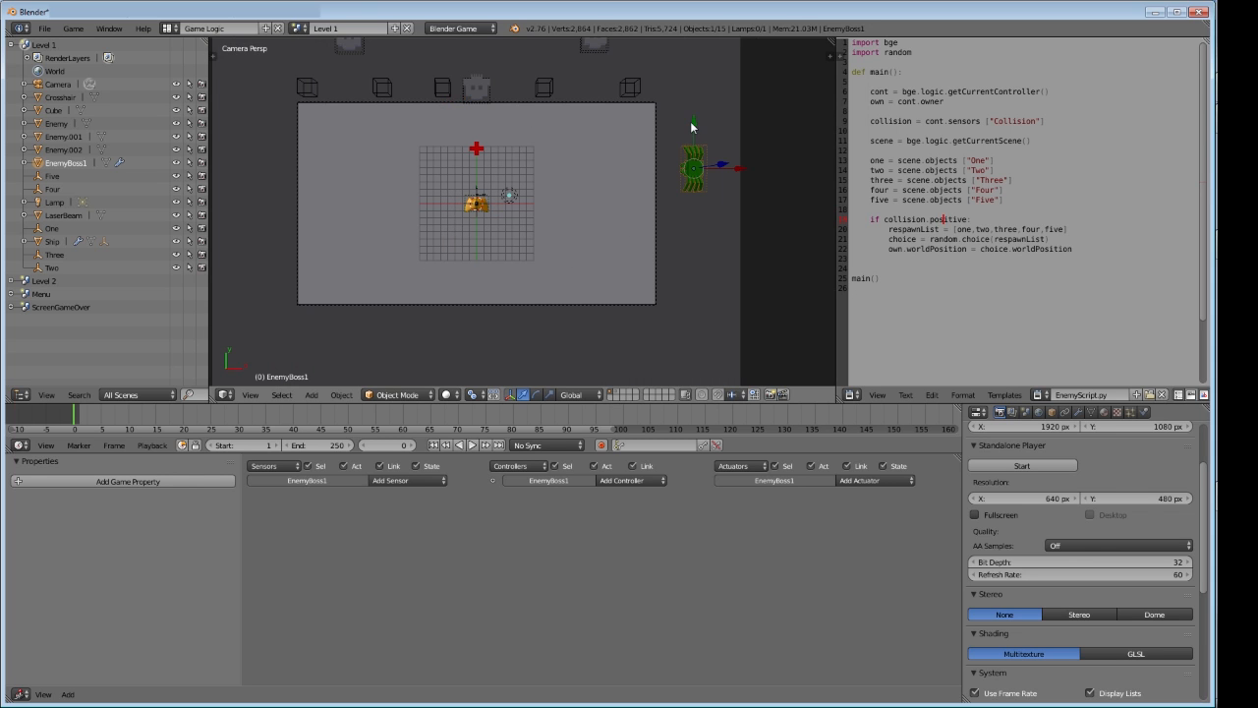
{"action": "key", "text": "g"}
{"action": "left_click", "coordinate": [693, 208]}
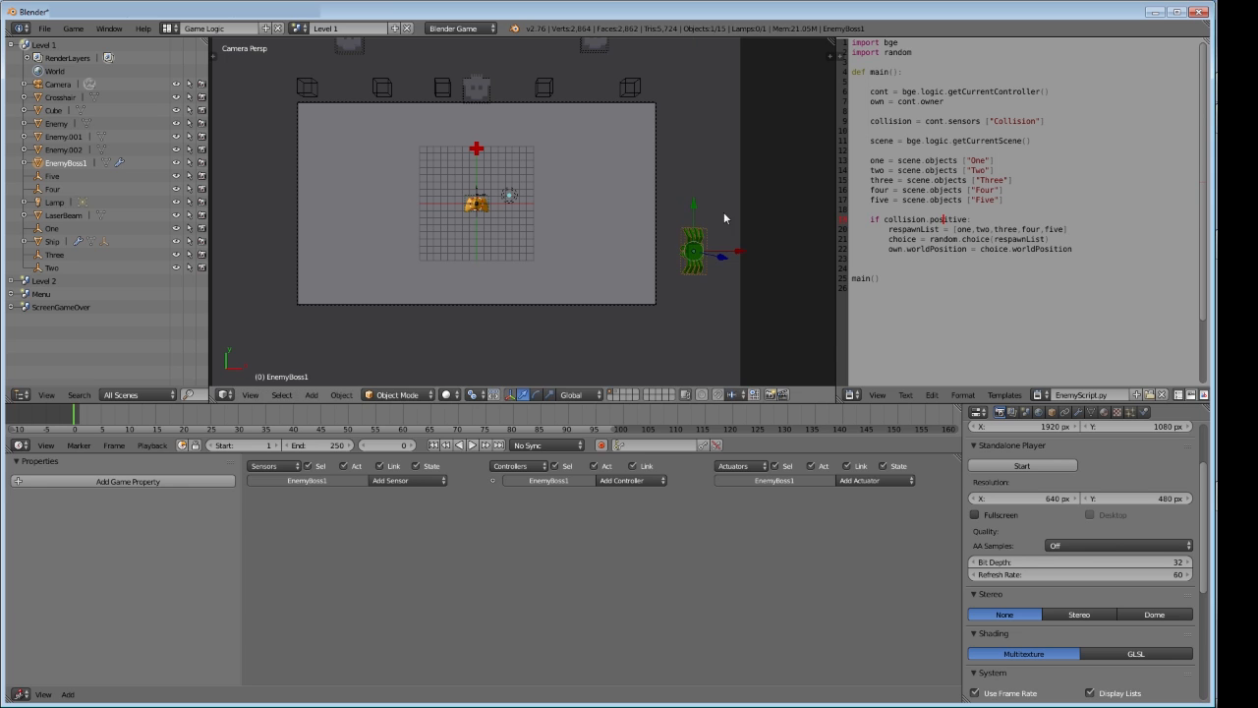
{"action": "key", "text": "r"}
{"action": "left_click", "coordinate": [740, 251]}
Select the spider boss and add a Delay sensor to its game logic
{"action": "key", "text": "a"}
{"action": "scroll", "coordinate": [701, 261], "scroll_direction": "up", "scroll_amount": 3}
{"action": "middle_click_drag", "start_coordinate": [777, 269], "coordinate": [500, 213], "text": "shift"}
{"action": "right_click", "coordinate": [513, 221]}
{"action": "scroll", "coordinate": [479, 226], "scroll_direction": "down", "scroll_amount": 5}
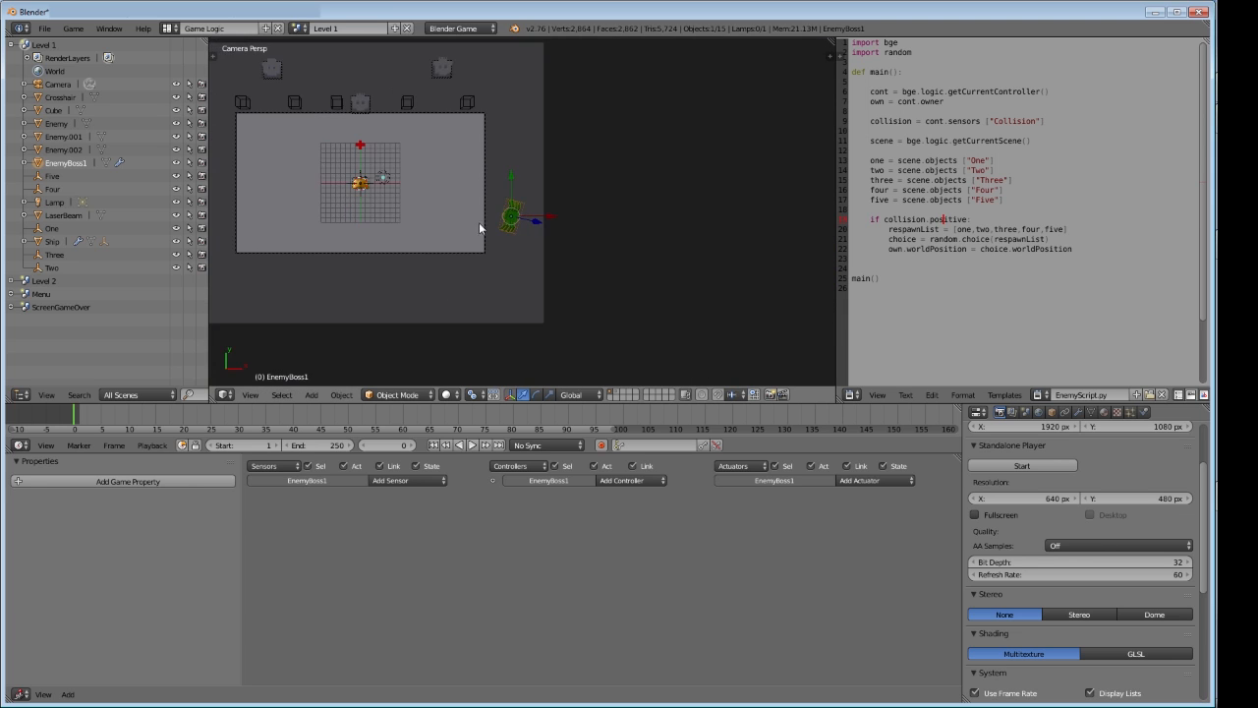
{"action": "key", "text": "a"}
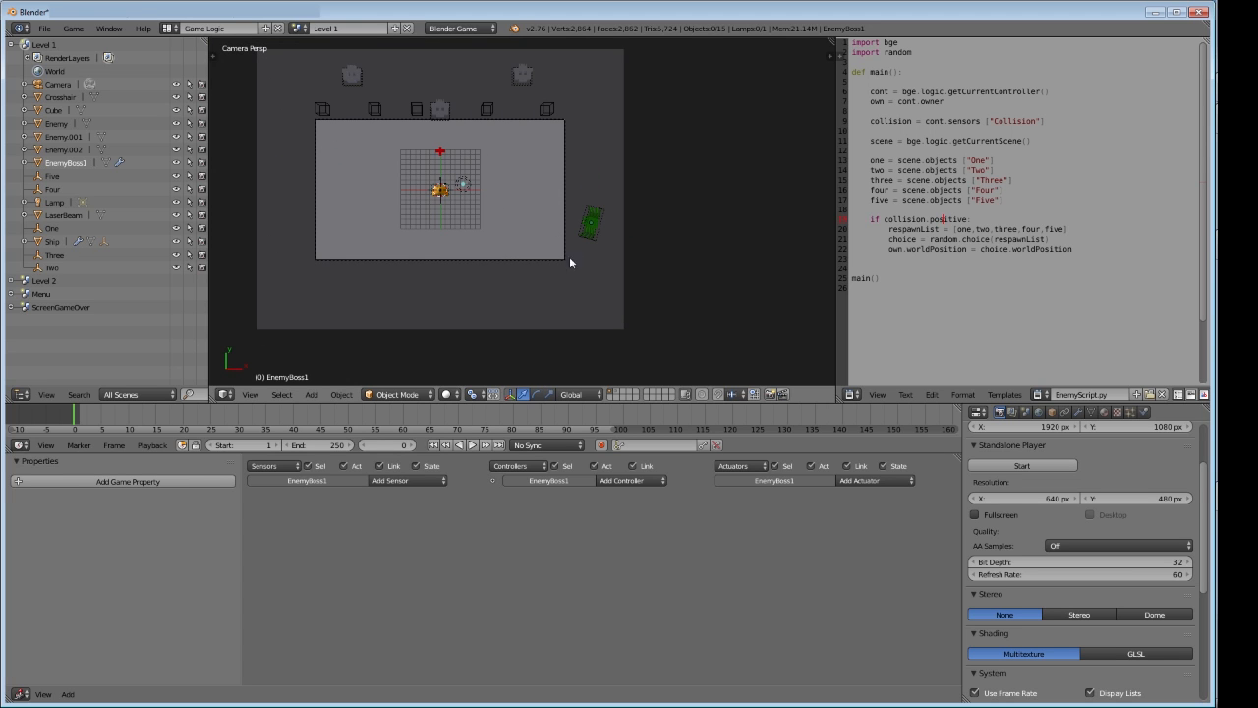
{"action": "right_click", "coordinate": [592, 224]}
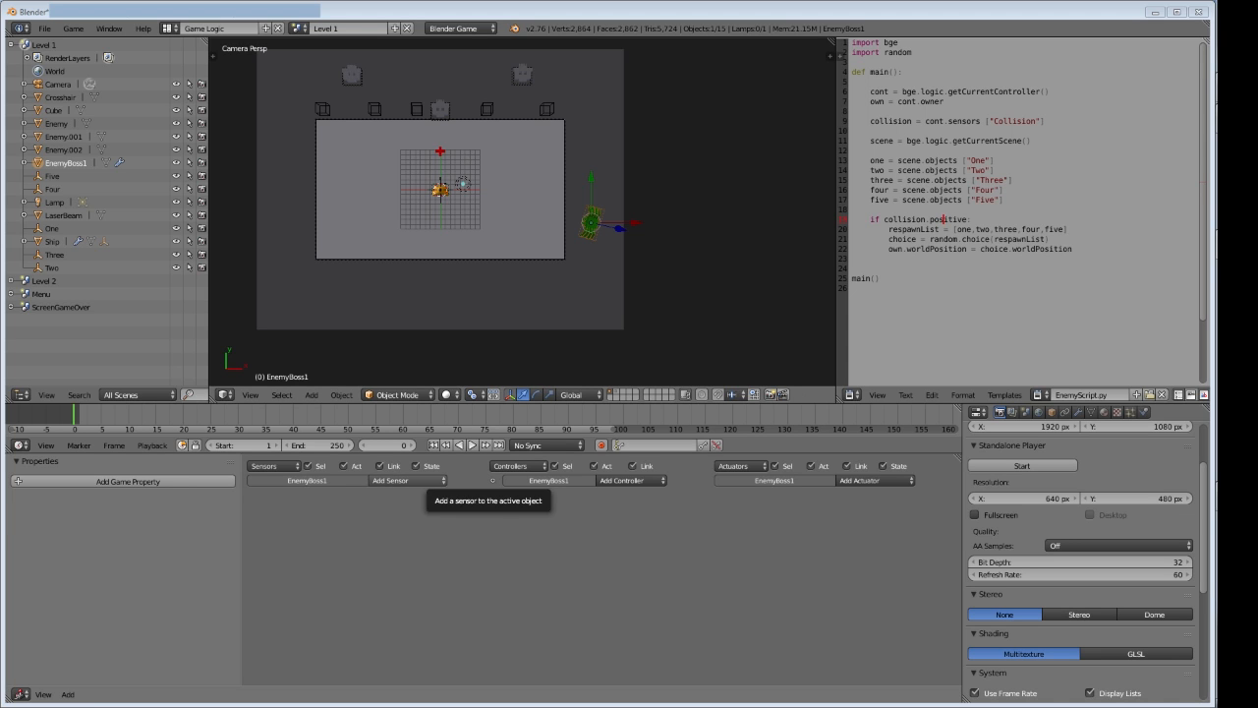
{"action": "left_click", "coordinate": [423, 479]}
{"action": "left_click", "coordinate": [405, 532]}
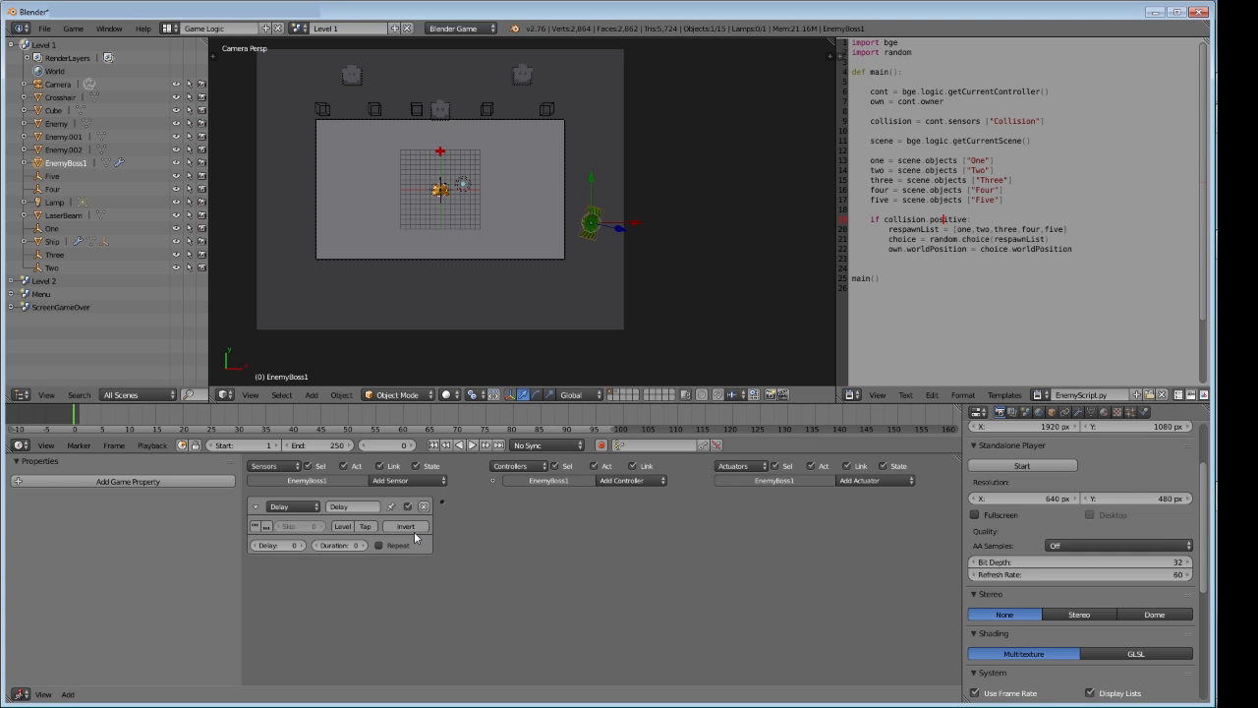
Enable pulse triggering on the spider boss's Delay sensor and set its delay to 800
{"action": "left_click", "coordinate": [267, 528]}
{"action": "left_click", "coordinate": [282, 545]}
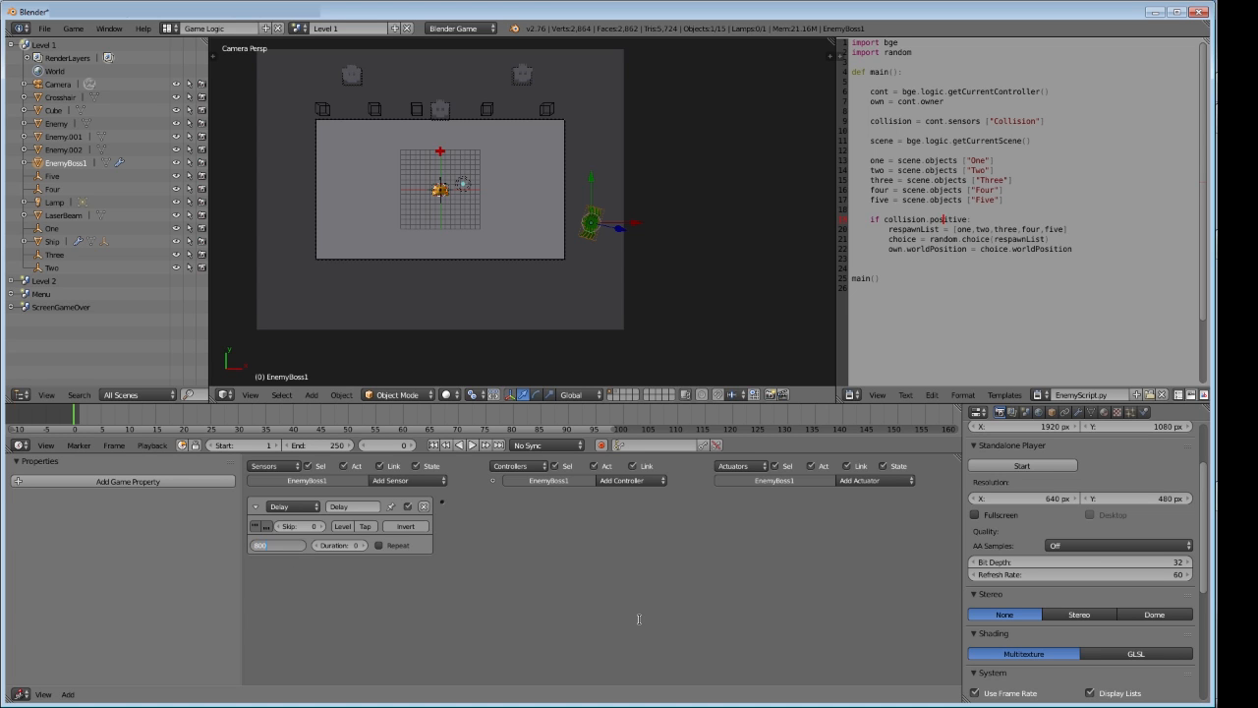
{"action": "key", "text": "Return"}
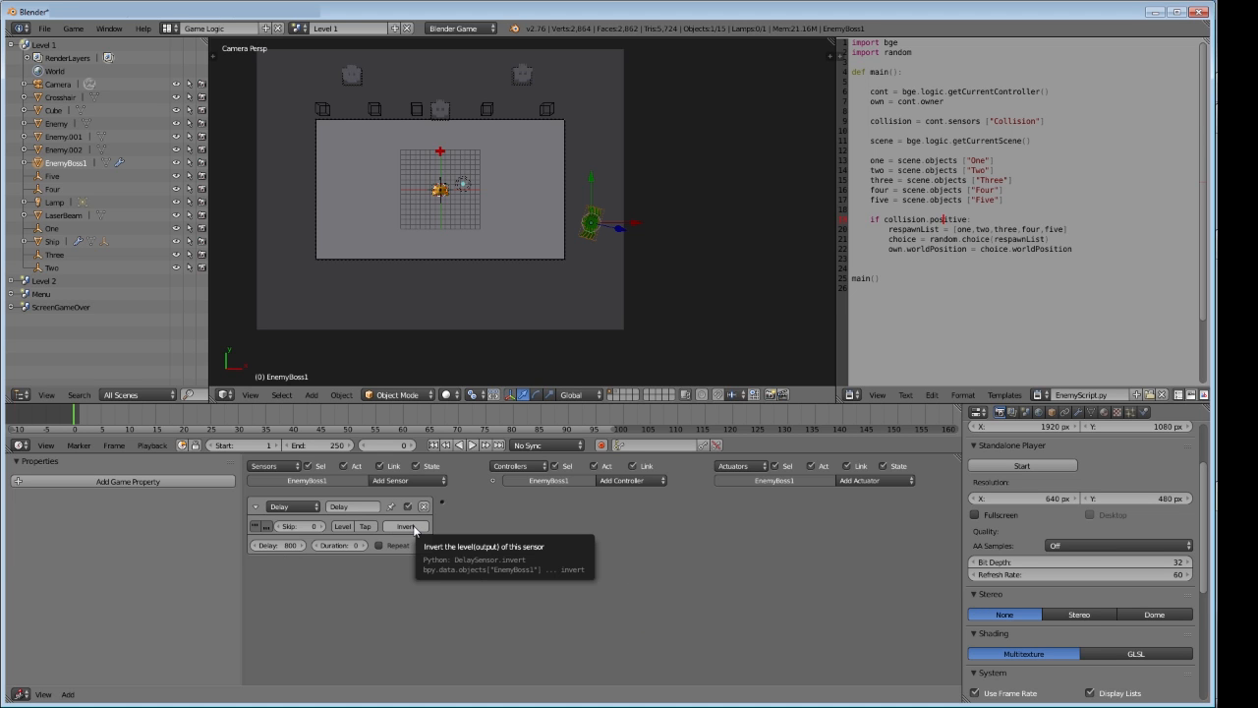
Add an And controller to the spider boss and connect the Delay sensor to it
{"action": "left_click", "coordinate": [667, 482]}
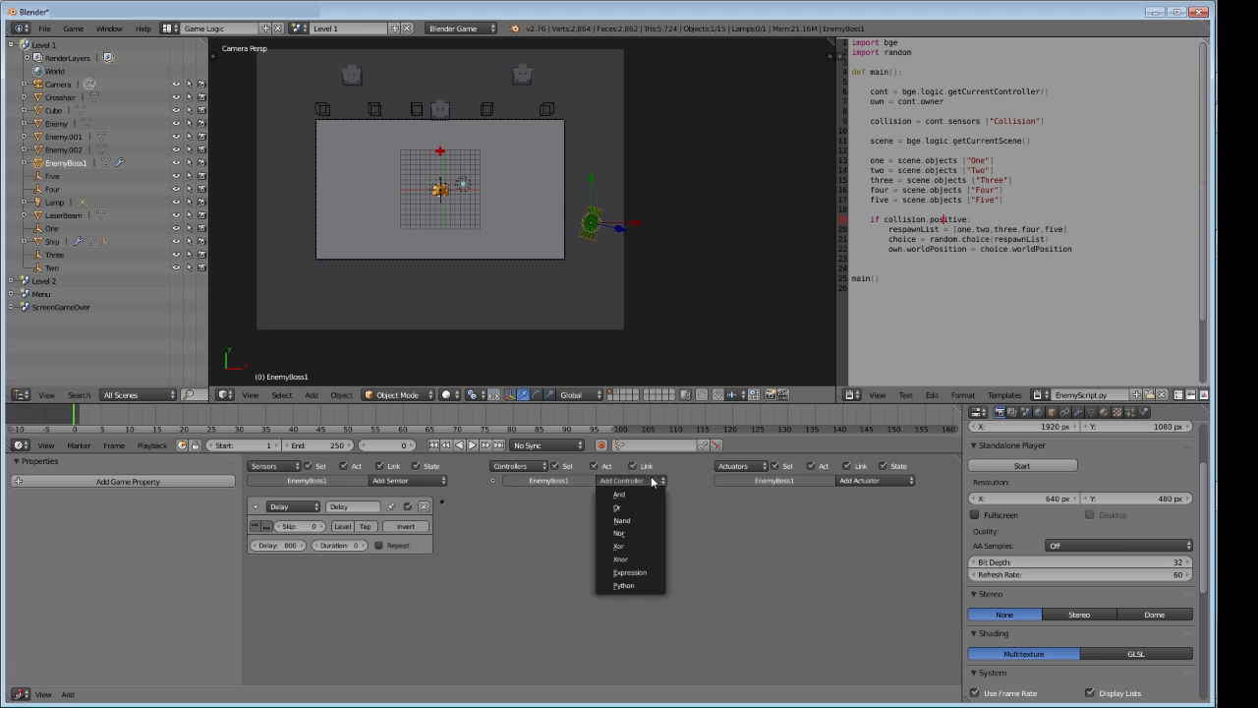
{"action": "left_click", "coordinate": [626, 502]}
{"action": "left_click_drag", "start_coordinate": [443, 502], "coordinate": [492, 502]}
Add Edit Object and Motion actuators to the spider boss and connect both to the And controller
{"action": "left_click", "coordinate": [856, 480]}
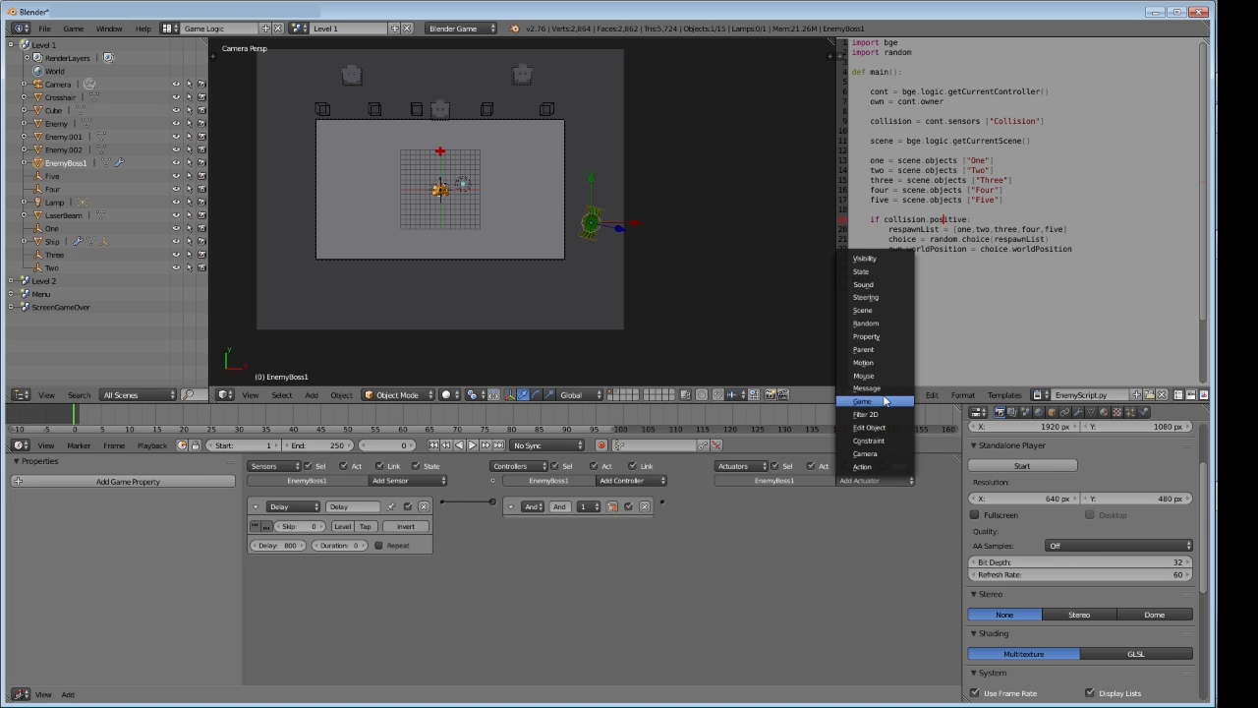
{"action": "left_click", "coordinate": [880, 429]}
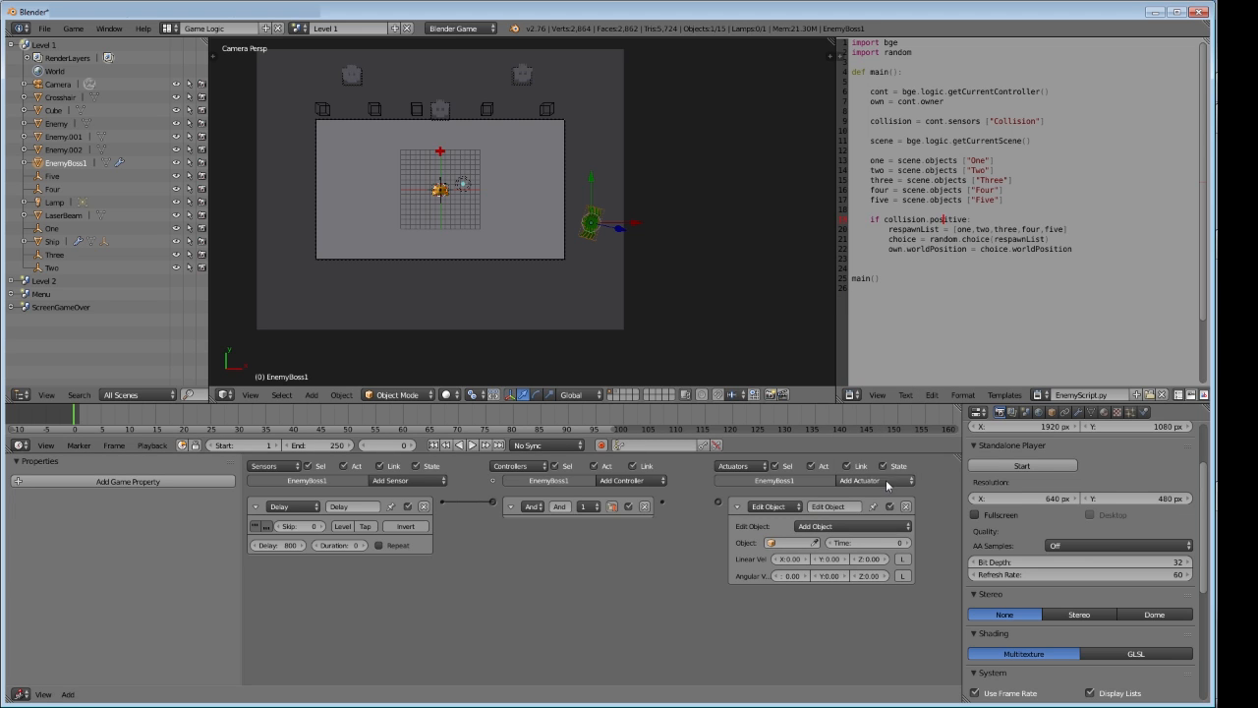
{"action": "left_click", "coordinate": [891, 481]}
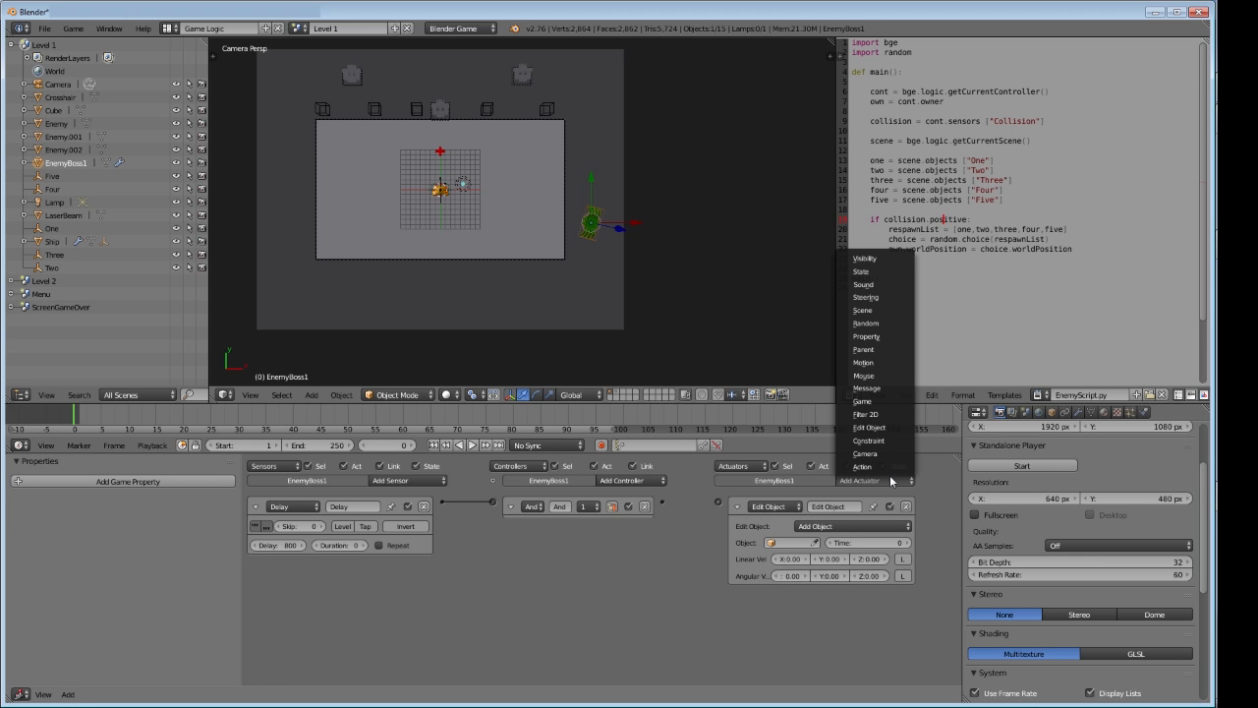
{"action": "left_click", "coordinate": [878, 363]}
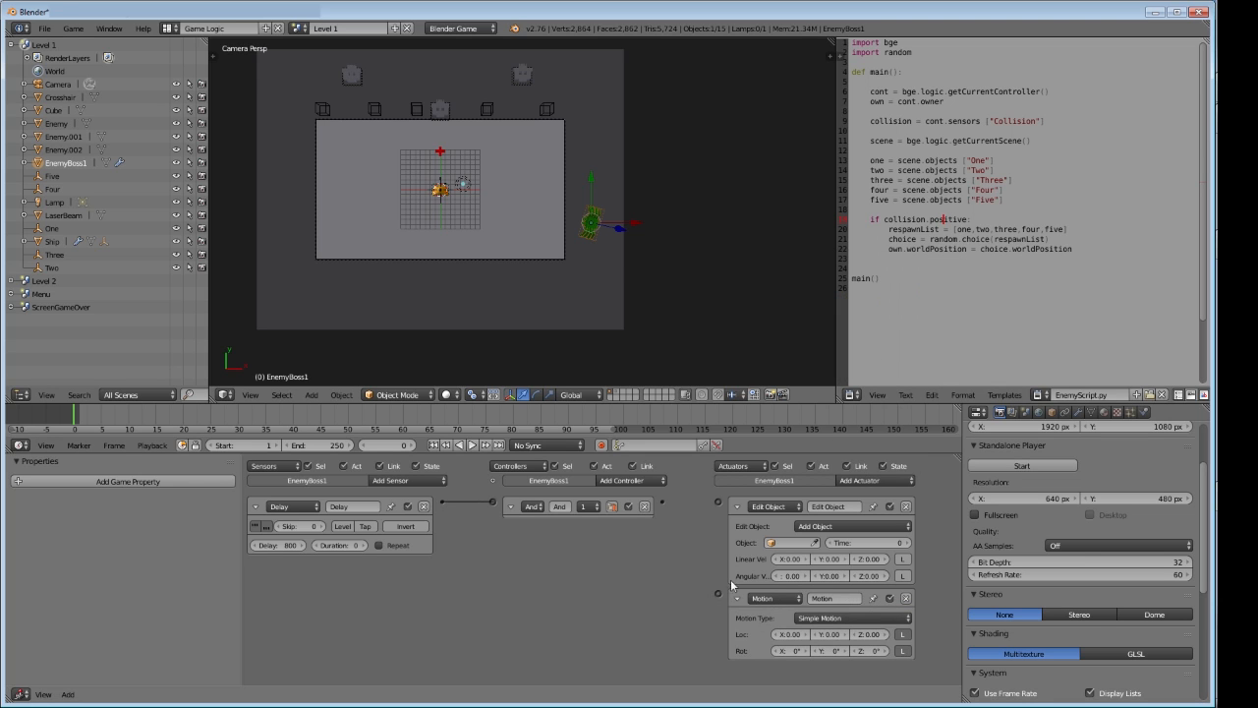
{"action": "left_click_drag", "start_coordinate": [662, 503], "coordinate": [719, 596]}
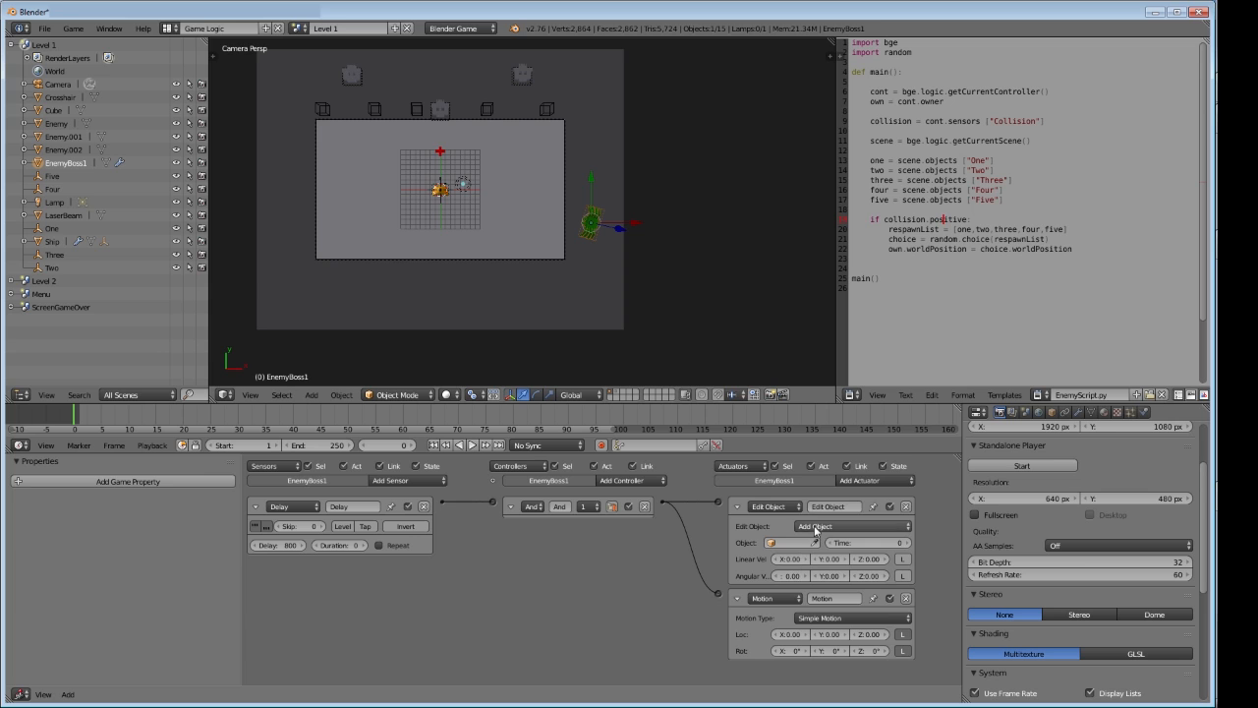
Set the boss's Edit Object actuator to Track To with Ship as the target object
{"action": "left_click", "coordinate": [818, 526]}
{"action": "left_click", "coordinate": [822, 474]}
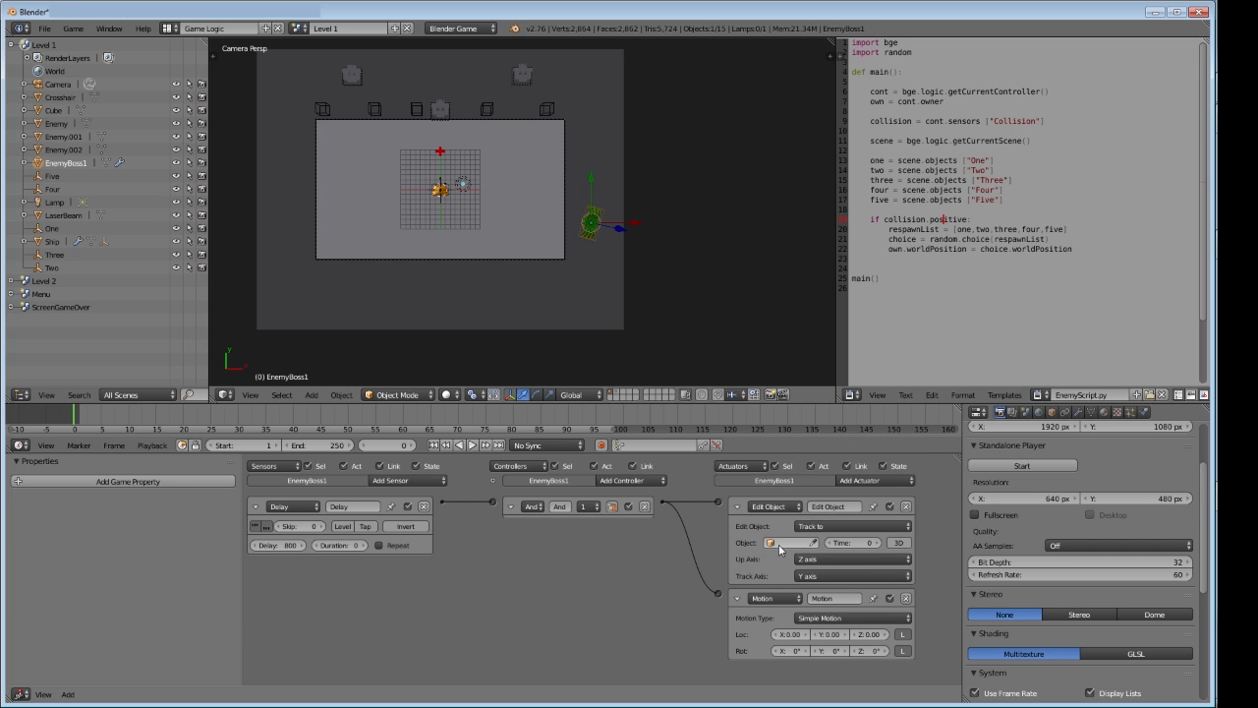
{"action": "left_click", "coordinate": [771, 542]}
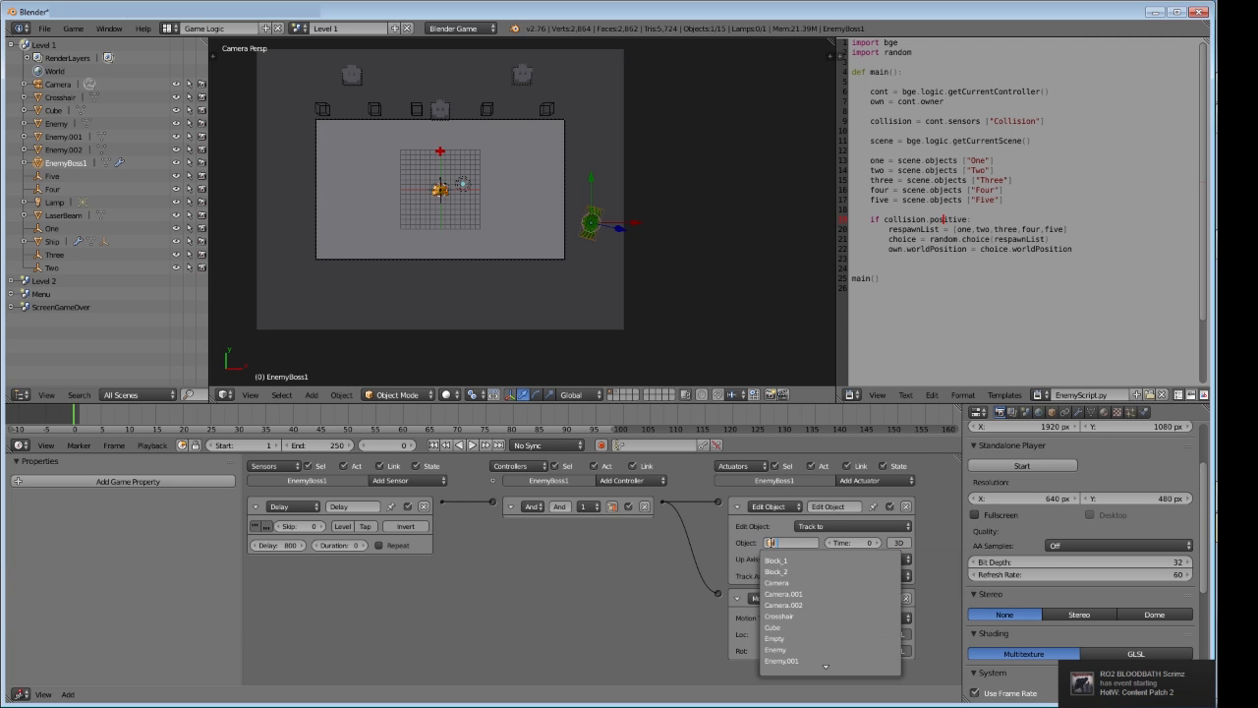
{"action": "scroll", "coordinate": [786, 643], "scroll_direction": "down", "scroll_amount": 5}
{"action": "scroll", "coordinate": [787, 643], "scroll_direction": "down", "scroll_amount": 6}
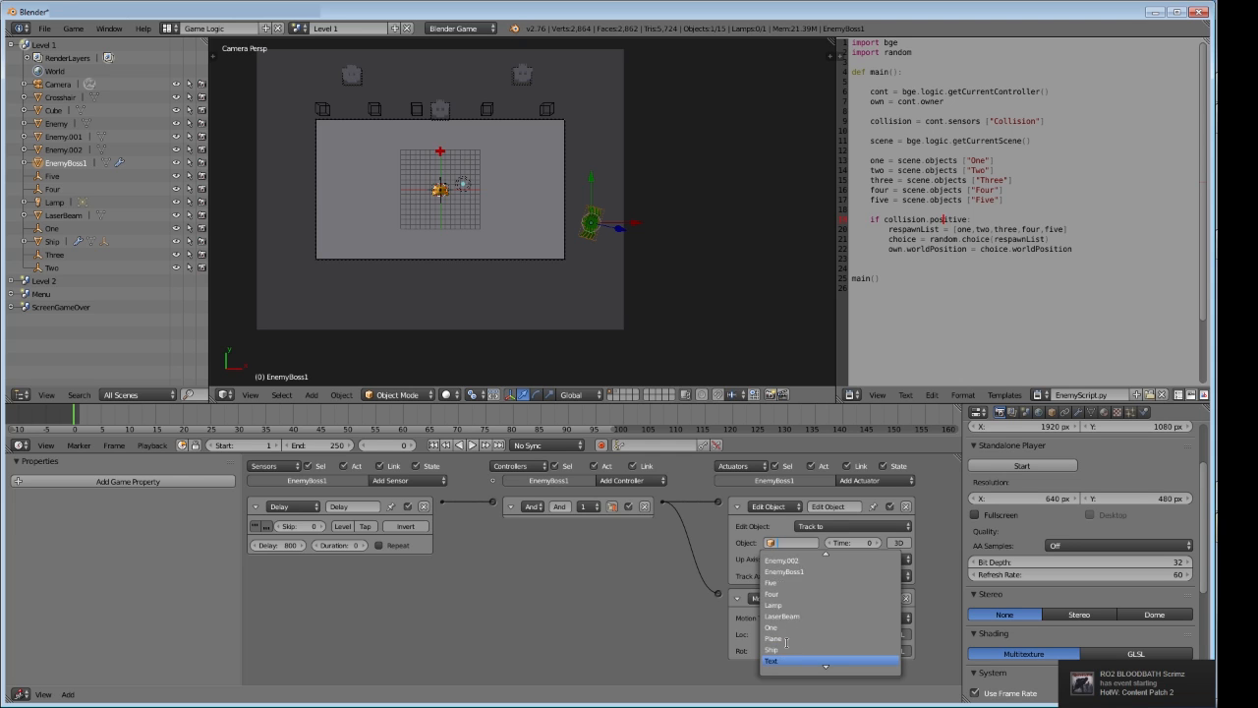
{"action": "left_click", "coordinate": [785, 640]}
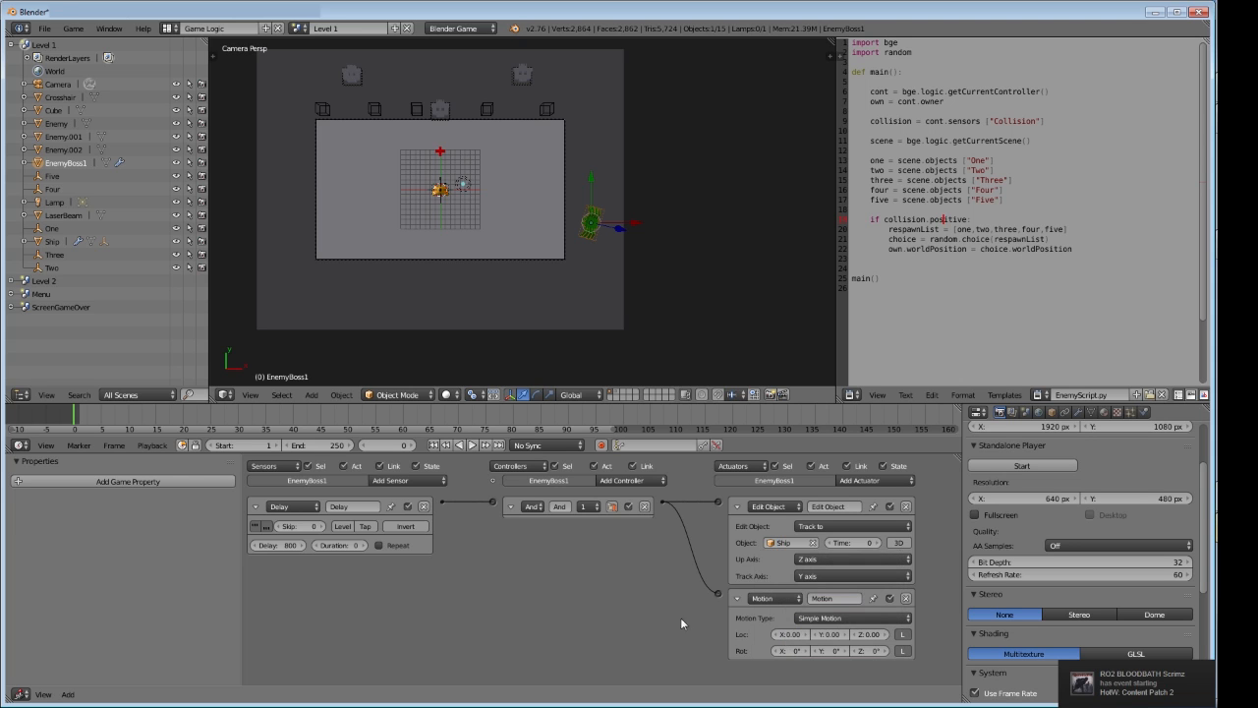
Set the boss's Motion actuator to a Y location of 0.20 and collapse its logic bricks
{"action": "left_click", "coordinate": [812, 635]}
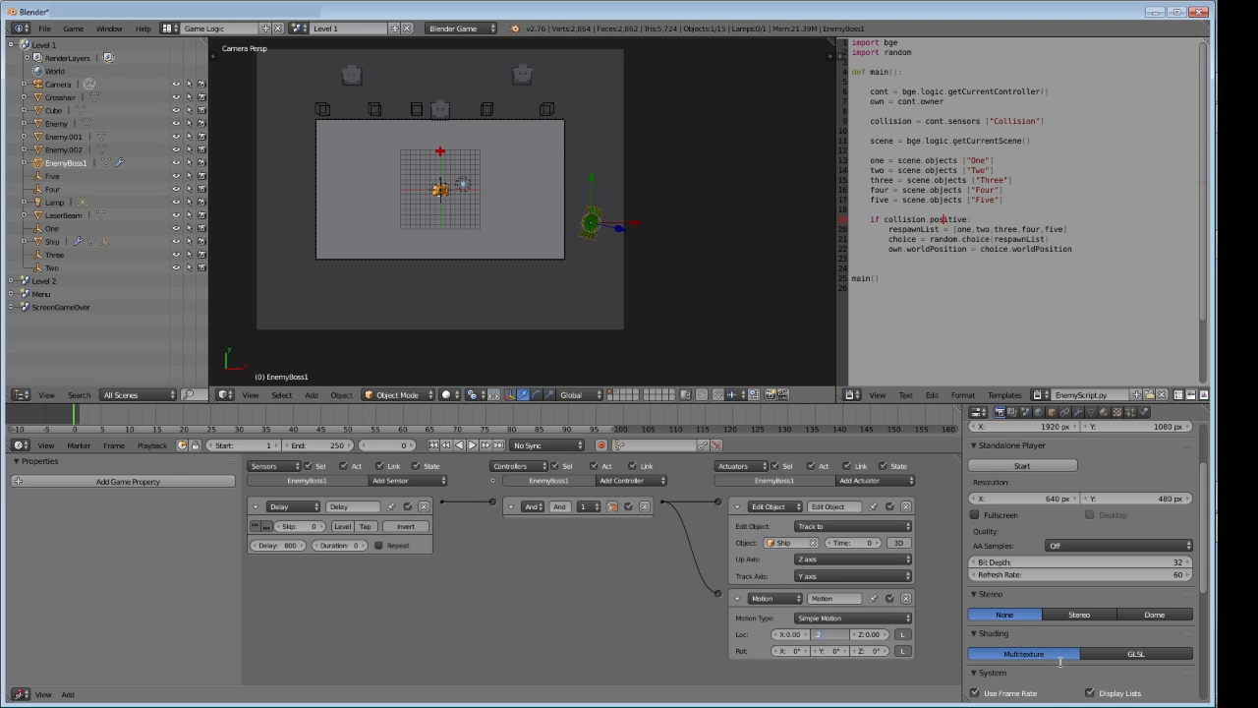
{"action": "type", "text": ".2"}
{"action": "key", "text": "Return"}
{"action": "left_click", "coordinate": [255, 506]}
{"action": "left_click", "coordinate": [509, 506]}
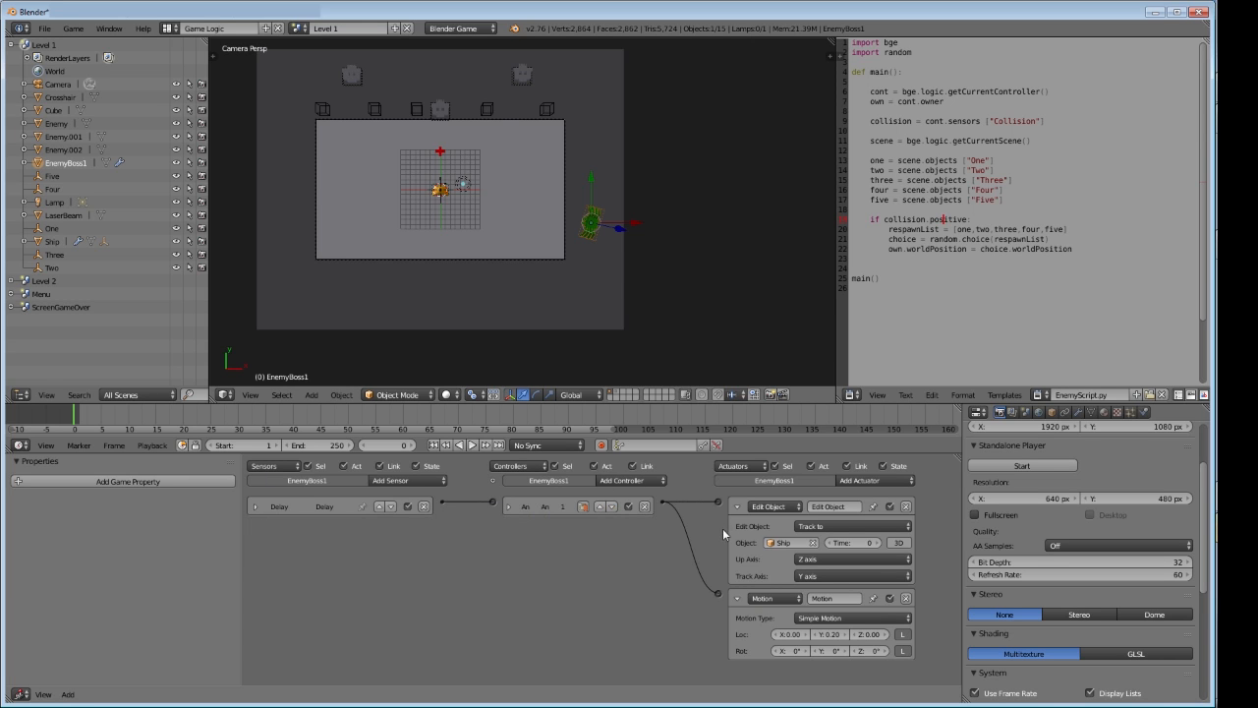
{"action": "left_click", "coordinate": [736, 507]}
{"action": "left_click", "coordinate": [737, 529]}
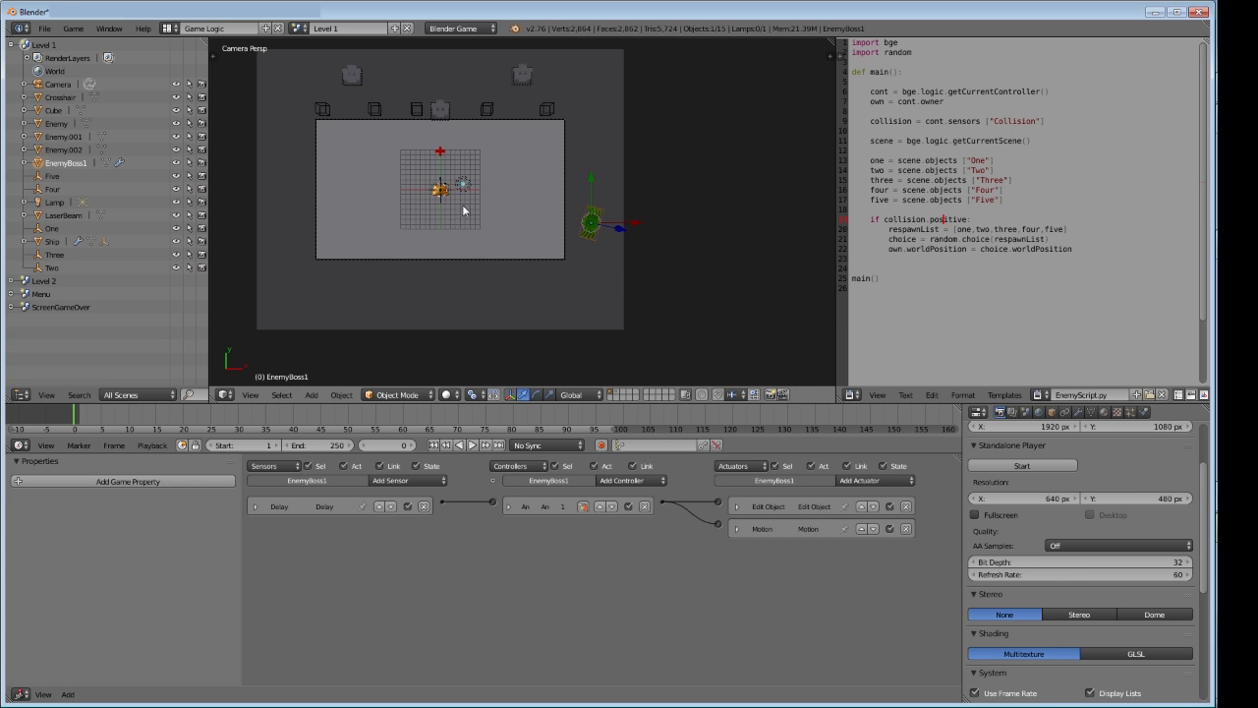
Add a Collision sensor to the spider boss and switch it to detect by material
{"action": "left_click", "coordinate": [408, 480]}
{"action": "left_click", "coordinate": [410, 523]}
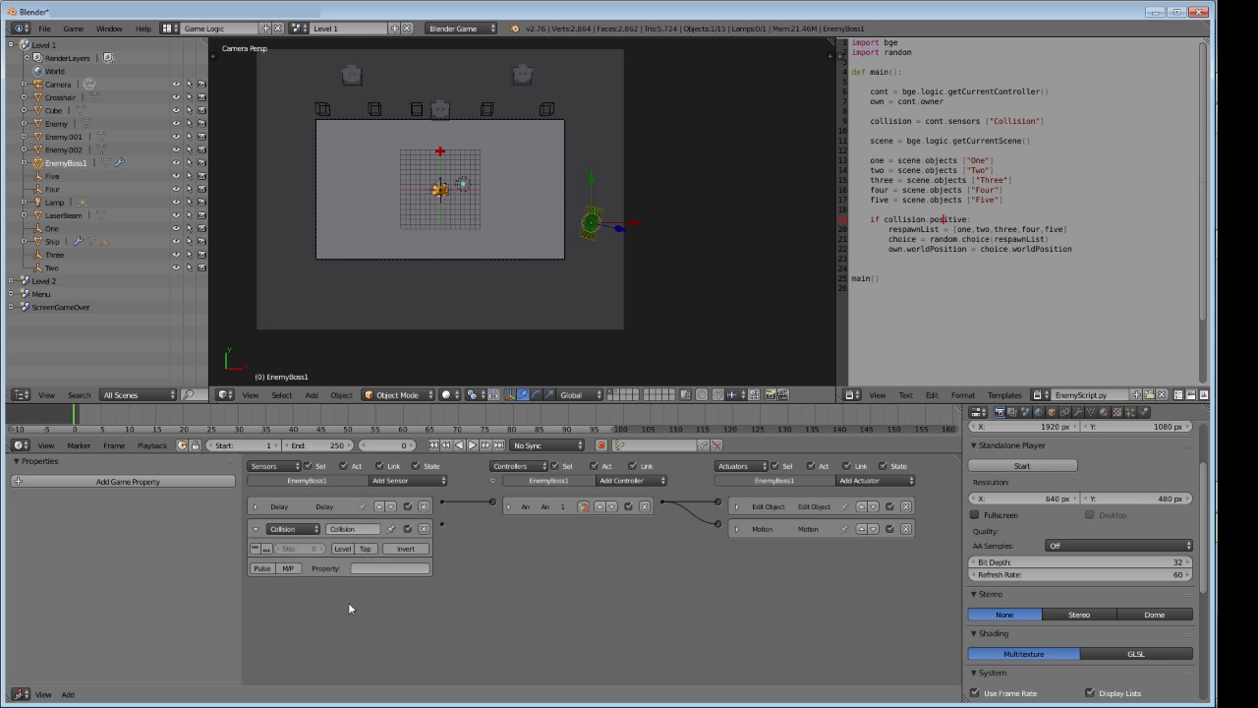
{"action": "left_click", "coordinate": [287, 568]}
Show the laser beam's layer, select the beam and rename its material LaserBeam
{"action": "left_click", "coordinate": [616, 393]}
{"action": "scroll", "coordinate": [563, 339], "scroll_direction": "up", "scroll_amount": 6}
{"action": "middle_click_drag", "start_coordinate": [374, 246], "coordinate": [688, 329], "text": "shift"}
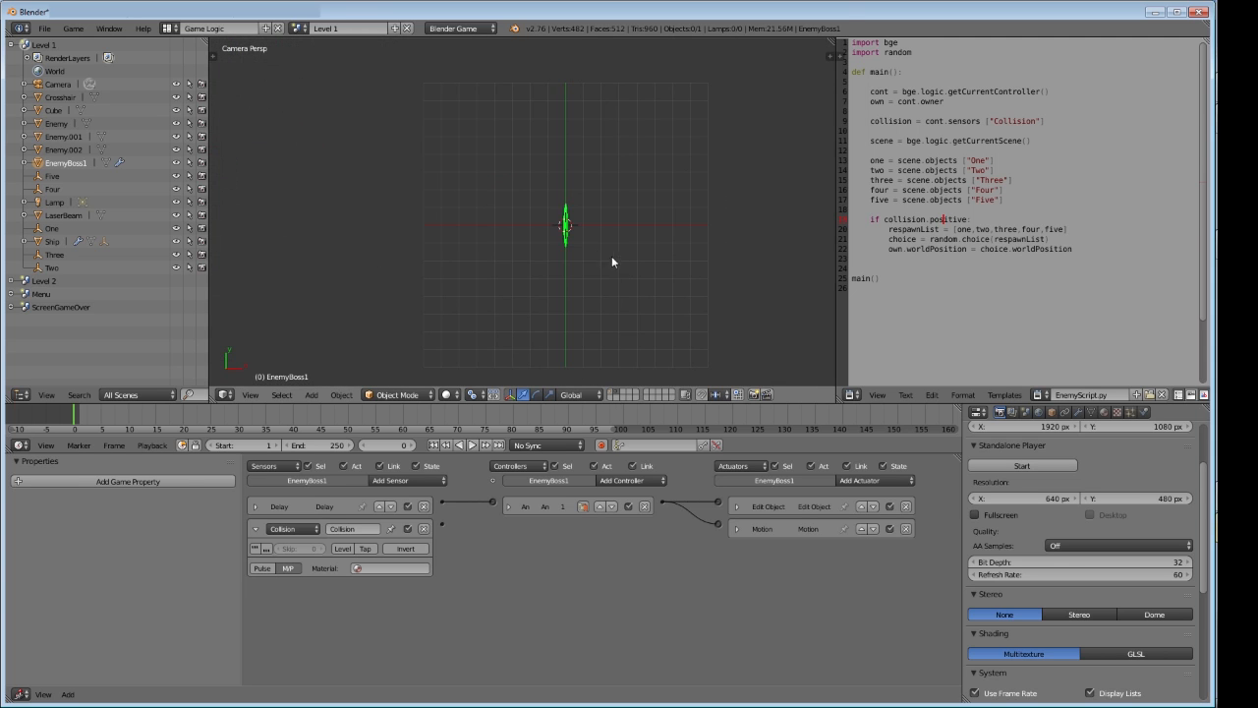
{"action": "right_click", "coordinate": [567, 240]}
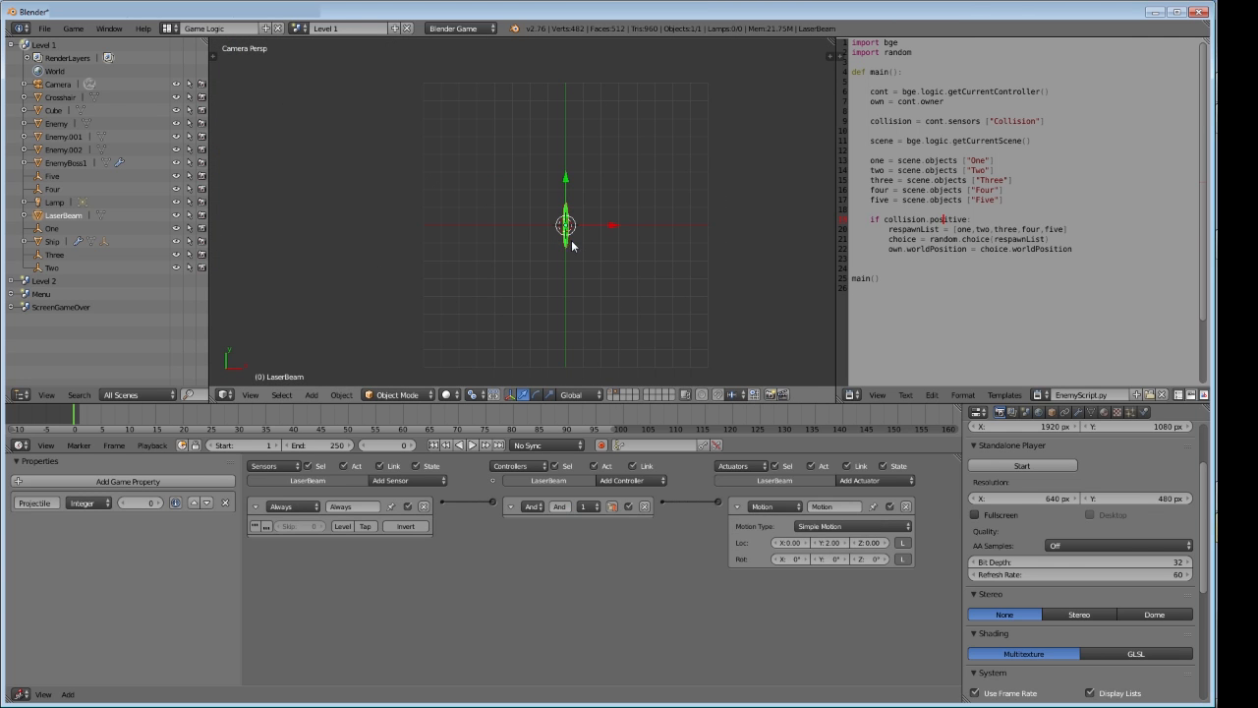
{"action": "left_click", "coordinate": [1105, 412]}
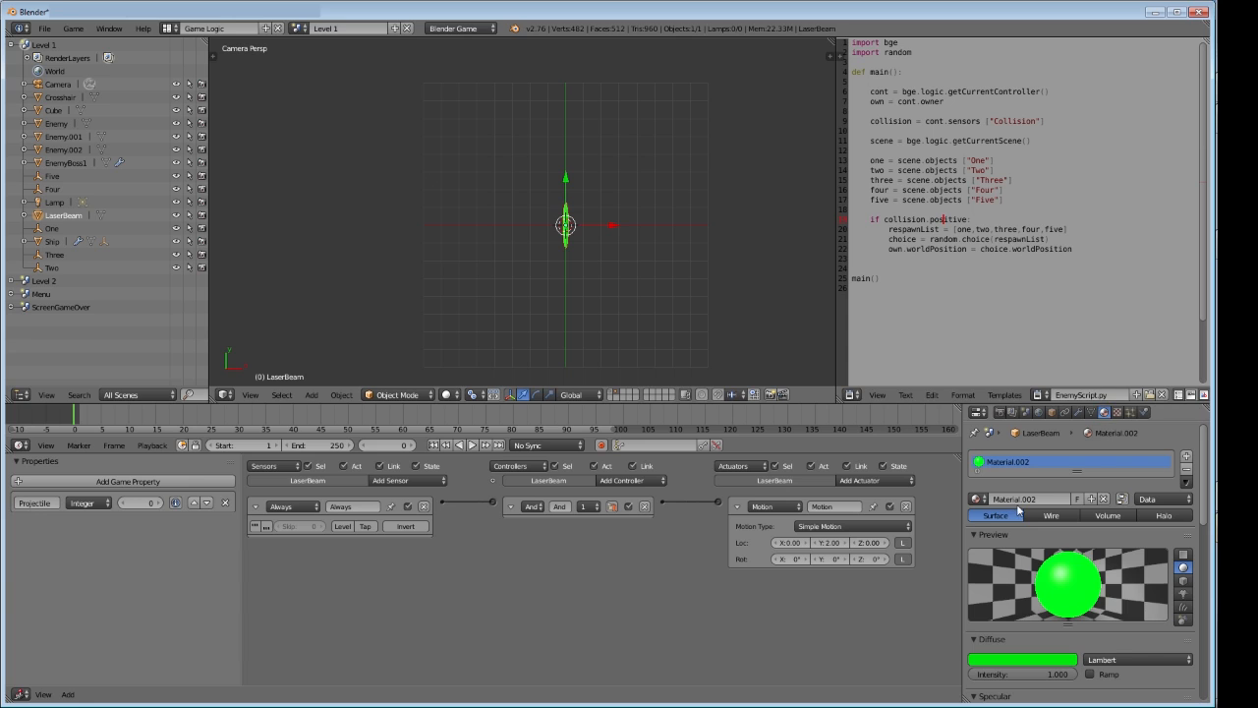
{"action": "left_click", "coordinate": [1042, 499]}
{"action": "type", "text": "LaserBeam"}
{"action": "key", "text": "Return"}
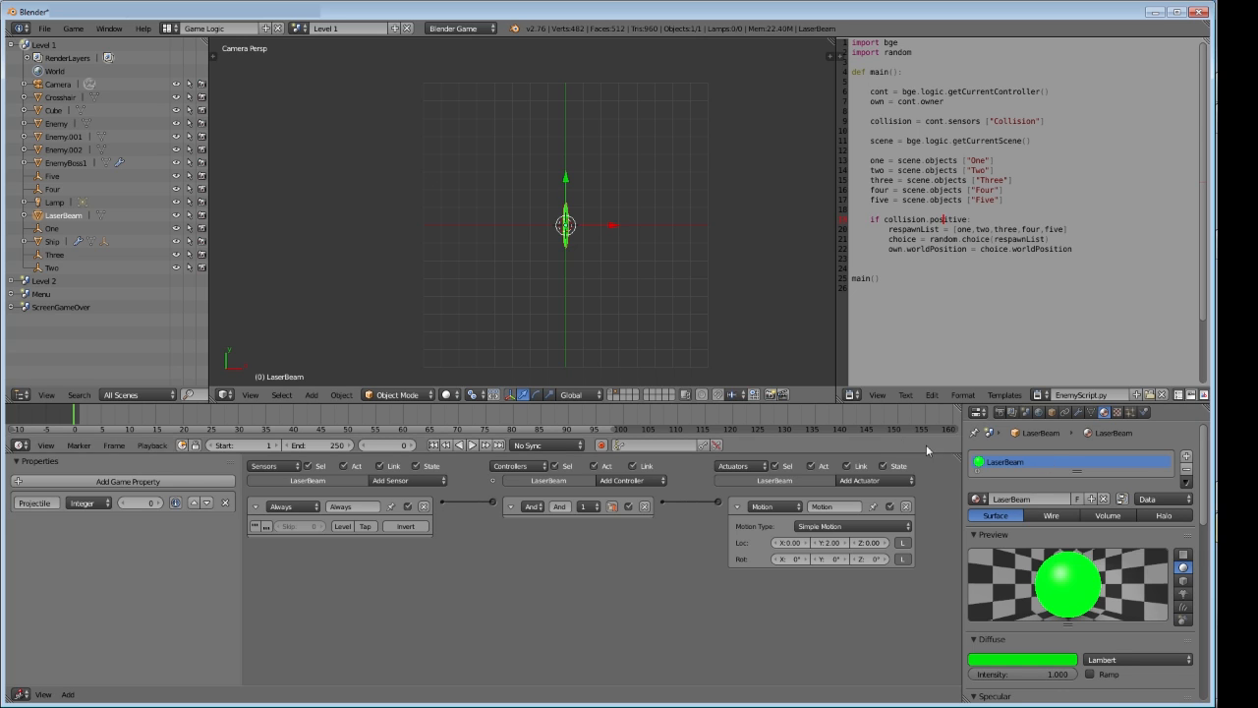
Return to the main game layer, select the spider boss and set its Collision sensor's material to LaserBeam
{"action": "left_click", "coordinate": [610, 392]}
{"action": "scroll", "coordinate": [603, 272], "scroll_direction": "down", "scroll_amount": 4}
{"action": "scroll", "coordinate": [603, 272], "scroll_direction": "up", "scroll_amount": 1}
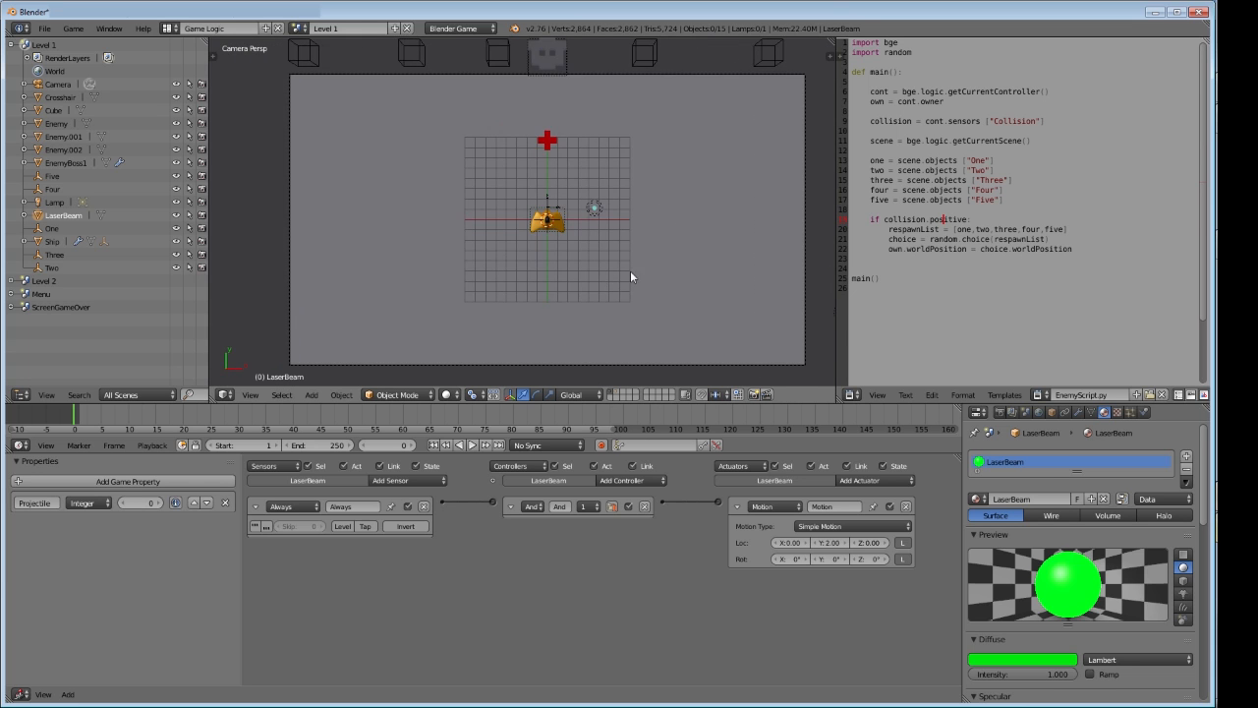
{"action": "middle_click_drag", "start_coordinate": [631, 273], "coordinate": [513, 253], "text": "shift"}
{"action": "right_click", "coordinate": [744, 269]}
{"action": "right_click", "coordinate": [739, 268]}
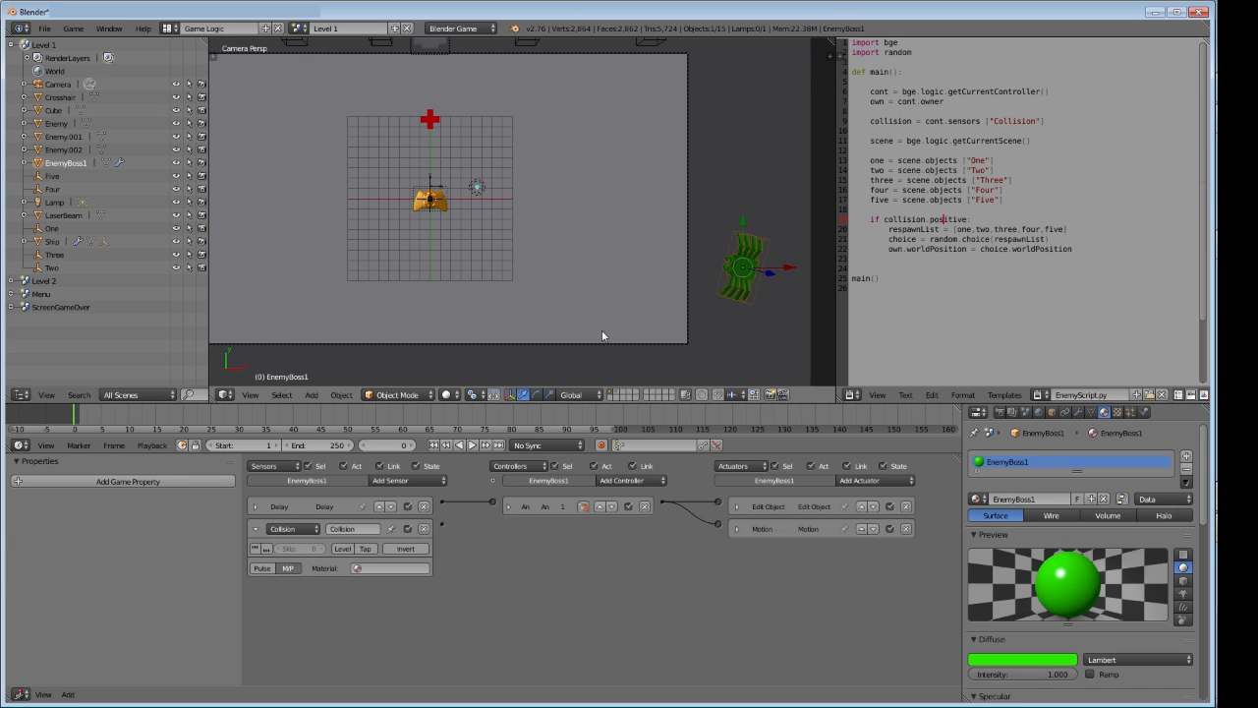
{"action": "left_click", "coordinate": [421, 568]}
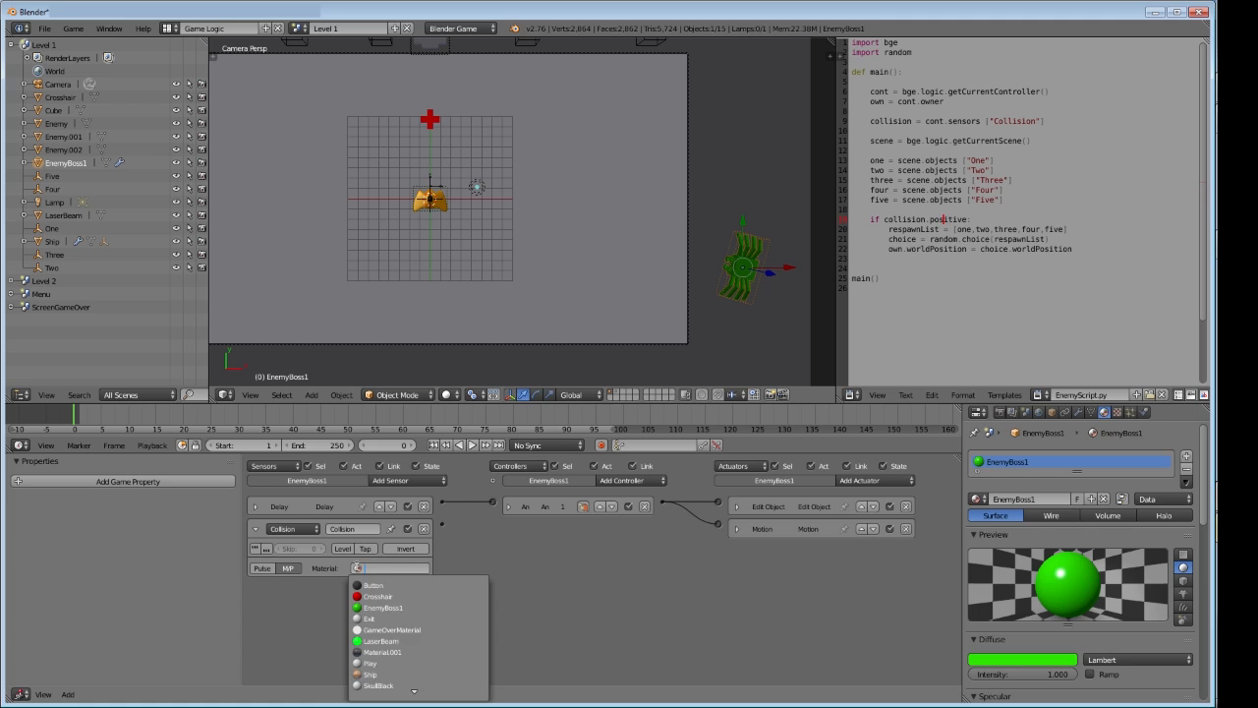
{"action": "left_click", "coordinate": [383, 641]}
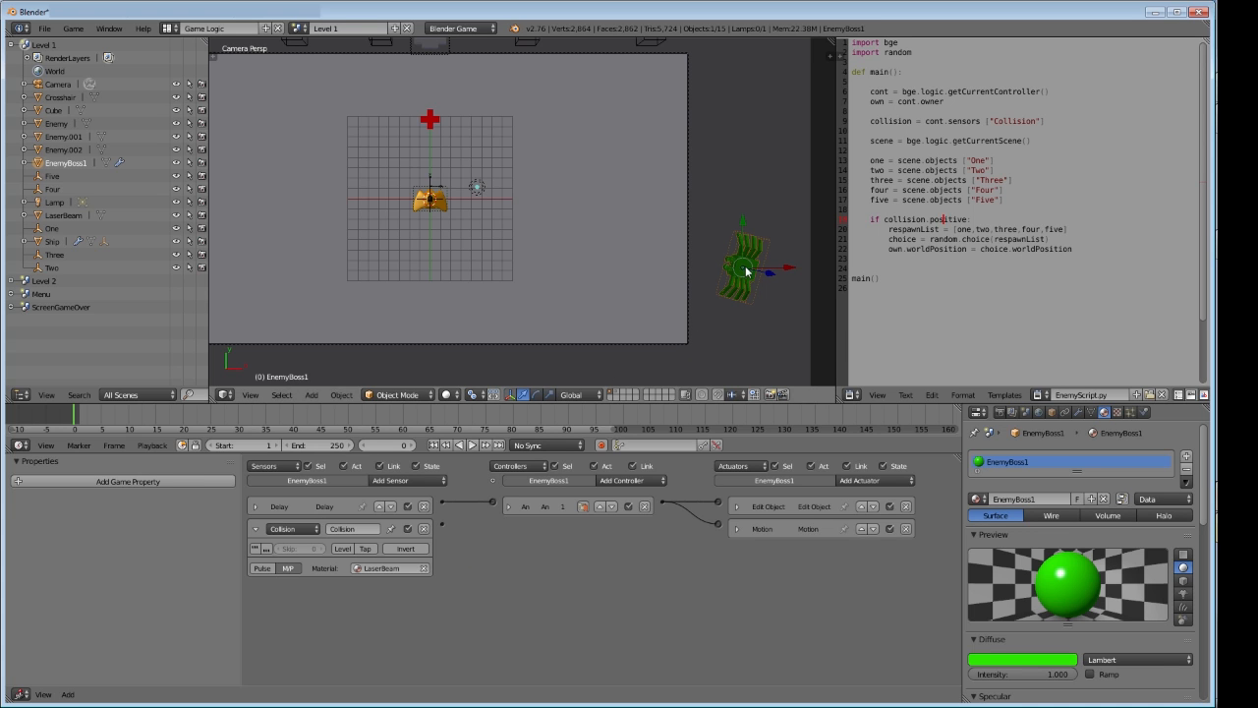
Add a second And controller to the spider boss and connect the Collision sensor to it
{"action": "left_click", "coordinate": [635, 481]}
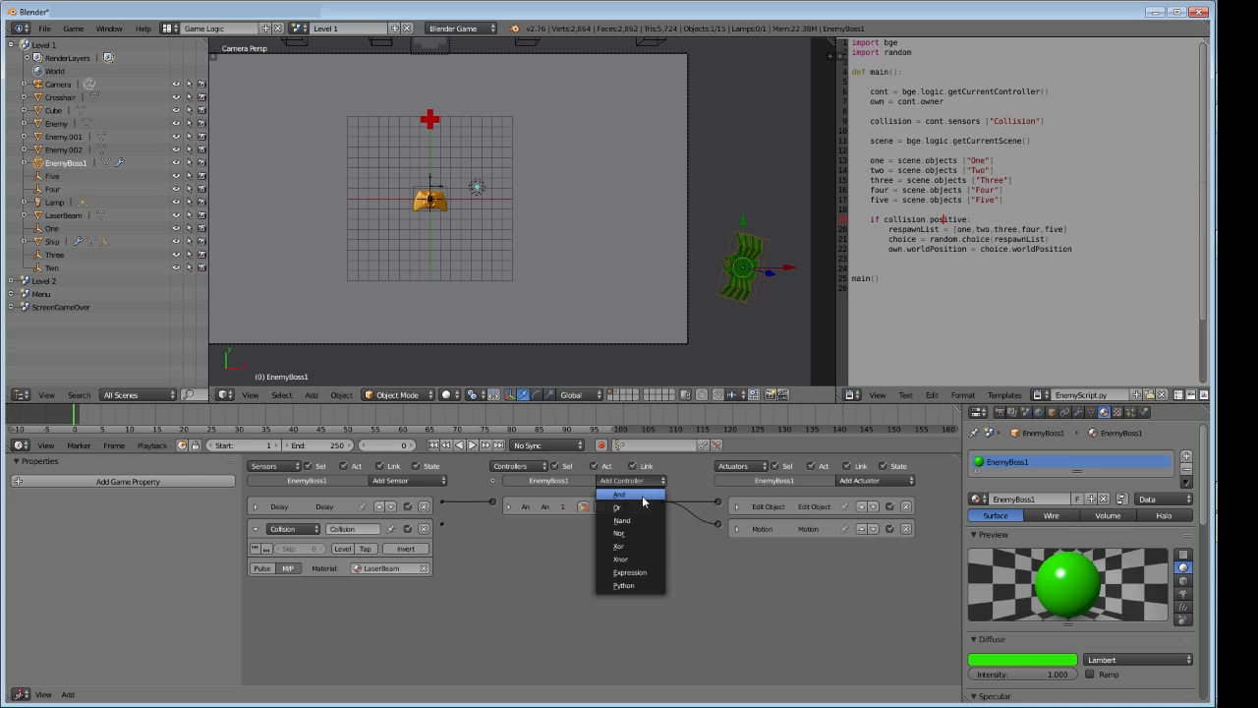
{"action": "left_click", "coordinate": [643, 497]}
{"action": "left_click_drag", "start_coordinate": [441, 524], "coordinate": [492, 529]}
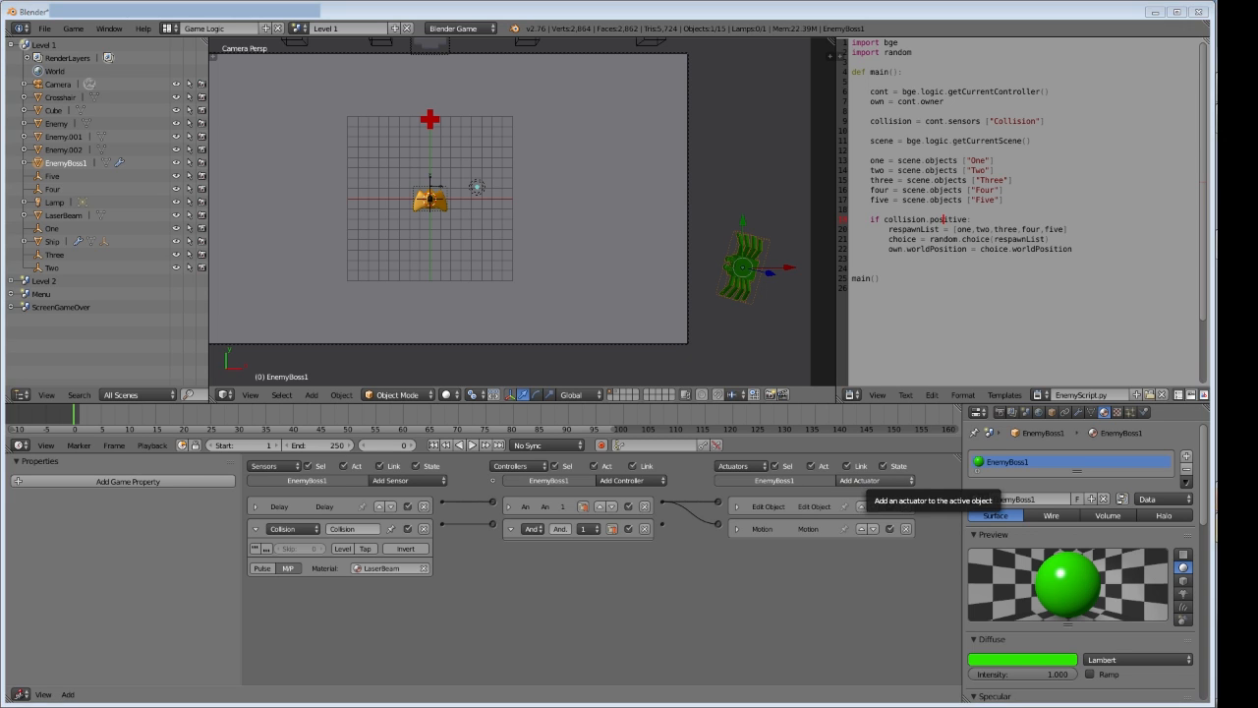
Add two Scene actuators to the spider boss and connect both to the second And controller
{"action": "left_click", "coordinate": [862, 481]}
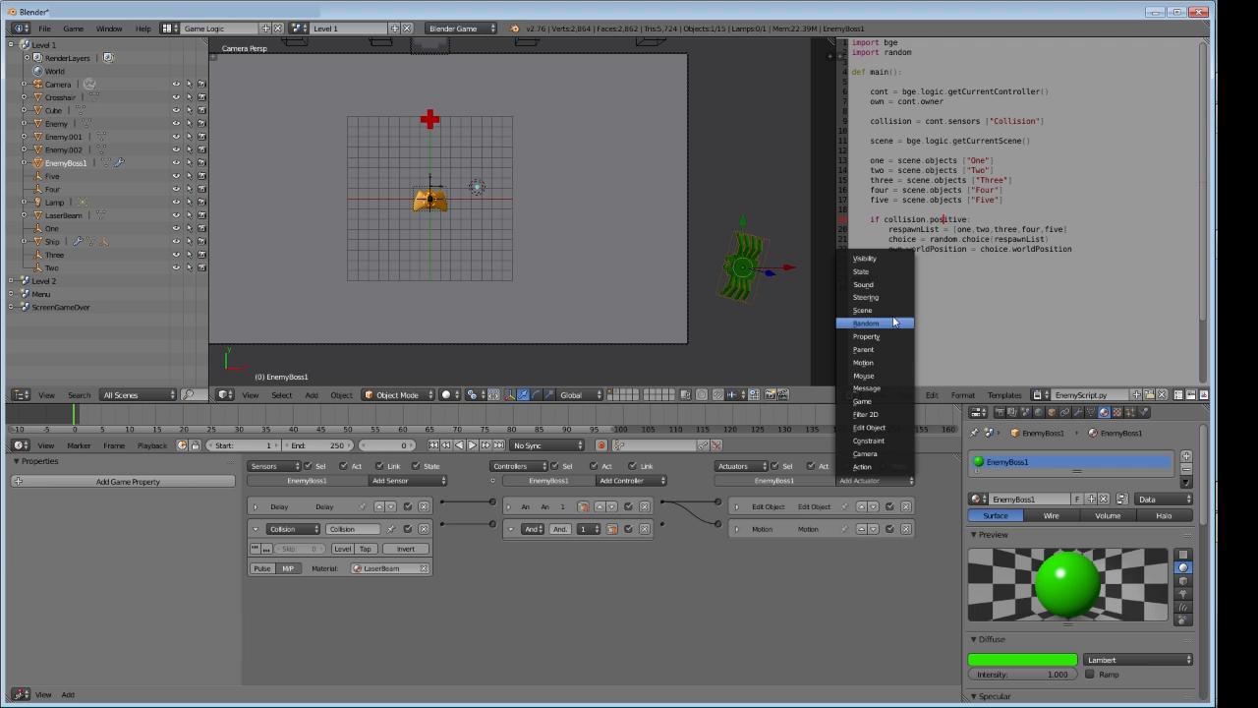
{"action": "left_click", "coordinate": [864, 310]}
{"action": "left_click", "coordinate": [883, 481]}
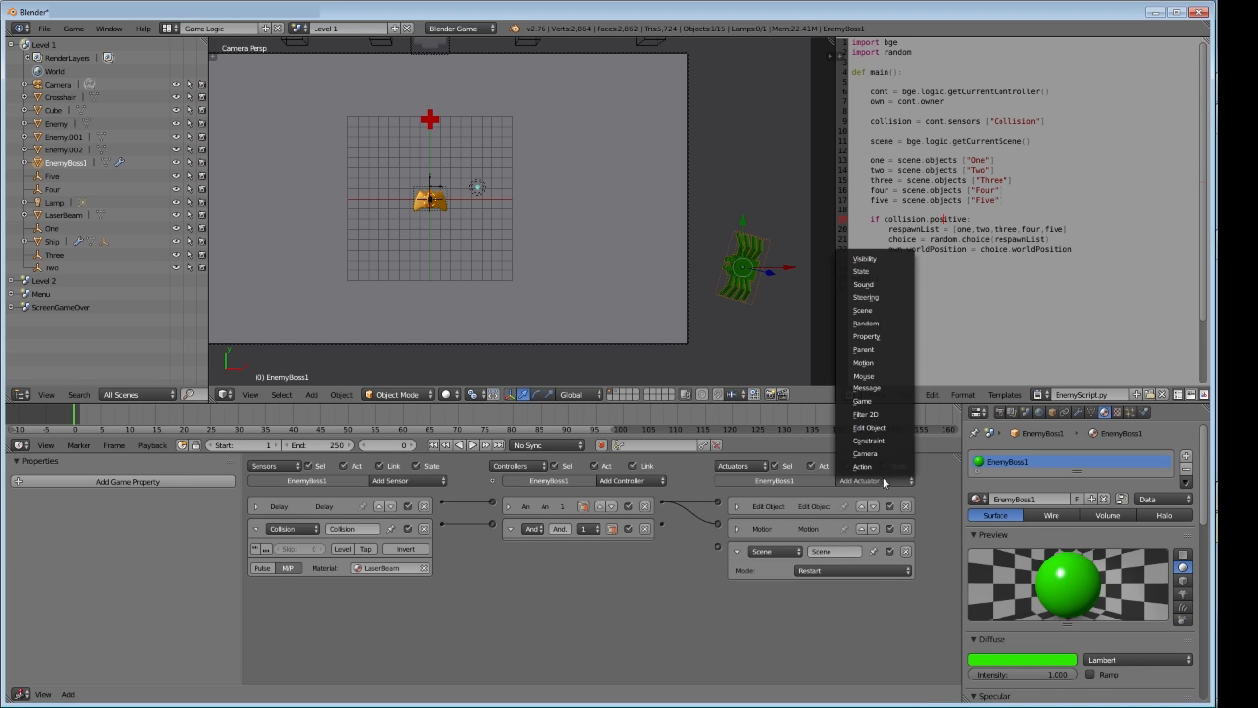
{"action": "left_click", "coordinate": [865, 309]}
{"action": "left_click_drag", "start_coordinate": [661, 529], "coordinate": [718, 588]}
Set the boss's first Scene actuator to Remove Scene with Level 1 as the scene
{"action": "left_click", "coordinate": [814, 571]}
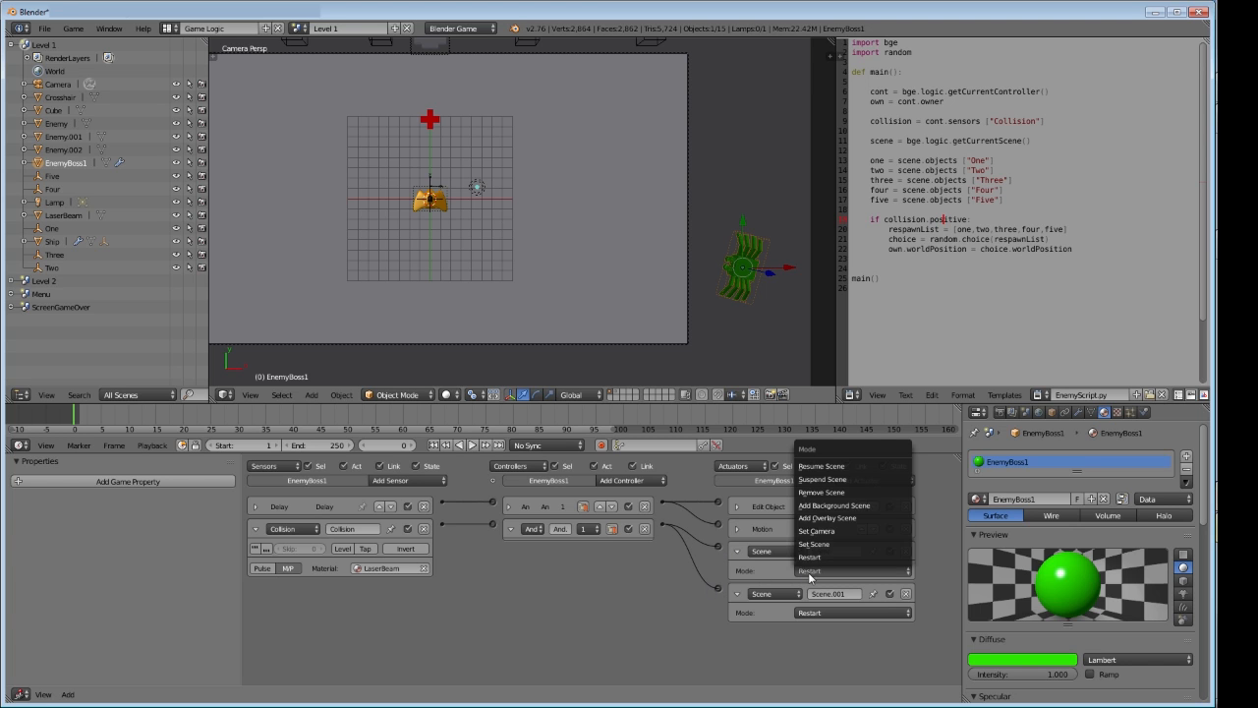
{"action": "left_click", "coordinate": [822, 491]}
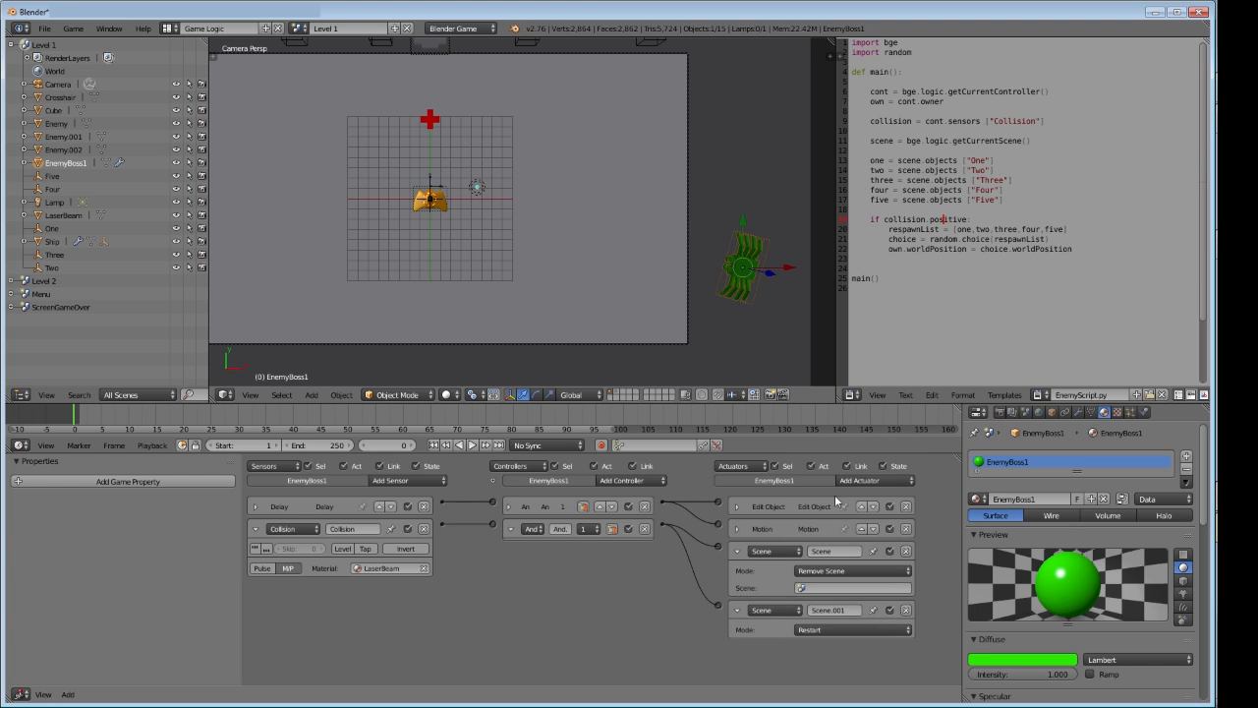
{"action": "left_click", "coordinate": [801, 589]}
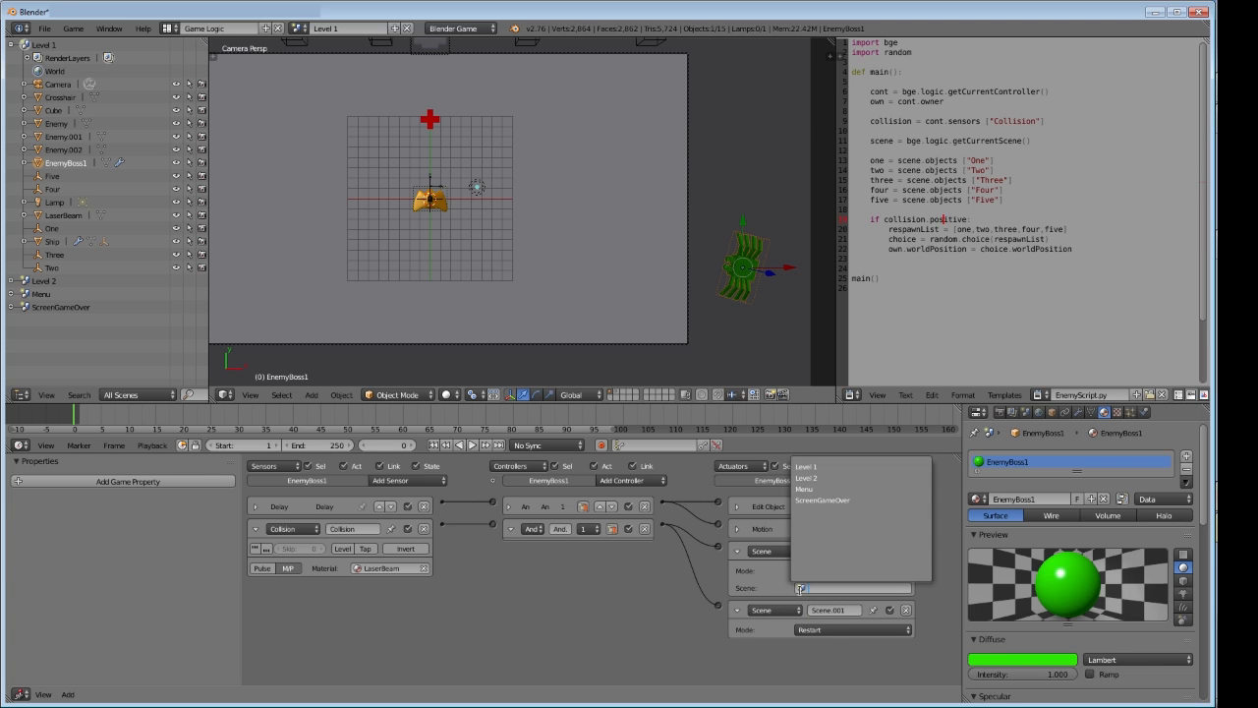
{"action": "left_click", "coordinate": [828, 466]}
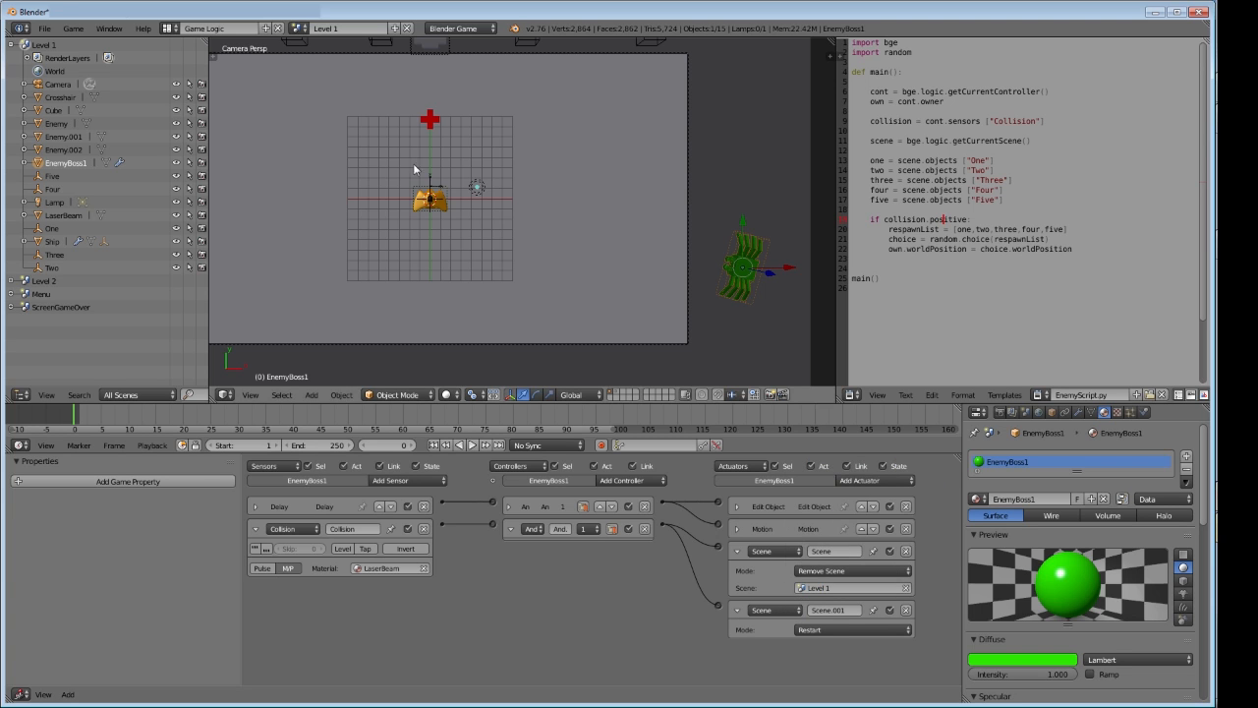
Set the boss's second Scene actuator to Set Scene with Level 2 as the scene
{"action": "left_click", "coordinate": [852, 630]}
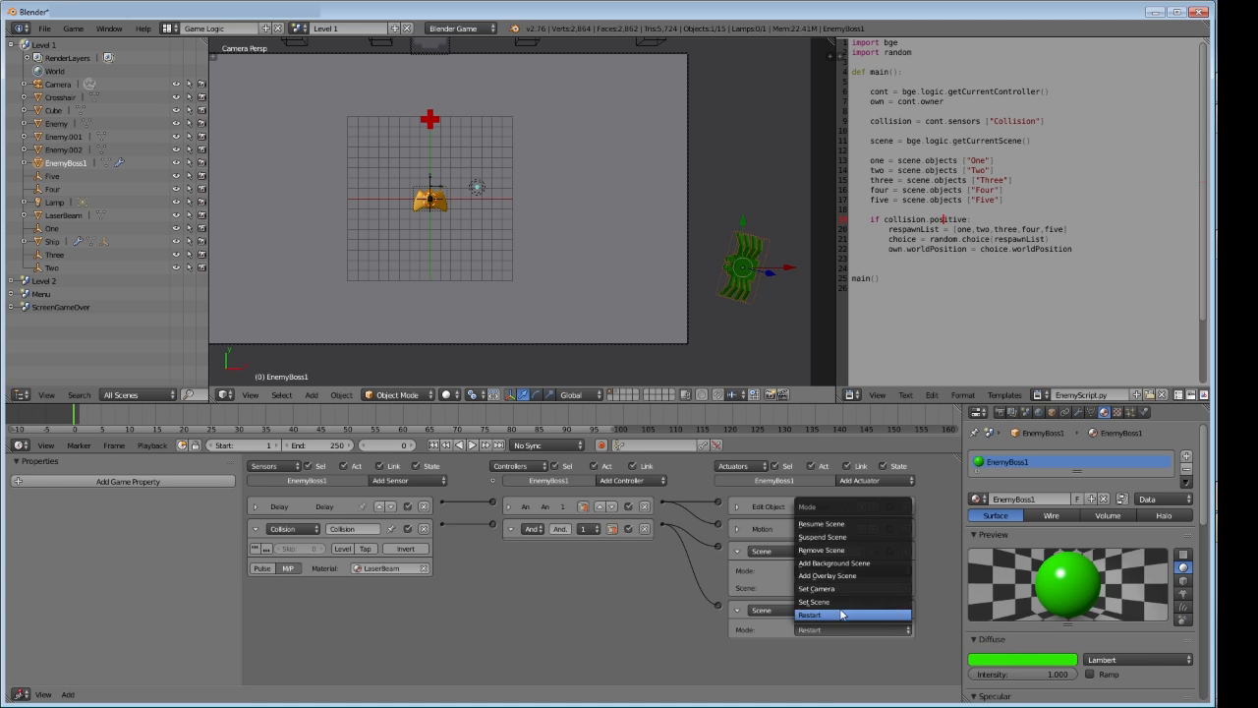
{"action": "left_click", "coordinate": [838, 602]}
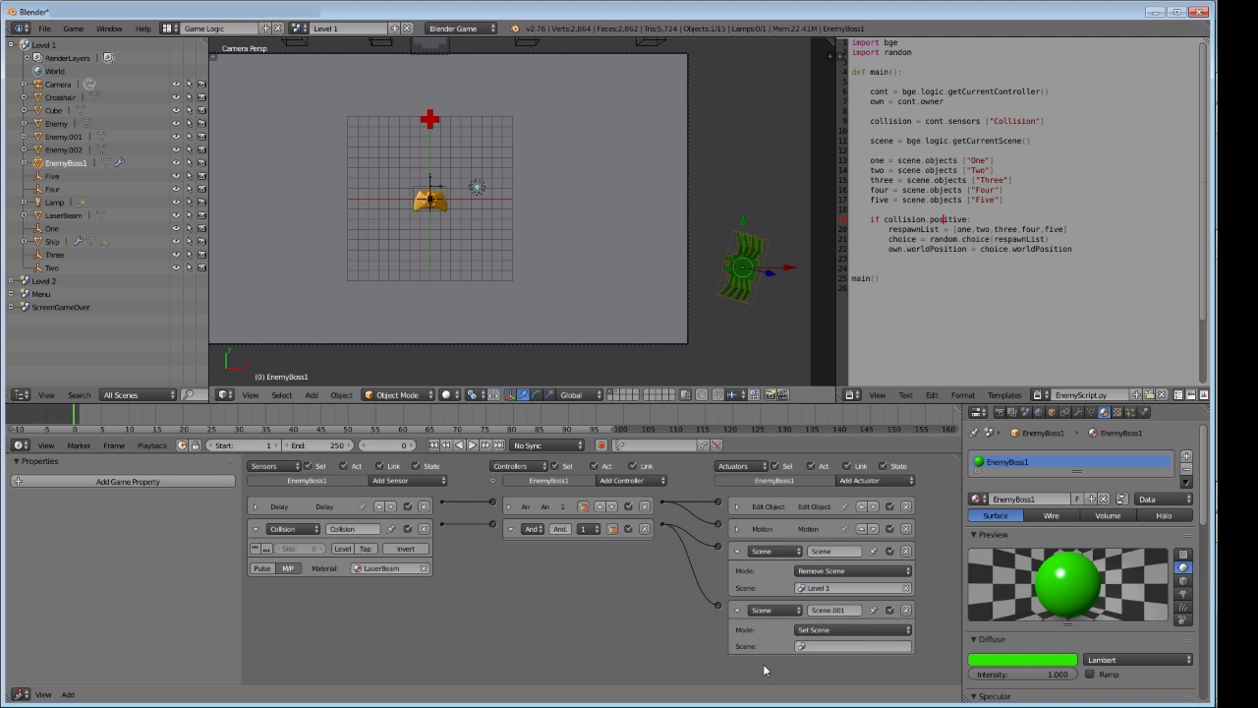
{"action": "left_click", "coordinate": [814, 649]}
{"action": "left_click", "coordinate": [825, 537]}
Collapse the spider boss's Collision sensor, second And controller and both Scene actuators
{"action": "left_click", "coordinate": [255, 529]}
{"action": "left_click", "coordinate": [511, 528]}
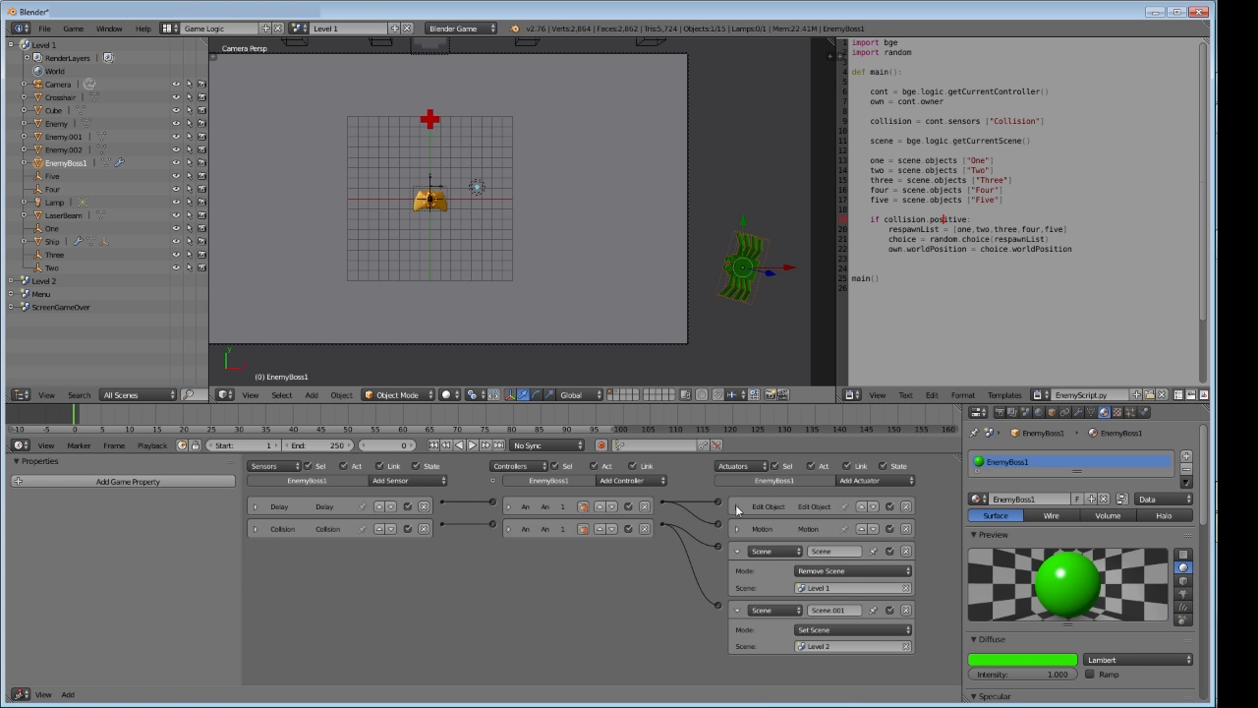
{"action": "left_click", "coordinate": [737, 507]}
{"action": "left_click", "coordinate": [737, 506]}
{"action": "left_click", "coordinate": [737, 550]}
{"action": "left_click", "coordinate": [739, 574]}
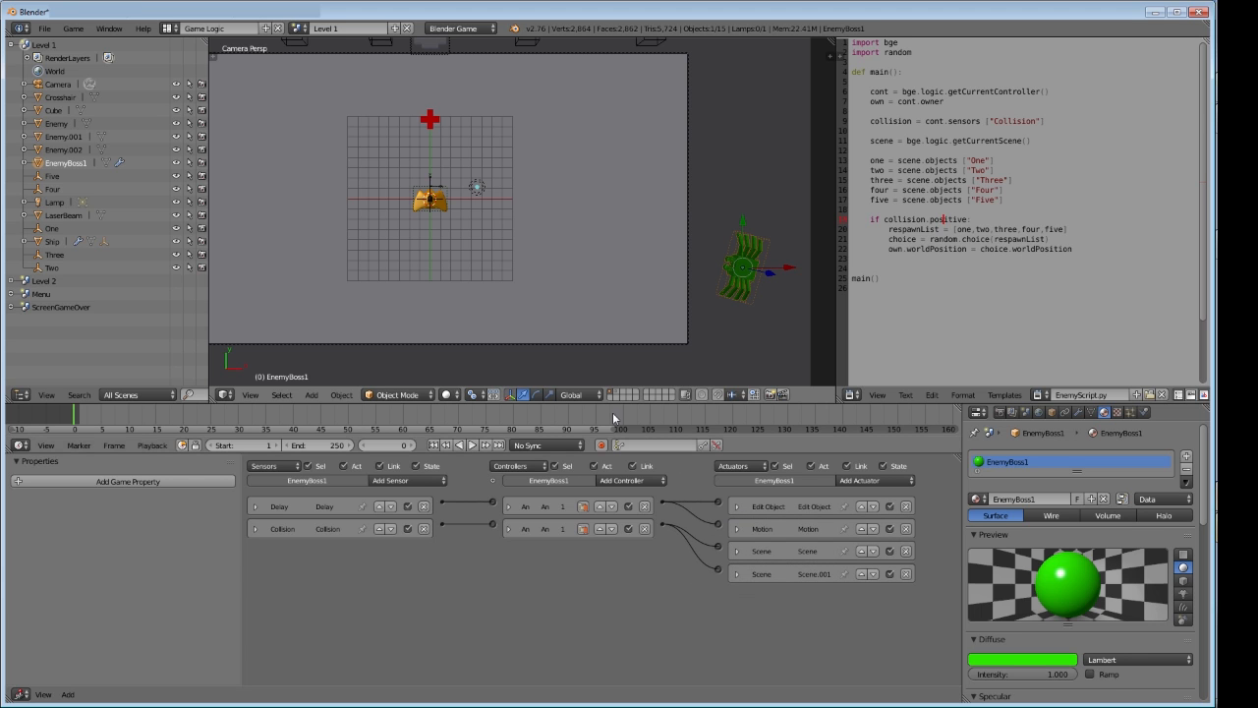
{"action": "scroll", "coordinate": [505, 253], "scroll_direction": "up", "scroll_amount": 4}
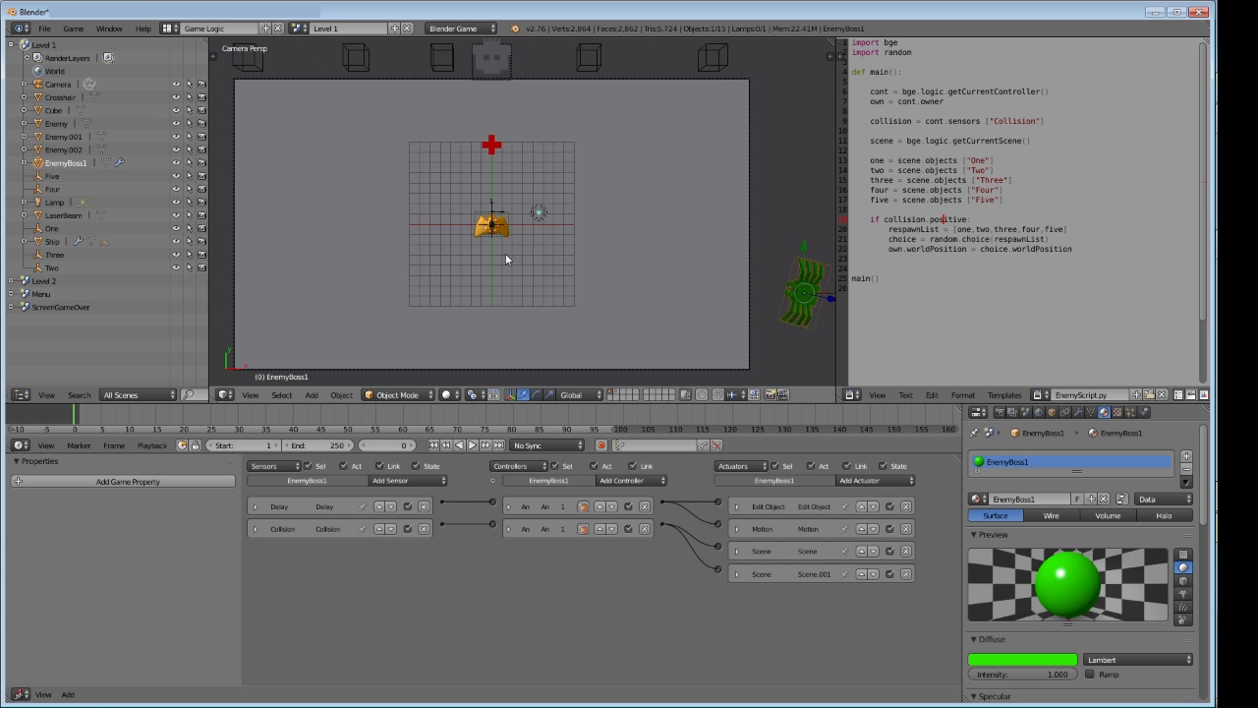
Select the ship and collapse its Collision sensor, the matching And controller and its Scene actuator
{"action": "right_click", "coordinate": [576, 230]}
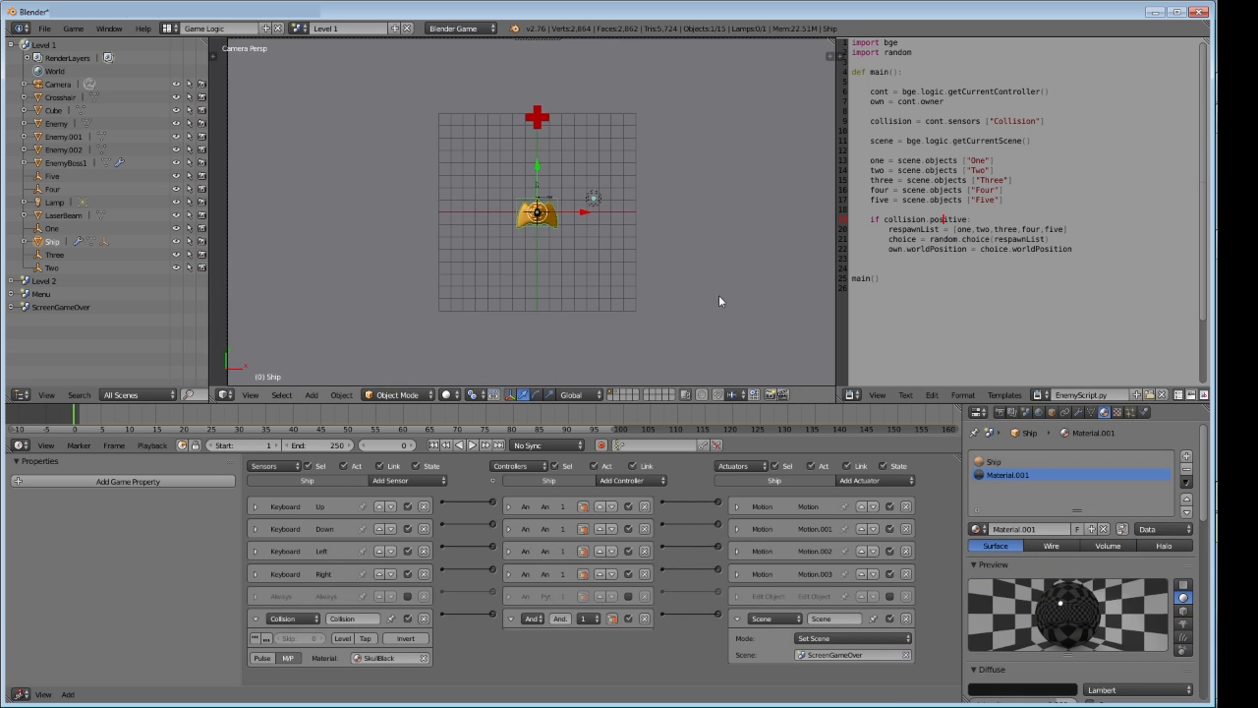
{"action": "key", "text": "p"}
{"action": "key", "text": "Escape"}
{"action": "scroll", "coordinate": [588, 308], "scroll_direction": "down", "scroll_amount": 1}
{"action": "middle_click_drag", "start_coordinate": [588, 302], "coordinate": [596, 275], "text": "shift"}
{"action": "left_click", "coordinate": [256, 618]}
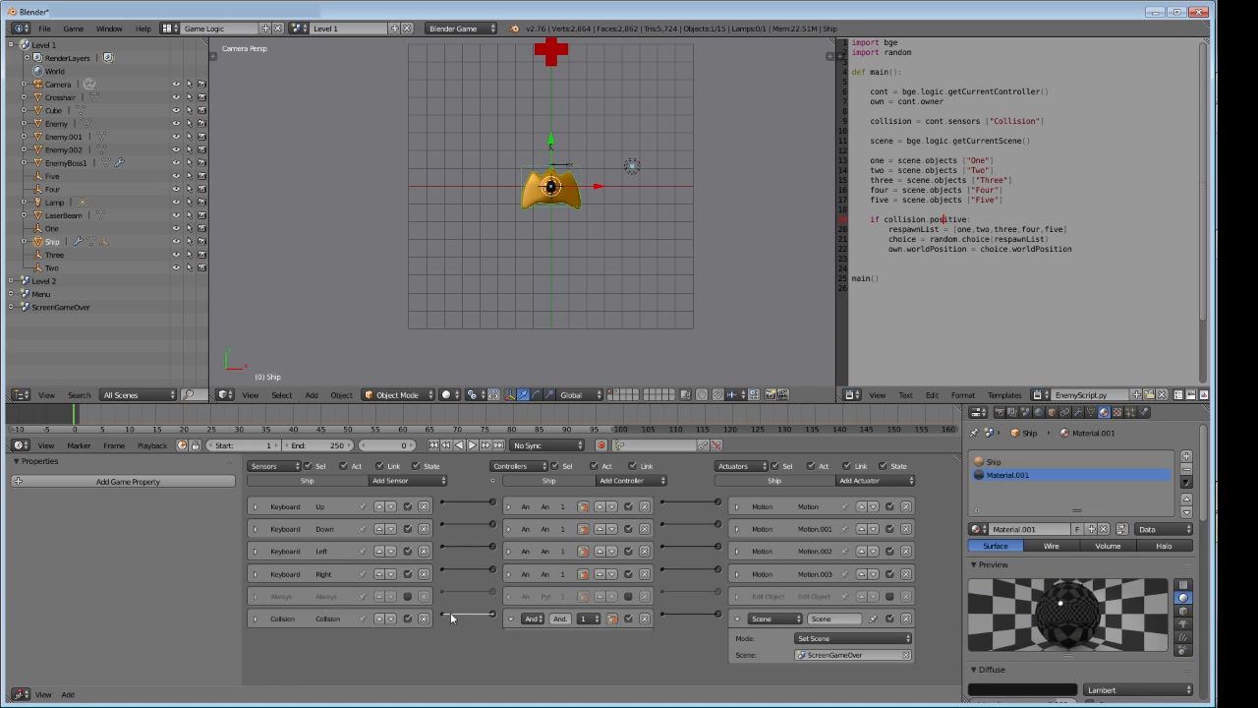
{"action": "left_click", "coordinate": [510, 619]}
{"action": "left_click", "coordinate": [739, 619]}
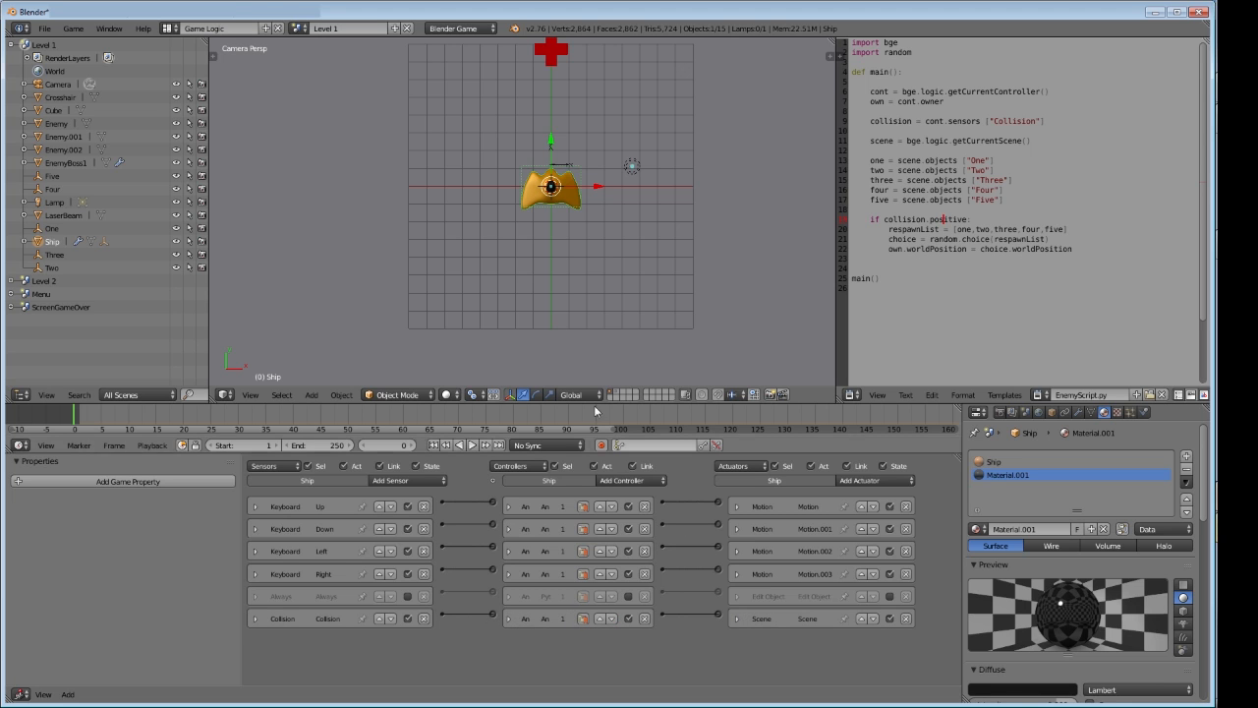
{"action": "middle_click_drag", "start_coordinate": [486, 245], "coordinate": [471, 277], "text": "shift"}
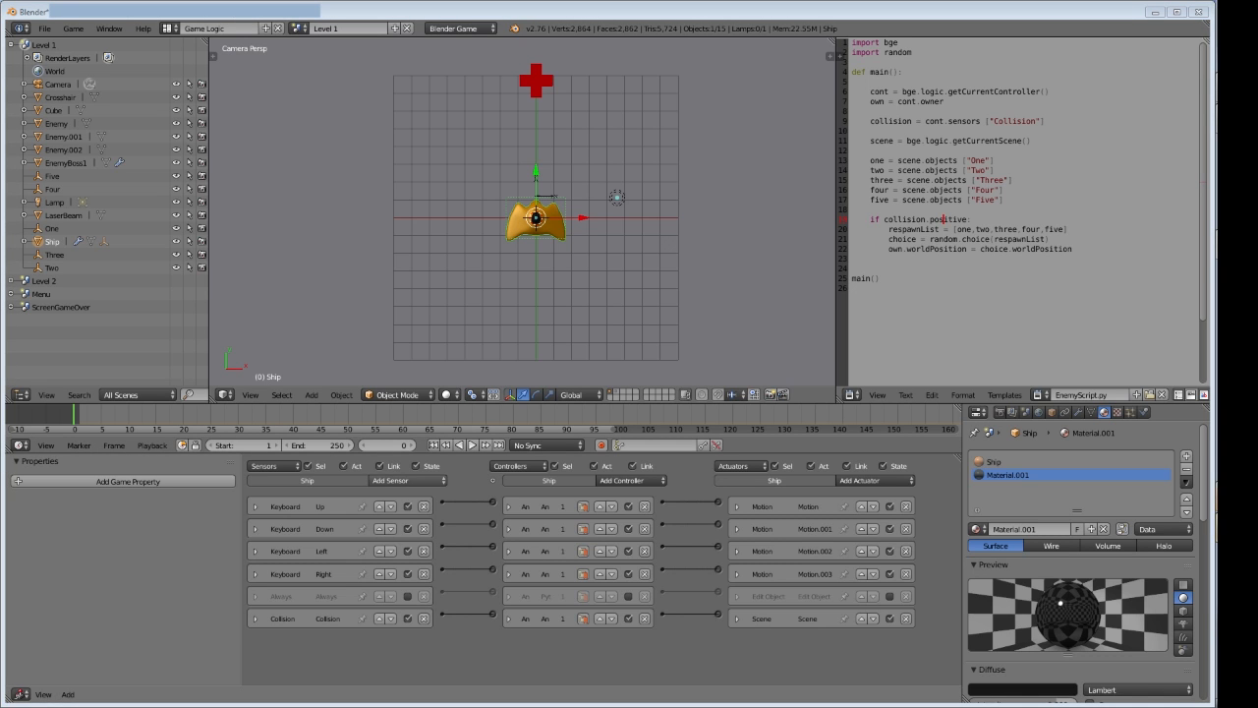
Add a second Collision sensor to the ship, set to detect the EnemyBoss1 material instead of a property
{"action": "left_click", "coordinate": [408, 480]}
{"action": "left_click", "coordinate": [418, 523]}
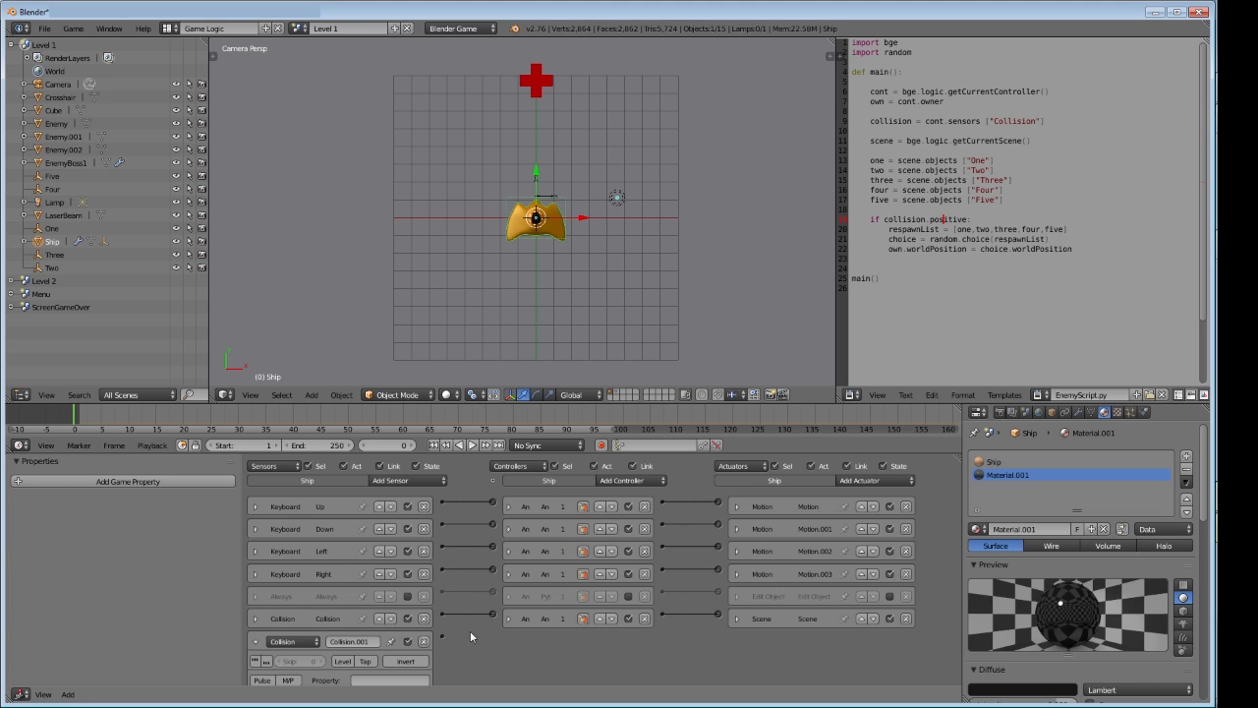
{"action": "scroll", "coordinate": [474, 634], "scroll_direction": "down", "scroll_amount": 1}
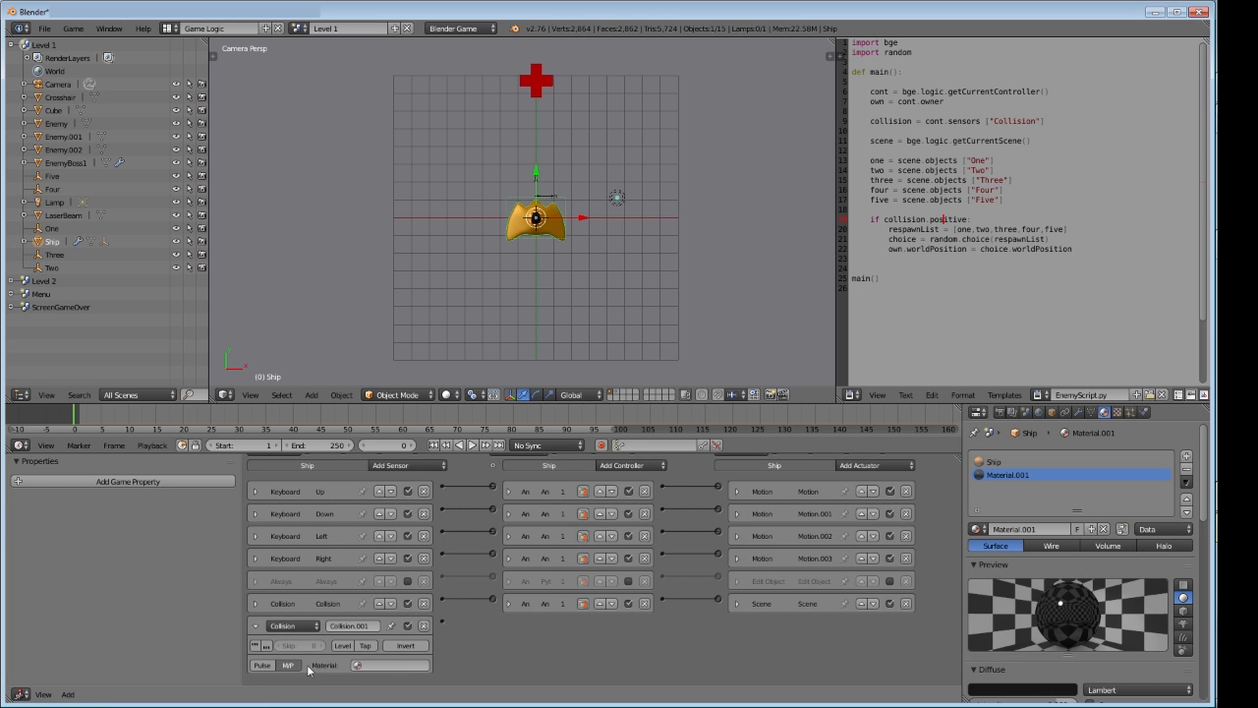
{"action": "left_click", "coordinate": [359, 665]}
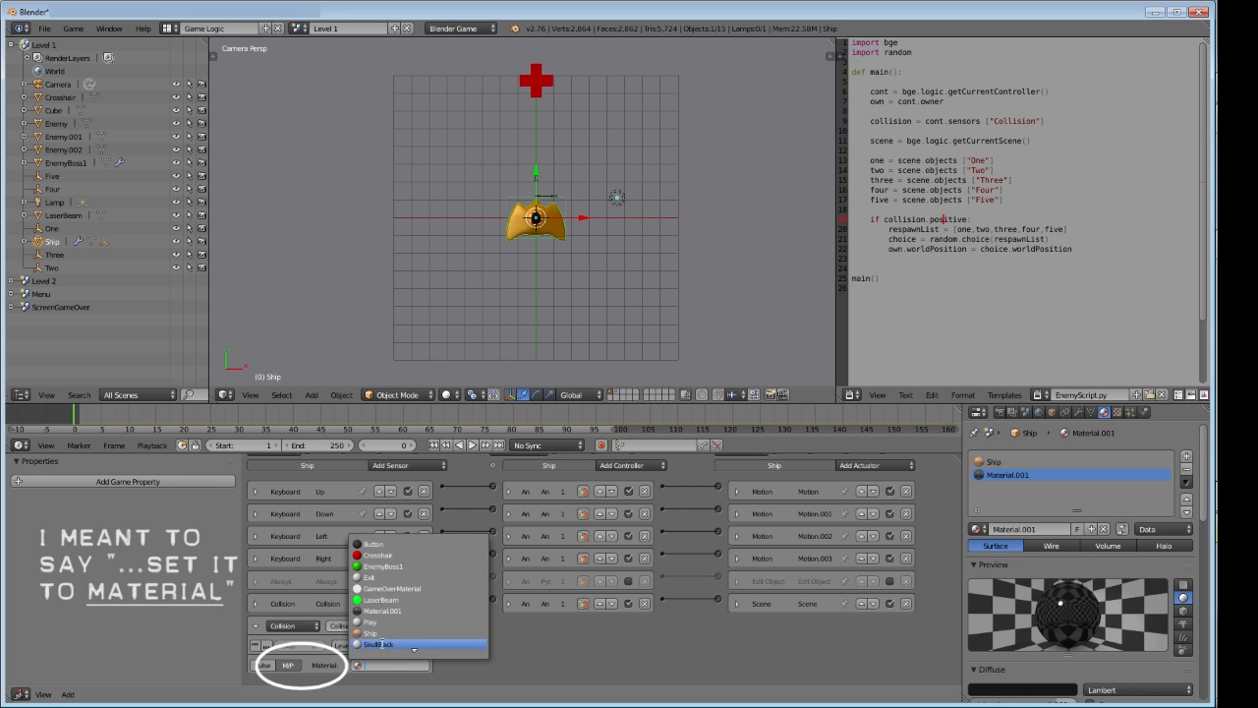
{"action": "left_click", "coordinate": [386, 566]}
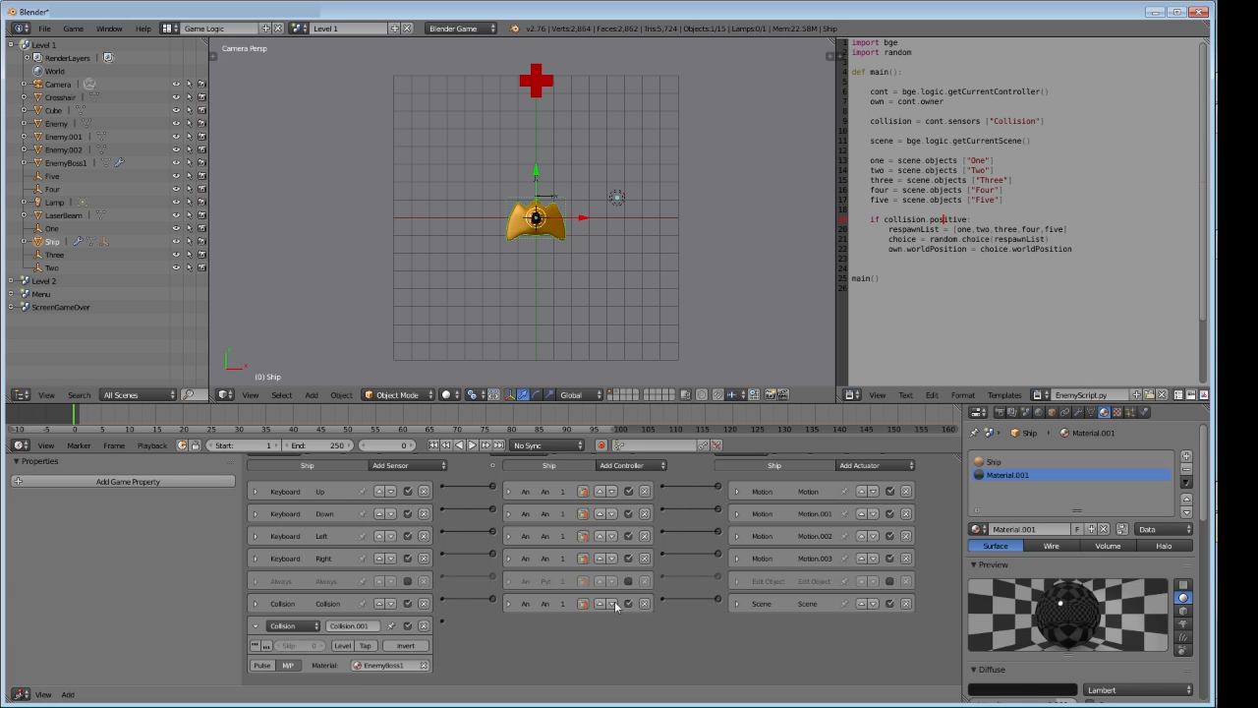
Add an And controller to the ship and connect the new Collision sensor to it
{"action": "scroll", "coordinate": [716, 308], "scroll_direction": "down", "scroll_amount": 4}
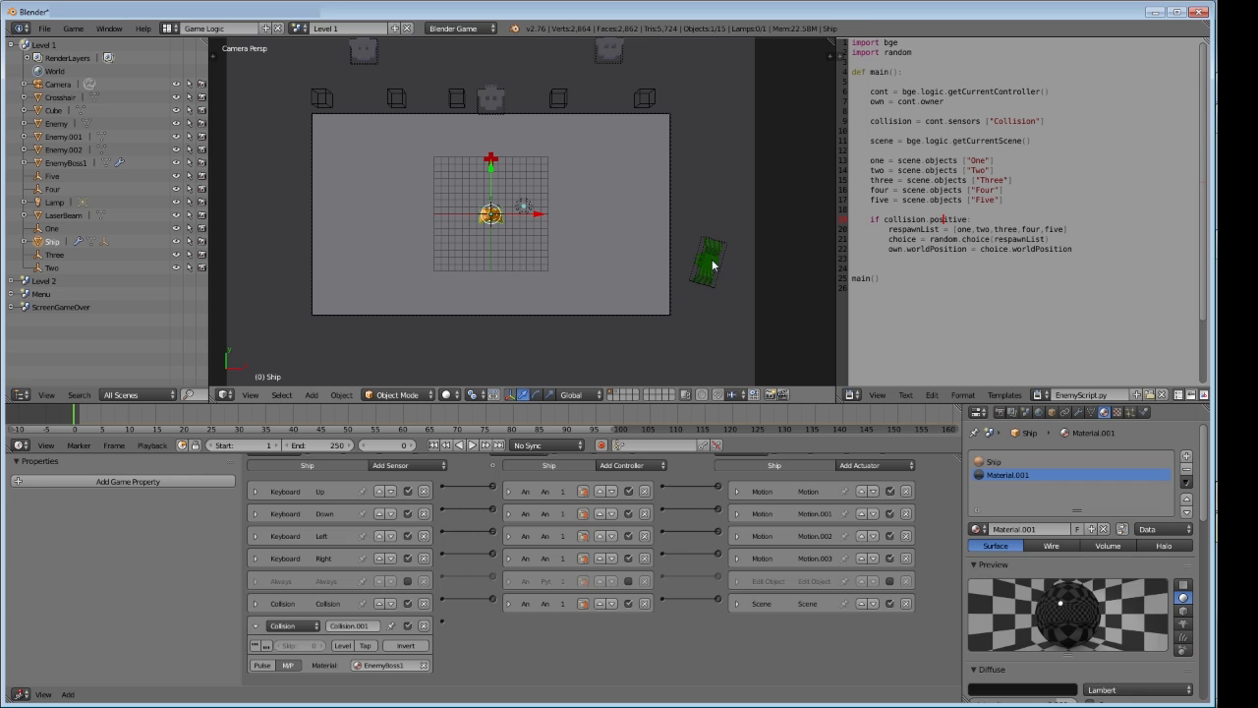
{"action": "right_click", "coordinate": [712, 265]}
{"action": "right_click", "coordinate": [502, 220]}
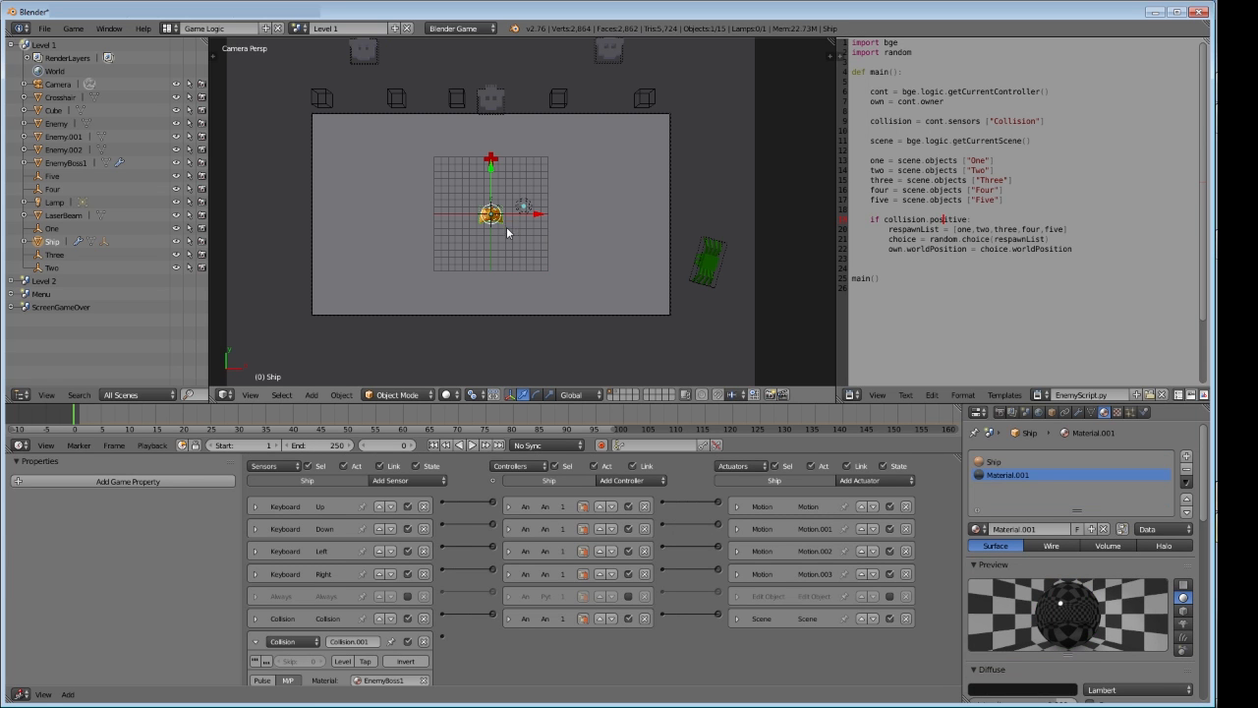
{"action": "scroll", "coordinate": [505, 638], "scroll_direction": "down", "scroll_amount": 1}
{"action": "left_click", "coordinate": [631, 467]}
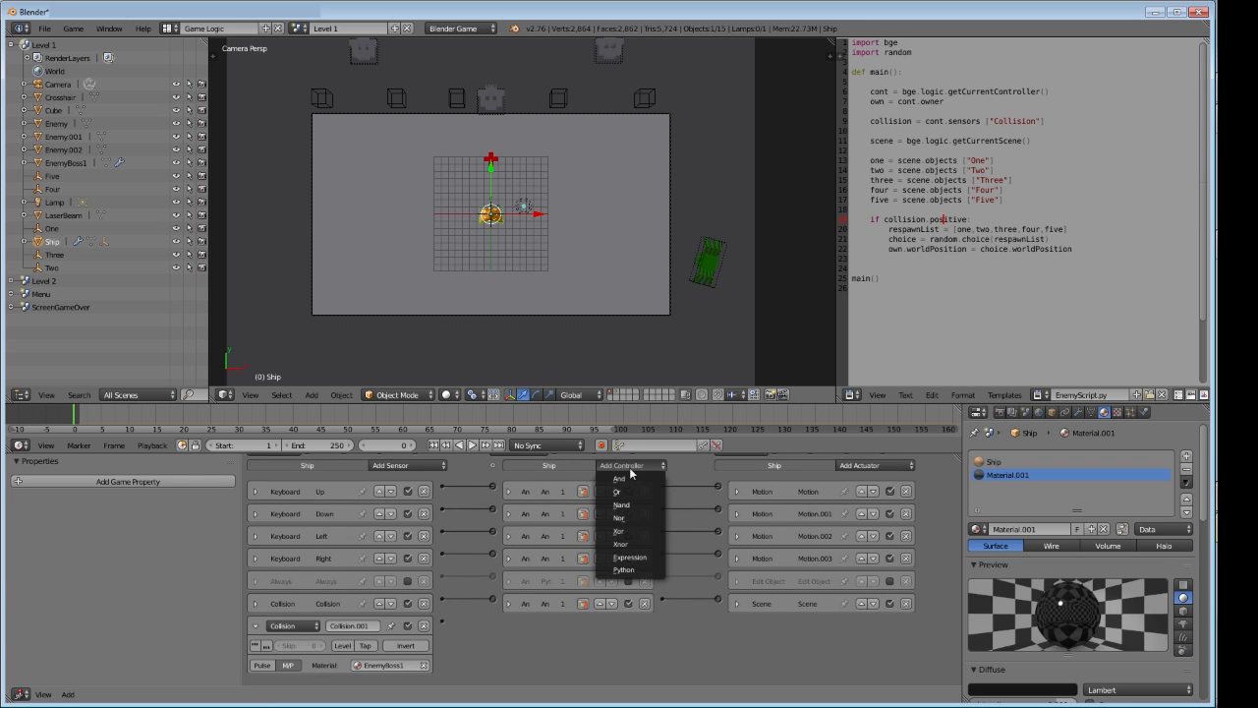
{"action": "left_click", "coordinate": [630, 484]}
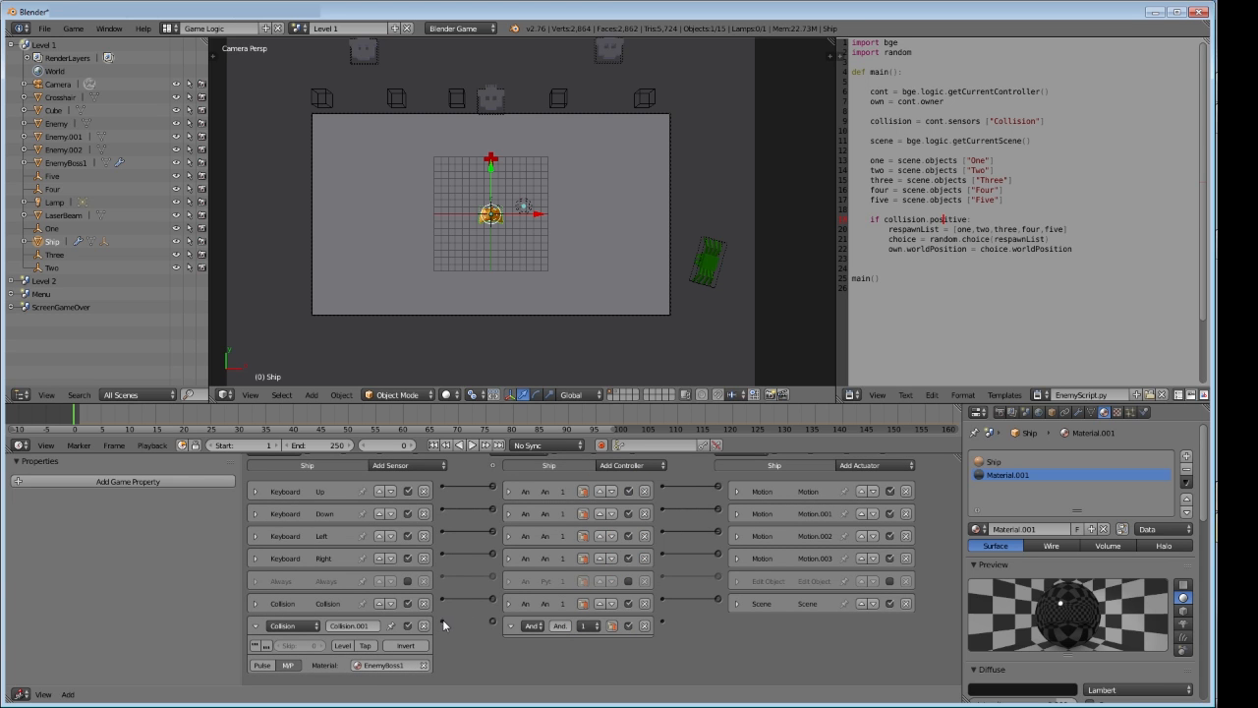
{"action": "left_click_drag", "start_coordinate": [443, 625], "coordinate": [496, 624]}
Add a Scene actuator connected to the ship's new And controller, using Set Scene with ScreenGameOver as the scene
{"action": "left_click", "coordinate": [890, 465]}
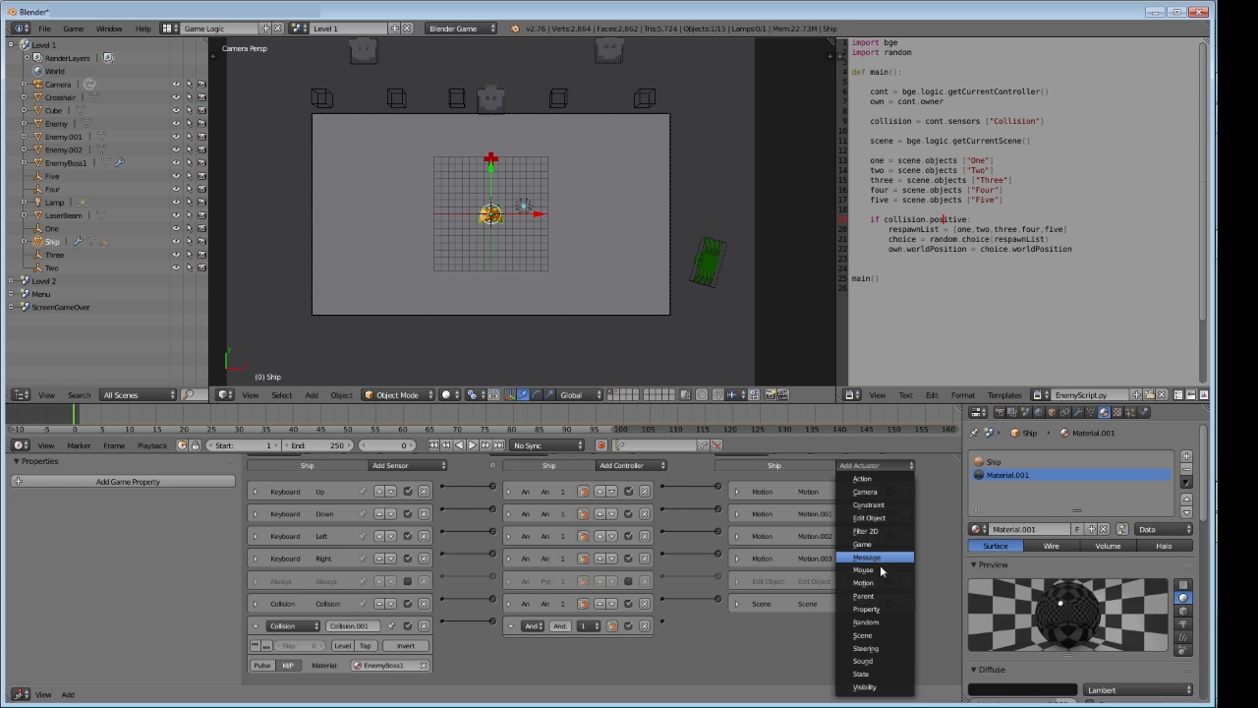
{"action": "left_click", "coordinate": [871, 636]}
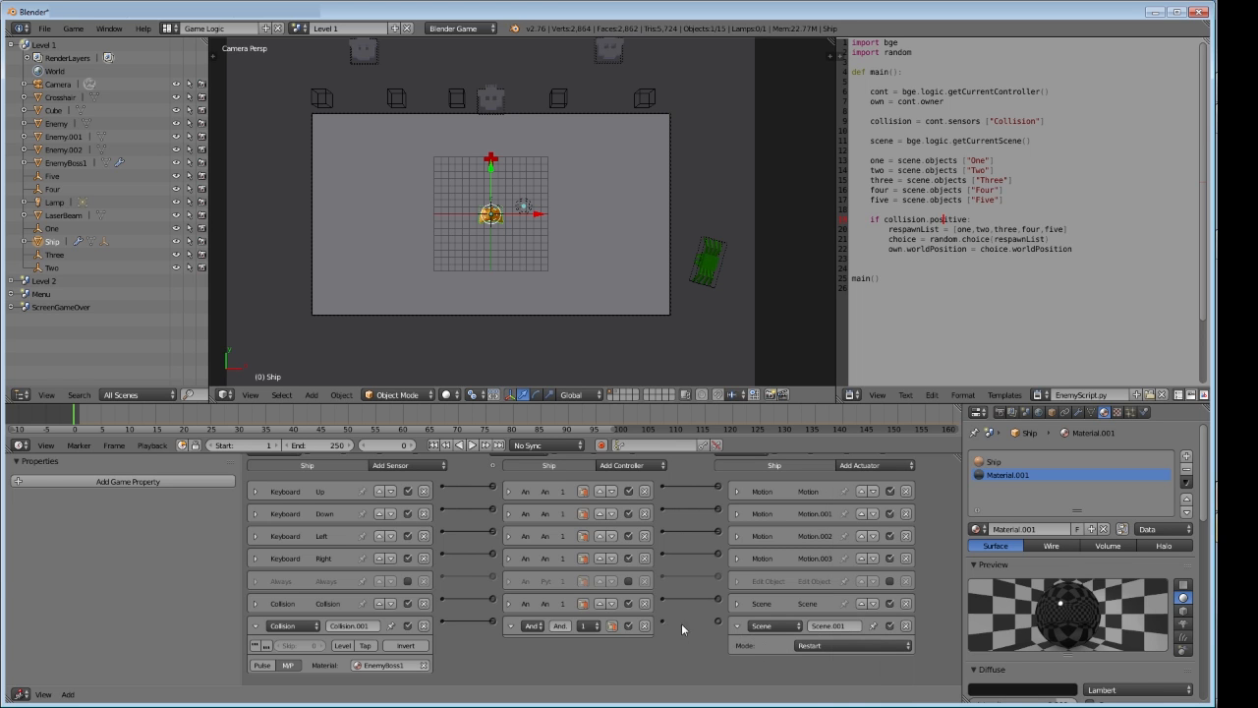
{"action": "left_click_drag", "start_coordinate": [663, 620], "coordinate": [717, 620]}
{"action": "left_click", "coordinate": [836, 645]}
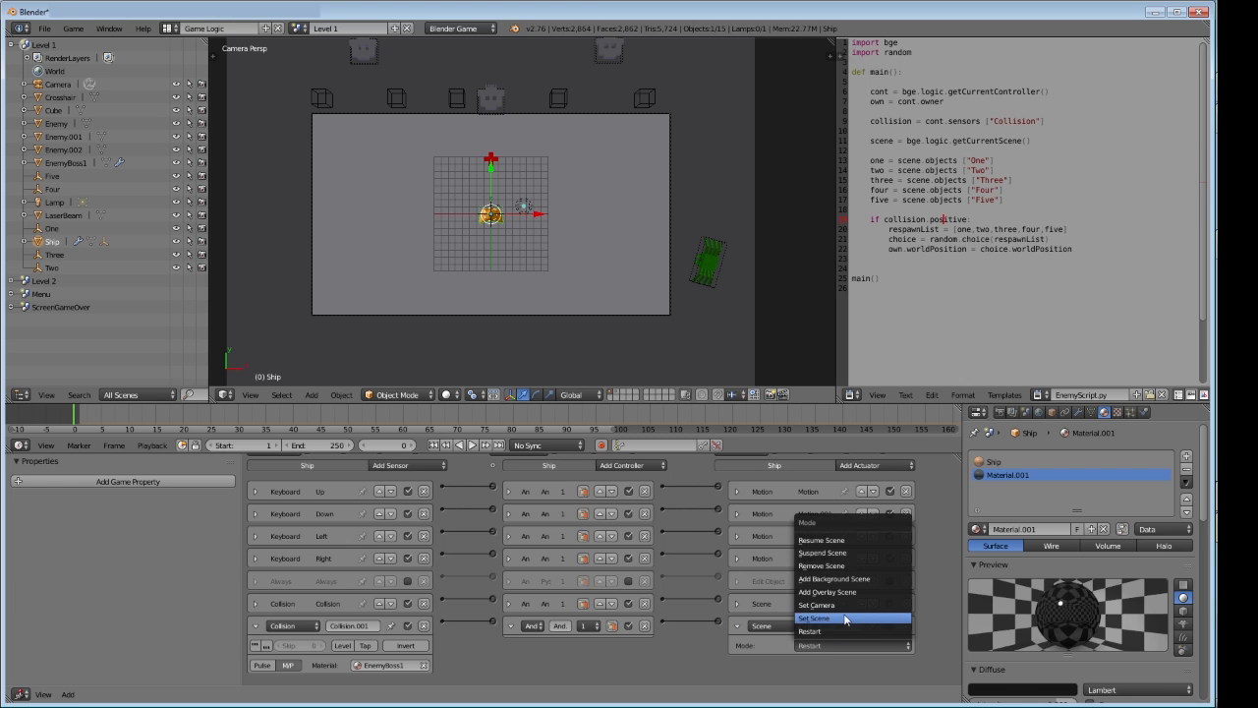
{"action": "left_click", "coordinate": [847, 621]}
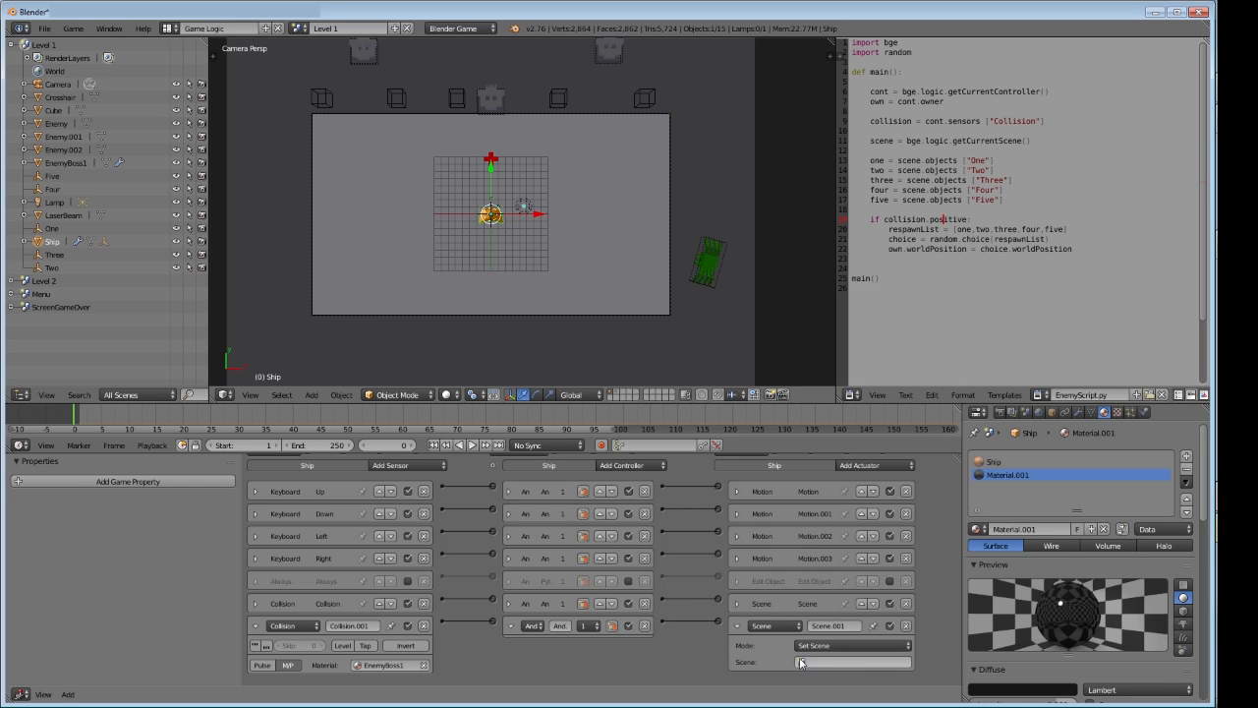
{"action": "left_click", "coordinate": [840, 663]}
{"action": "left_click", "coordinate": [825, 575]}
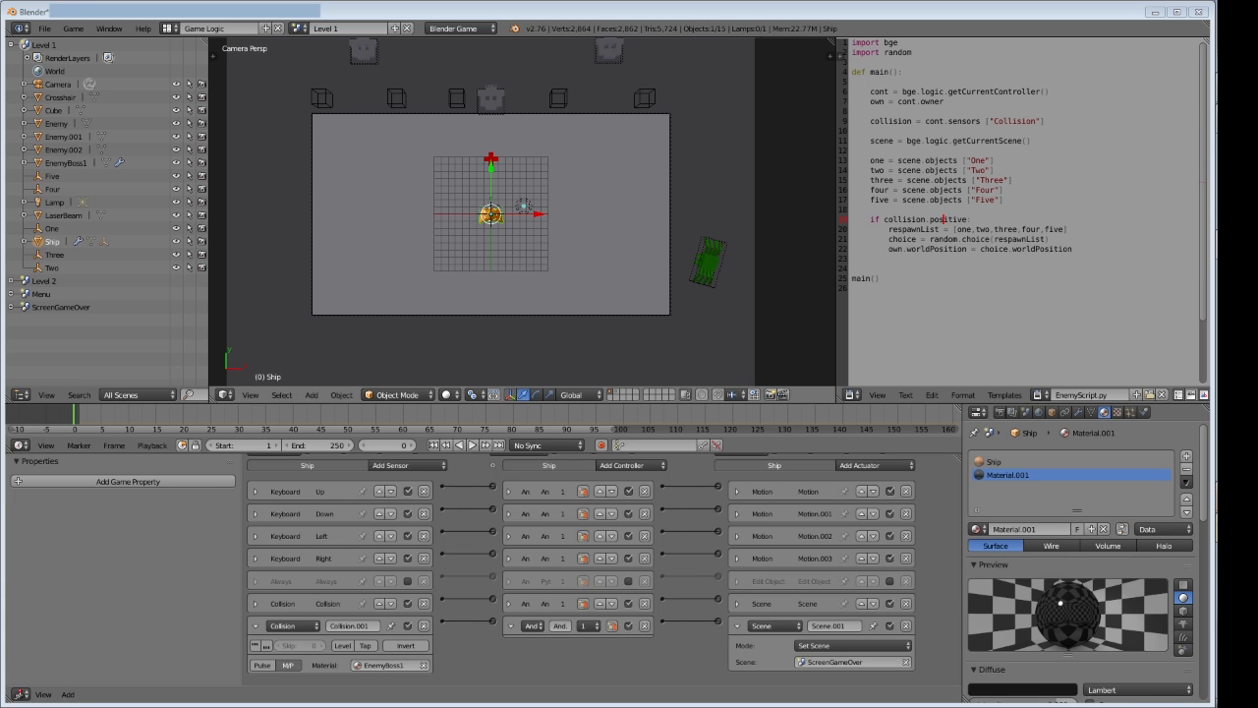
Select the spider boss and expand its Collision sensor and both Scene actuators to review their settings
{"action": "right_click", "coordinate": [708, 261]}
{"action": "left_click", "coordinate": [255, 515]}
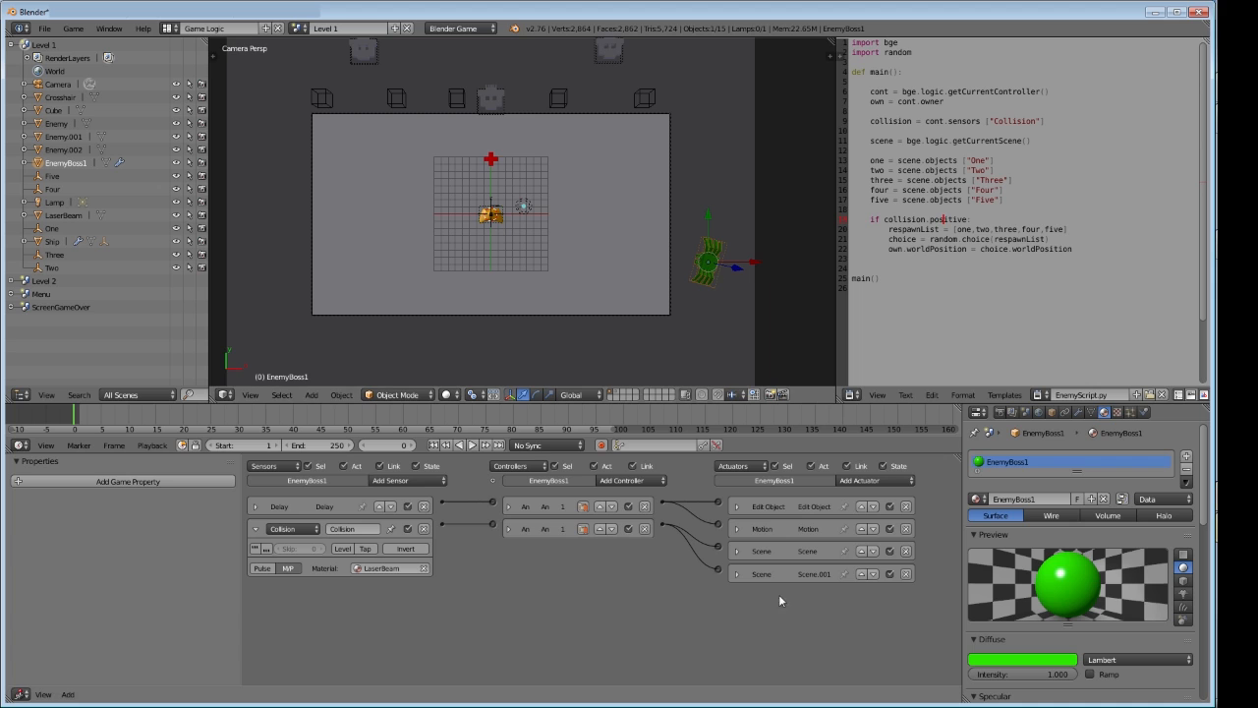
{"action": "left_click", "coordinate": [738, 574]}
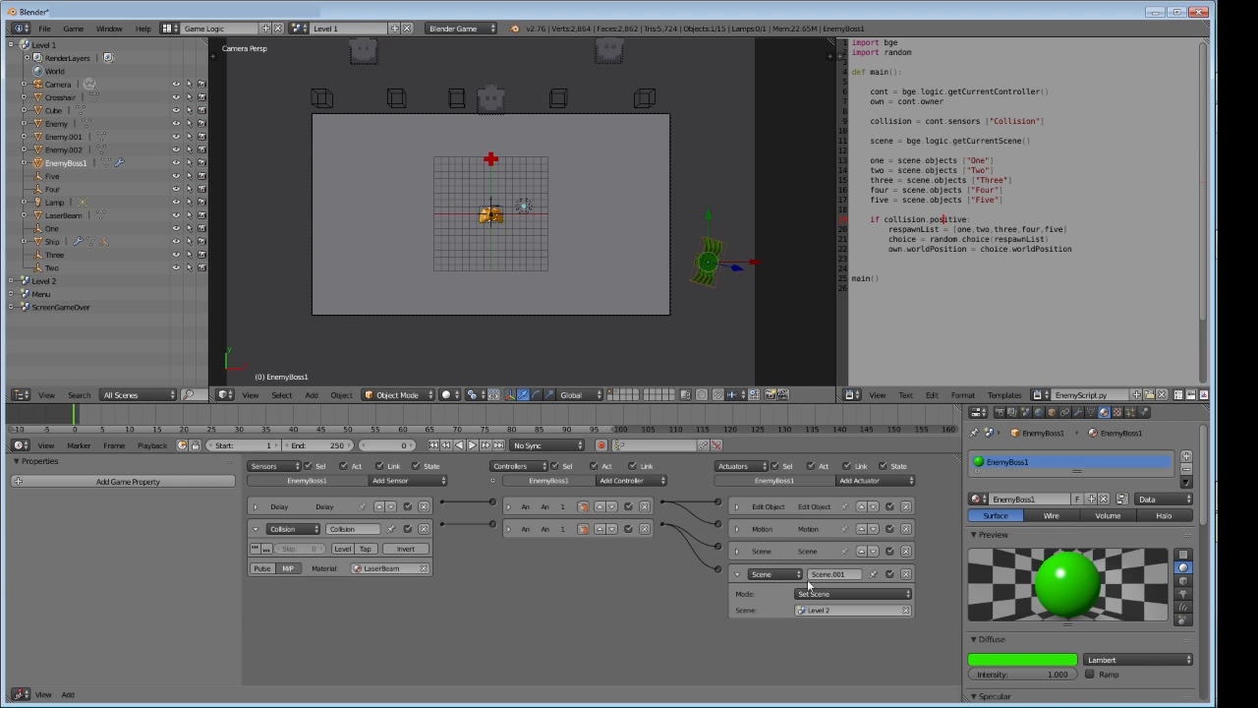
{"action": "left_click", "coordinate": [738, 551]}
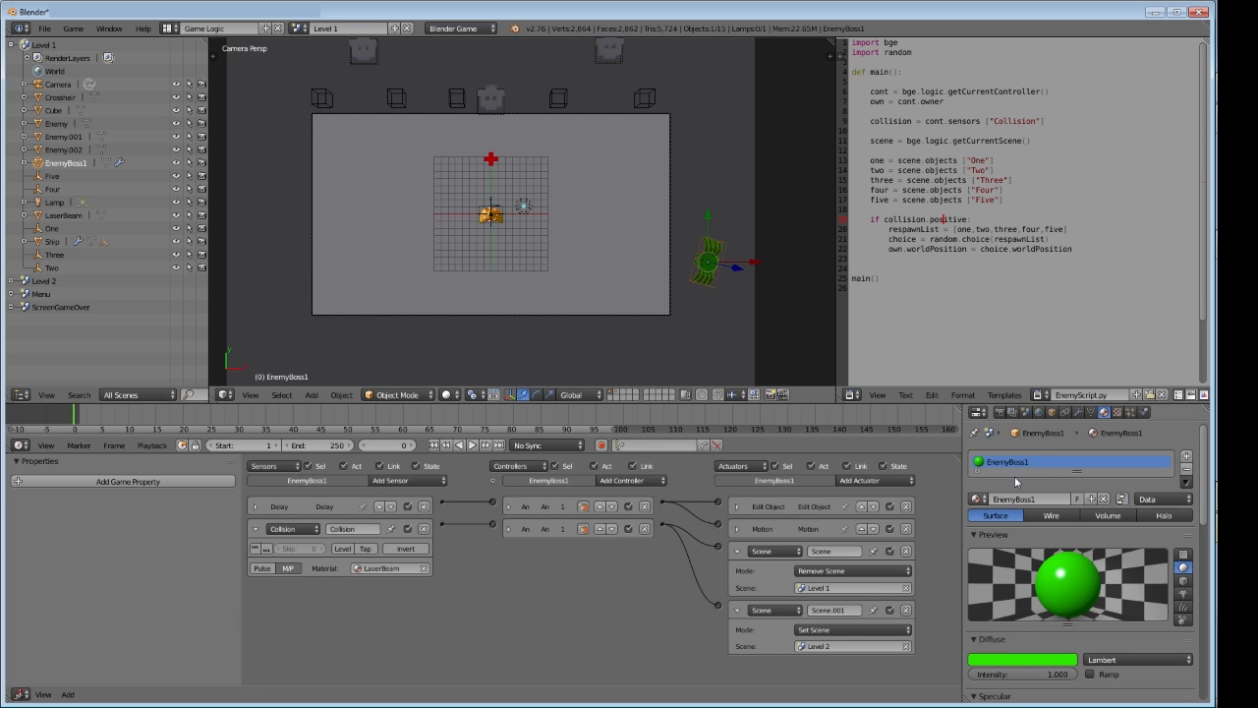
Start the game in the standalone player for a test and quit it
{"action": "left_click", "coordinate": [1001, 414]}
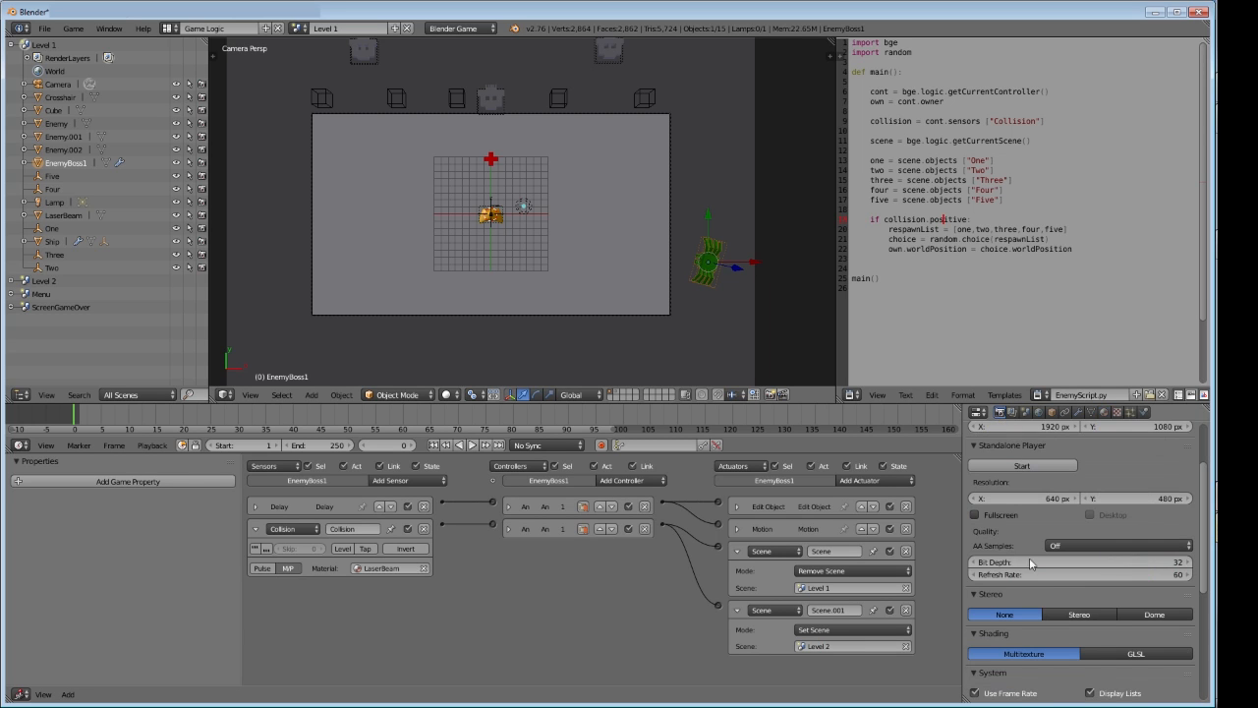
{"action": "left_click", "coordinate": [1012, 462]}
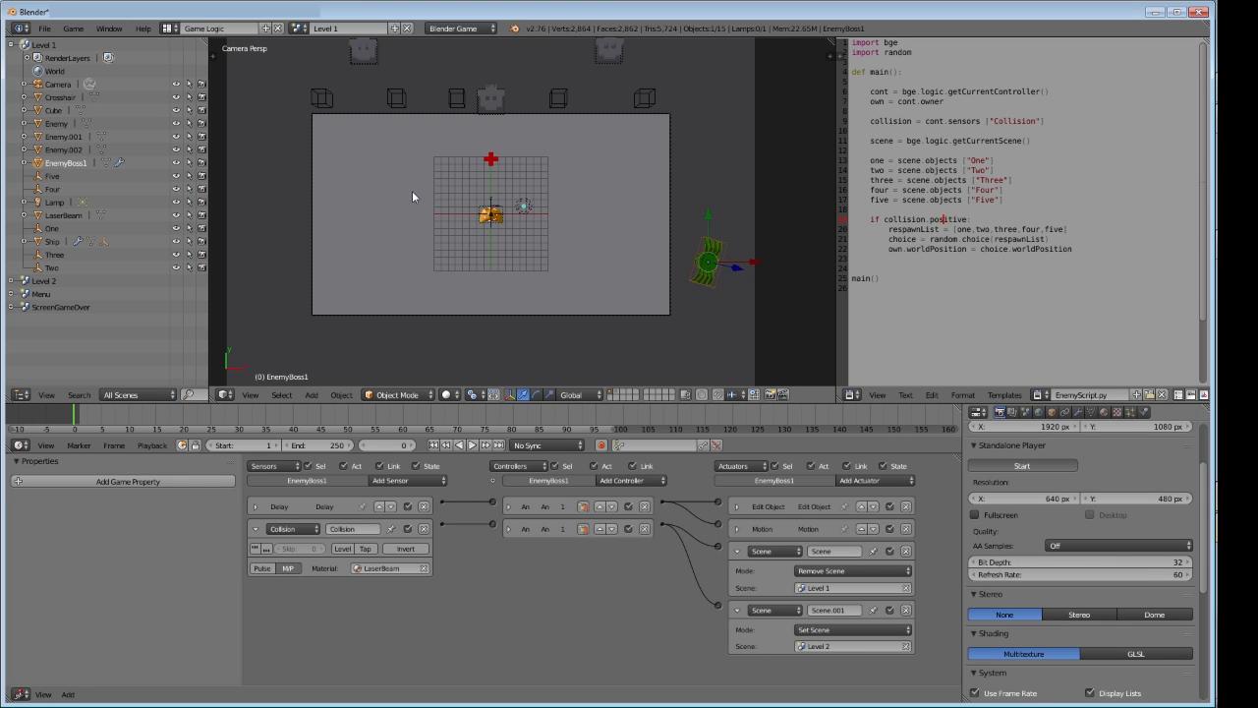
{"action": "key", "text": "Escape"}
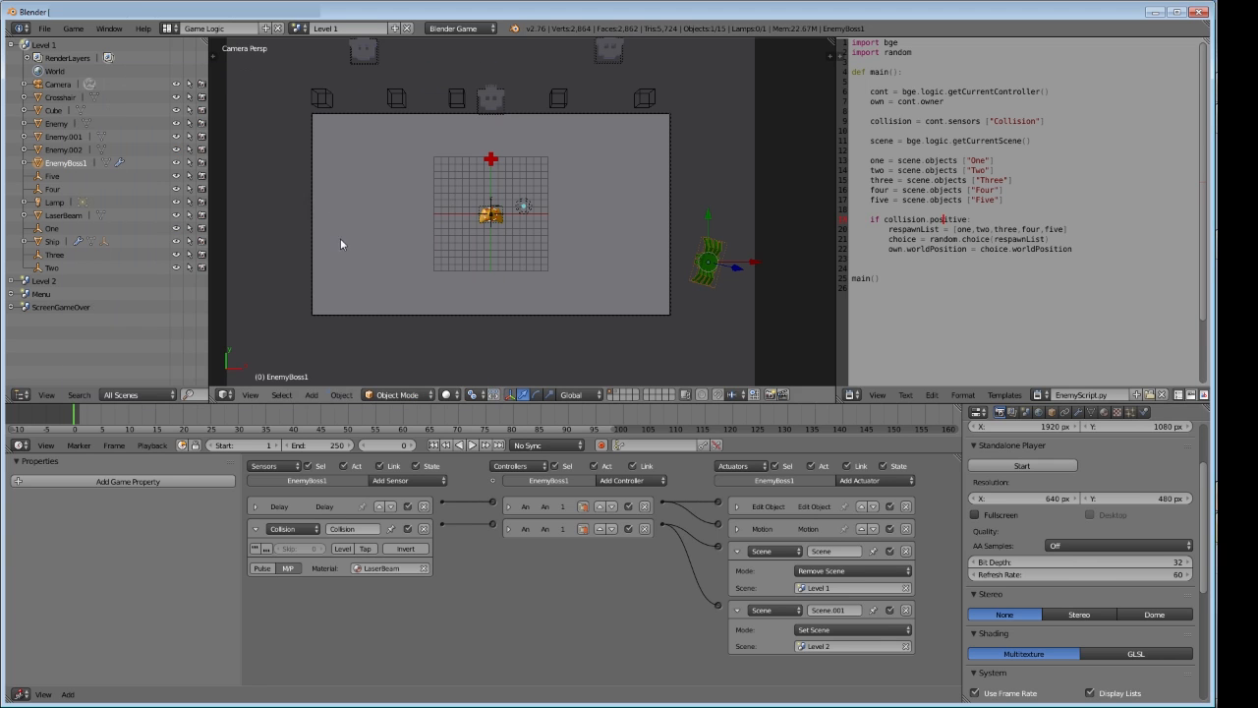
Set the delay of the spider boss's Delay sensor to 200
{"action": "left_click", "coordinate": [256, 506]}
{"action": "left_click", "coordinate": [284, 546]}
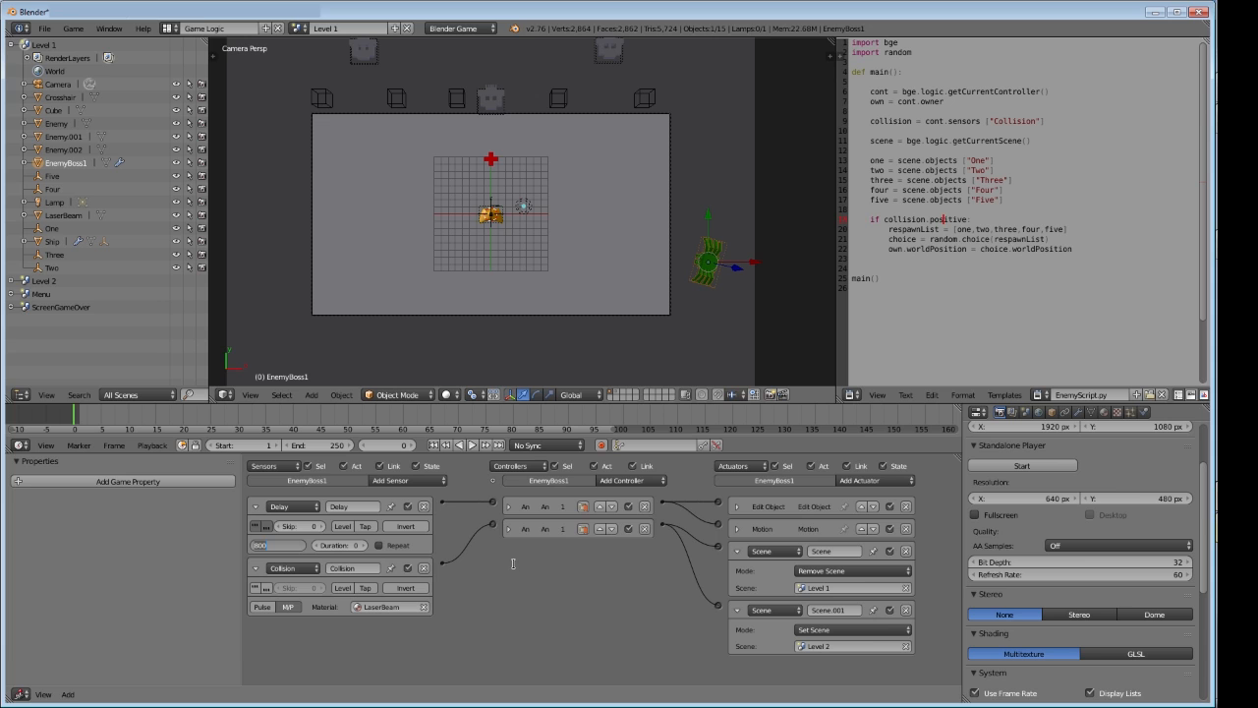
{"action": "type", "text": "200"}
{"action": "key", "text": "Return"}
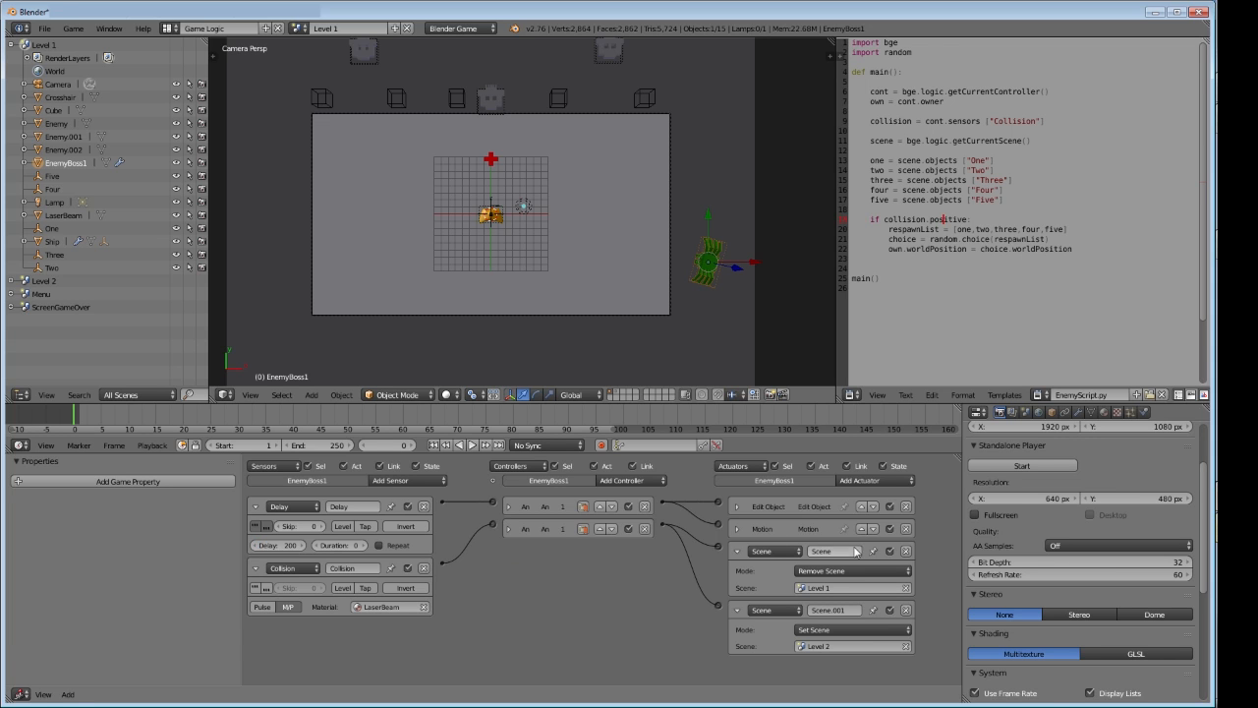
Play the game in the standalone player, steering the ship and shooting at the enemies and spider boss, and quit after the test
{"action": "scroll", "coordinate": [1018, 493], "scroll_direction": "up", "scroll_amount": 2}
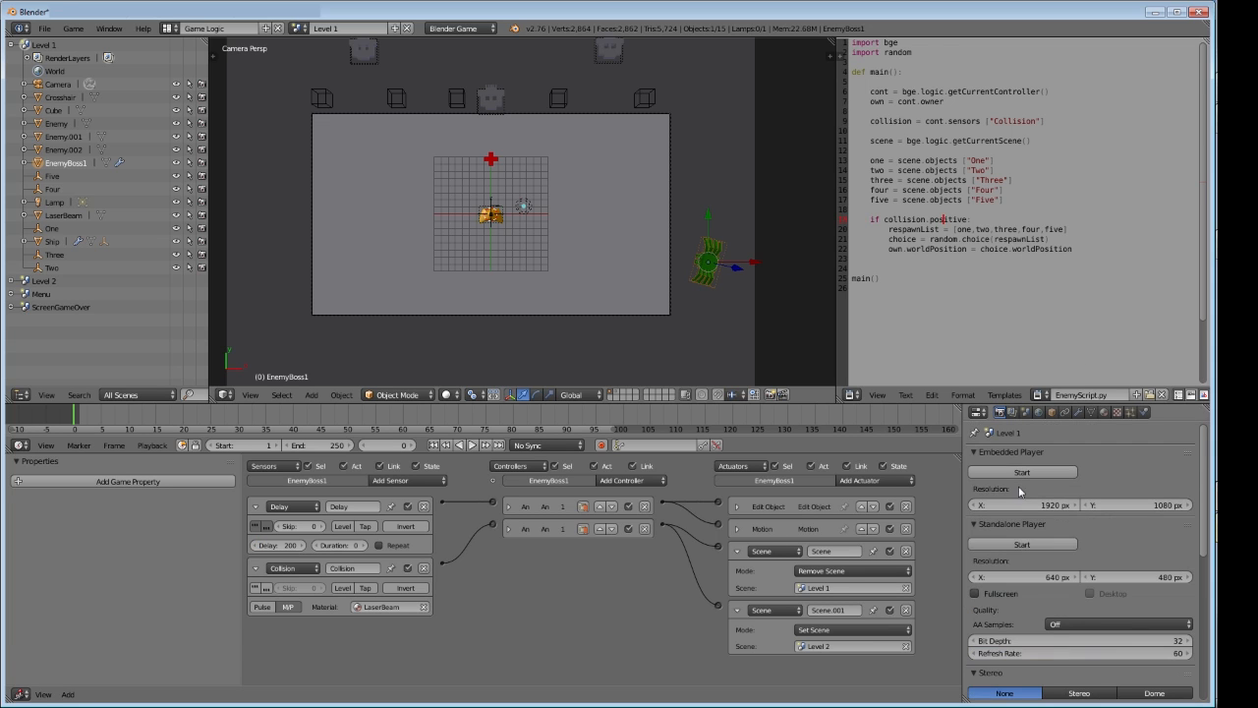
{"action": "left_click", "coordinate": [1015, 545]}
{"action": "key", "text": "a"}
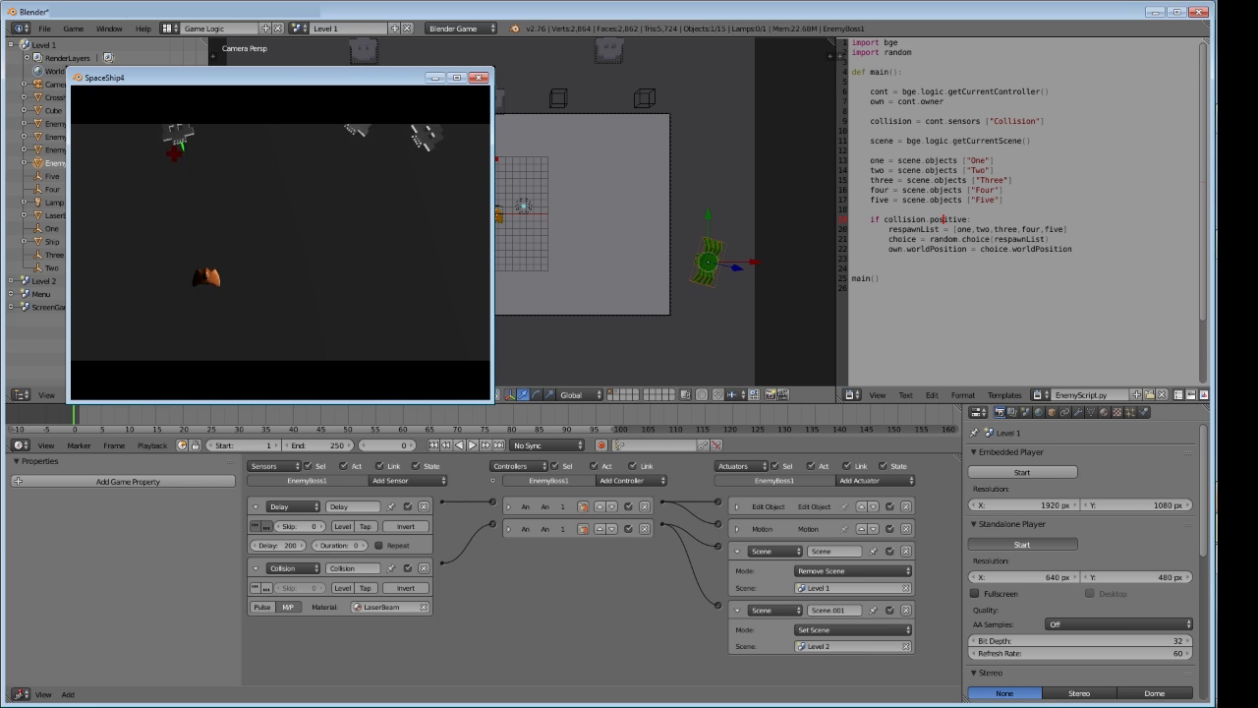
{"action": "key", "text": "w"}
{"action": "left_click", "coordinate": [289, 146]}
{"action": "key", "text": "d"}
{"action": "key", "text": "a"}
{"action": "left_click", "coordinate": [153, 175]}
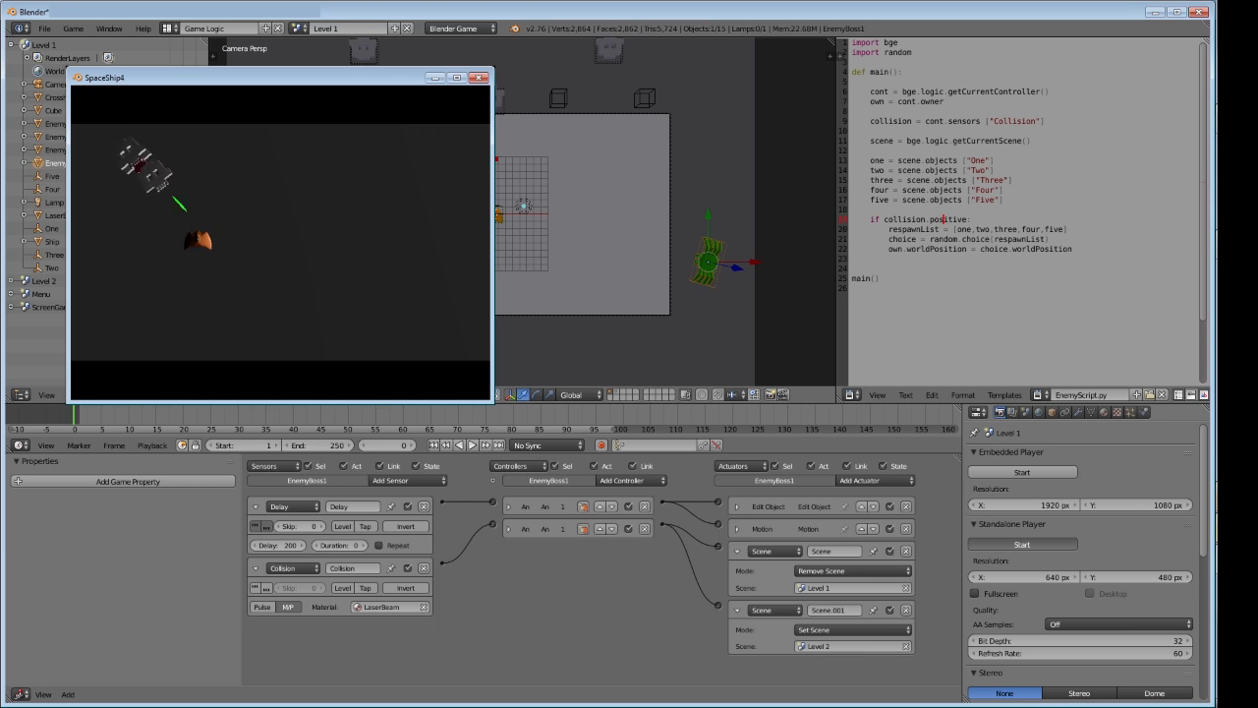
{"action": "left_click", "coordinate": [325, 145]}
{"action": "key", "text": "d"}
{"action": "left_click", "coordinate": [374, 152]}
{"action": "key", "text": "a"}
{"action": "left_click", "coordinate": [210, 193]}
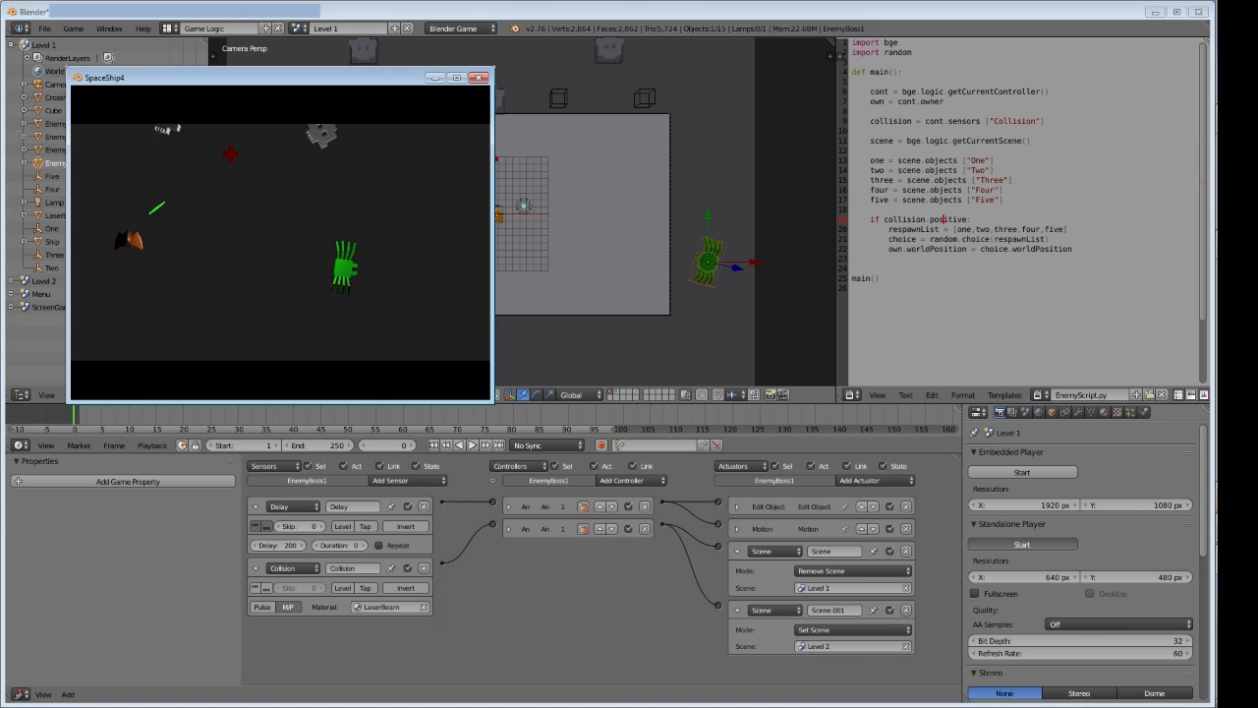
{"action": "key", "text": "d"}
{"action": "left_click", "coordinate": [281, 253]}
{"action": "key", "text": "a"}
{"action": "key", "text": "s"}
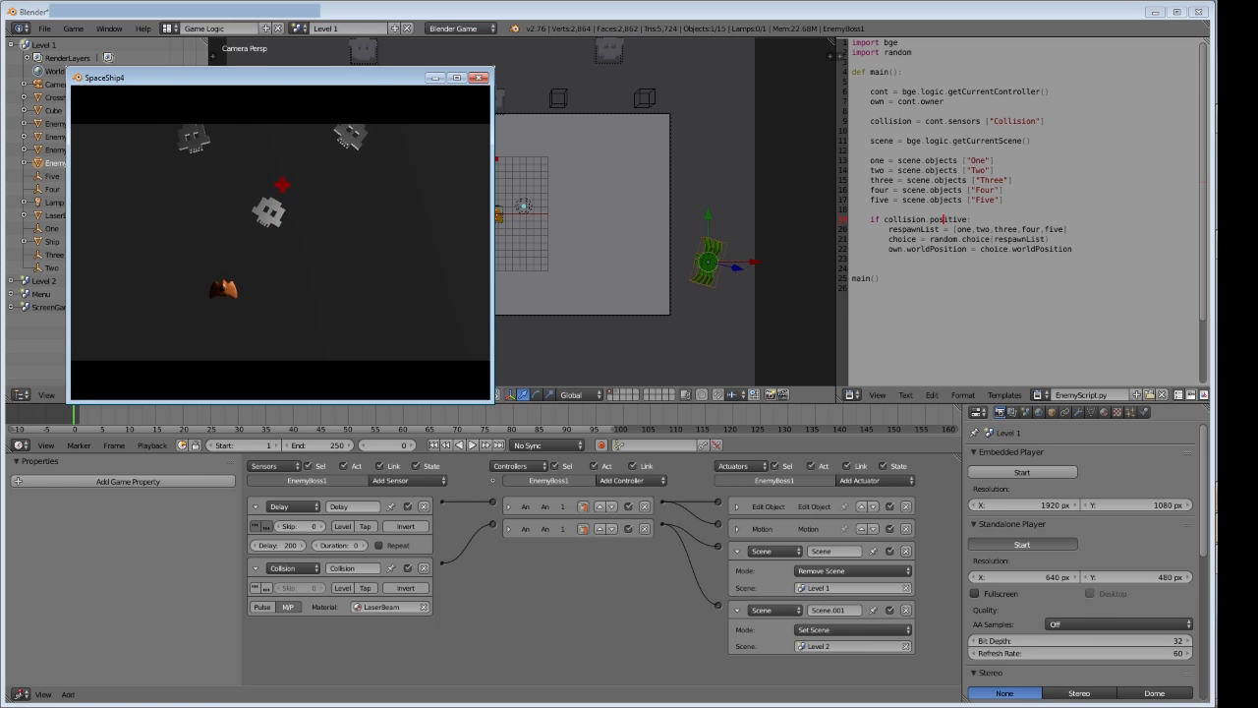
{"action": "key", "text": "d"}
{"action": "left_click", "coordinate": [267, 264]}
{"action": "key", "text": "d"}
{"action": "key", "text": "w"}
{"action": "left_click", "coordinate": [351, 228]}
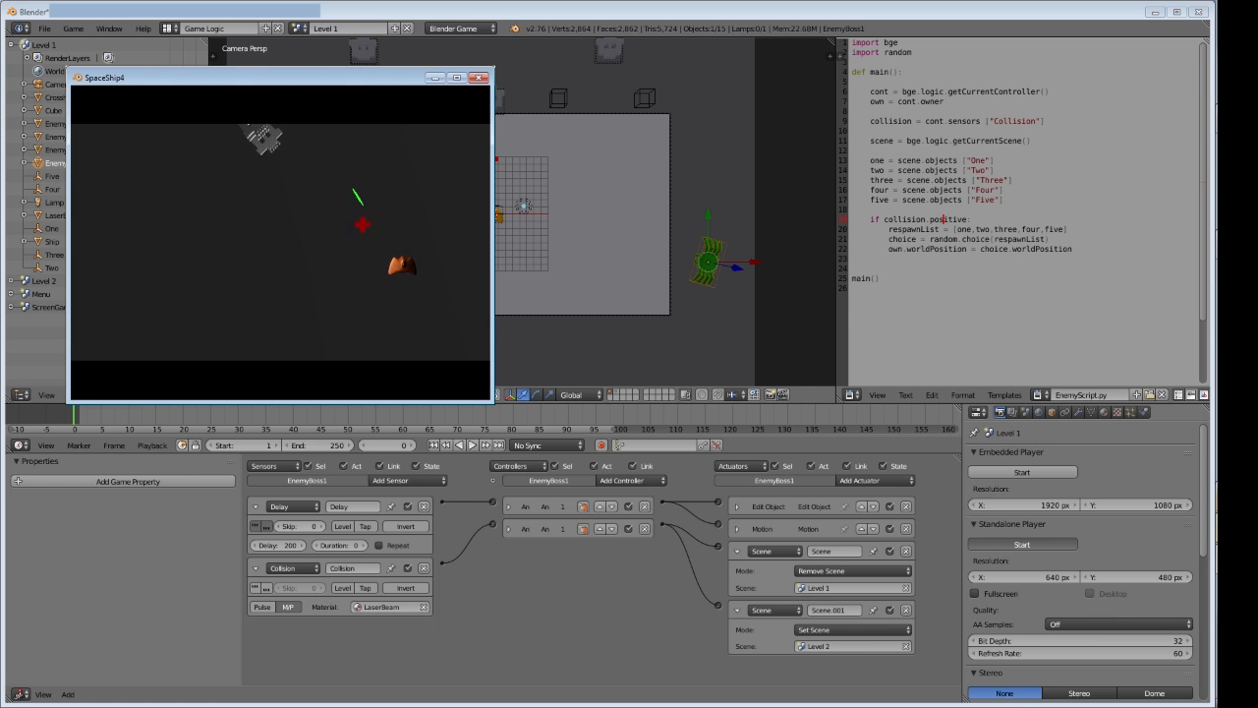
{"action": "key", "text": "a"}
{"action": "left_click", "coordinate": [332, 200]}
{"action": "left_click", "coordinate": [360, 207]}
{"action": "key", "text": "s"}
{"action": "left_click", "coordinate": [299, 213]}
{"action": "key", "text": "a"}
{"action": "key", "text": "w"}
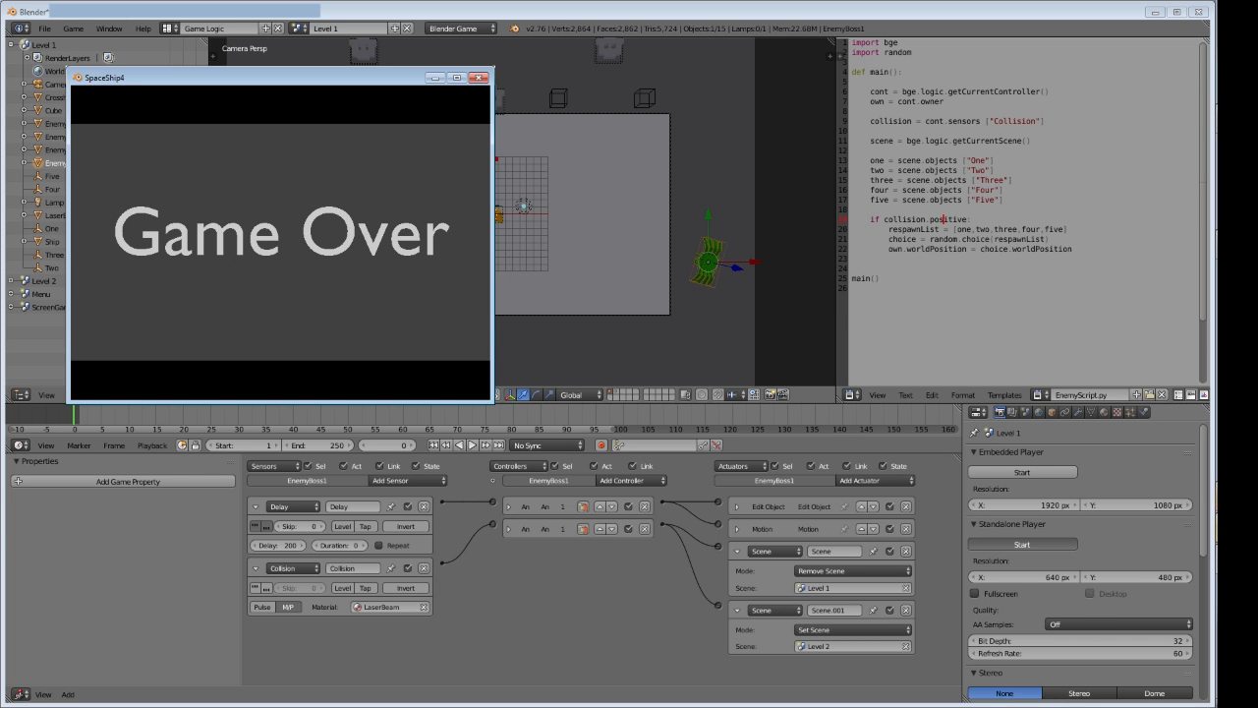
{"action": "key", "text": "Escape"}
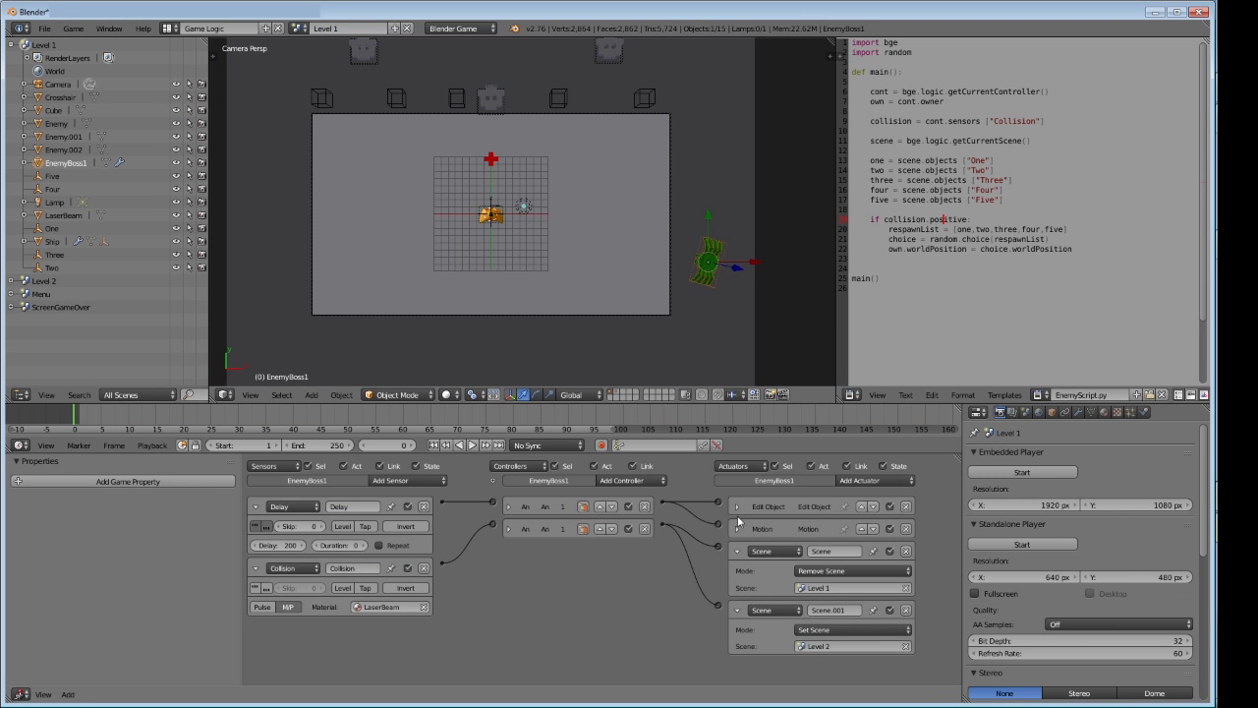
Expand the spider boss's Motion and Edit Object actuators to review their settings
{"action": "left_click", "coordinate": [738, 529]}
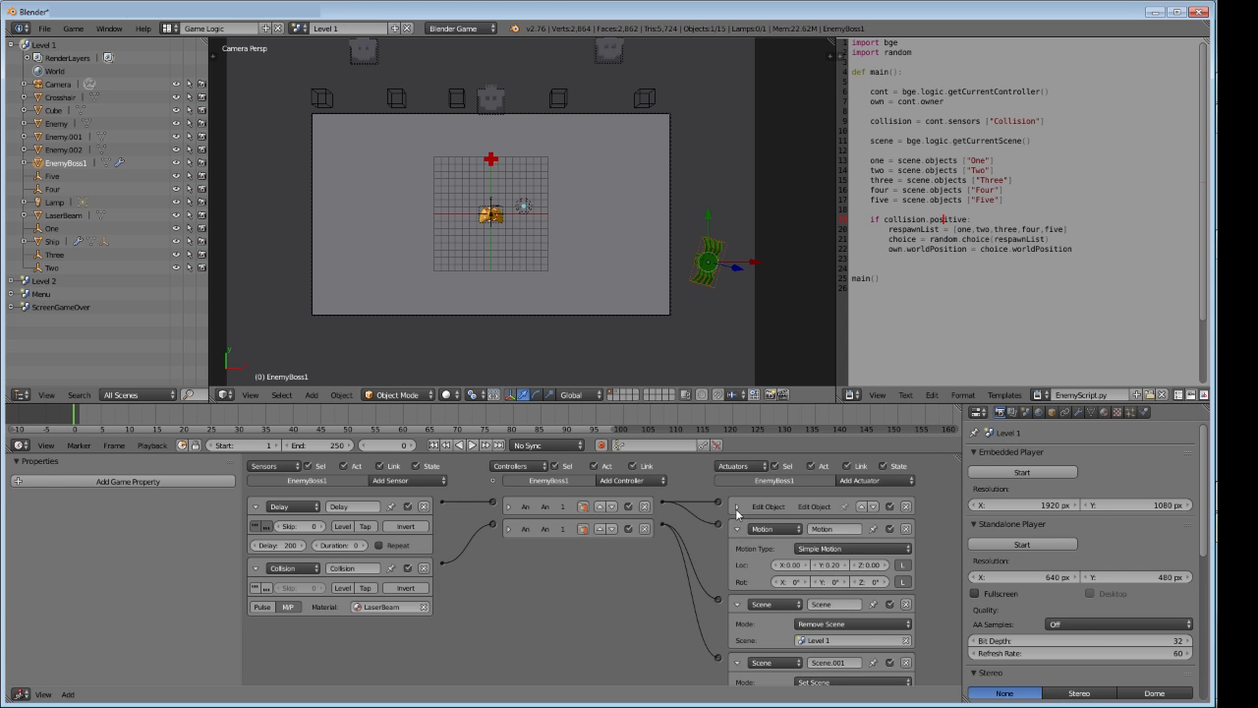
{"action": "left_click", "coordinate": [737, 507]}
{"action": "scroll", "coordinate": [722, 350], "scroll_direction": "up", "scroll_amount": 1}
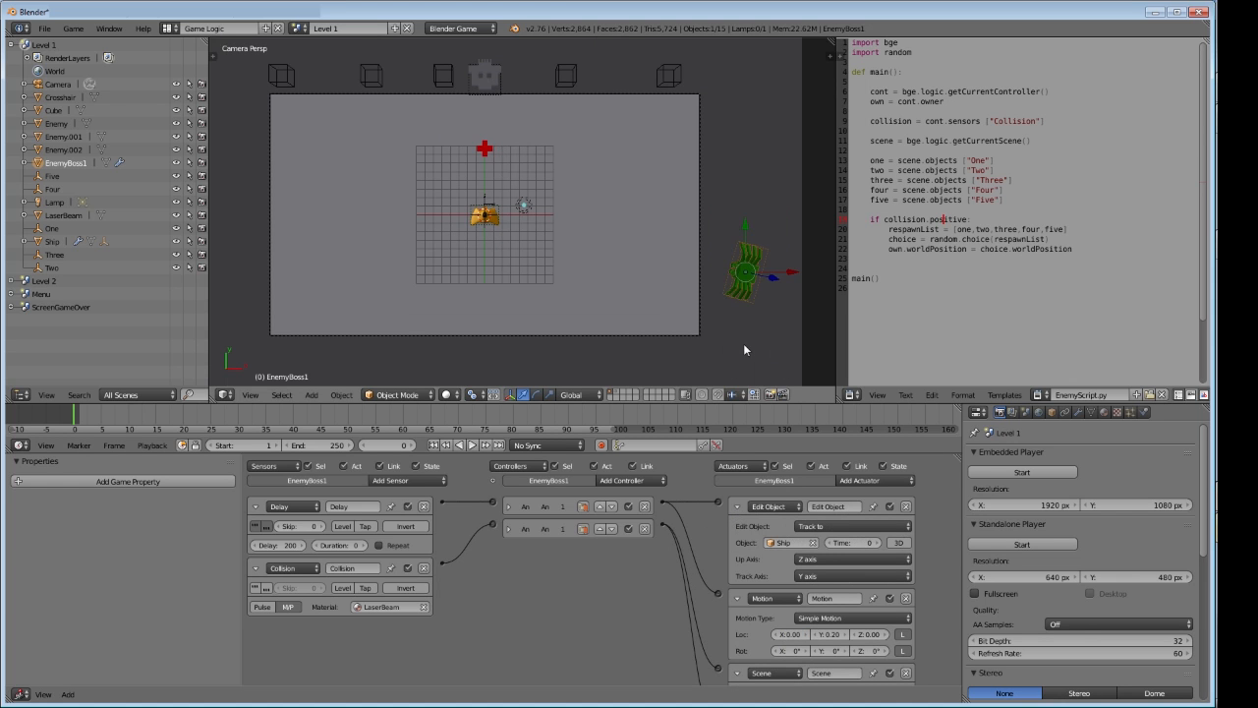
Apply the Mirror modifier on the spider boss so both halves become real geometry
{"action": "key", "text": "KP_7"}
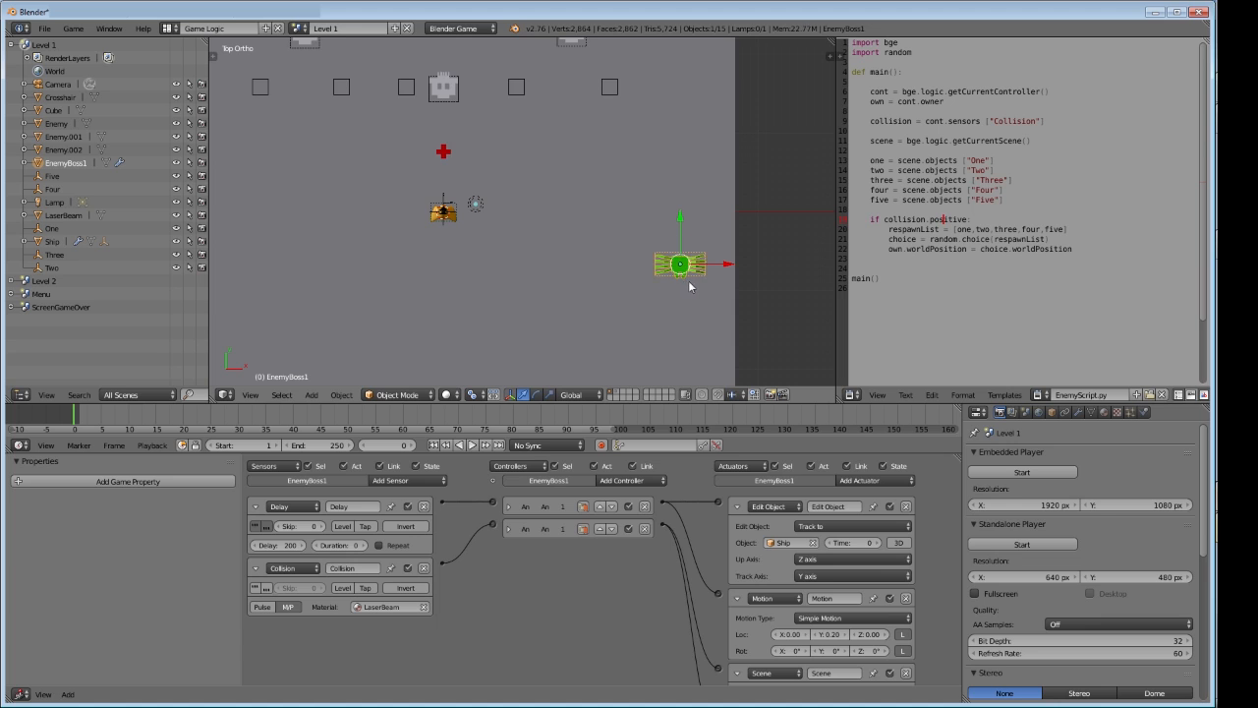
{"action": "key", "text": "KP_Decimal"}
{"action": "key", "text": "Tab"}
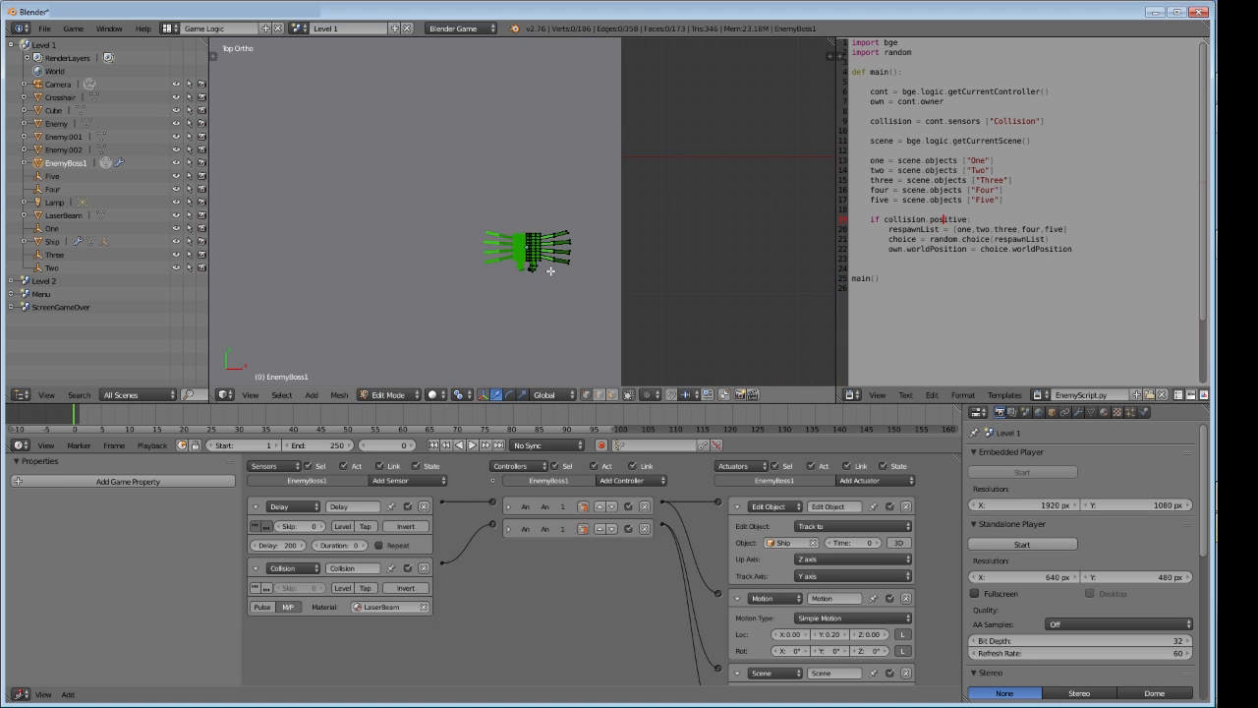
{"action": "key", "text": "a"}
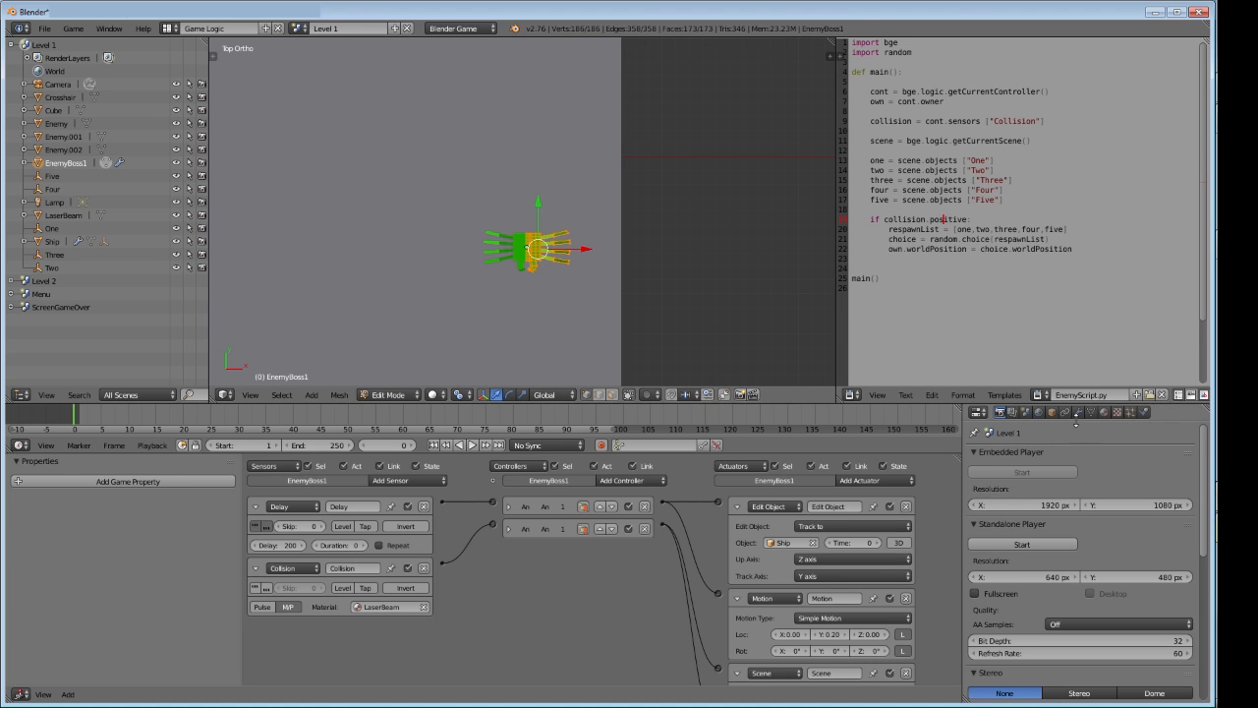
{"action": "left_click", "coordinate": [1079, 413]}
{"action": "left_click", "coordinate": [1027, 499]}
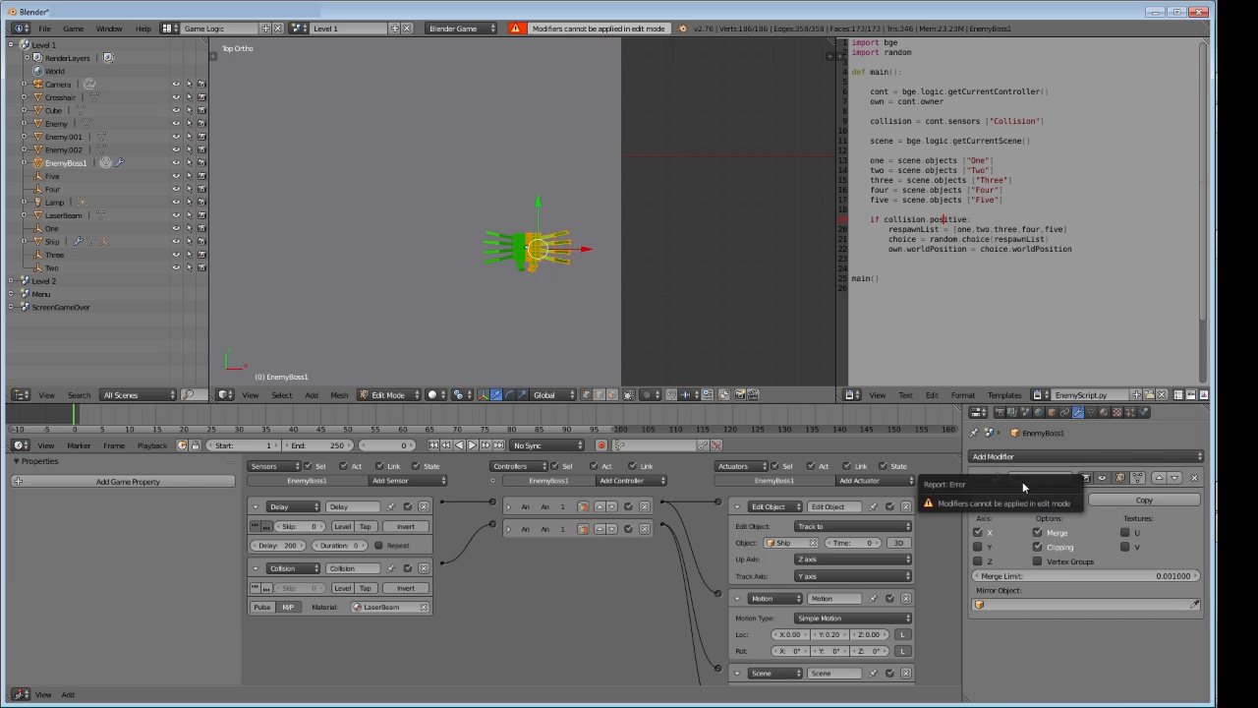
{"action": "key", "text": "Tab"}
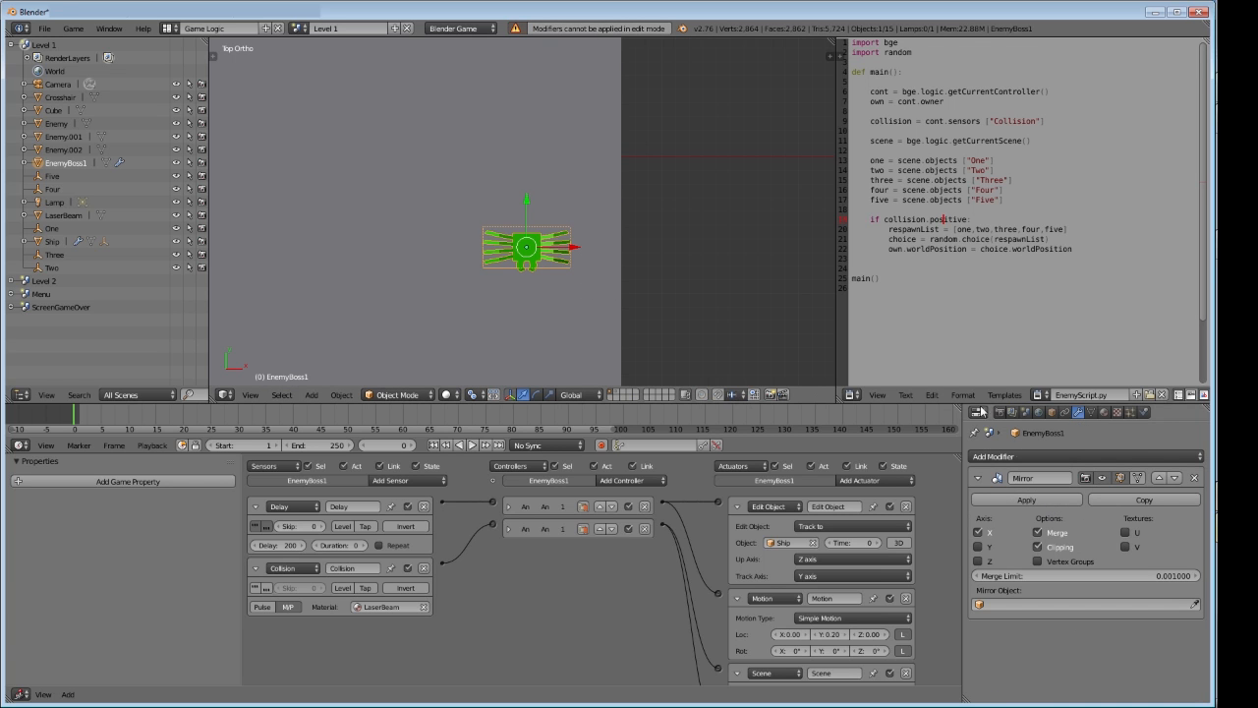
{"action": "left_click", "coordinate": [1026, 499]}
Rotate the spider boss's entire mesh half a turn in Edit Mode so its head faces the opposite direction
{"action": "key", "text": "Tab"}
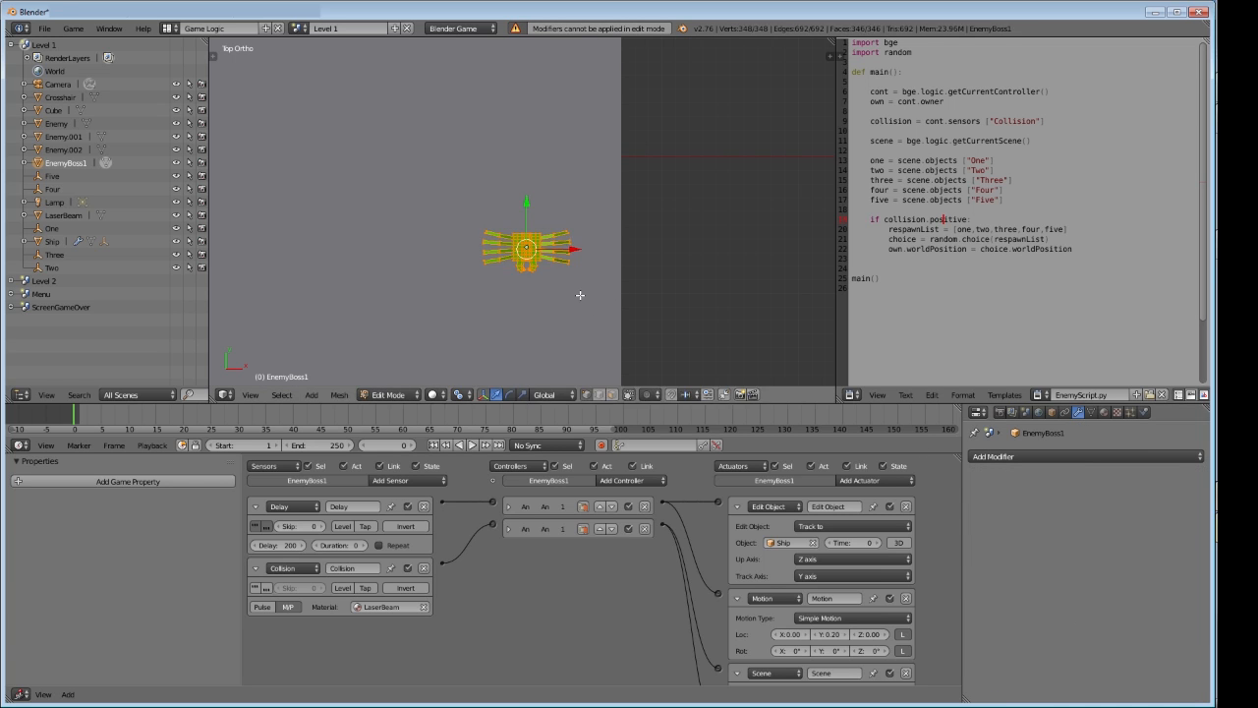
{"action": "key", "text": "r"}
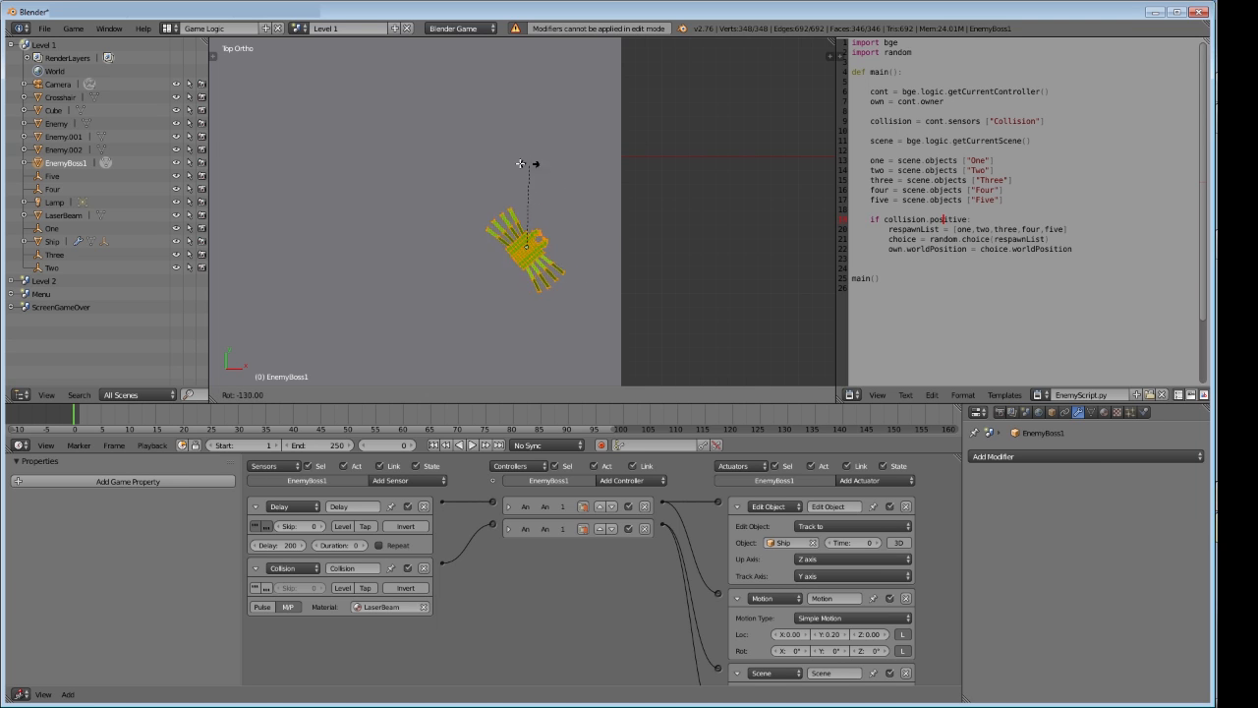
{"action": "left_click", "coordinate": [446, 185]}
{"action": "key", "text": "Tab"}
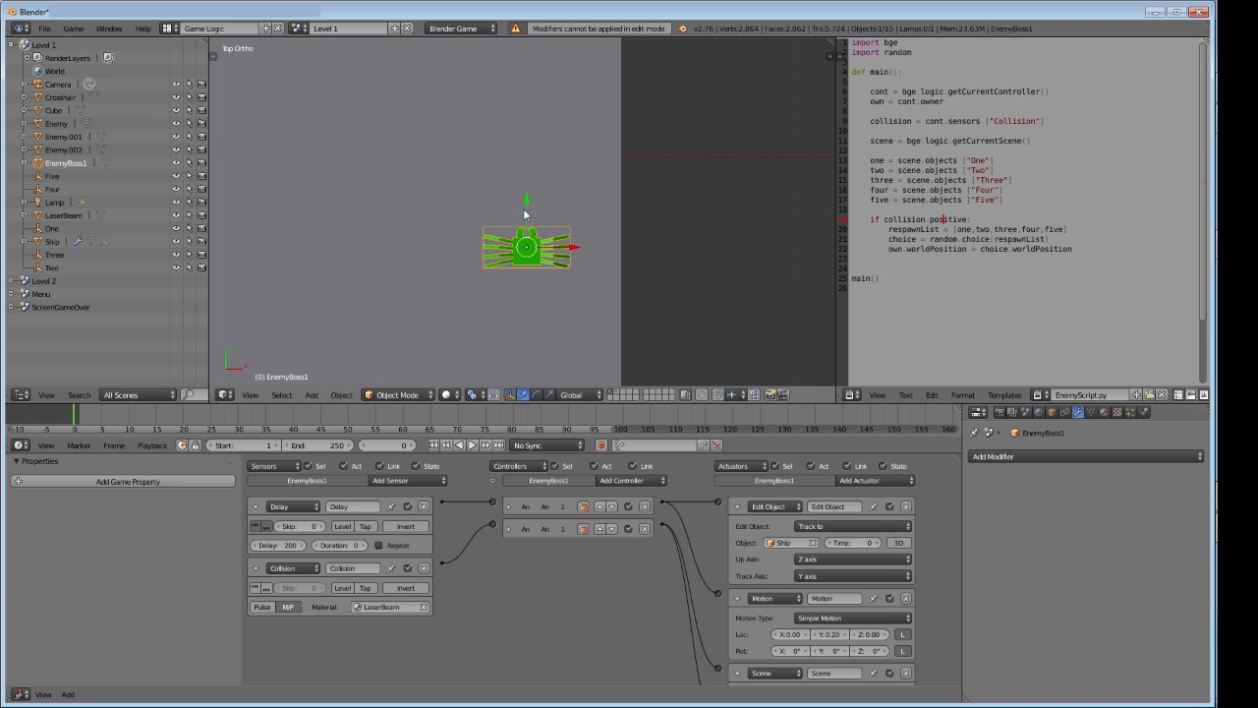
Rotate the spider boss object by about 75° around Z in Object Mode
{"action": "key", "text": "Tab"}
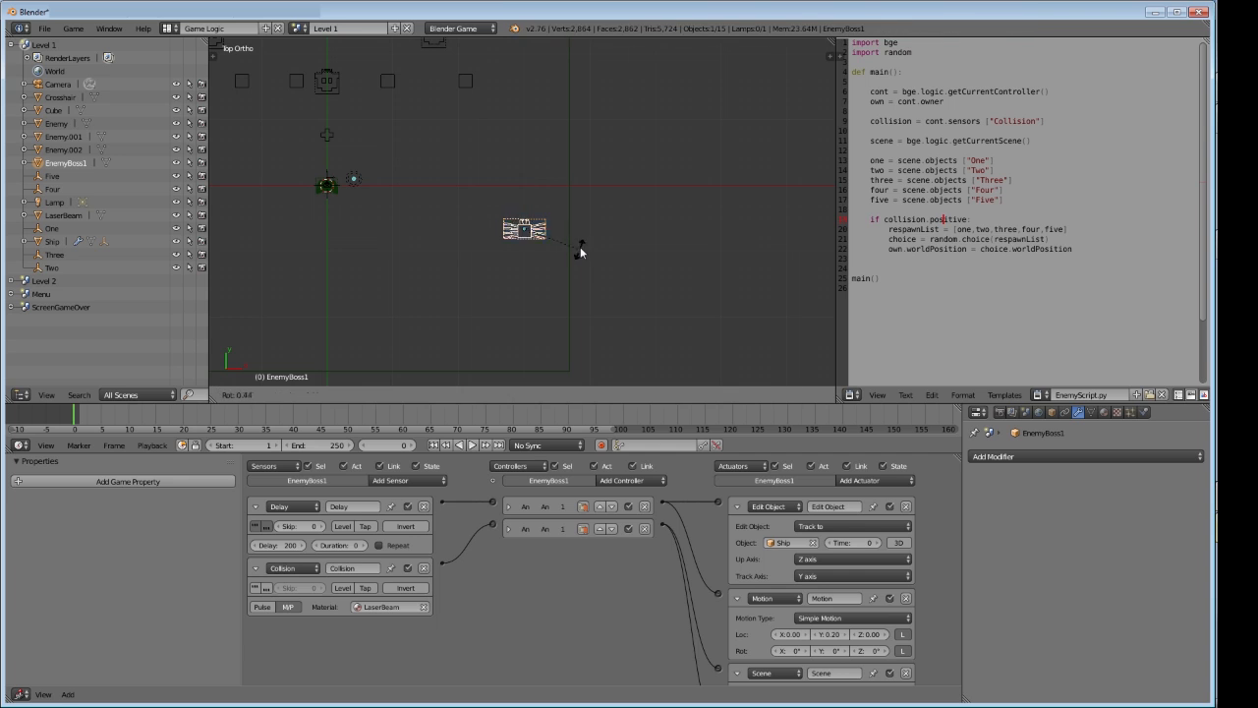
{"action": "key", "text": "r"}
{"action": "left_click", "coordinate": [553, 186]}
{"action": "key", "text": "Tab"}
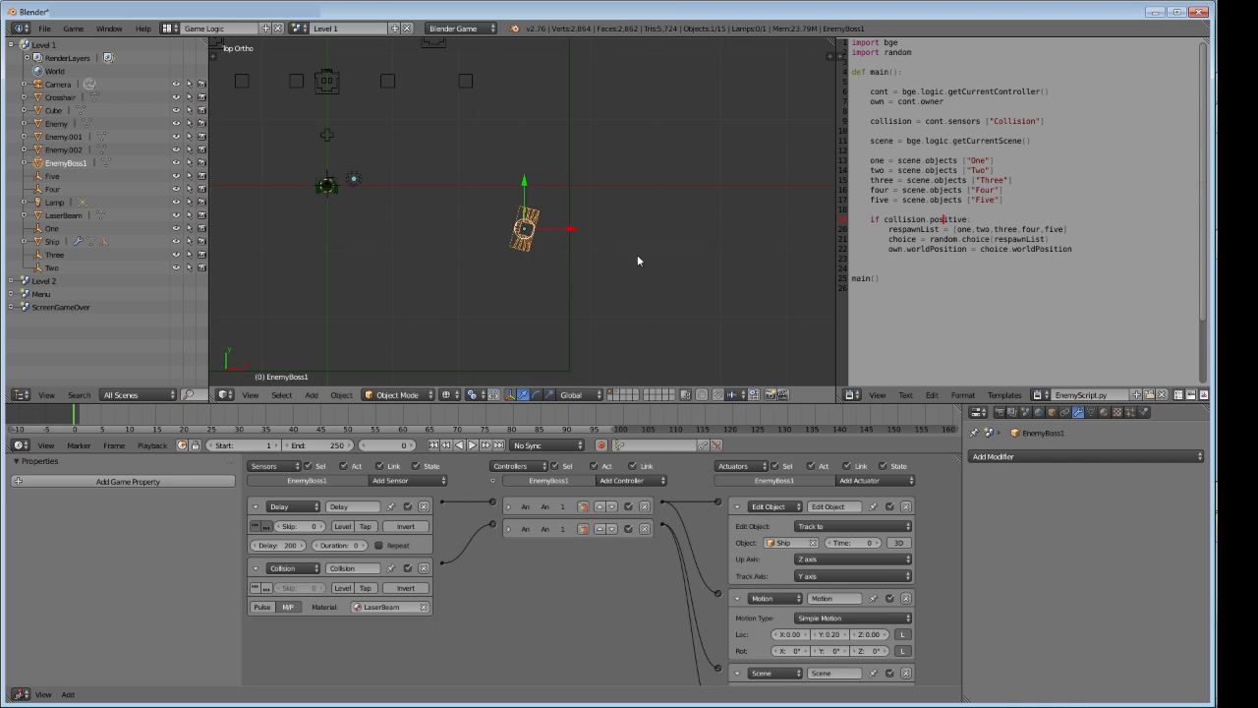
Test the game in the standalone player, steering sideways and firing at the enemies until the boss arrives, and quit
{"action": "left_click", "coordinate": [1000, 412]}
{"action": "left_click", "coordinate": [1022, 544]}
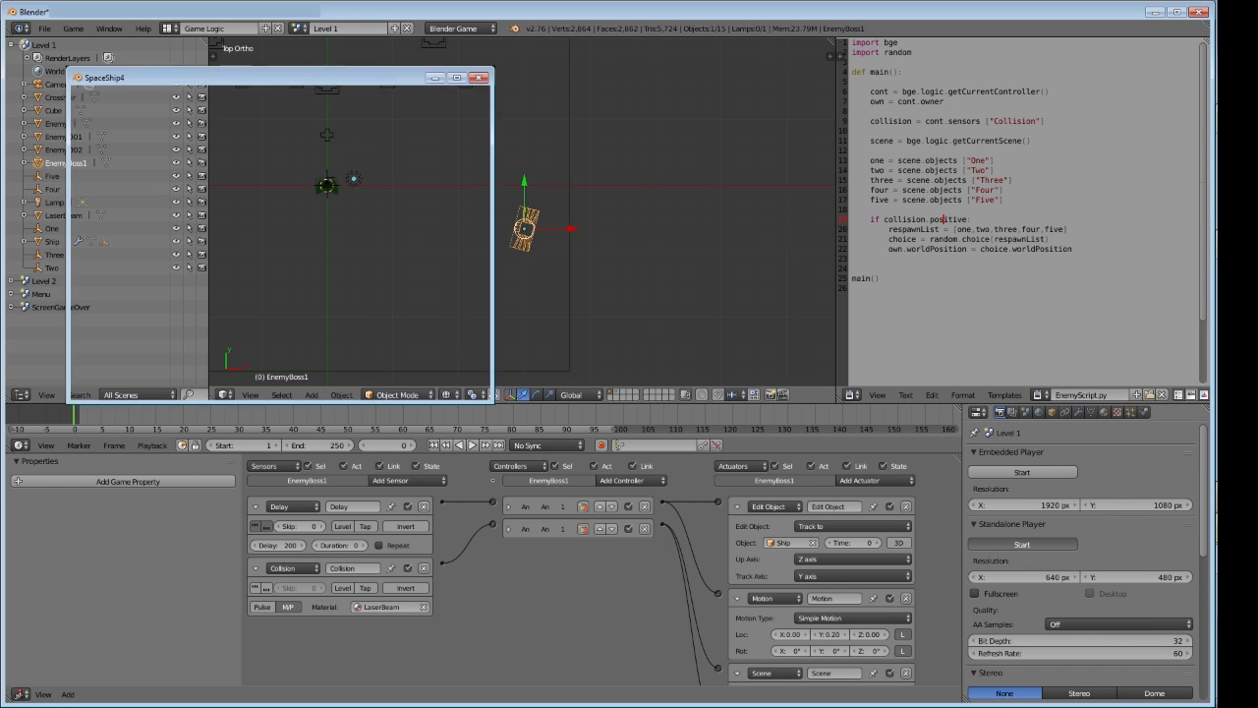
{"action": "key", "text": "a"}
{"action": "left_click", "coordinate": [177, 185]}
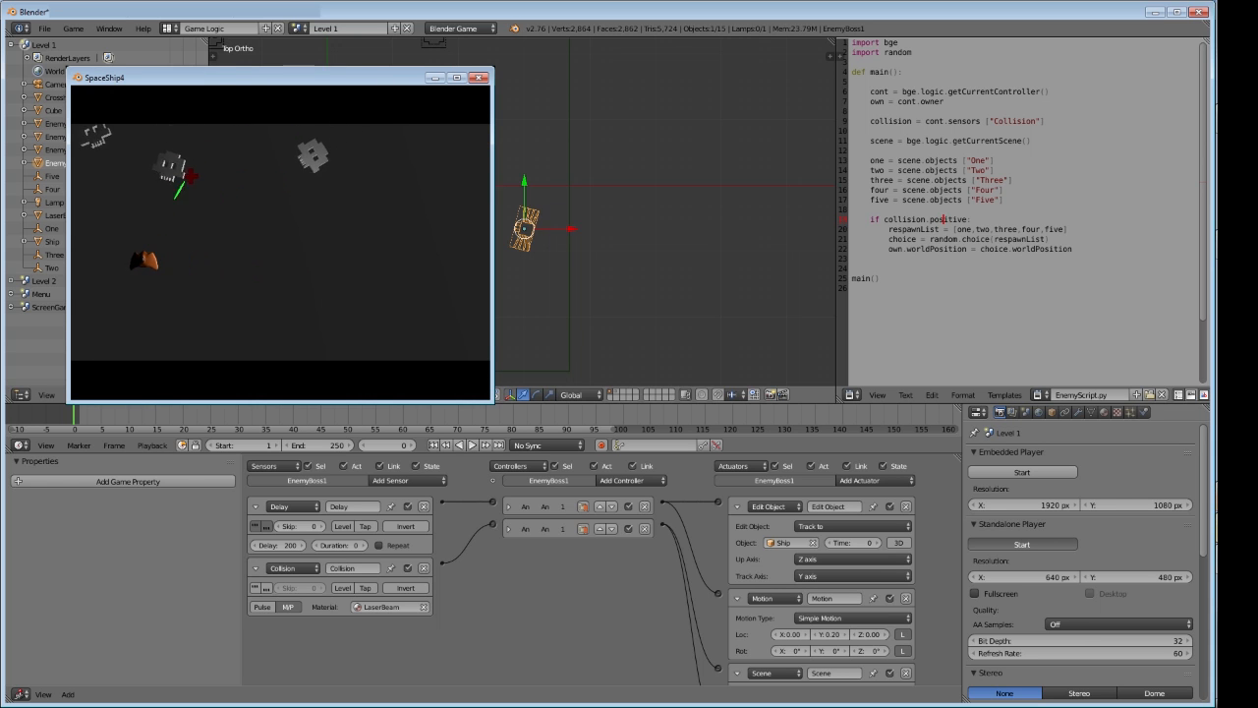
{"action": "key", "text": "d"}
{"action": "left_click", "coordinate": [128, 169]}
{"action": "key", "text": "a"}
{"action": "left_click", "coordinate": [202, 184]}
{"action": "left_click", "coordinate": [281, 202]}
{"action": "key", "text": "d"}
{"action": "left_click", "coordinate": [210, 170]}
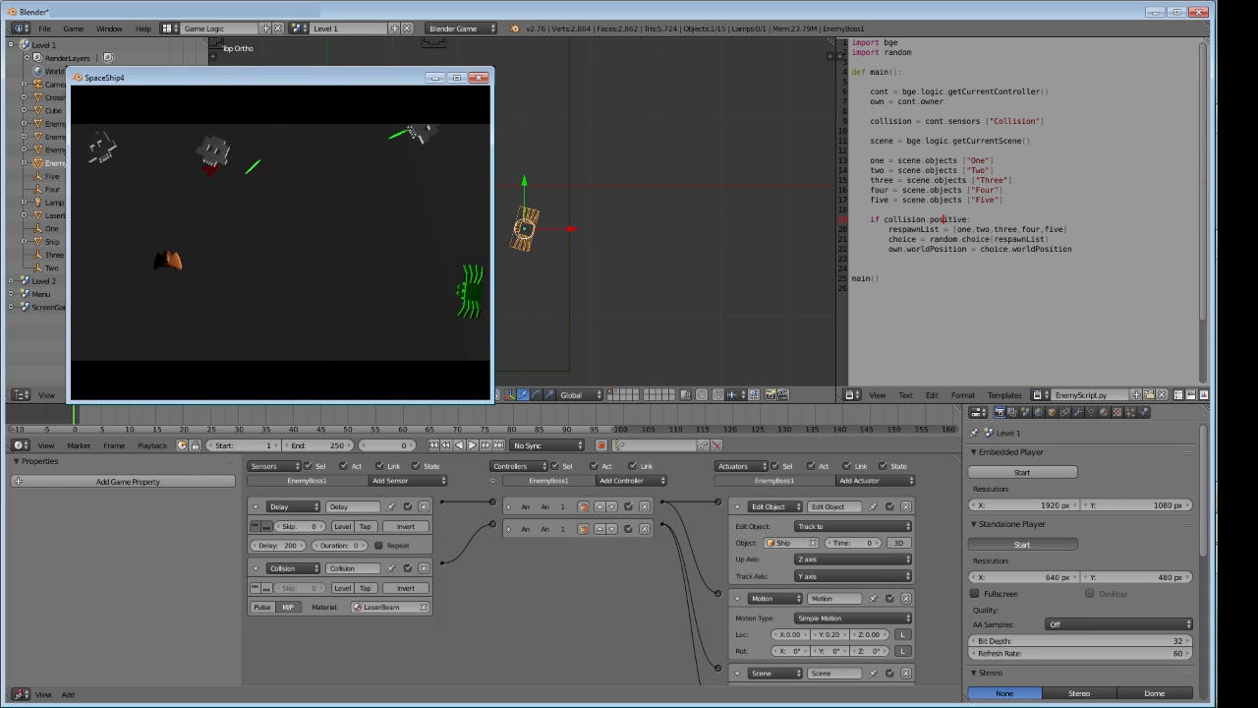
{"action": "key", "text": "a"}
{"action": "left_click", "coordinate": [210, 169]}
{"action": "key", "text": "d"}
{"action": "left_click", "coordinate": [233, 169]}
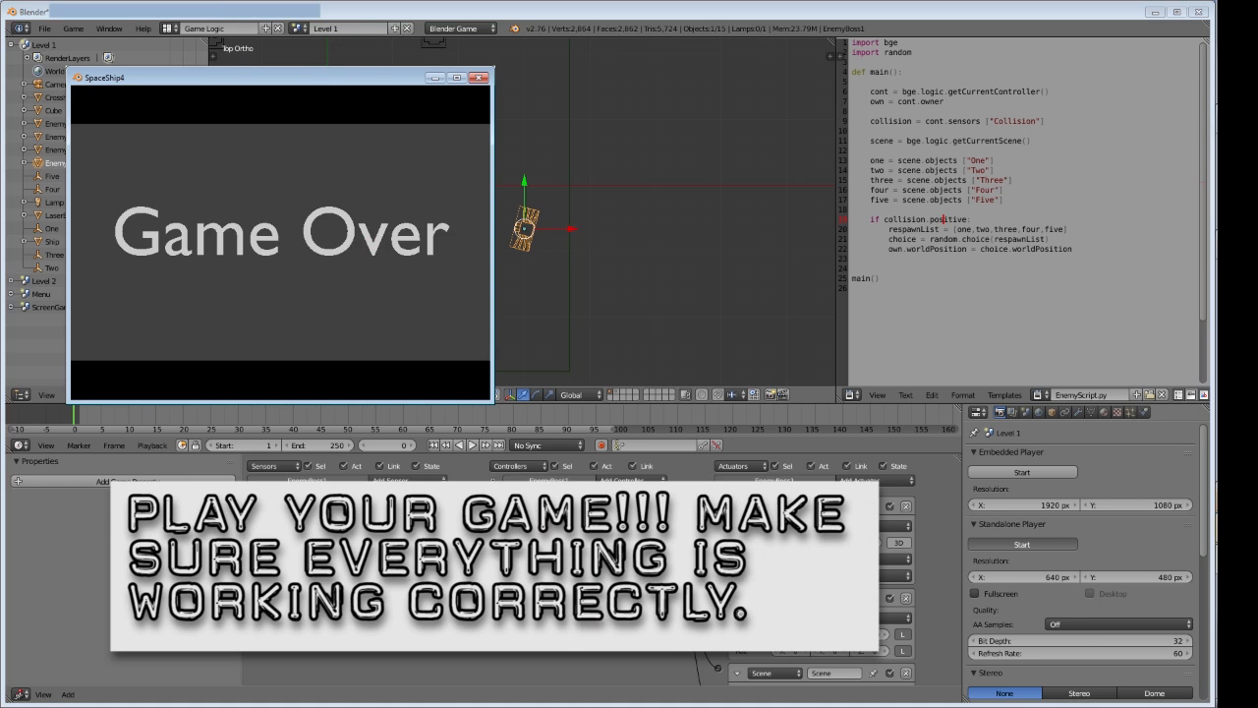
{"action": "key", "text": "Escape"}
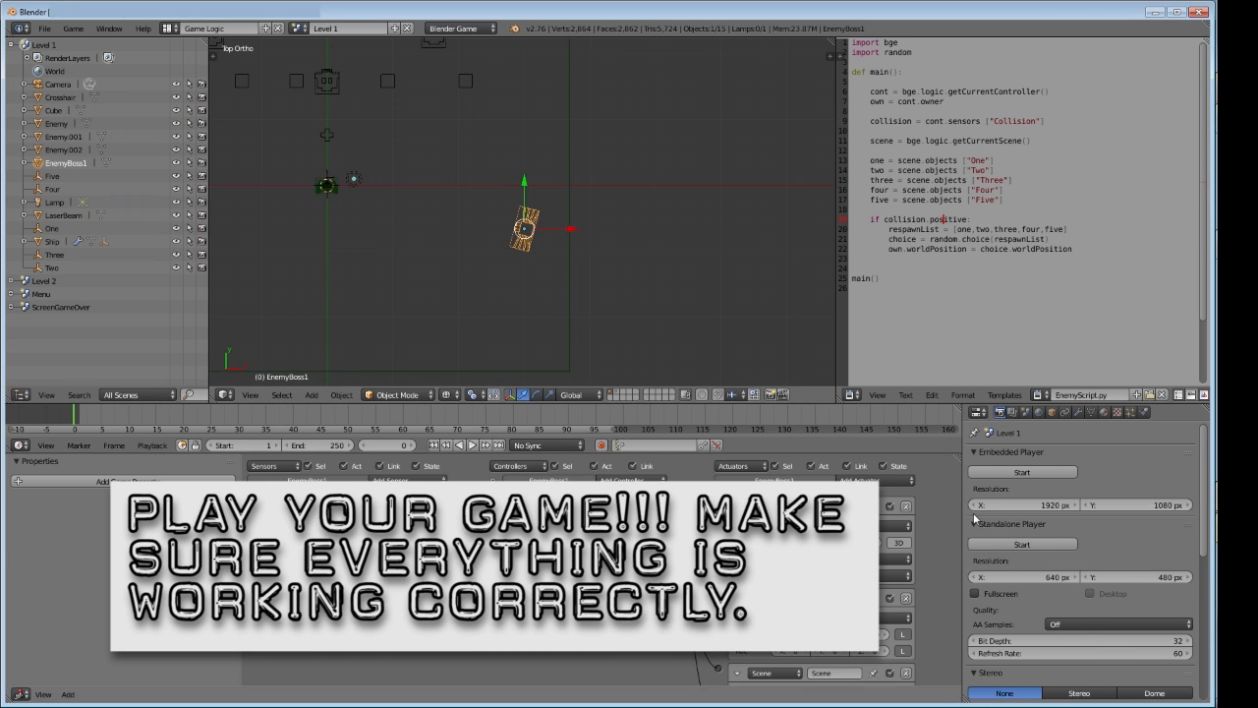
Play the game again in the standalone player, moving the ship forward and back while shooting, and quit
{"action": "left_click", "coordinate": [1022, 544]}
{"action": "key", "text": "a"}
{"action": "key", "text": "s"}
{"action": "left_click", "coordinate": [346, 157]}
{"action": "left_click", "coordinate": [187, 148]}
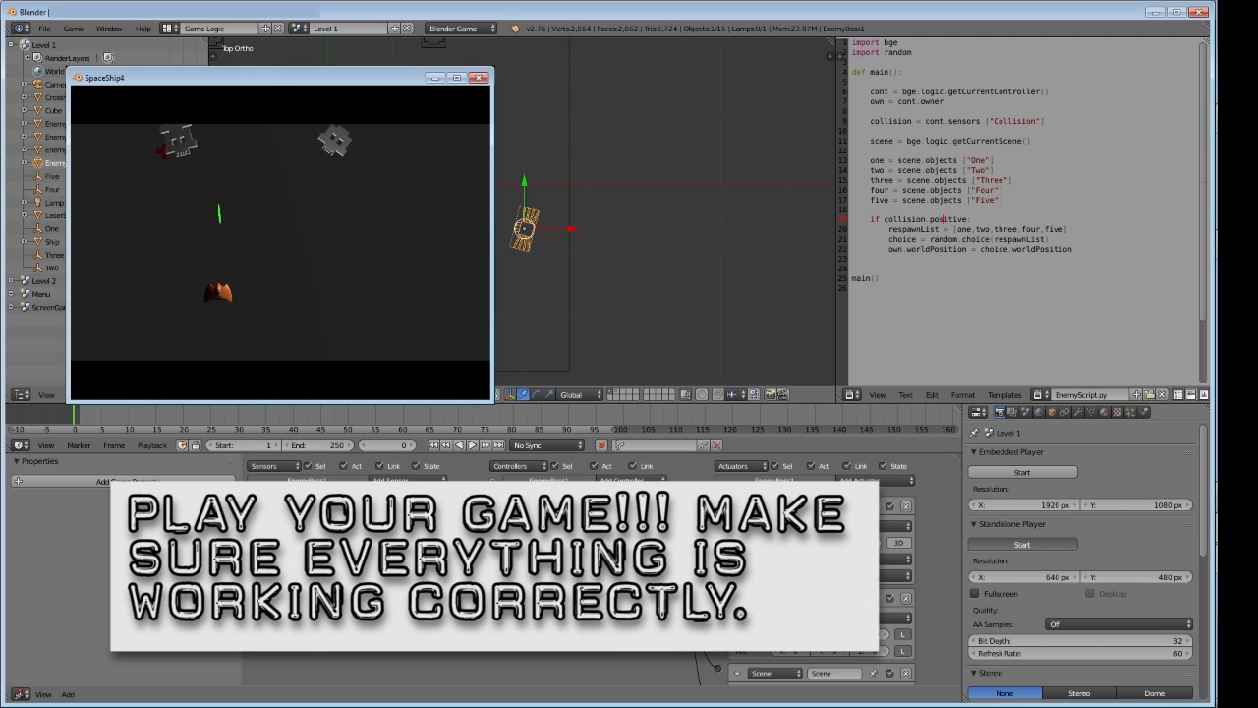
{"action": "key", "text": "w"}
{"action": "left_click", "coordinate": [179, 151]}
{"action": "key", "text": "s"}
{"action": "left_click", "coordinate": [328, 183]}
{"action": "key", "text": "Escape"}
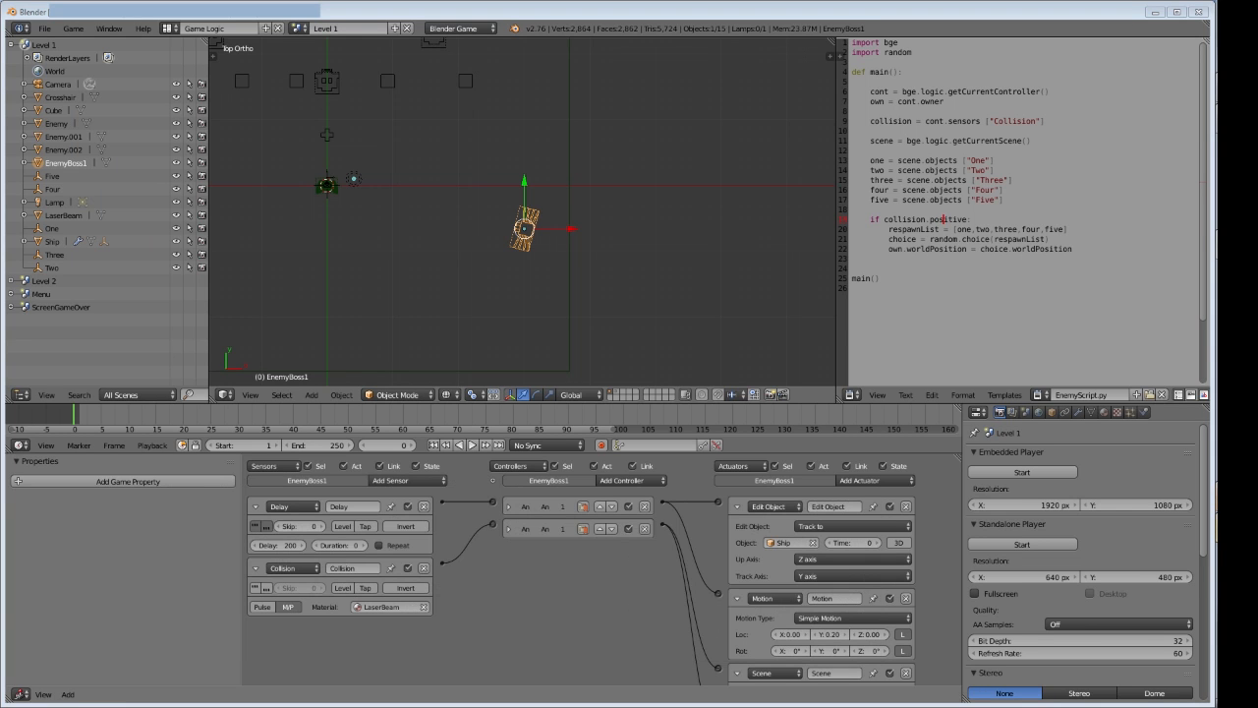
Switch to the Level 2 scene, deselect all objects and display the scene with solid shading
{"action": "left_click", "coordinate": [298, 28]}
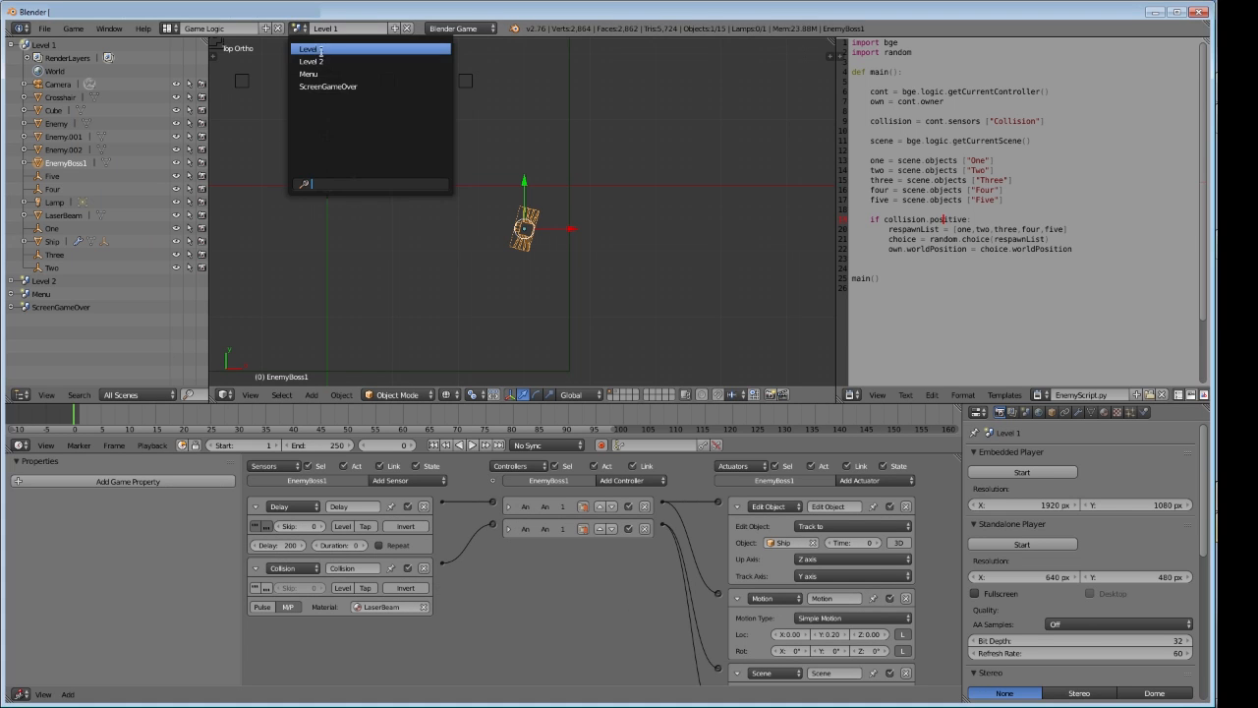
{"action": "left_click", "coordinate": [369, 57]}
{"action": "scroll", "coordinate": [332, 83], "scroll_direction": "down", "scroll_amount": 2}
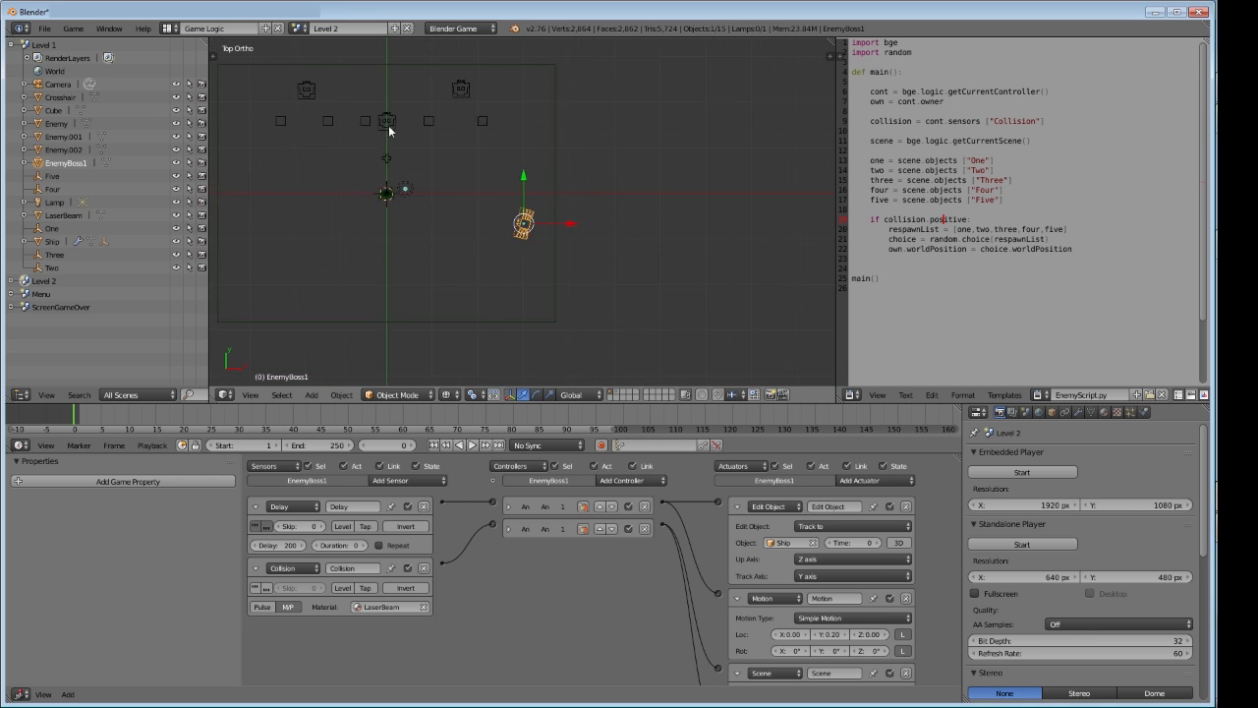
{"action": "middle_click_drag", "start_coordinate": [391, 128], "coordinate": [472, 171], "text": "shift"}
{"action": "key", "text": "a"}
{"action": "key", "text": "z"}
{"action": "scroll", "coordinate": [605, 209], "scroll_direction": "up", "scroll_amount": 2}
{"action": "middle_click_drag", "start_coordinate": [605, 203], "coordinate": [666, 223], "text": "shift"}
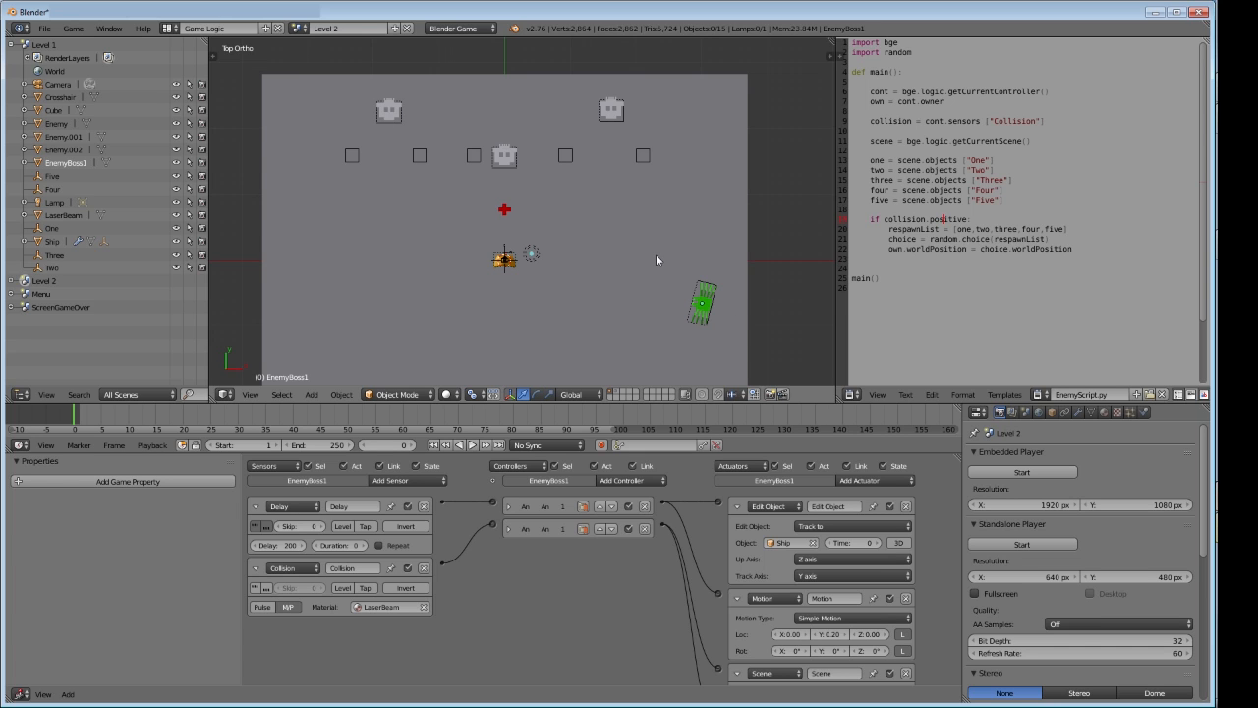
Duplicate the spider boss and the three enemies in Level 2, offsetting the copies about 4.5 units in X and 3.7 units in Y
{"action": "right_click", "coordinate": [702, 307]}
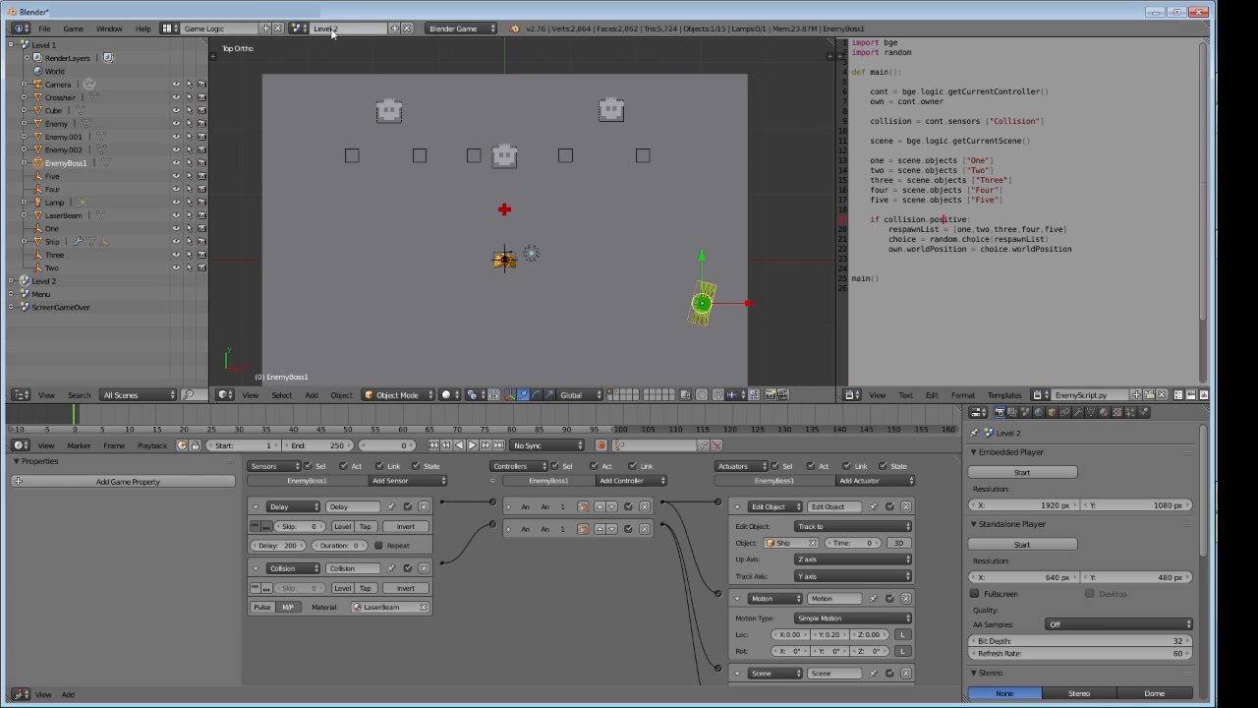
{"action": "right_click", "coordinate": [612, 112], "text": "shift"}
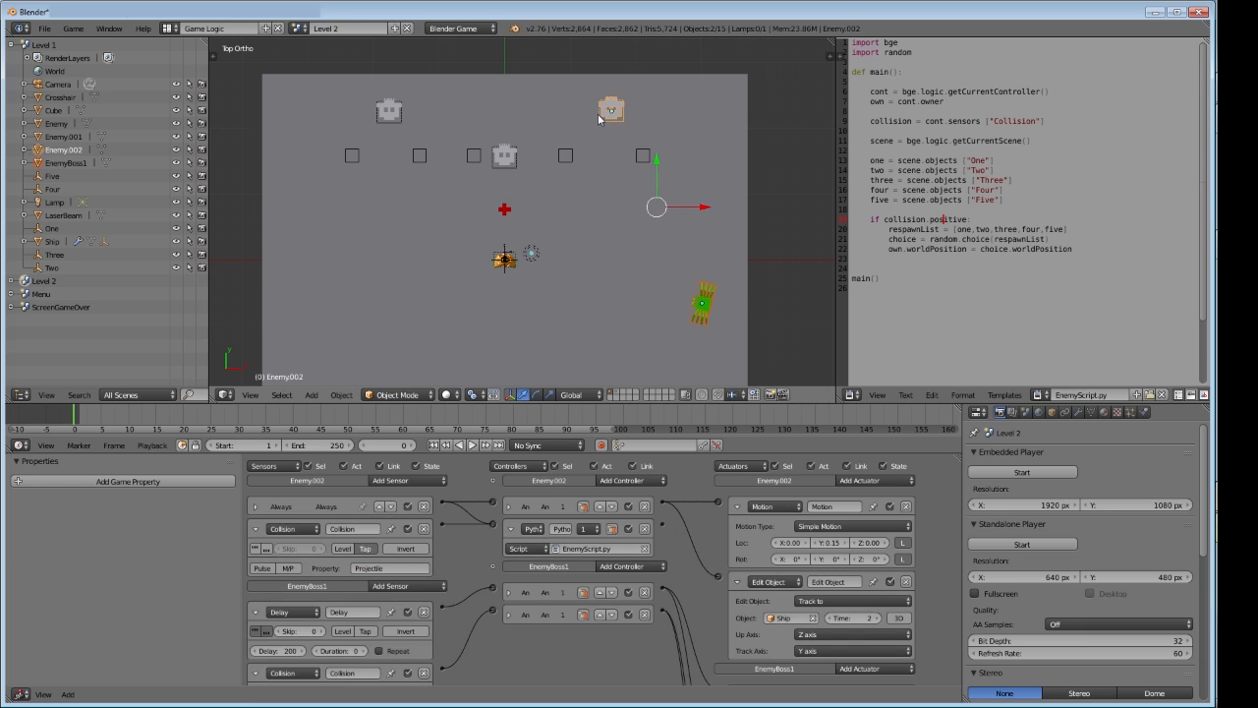
{"action": "right_click", "coordinate": [504, 155], "text": "shift"}
{"action": "right_click", "coordinate": [385, 114], "text": "shift"}
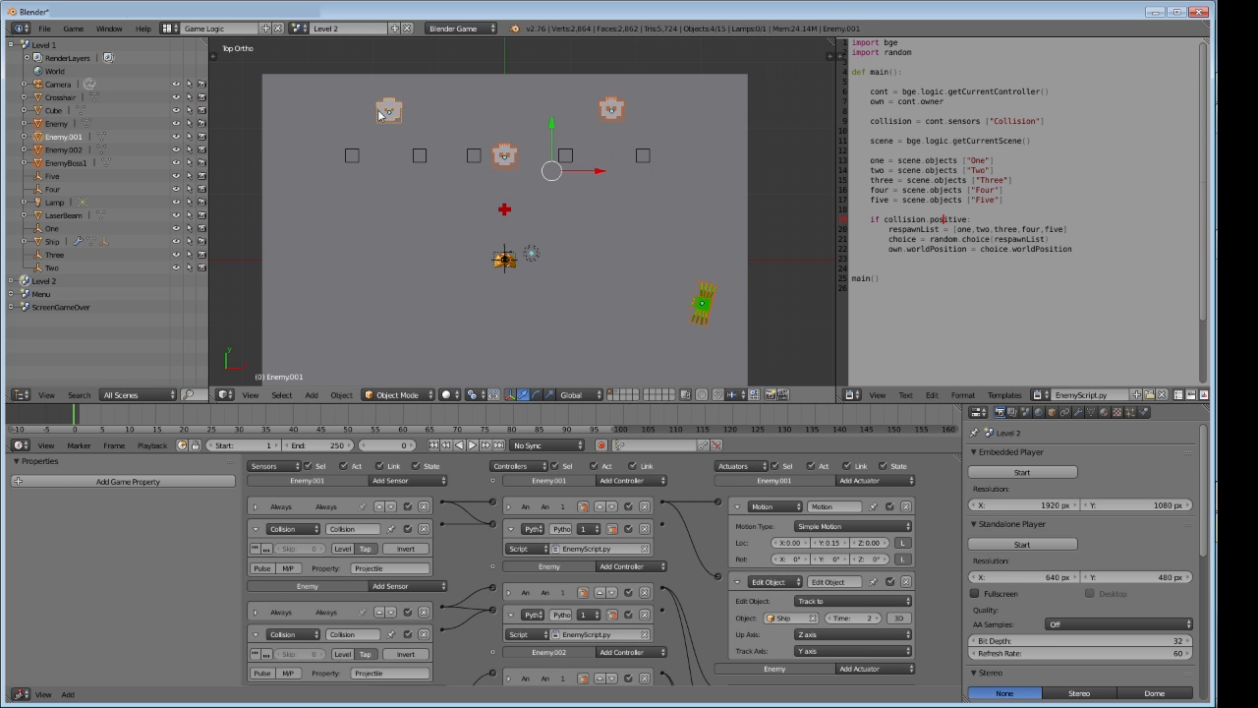
{"action": "right_click", "coordinate": [513, 100], "text": "shift"}
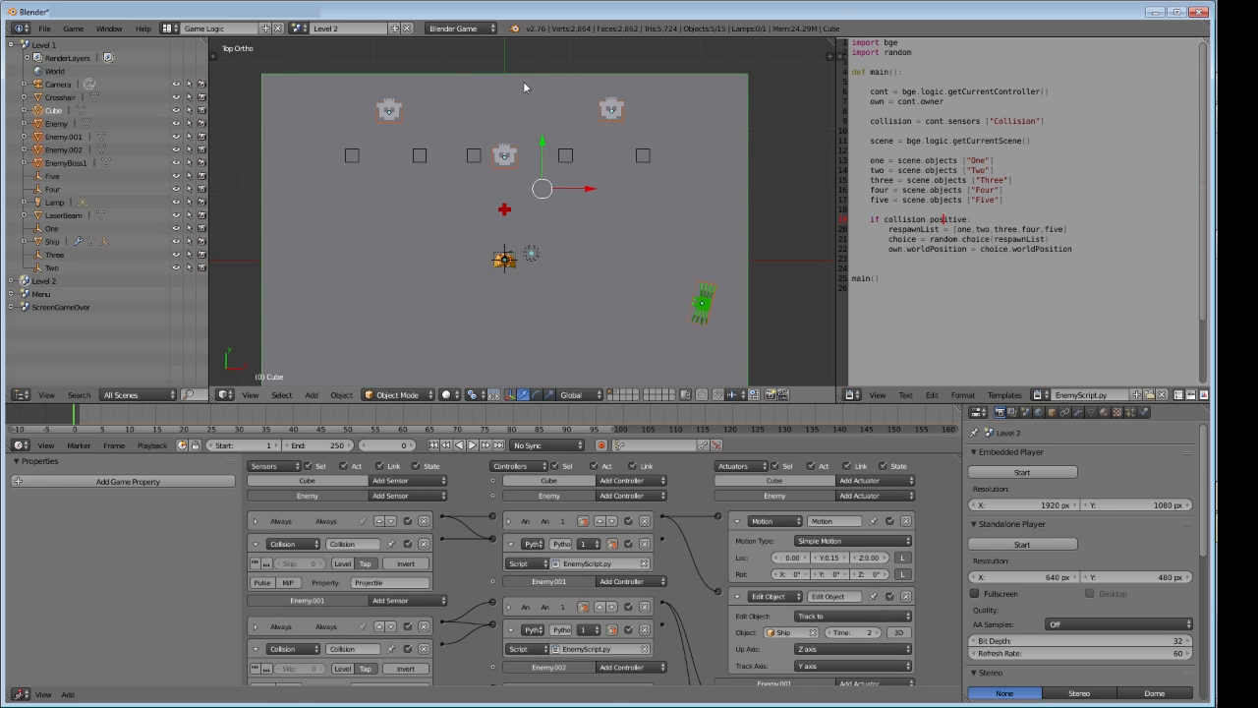
{"action": "right_click", "coordinate": [476, 97], "text": "shift"}
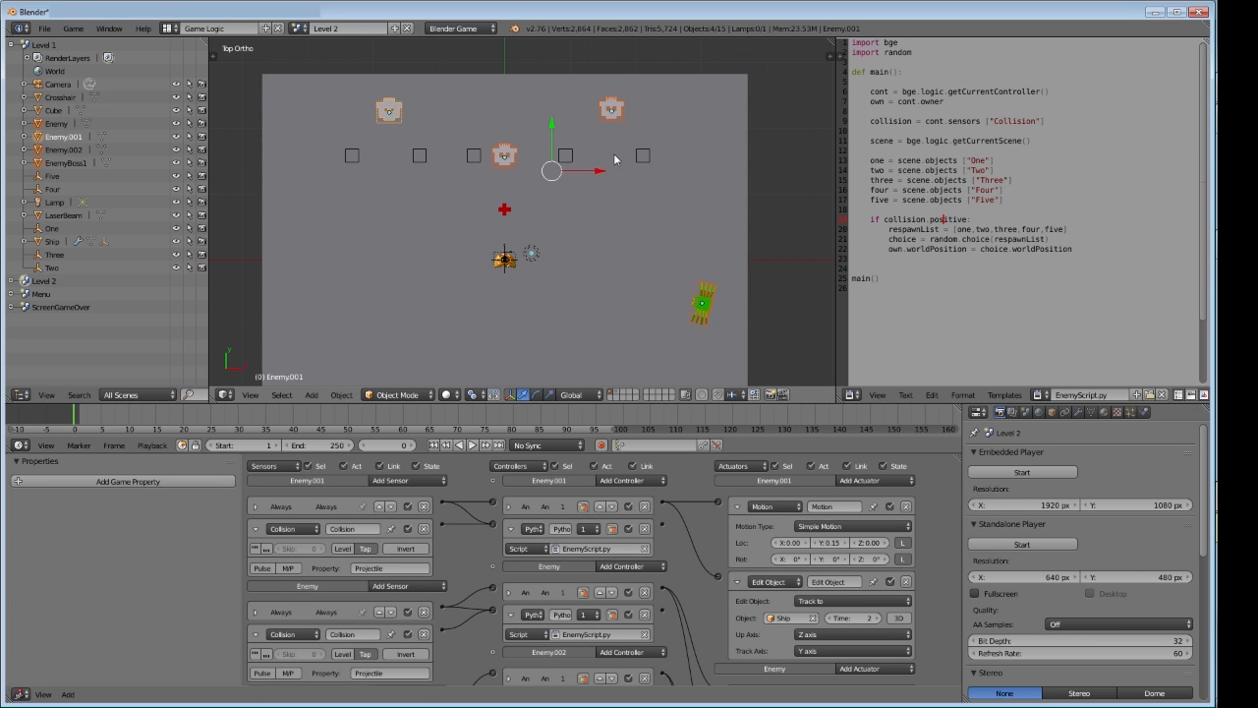
{"action": "key", "text": "p"}
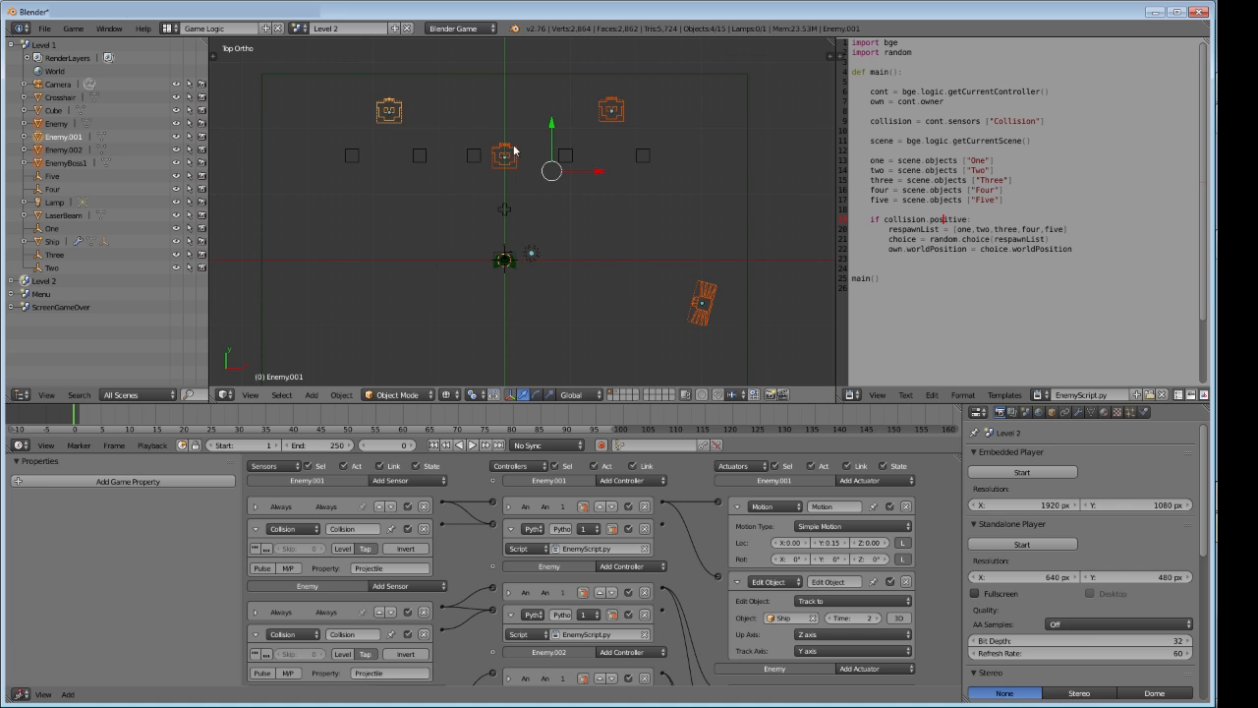
{"action": "key", "text": "Escape"}
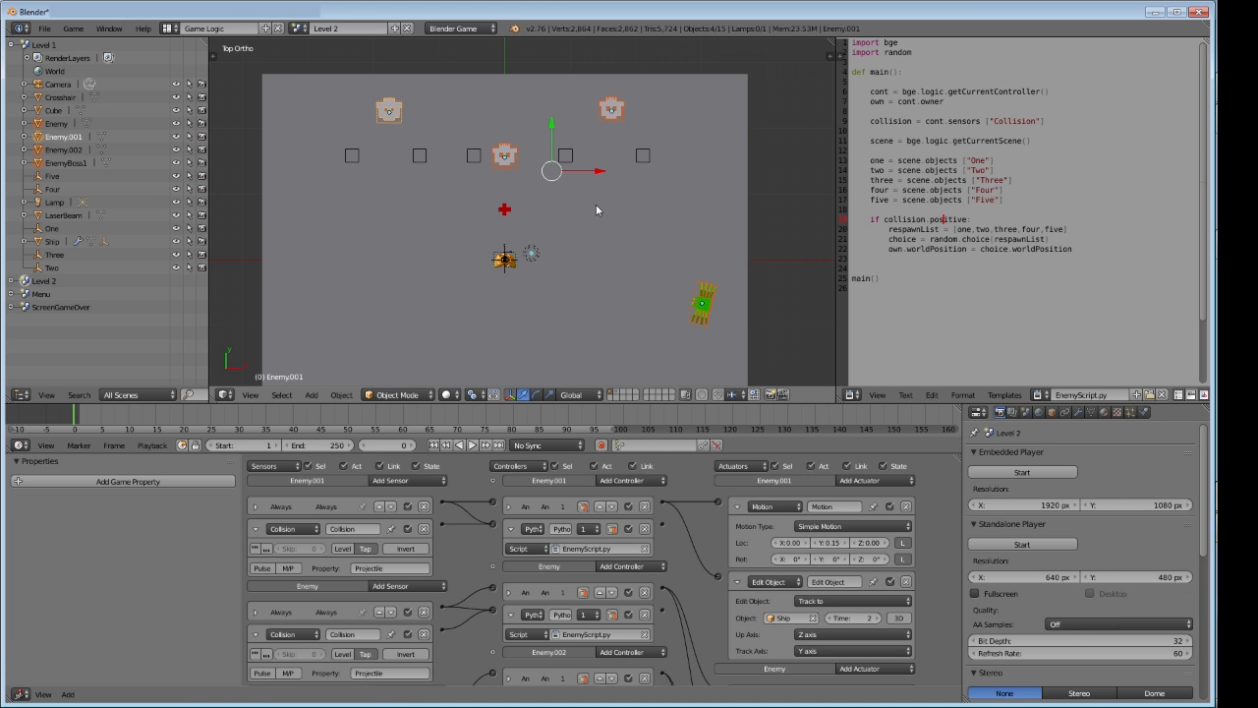
{"action": "key", "text": "shift+d"}
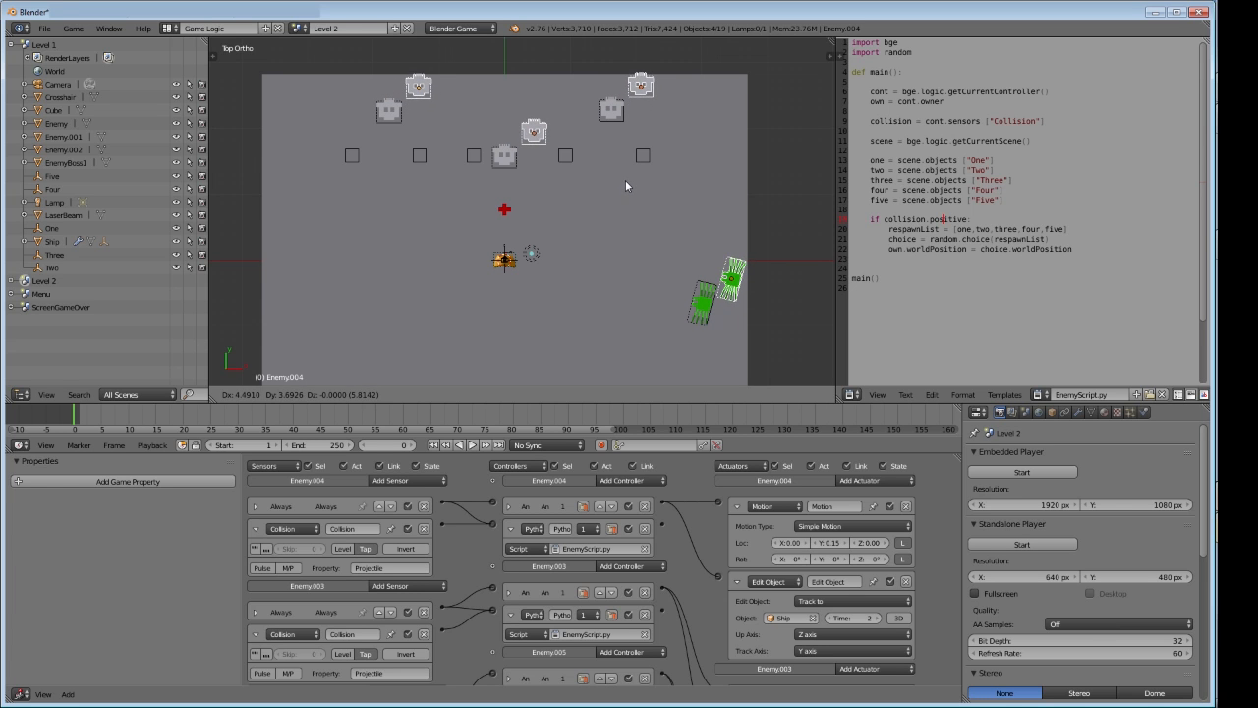
{"action": "left_click", "coordinate": [626, 181]}
{"action": "key", "text": "a"}
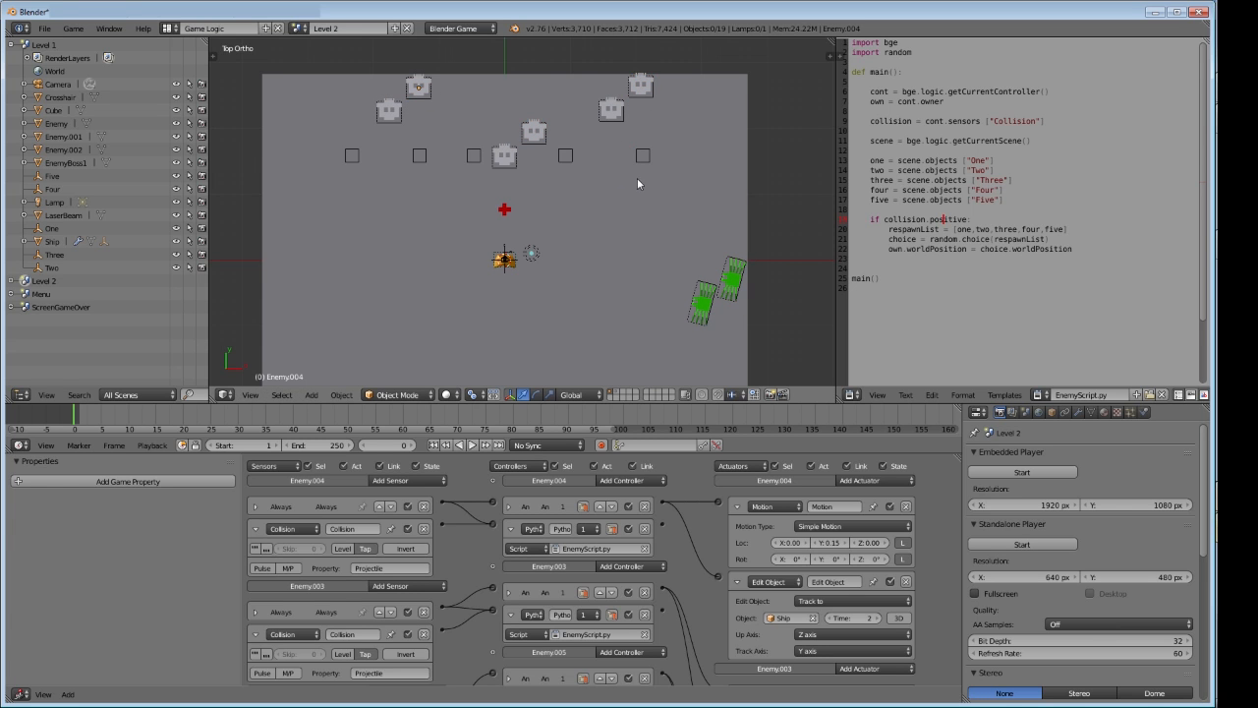
Delete the original spider boss and three original enemies from Level 2, leaving only their duplicates
{"action": "right_click", "coordinate": [703, 308]}
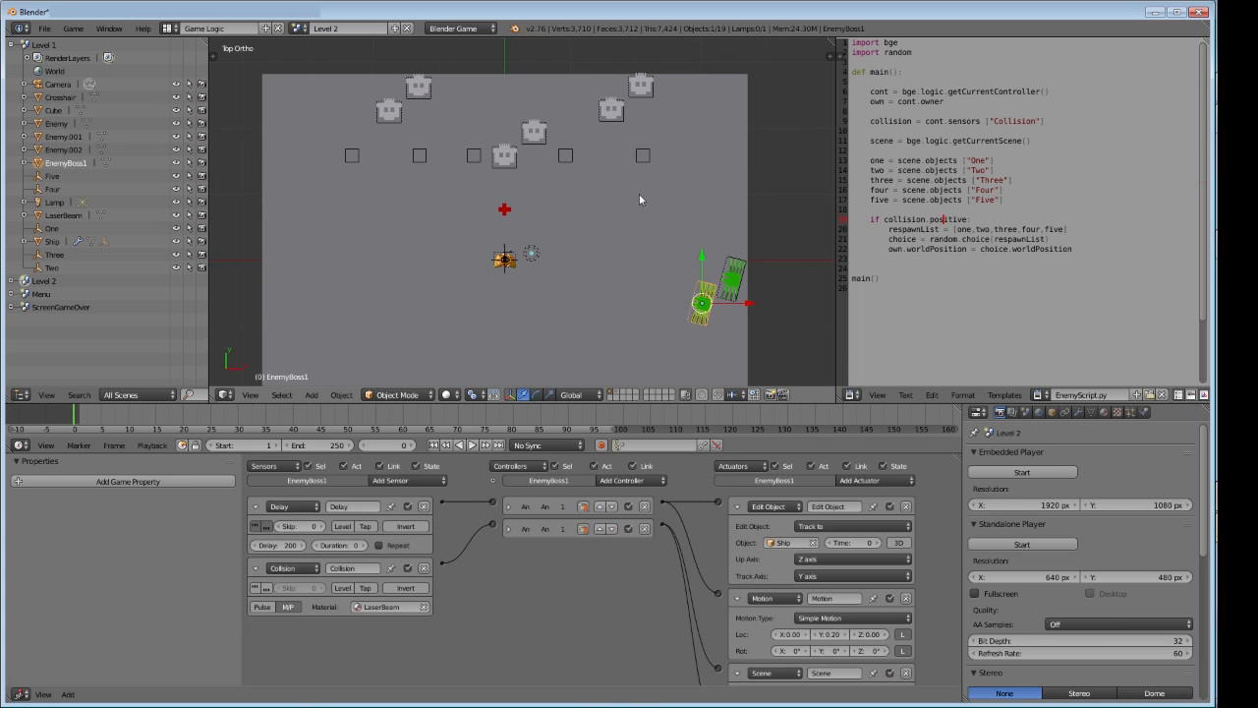
{"action": "right_click", "coordinate": [616, 111], "text": "shift"}
{"action": "right_click", "coordinate": [508, 157], "text": "shift"}
{"action": "right_click", "coordinate": [386, 110], "text": "shift"}
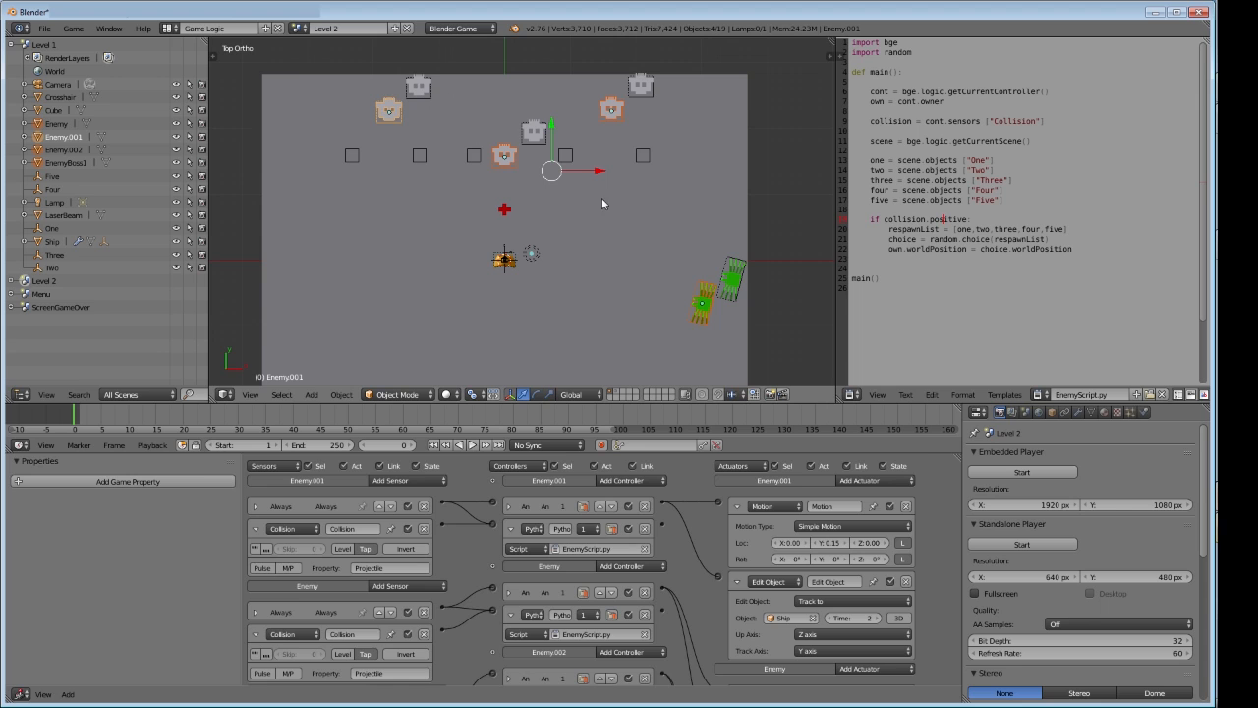
{"action": "key", "text": "x"}
{"action": "left_click", "coordinate": [603, 203]}
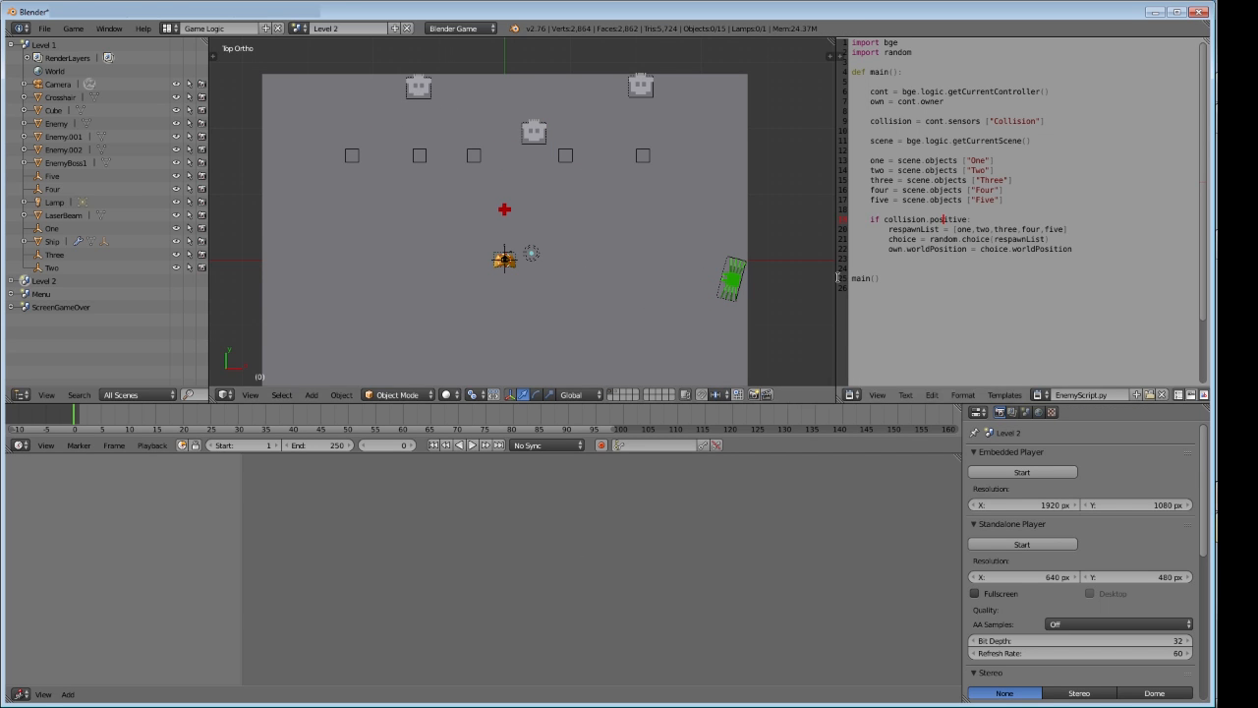
Show the object properties of the duplicated spider boss in Level 2, and switch back to the Level 1 scene to compare the original
{"action": "right_click", "coordinate": [737, 287]}
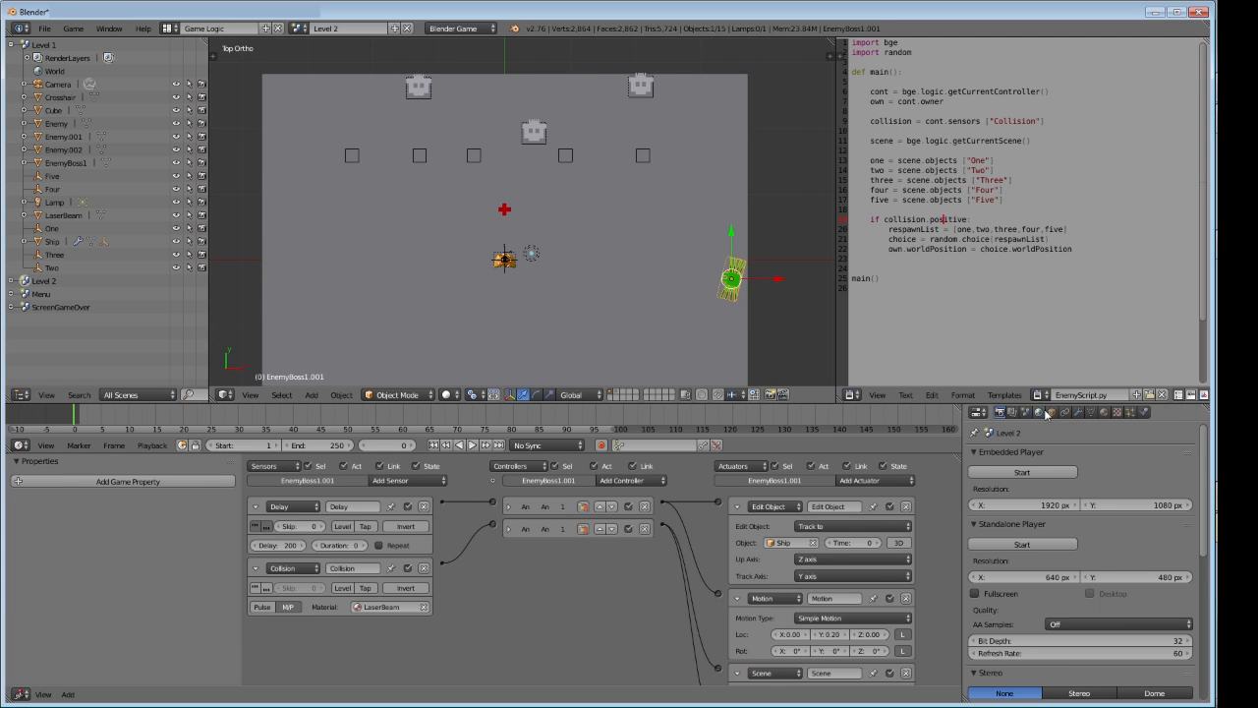
{"action": "left_click", "coordinate": [1053, 413]}
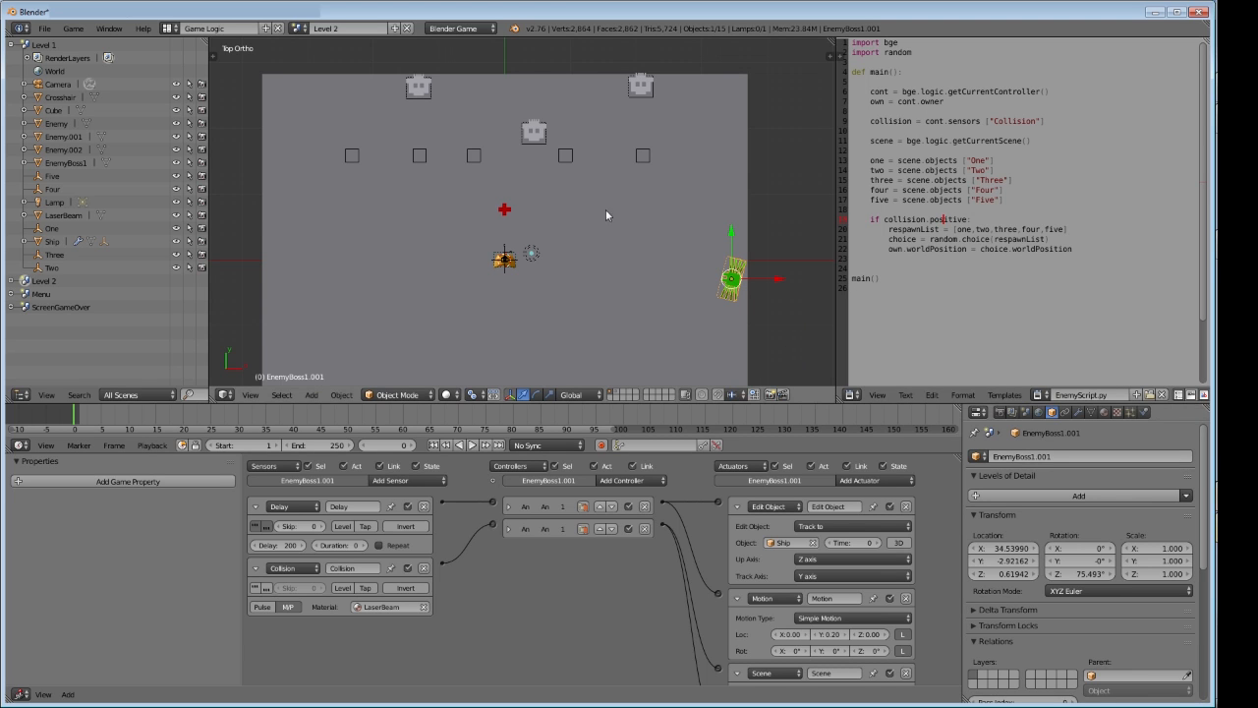
{"action": "left_click", "coordinate": [300, 29]}
{"action": "left_click", "coordinate": [311, 49]}
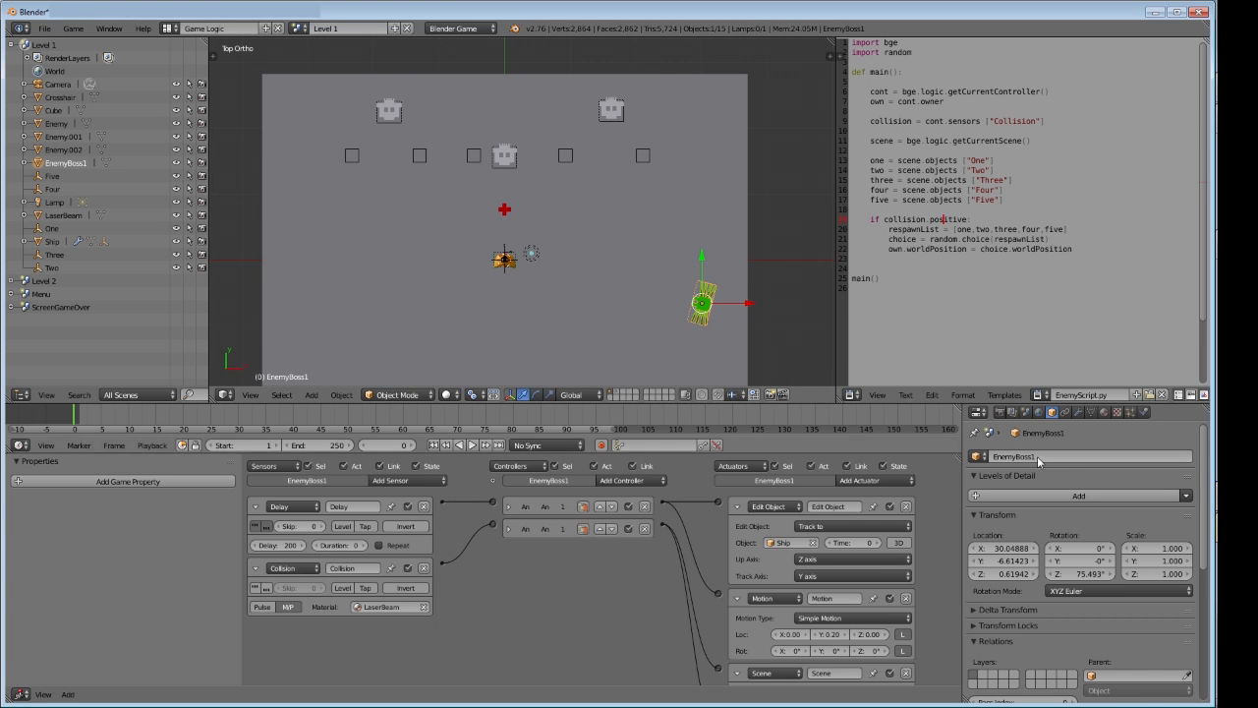
Return to the Level 2 scene and rename the duplicated spider boss as EnemyBoss2
{"action": "left_click", "coordinate": [300, 29]}
{"action": "left_click", "coordinate": [313, 61]}
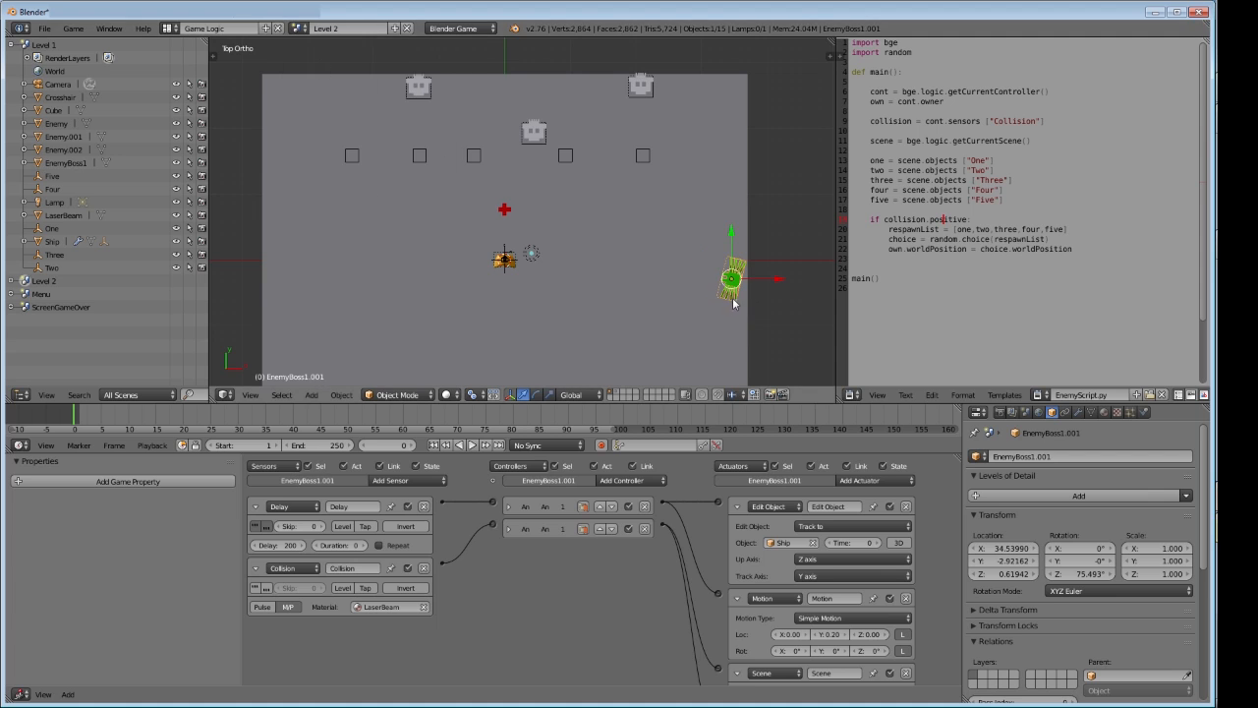
{"action": "left_click", "coordinate": [1067, 455]}
{"action": "key", "text": "BackSpace"}
{"action": "type", "text": "EnemyBoss2"}
{"action": "key", "text": "Return"}
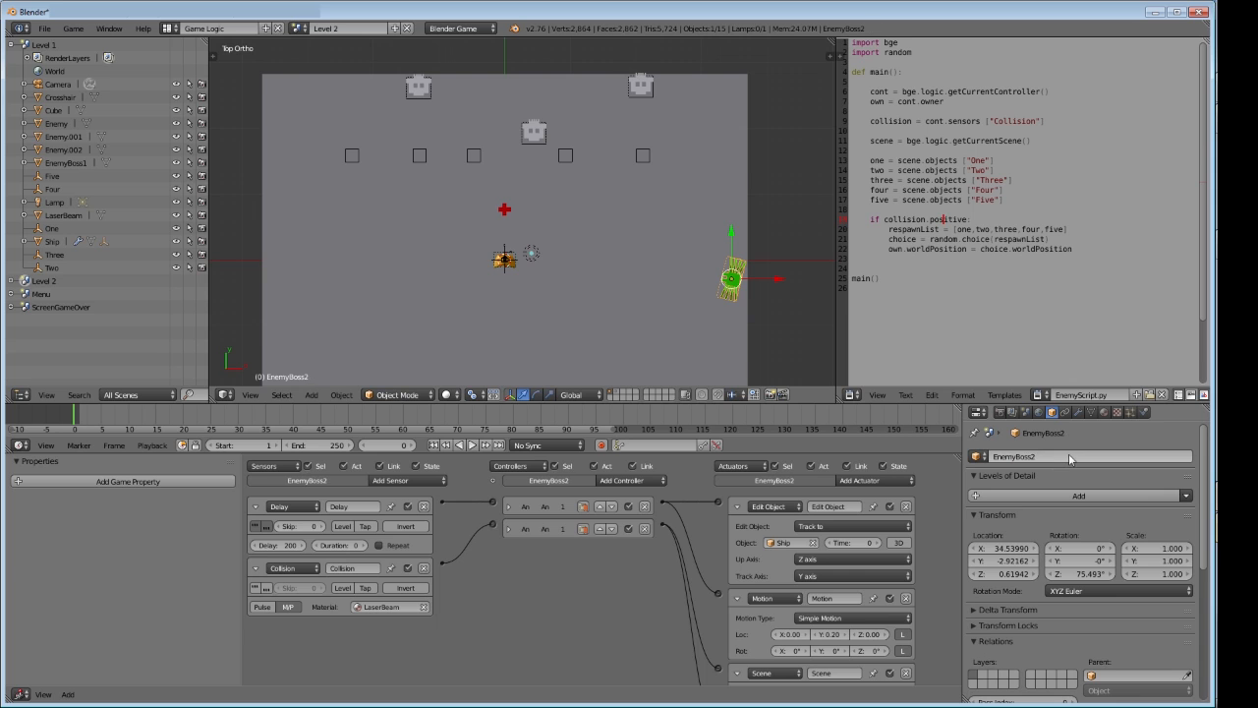
Move the three Level 2 enemies together by about -3.3 units in X and -1.4 units in Y
{"action": "right_click", "coordinate": [536, 132]}
{"action": "right_click", "coordinate": [429, 92], "text": "shift"}
{"action": "right_click", "coordinate": [640, 88], "text": "shift"}
{"action": "key", "text": "g"}
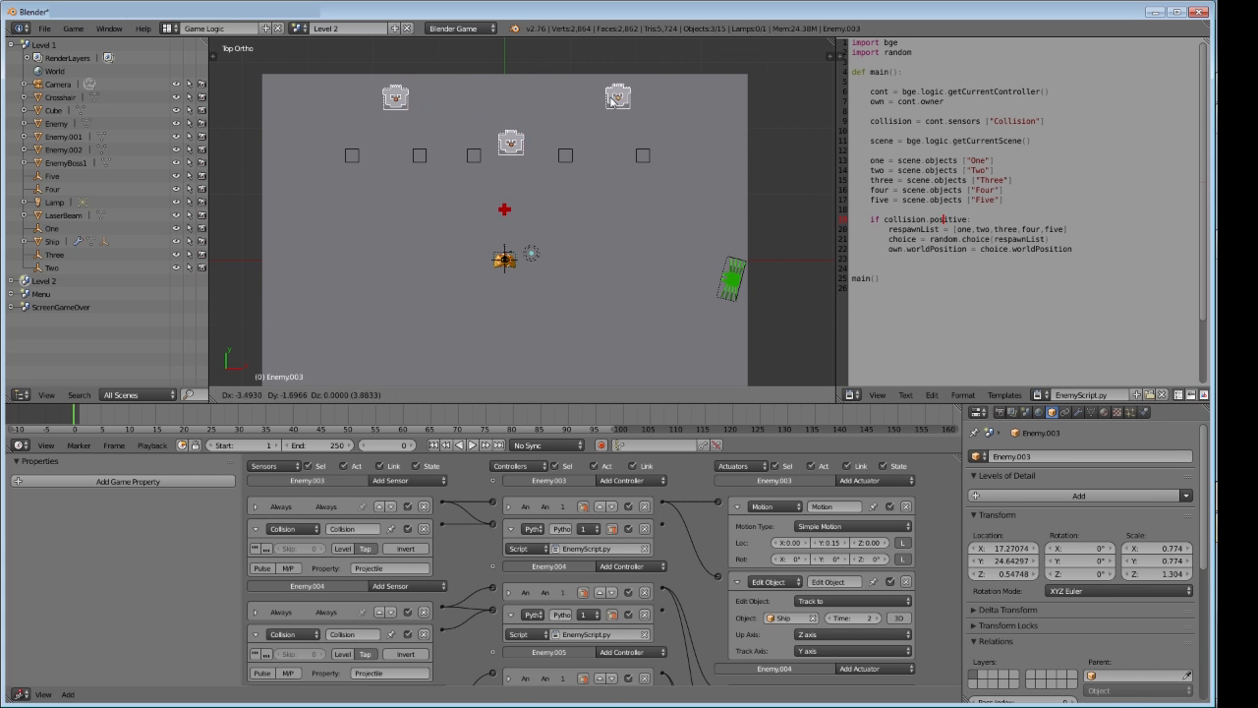
{"action": "left_click", "coordinate": [707, 83]}
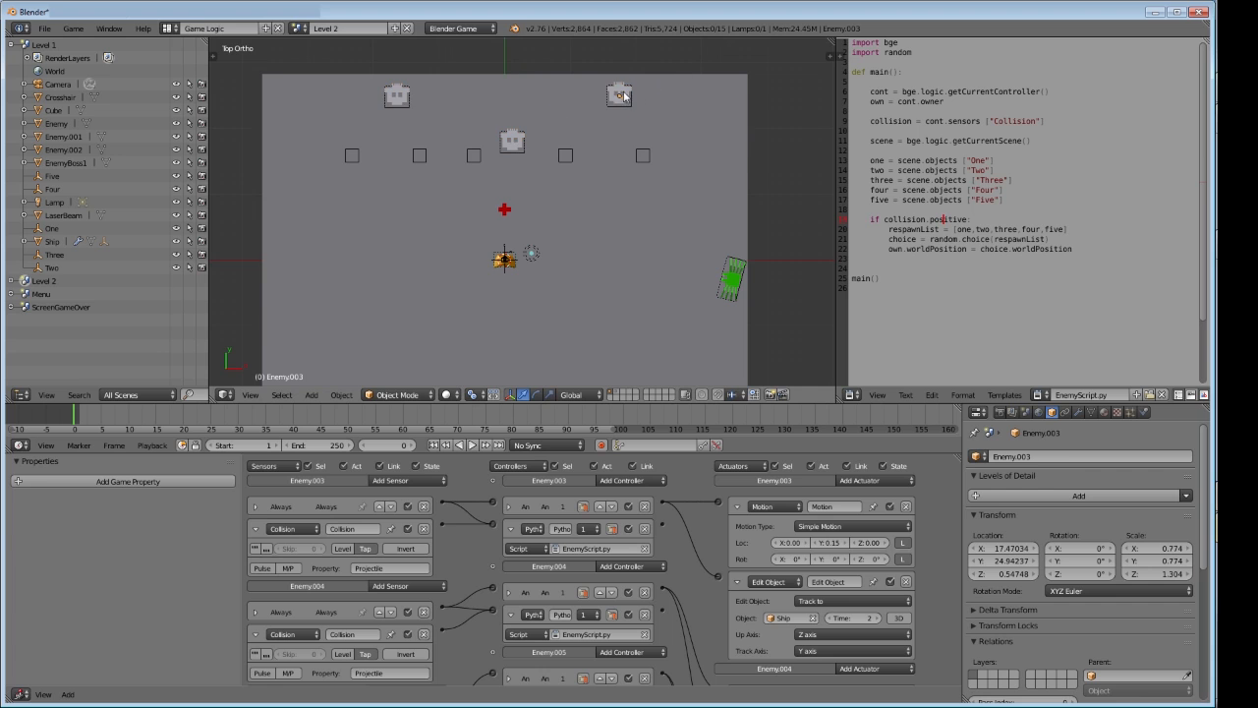
Compare the object names and logic bricks of the Level 2 enemies with those of the three Level 1 enemies
{"action": "right_click", "coordinate": [517, 144]}
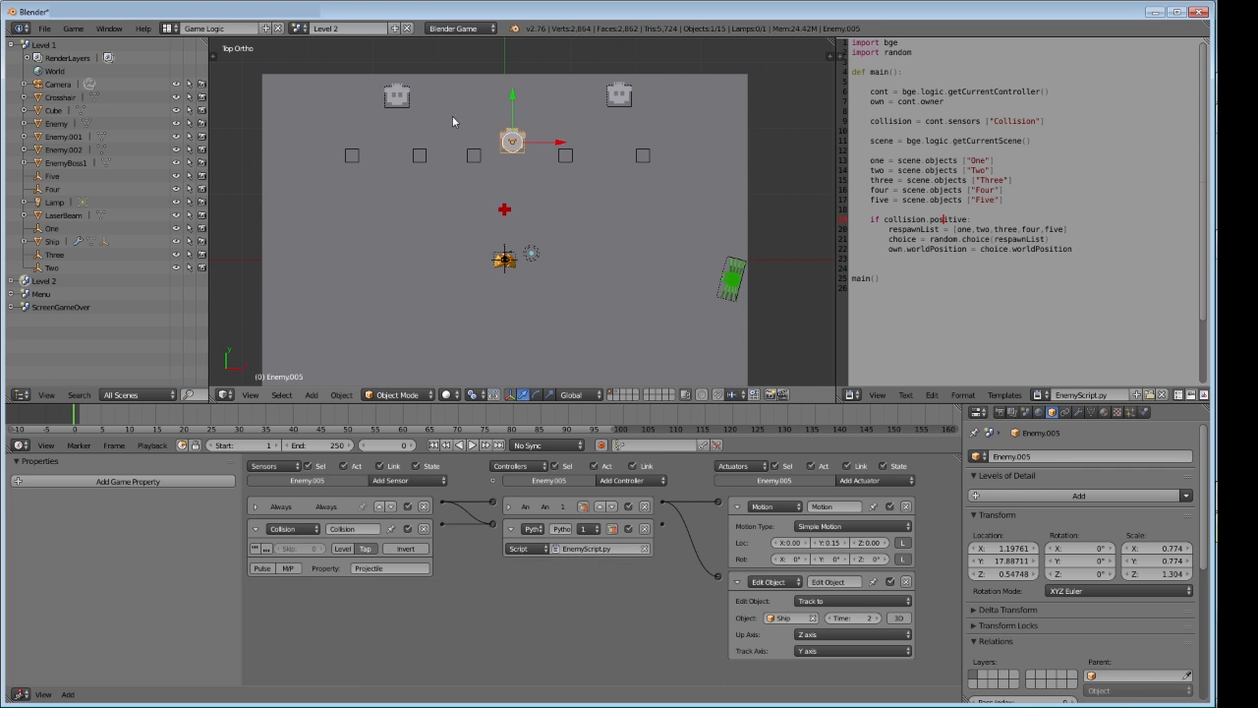
{"action": "right_click", "coordinate": [401, 100]}
{"action": "left_click", "coordinate": [301, 27]}
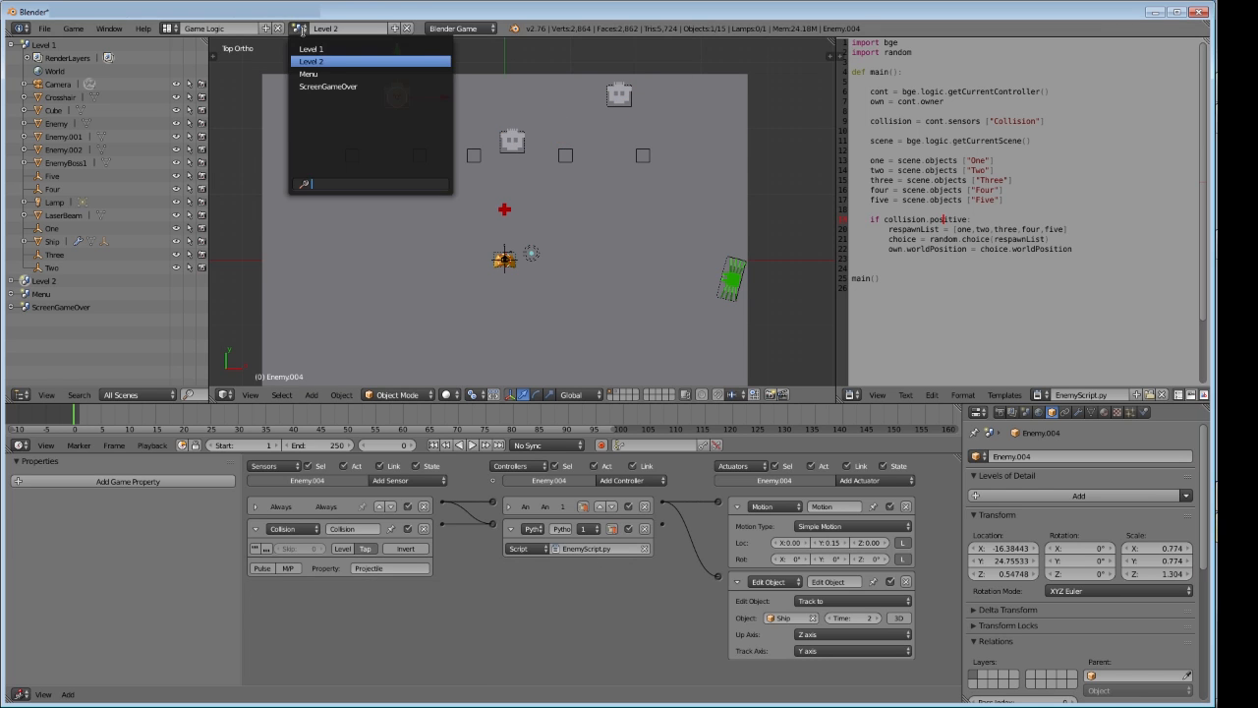
{"action": "left_click", "coordinate": [325, 51]}
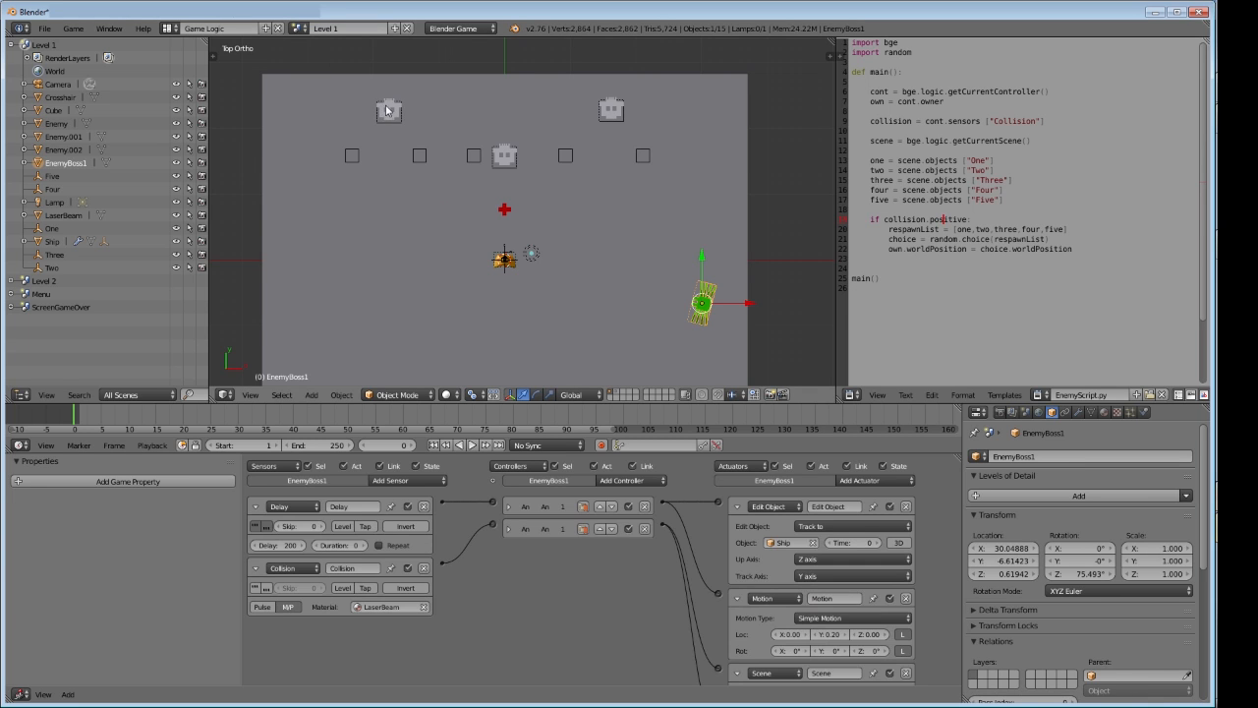
{"action": "right_click", "coordinate": [387, 111]}
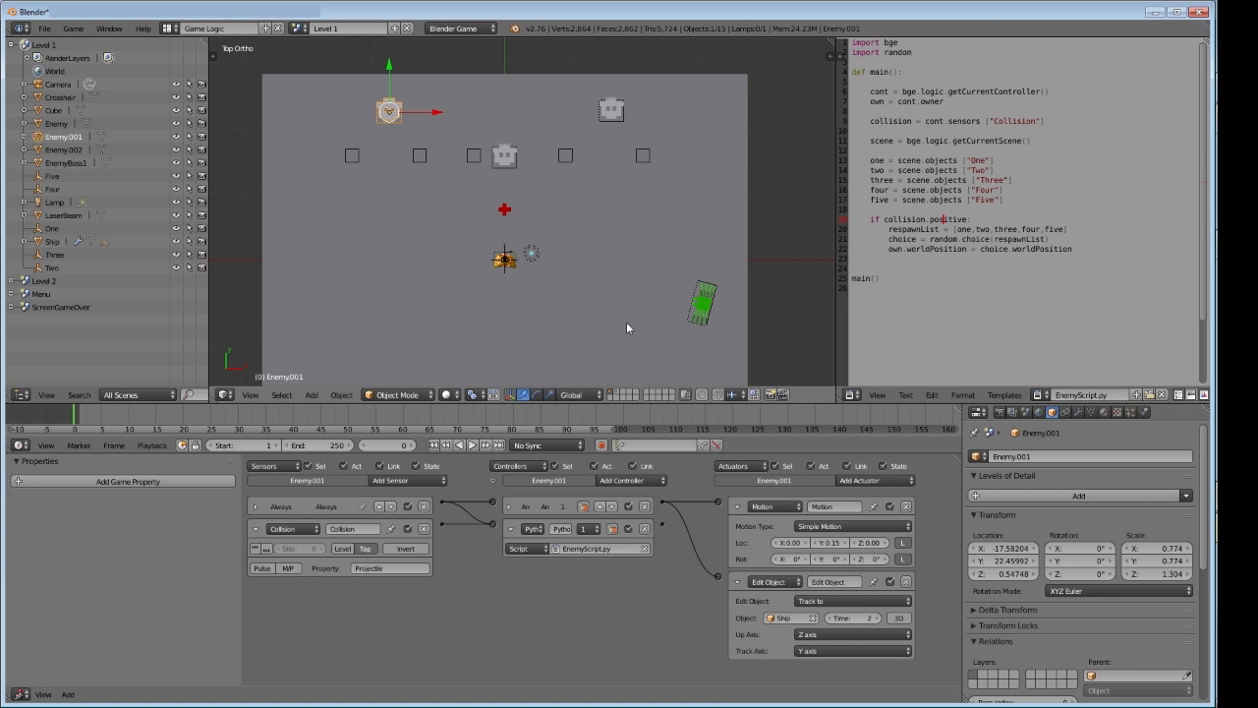
{"action": "right_click", "coordinate": [506, 160]}
{"action": "right_click", "coordinate": [610, 110]}
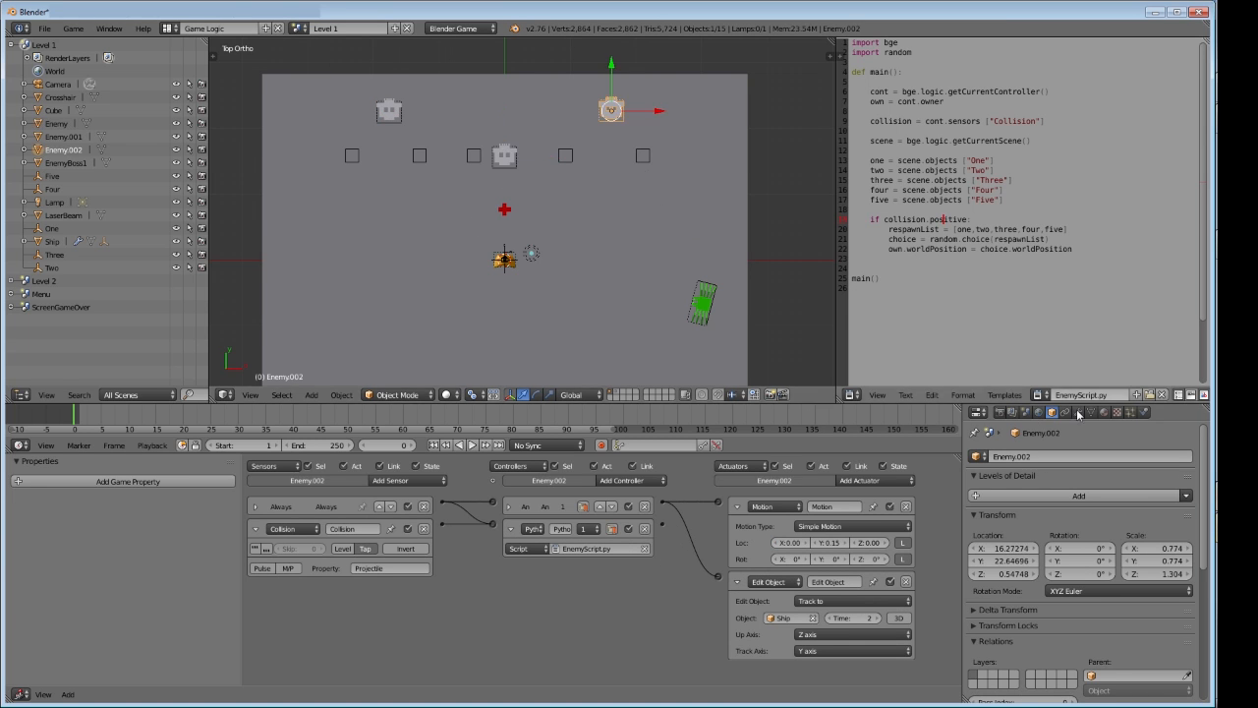
Test Level 2 in the standalone player, steering the ship and shooting at the enemies, and exit the game
{"action": "left_click", "coordinate": [297, 27]}
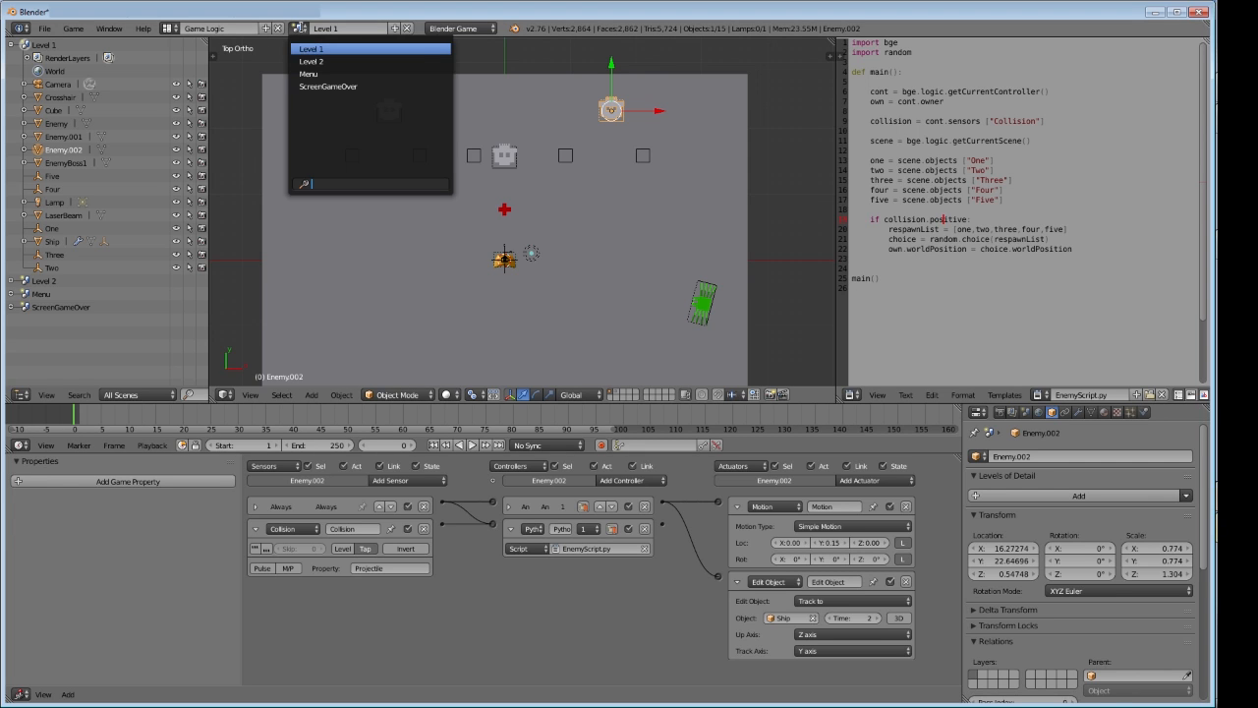
{"action": "left_click", "coordinate": [320, 61]}
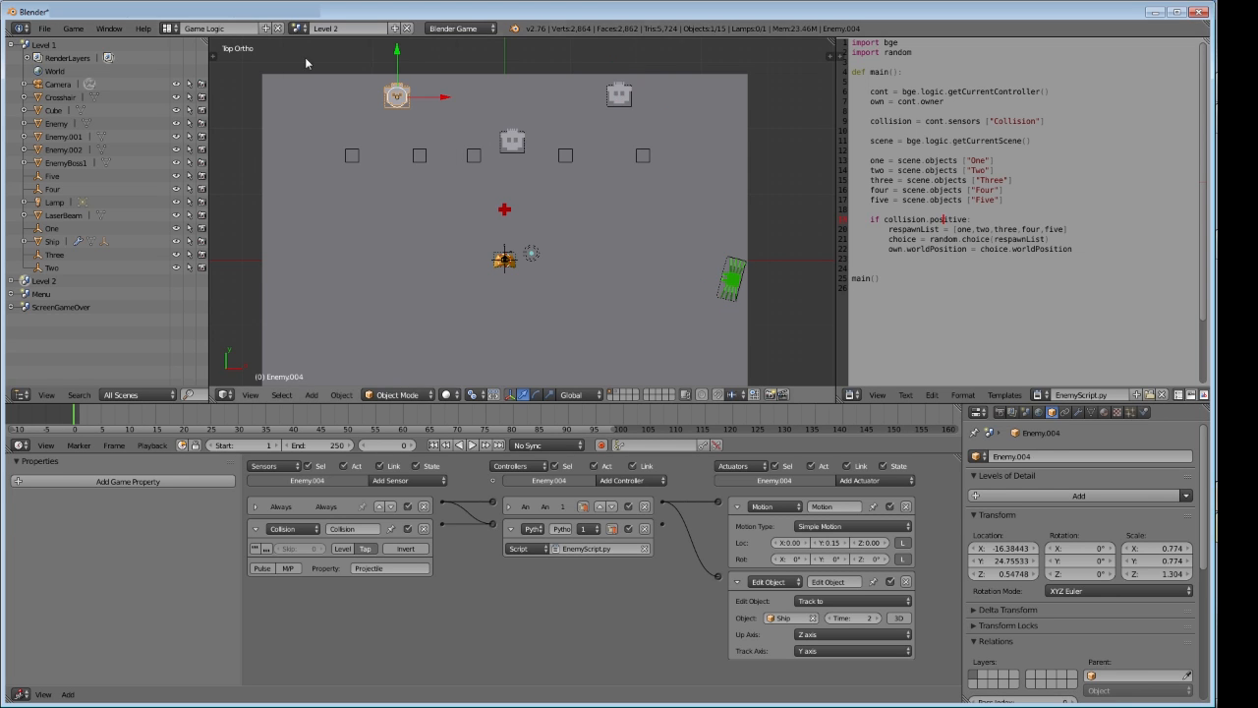
{"action": "left_click", "coordinate": [1000, 412]}
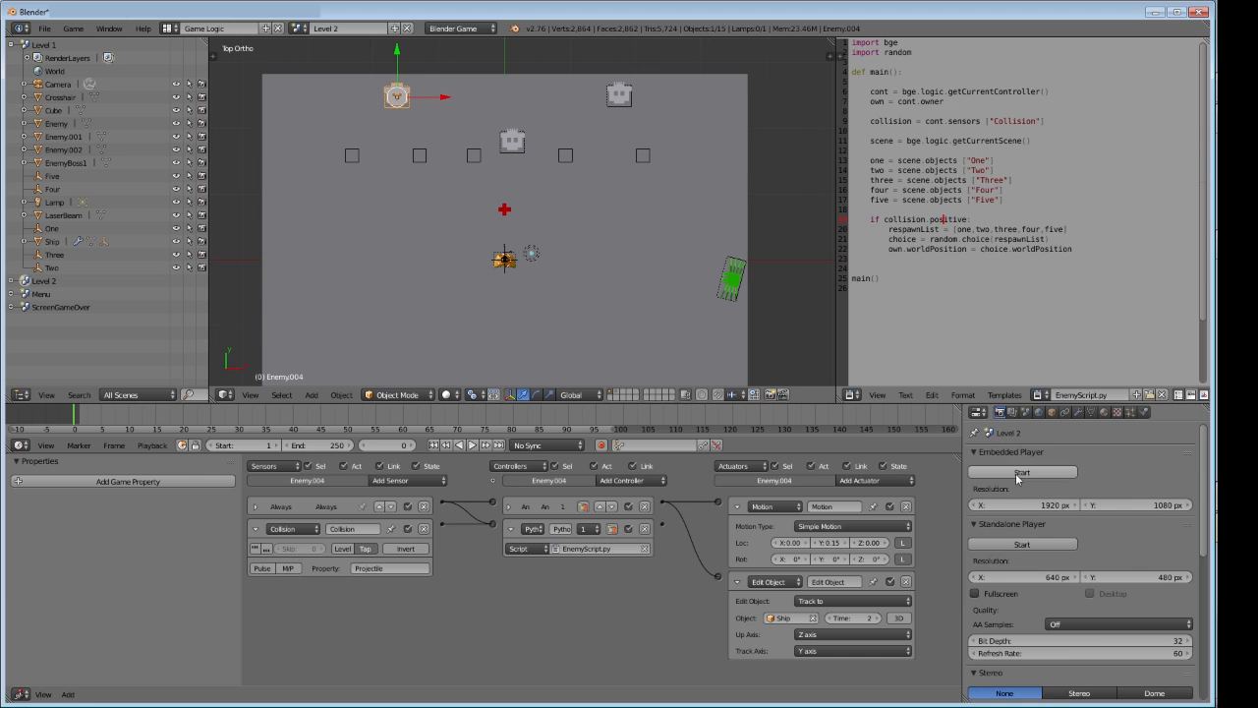
{"action": "left_click", "coordinate": [1017, 544]}
{"action": "key", "text": "a"}
{"action": "key", "text": "space"}
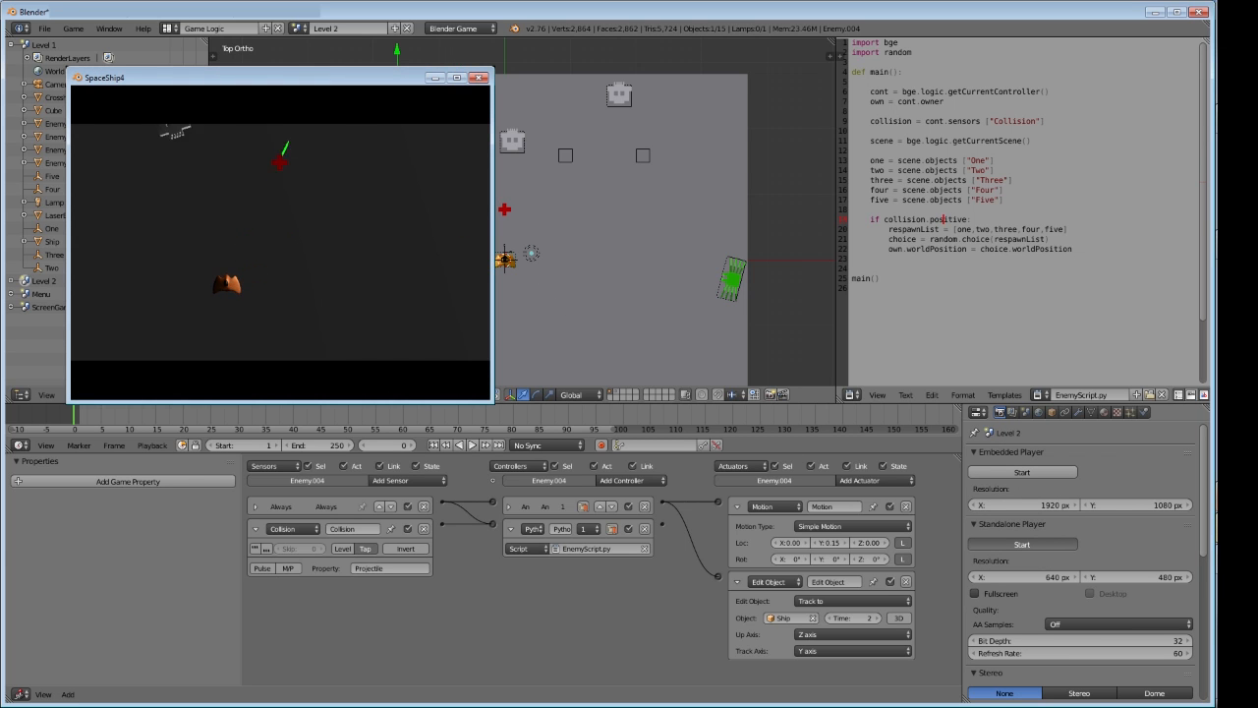
{"action": "key", "text": "d"}
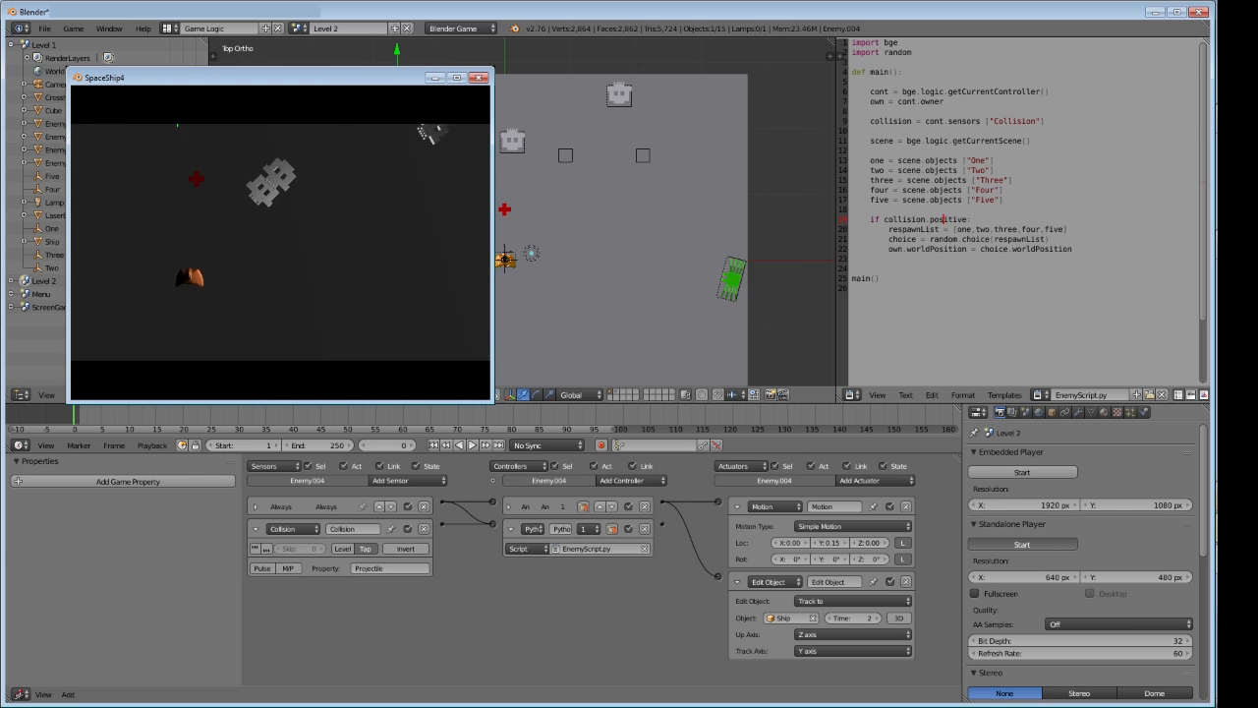
{"action": "left_click", "coordinate": [286, 193]}
{"action": "key", "text": "w"}
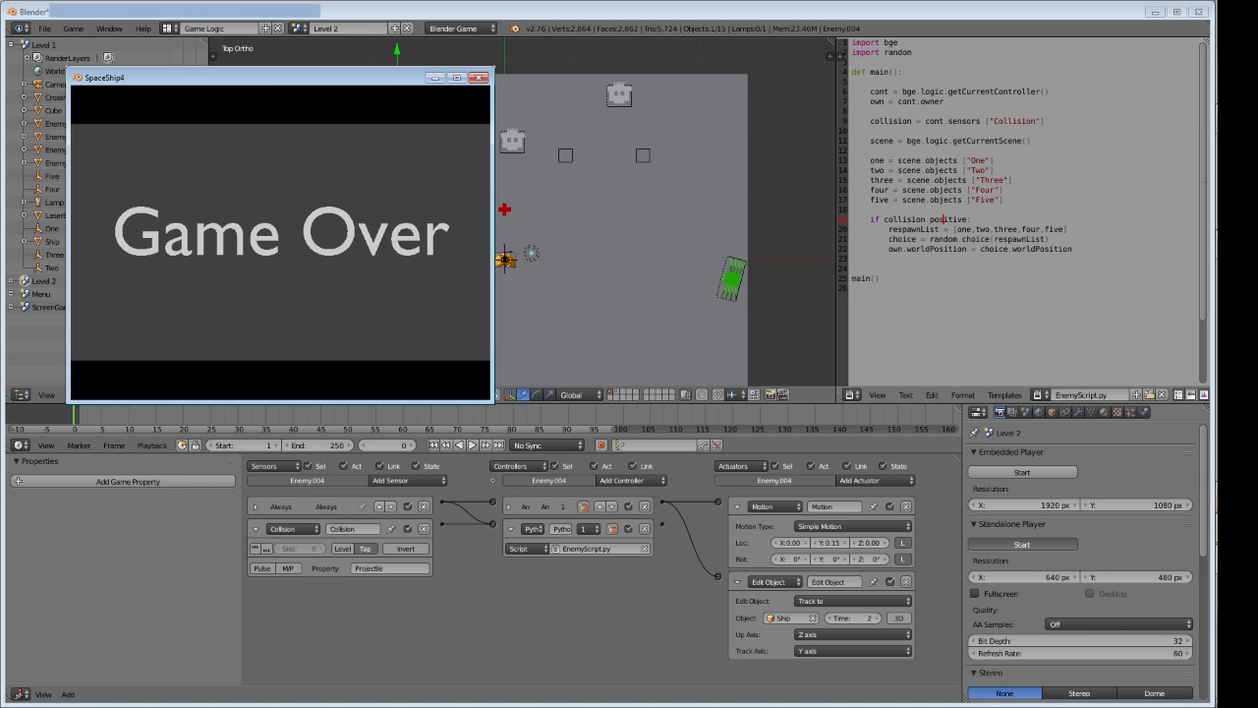
{"action": "key", "text": "Escape"}
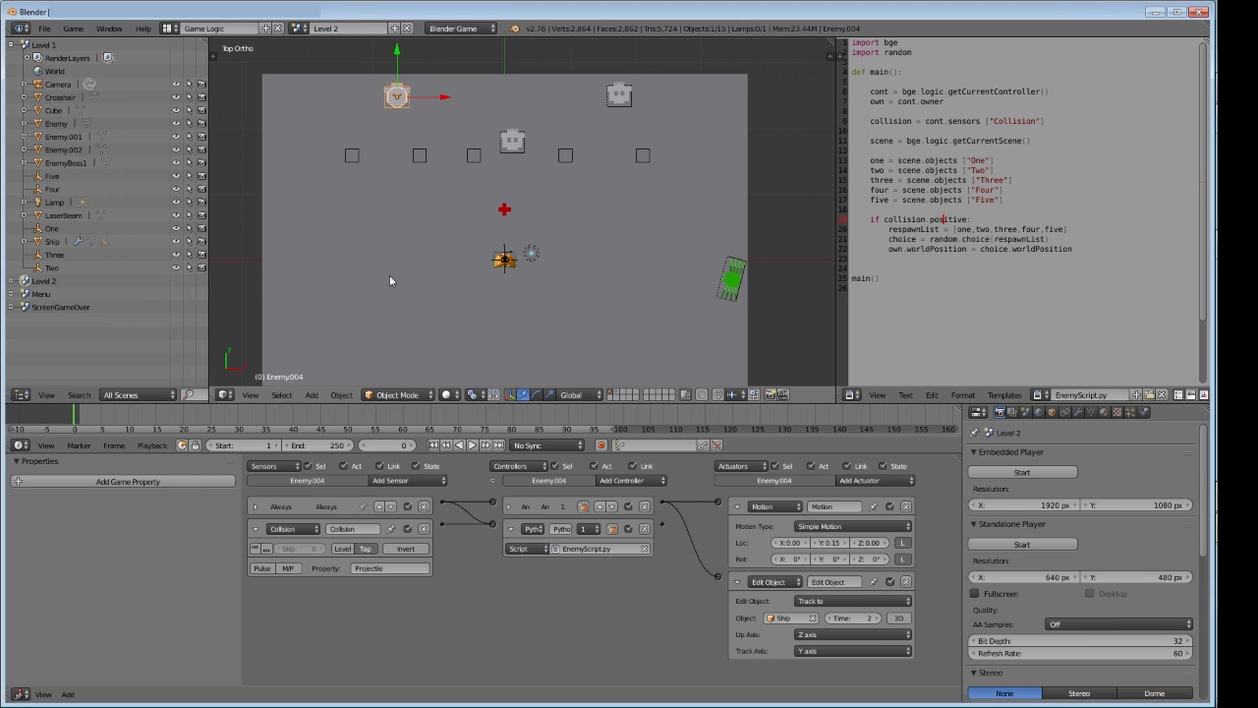
Examine the logic bricks of the ship and the enemies in Level 2
{"action": "left_click", "coordinate": [503, 259]}
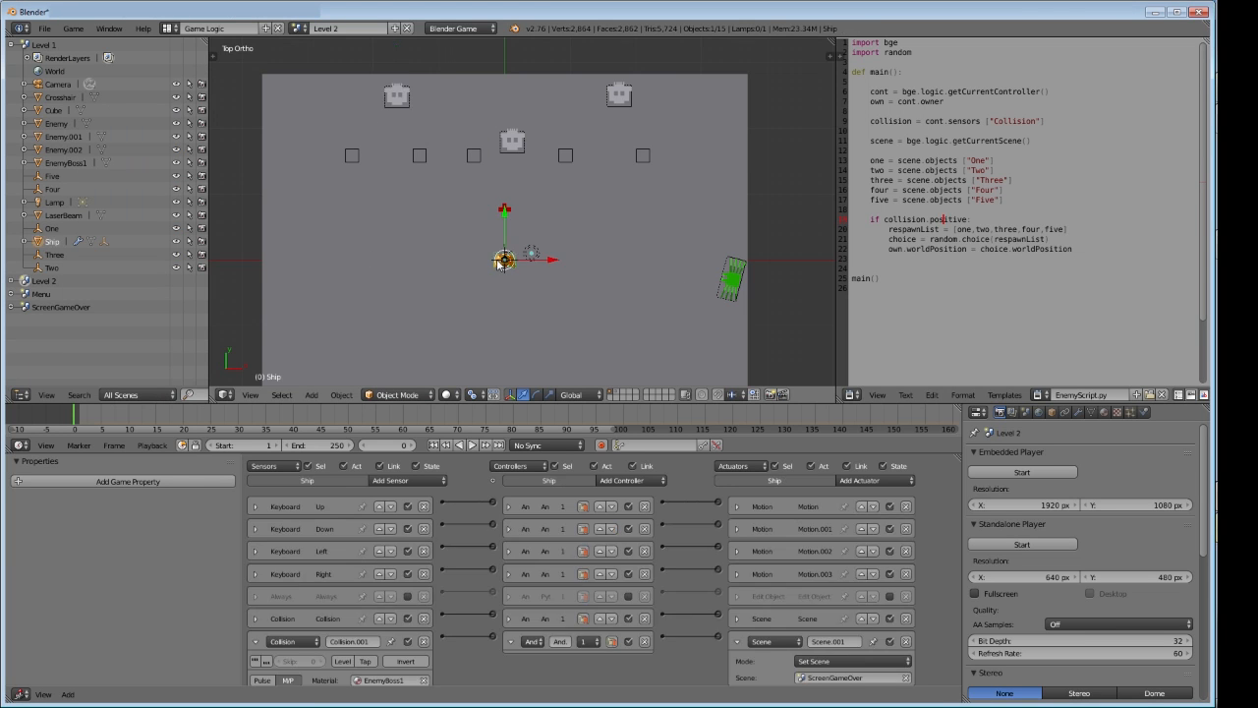
{"action": "left_click", "coordinate": [510, 143]}
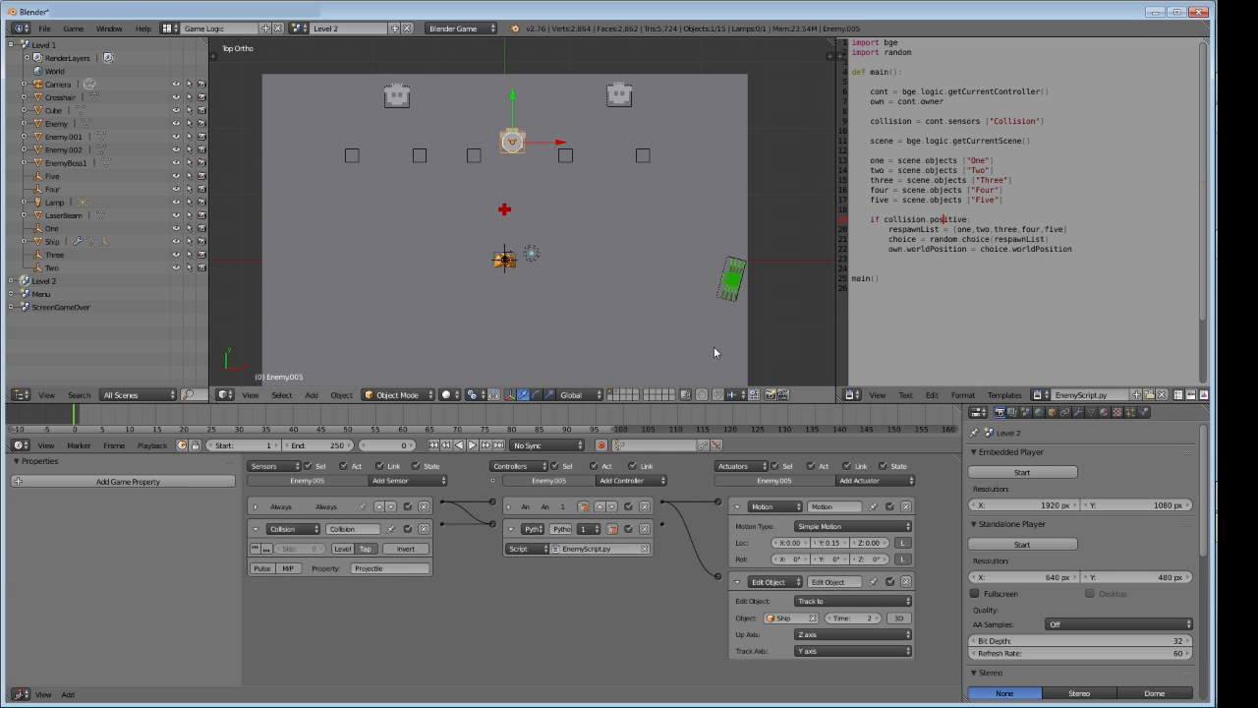
{"action": "right_click", "coordinate": [733, 284]}
{"action": "scroll", "coordinate": [592, 608], "scroll_direction": "down", "scroll_amount": 1}
{"action": "scroll", "coordinate": [594, 609], "scroll_direction": "down", "scroll_amount": 1}
{"action": "scroll", "coordinate": [595, 608], "scroll_direction": "up", "scroll_amount": 1}
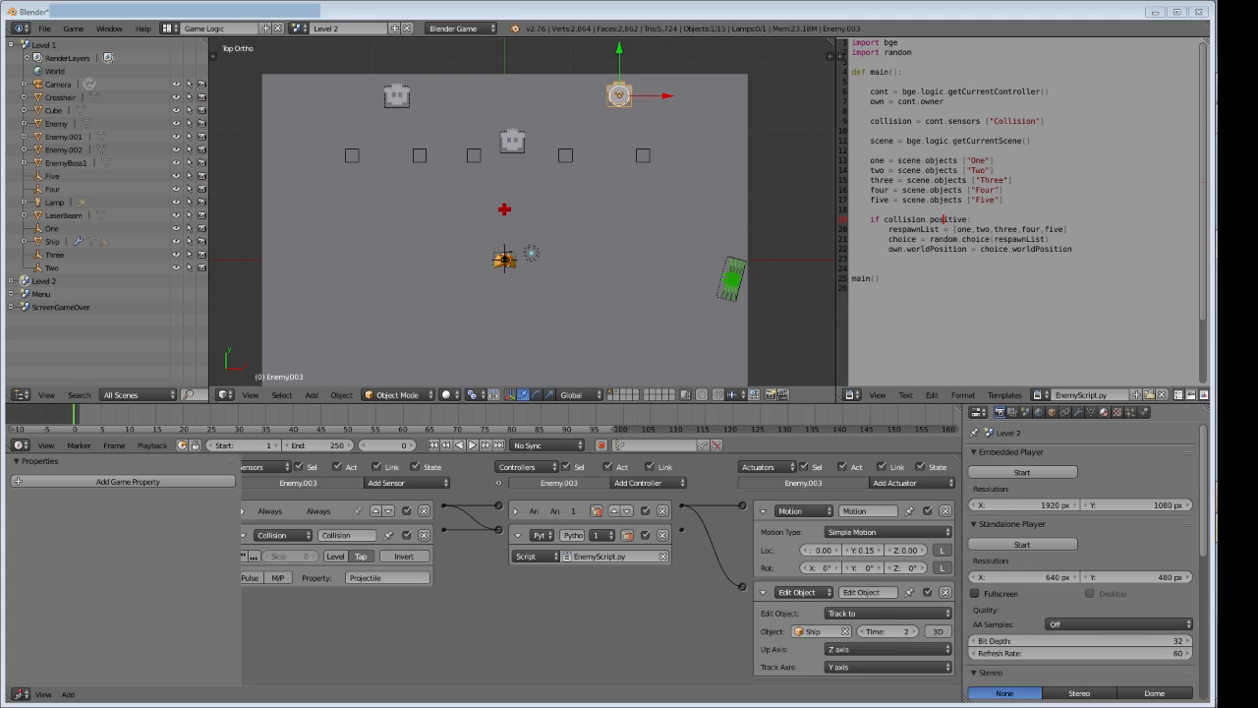
{"action": "right_click", "coordinate": [512, 143]}
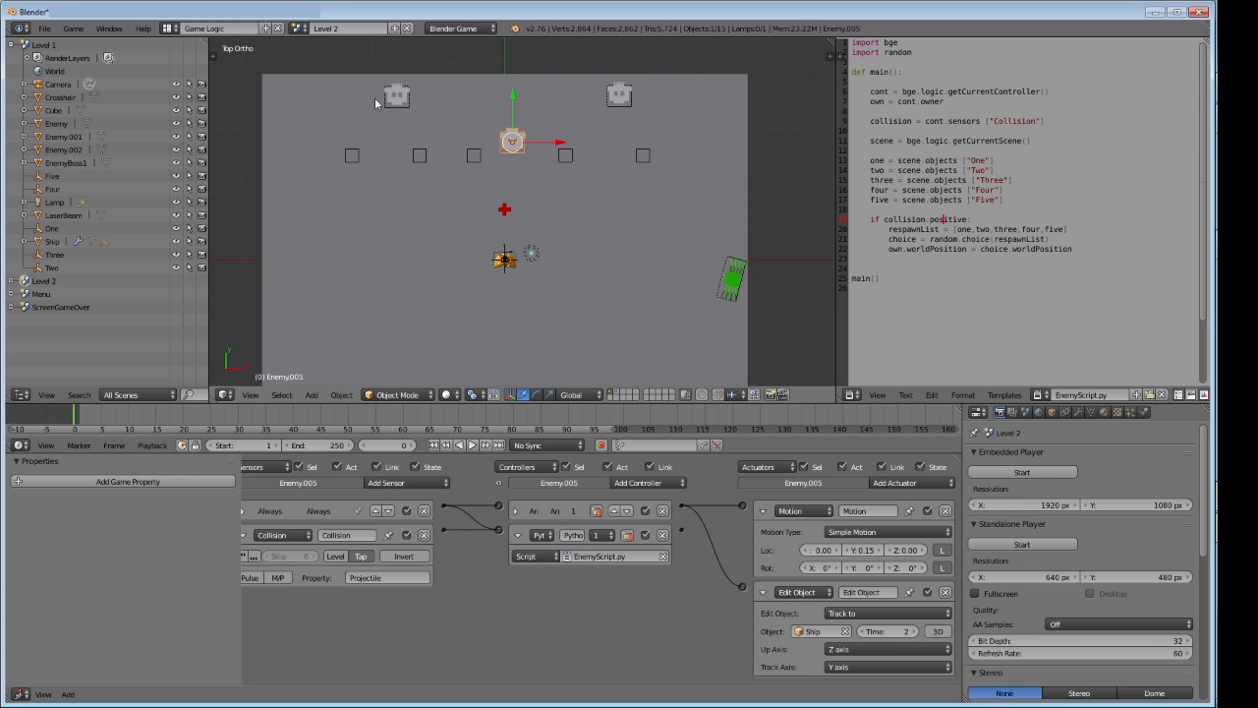
{"action": "right_click", "coordinate": [401, 99]}
Remove the SkullBlack material from the middle enemy in Level 2 and give it a new material
{"action": "right_click", "coordinate": [506, 145]}
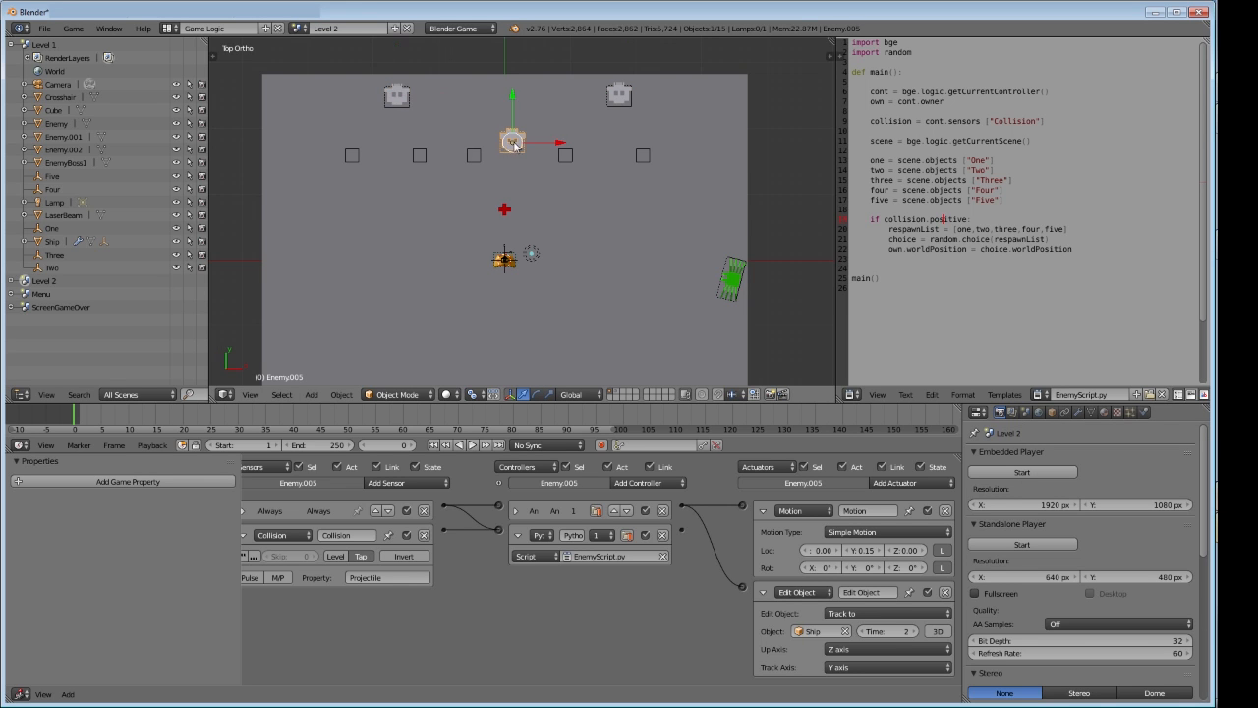
{"action": "left_click", "coordinate": [1105, 412]}
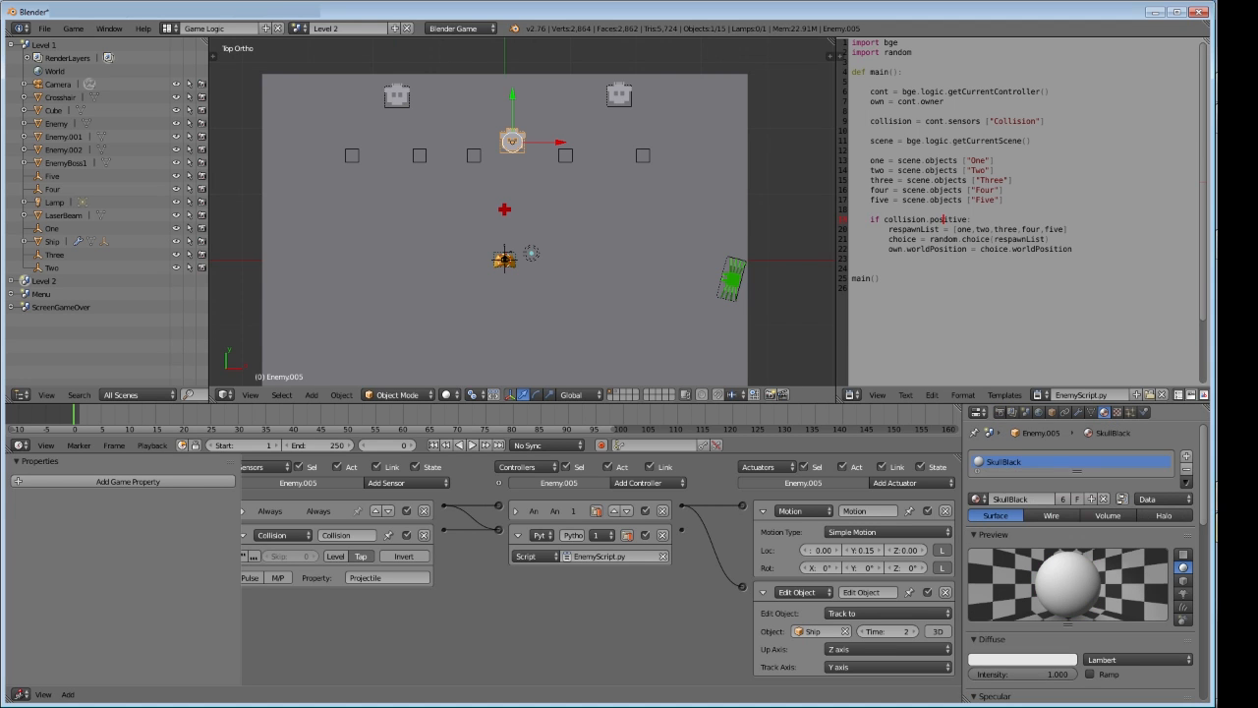
{"action": "left_click", "coordinate": [1188, 475]}
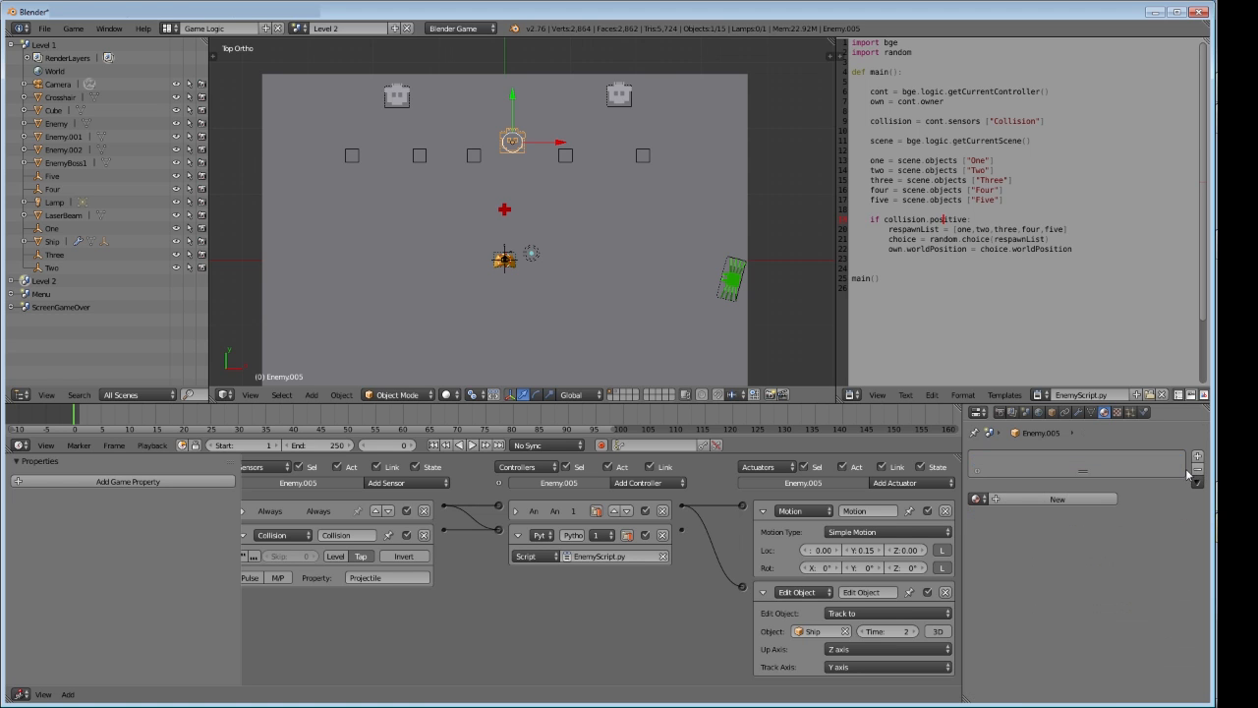
{"action": "scroll", "coordinate": [525, 164], "scroll_direction": "up", "scroll_amount": 5}
{"action": "middle_click_drag", "start_coordinate": [525, 163], "coordinate": [528, 252], "text": "shift"}
{"action": "scroll", "coordinate": [528, 253], "scroll_direction": "down", "scroll_amount": 2}
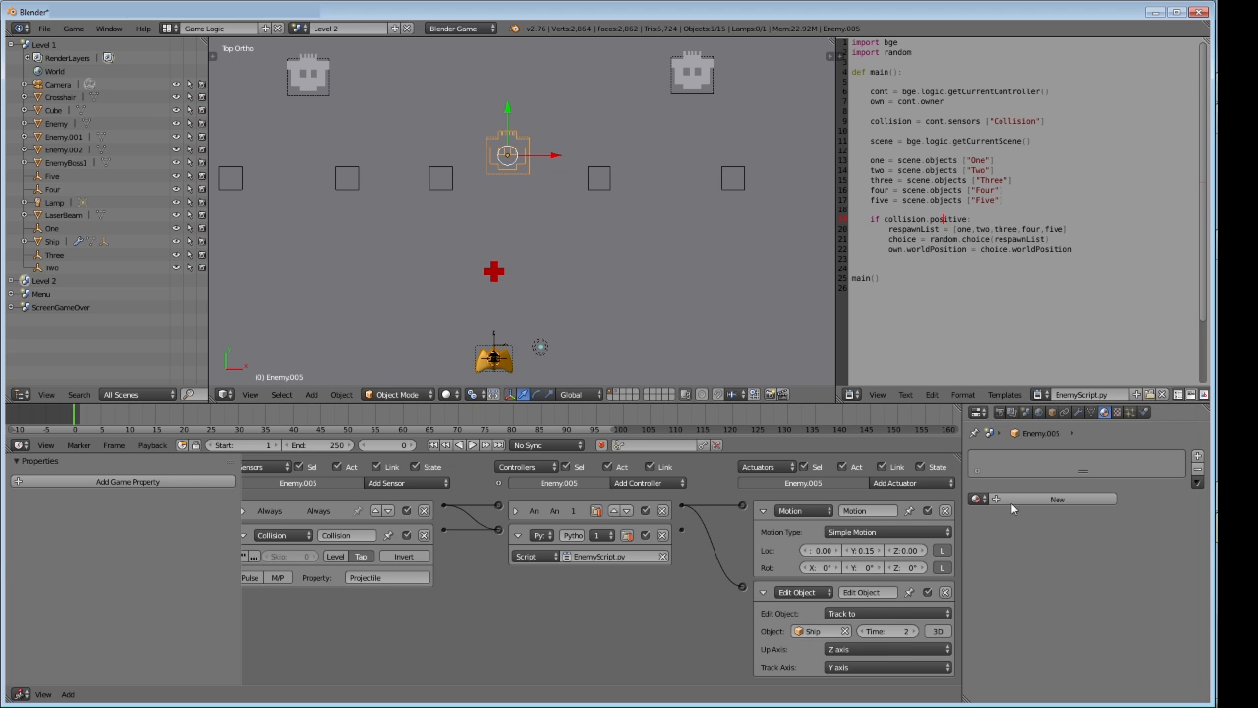
{"action": "left_click", "coordinate": [1048, 498]}
Set the new material's specular intensity to 0.2, diffuse intensity to 1.0 and diffuse colour to purple (R 0.390, G 0.000, B 0.800)
{"action": "scroll", "coordinate": [1040, 664], "scroll_direction": "down", "scroll_amount": 3}
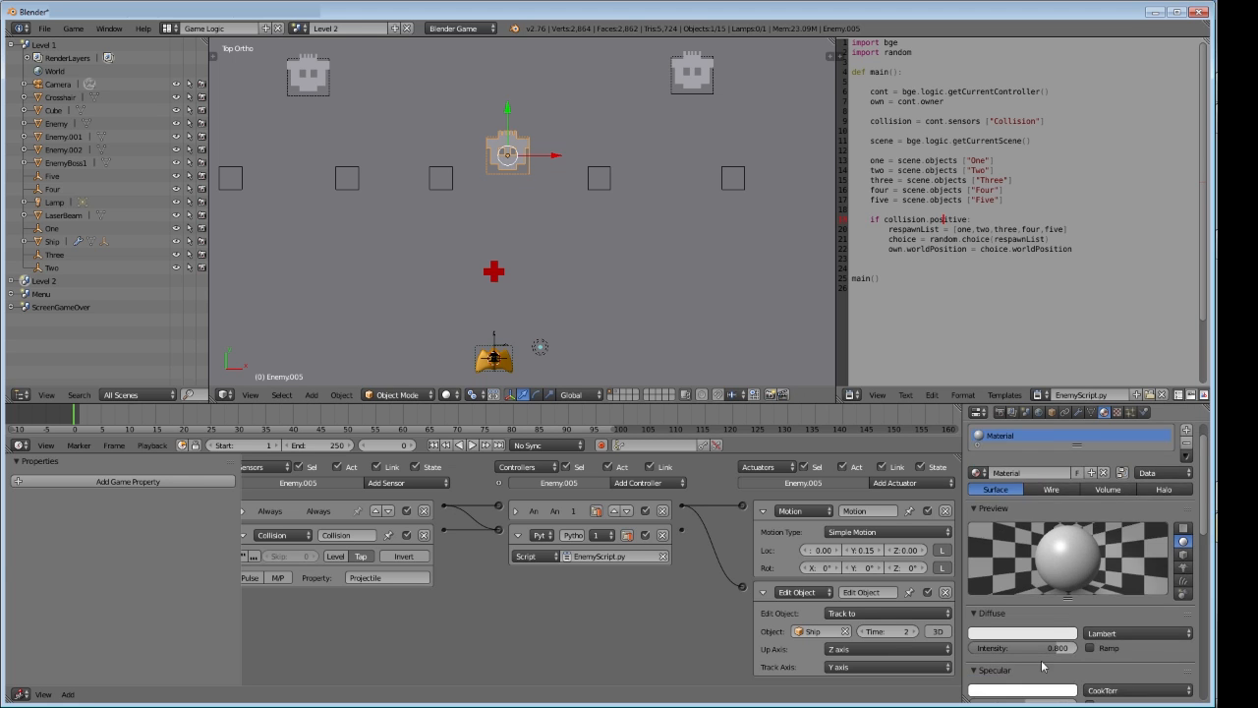
{"action": "left_click", "coordinate": [999, 651]}
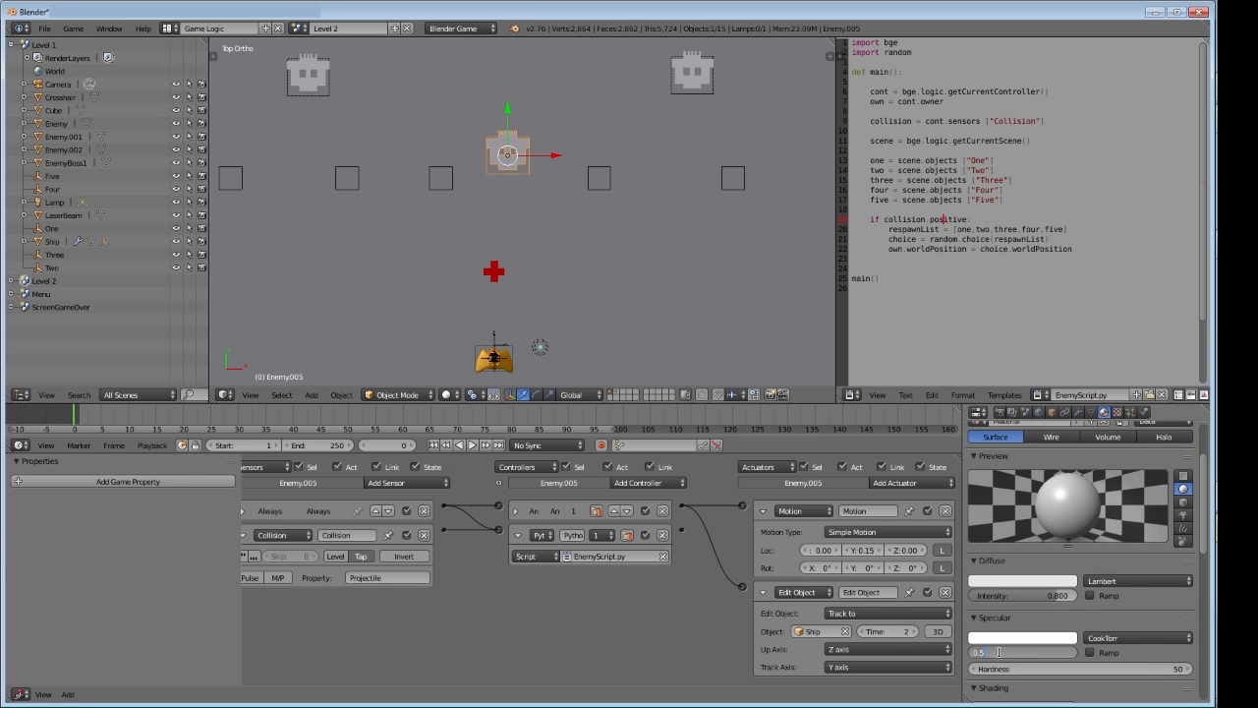
{"action": "type", "text": "0.2"}
{"action": "key", "text": "Return"}
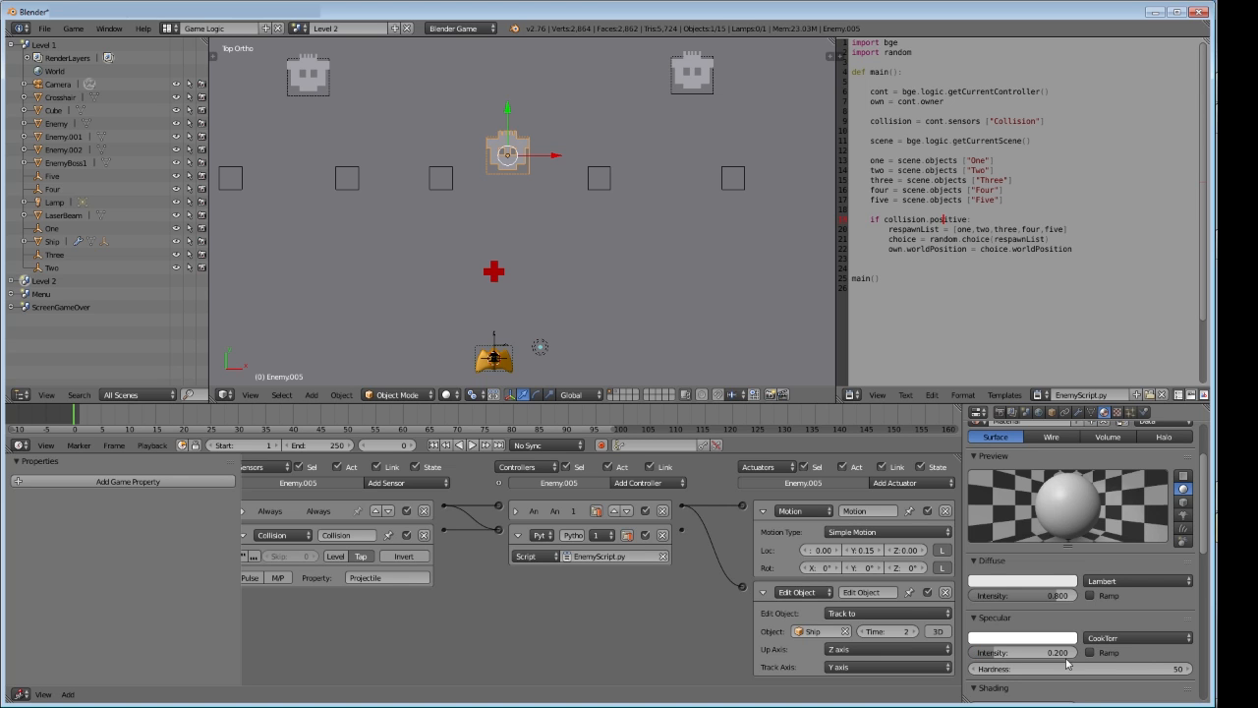
{"action": "left_click_drag", "start_coordinate": [1052, 596], "coordinate": [1077, 596]}
{"action": "left_click", "coordinate": [1054, 585]}
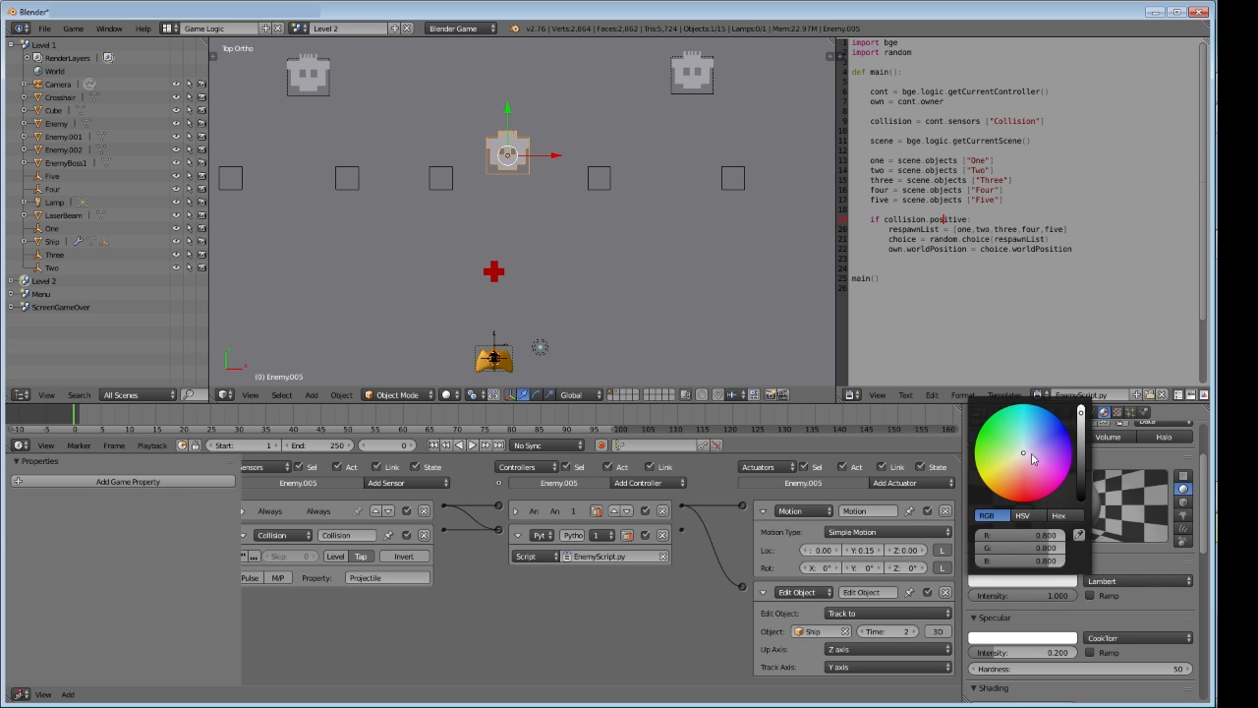
{"action": "mouse_move", "coordinate": [1033, 458]}
{"action": "left_mouse_down"}
{"action": "mouse_move", "coordinate": [1044, 448]}
{"action": "mouse_move", "coordinate": [1072, 465]}
{"action": "left_mouse_up"}
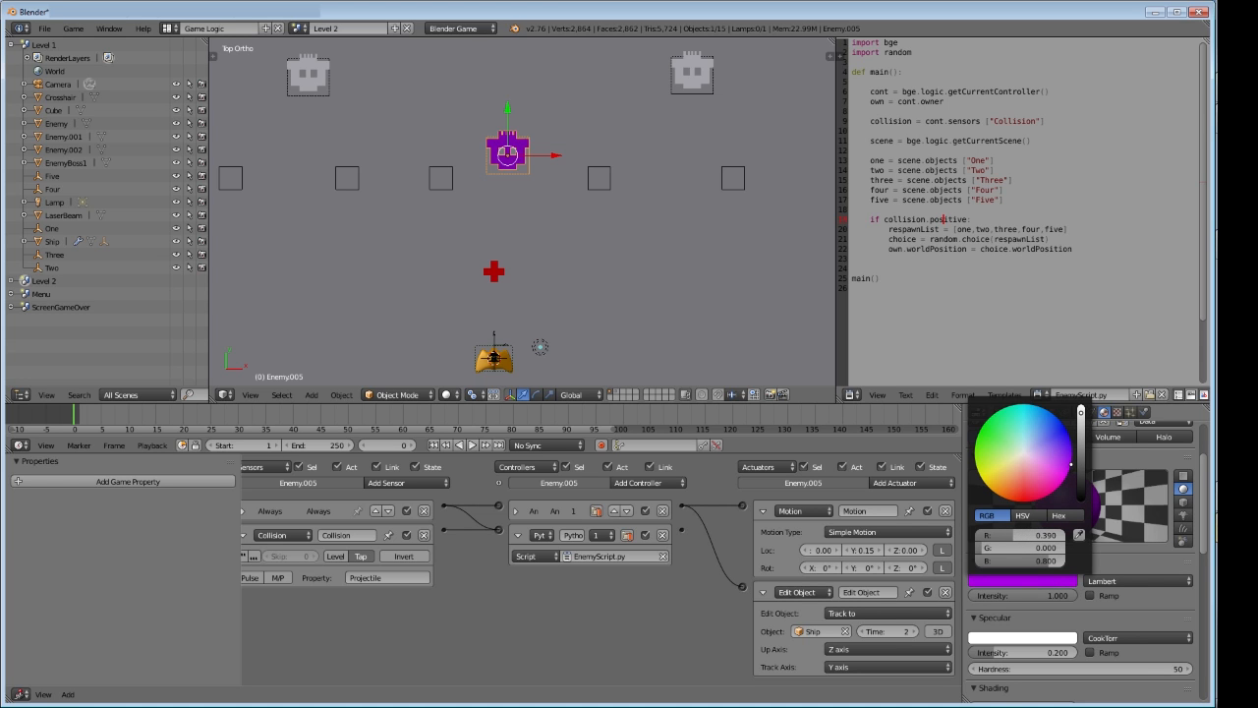
Rename the middle enemy's purple material as Enemy2
{"action": "scroll", "coordinate": [1044, 493], "scroll_direction": "up", "scroll_amount": 3}
{"action": "left_click", "coordinate": [1044, 498]}
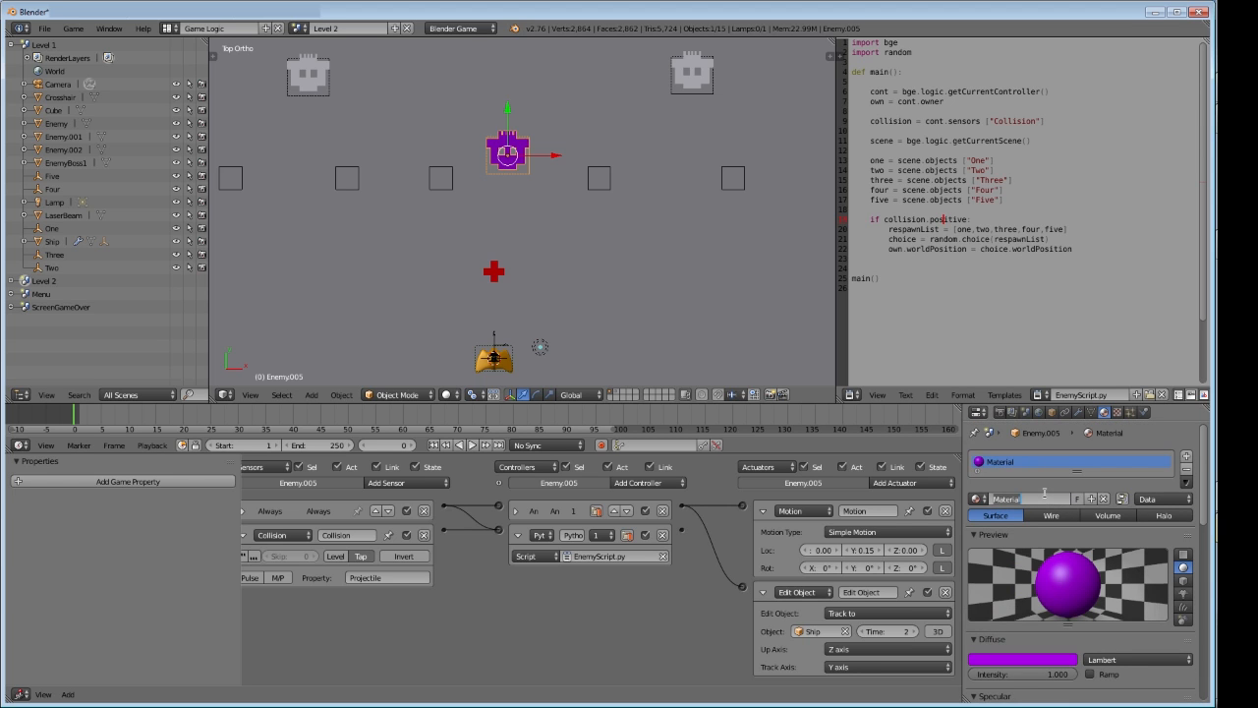
{"action": "type", "text": "Enemy2"}
{"action": "key", "text": "Return"}
Assign the existing Enemy2 material to the upper-right enemy in place of SkullBlack
{"action": "right_click", "coordinate": [697, 84]}
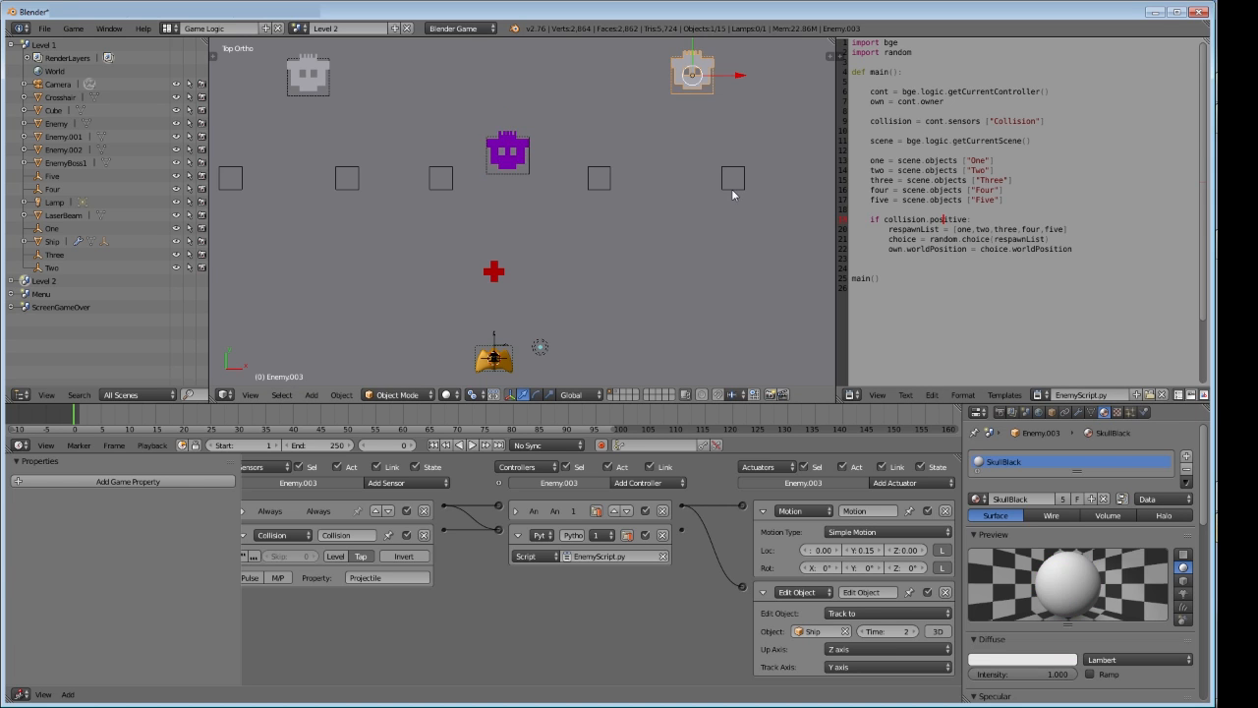
{"action": "scroll", "coordinate": [732, 195], "scroll_direction": "down", "scroll_amount": 2}
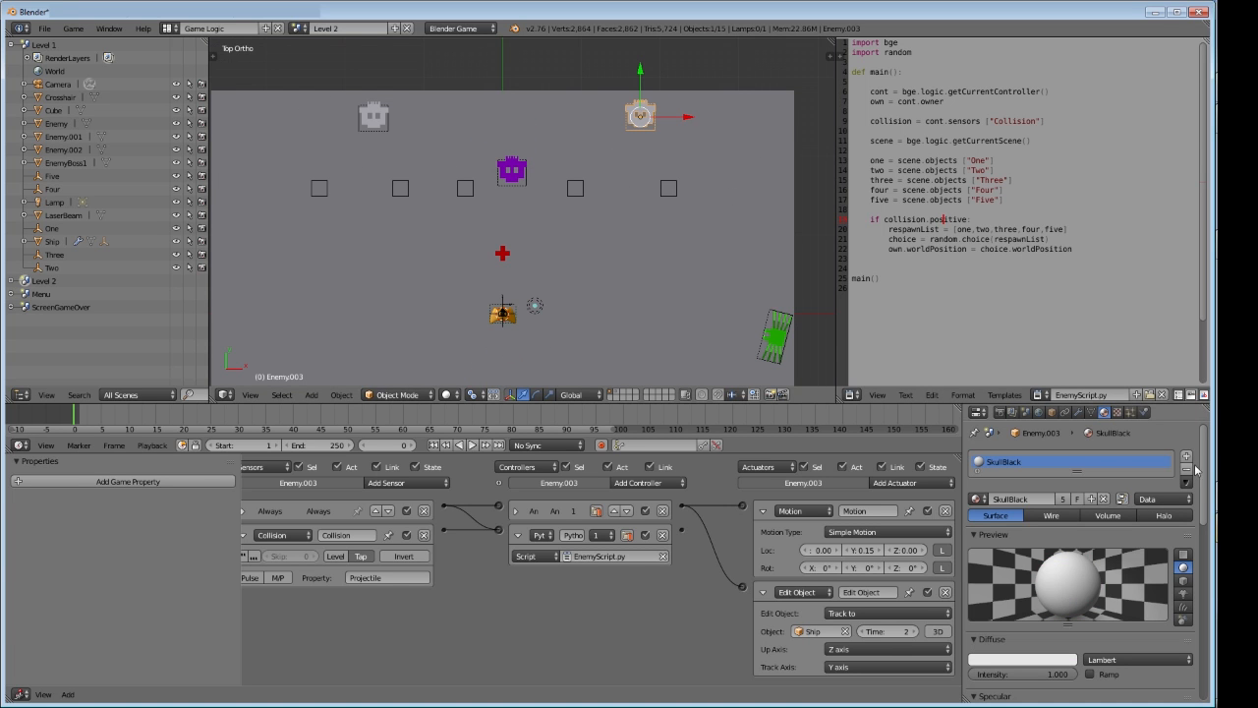
{"action": "left_click", "coordinate": [976, 498]}
{"action": "left_click", "coordinate": [1005, 553]}
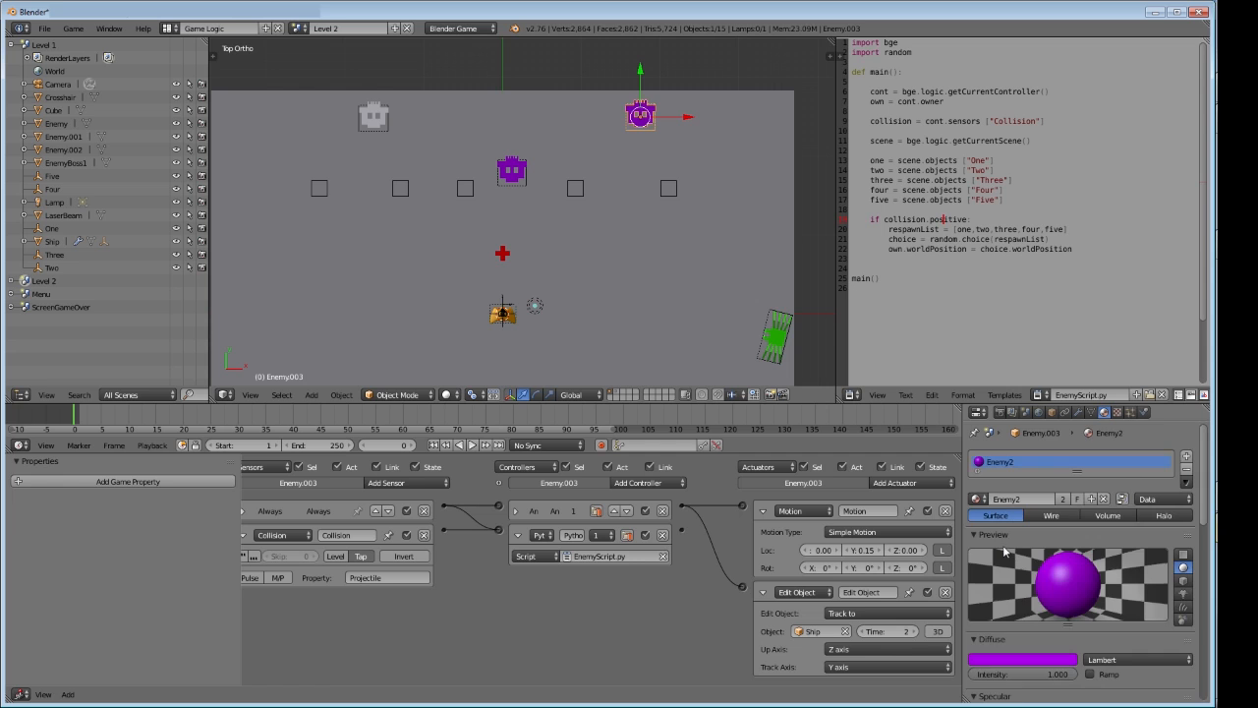
Replace the upper-left enemy's SkullBlack material with the existing Enemy2 material
{"action": "right_click", "coordinate": [381, 128]}
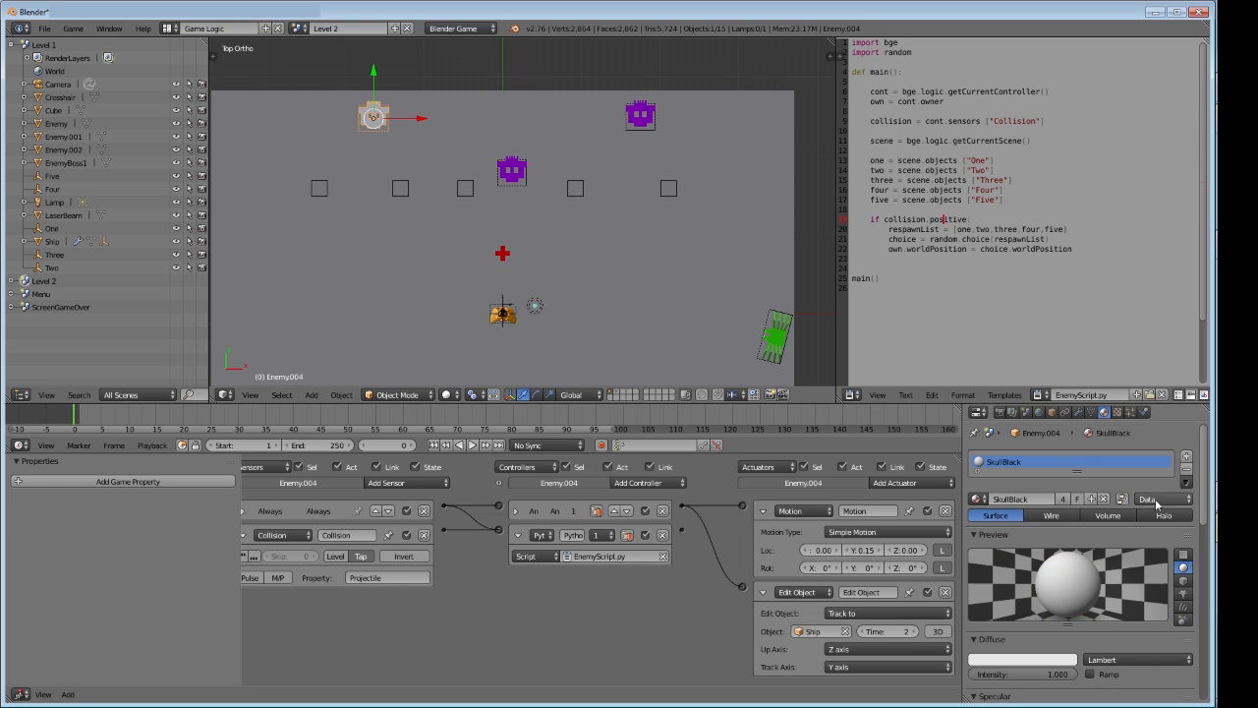
{"action": "left_click", "coordinate": [1186, 468]}
{"action": "left_click", "coordinate": [977, 499]}
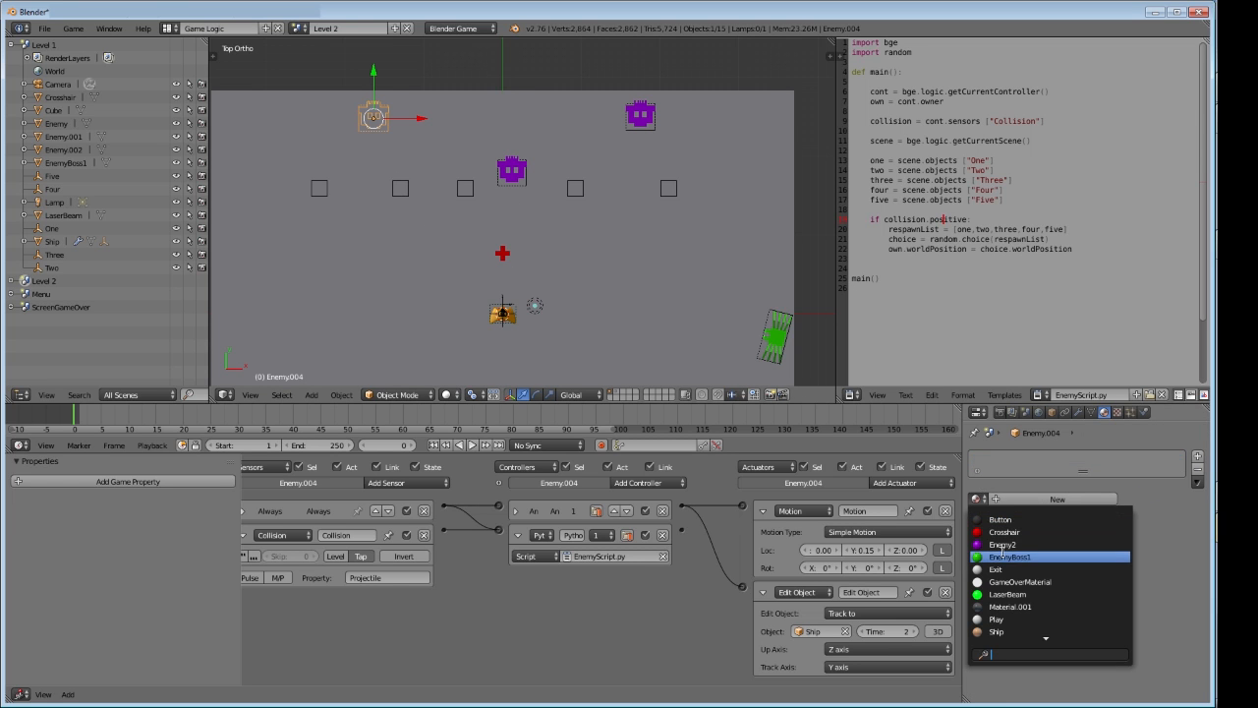
{"action": "left_click", "coordinate": [1004, 546]}
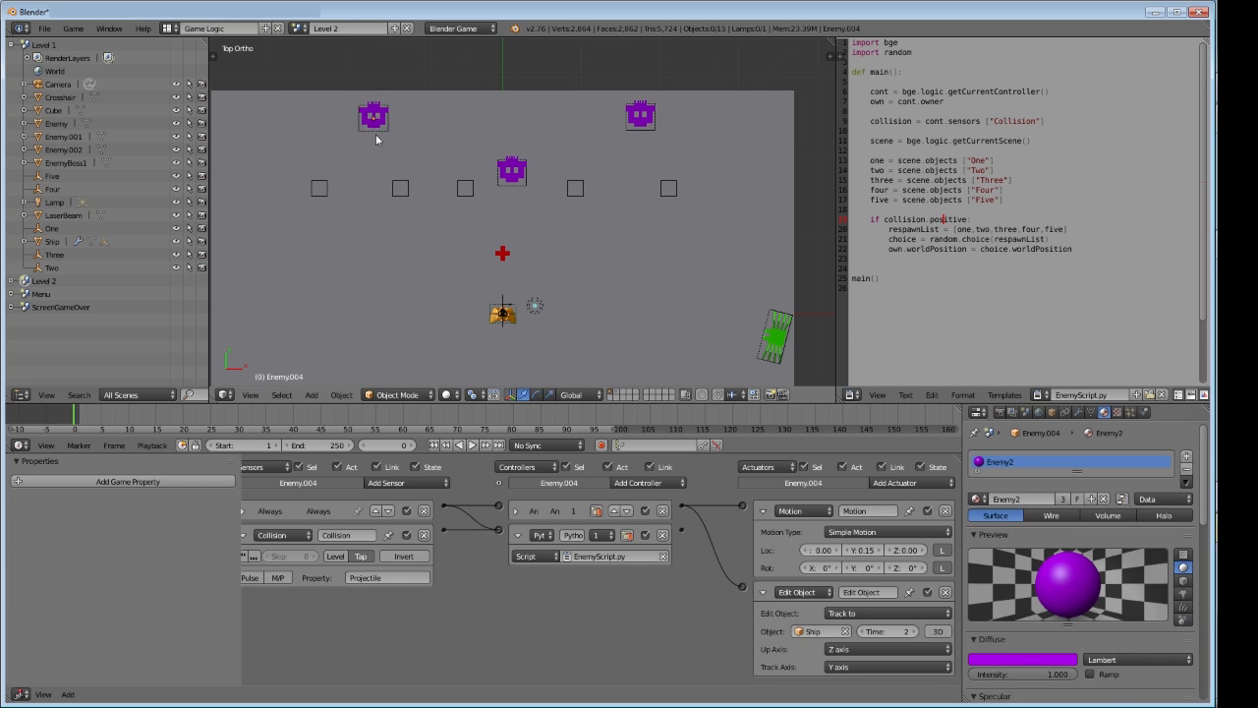
Playtest Level 2 in the standalone player, flying the ship and shooting at the purple enemies, and exit the game
{"action": "right_click", "coordinate": [513, 177]}
{"action": "right_click", "coordinate": [374, 120]}
{"action": "left_click", "coordinate": [999, 413]}
{"action": "left_click", "coordinate": [1027, 545]}
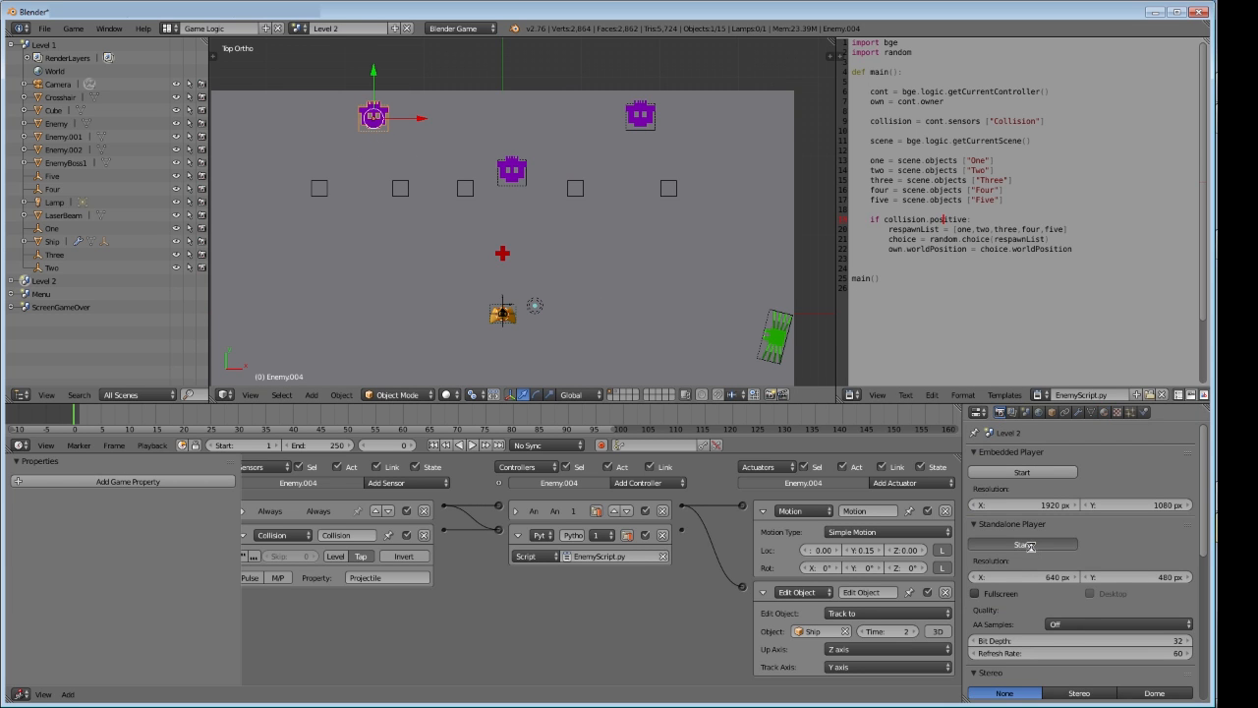
{"action": "key", "text": "s"}
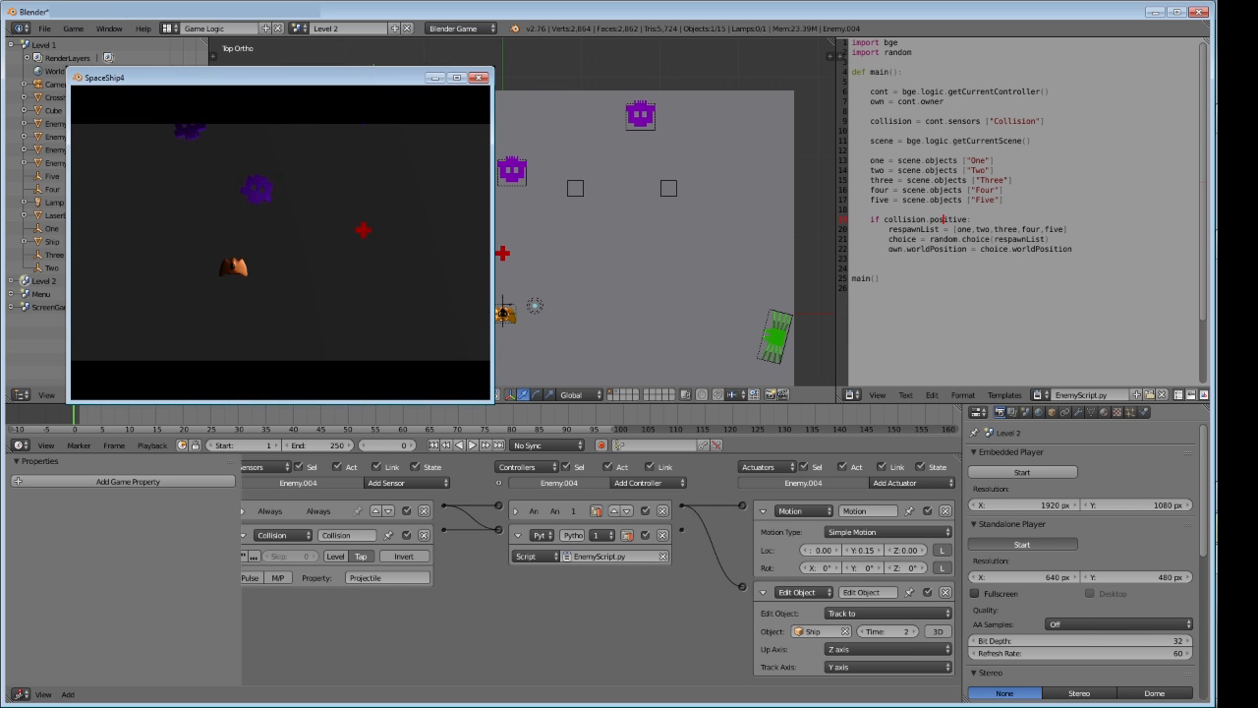
{"action": "key", "text": "w"}
{"action": "key", "text": "s"}
{"action": "key", "text": "d"}
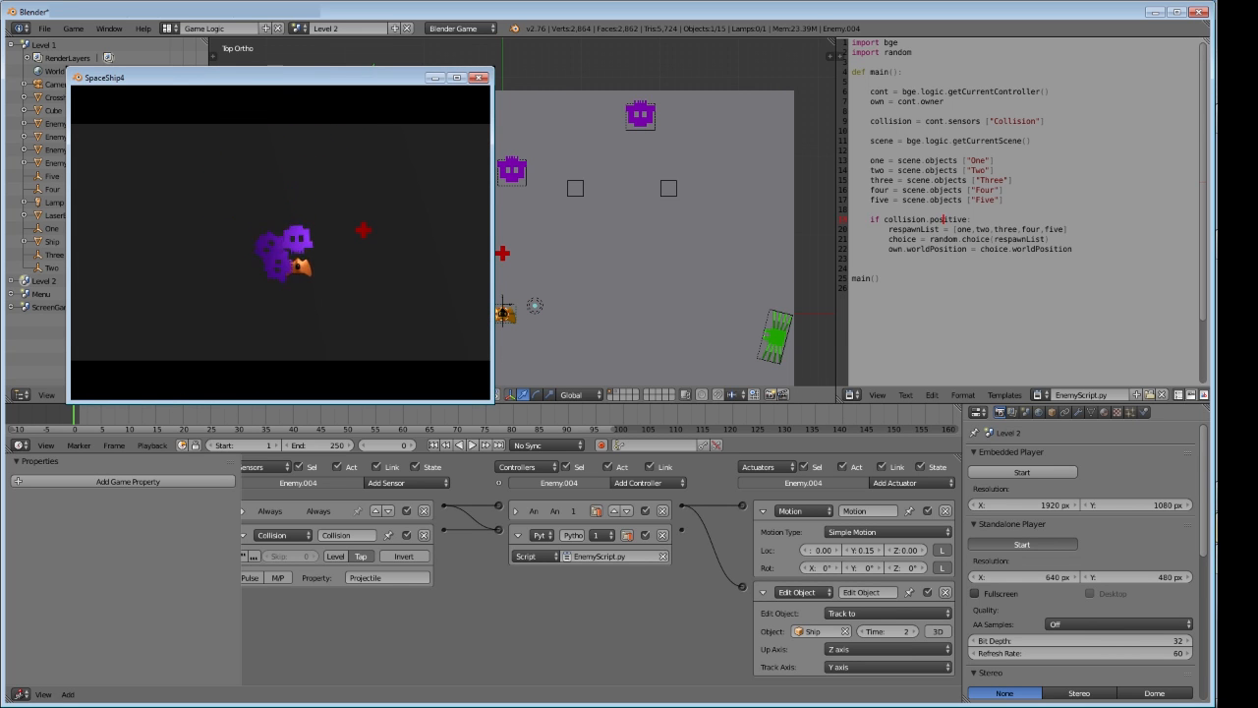
{"action": "key", "text": "d"}
{"action": "left_click", "coordinate": [311, 285]}
{"action": "left_click", "coordinate": [320, 262]}
{"action": "key", "text": "a"}
{"action": "left_click", "coordinate": [425, 175]}
{"action": "key", "text": "a"}
{"action": "left_click", "coordinate": [145, 191]}
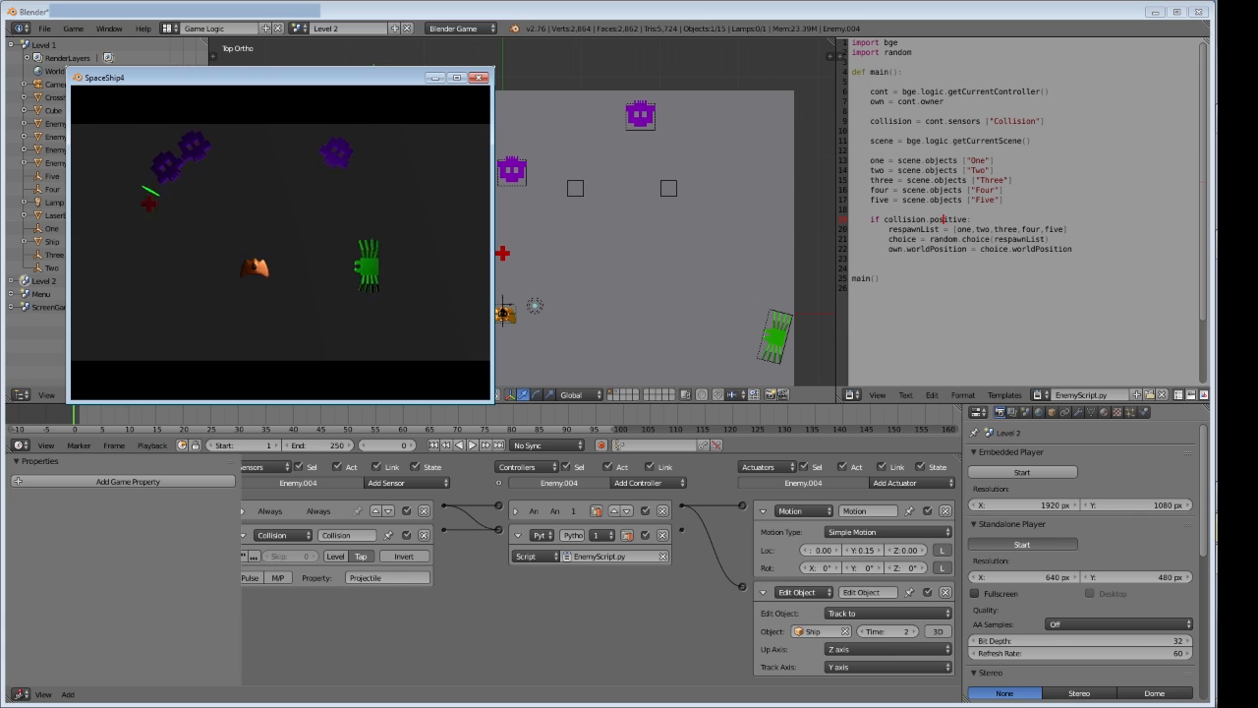
{"action": "left_click", "coordinate": [176, 186]}
{"action": "key", "text": "w"}
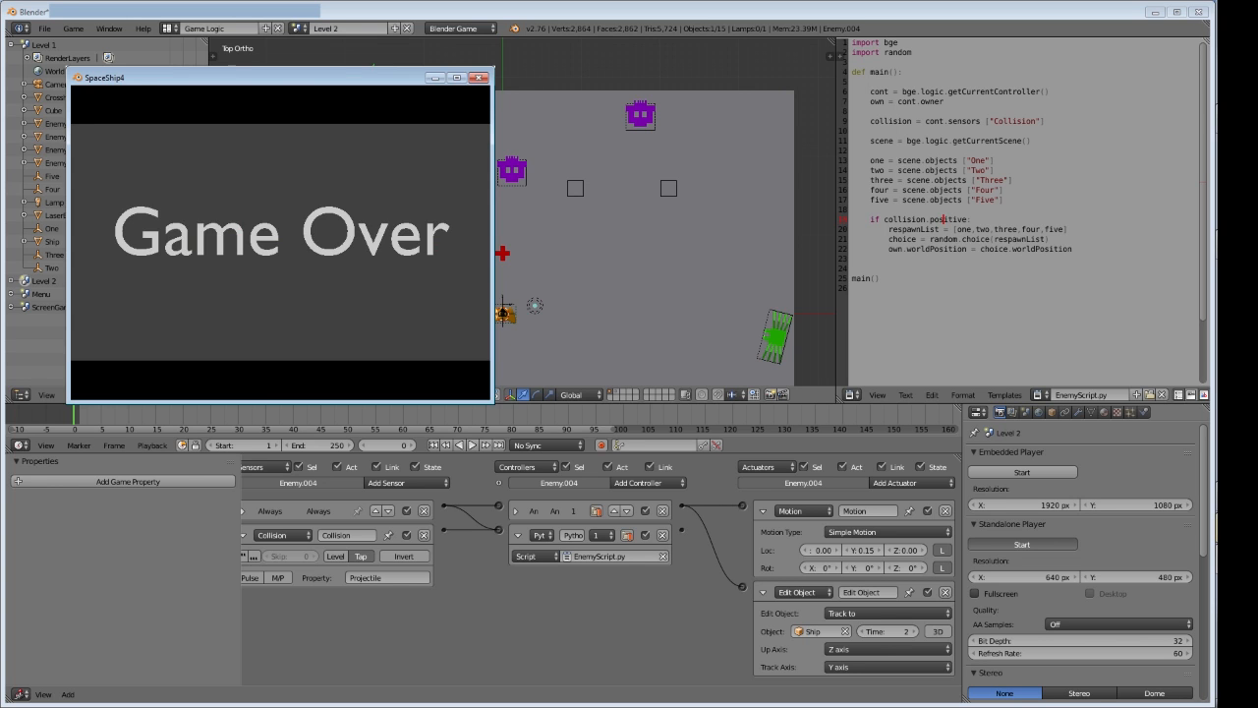
{"action": "key", "text": "Escape"}
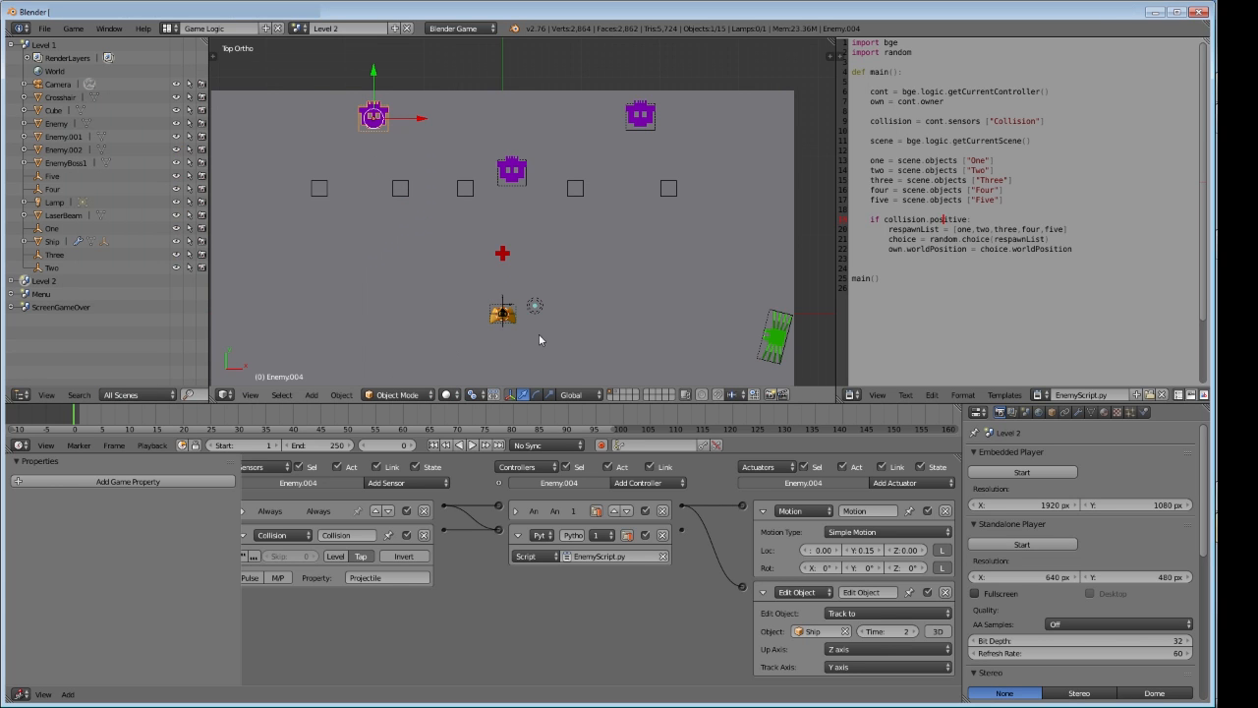
Check the middle enemy's material and its logic bricks
{"action": "right_click", "coordinate": [512, 178]}
{"action": "left_click", "coordinate": [1104, 412]}
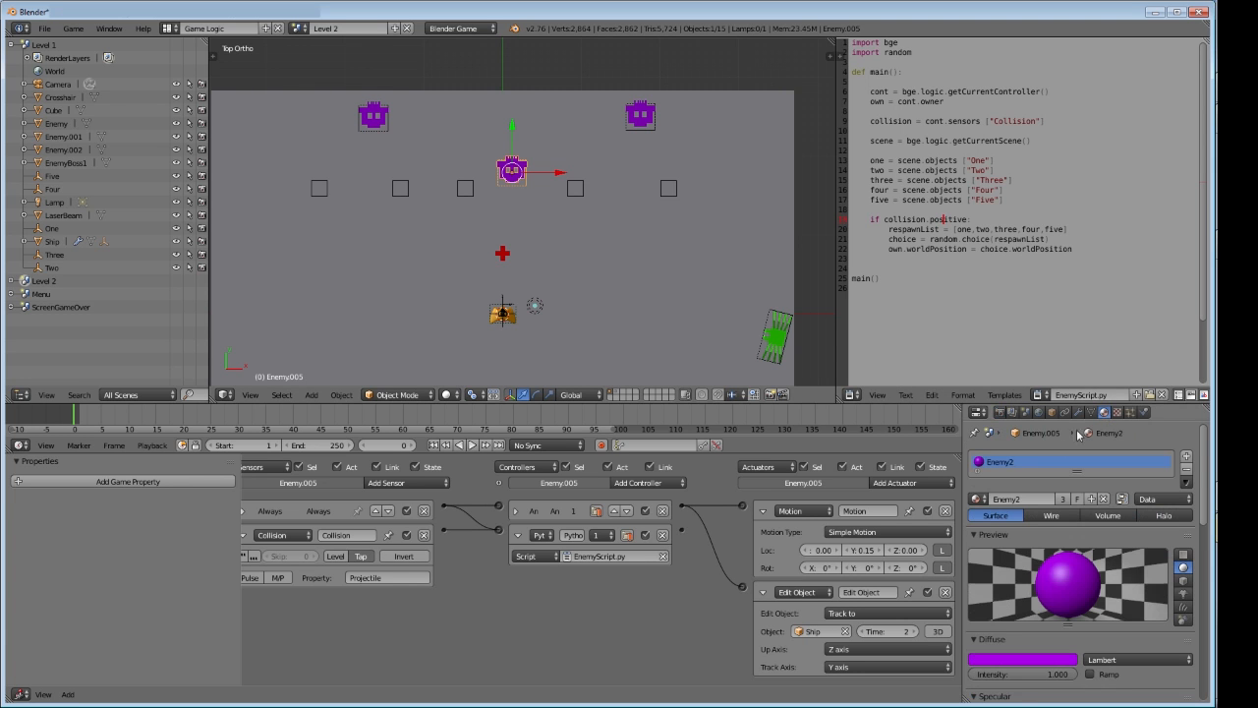
{"action": "middle_click_drag", "start_coordinate": [405, 640], "coordinate": [419, 637]}
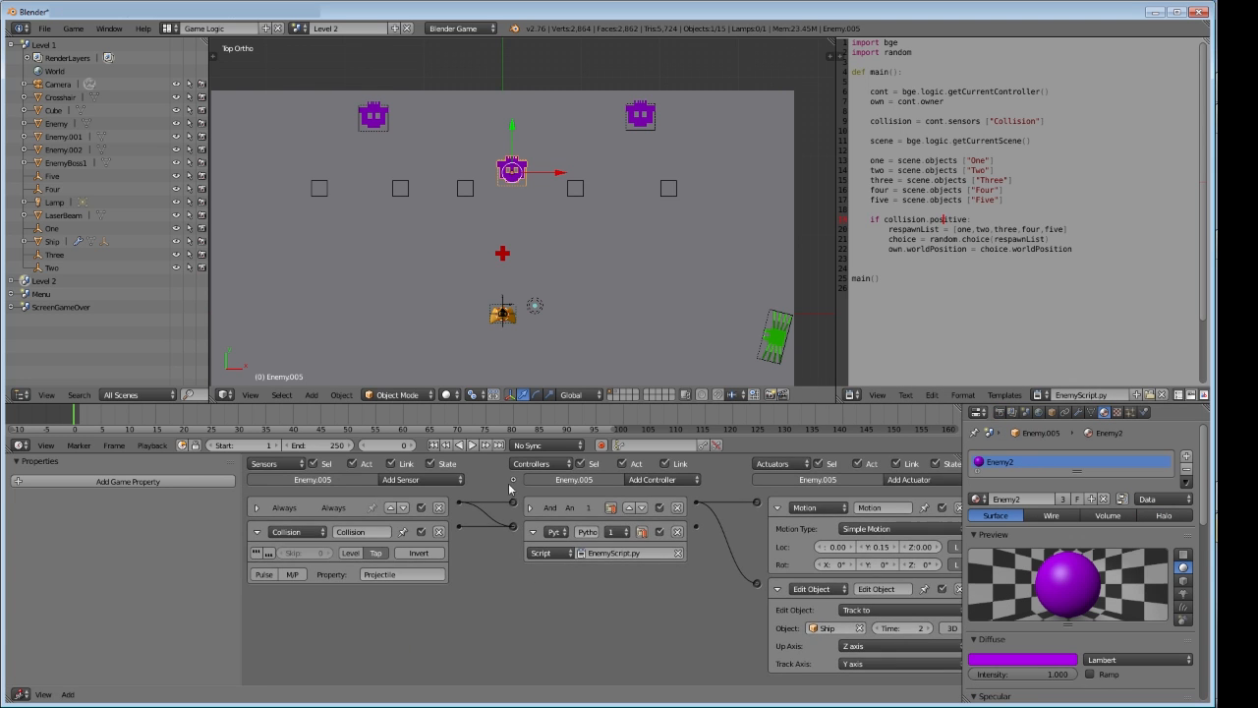
Collapse the ship's EnemyBoss1 collision sensor and its Scene.001 actuator in the logic bricks
{"action": "right_click", "coordinate": [494, 318]}
{"action": "scroll", "coordinate": [455, 616], "scroll_direction": "down", "scroll_amount": 2}
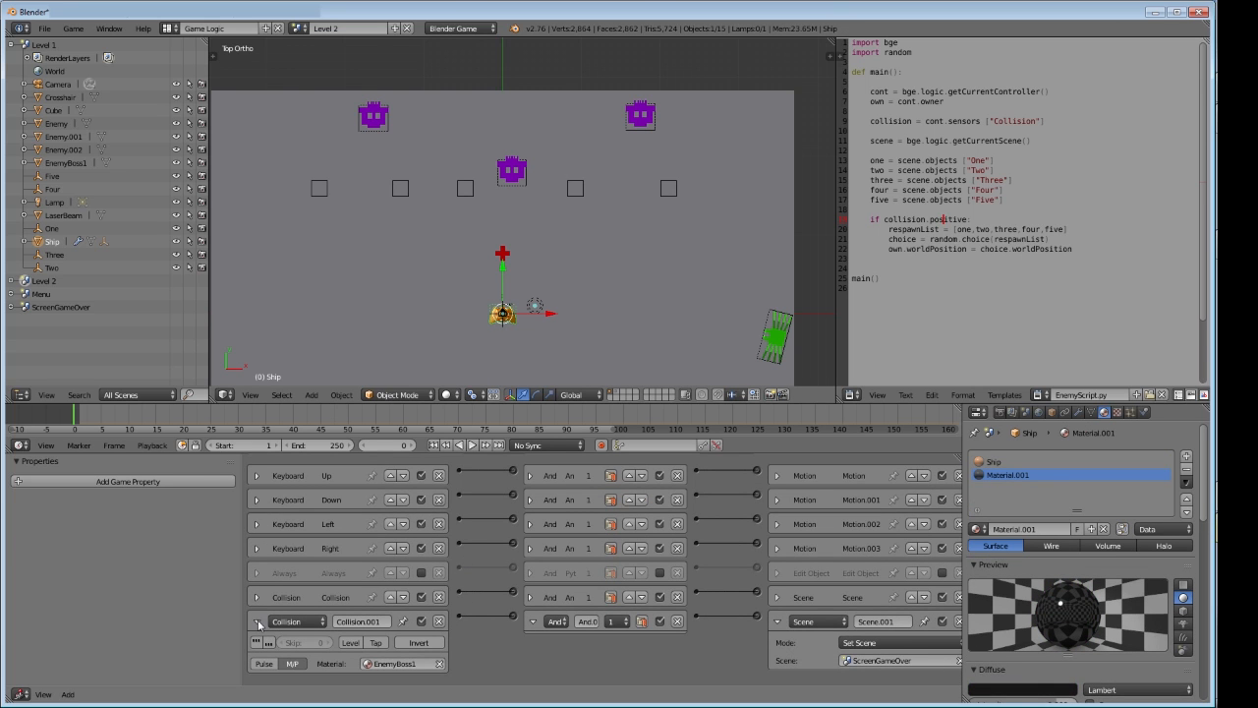
{"action": "left_click", "coordinate": [777, 598]}
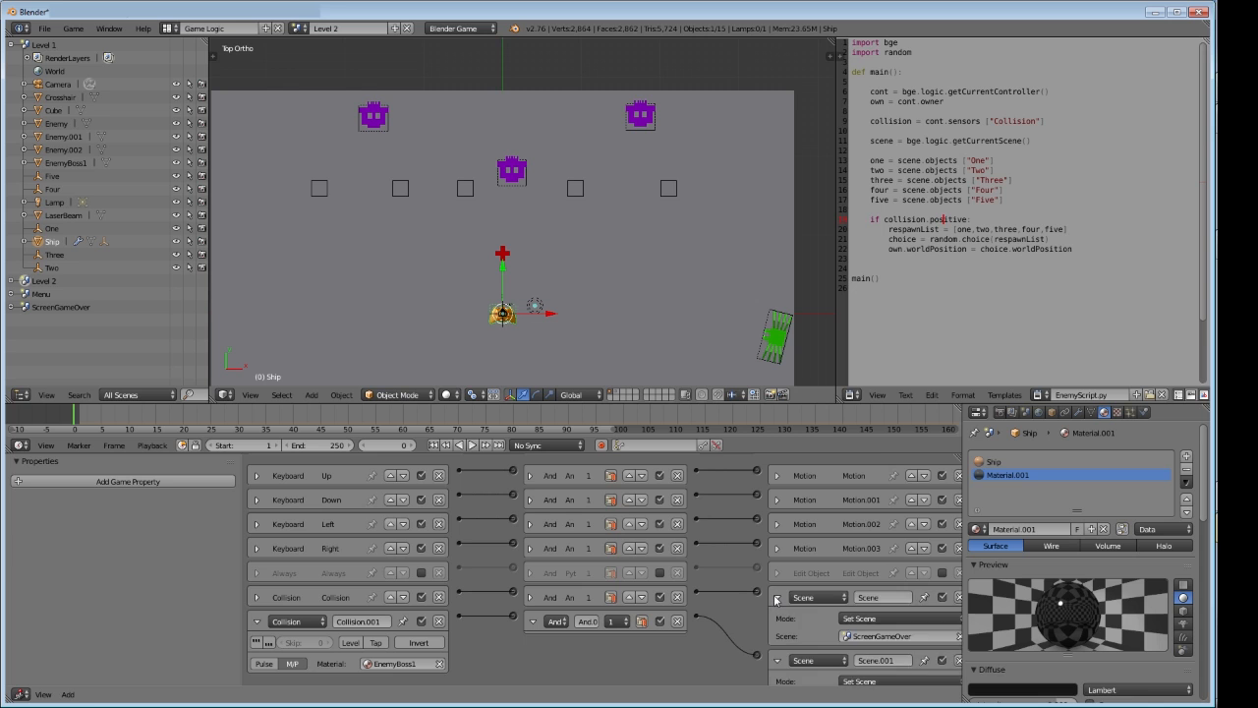
{"action": "left_click", "coordinate": [777, 598]}
{"action": "left_click", "coordinate": [777, 621]}
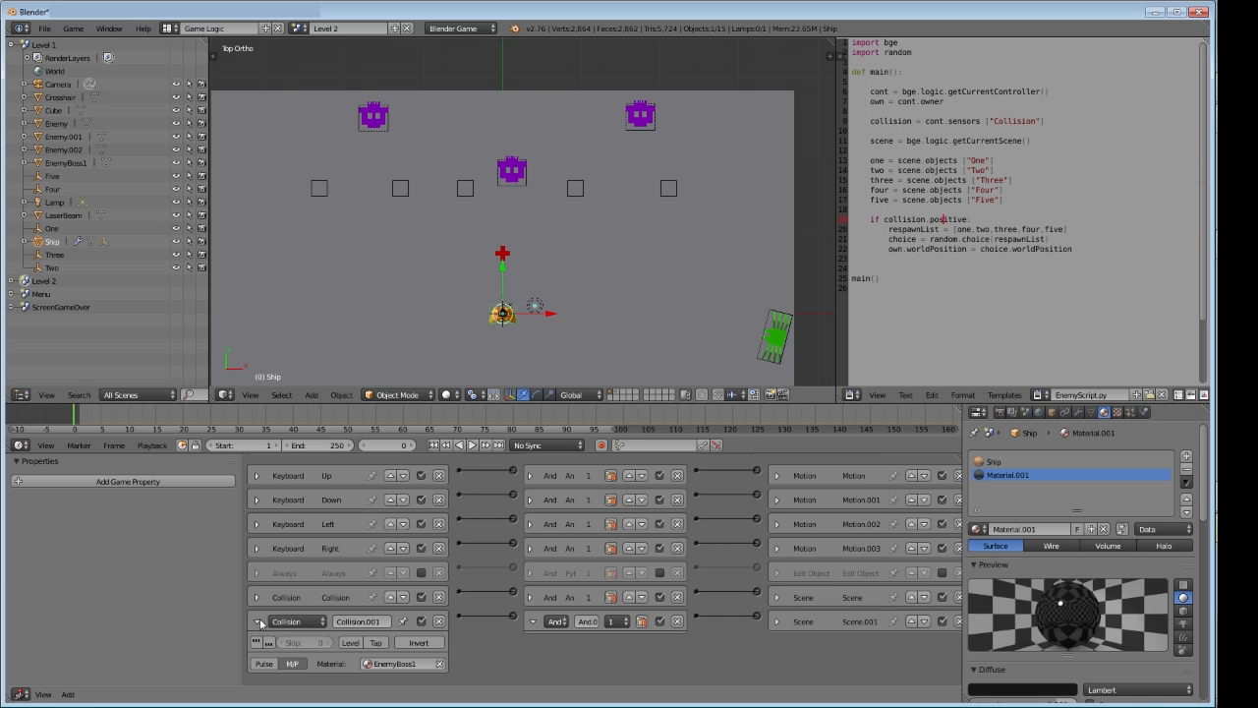
{"action": "left_click", "coordinate": [256, 621]}
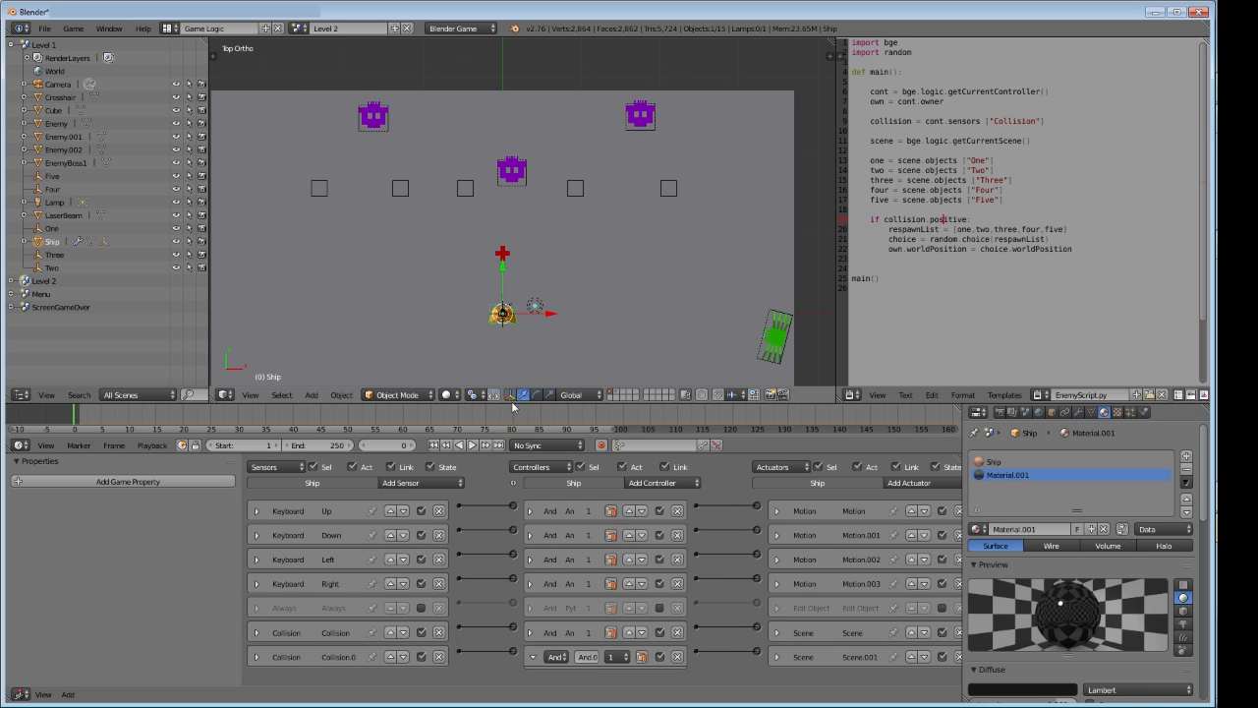
Enlarge the logic editor area upwards and start adding a new sensor to the ship
{"action": "left_click_drag", "start_coordinate": [513, 404], "coordinate": [529, 355]}
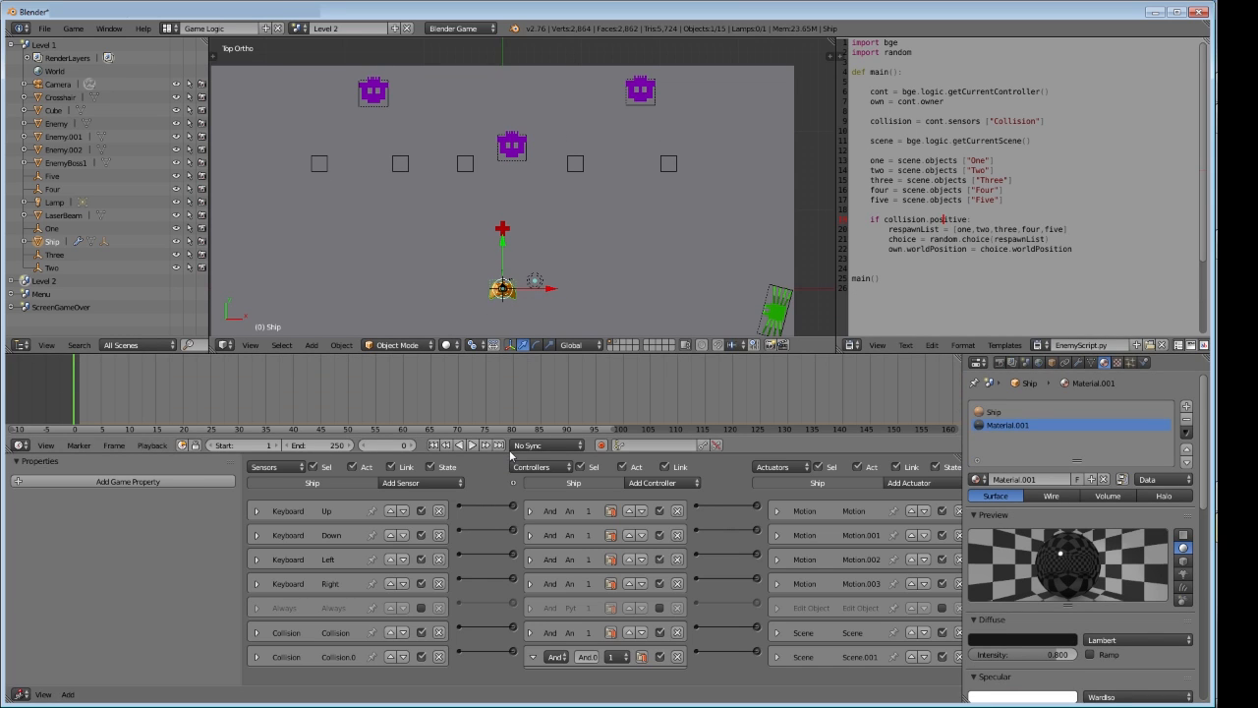
{"action": "left_click_drag", "start_coordinate": [510, 439], "coordinate": [504, 383]}
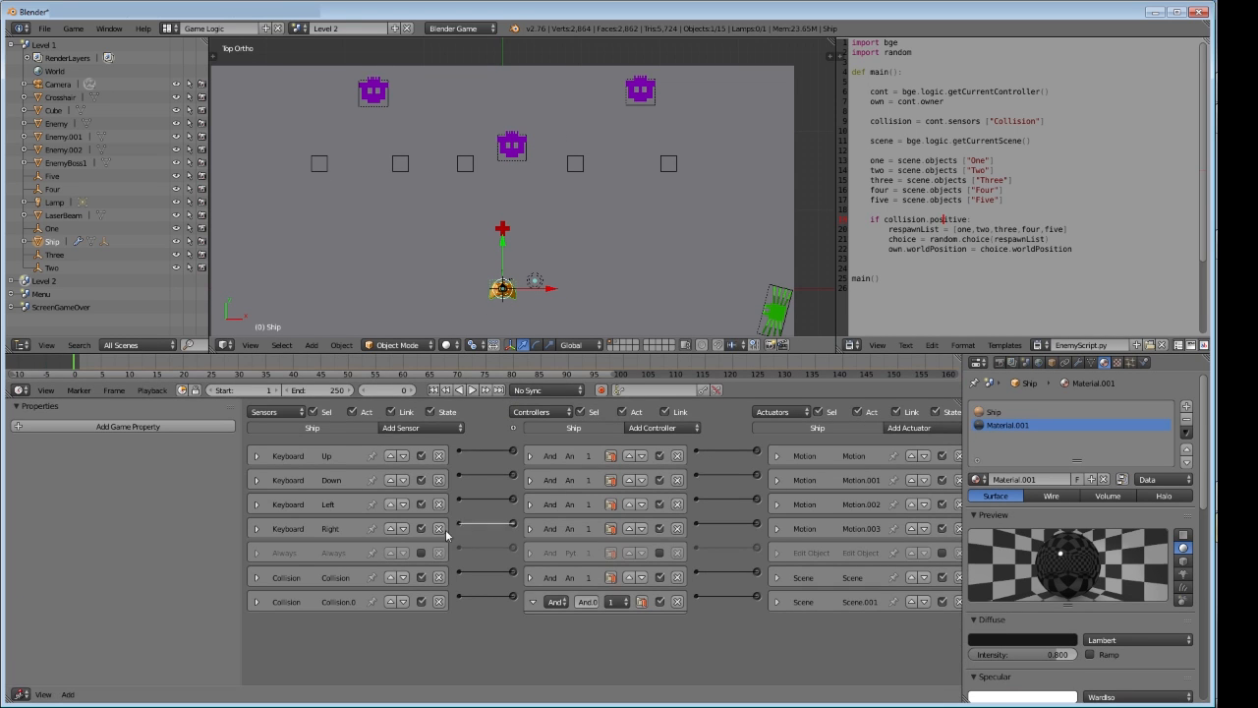
{"action": "left_click", "coordinate": [442, 431]}
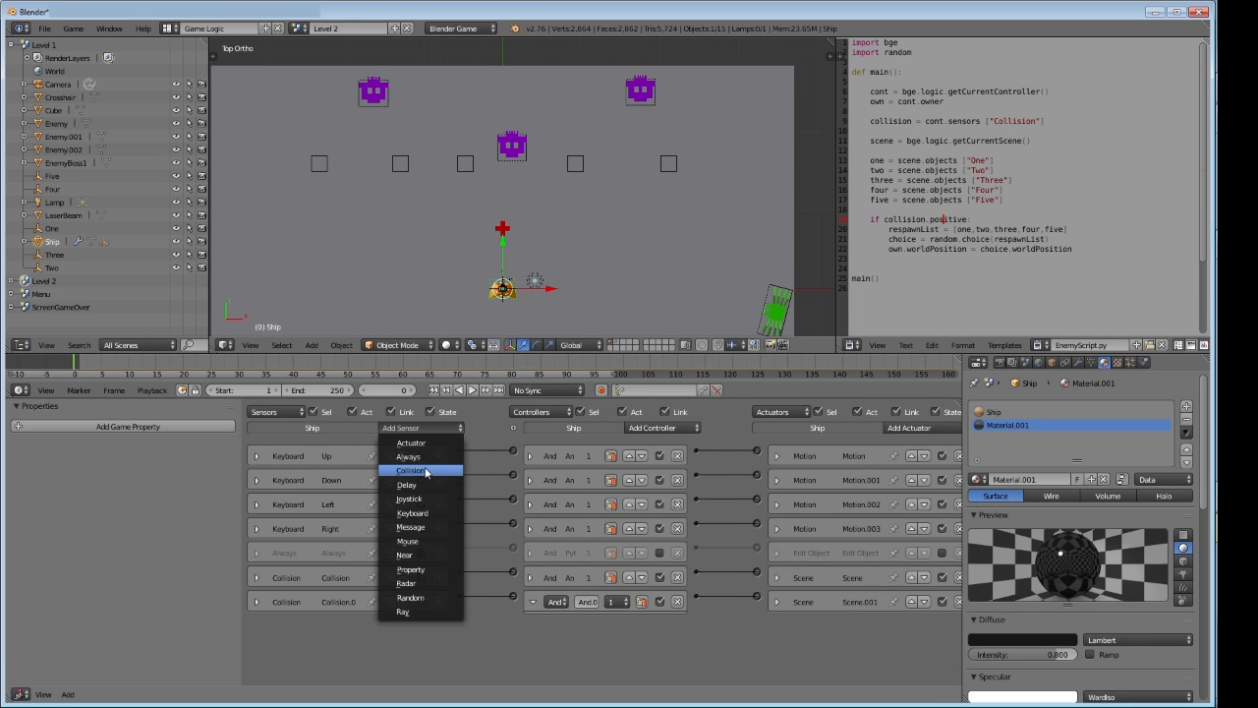
Add a Collision sensor to the ship that filters by material and set its material to Enemy2
{"action": "left_click", "coordinate": [428, 472]}
{"action": "left_click", "coordinate": [290, 669]}
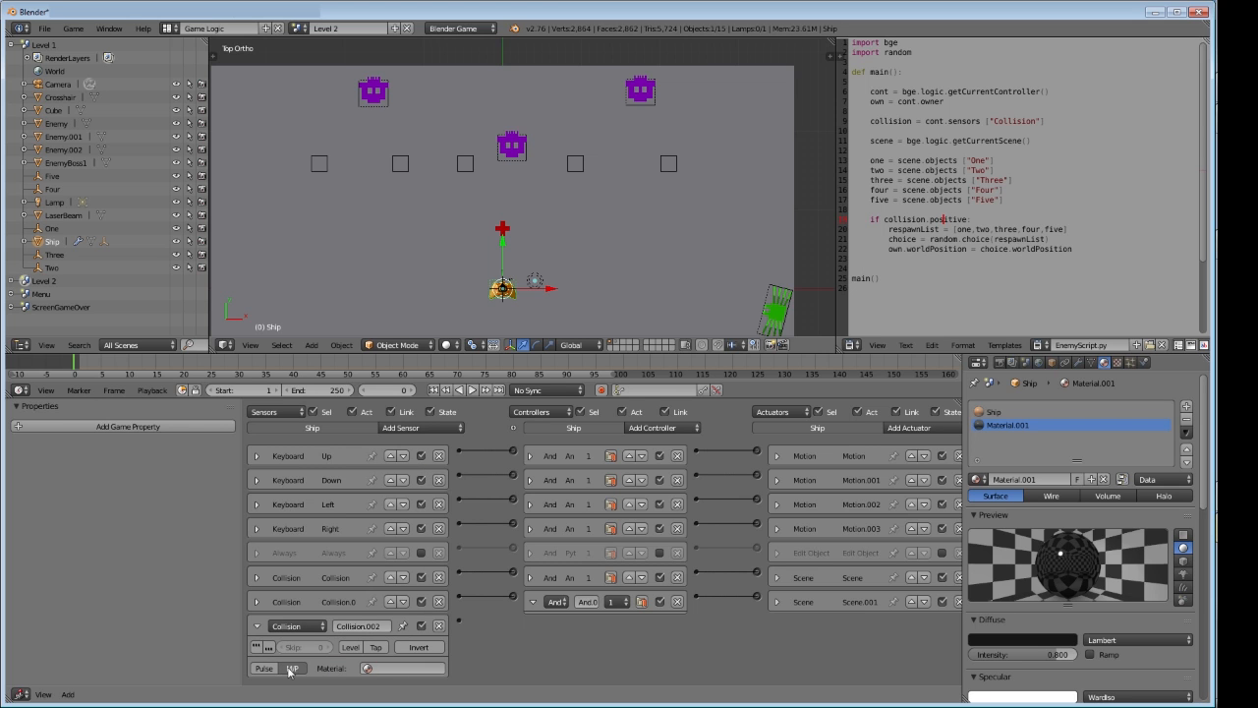
{"action": "left_click", "coordinate": [367, 670]}
{"action": "left_click", "coordinate": [395, 567]}
Add an And controller to the ship and link the Enemy2 collision sensor to it, collapsing the previous And controller
{"action": "left_click", "coordinate": [663, 428]}
{"action": "left_click", "coordinate": [654, 438]}
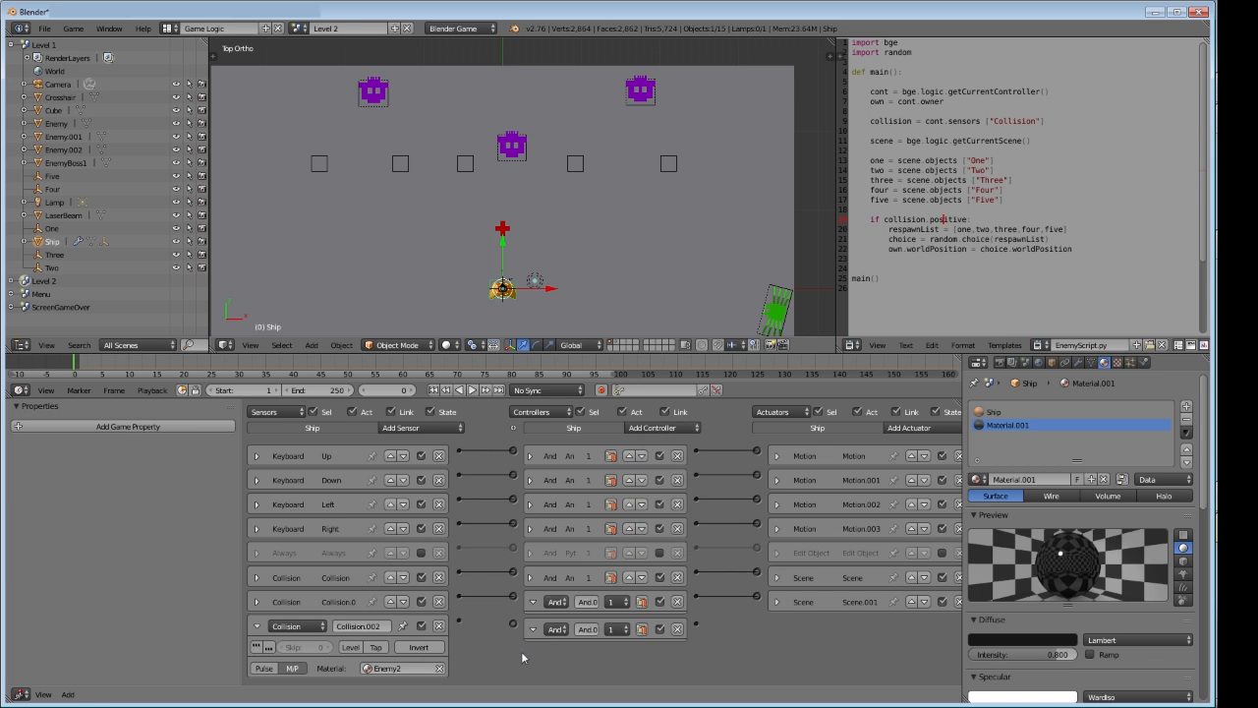
{"action": "left_click_drag", "start_coordinate": [465, 630], "coordinate": [515, 624]}
{"action": "middle_click_drag", "start_coordinate": [744, 648], "coordinate": [743, 644]}
{"action": "left_click", "coordinate": [518, 599]}
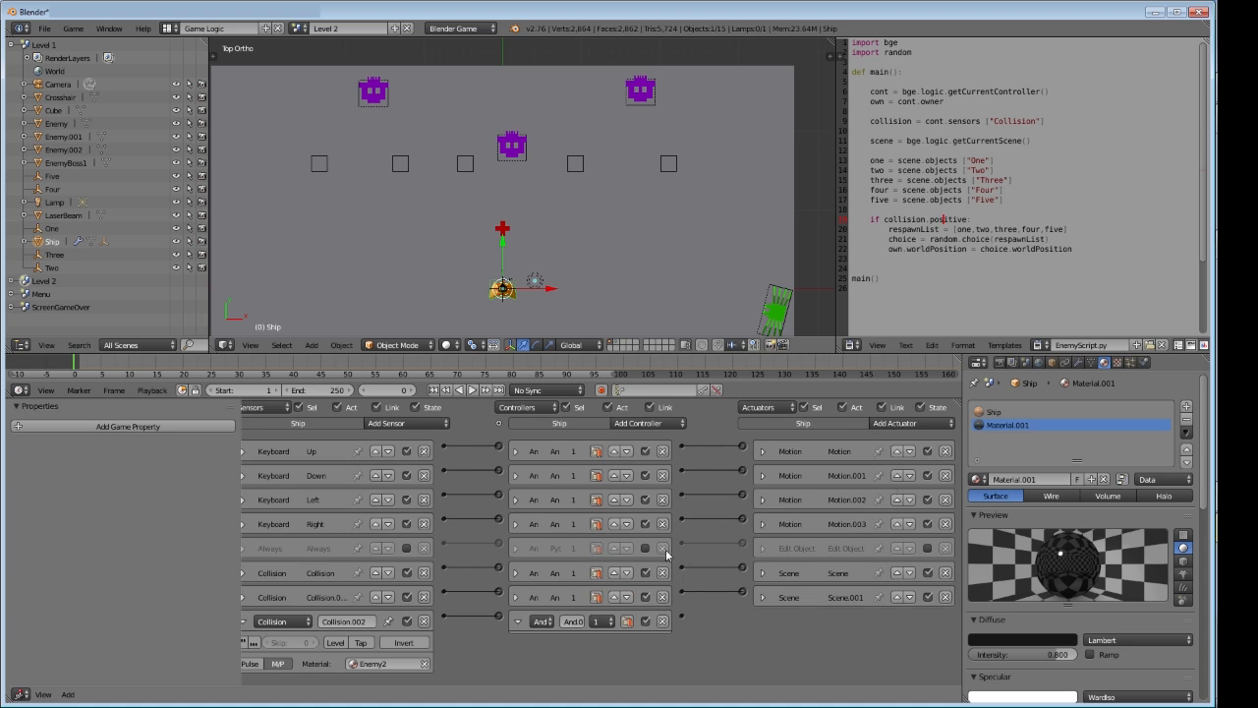
Add a Scene actuator linked to the new And controller, with mode Set Scene and scene ScreenGameOver
{"action": "left_click", "coordinate": [912, 425]}
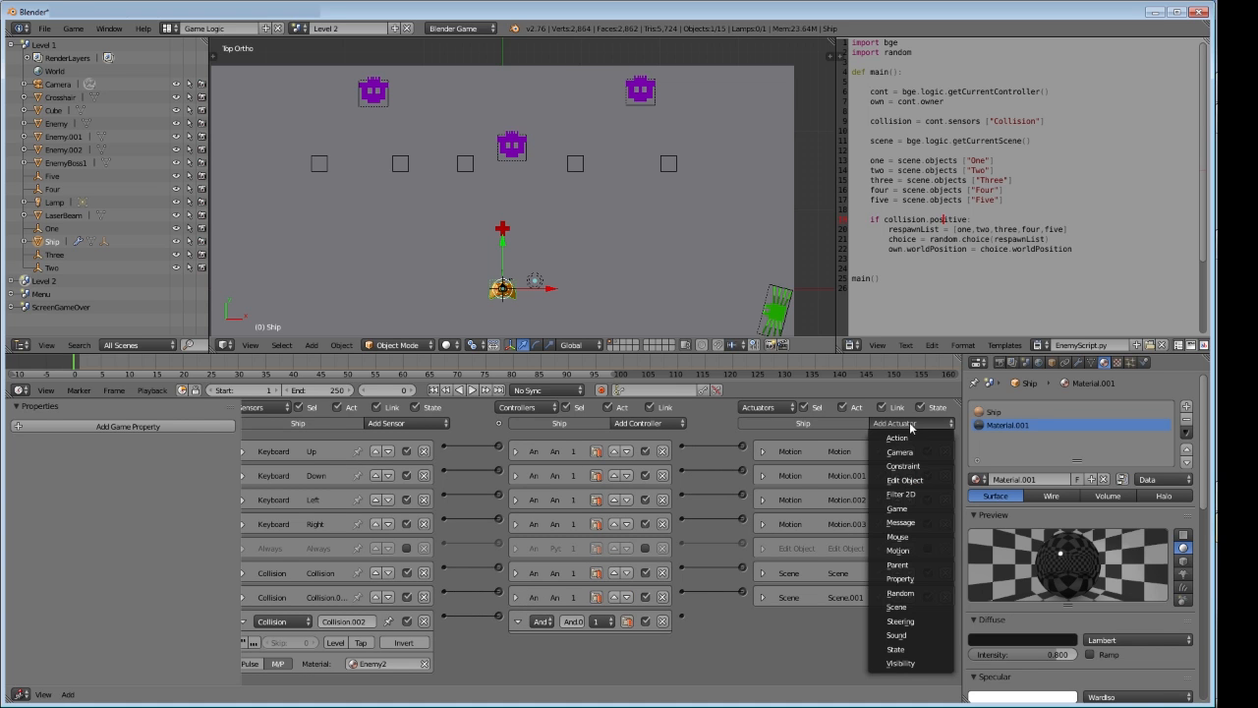
{"action": "left_click", "coordinate": [909, 607]}
{"action": "left_click_drag", "start_coordinate": [682, 621], "coordinate": [743, 615]}
{"action": "left_click", "coordinate": [904, 641]}
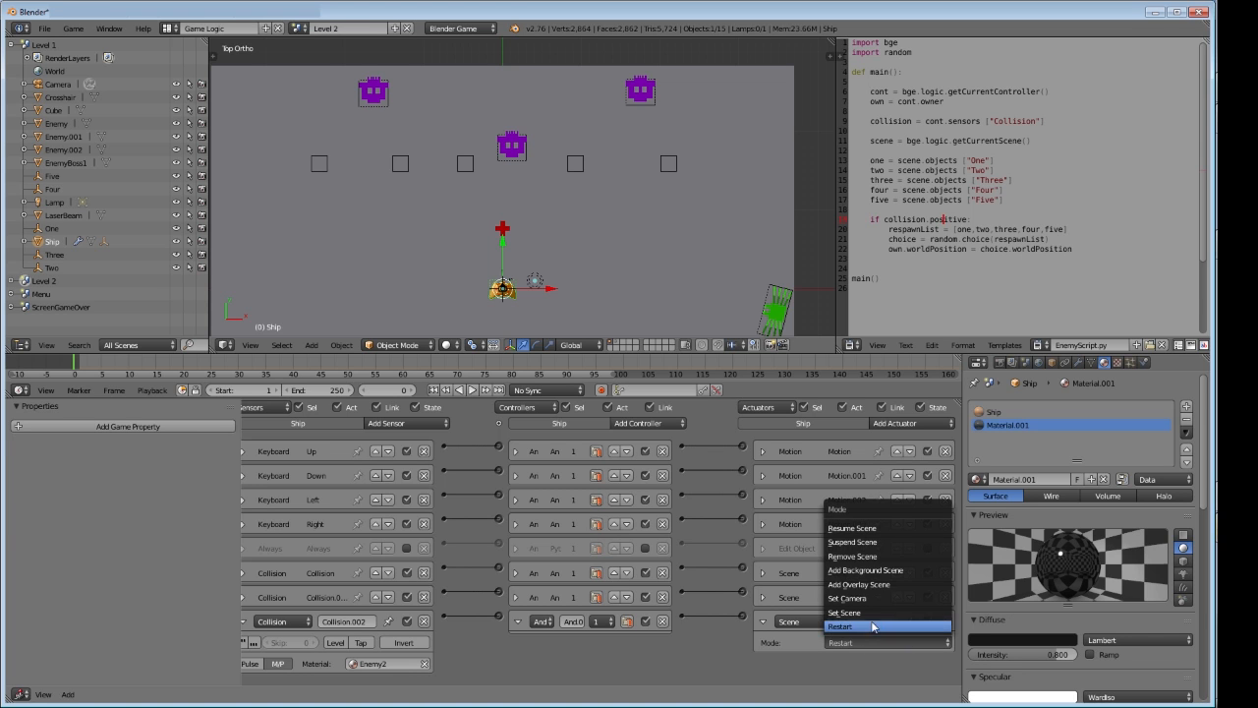
{"action": "left_click", "coordinate": [865, 613]}
{"action": "left_click", "coordinate": [835, 660]}
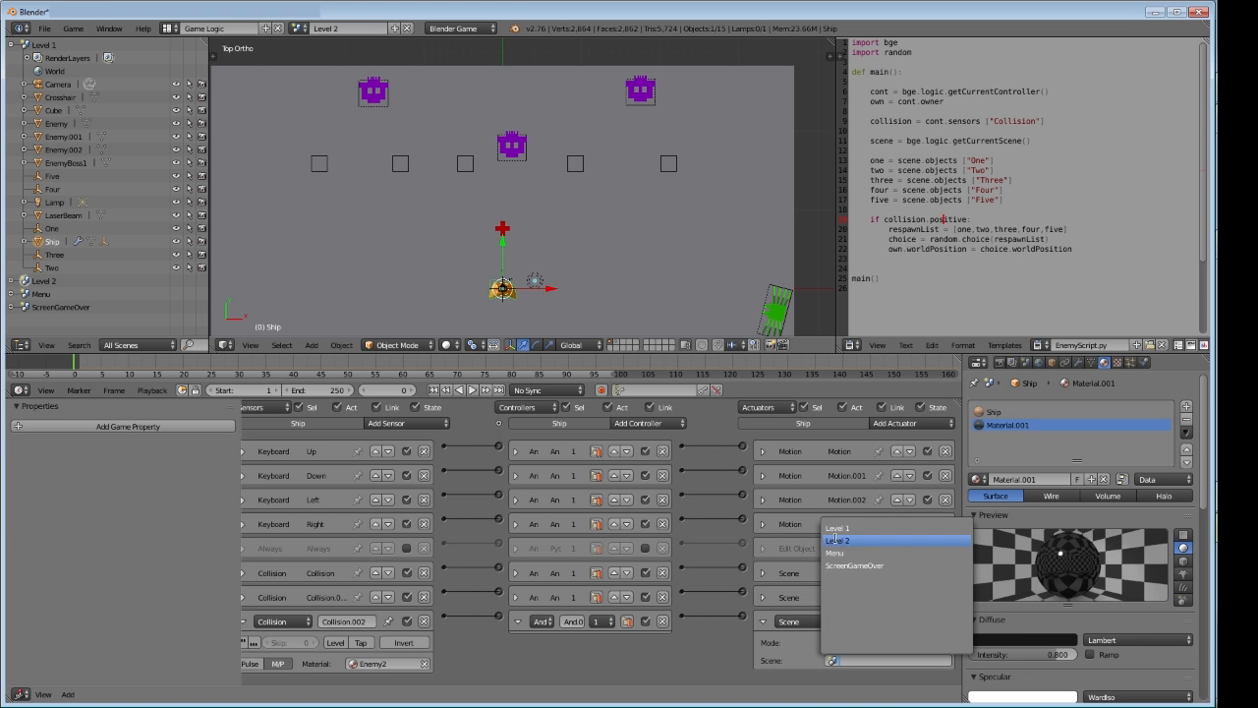
{"action": "left_click", "coordinate": [856, 565]}
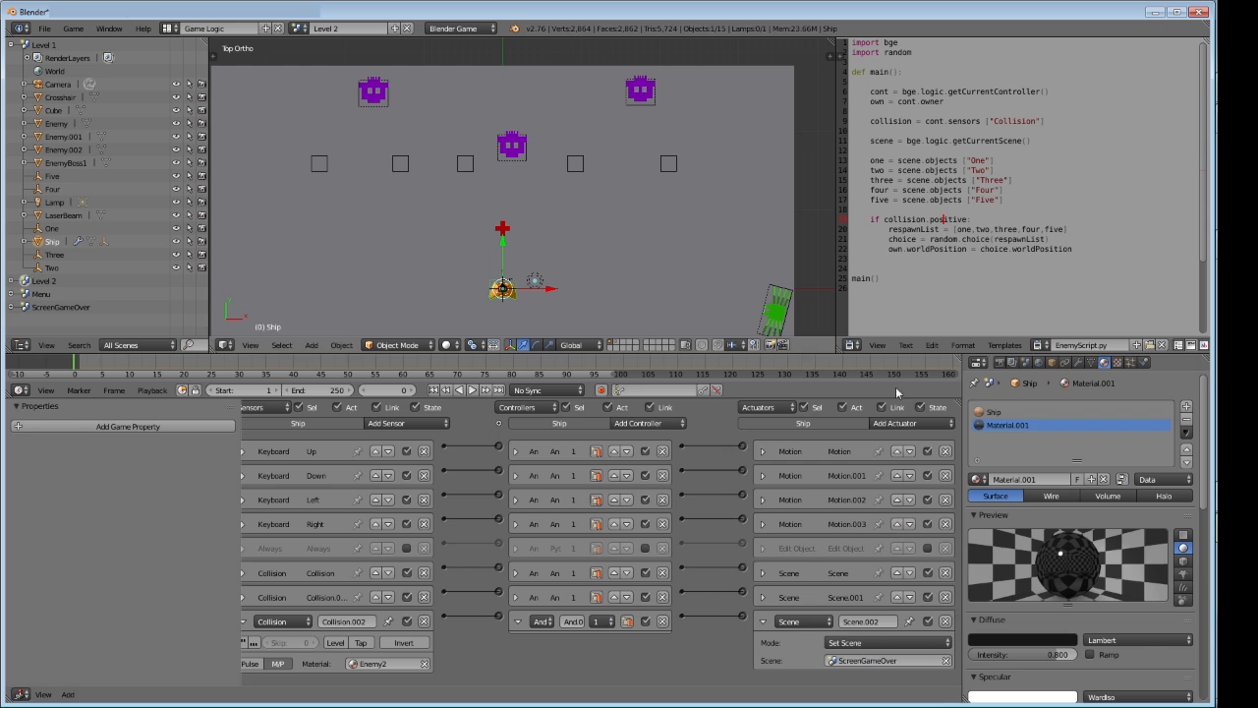
Run Level 2 in the standalone player to test the ship's collision with the purple enemies, and quit the game
{"action": "left_click", "coordinate": [998, 362]}
{"action": "left_click", "coordinate": [1034, 492]}
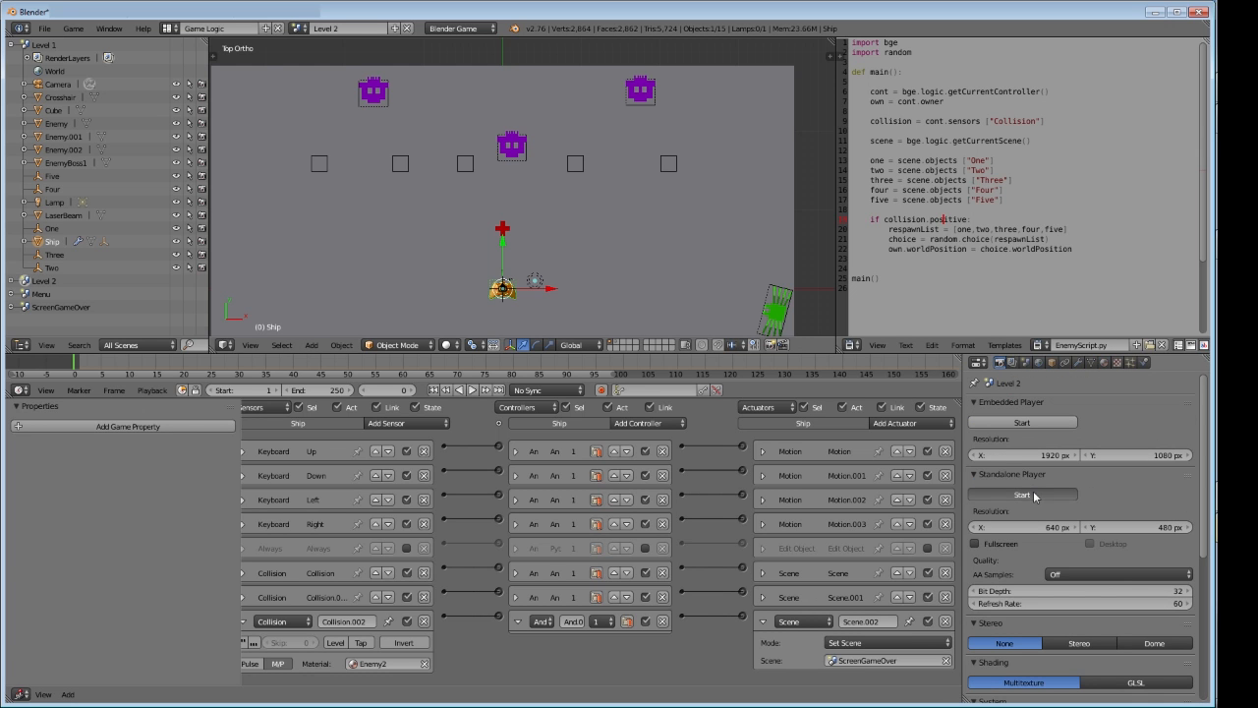
{"action": "key", "text": "Right"}
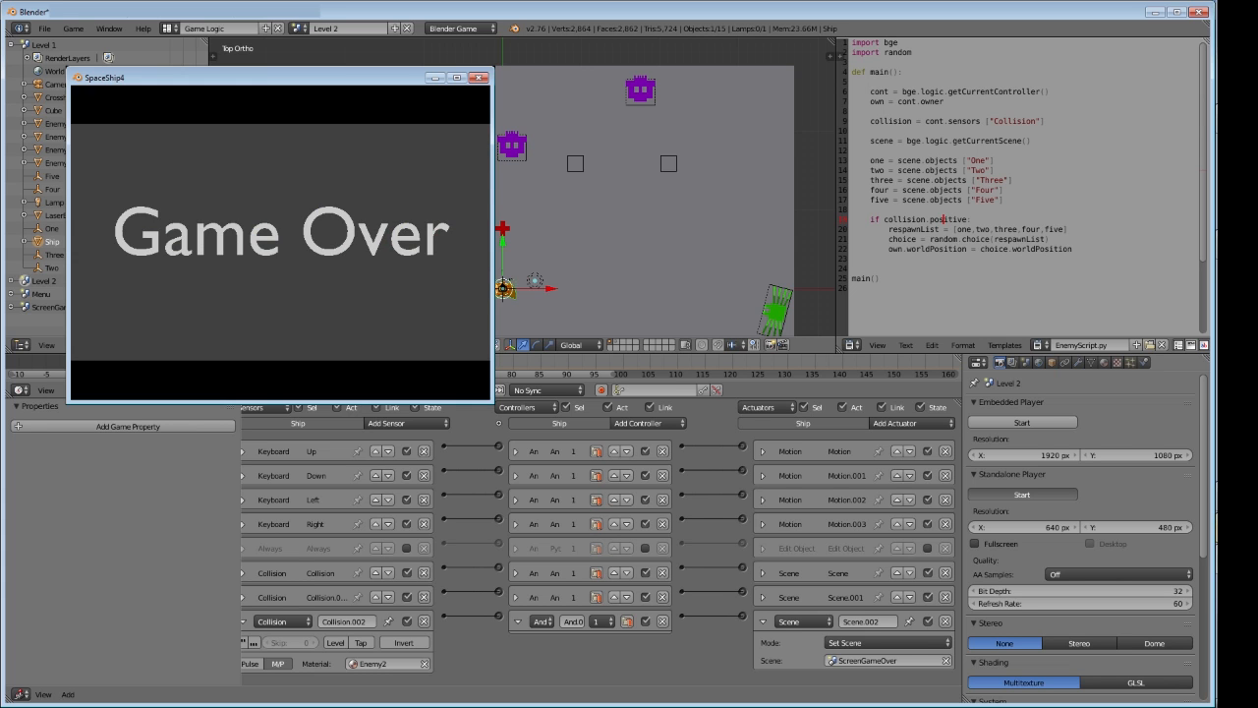
{"action": "key", "text": "Escape"}
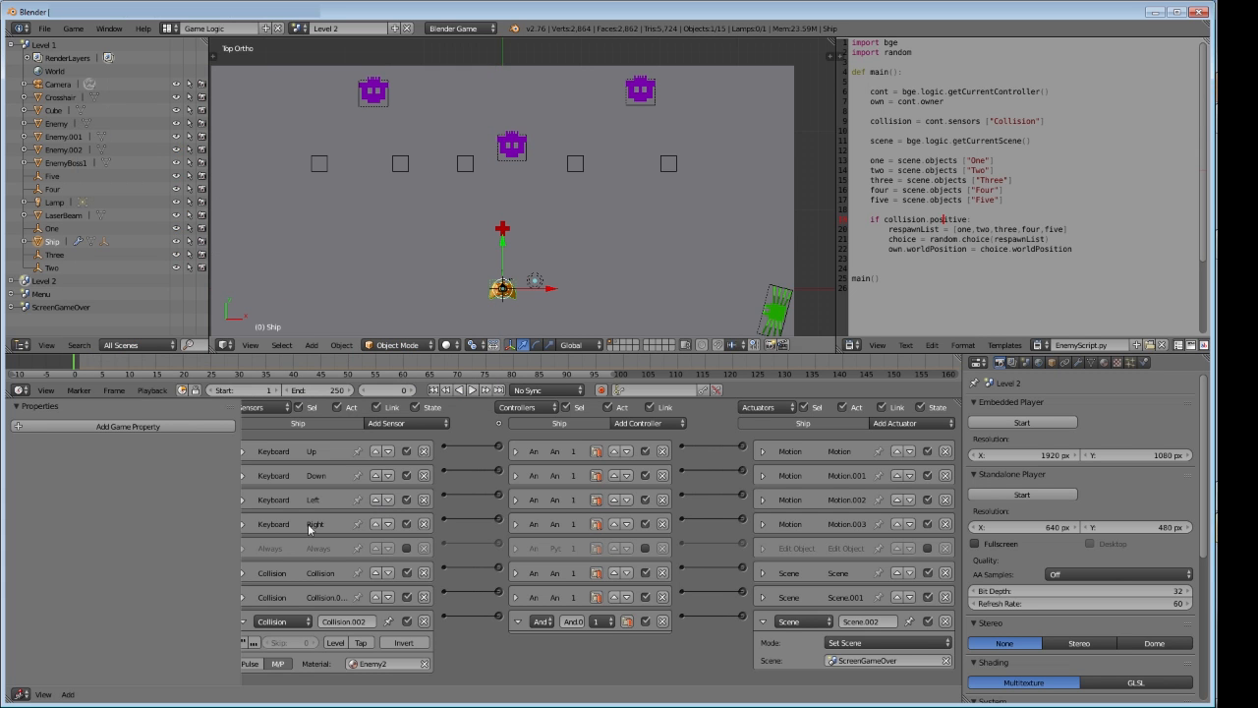
Collapse the ship's Enemy2 collision sensor, switch to the Level 1 scene and test it in the standalone player
{"action": "left_click", "coordinate": [244, 622]}
{"action": "left_click", "coordinate": [299, 28]}
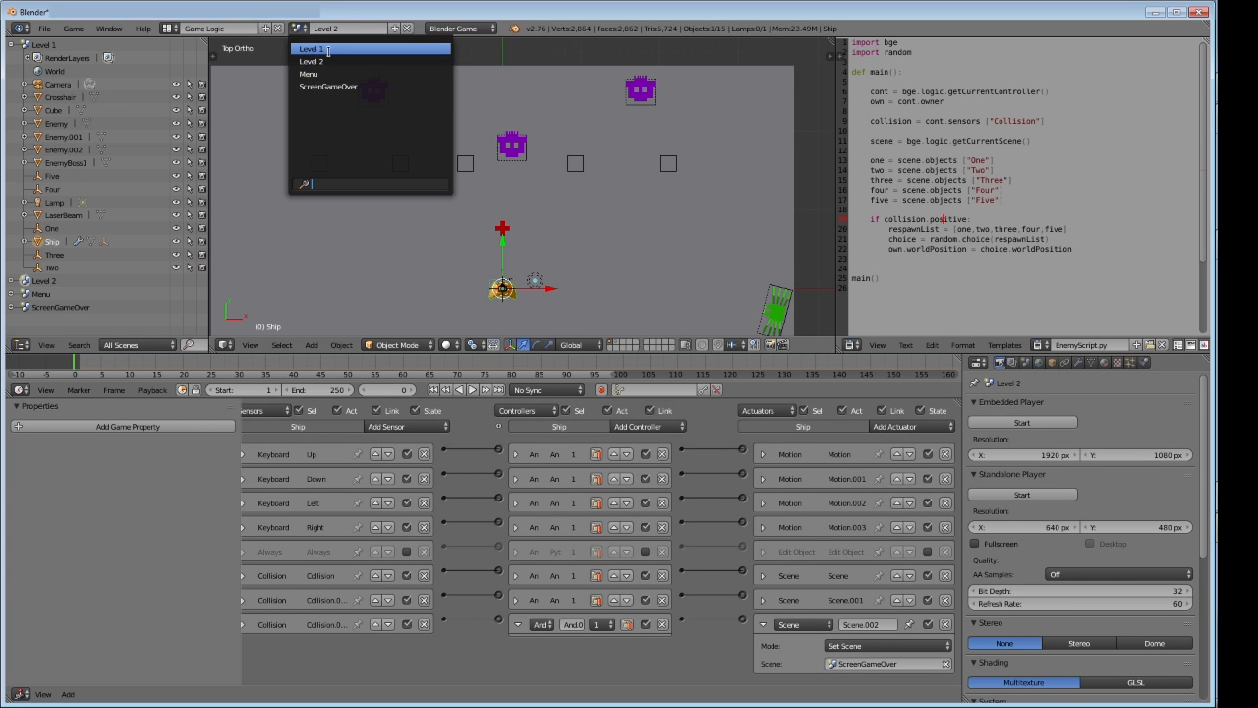
{"action": "left_click", "coordinate": [311, 48]}
{"action": "left_click", "coordinate": [1030, 494]}
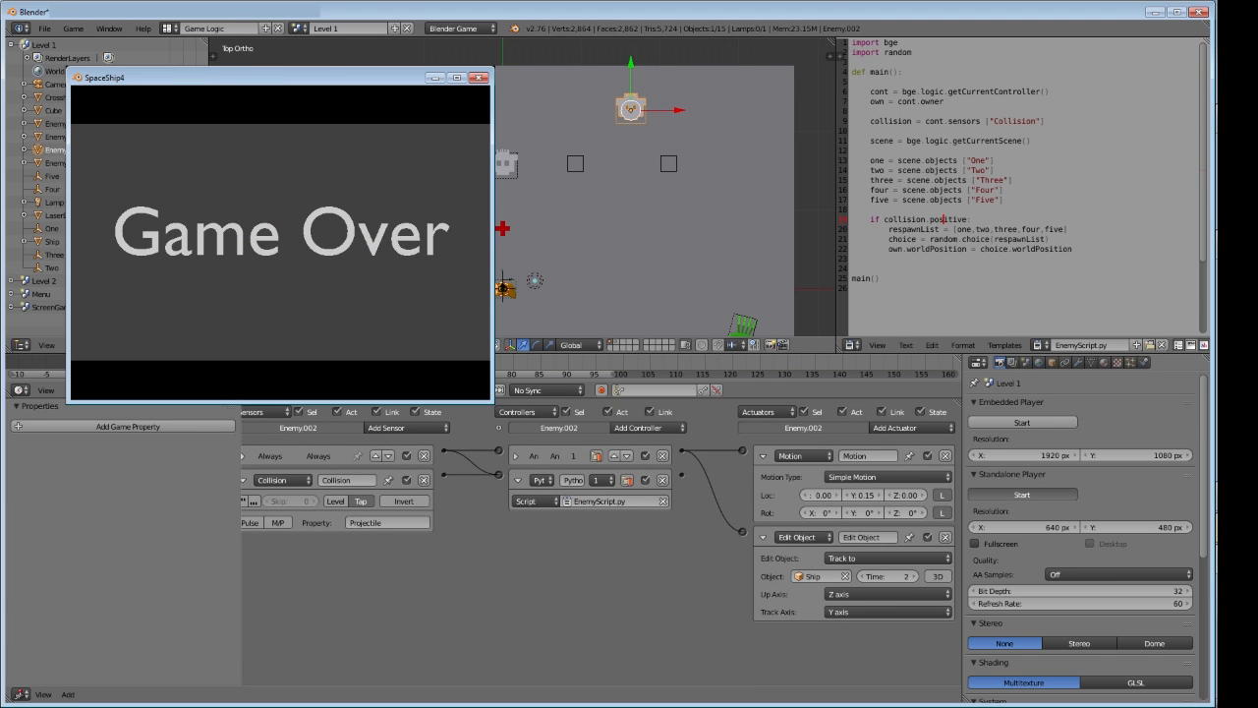
{"action": "key", "text": "Escape"}
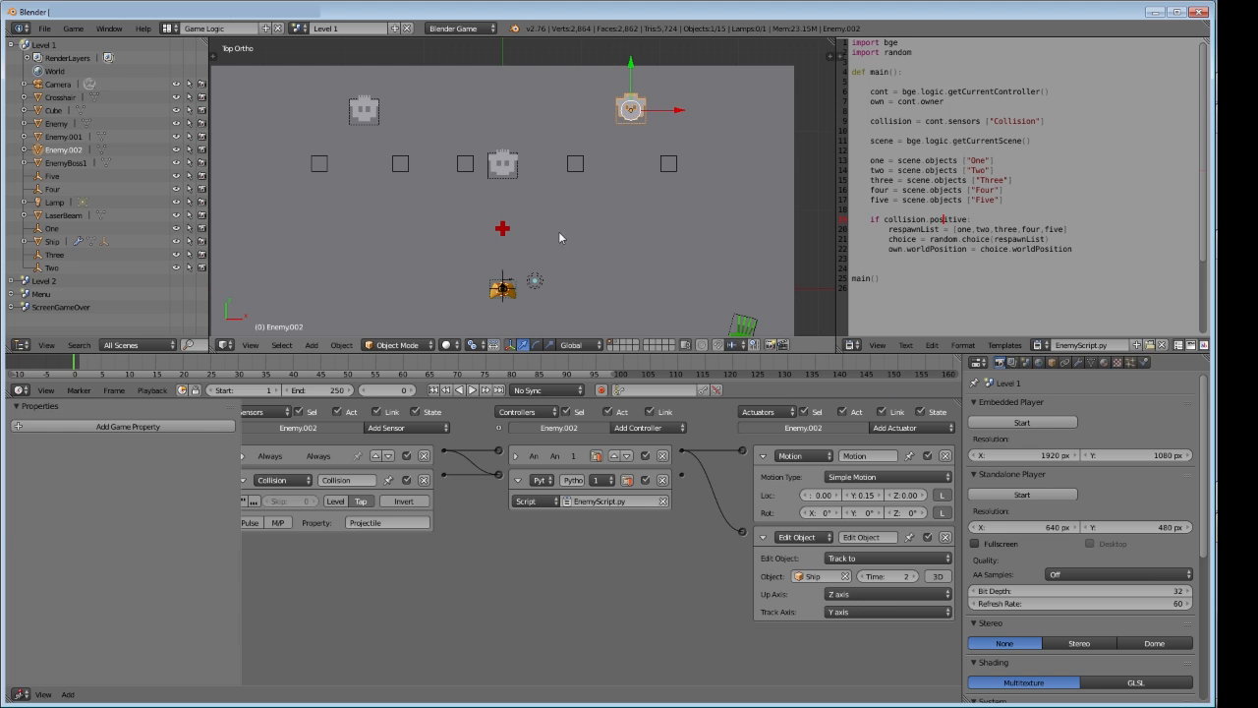
Switch back to the Level 2 scene and play-test it in the standalone player, moving the ship and shooting at the purple enemies
{"action": "right_click", "coordinate": [502, 167]}
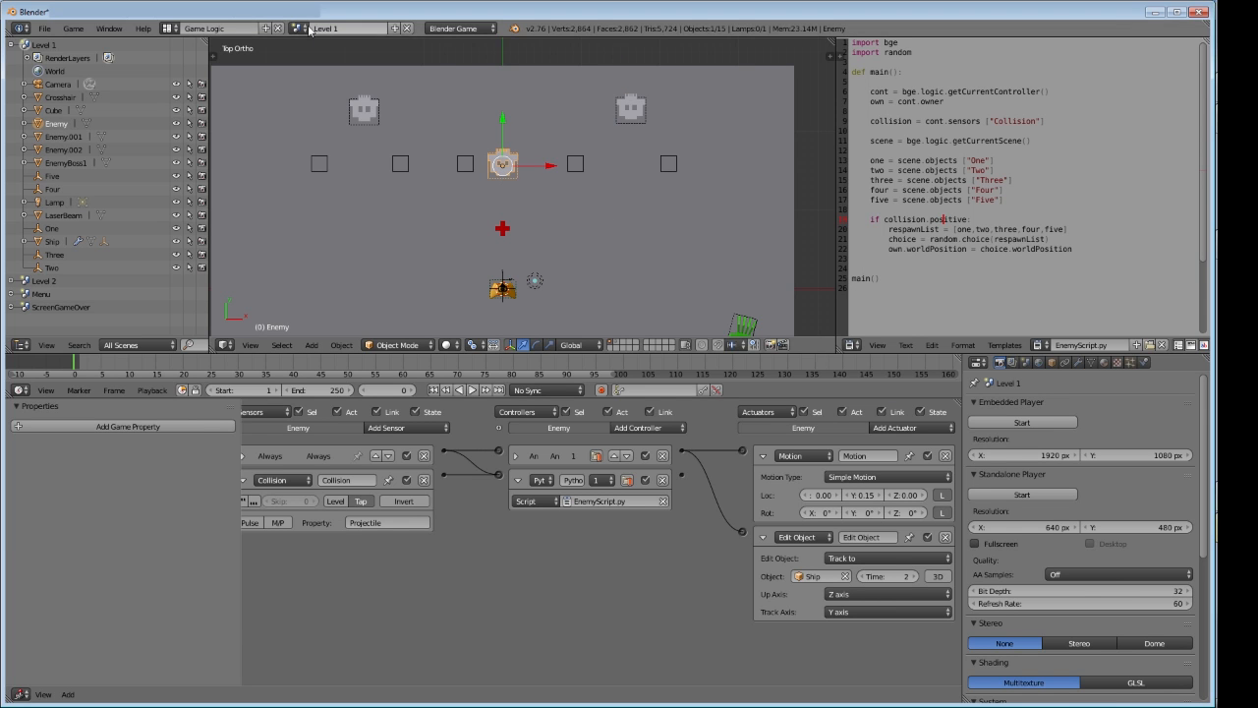
{"action": "left_click", "coordinate": [349, 28]}
{"action": "left_click", "coordinate": [329, 61]}
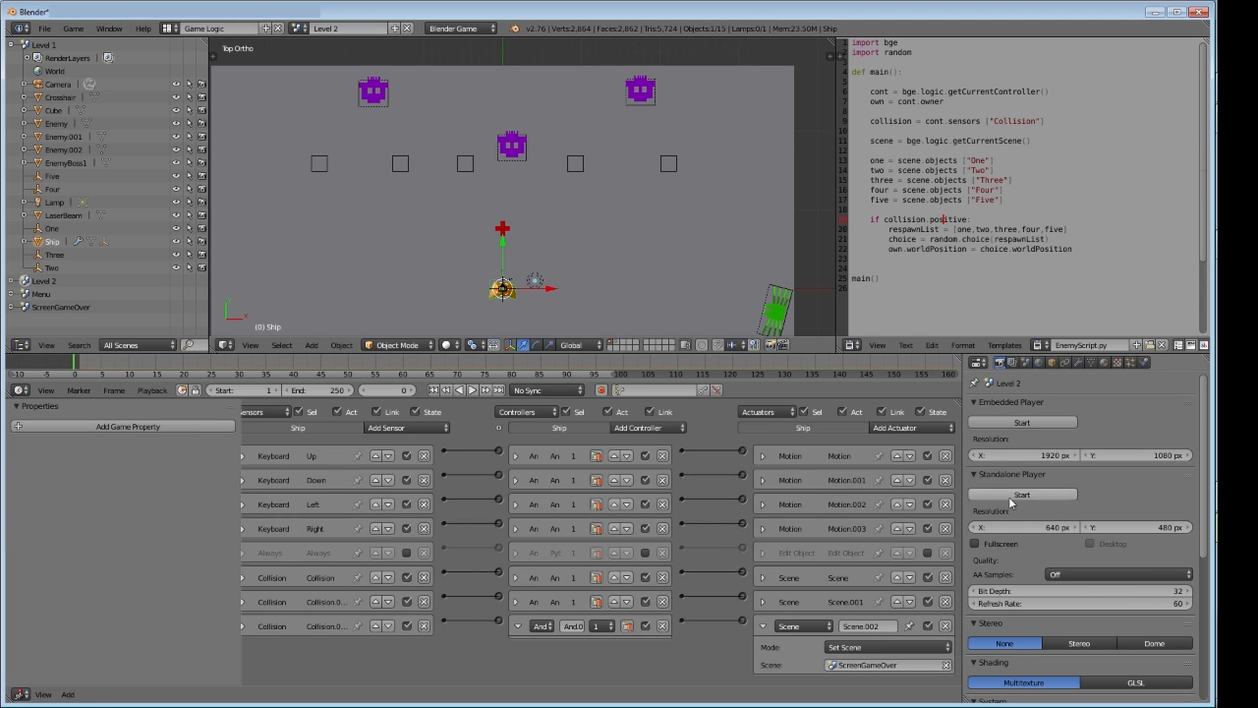
{"action": "left_click", "coordinate": [1023, 494]}
{"action": "key", "text": "s"}
{"action": "key", "text": "a"}
{"action": "left_click", "coordinate": [285, 158]}
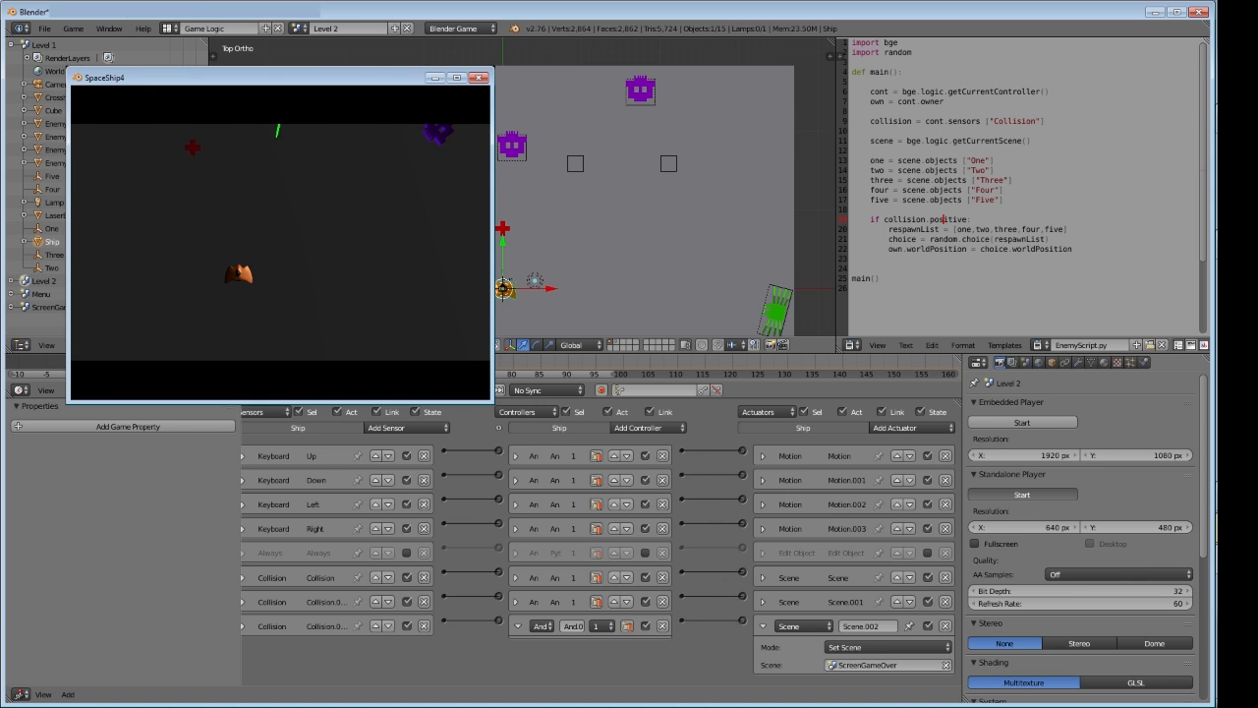
{"action": "left_click", "coordinate": [201, 149]}
{"action": "left_click", "coordinate": [345, 157]}
{"action": "left_click", "coordinate": [290, 160]}
{"action": "key", "text": "d"}
{"action": "key", "text": "s"}
{"action": "key", "text": "d"}
{"action": "left_click", "coordinate": [311, 175]}
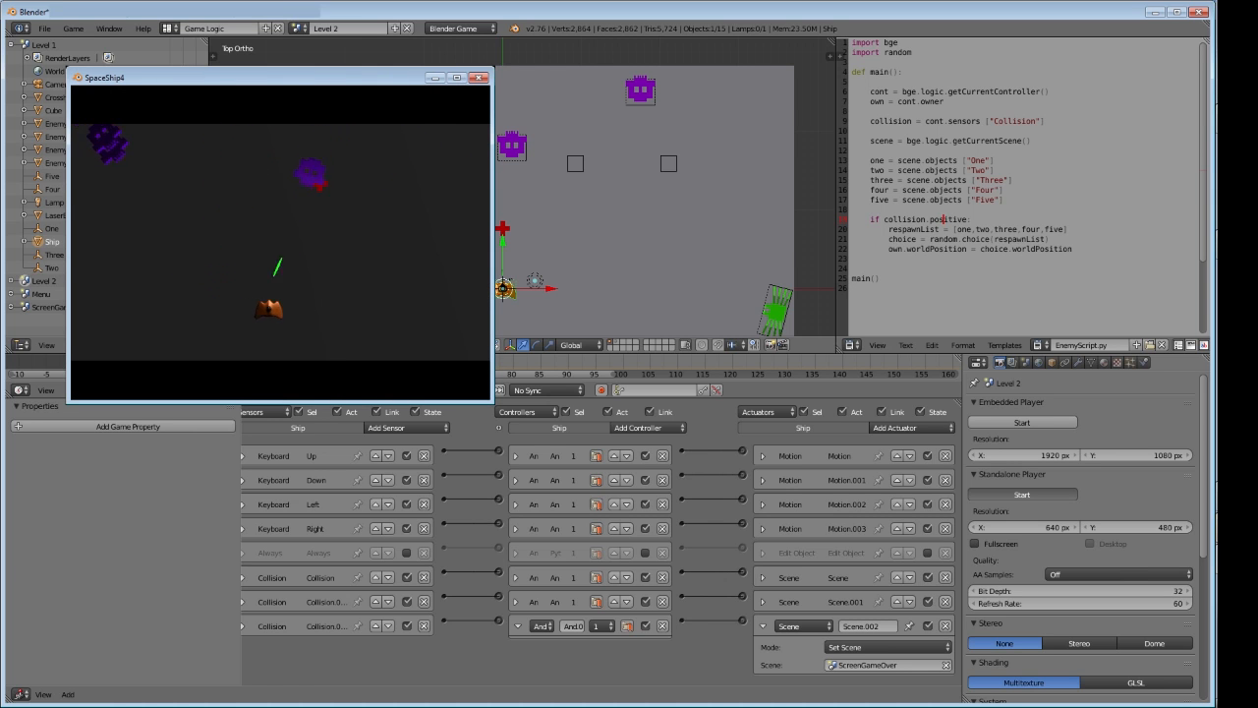
{"action": "left_click", "coordinate": [111, 179]}
{"action": "key", "text": "w"}
{"action": "key", "text": "a"}
{"action": "key", "text": "Escape"}
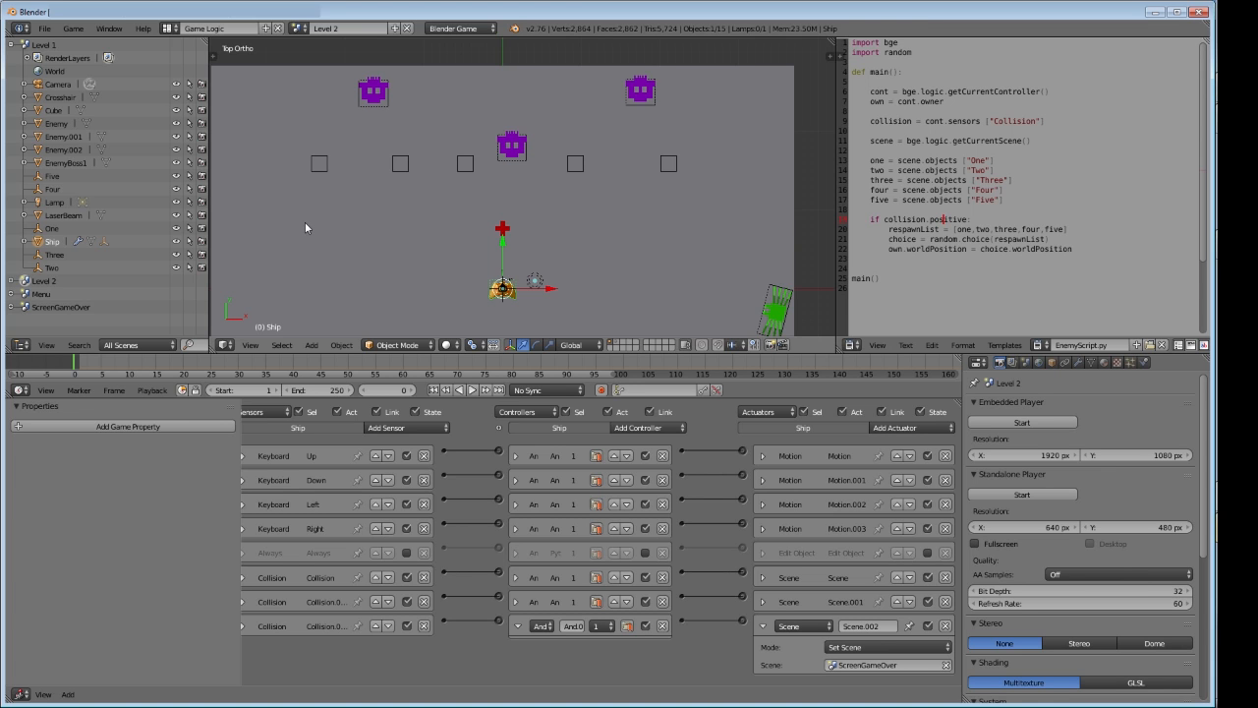
Set the Y location of the middle purple enemy's Motion actuator to 0.25
{"action": "right_click", "coordinate": [512, 149]}
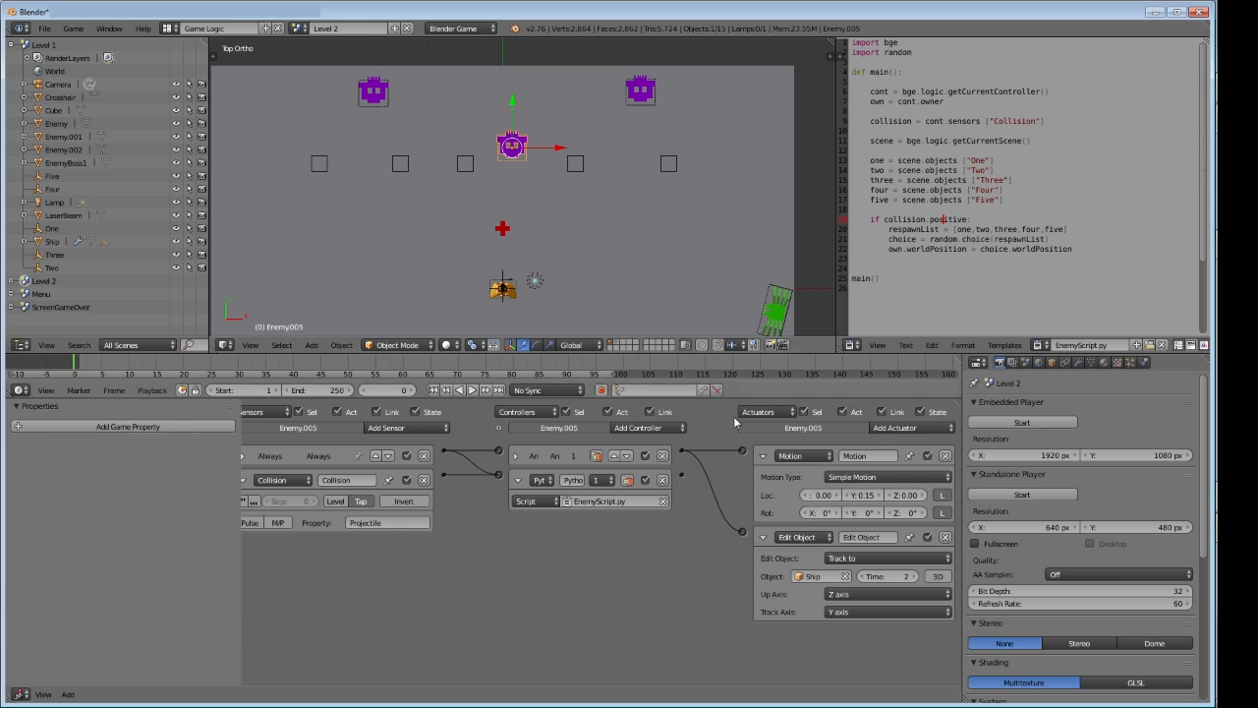
{"action": "left_click", "coordinate": [867, 497]}
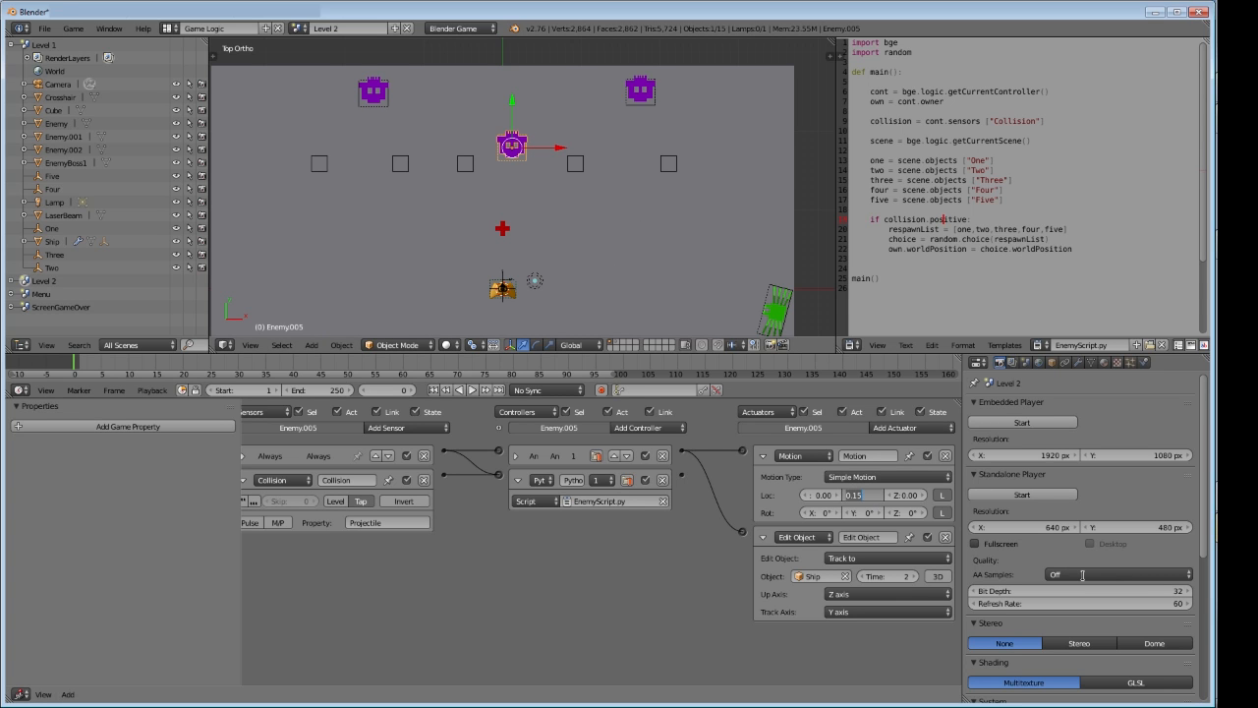
{"action": "key", "text": "BackSpace"}
{"action": "type", "text": ".25"}
{"action": "key", "text": "Return"}
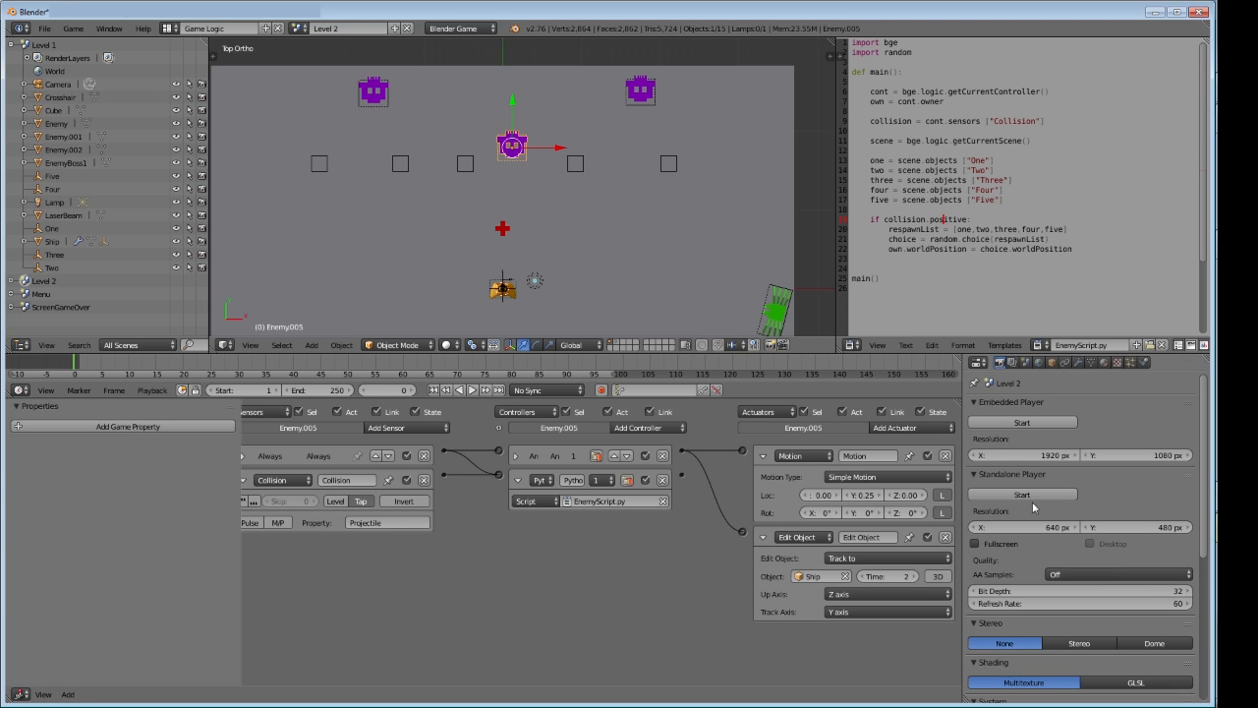
Set the Y location of the upper-right purple enemy's Motion actuator to 0.25
{"action": "right_click", "coordinate": [640, 92]}
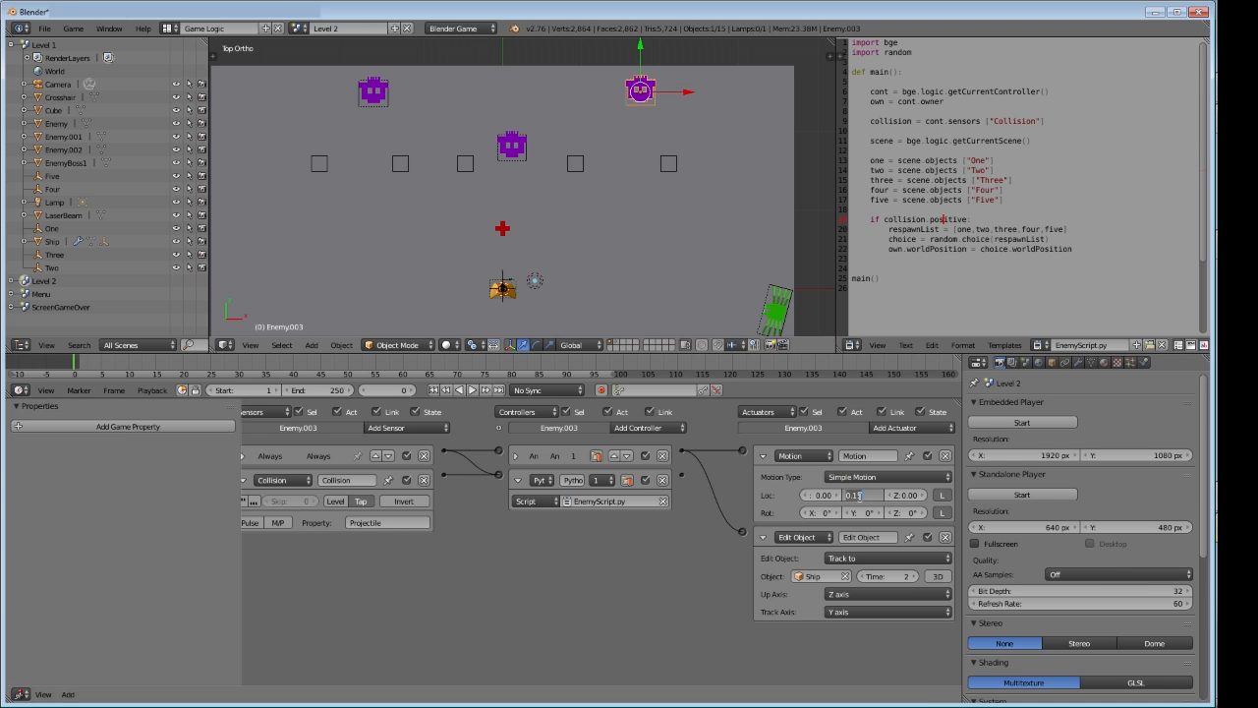
{"action": "key", "text": "BackSpace"}
{"action": "type", "text": ".25"}
{"action": "key", "text": "Return"}
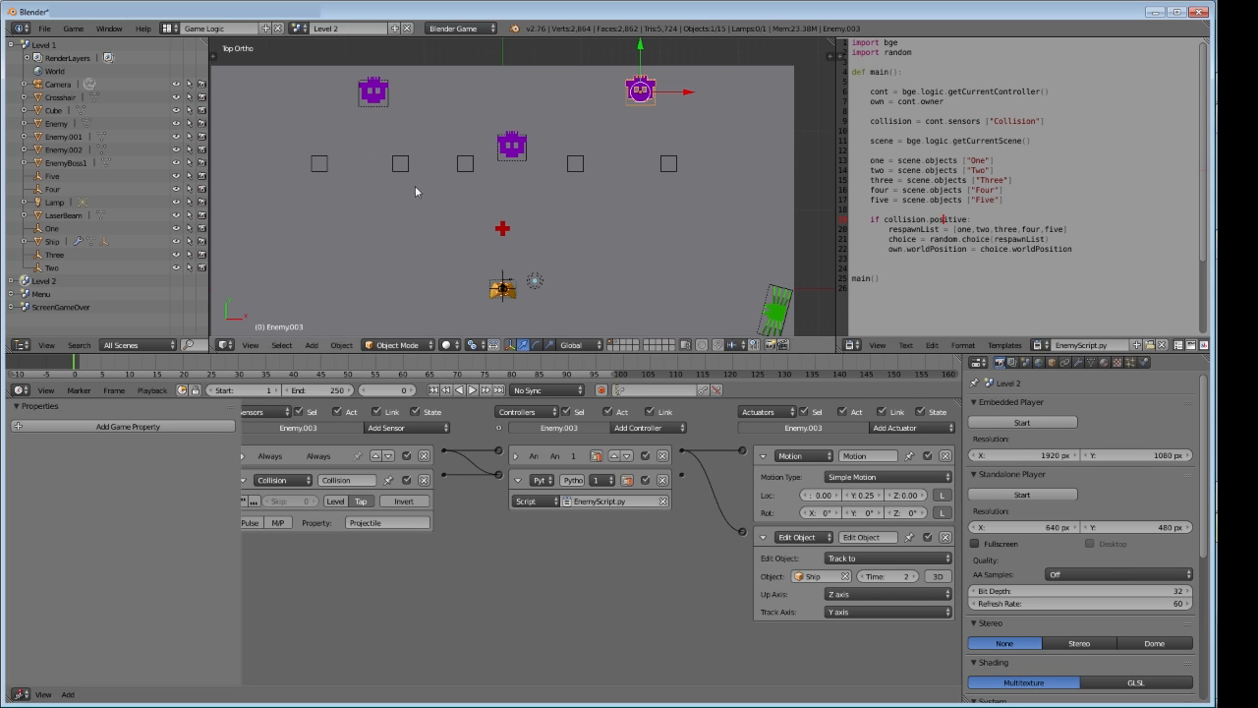
Set the Y location of the upper-left purple enemy's Motion actuator to 0.25
{"action": "right_click", "coordinate": [380, 96]}
{"action": "left_click", "coordinate": [878, 497]}
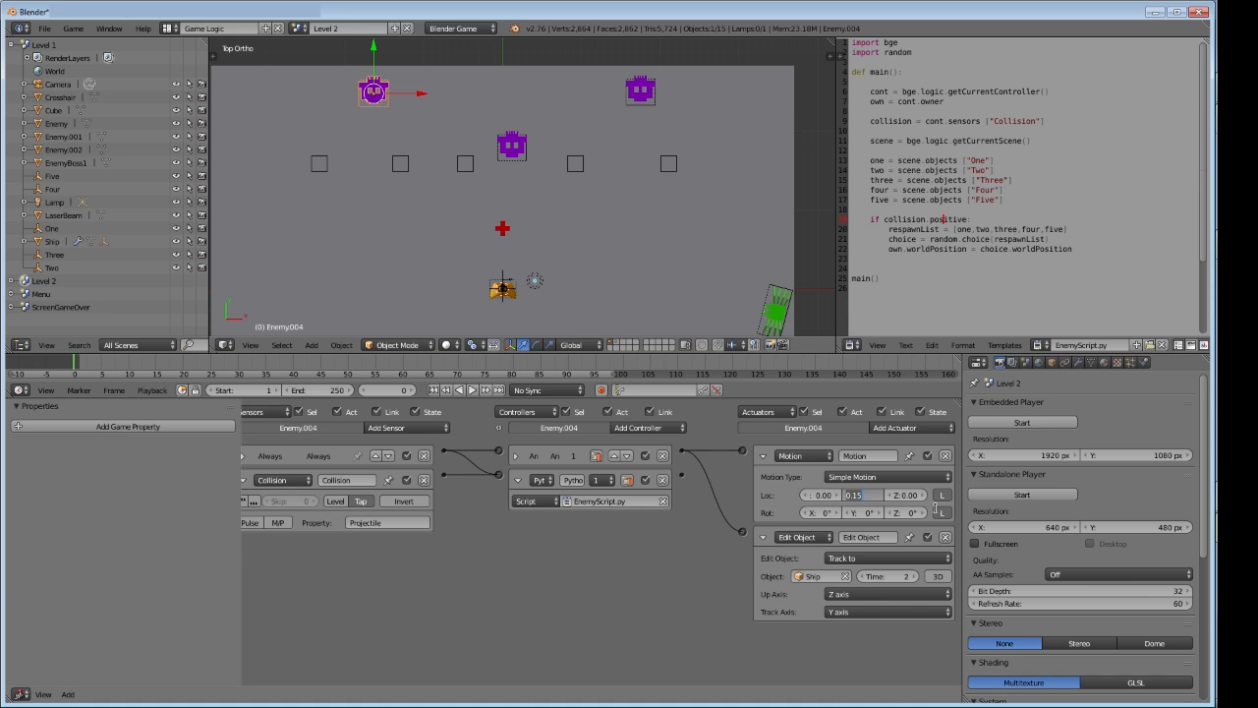
{"action": "type", "text": ".25"}
{"action": "key", "text": "Return"}
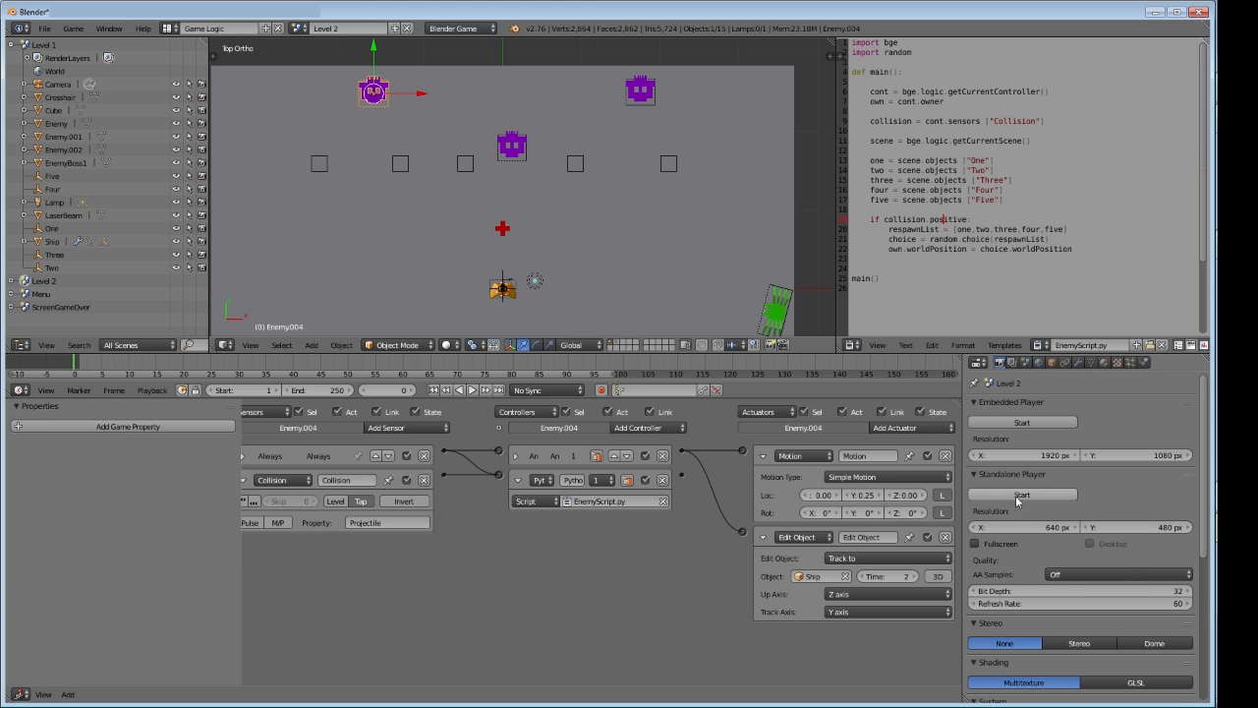
Play-test Level 2 in the standalone player with the changed enemy speed, dodging and shooting the enemies, and quit the game
{"action": "key", "text": "a"}
{"action": "key", "text": "s"}
{"action": "key", "text": "d"}
{"action": "left_click", "coordinate": [239, 180]}
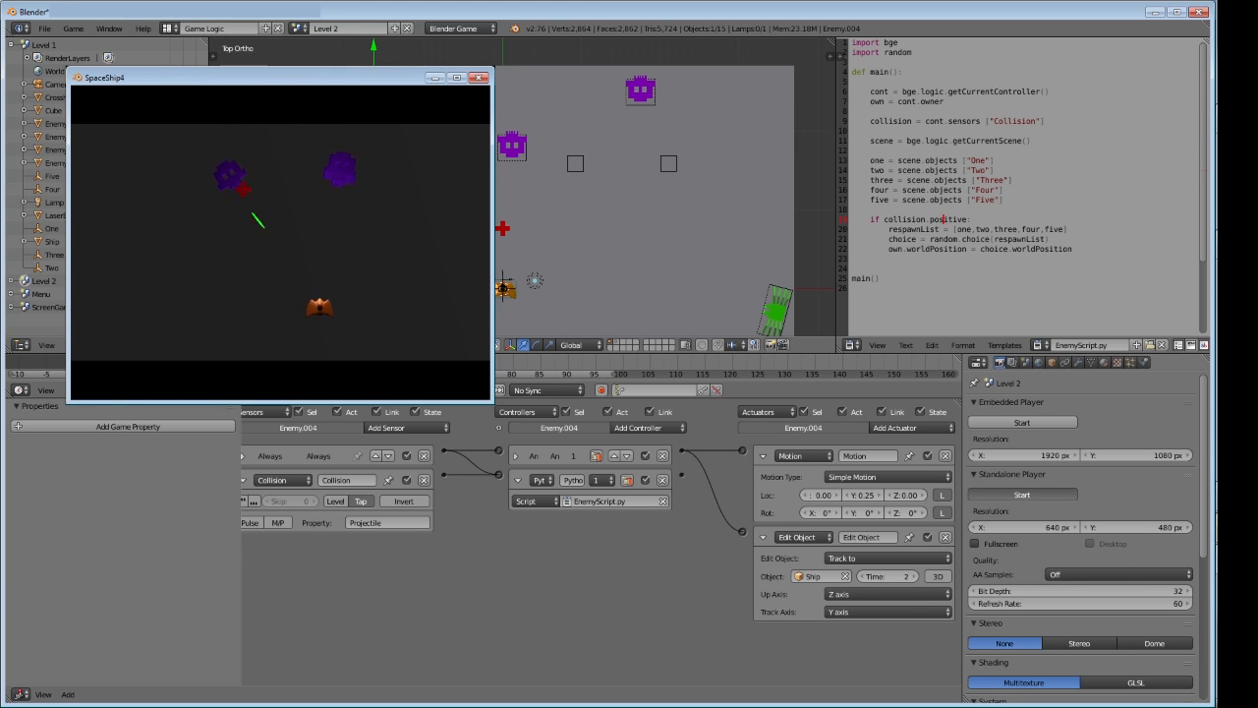
{"action": "left_click", "coordinate": [311, 196]}
{"action": "left_click", "coordinate": [247, 145]}
{"action": "key", "text": "a"}
{"action": "left_click", "coordinate": [391, 194]}
{"action": "left_click", "coordinate": [157, 185]}
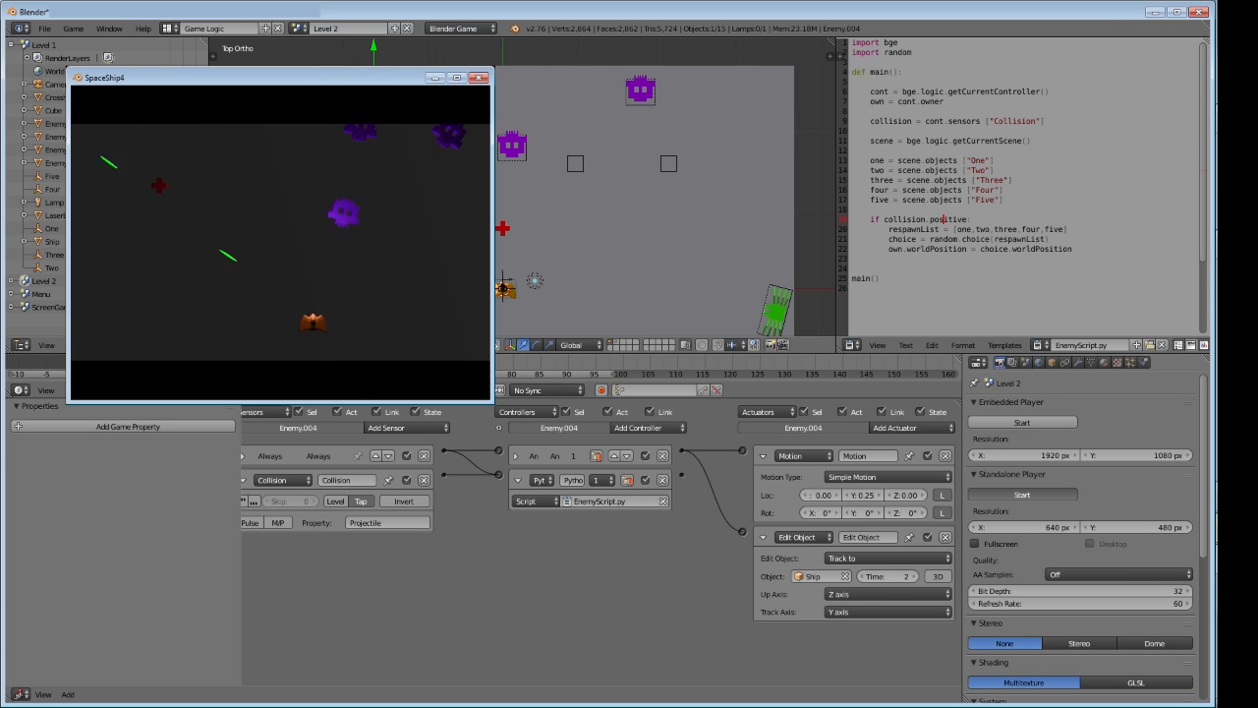
{"action": "key", "text": "s"}
{"action": "left_click", "coordinate": [358, 196]}
{"action": "key", "text": "w"}
{"action": "key", "text": "a"}
{"action": "left_click", "coordinate": [390, 197]}
{"action": "left_click", "coordinate": [388, 199]}
{"action": "key", "text": "d"}
{"action": "left_click", "coordinate": [272, 170]}
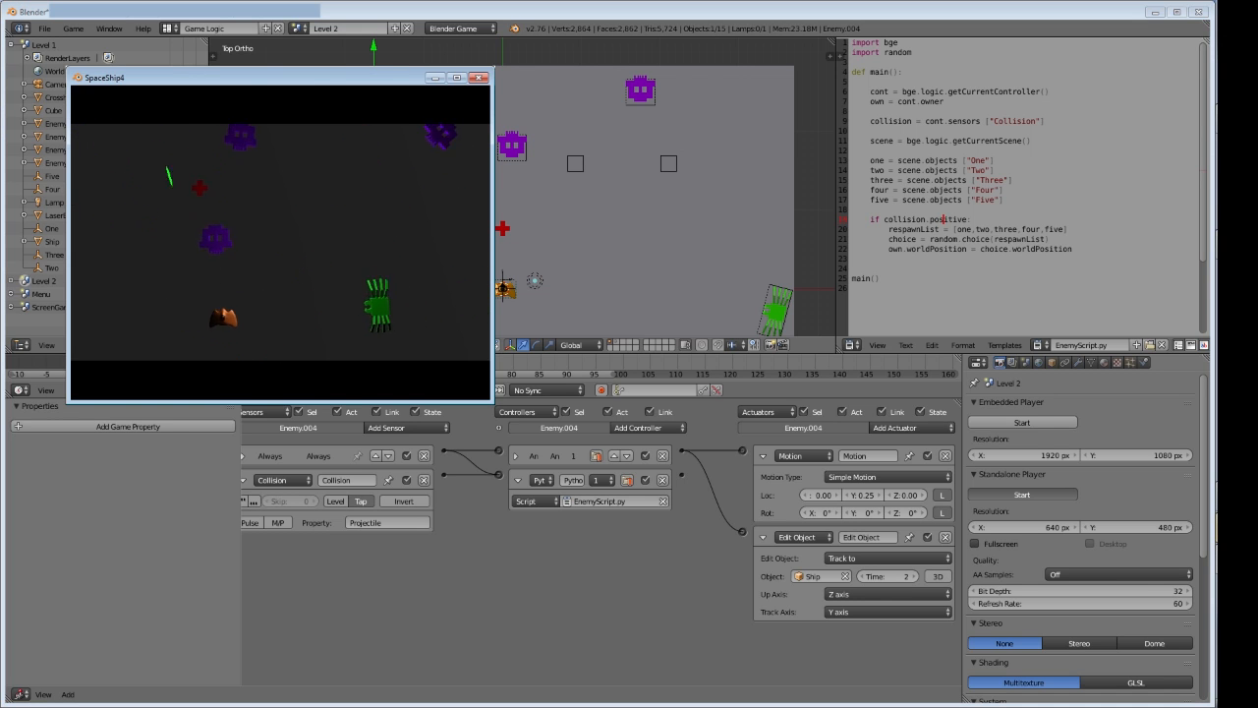
{"action": "key", "text": "a"}
{"action": "left_click", "coordinate": [266, 187]}
{"action": "key", "text": "Escape"}
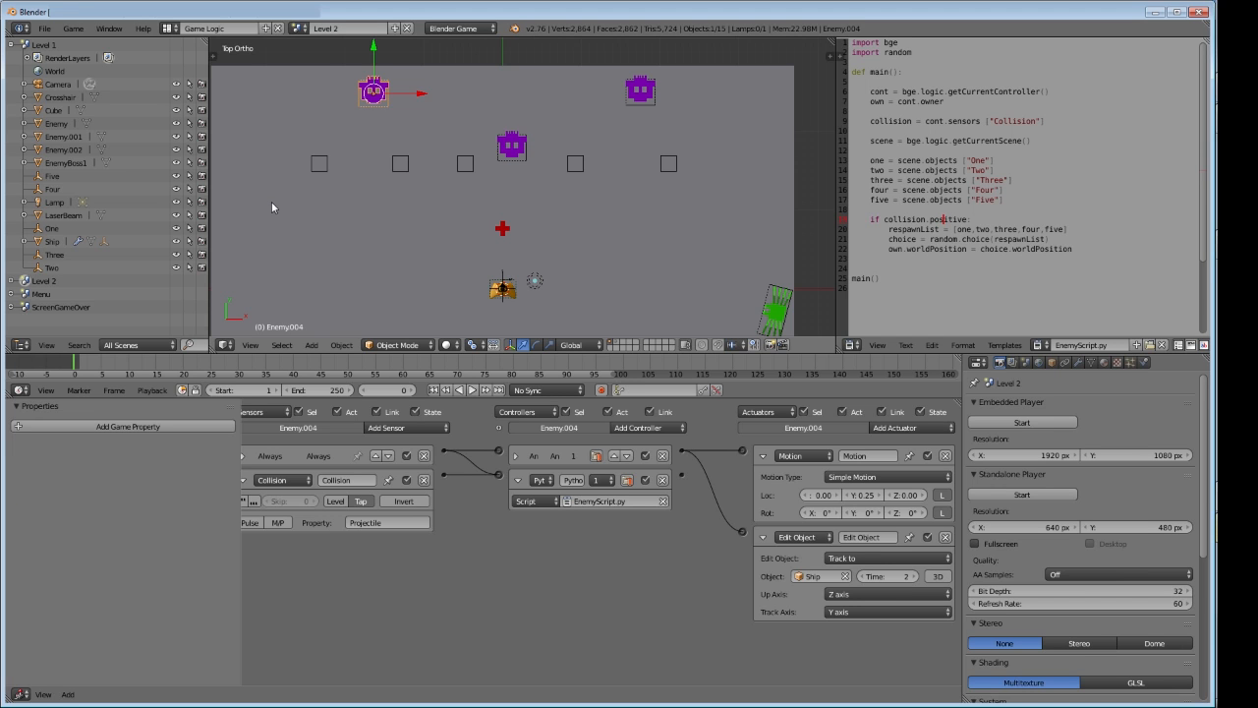
Move the lamp beside the ship out to the lower-right area of the Level 2 playfield
{"action": "middle_click_drag", "start_coordinate": [420, 278], "coordinate": [521, 239], "text": "shift"}
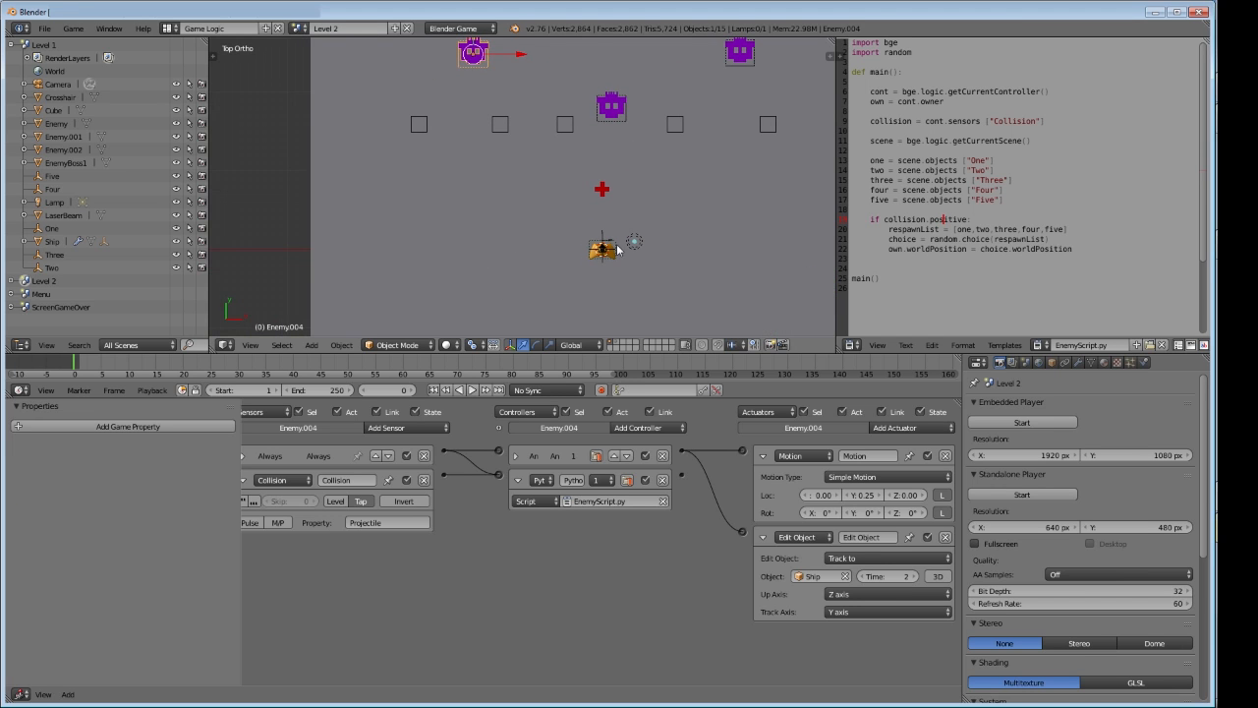
{"action": "right_click", "coordinate": [635, 242]}
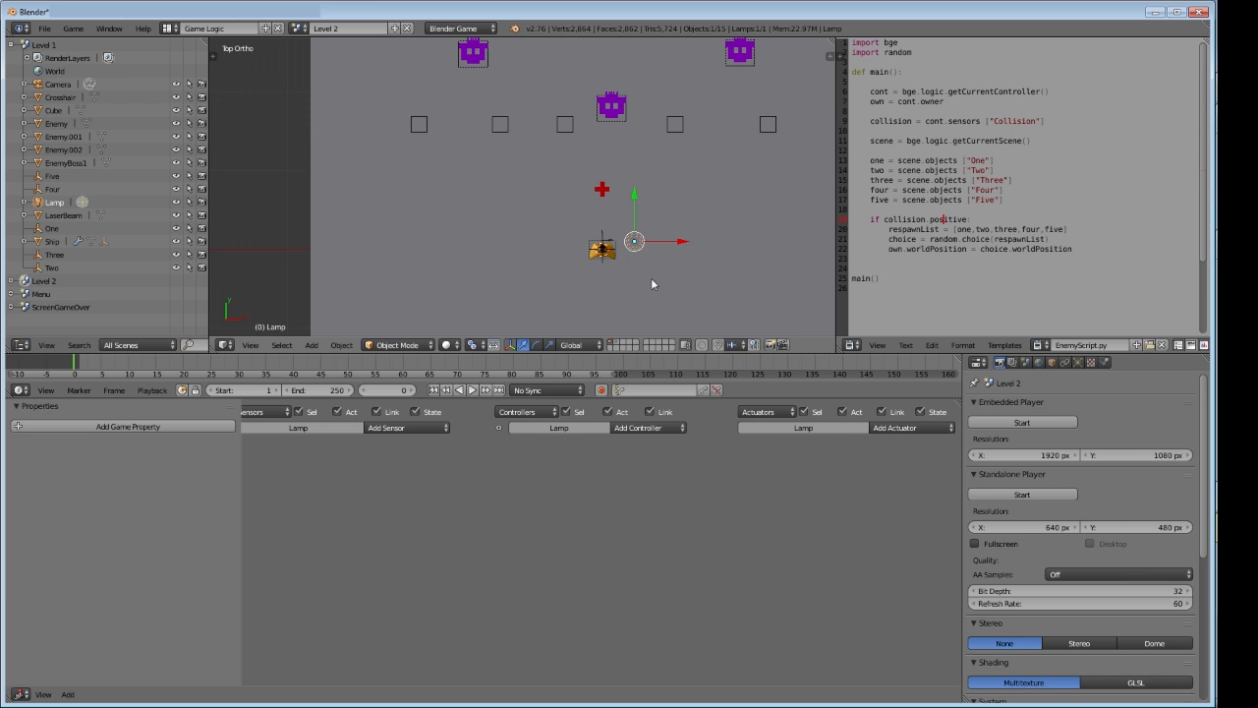
{"action": "key", "text": "g"}
{"action": "left_click", "coordinate": [771, 305]}
Duplicate the lamp three times, placing the copies in the lower-left, upper-left and upper-right areas of the playfield
{"action": "key", "text": "shift+d"}
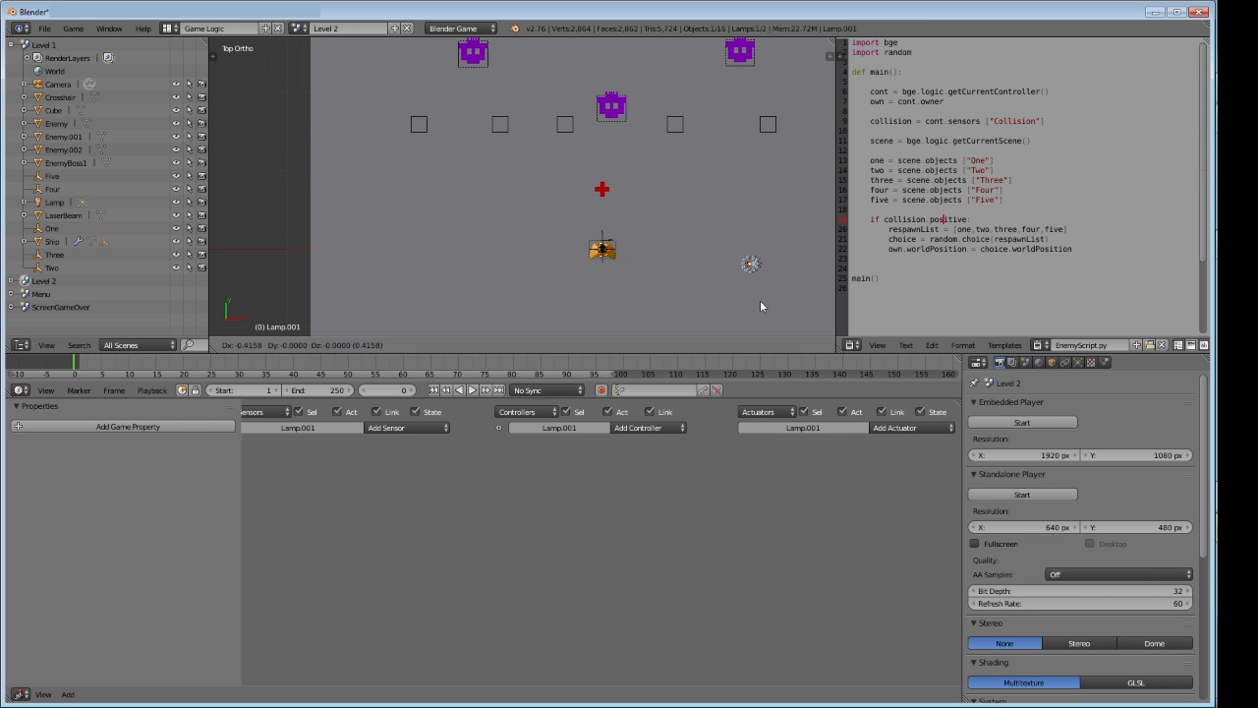
{"action": "left_click", "coordinate": [453, 314]}
{"action": "key", "text": "shift+d"}
{"action": "left_click", "coordinate": [454, 144]}
{"action": "key", "text": "shift+d"}
{"action": "left_click", "coordinate": [764, 140]}
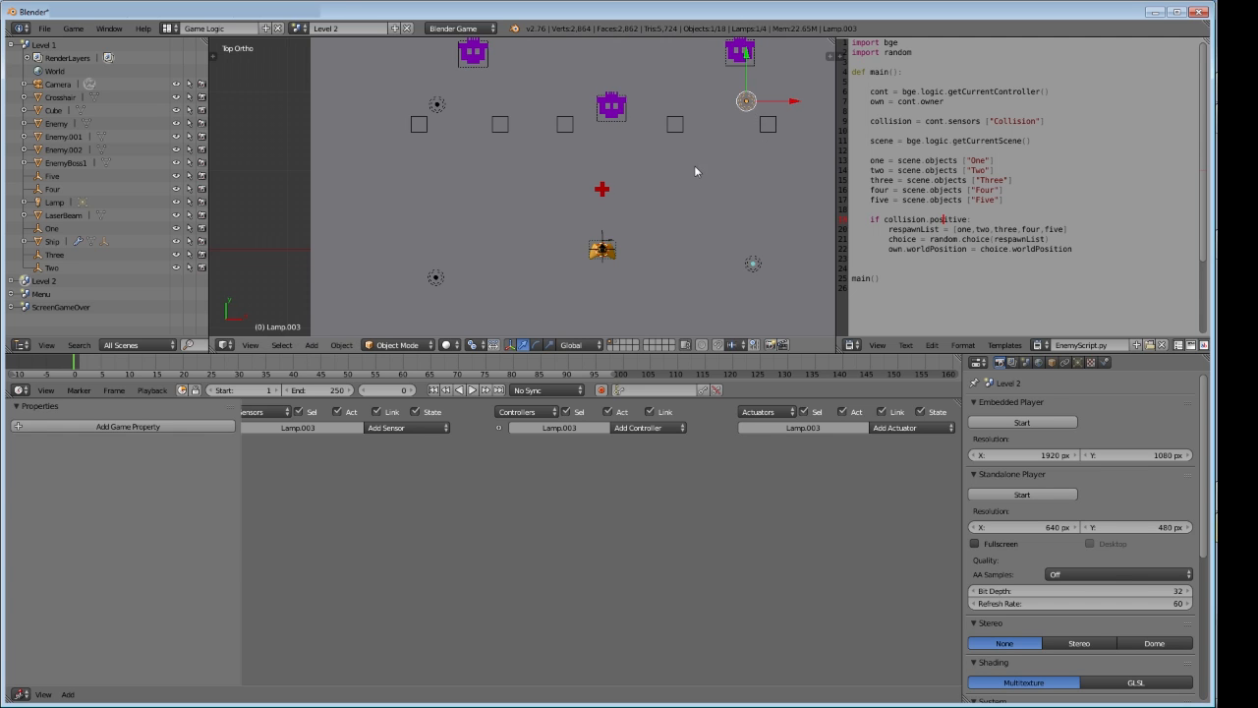
Play-test Level 2 in the standalone player with the four lamps, shooting at the enemies, and quit the game
{"action": "scroll", "coordinate": [694, 166], "scroll_direction": "up", "scroll_amount": 2, "text": "ctrl"}
{"action": "left_click", "coordinate": [1004, 491]}
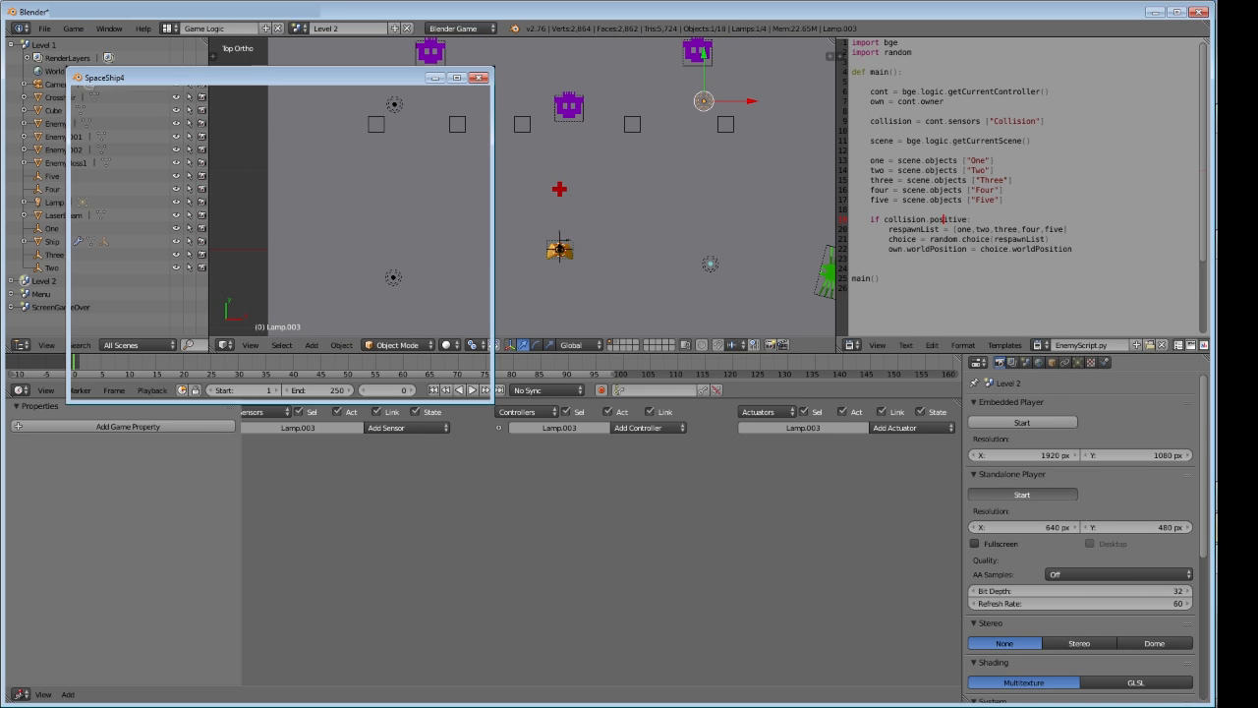
{"action": "key", "text": "a"}
{"action": "left_click", "coordinate": [357, 188]}
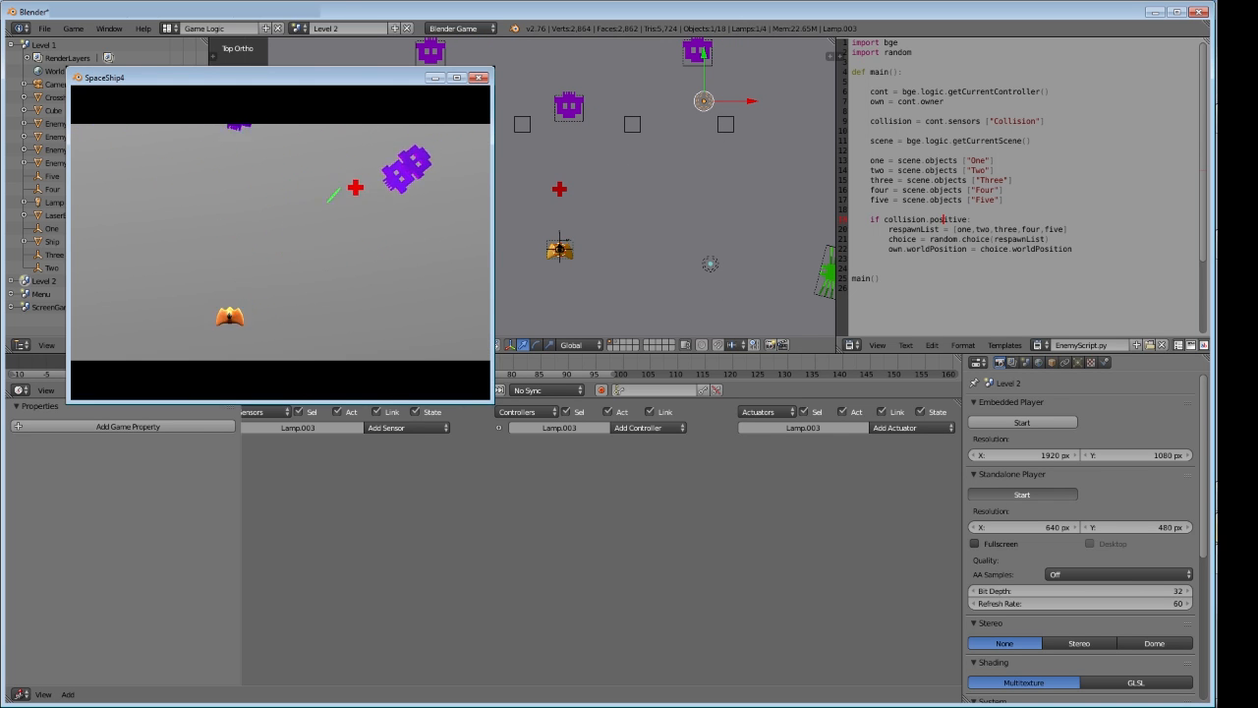
{"action": "key", "text": "d"}
{"action": "key", "text": "w"}
{"action": "left_click", "coordinate": [233, 186]}
{"action": "key", "text": "a"}
{"action": "left_click", "coordinate": [349, 211]}
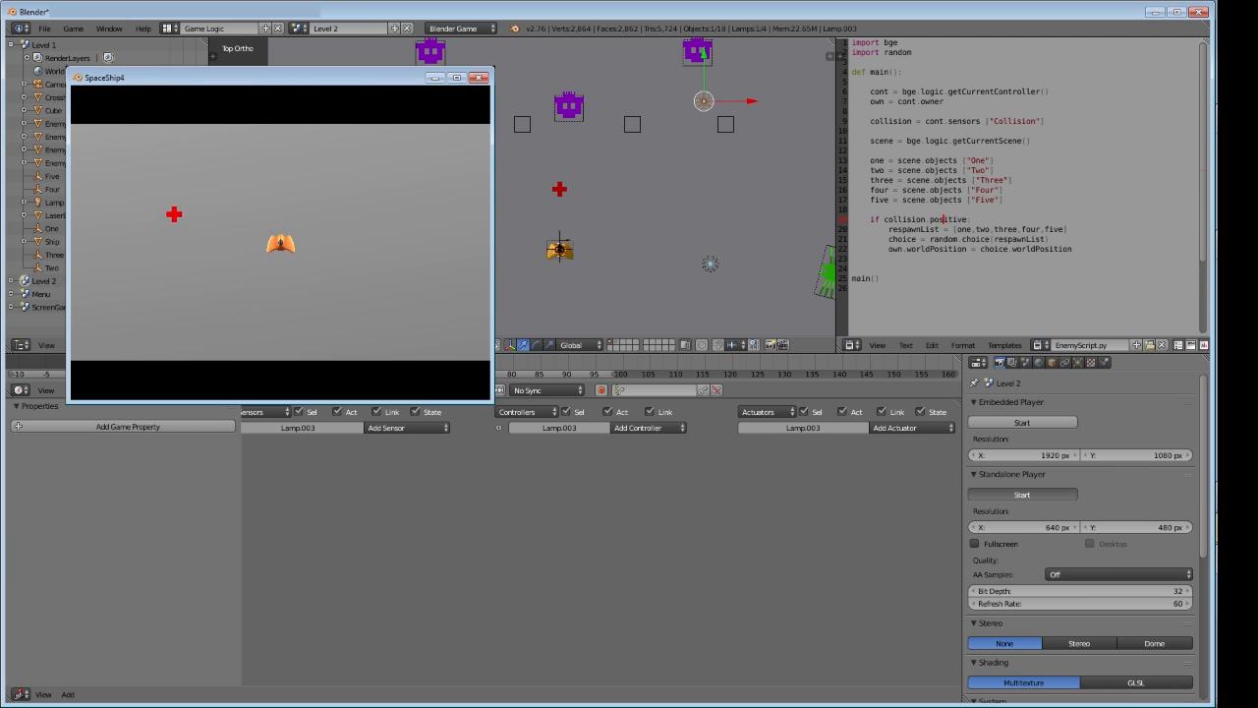
{"action": "key", "text": "Escape"}
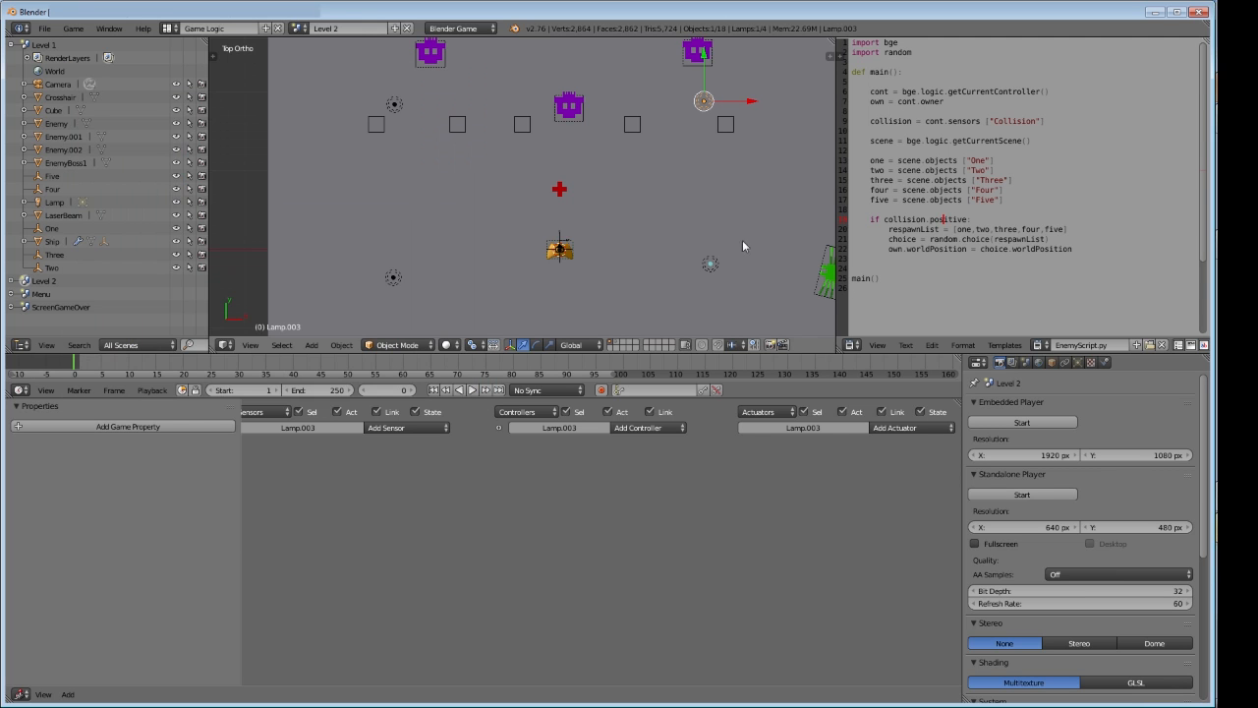
Delete the upper-right and upper-left lamps from the Level 2 playfield
{"action": "key", "text": "x"}
{"action": "left_click", "coordinate": [710, 153]}
{"action": "right_click", "coordinate": [394, 104]}
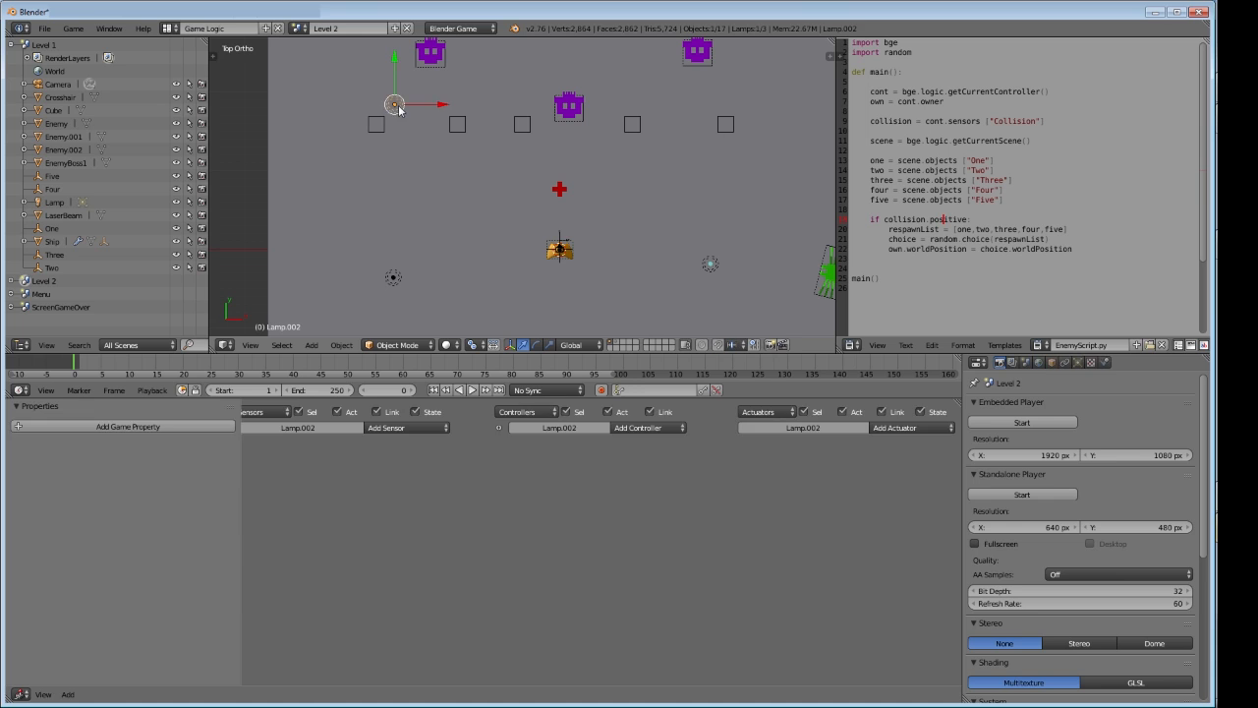
{"action": "key", "text": "x"}
{"action": "left_click", "coordinate": [398, 113]}
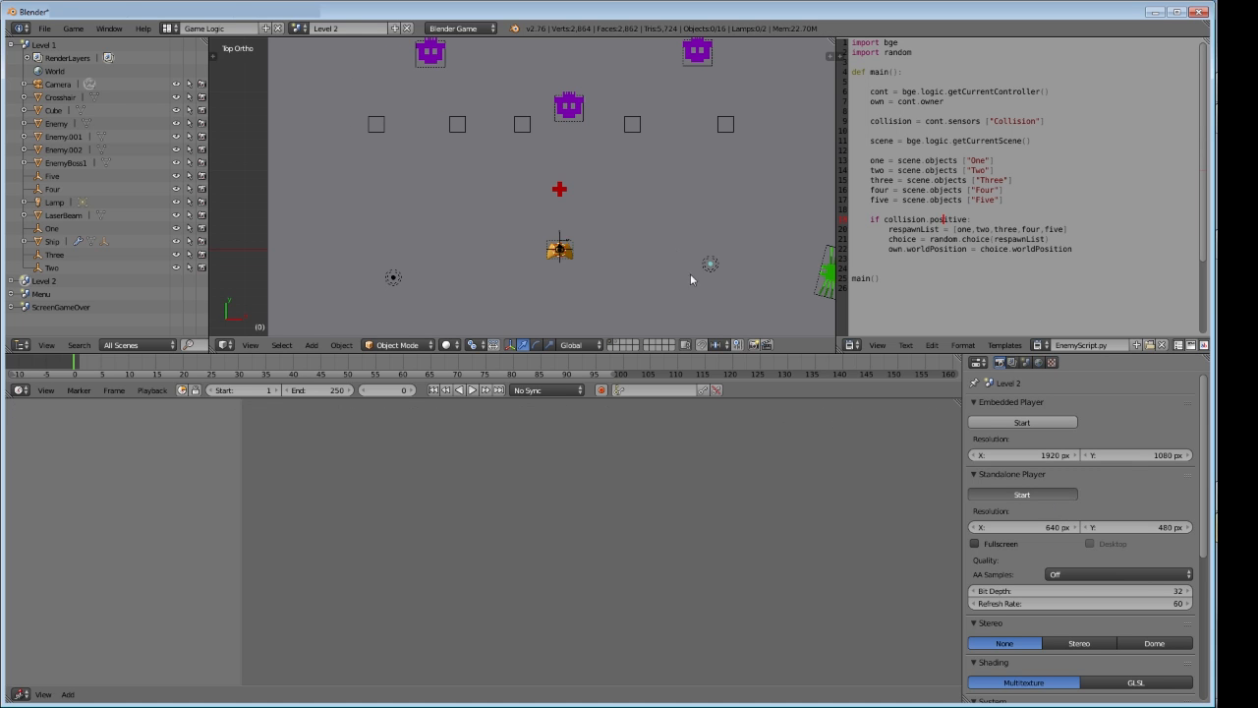
Play-test Level 2 in the standalone player with only the two lower lamps, moving and shooting, and quit the game
{"action": "key", "text": "a"}
{"action": "key", "text": "s"}
{"action": "key", "text": "d"}
{"action": "left_click", "coordinate": [270, 203]}
{"action": "left_click", "coordinate": [361, 199]}
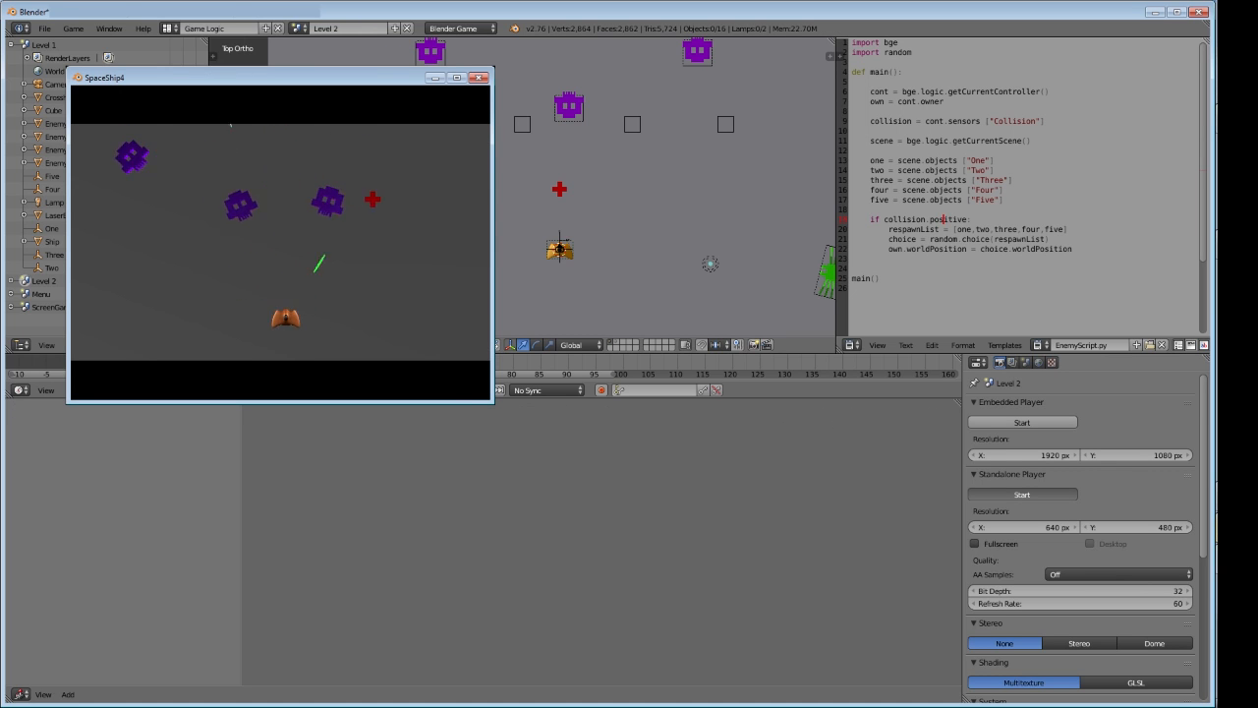
{"action": "key", "text": "a"}
{"action": "left_click", "coordinate": [231, 197]}
{"action": "key", "text": "d"}
{"action": "left_click", "coordinate": [132, 190]}
{"action": "key", "text": "a"}
{"action": "left_click", "coordinate": [246, 208]}
{"action": "left_click", "coordinate": [376, 236]}
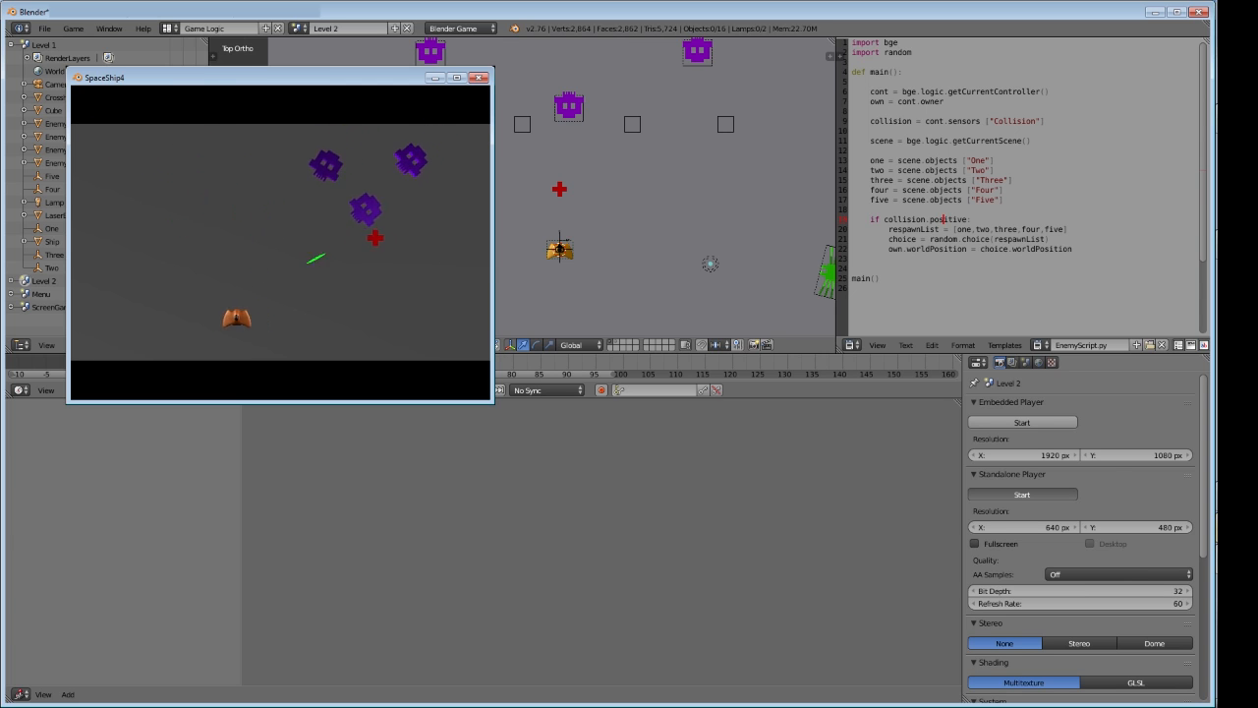
{"action": "key", "text": "d"}
{"action": "left_click", "coordinate": [327, 217]}
{"action": "left_click", "coordinate": [411, 208]}
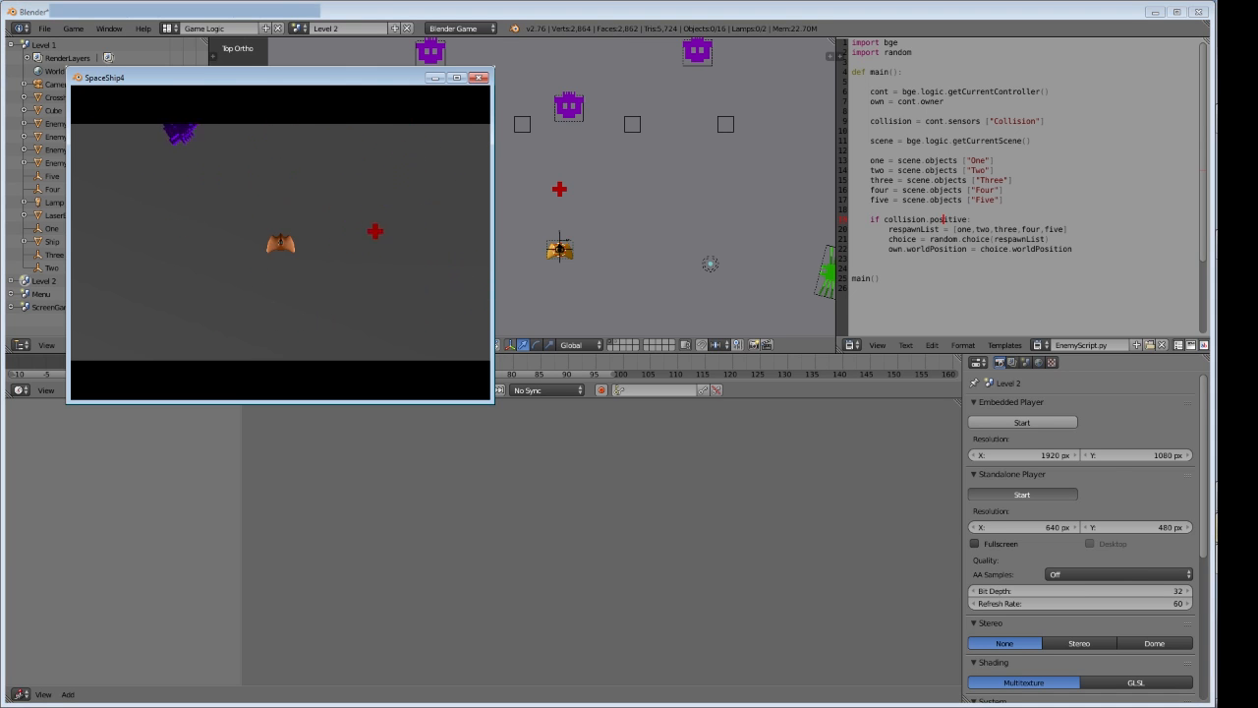
{"action": "key", "text": "Escape"}
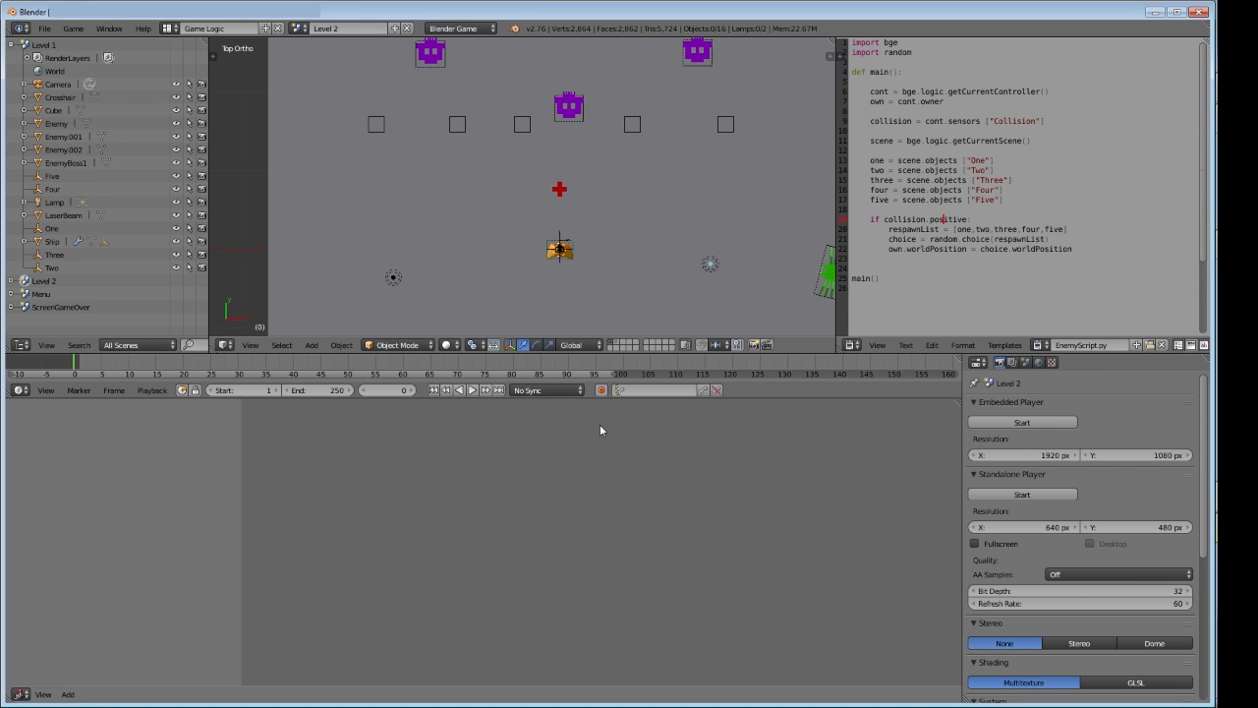
Save the game file
{"action": "scroll", "coordinate": [602, 234], "scroll_direction": "down", "scroll_amount": 1}
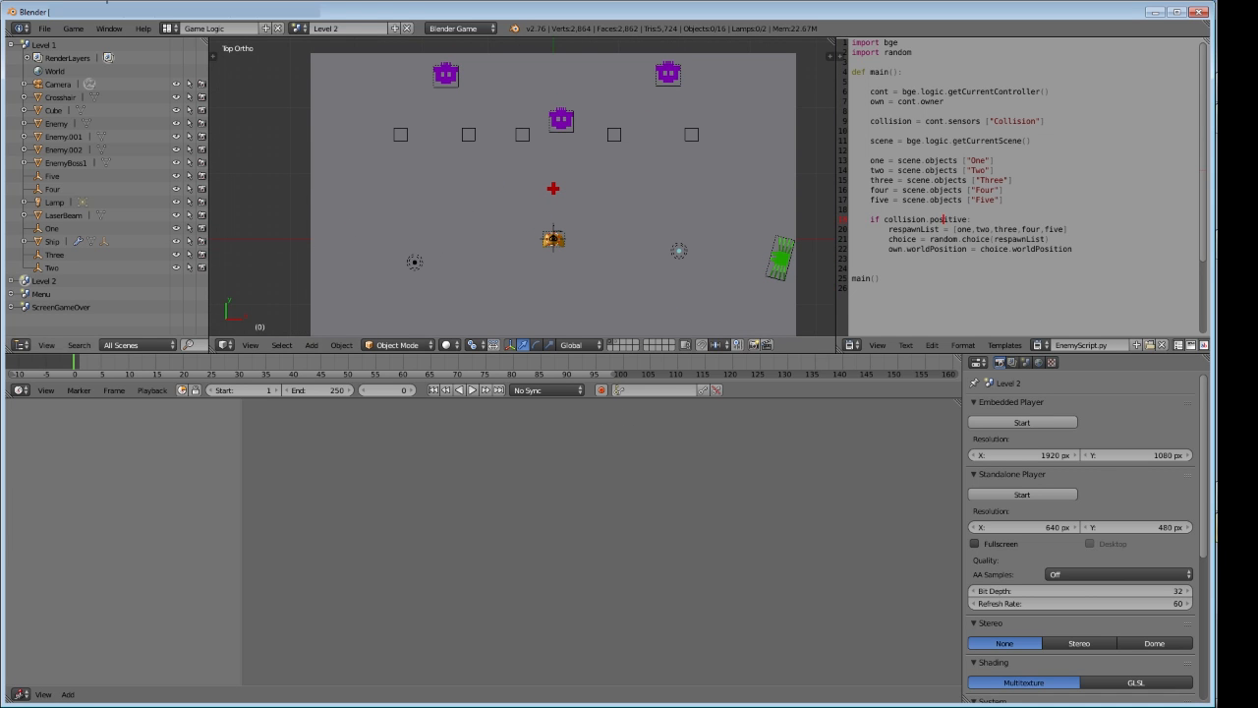
{"action": "left_click", "coordinate": [45, 29]}
{"action": "left_click", "coordinate": [79, 131]}
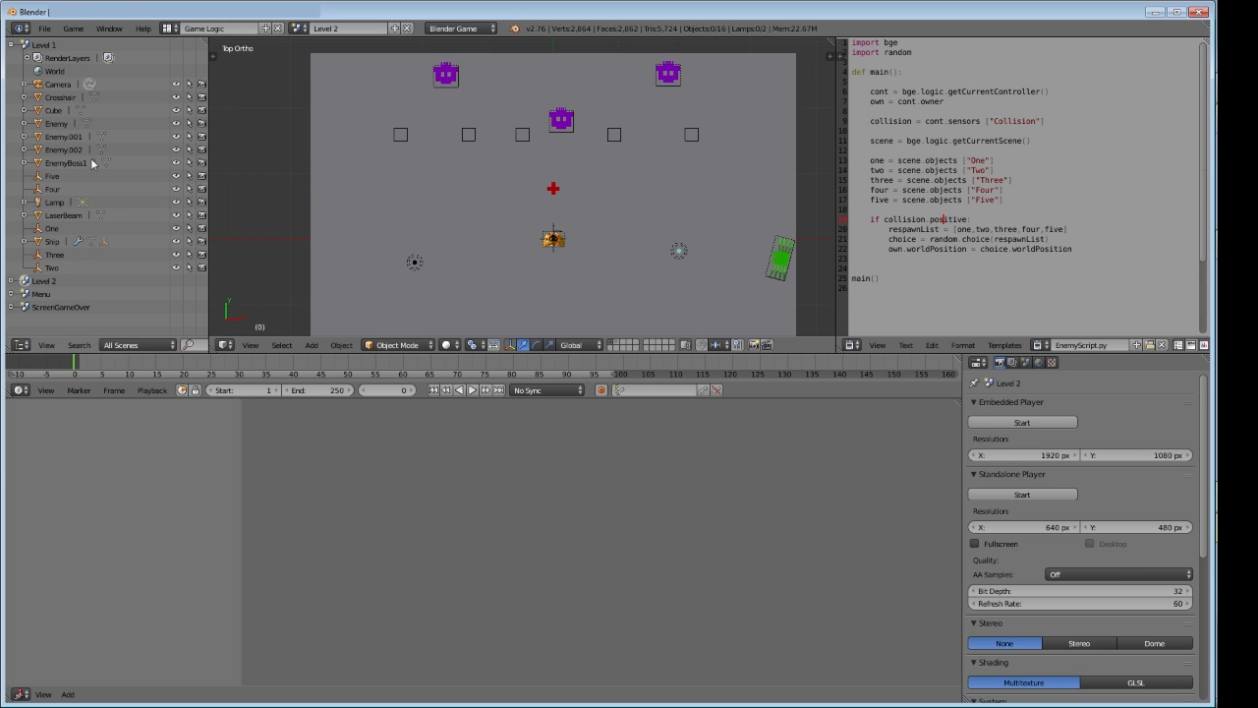
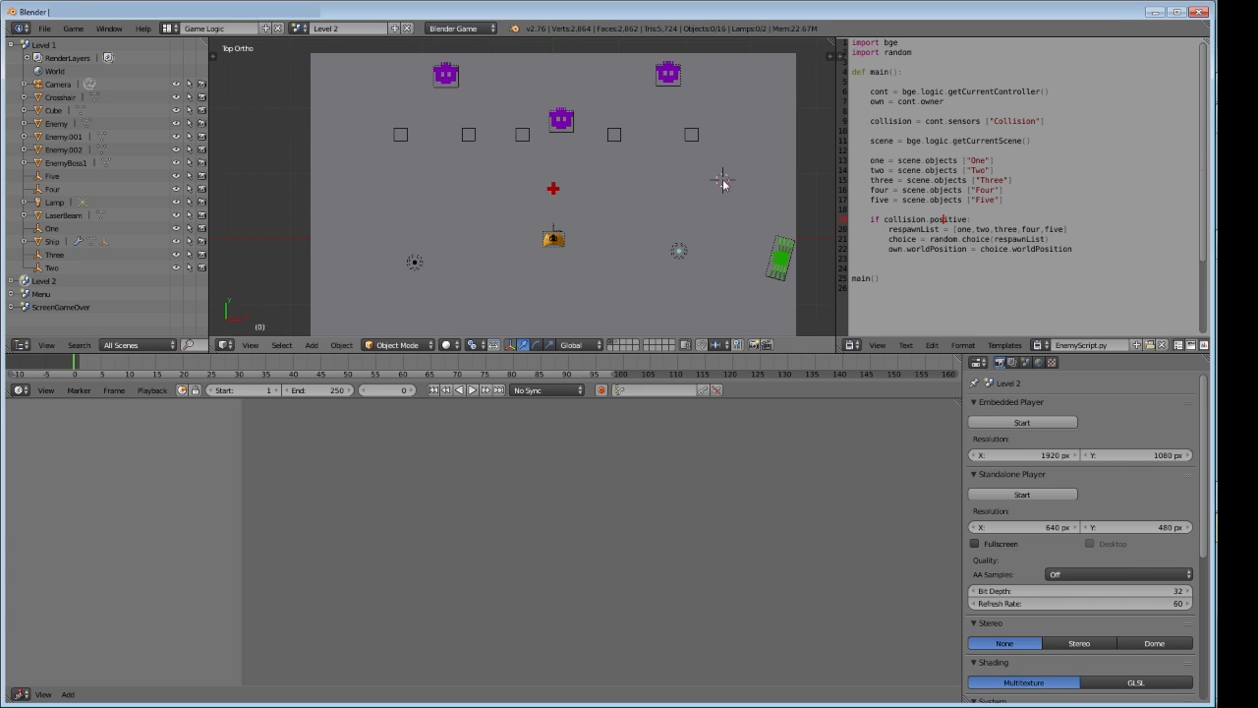
Select the green boss enemy beside the right edge of the playfield and open its material settings
{"action": "key", "text": "p"}
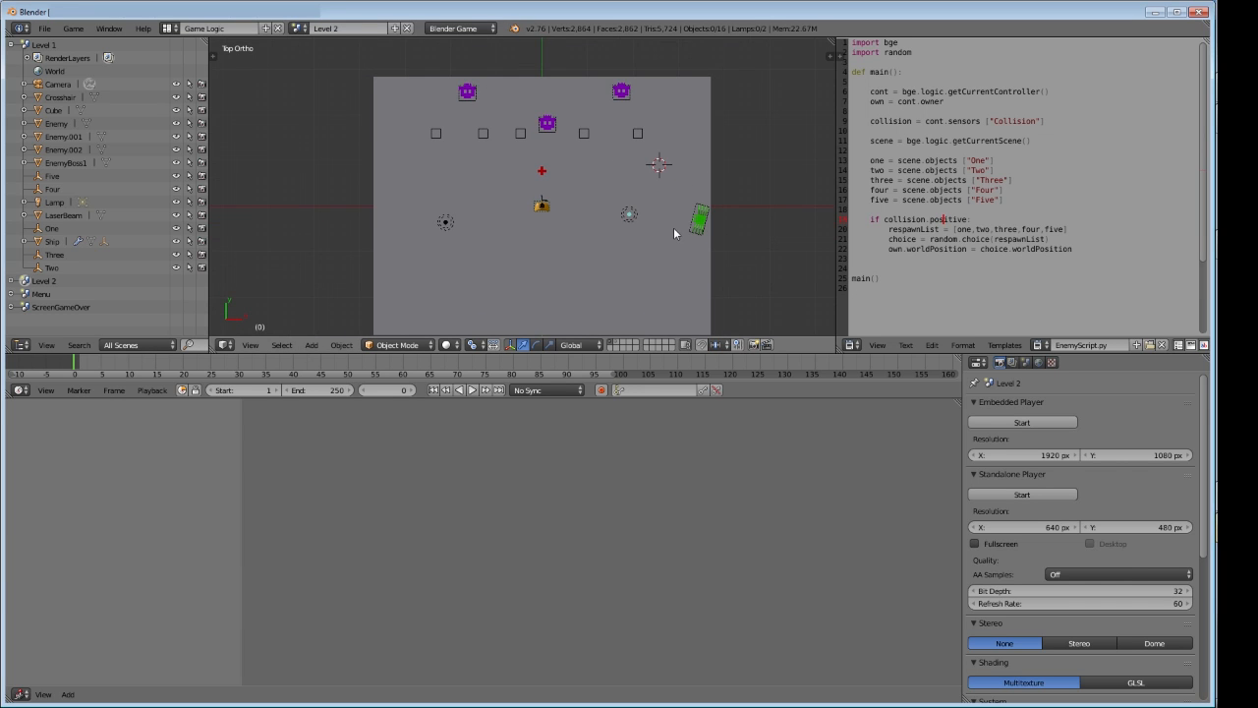
{"action": "middle_click_drag", "start_coordinate": [697, 233], "coordinate": [648, 234], "text": "shift"}
{"action": "scroll", "coordinate": [711, 231], "scroll_direction": "up", "scroll_amount": 2}
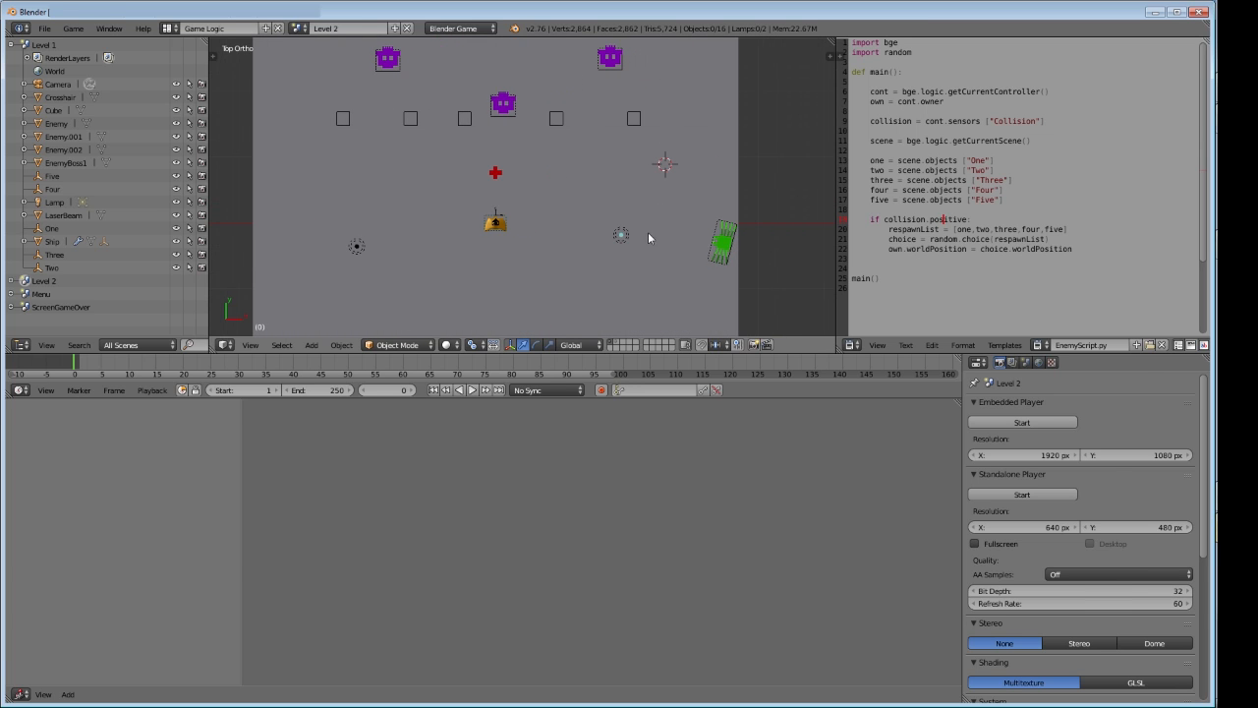
{"action": "right_click", "coordinate": [724, 244]}
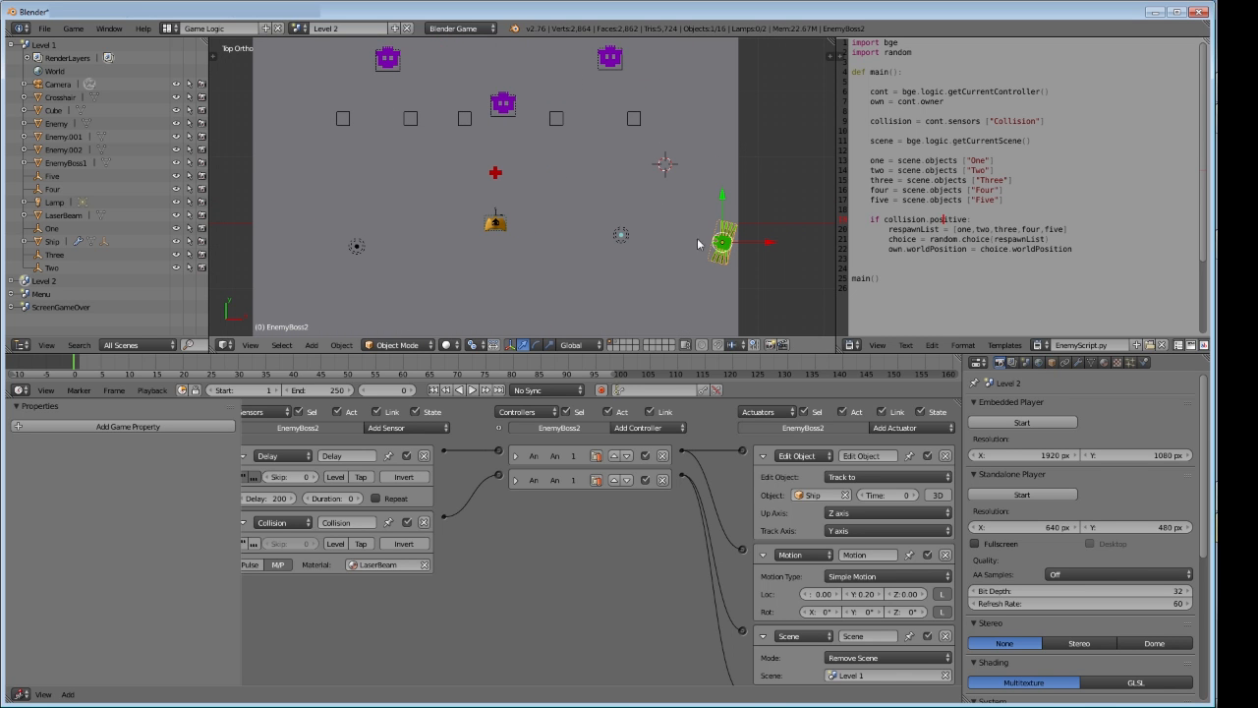
{"action": "left_click", "coordinate": [1103, 362]}
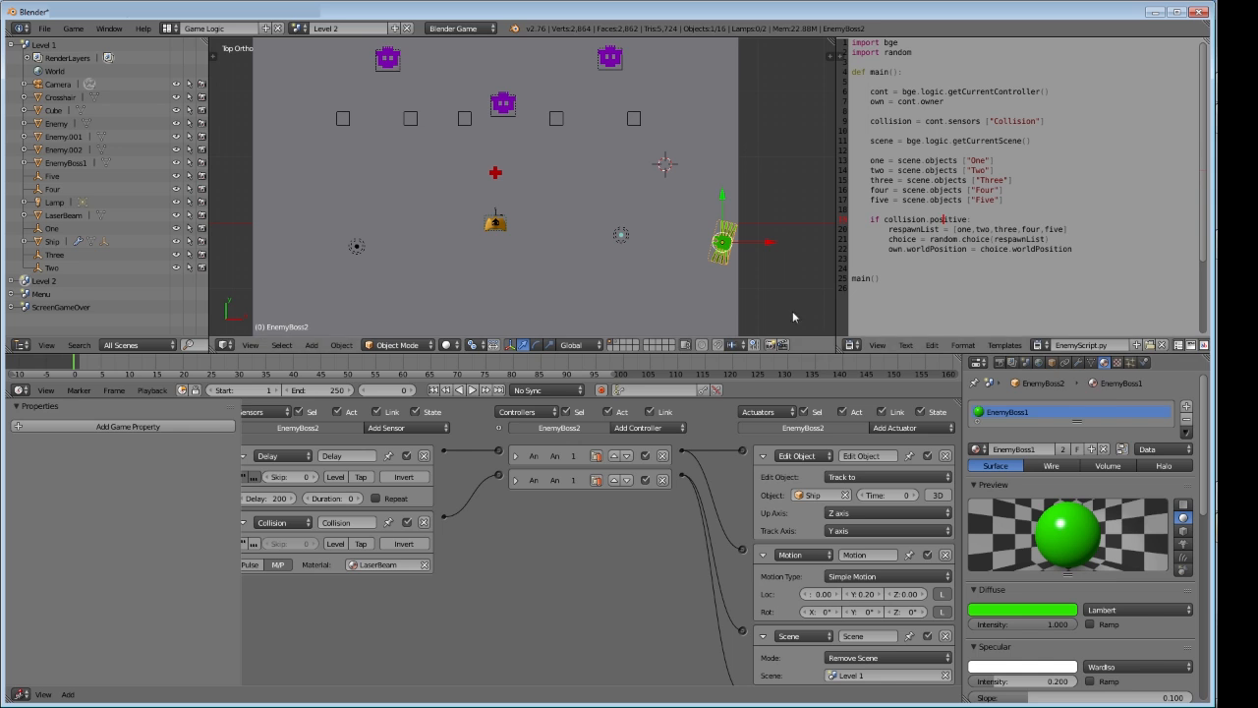
{"action": "middle_click_drag", "start_coordinate": [470, 175], "coordinate": [497, 213], "text": "shift"}
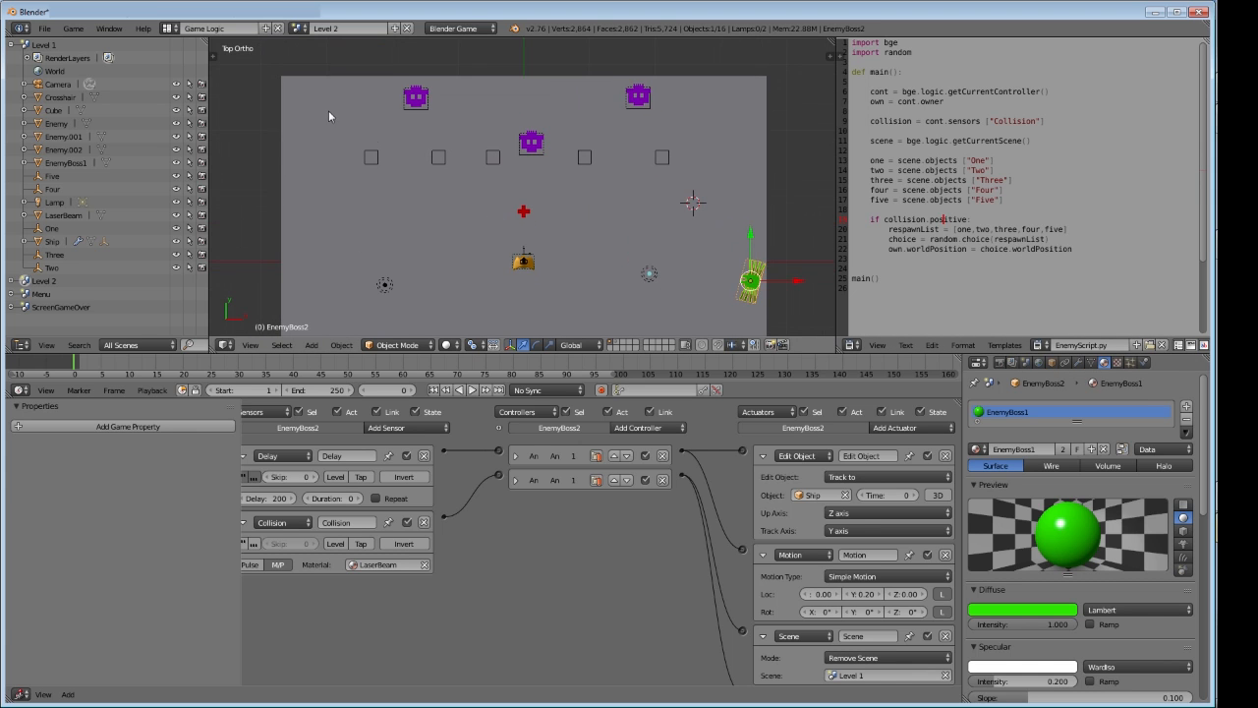
Select the background cube and compare the Level 2 layout in wireframe and solid shading, ending in solid
{"action": "right_click", "coordinate": [329, 110]}
{"action": "key", "text": "z"}
{"action": "scroll", "coordinate": [525, 208], "scroll_direction": "down", "scroll_amount": 4}
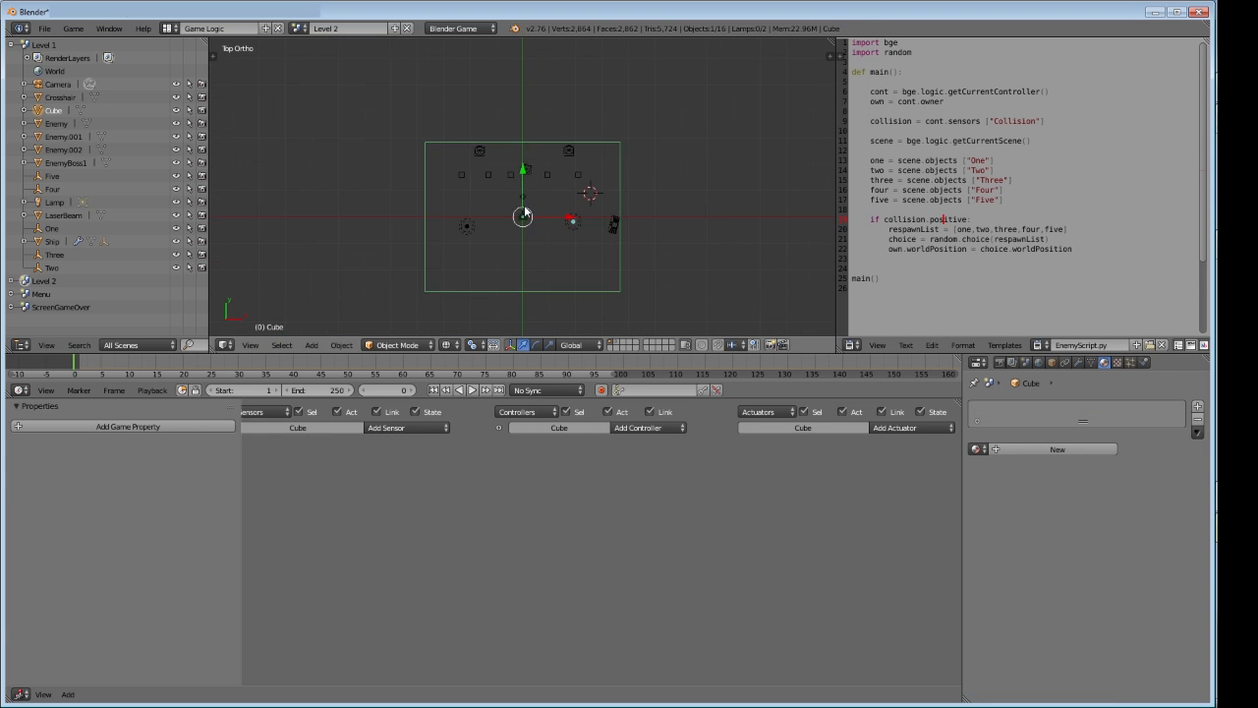
{"action": "key", "text": "z"}
{"action": "key", "text": "z"}
{"action": "key", "text": "z"}
{"action": "key", "text": "z"}
{"action": "key", "text": "z"}
{"action": "key", "text": "z"}
{"action": "key", "text": "z"}
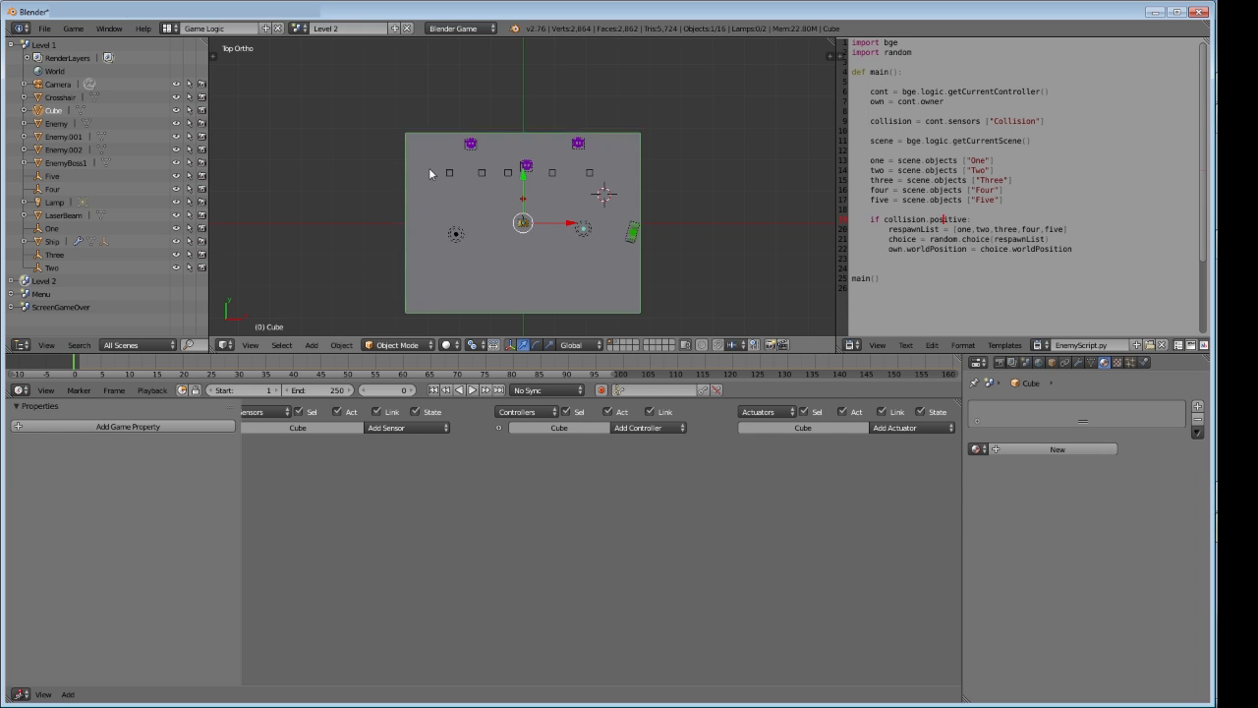
{"action": "key", "text": "z"}
{"action": "key", "text": "z"}
{"action": "key", "text": "z"}
{"action": "key", "text": "z"}
{"action": "key", "text": "z"}
{"action": "key", "text": "z"}
{"action": "key", "text": "z"}
{"action": "key", "text": "z"}
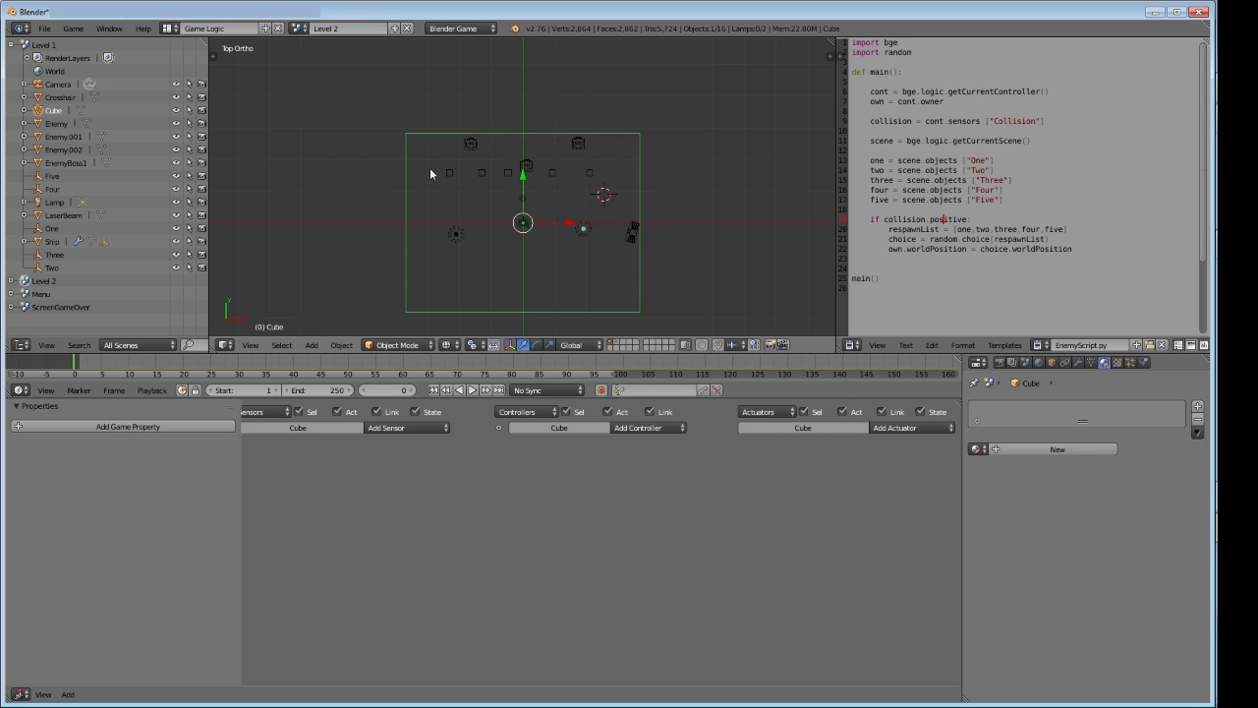
{"action": "scroll", "coordinate": [430, 169], "scroll_direction": "up", "scroll_amount": 2}
{"action": "middle_click_drag", "start_coordinate": [524, 335], "coordinate": [525, 310], "text": "shift"}
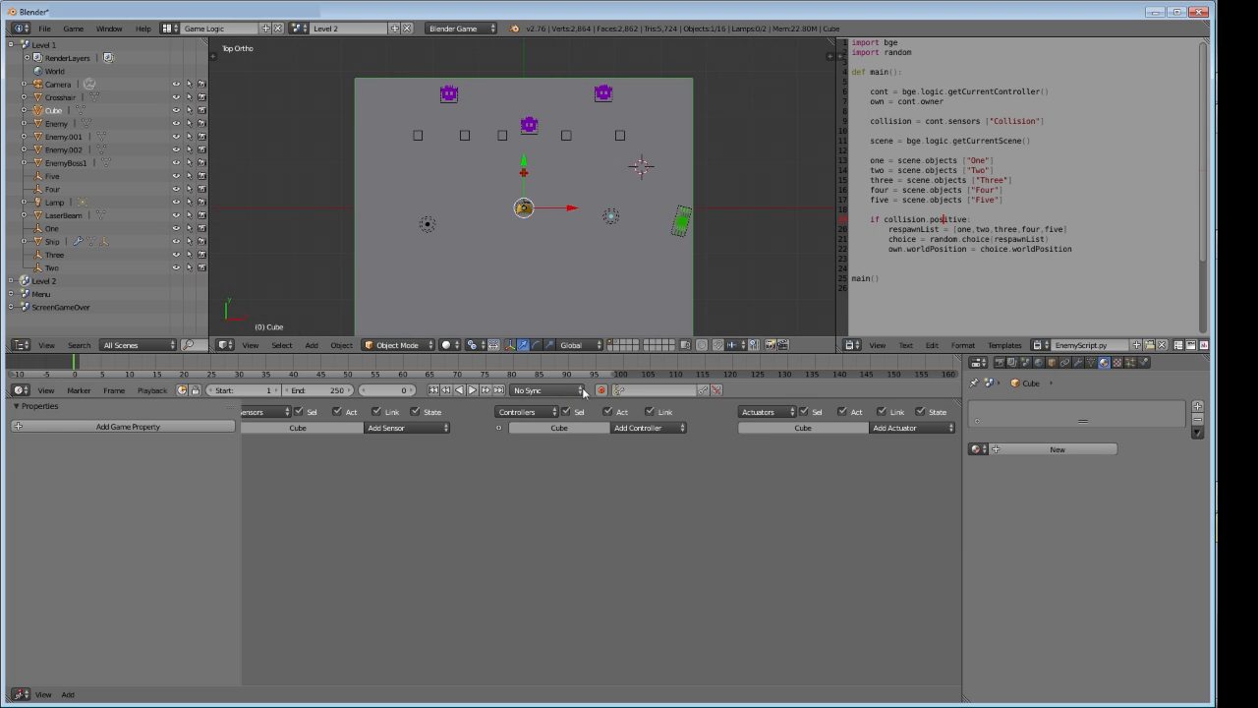
Join the timeline area away and lower the boundary beneath the 3D view to enlarge the view
{"action": "right_click", "coordinate": [584, 353]}
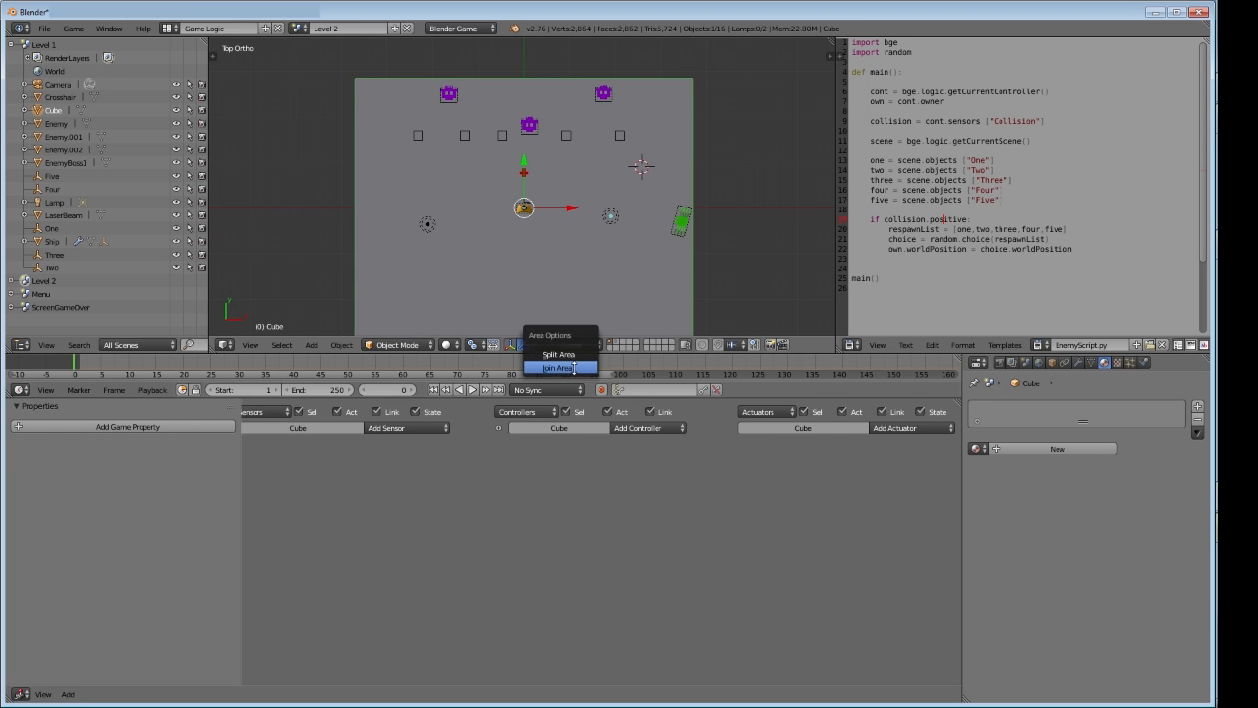
{"action": "left_click", "coordinate": [579, 367]}
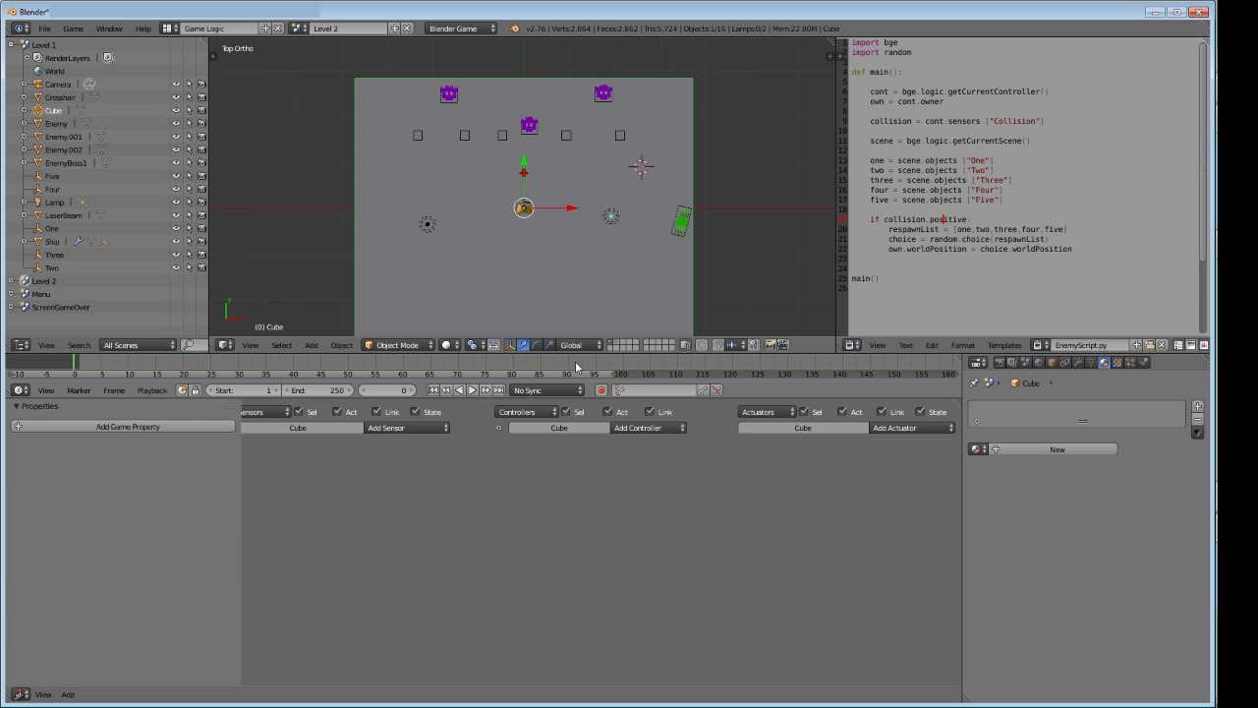
{"action": "right_click", "coordinate": [596, 398]}
{"action": "left_click", "coordinate": [591, 398]}
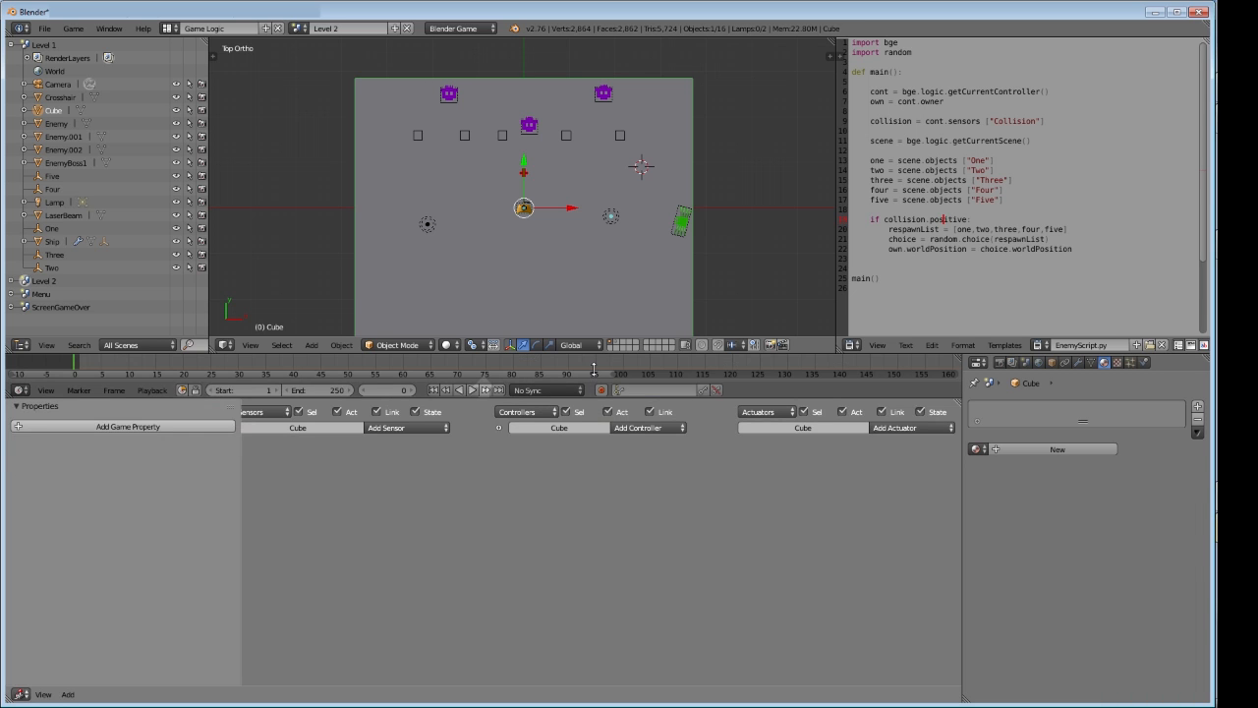
{"action": "left_click", "coordinate": [594, 370]}
{"action": "left_click_drag", "start_coordinate": [592, 353], "coordinate": [587, 486]}
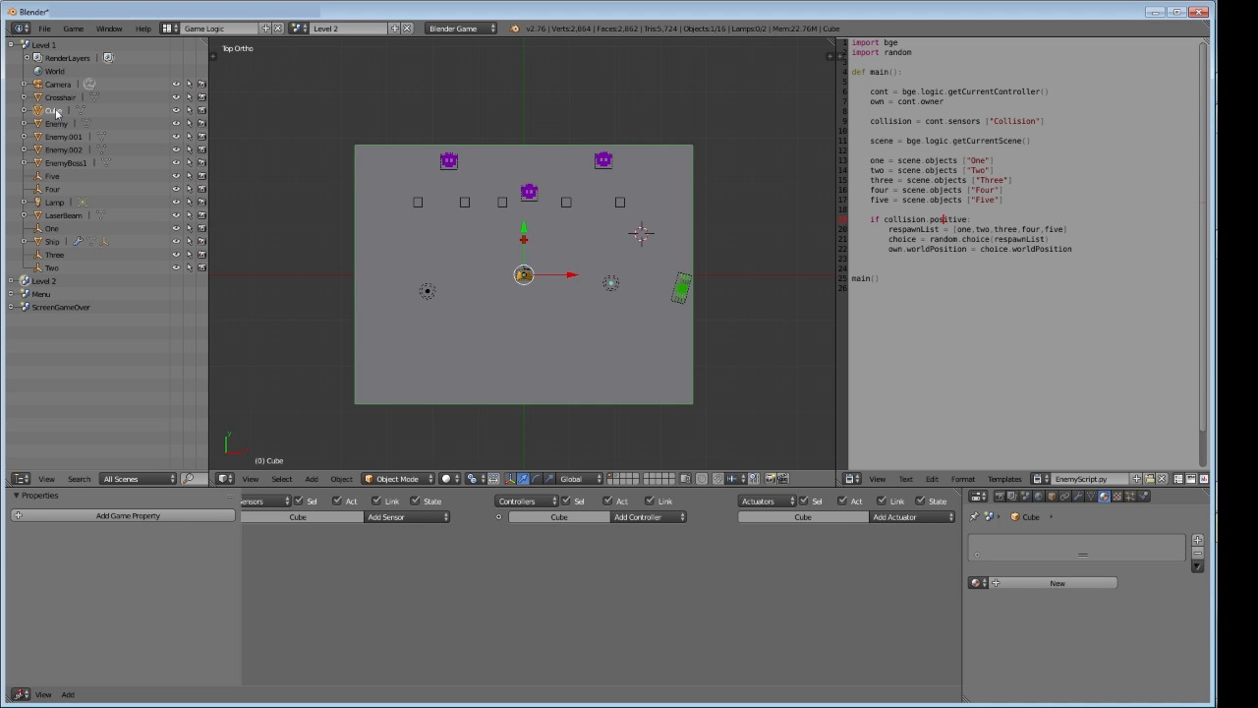
Collapse the Level 1 scene's tree in the outliner, make Level 2 the active scene again and expand its tree
{"action": "left_click", "coordinate": [44, 47]}
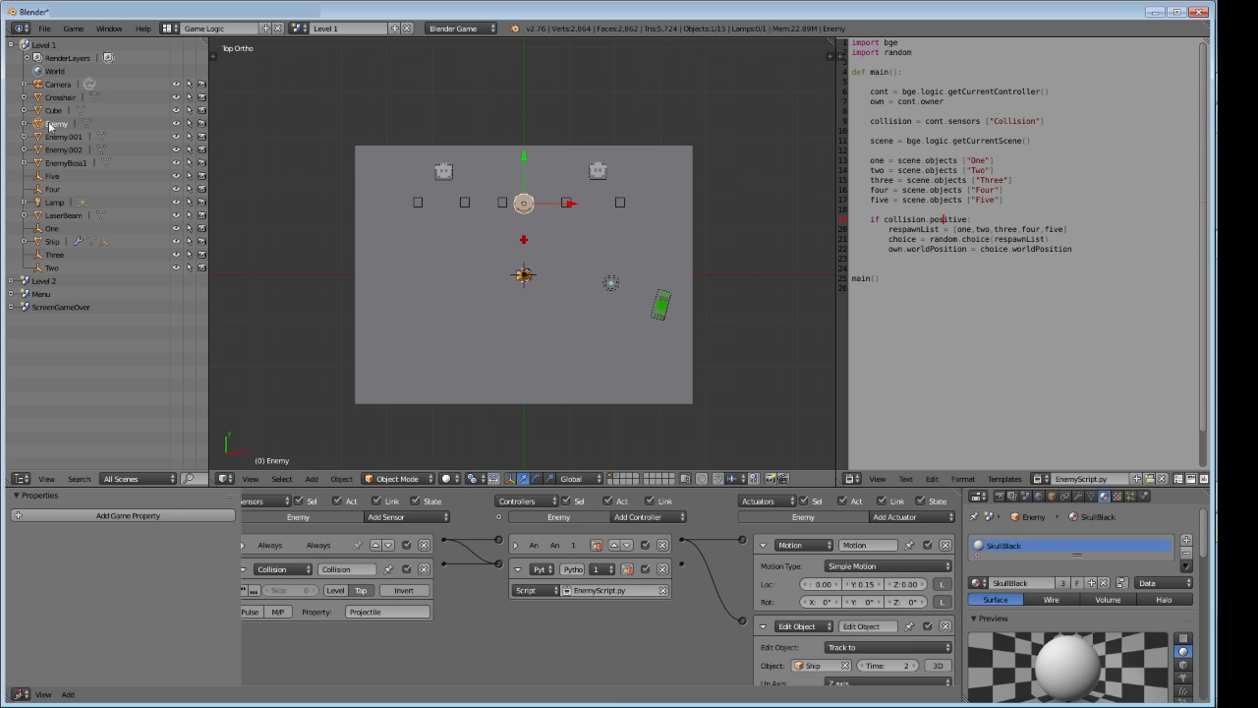
{"action": "left_click", "coordinate": [12, 46]}
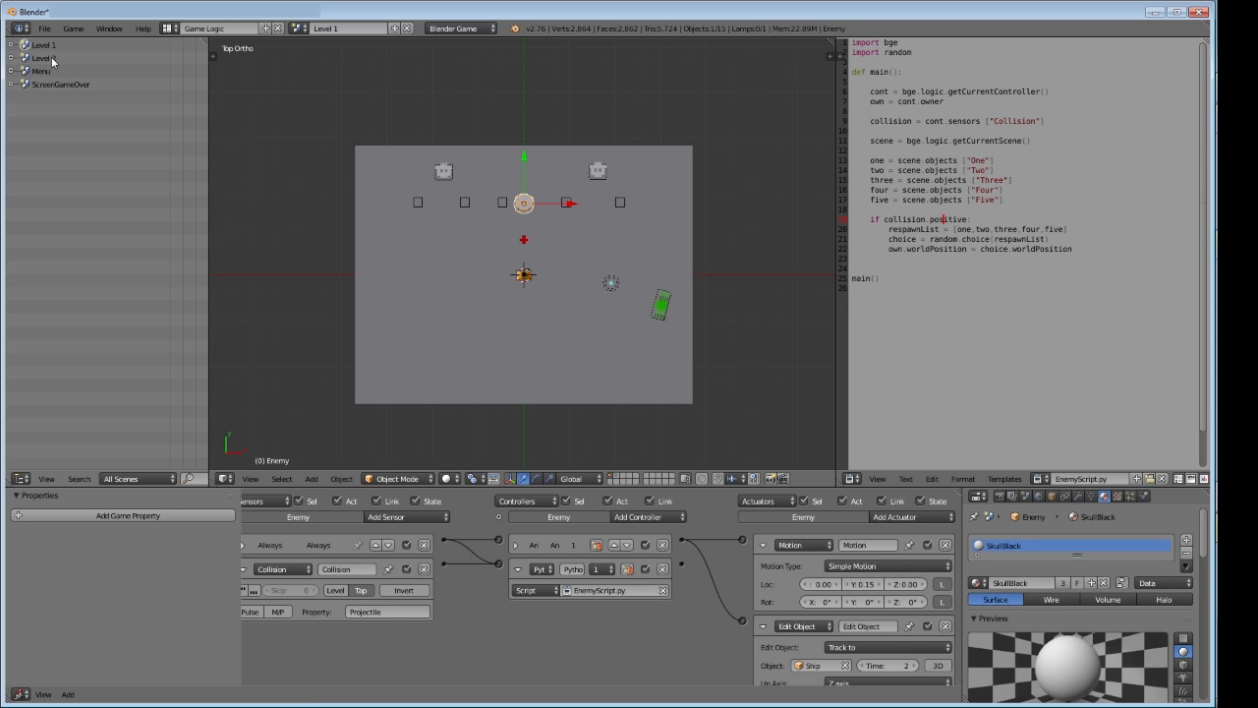
{"action": "left_click", "coordinate": [300, 28]}
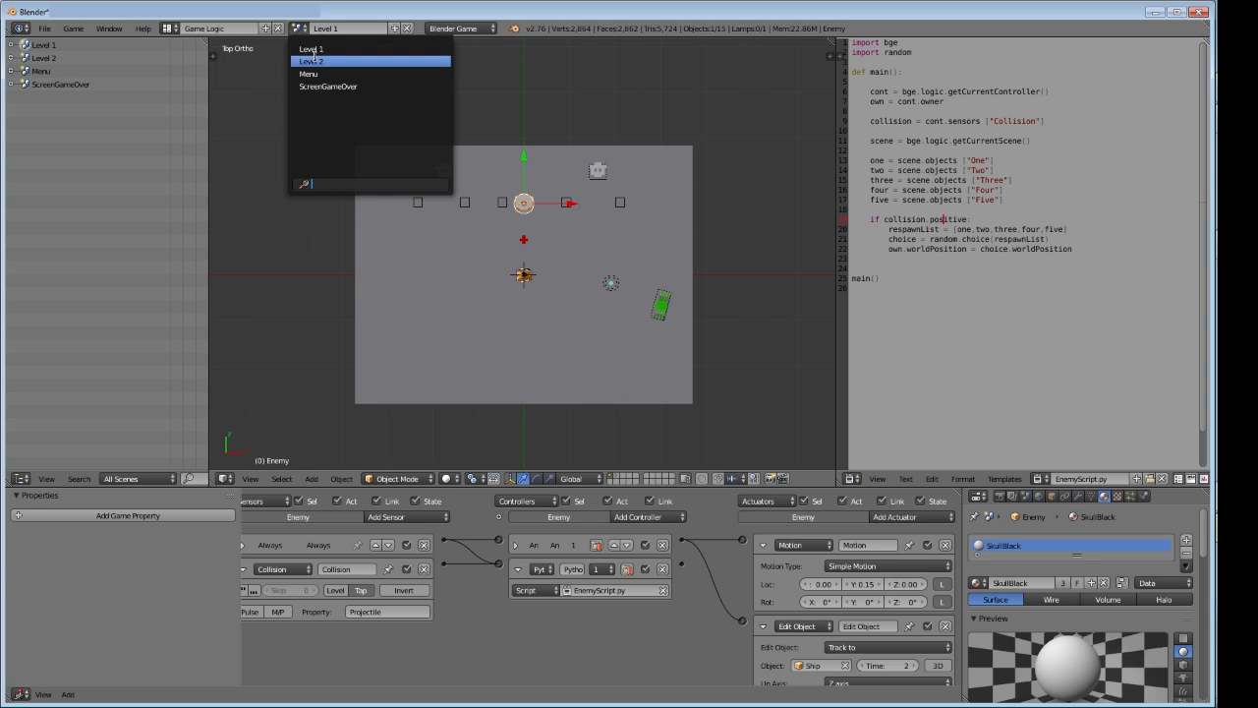
{"action": "left_click", "coordinate": [312, 61]}
{"action": "left_click", "coordinate": [300, 28]}
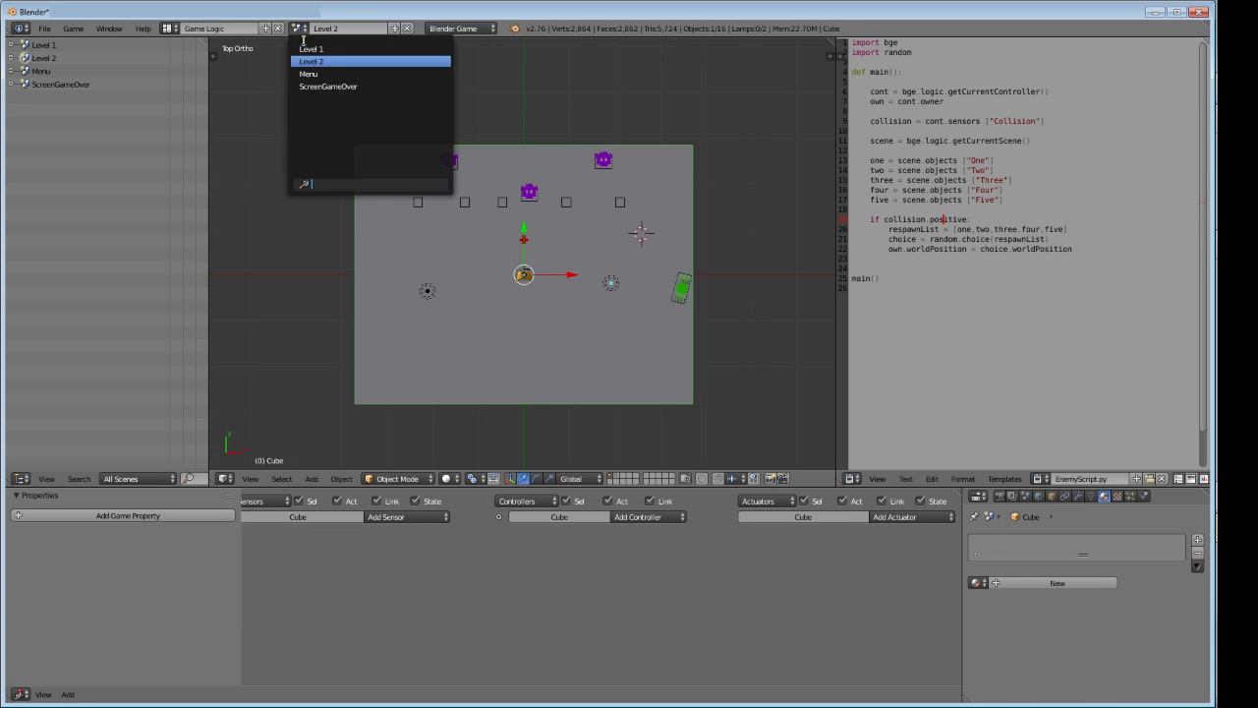
{"action": "left_click", "coordinate": [308, 62]}
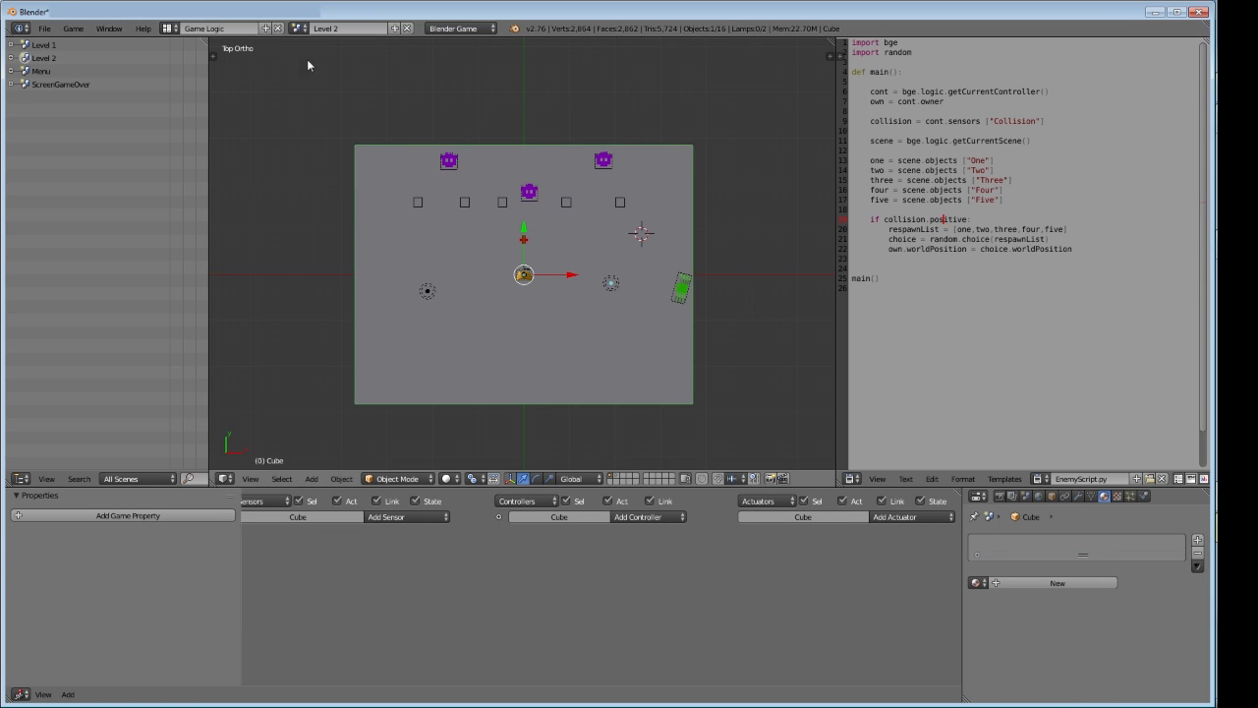
{"action": "left_click", "coordinate": [12, 58]}
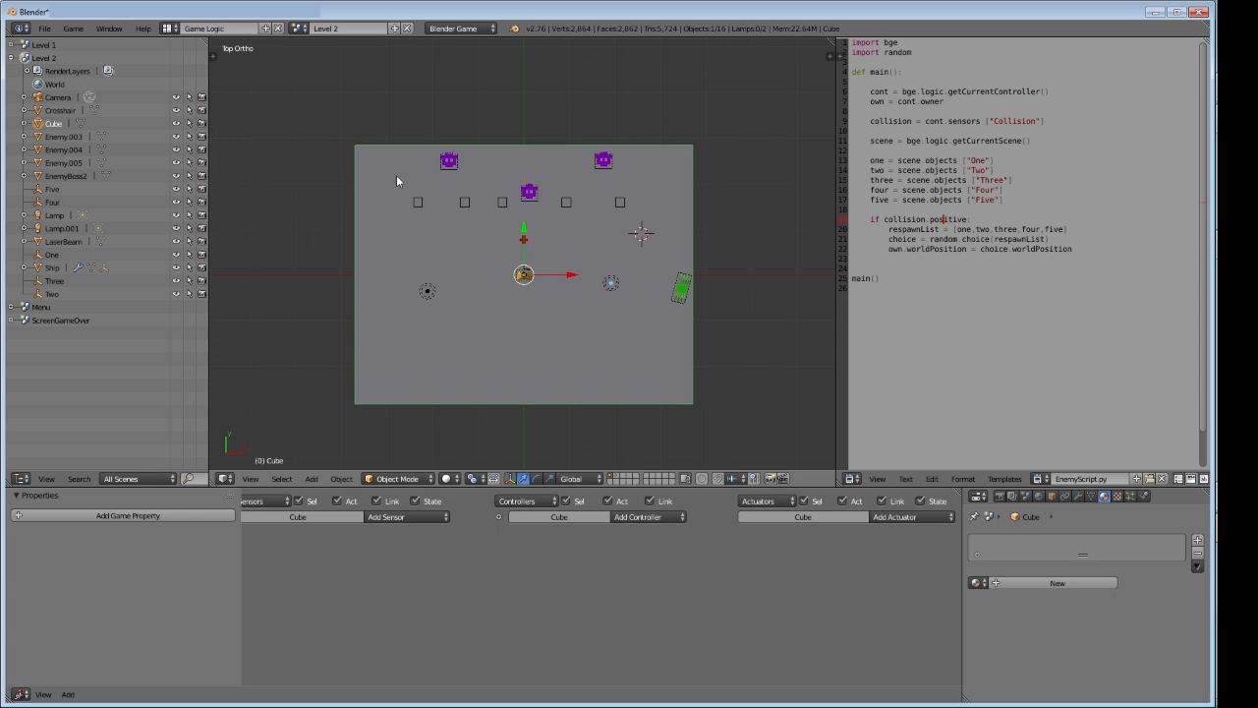
Duplicate the background cube in place and switch the Level 2 view to wireframe
{"action": "key", "text": "z"}
{"action": "key", "text": "z"}
{"action": "key", "text": "shift+d"}
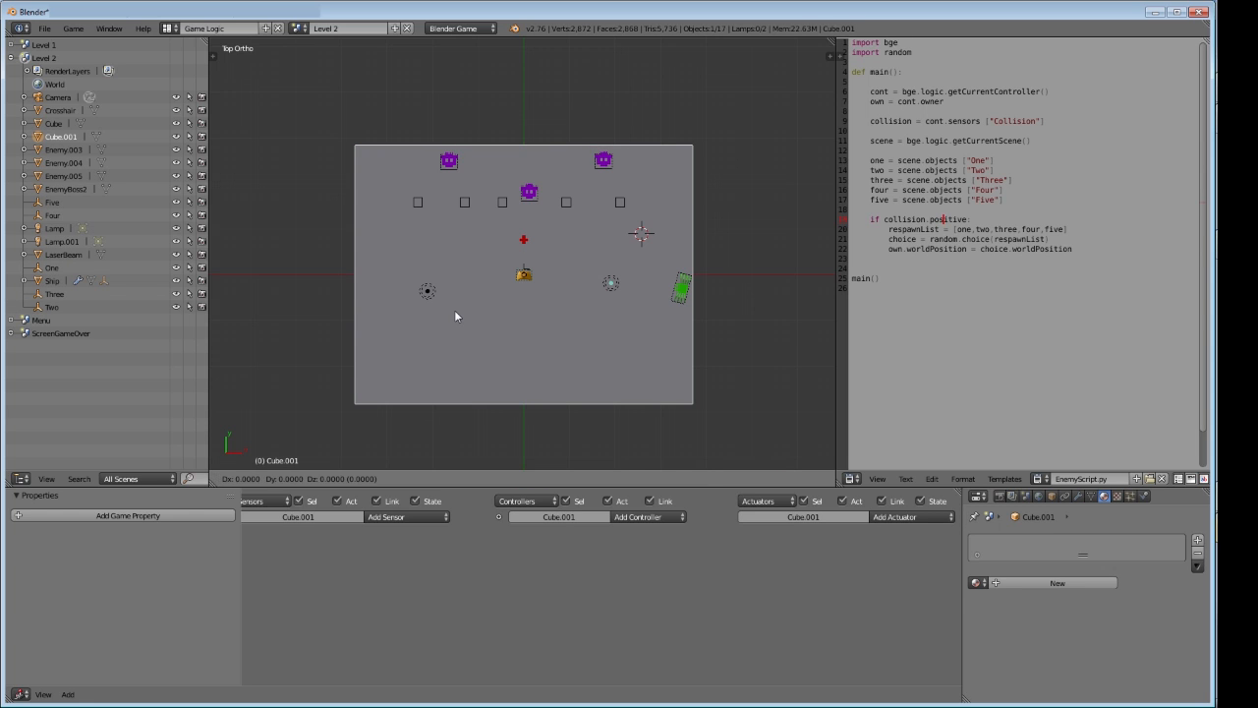
{"action": "left_click", "coordinate": [455, 311]}
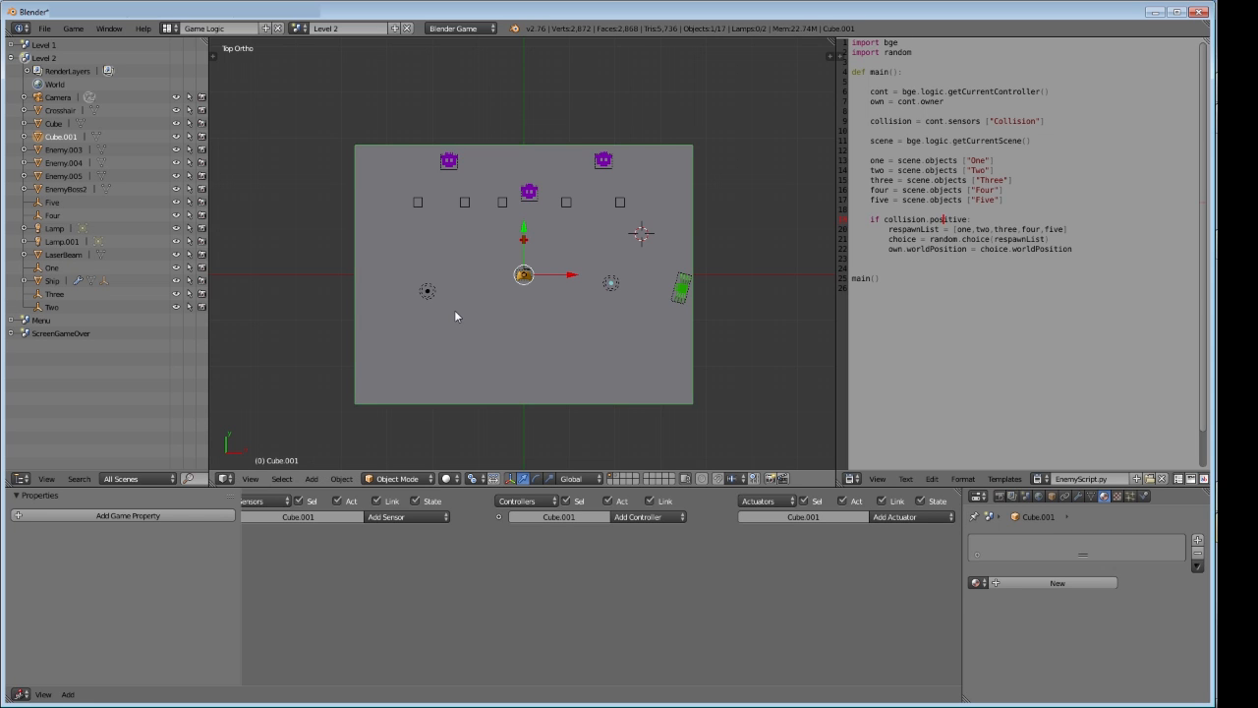
{"action": "key", "text": "z"}
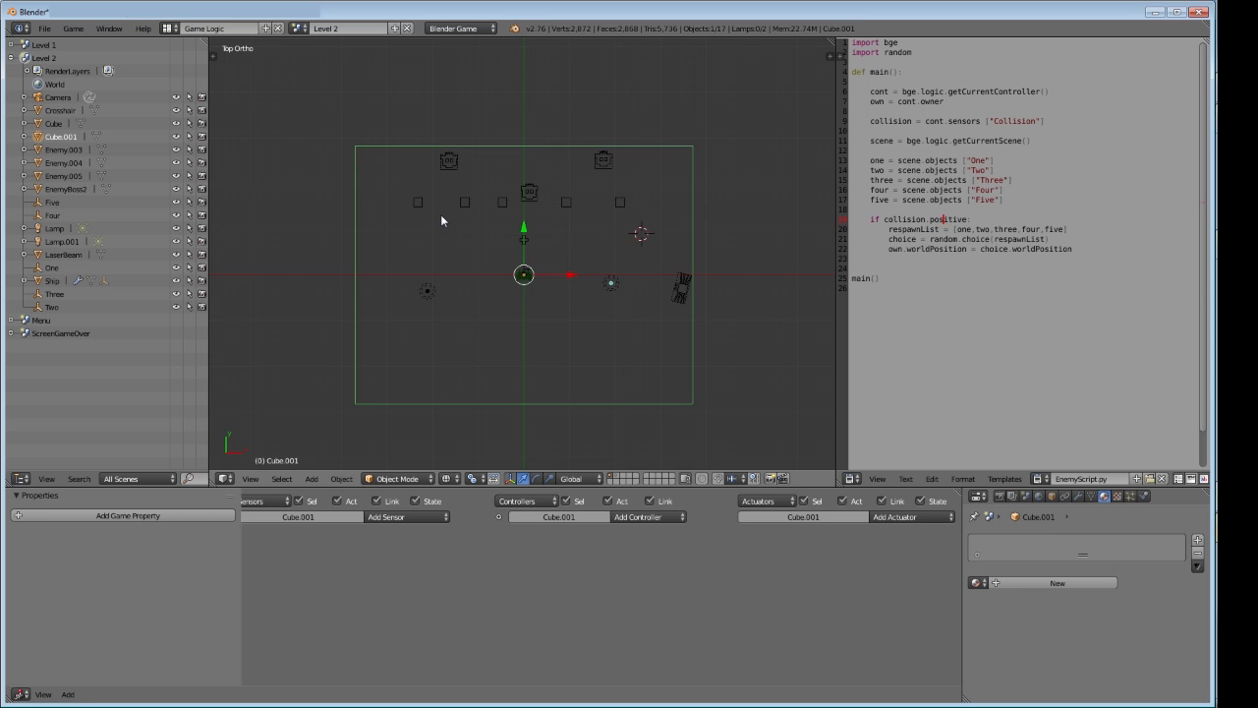
Return the view to solid shading and select the overlapping background cubes to tell the original from its duplicate
{"action": "key", "text": "z"}
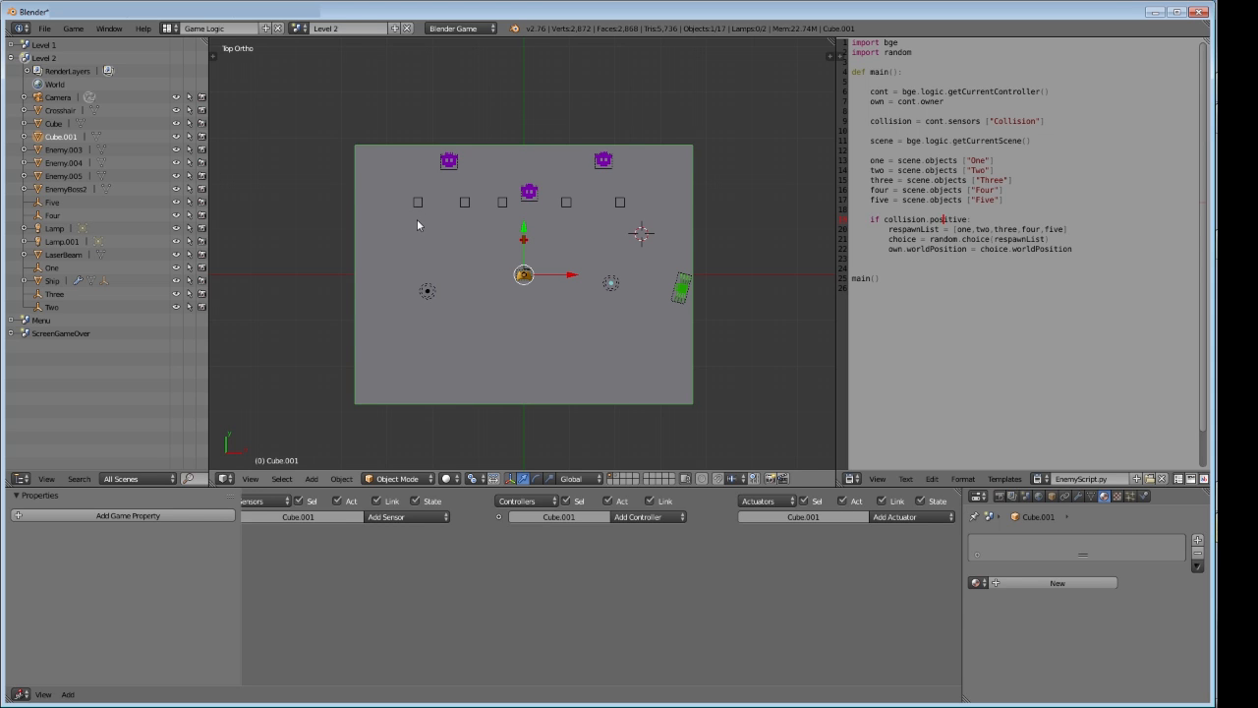
{"action": "left_click", "coordinate": [53, 126]}
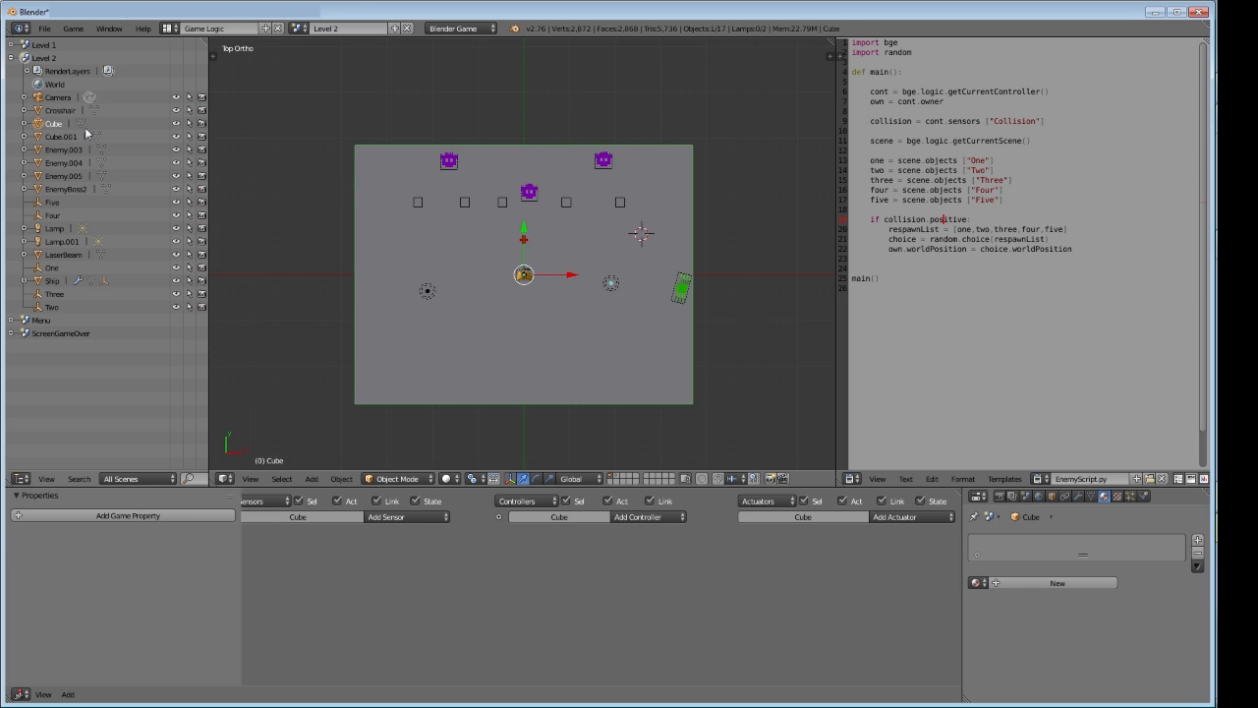
{"action": "right_click", "coordinate": [387, 188]}
{"action": "right_click", "coordinate": [387, 187]}
{"action": "right_click", "coordinate": [387, 188]}
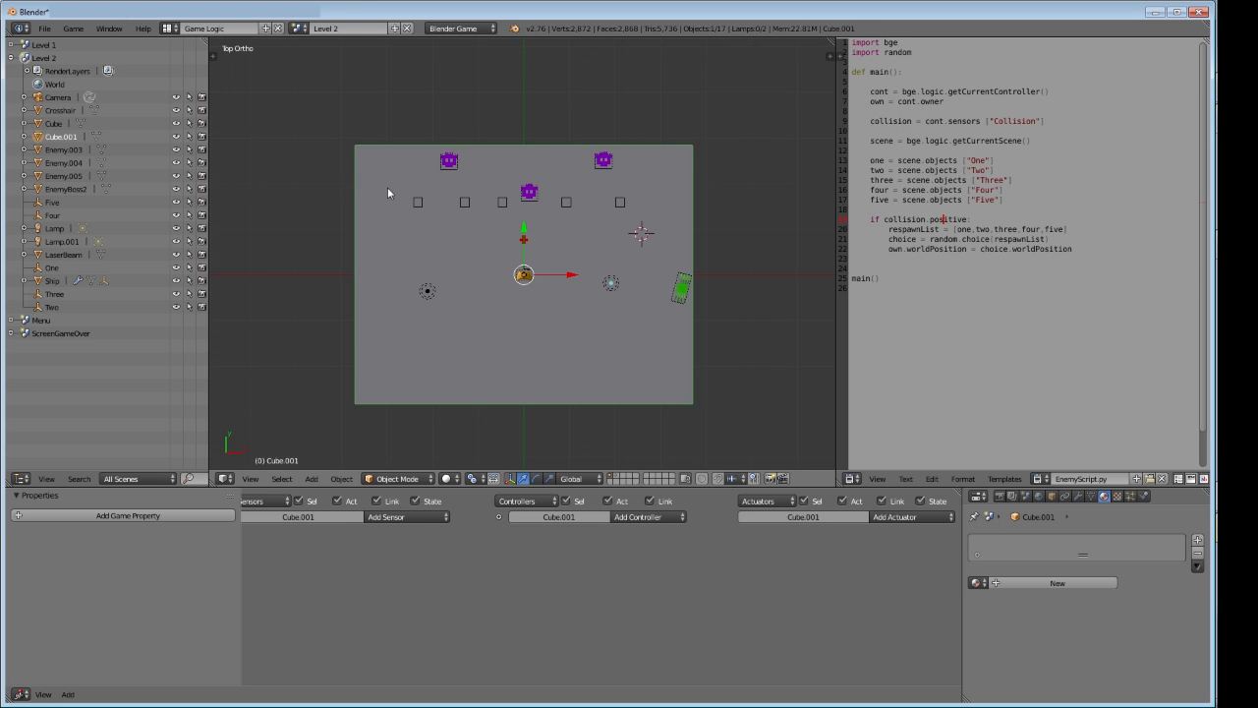
{"action": "right_click", "coordinate": [387, 188]}
{"action": "right_click", "coordinate": [388, 187]}
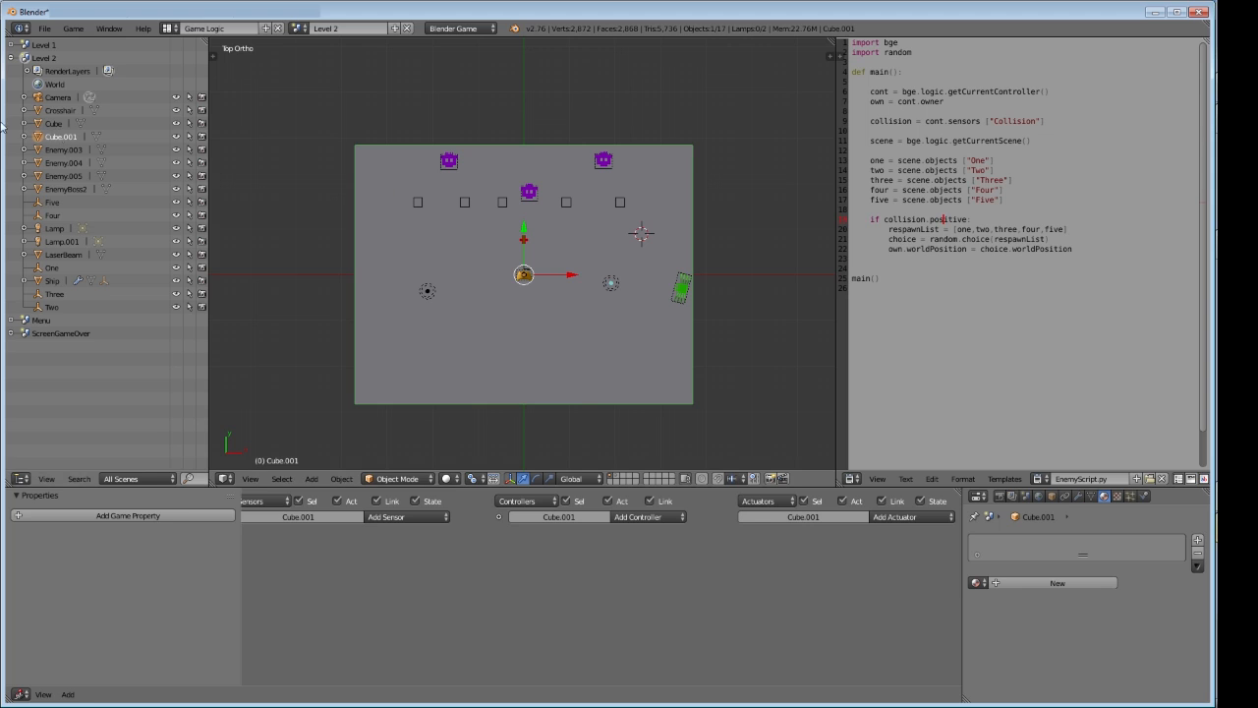
{"action": "right_click", "coordinate": [366, 167]}
{"action": "right_click", "coordinate": [366, 167]}
{"action": "right_click", "coordinate": [366, 167]}
{"action": "right_click", "coordinate": [368, 168]}
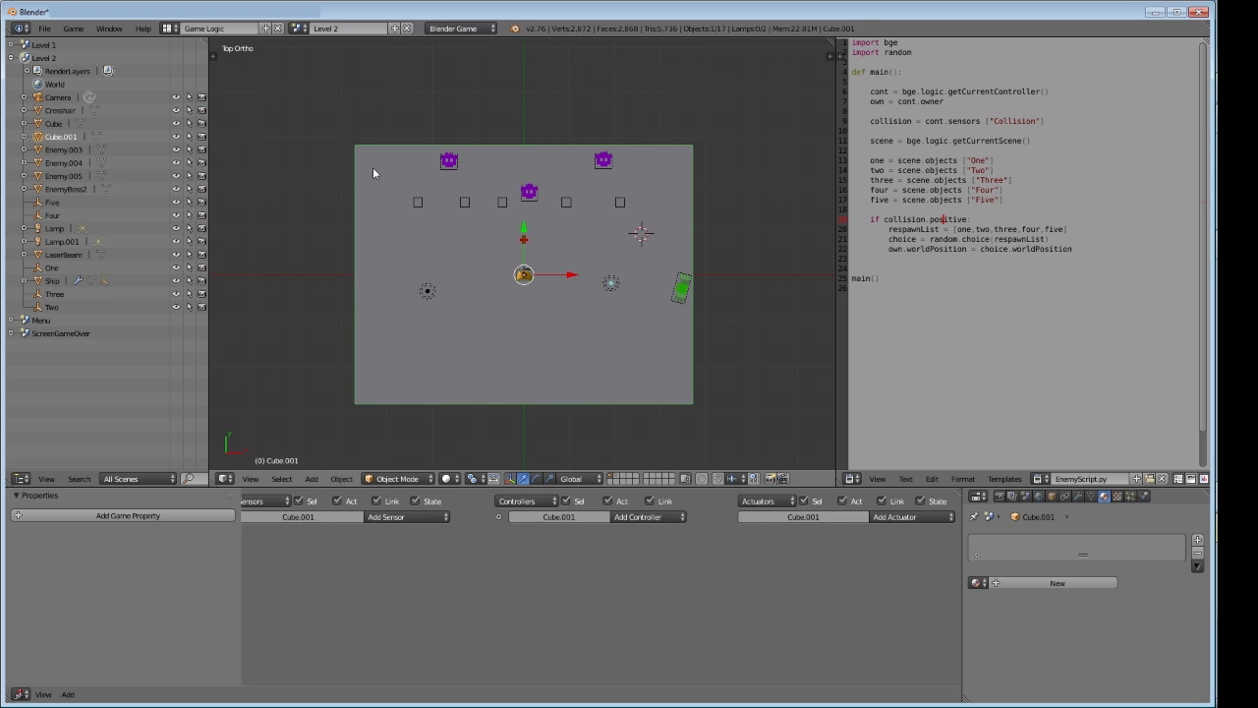
Delete the original background cube from Level 2, keeping the duplicate in its place
{"action": "right_click", "coordinate": [368, 168]}
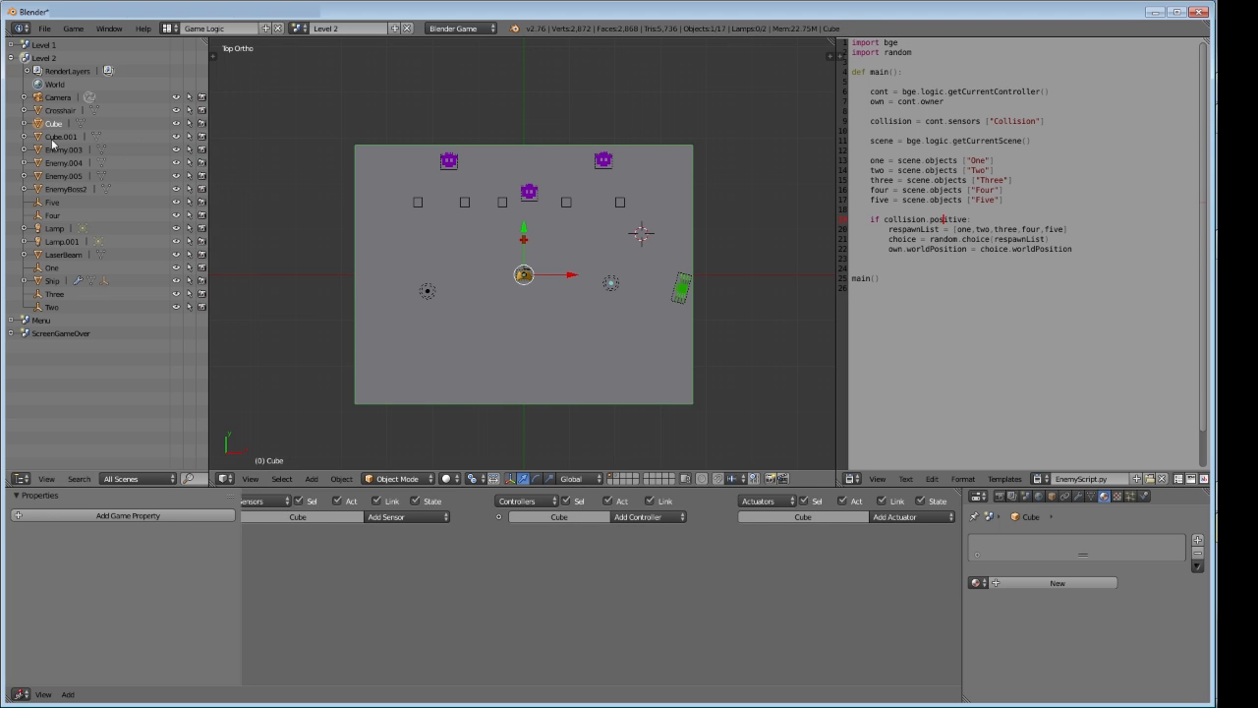
{"action": "key", "text": "x"}
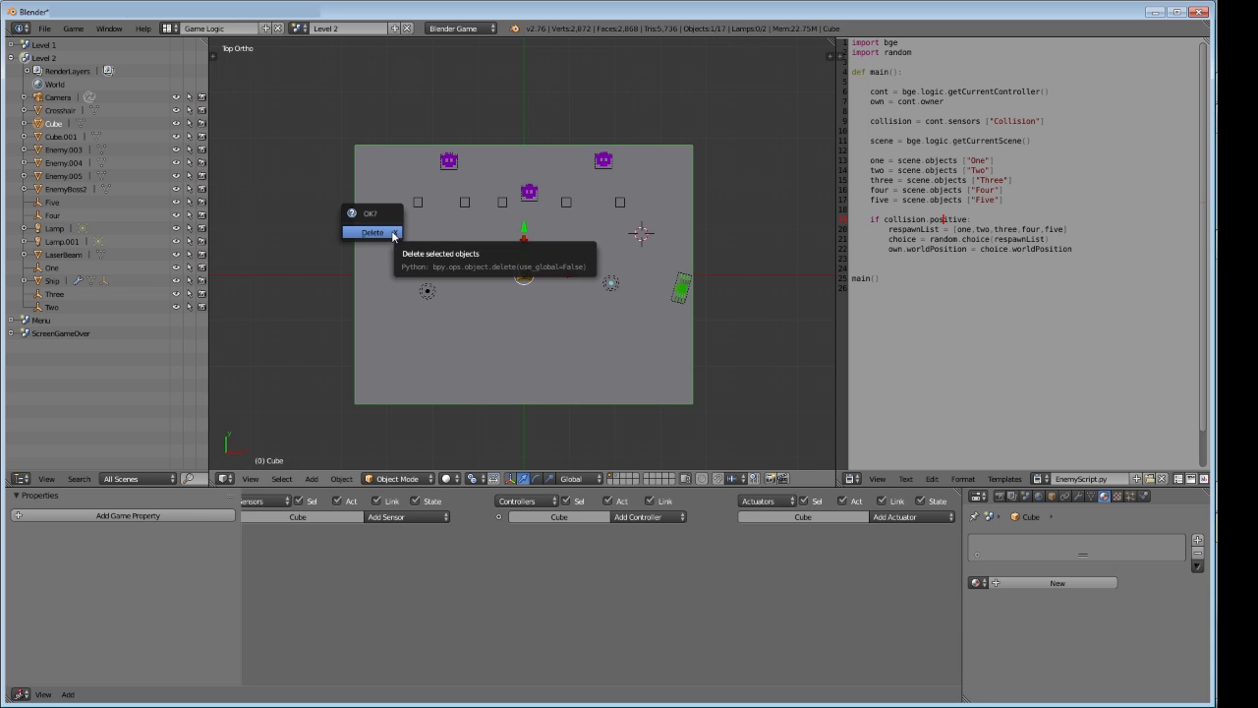
{"action": "left_click", "coordinate": [392, 232]}
Rename the remaining background cube as "Level 2 Floor"
{"action": "left_click", "coordinate": [60, 124]}
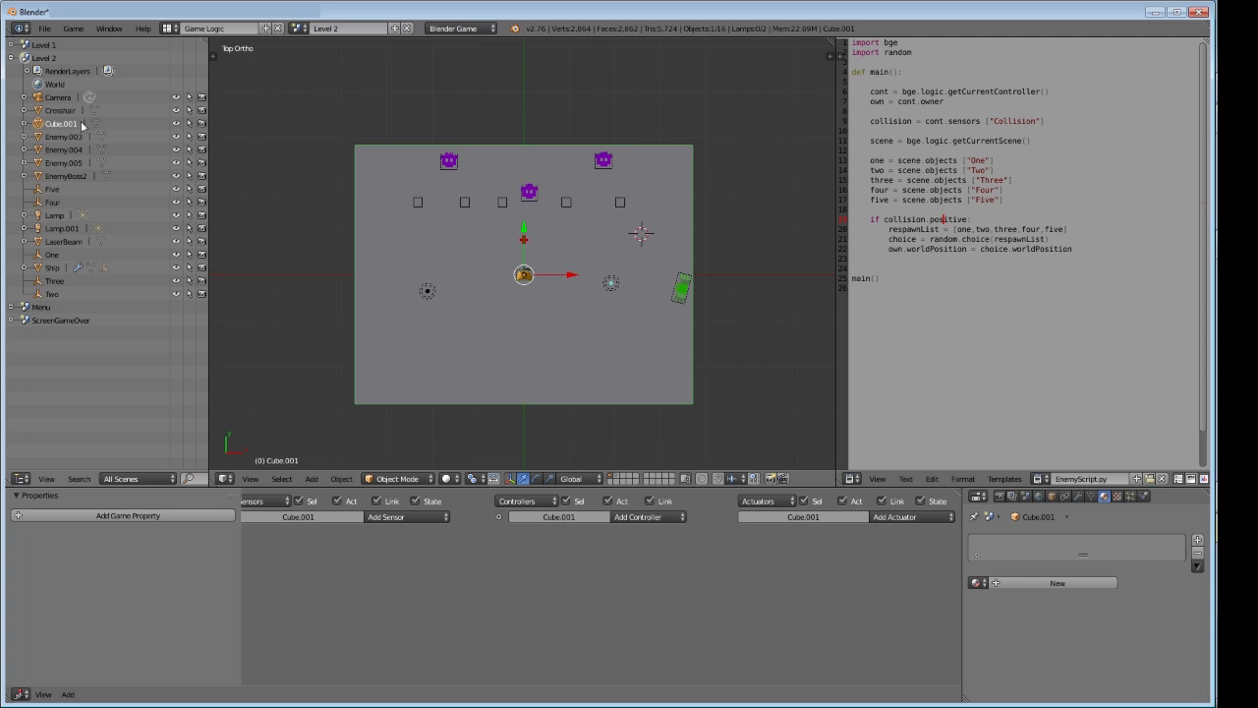
{"action": "left_click", "coordinate": [1052, 496]}
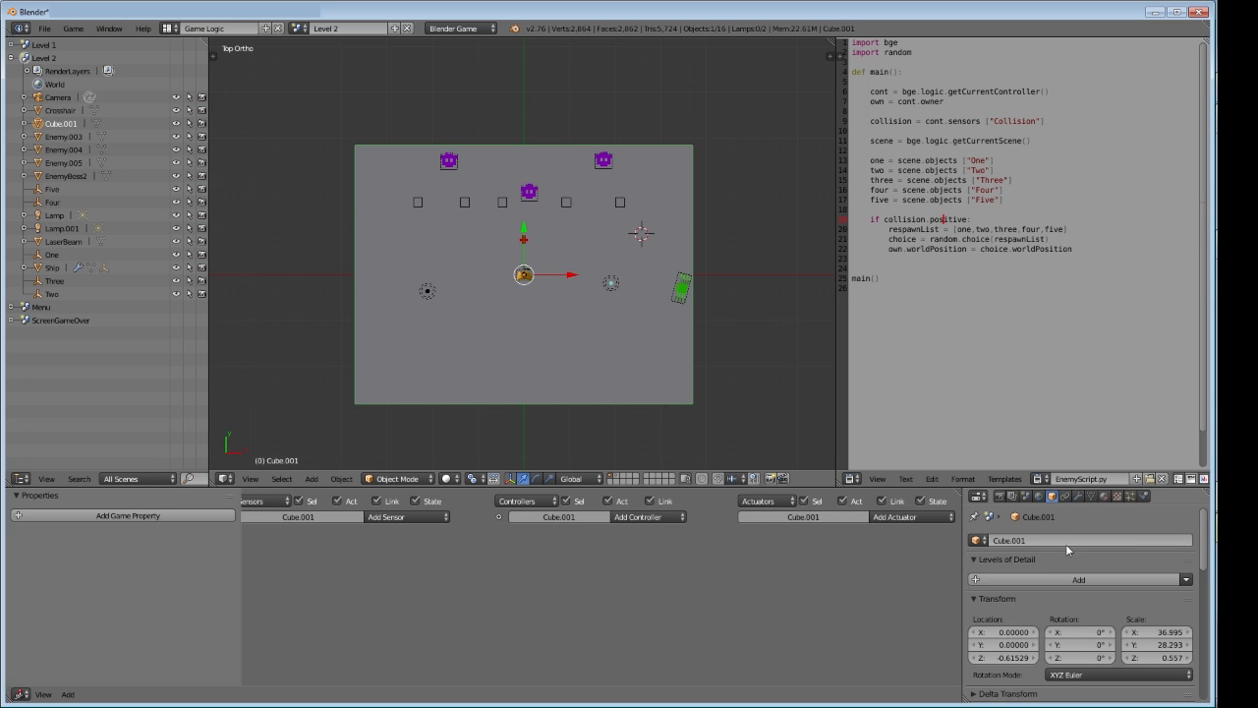
{"action": "left_click", "coordinate": [1064, 541]}
{"action": "type", "text": "Level 2 Floor"}
{"action": "key", "text": "Return"}
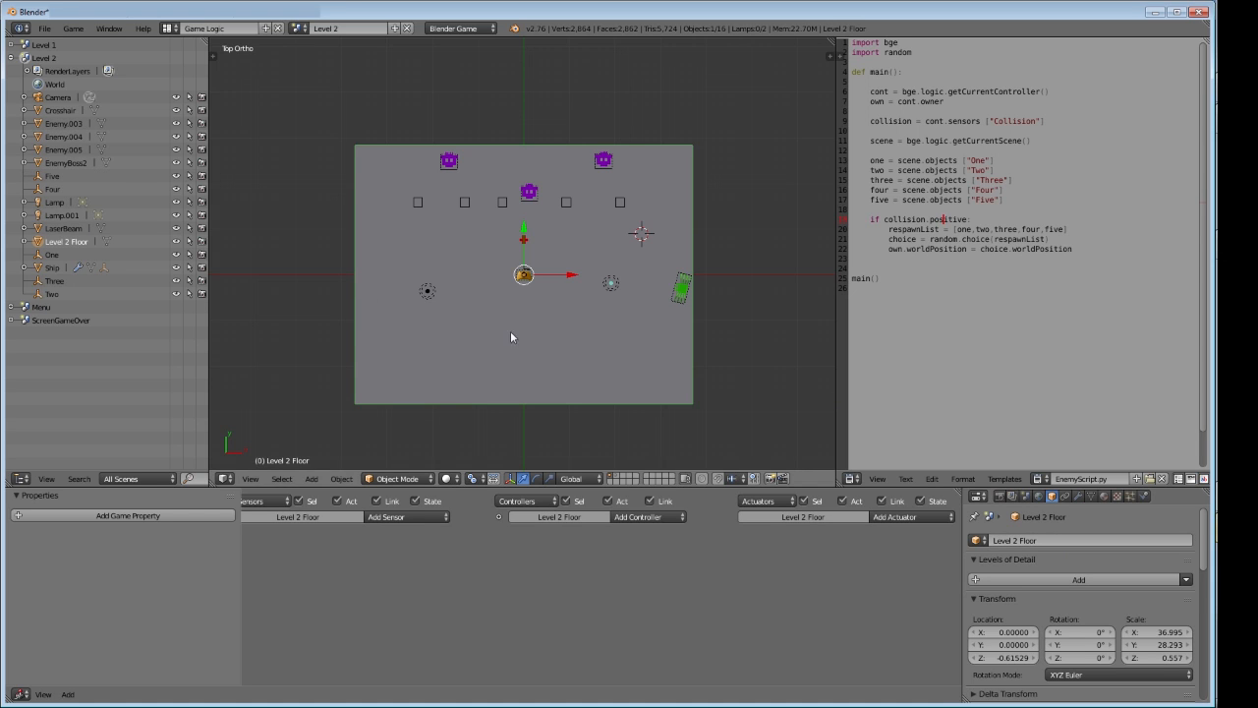
Add a new material to the floor and set its diffuse colour to light cyan blue
{"action": "left_click", "coordinate": [1105, 496]}
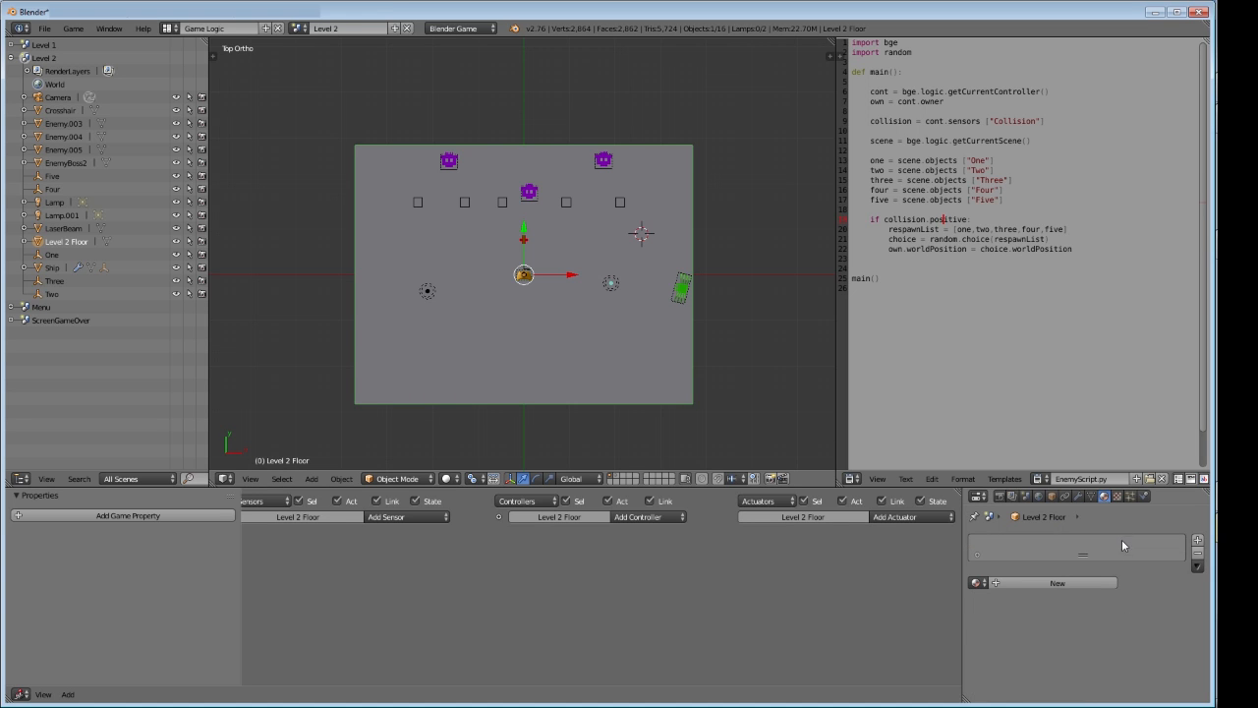
{"action": "left_click", "coordinate": [1043, 582]}
{"action": "scroll", "coordinate": [1037, 591], "scroll_direction": "down", "scroll_amount": 3}
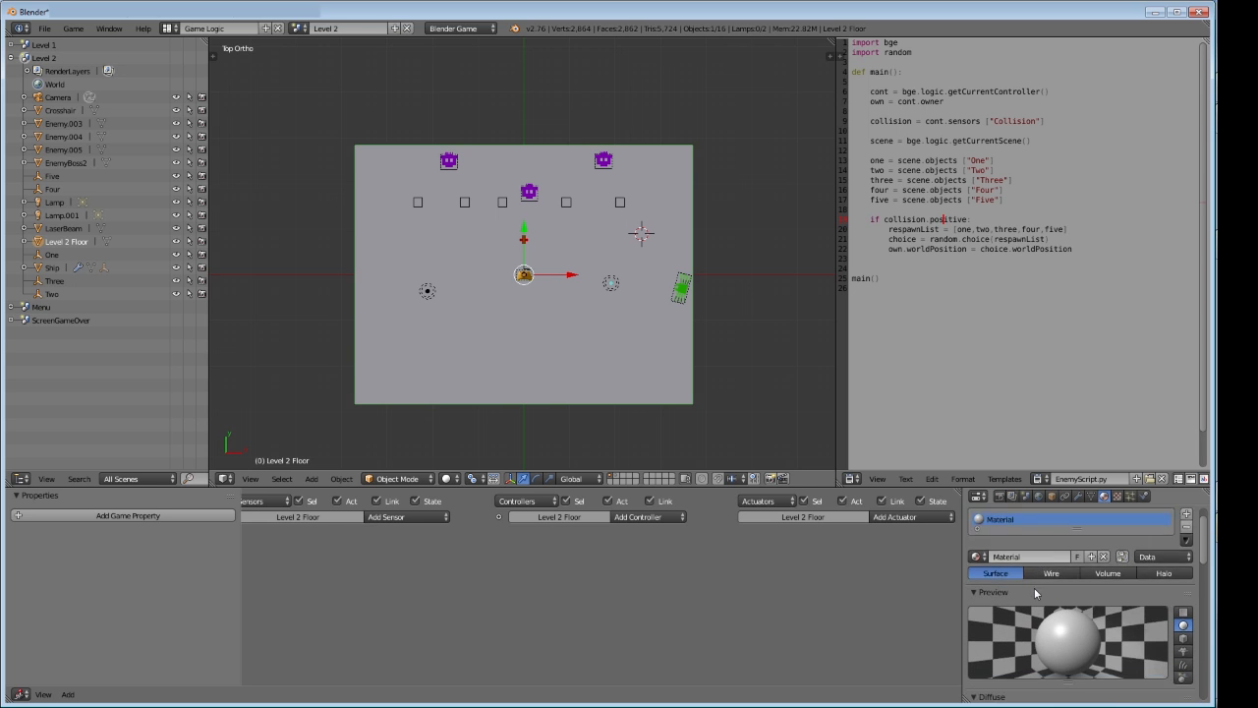
{"action": "left_click", "coordinate": [1054, 639]}
{"action": "left_click_drag", "start_coordinate": [1027, 519], "coordinate": [1026, 484]}
Rename the floor's material as "Level 2 Floor"
{"action": "scroll", "coordinate": [1044, 558], "scroll_direction": "up", "scroll_amount": 3}
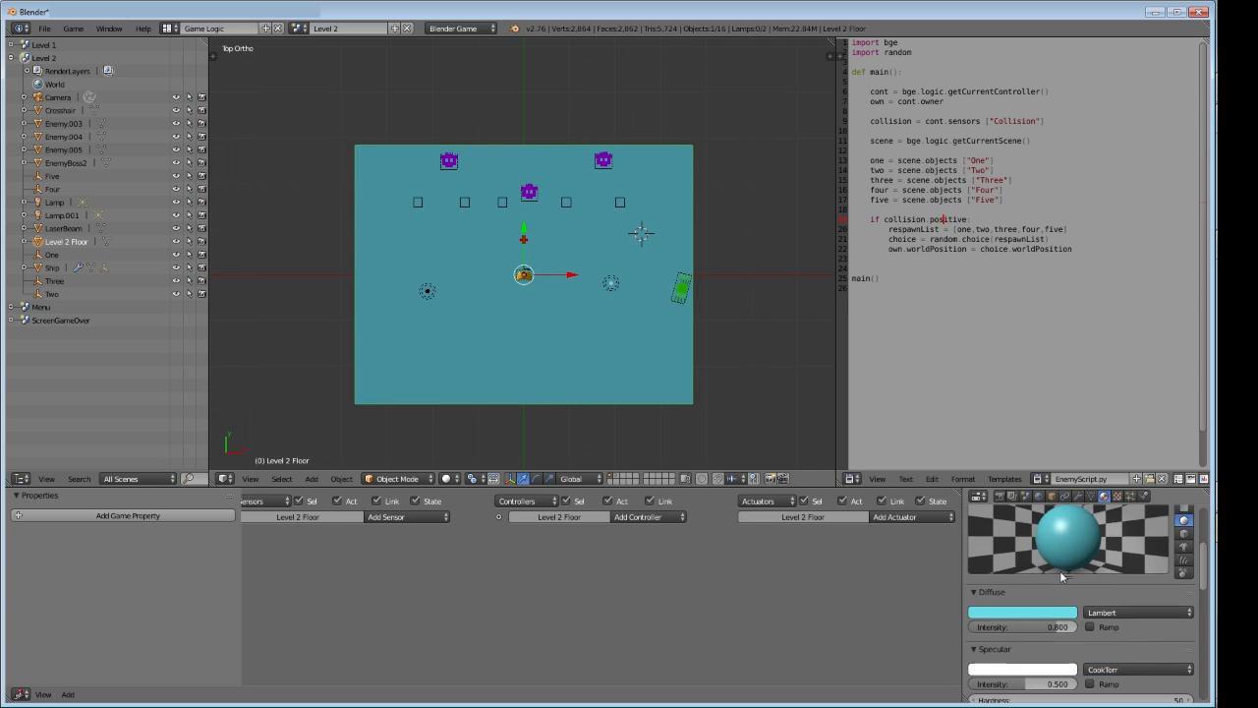
{"action": "scroll", "coordinate": [1044, 558], "scroll_direction": "up", "scroll_amount": 2}
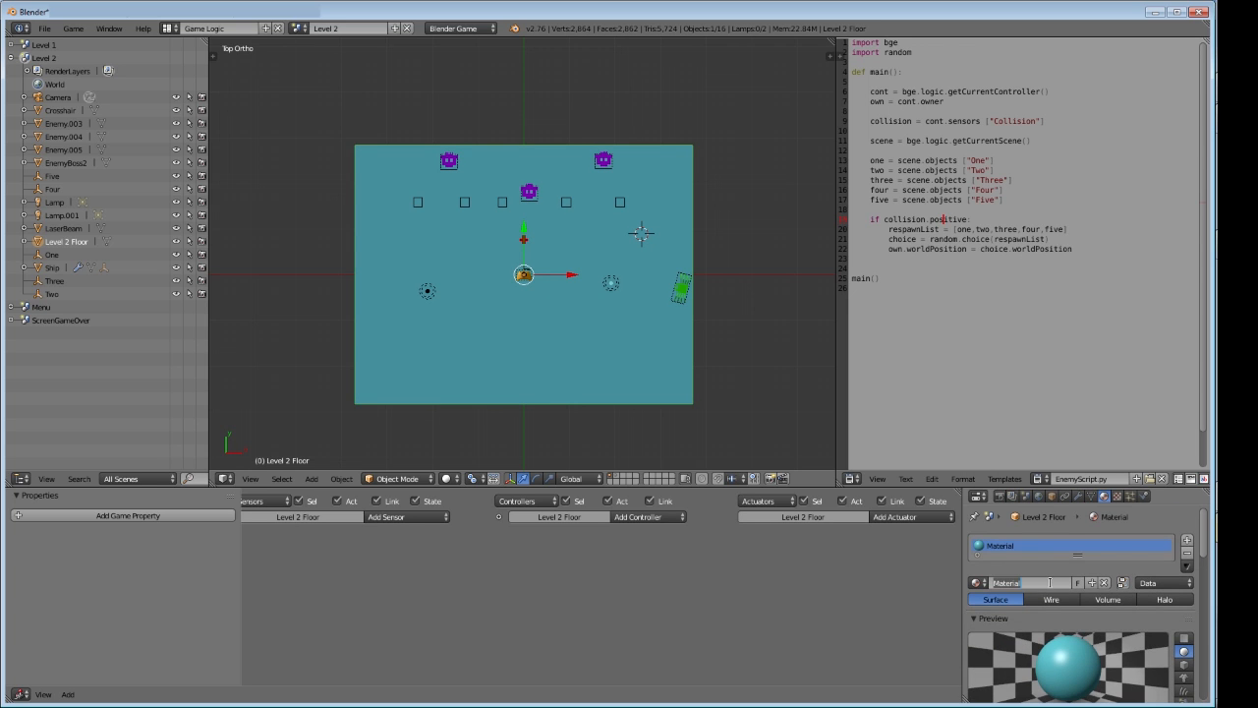
{"action": "type", "text": "Level 2 Floor"}
{"action": "key", "text": "Return"}
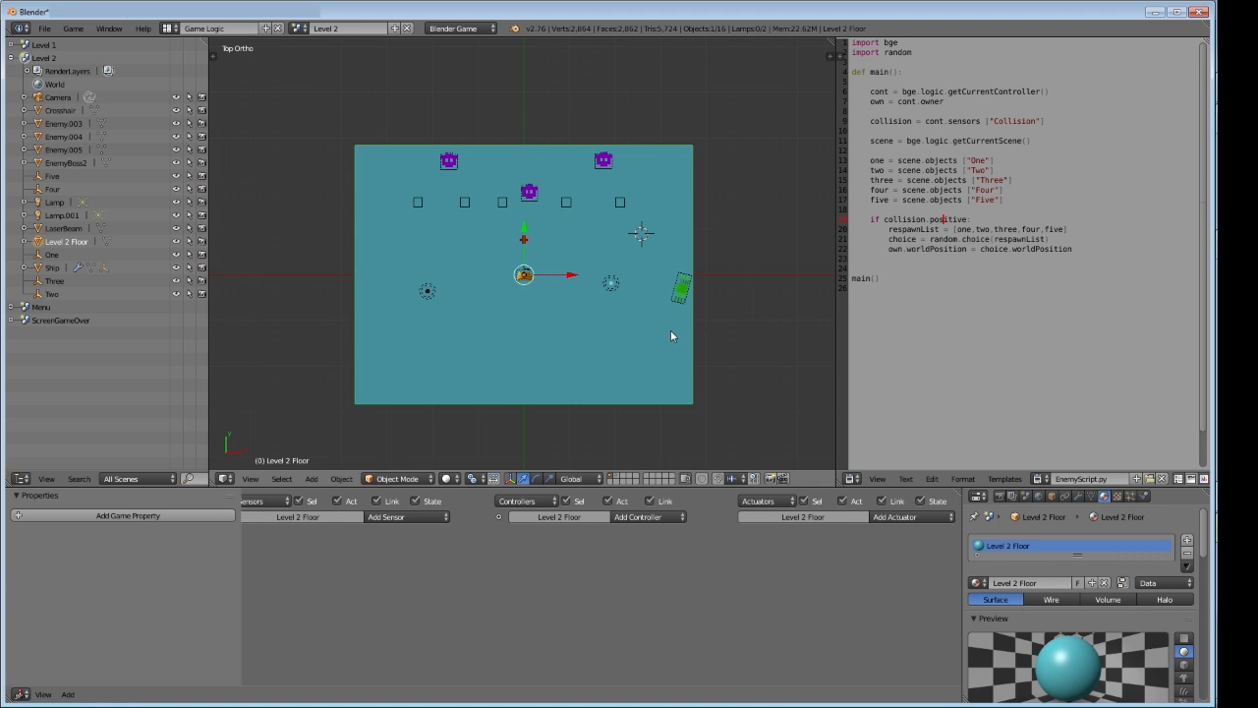
Play-test Level 2 in the standalone player, steering the ship and shooting at the enemies over the recoloured floor, and quit
{"action": "left_click", "coordinate": [1000, 496]}
{"action": "left_click", "coordinate": [1013, 629]}
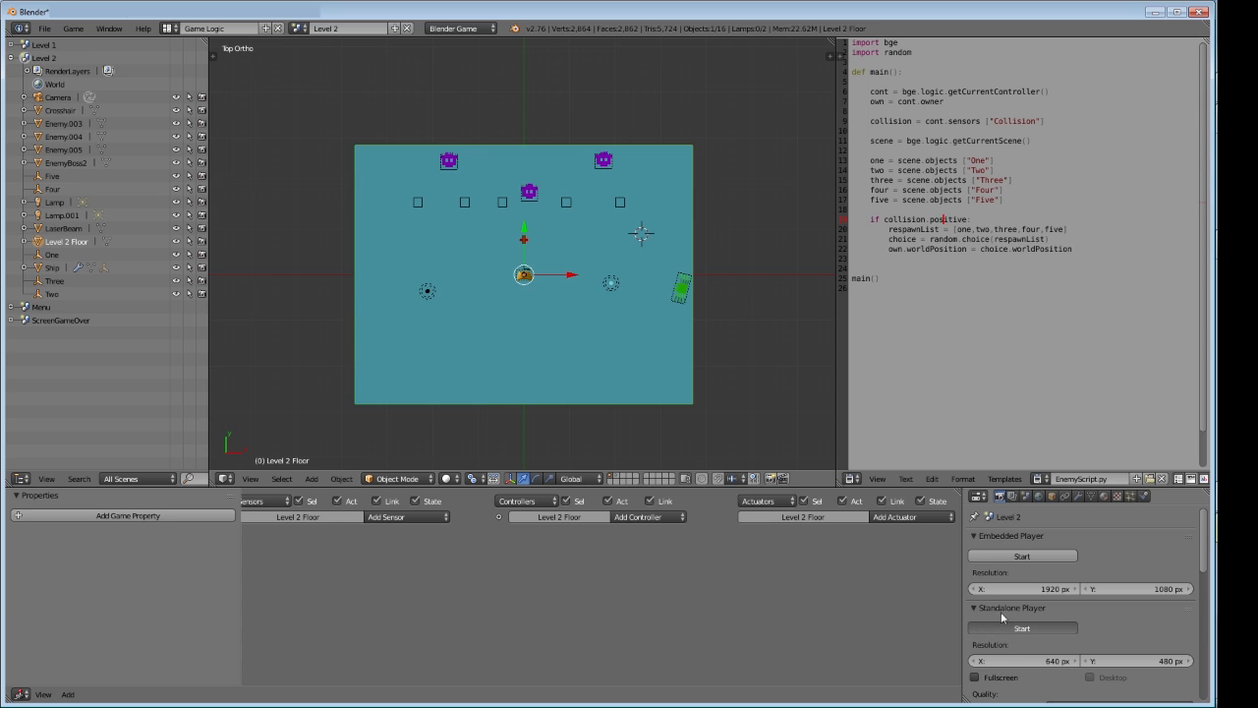
{"action": "key", "text": "d"}
{"action": "left_click", "coordinate": [197, 181]}
{"action": "key", "text": "a"}
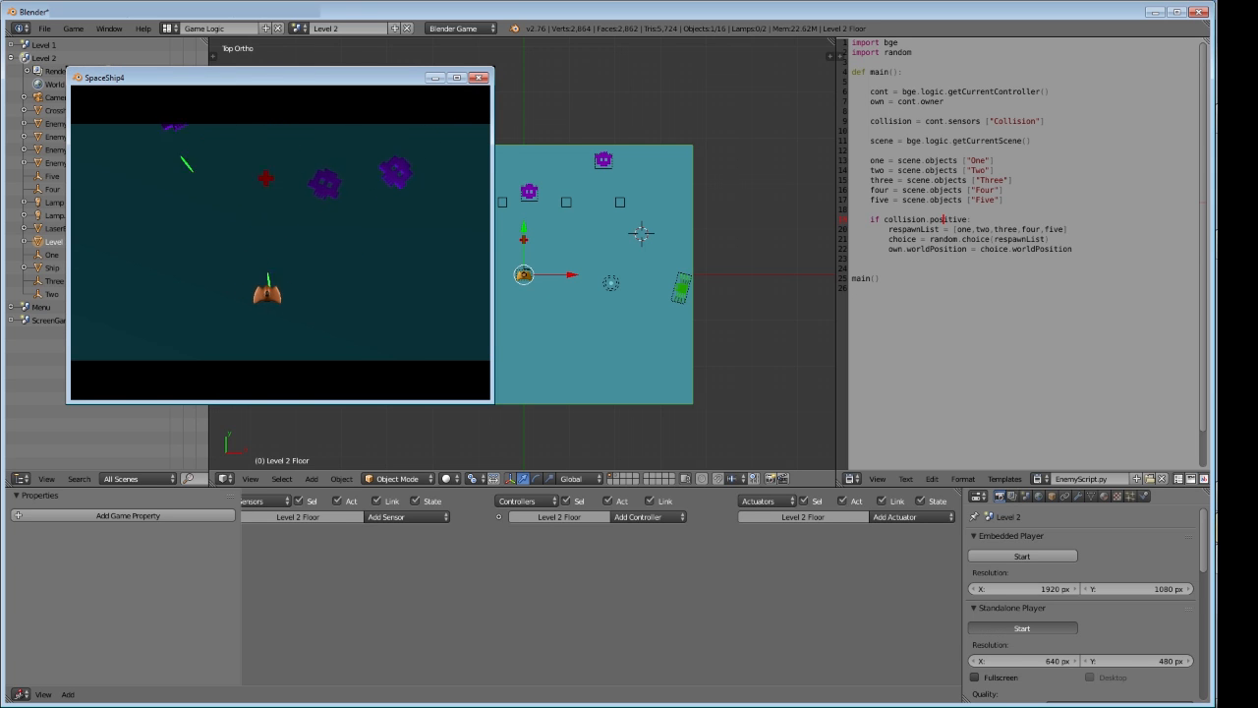
{"action": "left_click", "coordinate": [398, 190]}
{"action": "key", "text": "d"}
{"action": "left_click", "coordinate": [167, 179]}
{"action": "key", "text": "a"}
{"action": "left_click", "coordinate": [167, 181]}
{"action": "left_click", "coordinate": [309, 200]}
{"action": "key", "text": "d"}
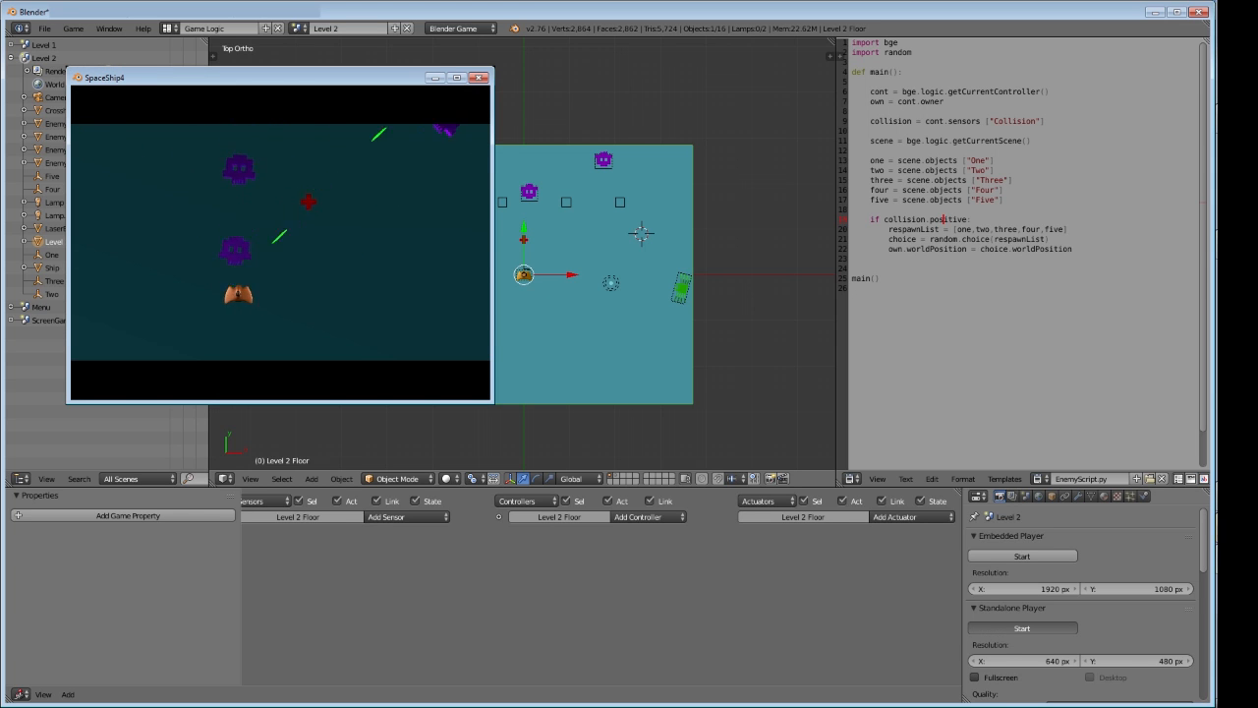
{"action": "left_click", "coordinate": [220, 191]}
{"action": "key", "text": "a"}
{"action": "left_click", "coordinate": [360, 211]}
{"action": "key", "text": "d"}
{"action": "left_click", "coordinate": [166, 215]}
{"action": "key", "text": "a"}
{"action": "left_click", "coordinate": [230, 208]}
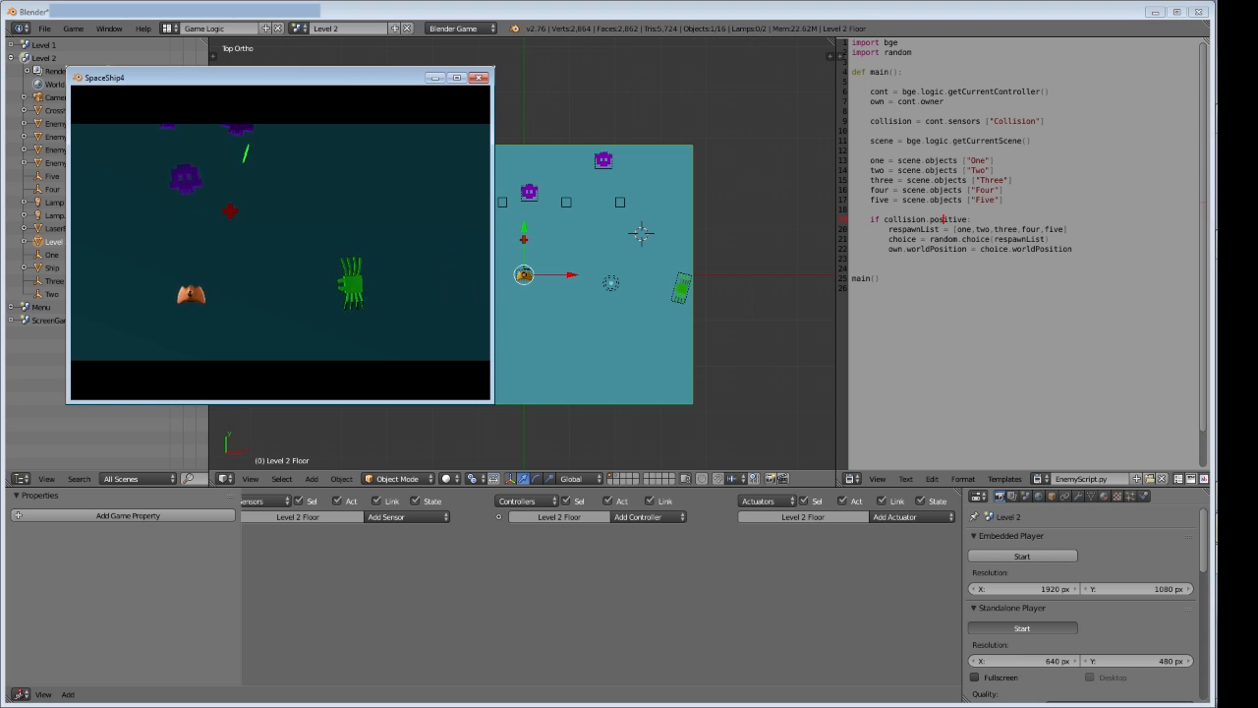
{"action": "left_click", "coordinate": [183, 210]}
{"action": "key", "text": "d"}
{"action": "key", "text": "Escape"}
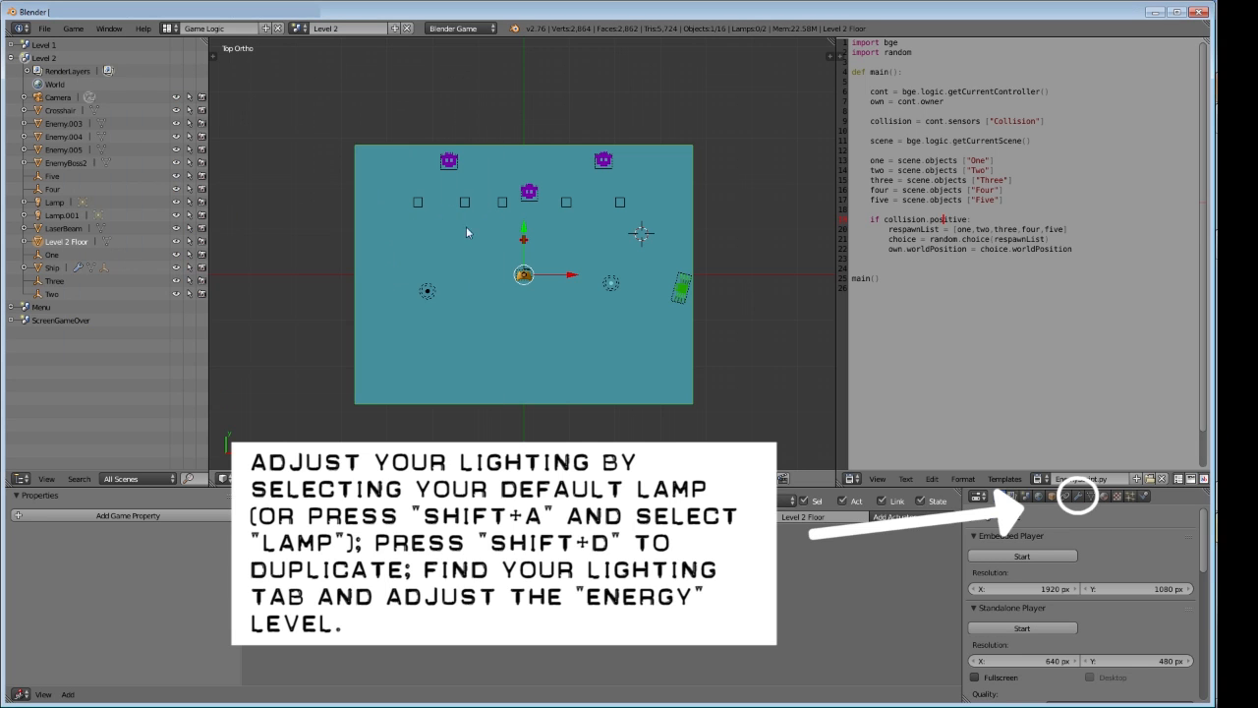
Duplicate the lamp on the negative X side and place the copy between the two rear enemies near the floor's far edge
{"action": "scroll", "coordinate": [583, 267], "scroll_direction": "up", "scroll_amount": 1}
{"action": "right_click", "coordinate": [410, 301]}
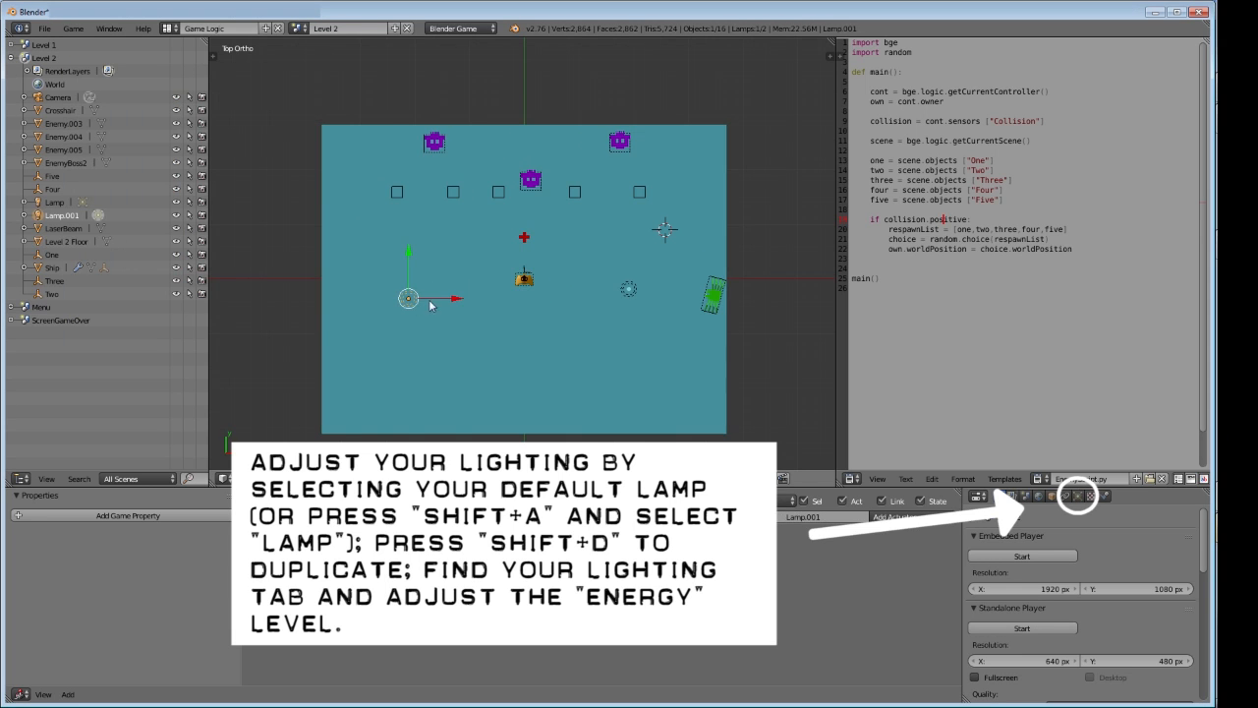
{"action": "right_click", "coordinate": [631, 291], "text": "shift"}
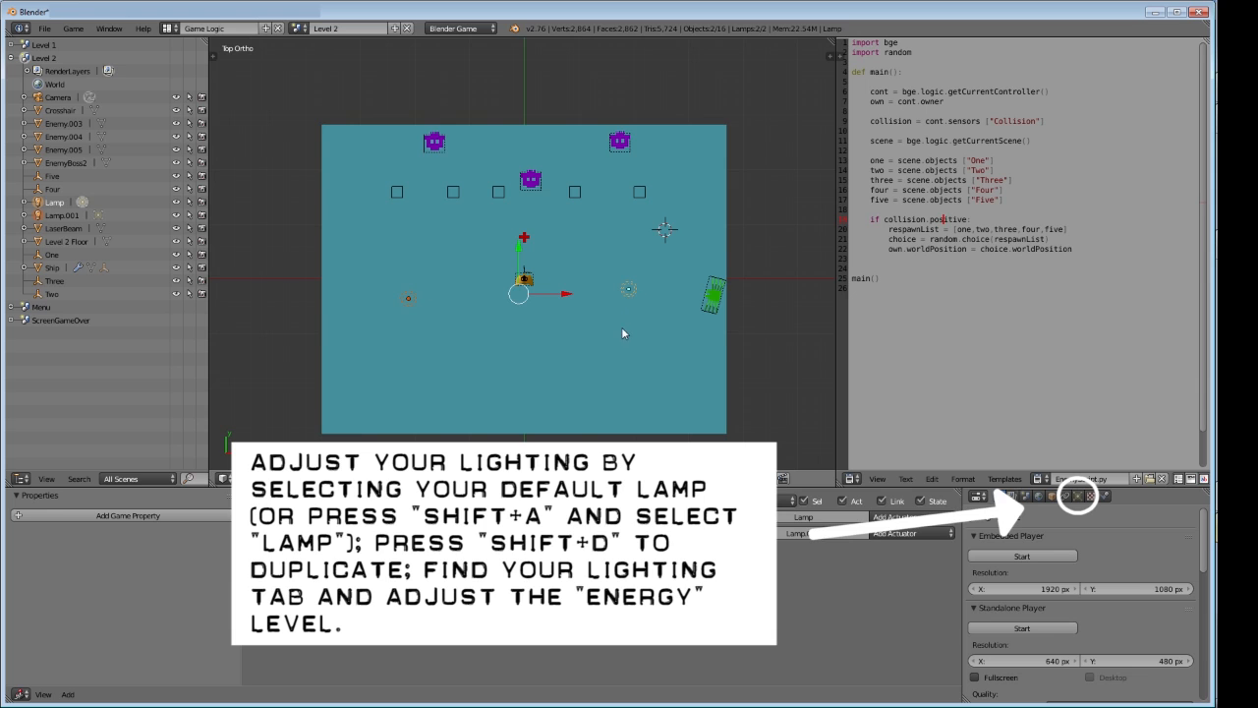
{"action": "right_click", "coordinate": [408, 301]}
{"action": "key", "text": "shift+d"}
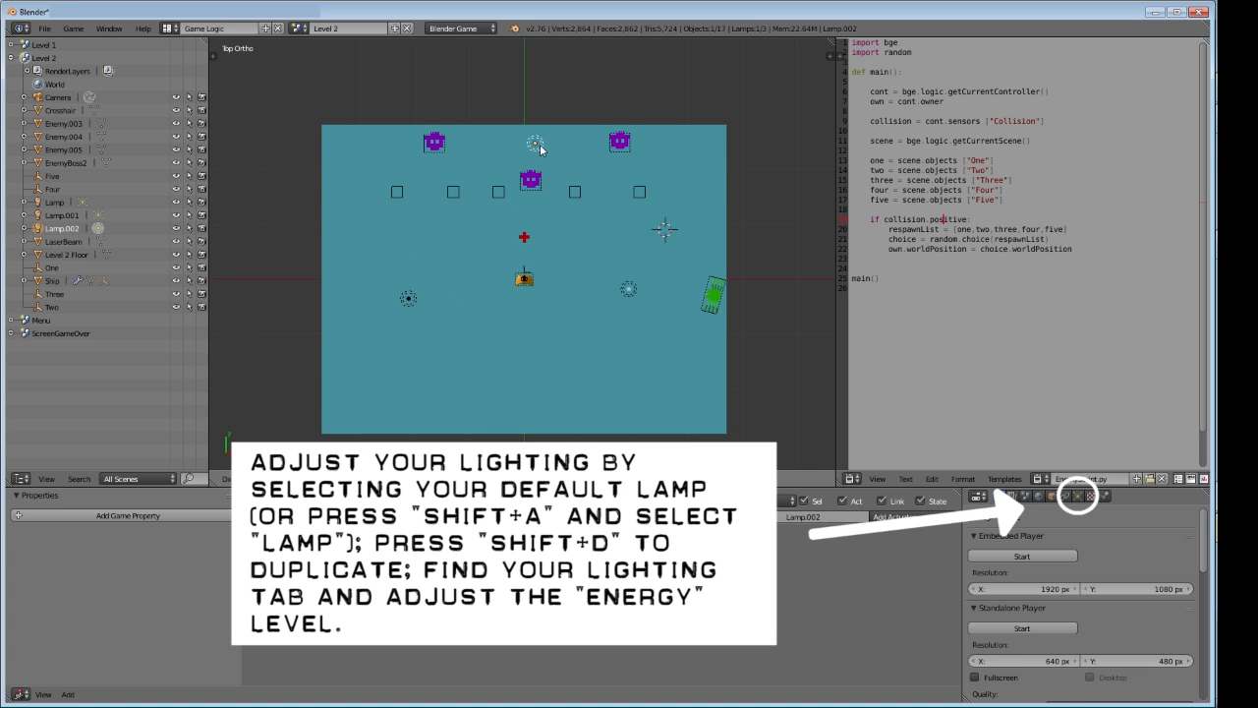
{"action": "left_click", "coordinate": [538, 145]}
Raise the duplicated lamp well above the floor in the right orthographic view
{"action": "middle_click_drag", "start_coordinate": [538, 145], "coordinate": [408, 122]}
{"action": "key", "text": "KP_3"}
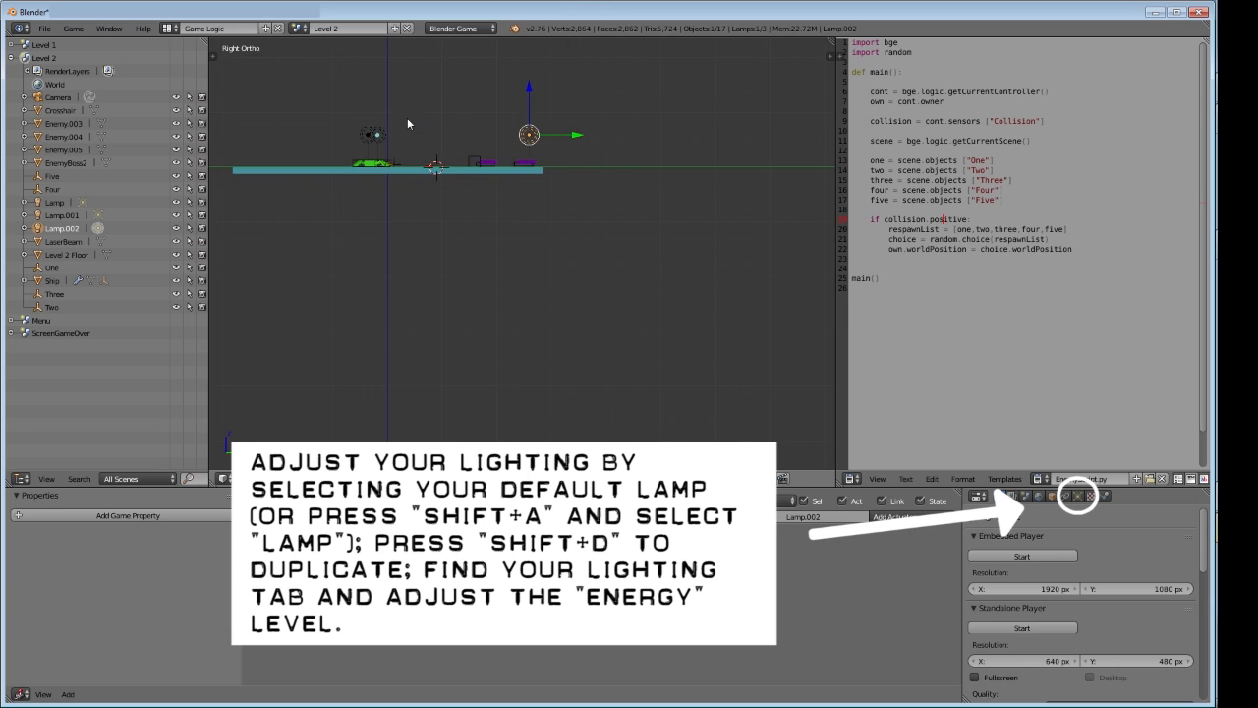
{"action": "scroll", "coordinate": [581, 170], "scroll_direction": "down", "scroll_amount": 2}
{"action": "middle_click_drag", "start_coordinate": [533, 133], "coordinate": [584, 172], "text": "shift"}
{"action": "key", "text": "g"}
{"action": "left_click", "coordinate": [630, 104]}
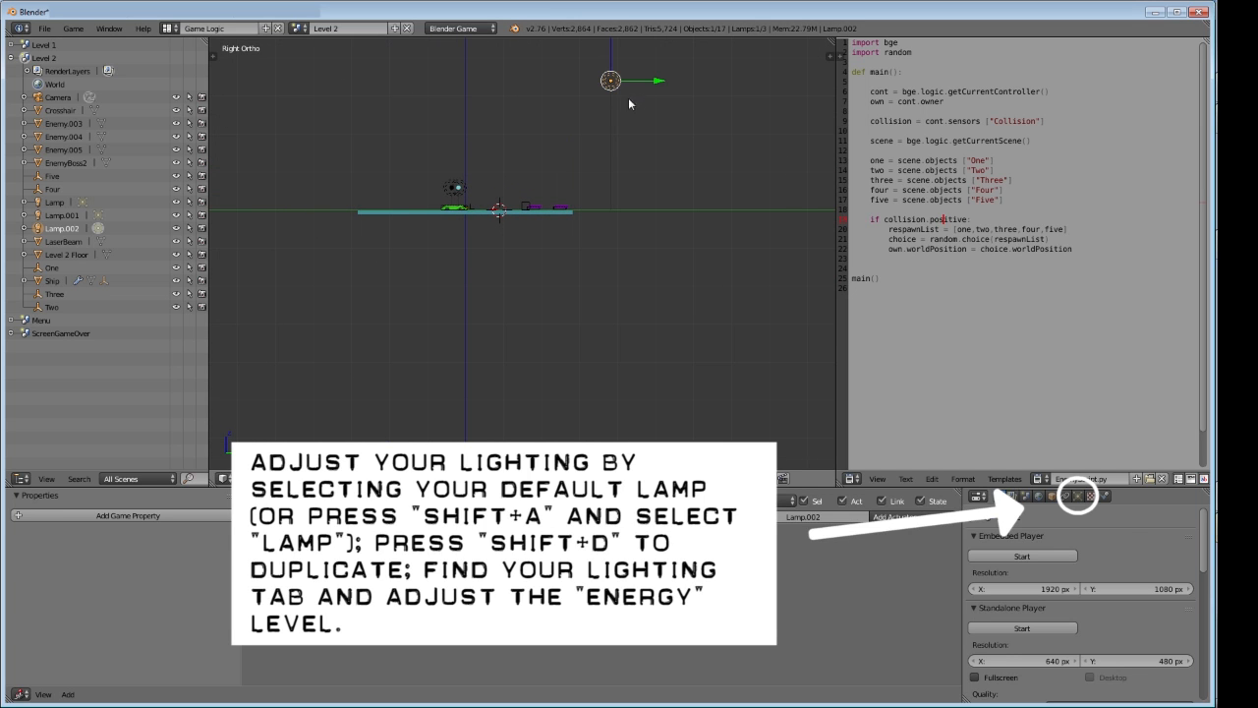
Set the duplicated lamp's energy to 0.7
{"action": "left_click", "coordinate": [1077, 496]}
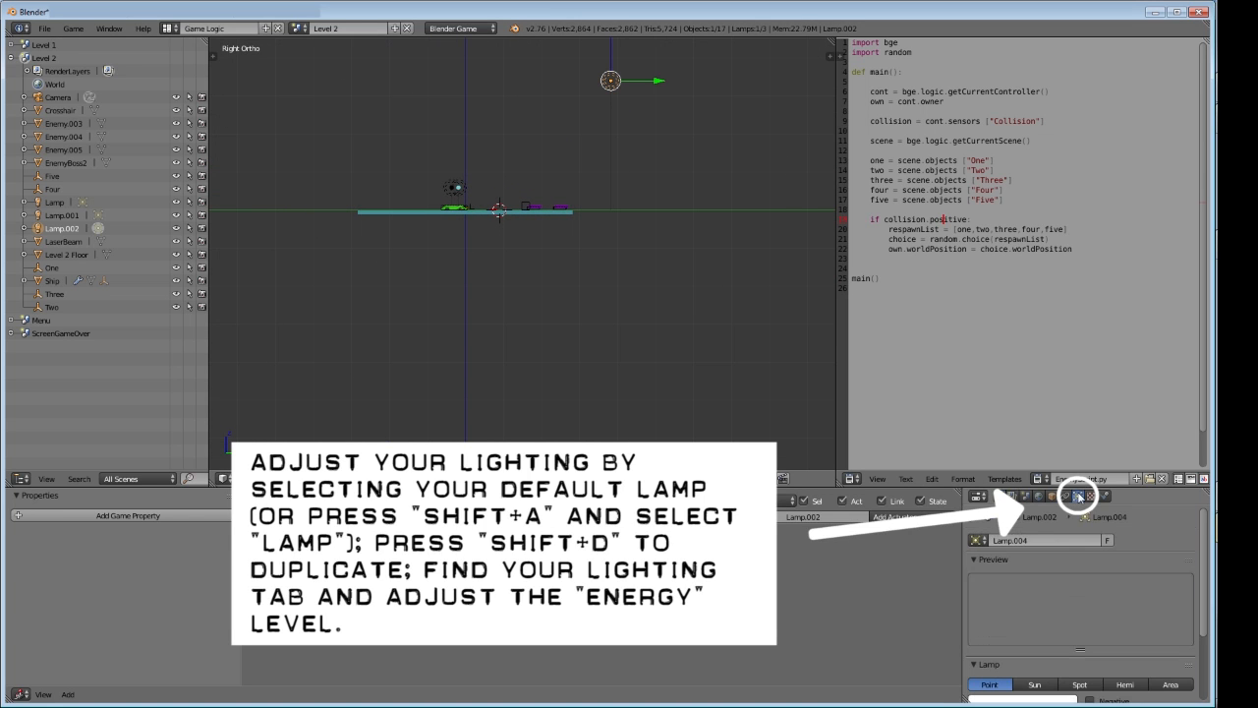
{"action": "left_click", "coordinate": [1042, 617]}
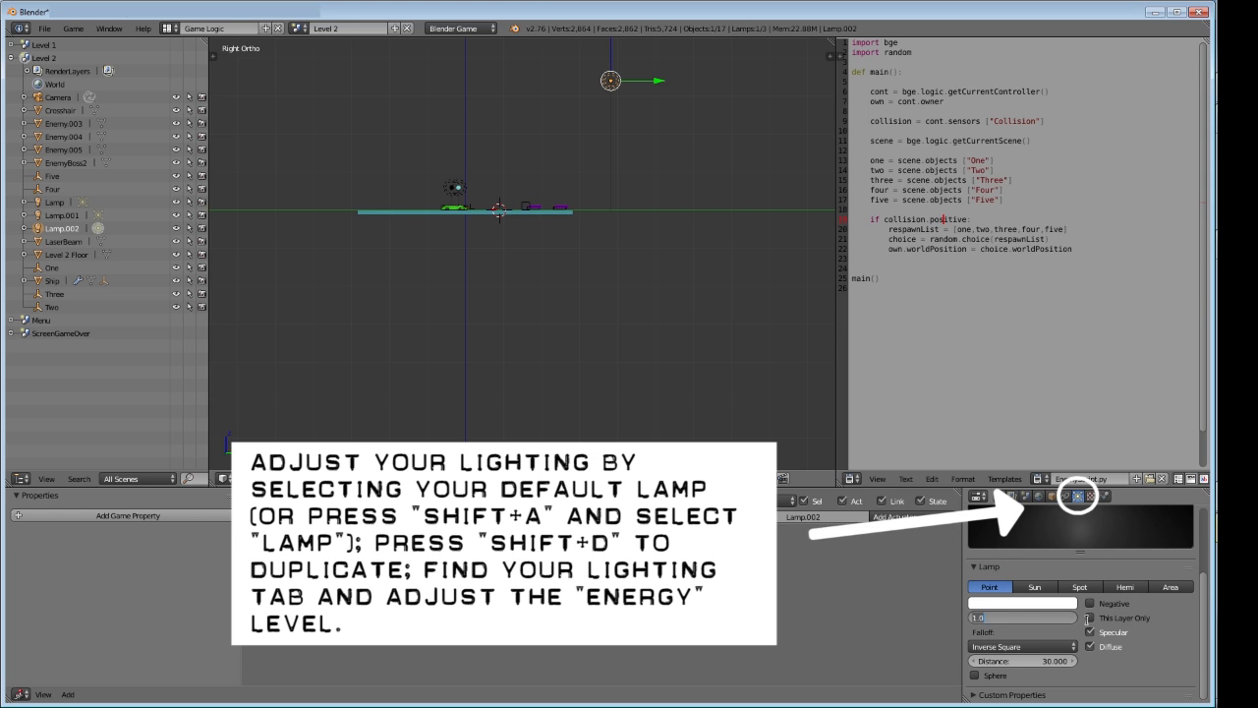
{"action": "type", "text": ".7"}
{"action": "key", "text": "Return"}
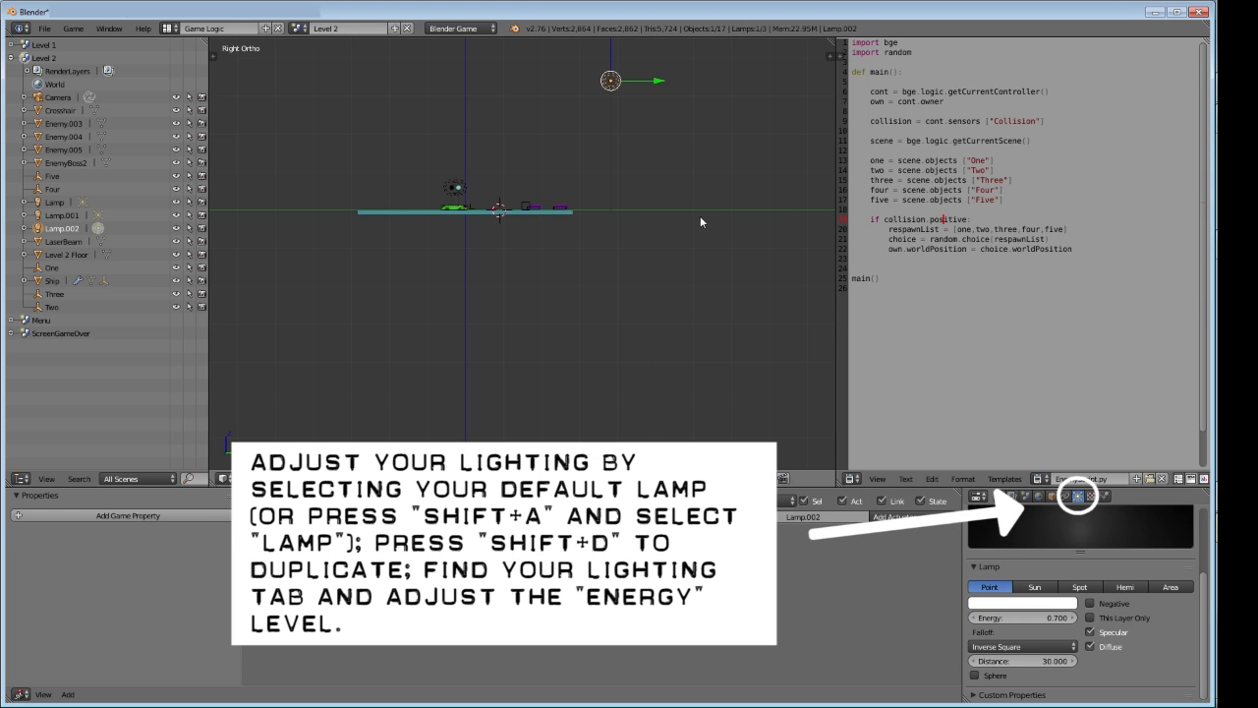
Run Level 2 in the standalone player to check the lighting from the added lamp, and exit
{"action": "key", "text": "r"}
{"action": "left_click", "coordinate": [425, 255]}
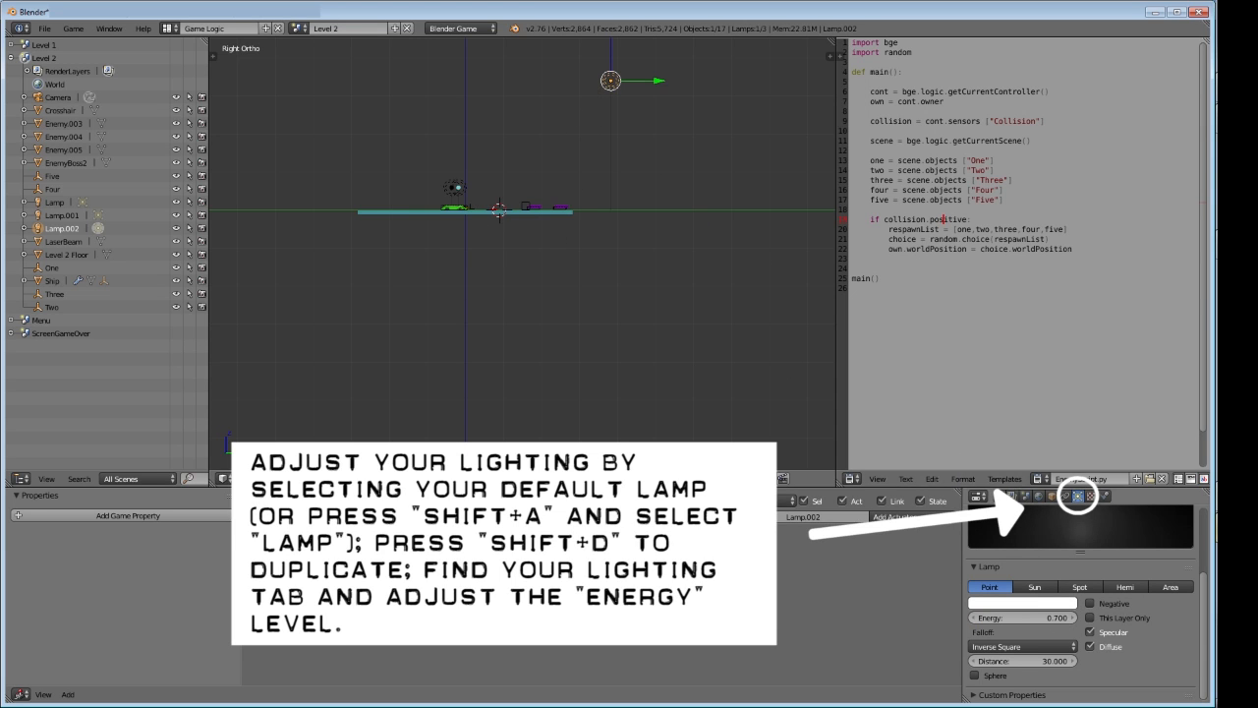
{"action": "left_click", "coordinate": [1009, 496]}
{"action": "left_click", "coordinate": [1023, 627]}
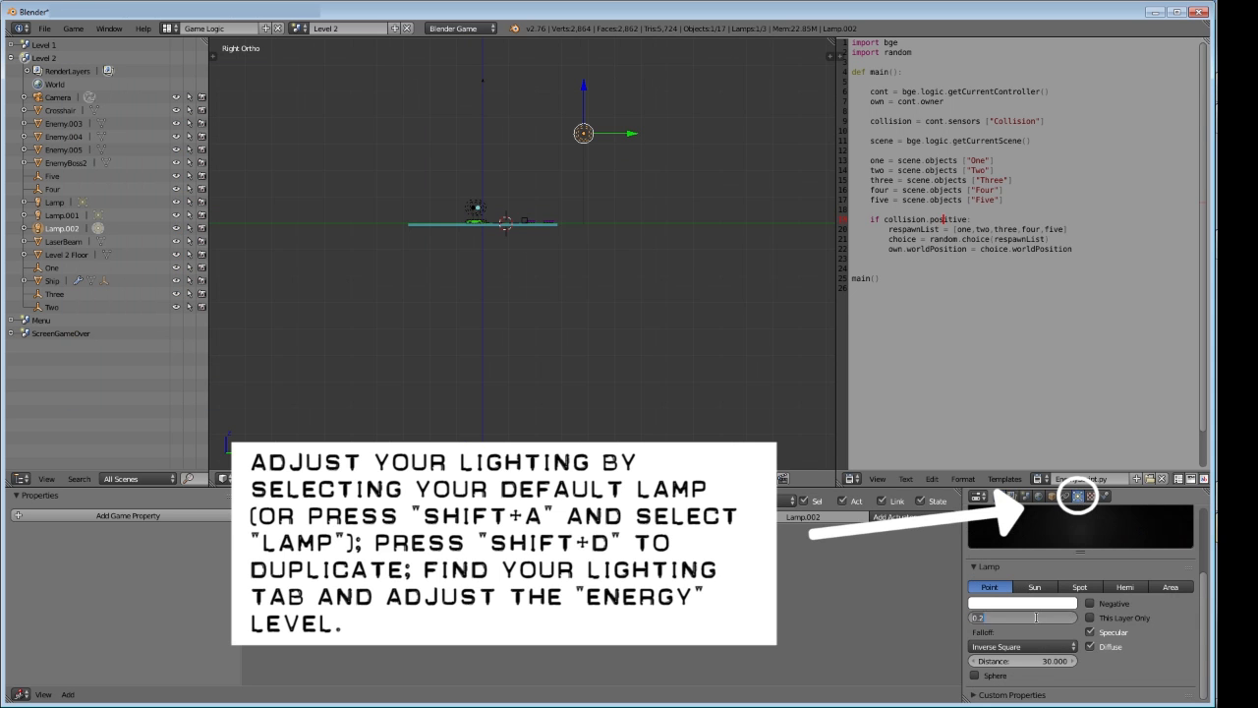
{"action": "key", "text": "Escape"}
Set the Level 2 floor material's diffuse intensity to 1.0 and specular intensity to 0.2
{"action": "right_click", "coordinate": [531, 224]}
{"action": "left_click", "coordinate": [1104, 496]}
{"action": "scroll", "coordinate": [1130, 610], "scroll_direction": "down", "scroll_amount": 8}
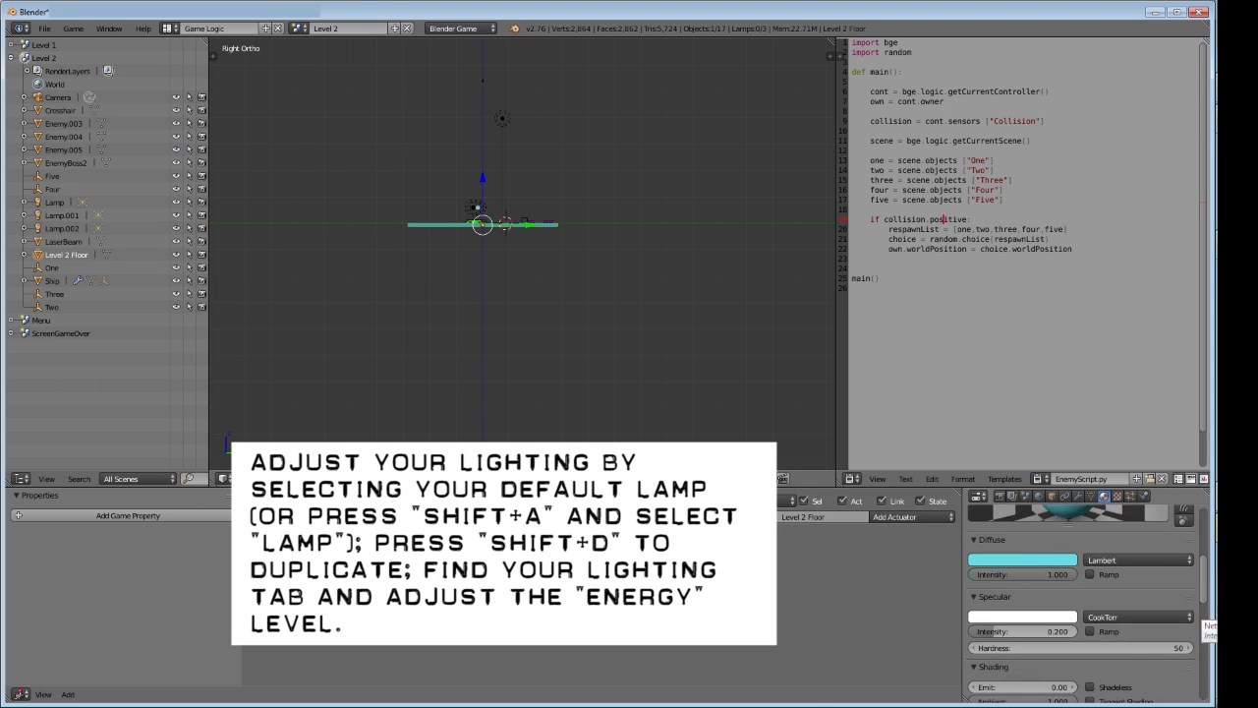
Select the middle enemy, play-test the level with the adjusted lamp and floor material in the standalone player, and quit
{"action": "scroll", "coordinate": [536, 197], "scroll_direction": "up", "scroll_amount": 5}
{"action": "right_click", "coordinate": [540, 174]}
{"action": "scroll", "coordinate": [1151, 590], "scroll_direction": "down", "scroll_amount": 2}
{"action": "left_click", "coordinate": [1000, 497]}
{"action": "left_click", "coordinate": [1022, 627]}
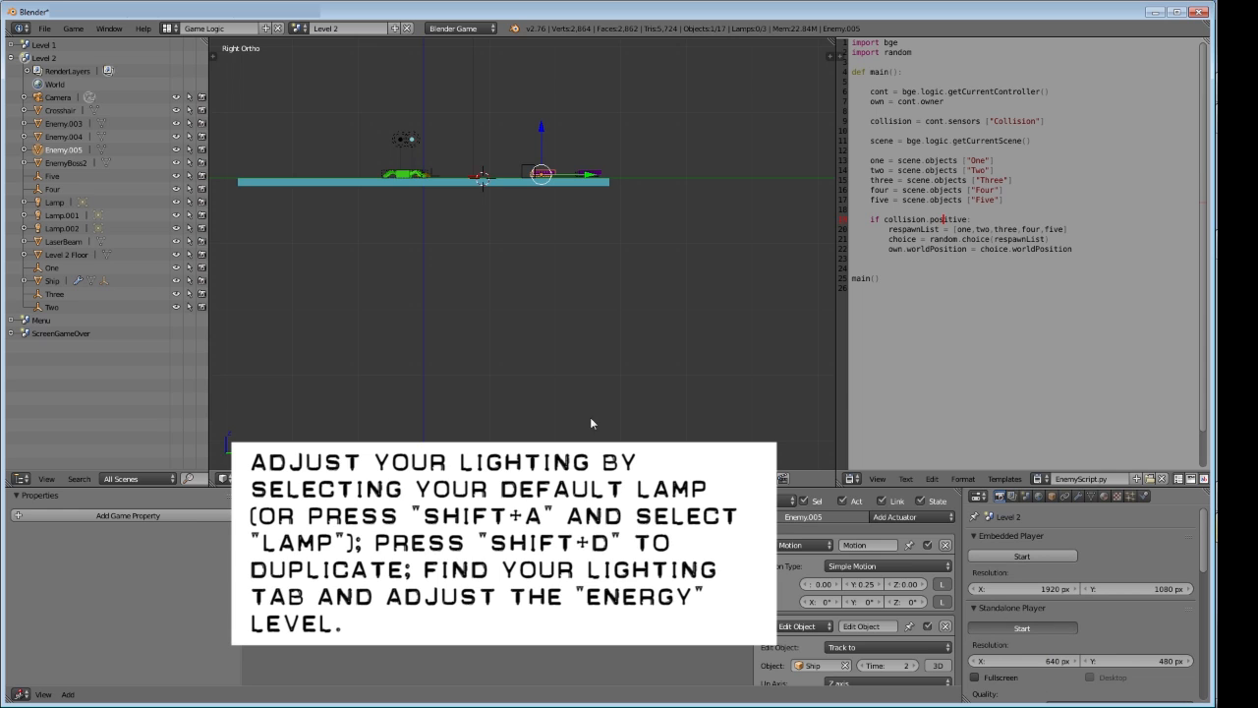
{"action": "left_click", "coordinate": [247, 211]}
{"action": "key", "text": "a"}
{"action": "left_click", "coordinate": [378, 224]}
{"action": "left_click", "coordinate": [385, 230]}
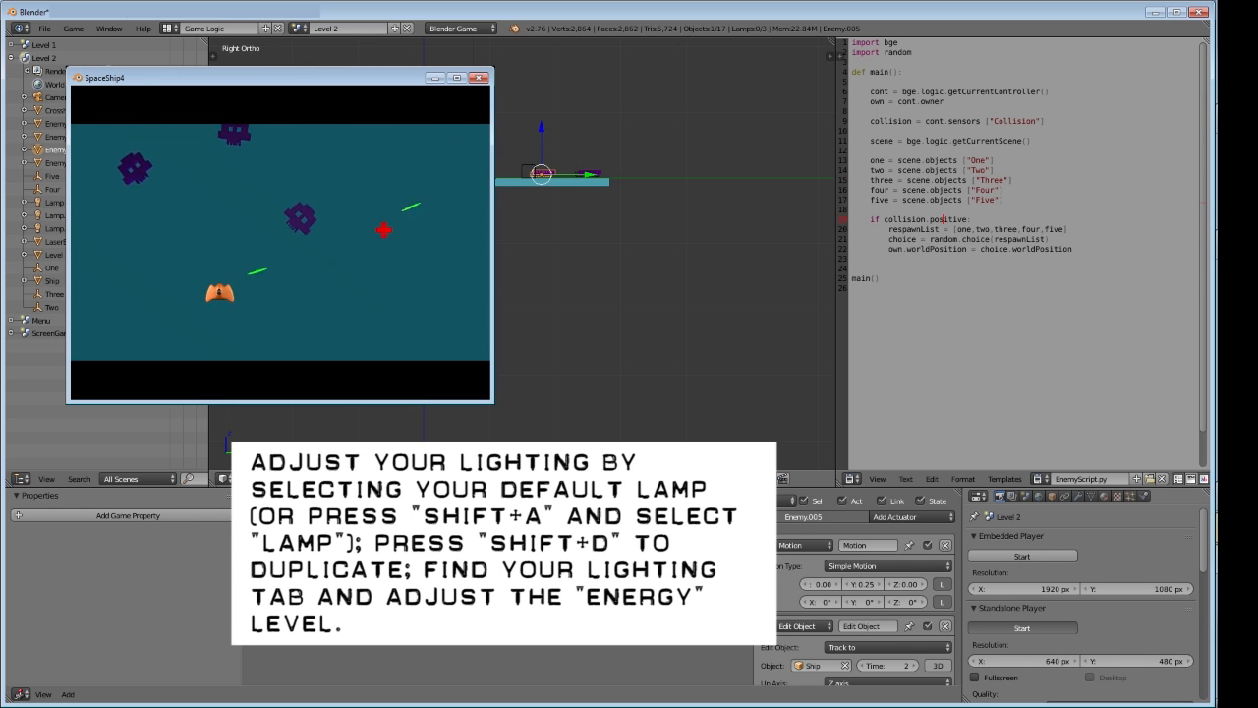
{"action": "key", "text": "d"}
{"action": "left_click", "coordinate": [233, 200]}
{"action": "left_click", "coordinate": [181, 210]}
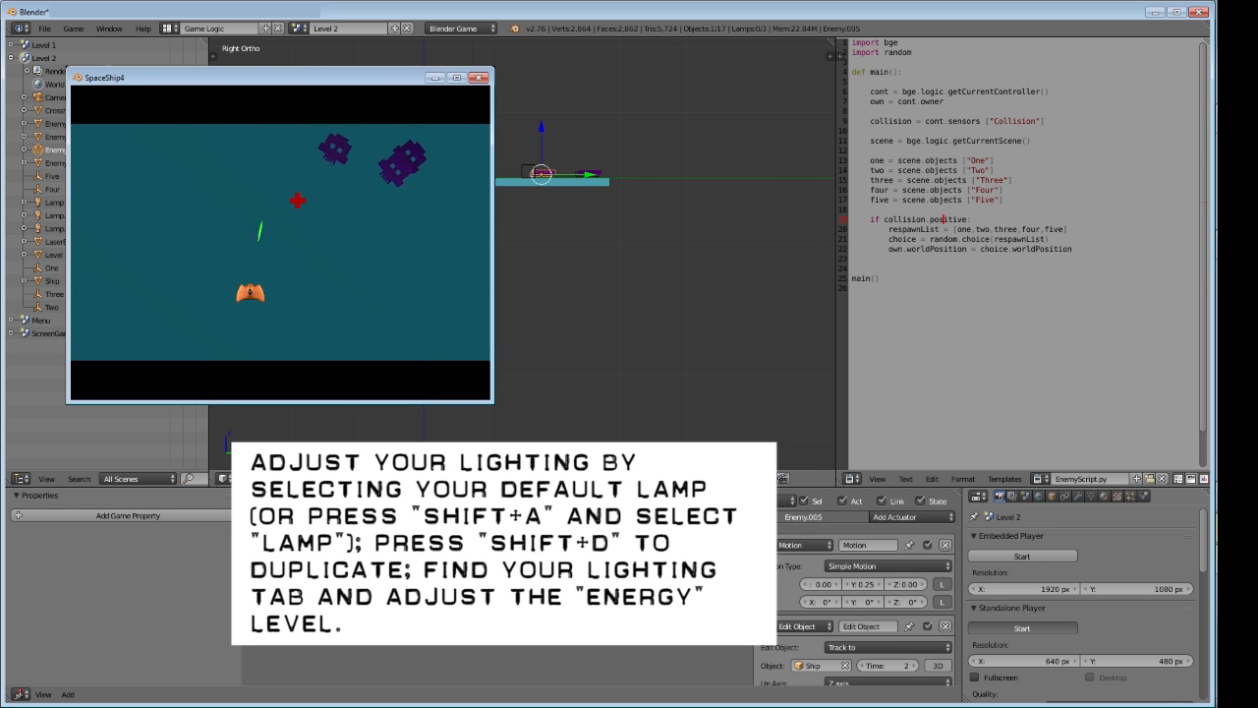
{"action": "key", "text": "Escape"}
{"action": "middle_click_drag", "start_coordinate": [593, 215], "coordinate": [592, 245], "text": "shift"}
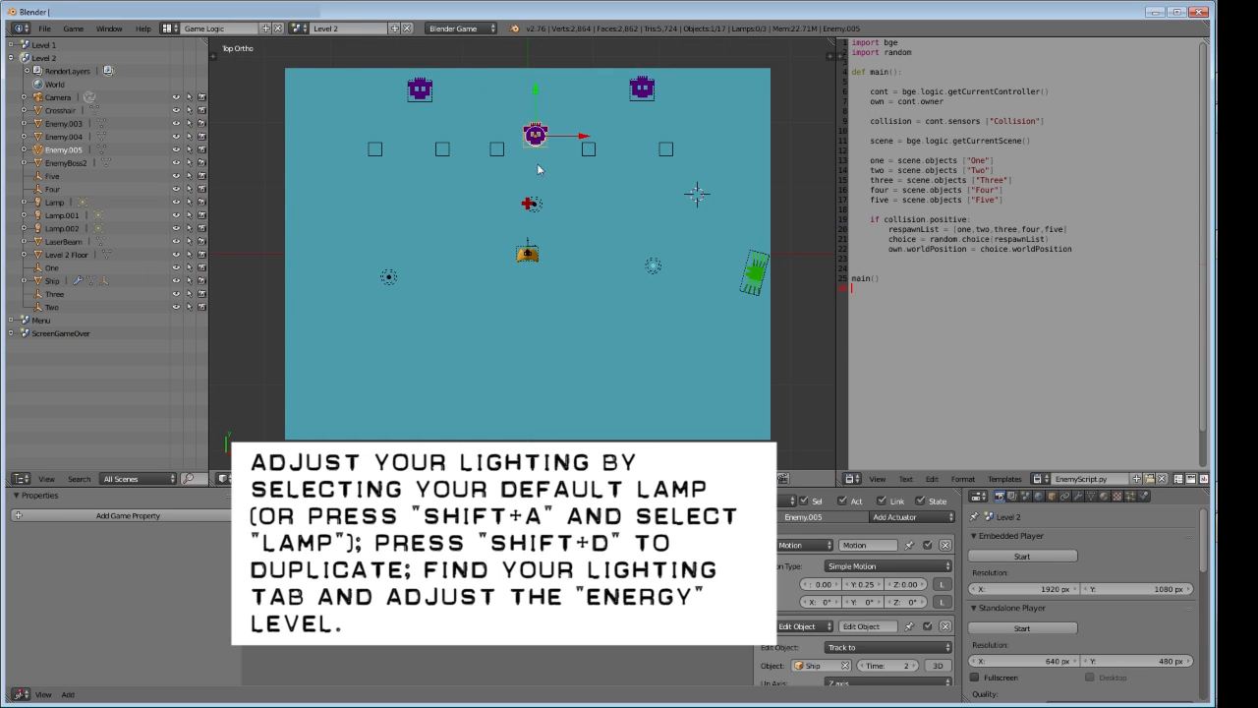
Remove the shared EnemyBoss1 material slot from the green EnemyBoss2 object in Level 2
{"action": "middle_click_drag", "start_coordinate": [598, 288], "coordinate": [455, 118]}
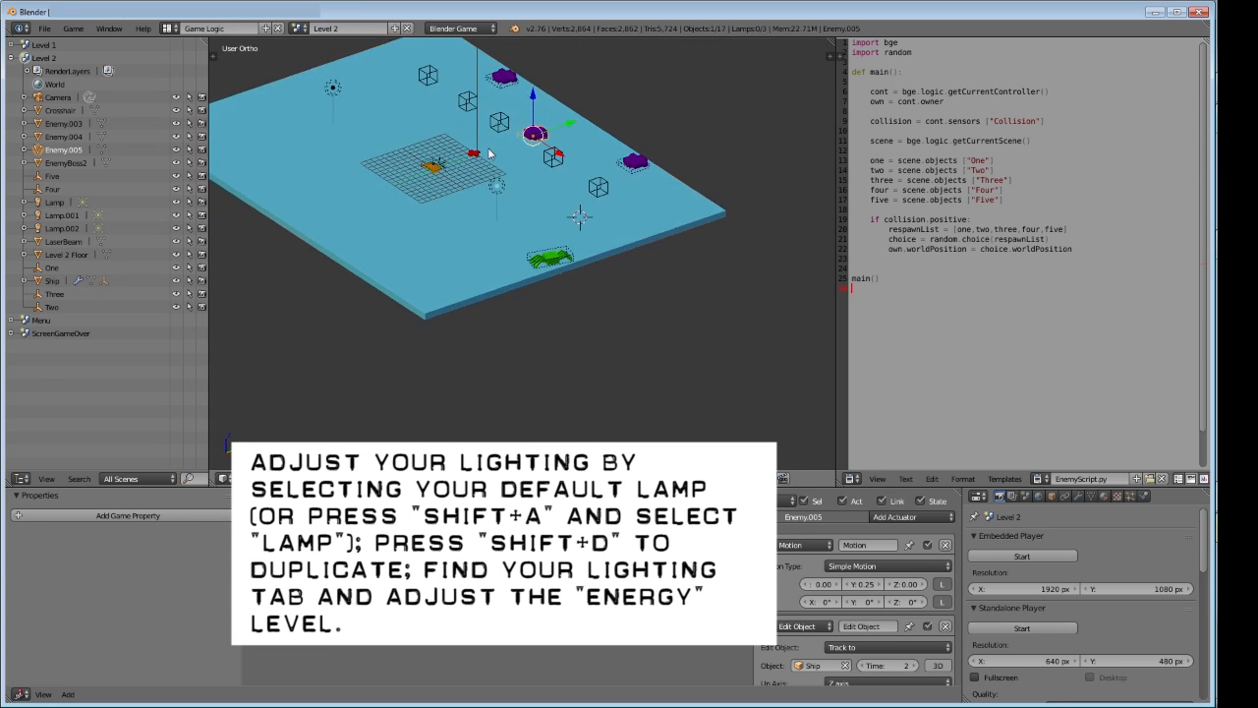
{"action": "scroll", "coordinate": [454, 116], "scroll_direction": "down", "scroll_amount": 4}
{"action": "key", "text": "KP_0"}
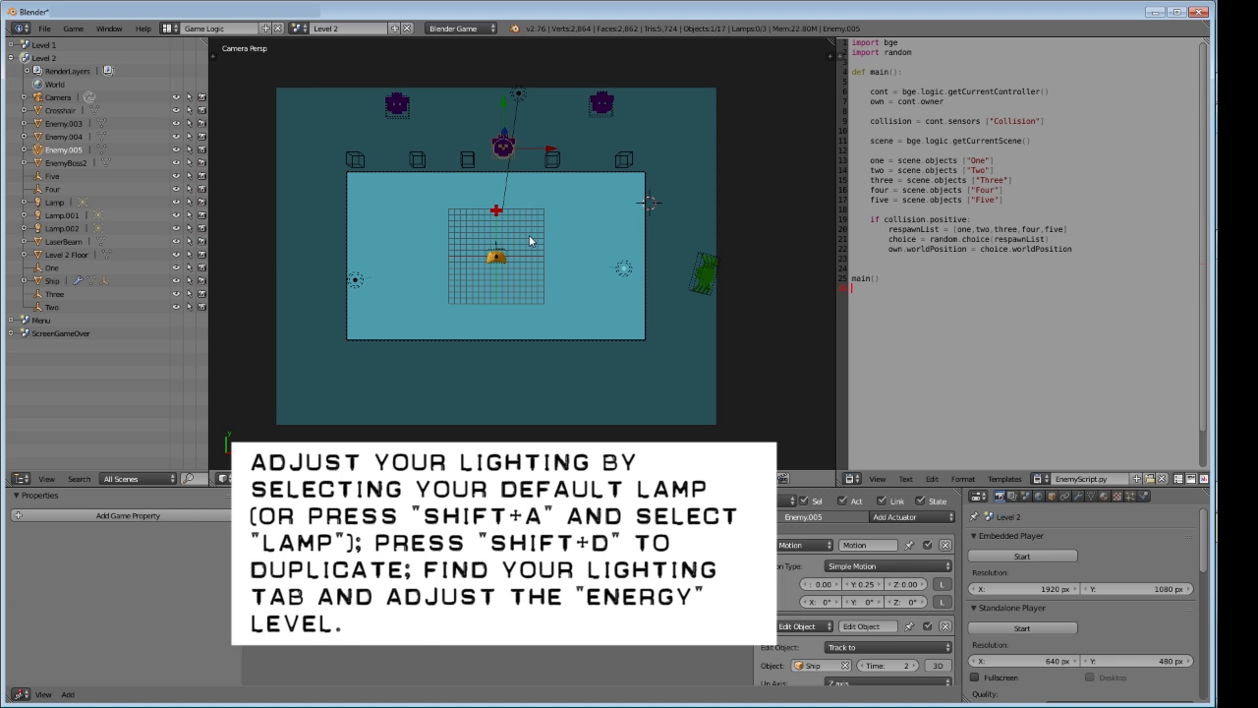
{"action": "right_click", "coordinate": [707, 278]}
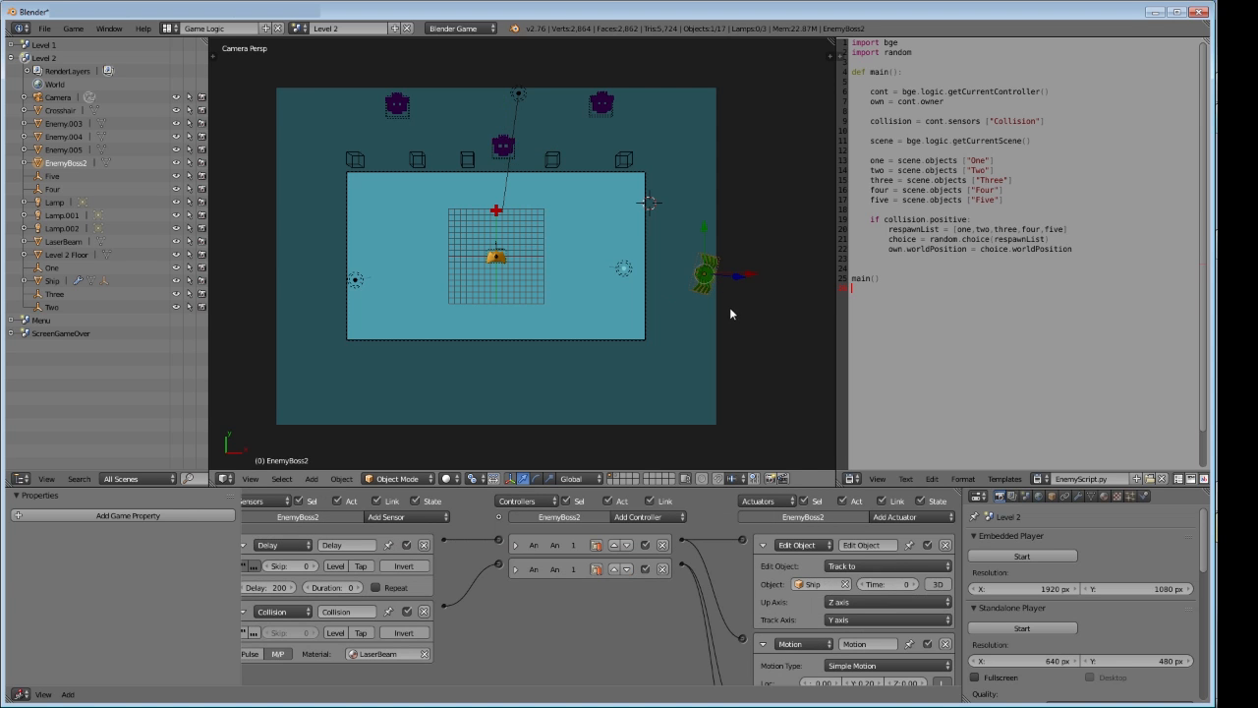
{"action": "left_click", "coordinate": [1103, 497]}
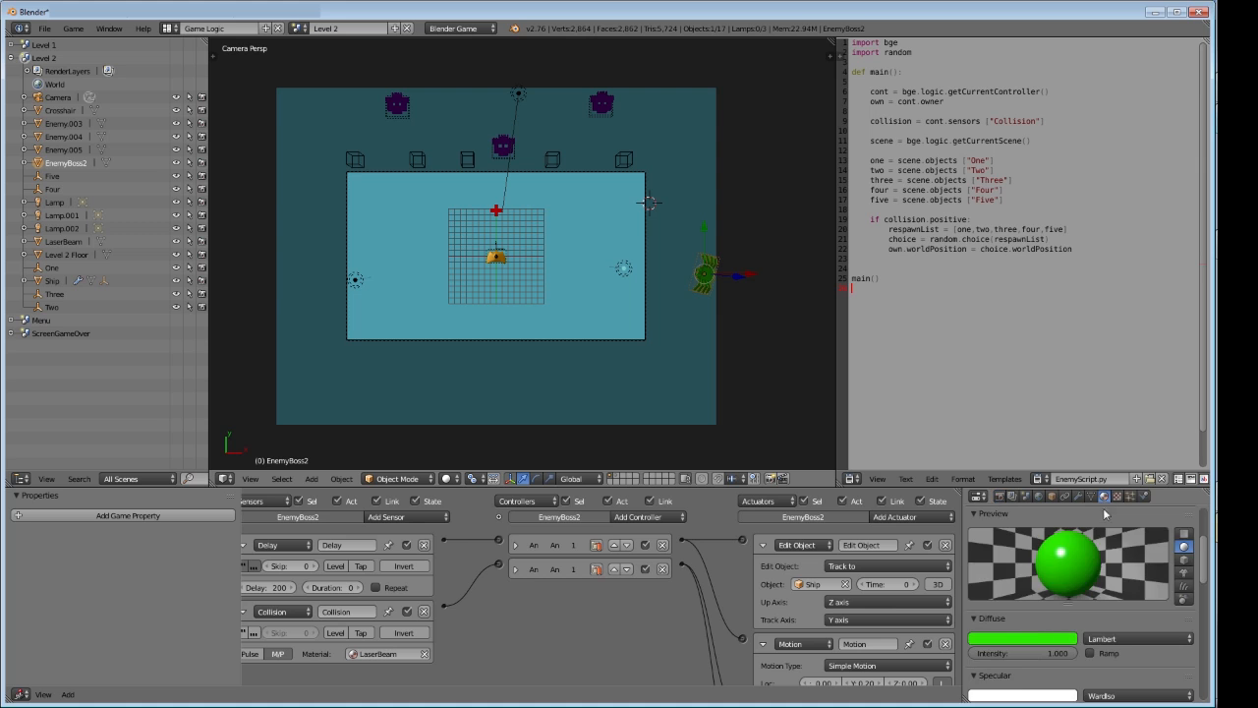
{"action": "scroll", "coordinate": [1059, 590], "scroll_direction": "up", "scroll_amount": 3}
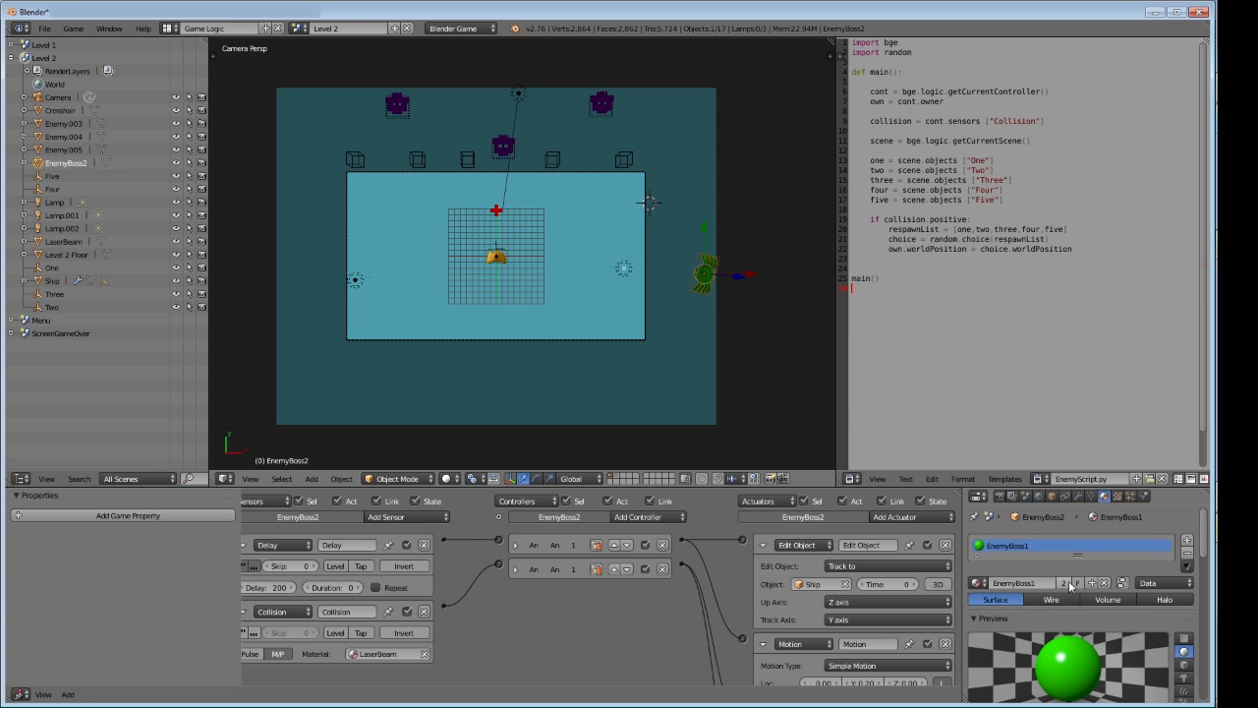
{"action": "left_click", "coordinate": [1053, 497]}
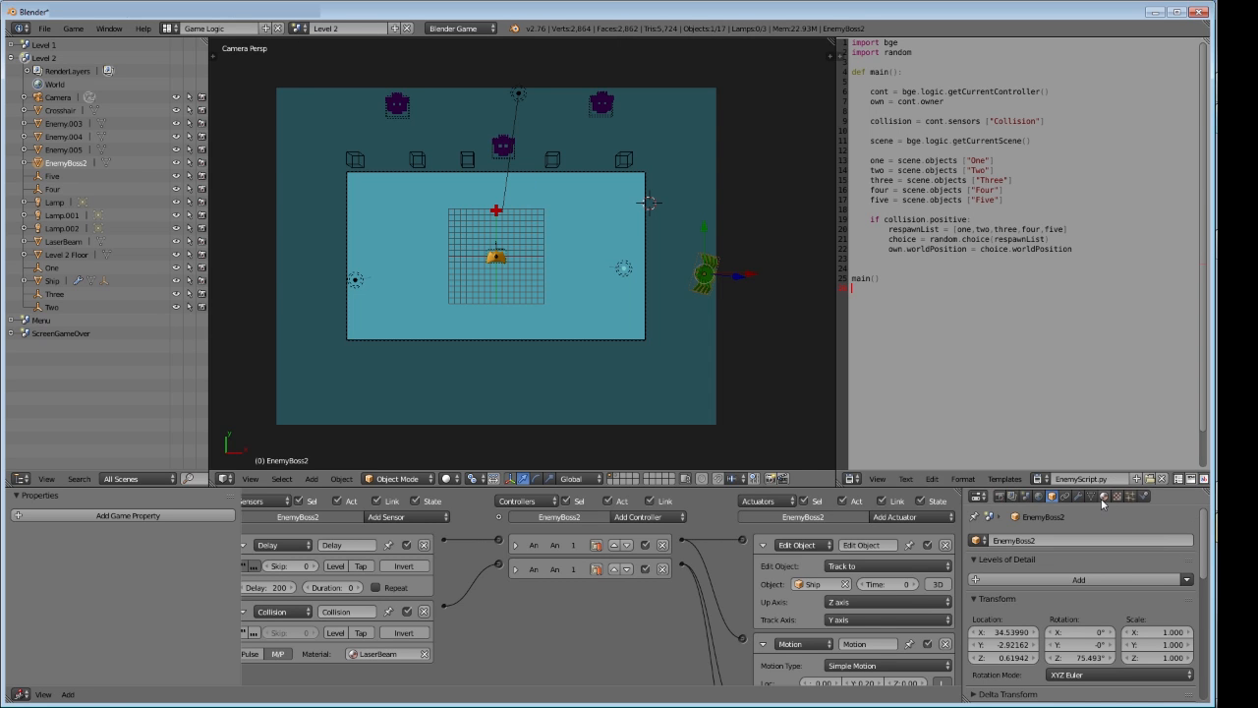
{"action": "left_click", "coordinate": [1103, 496]}
{"action": "left_click", "coordinate": [1196, 553]}
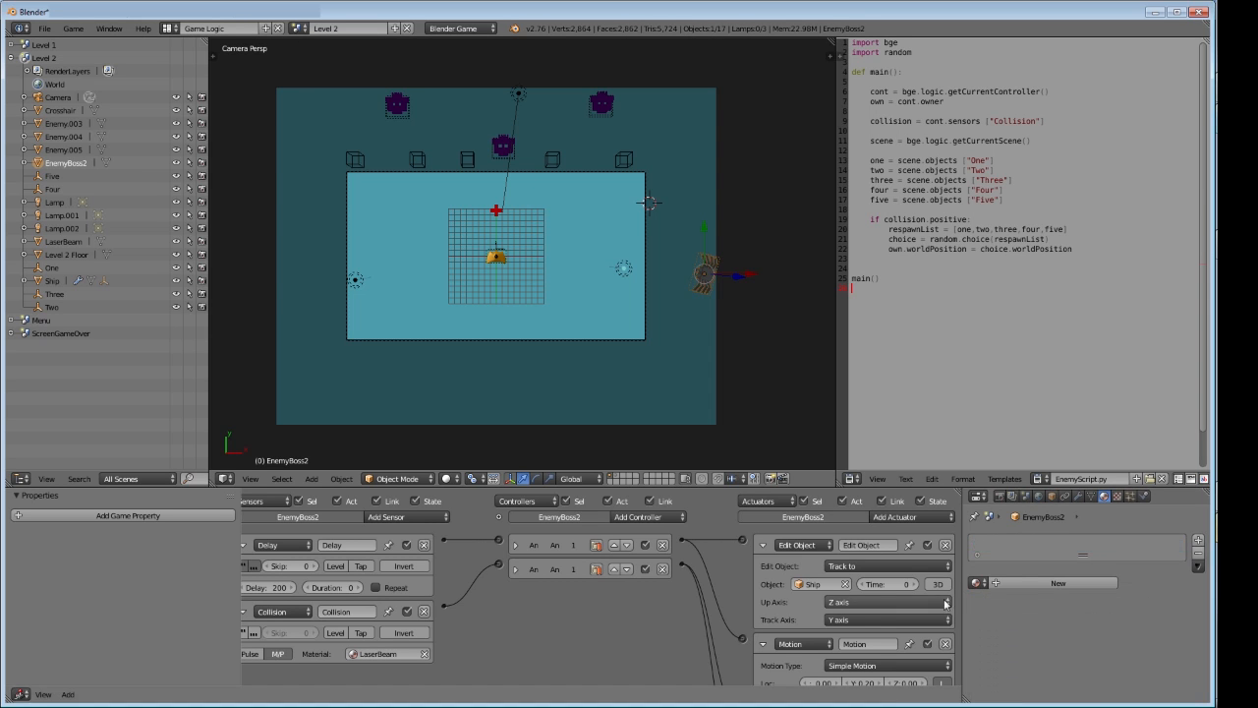
Give the boss a new material named EnemyBoss2
{"action": "left_click", "coordinate": [1041, 586]}
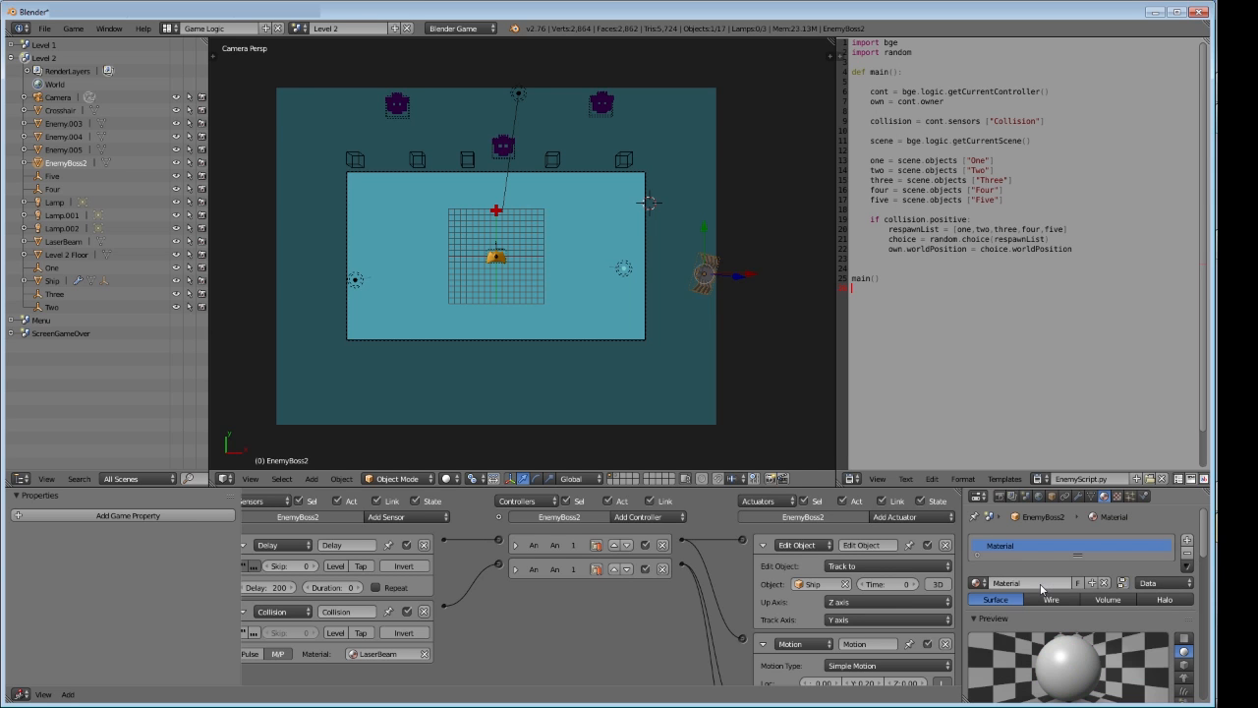
{"action": "key", "text": "BackSpace"}
{"action": "type", "text": "EnemyBoss2"}
{"action": "key", "text": "Return"}
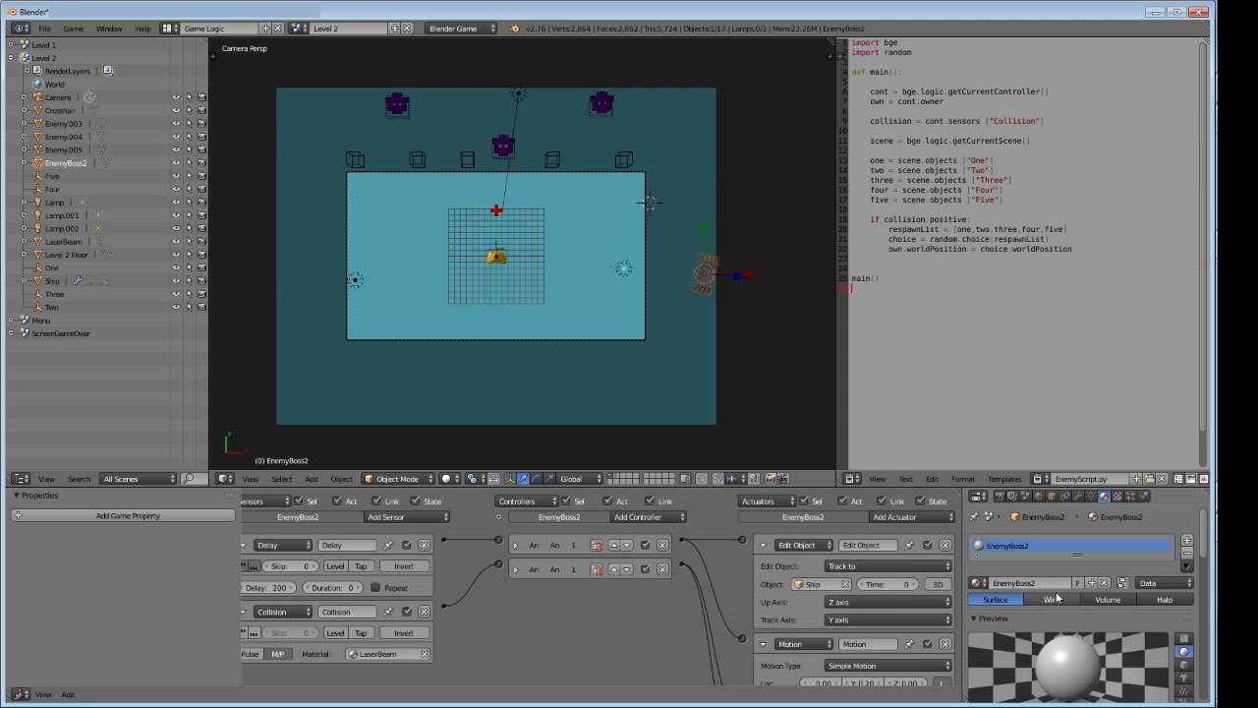
Set the EnemyBoss2 material's diffuse colour to red
{"action": "scroll", "coordinate": [1004, 632], "scroll_direction": "down", "scroll_amount": 3}
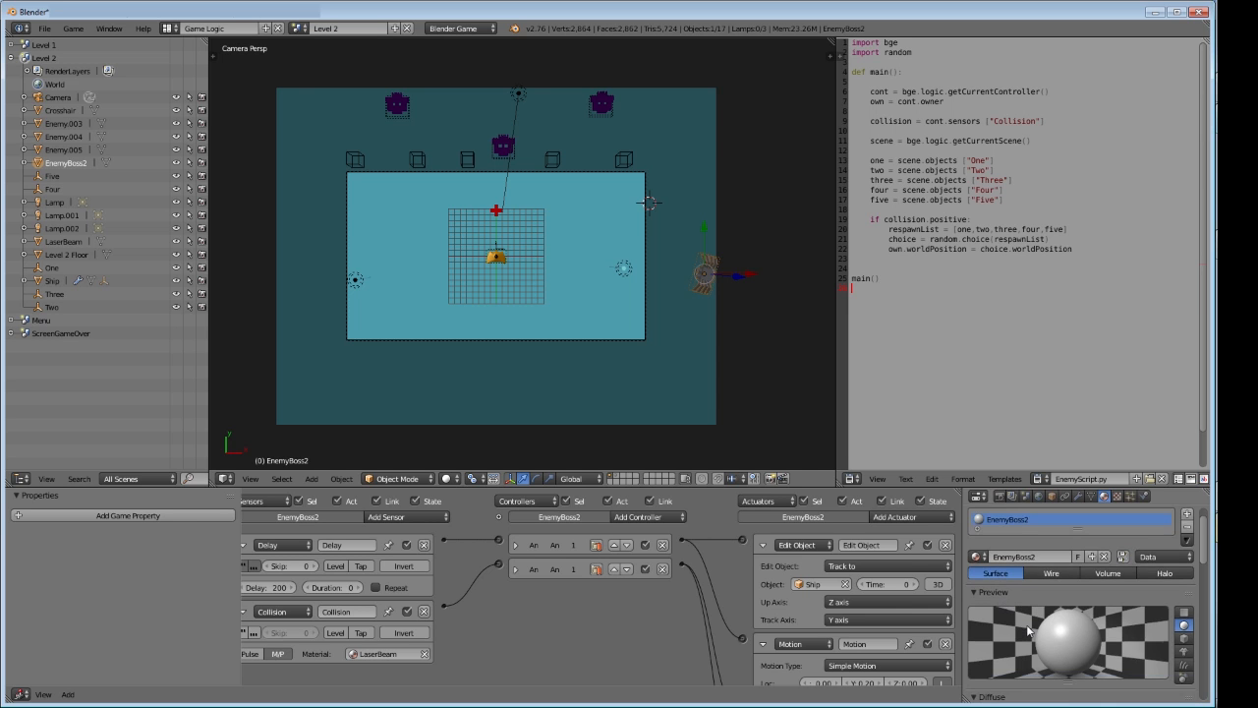
{"action": "left_click_drag", "start_coordinate": [1042, 488], "coordinate": [1042, 388]}
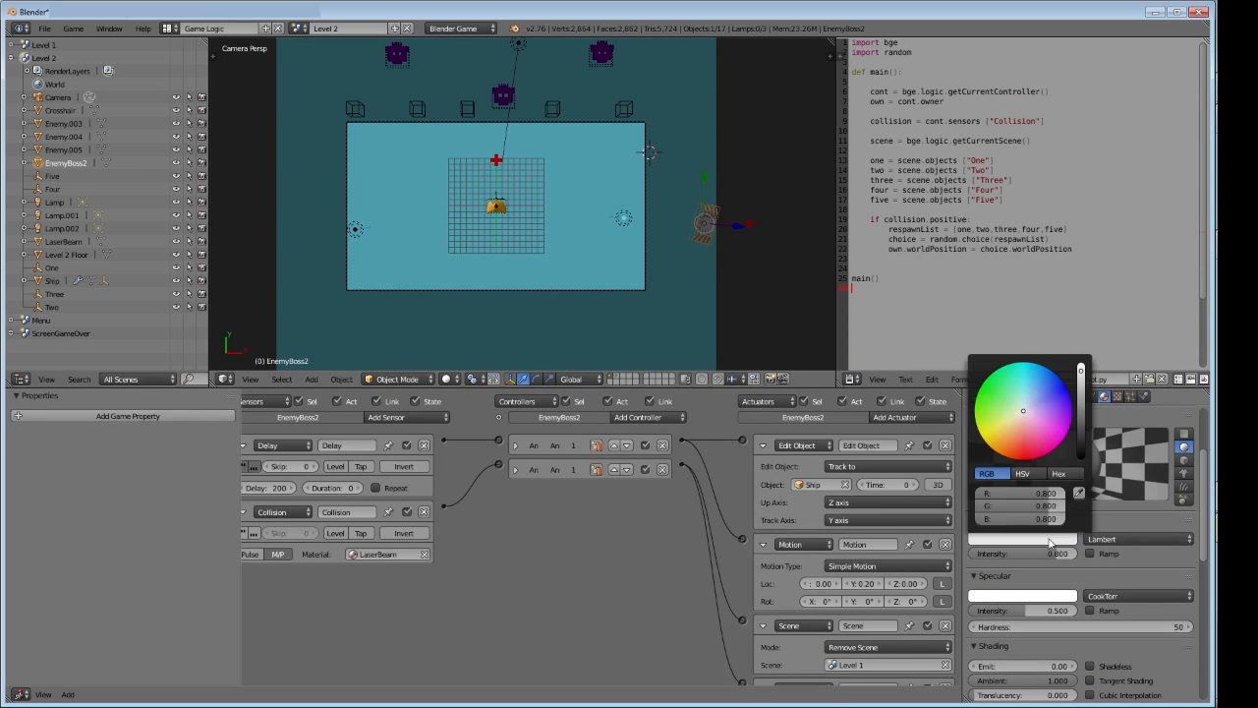
{"action": "left_click", "coordinate": [1056, 540]}
{"action": "mouse_move", "coordinate": [1025, 415]}
{"action": "left_mouse_down"}
{"action": "mouse_move", "coordinate": [1005, 442]}
{"action": "mouse_move", "coordinate": [983, 417]}
{"action": "mouse_move", "coordinate": [1037, 458]}
{"action": "left_mouse_up"}
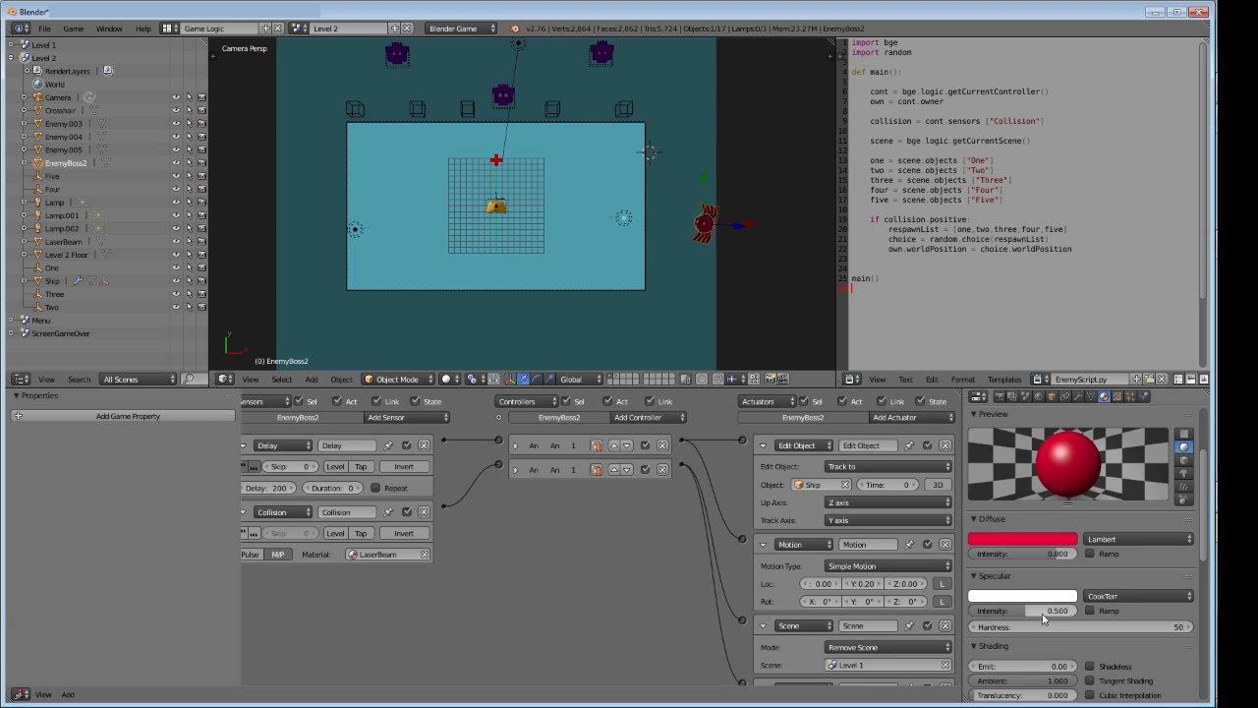
{"action": "left_click", "coordinate": [1001, 397]}
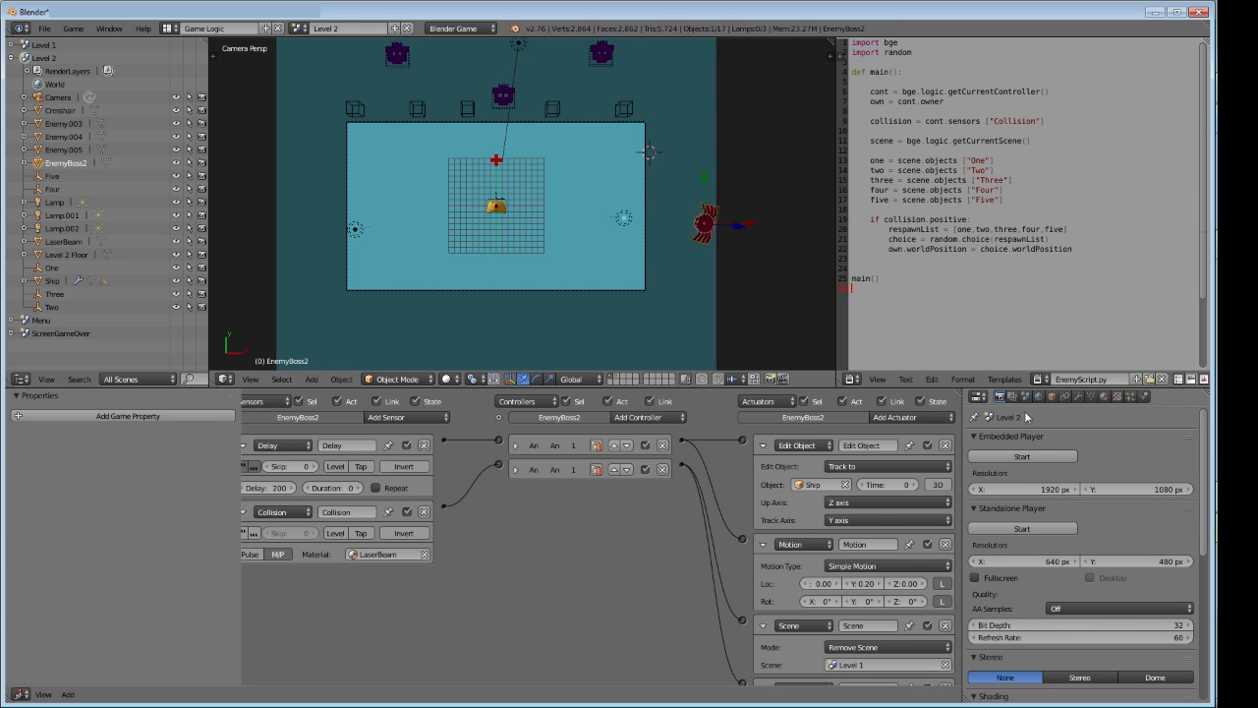
{"action": "left_click", "coordinate": [1104, 396]}
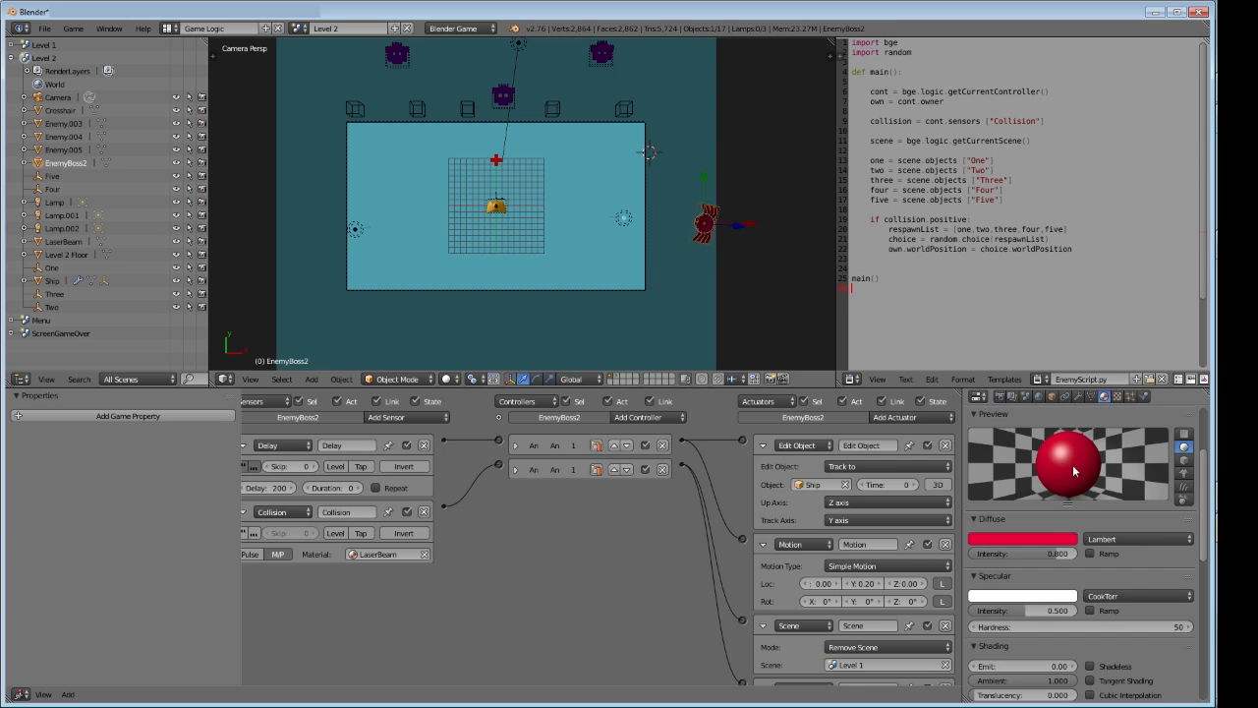
{"action": "scroll", "coordinate": [609, 170], "scroll_direction": "up", "scroll_amount": 4}
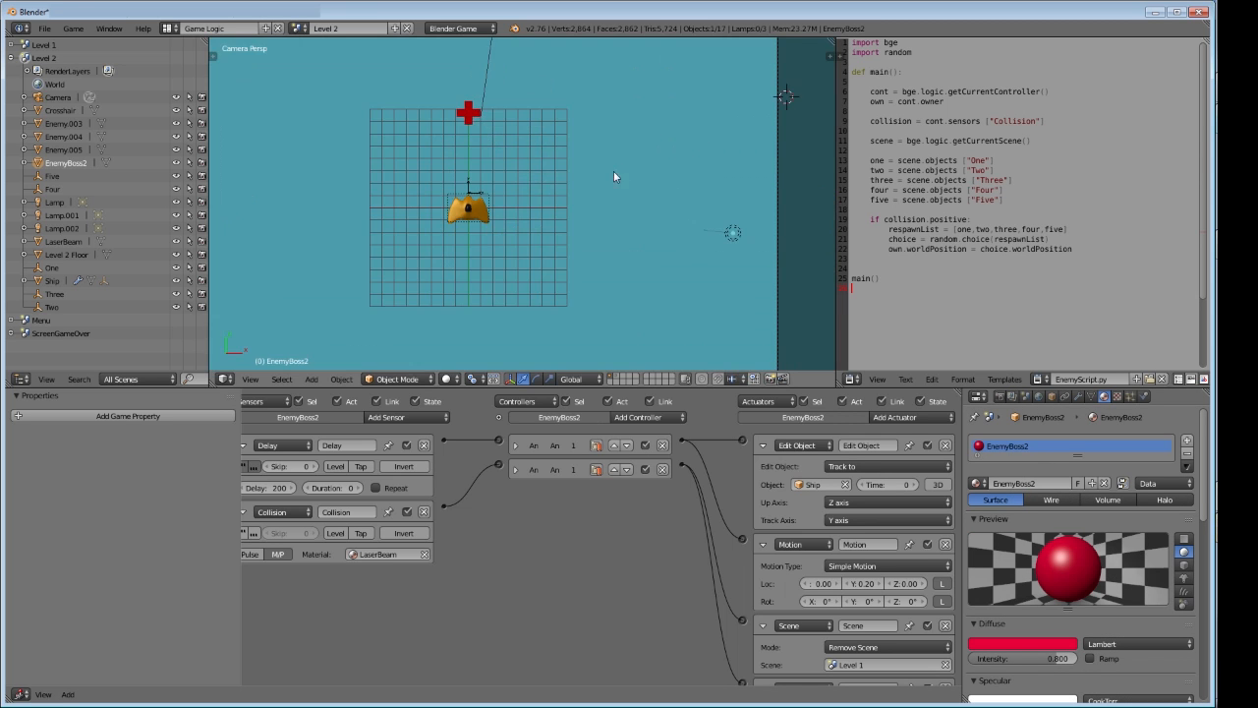
Add a Collision sensor to the hero ship that detects the EnemyBoss2 material
{"action": "scroll", "coordinate": [613, 177], "scroll_direction": "down", "scroll_amount": 2}
{"action": "right_click", "coordinate": [495, 213]}
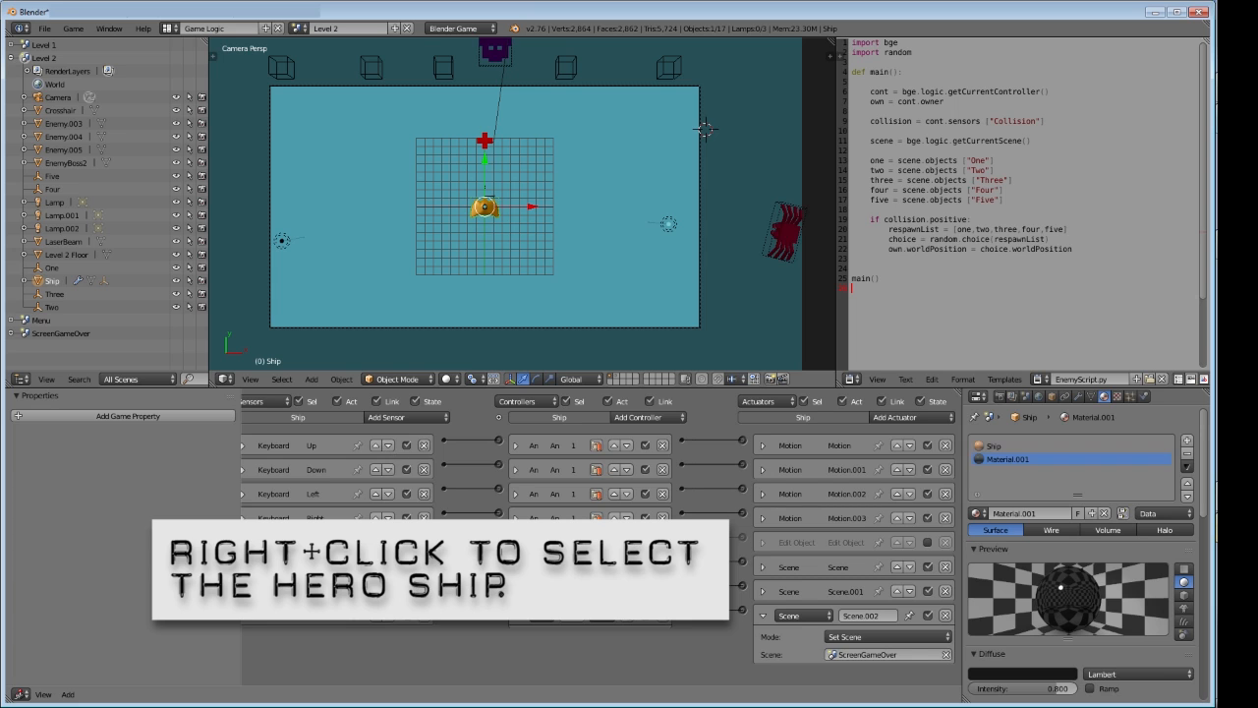
{"action": "middle_click_drag", "start_coordinate": [550, 570], "coordinate": [565, 571]}
{"action": "left_click", "coordinate": [777, 617]}
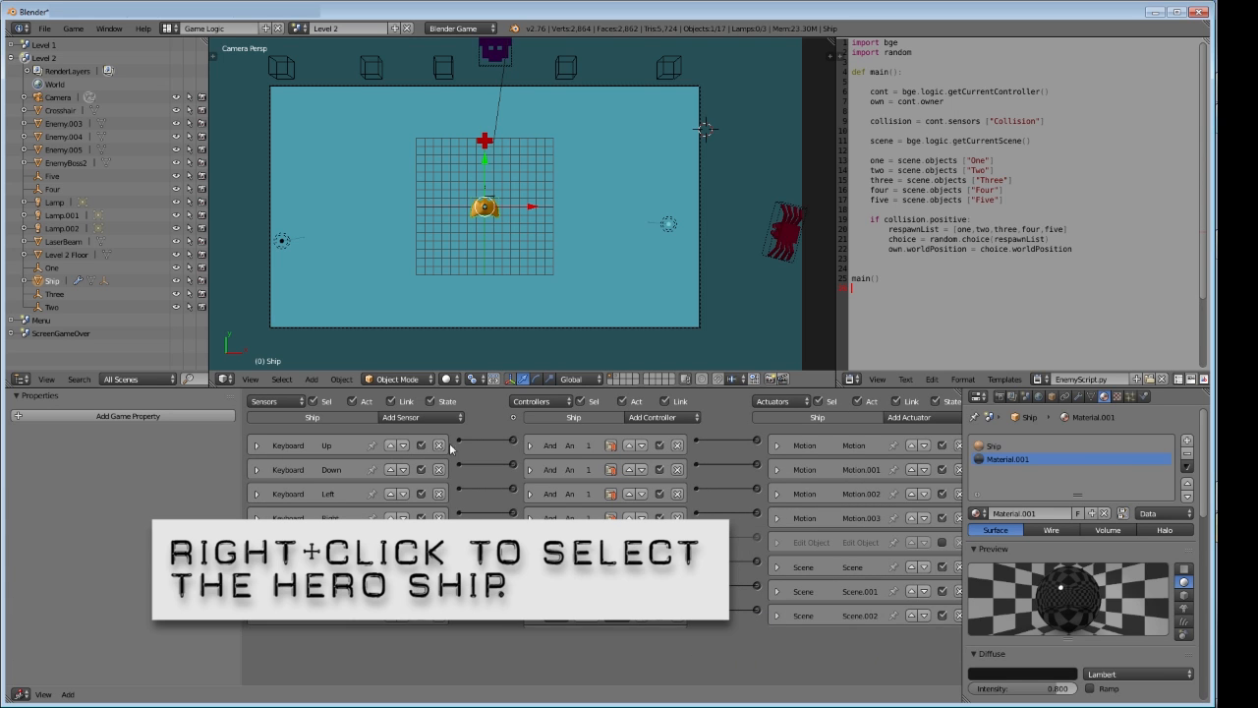
{"action": "left_click", "coordinate": [442, 418]}
{"action": "left_click", "coordinate": [428, 462]}
{"action": "scroll", "coordinate": [413, 550], "scroll_direction": "down", "scroll_amount": 2}
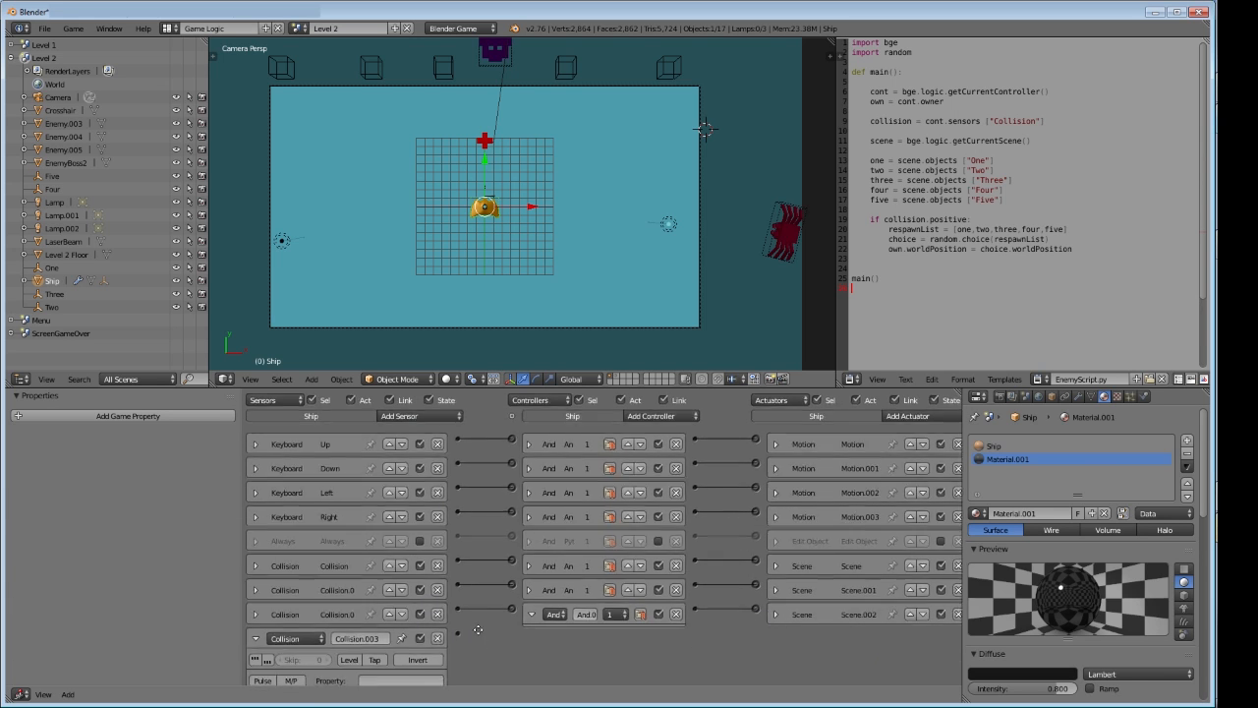
{"action": "left_click", "coordinate": [291, 665]}
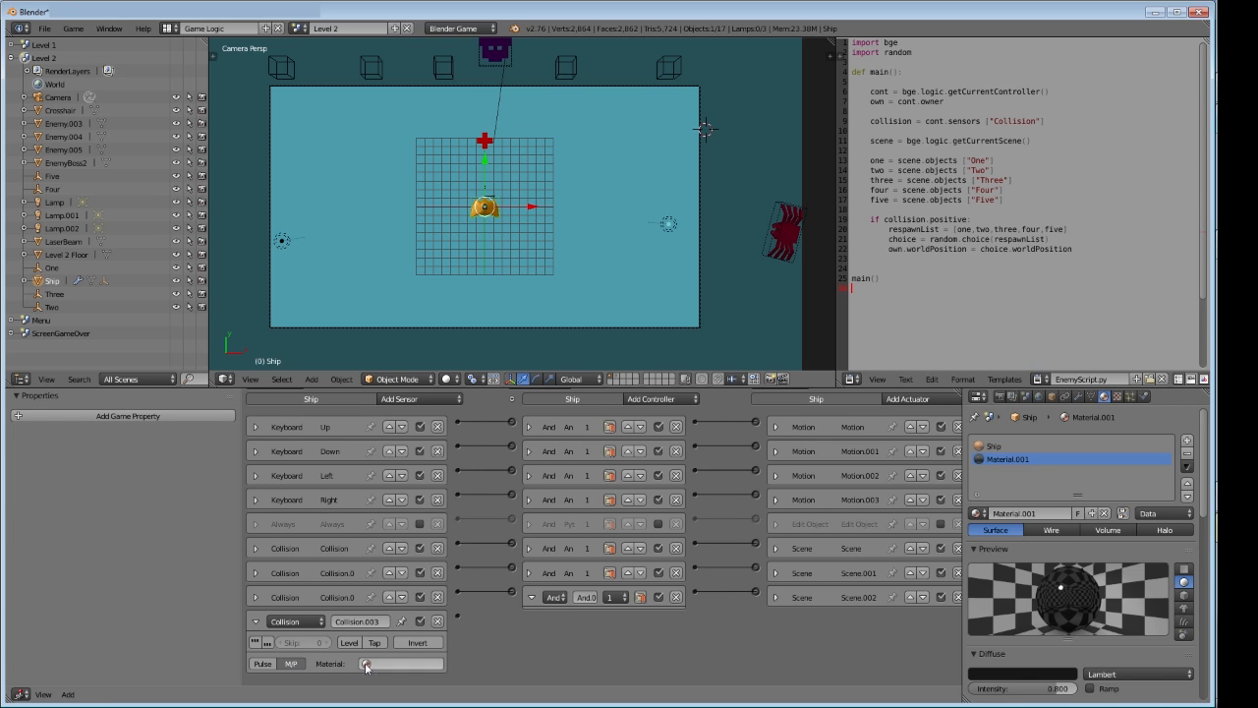
{"action": "left_click", "coordinate": [365, 663]}
{"action": "left_click", "coordinate": [491, 581]}
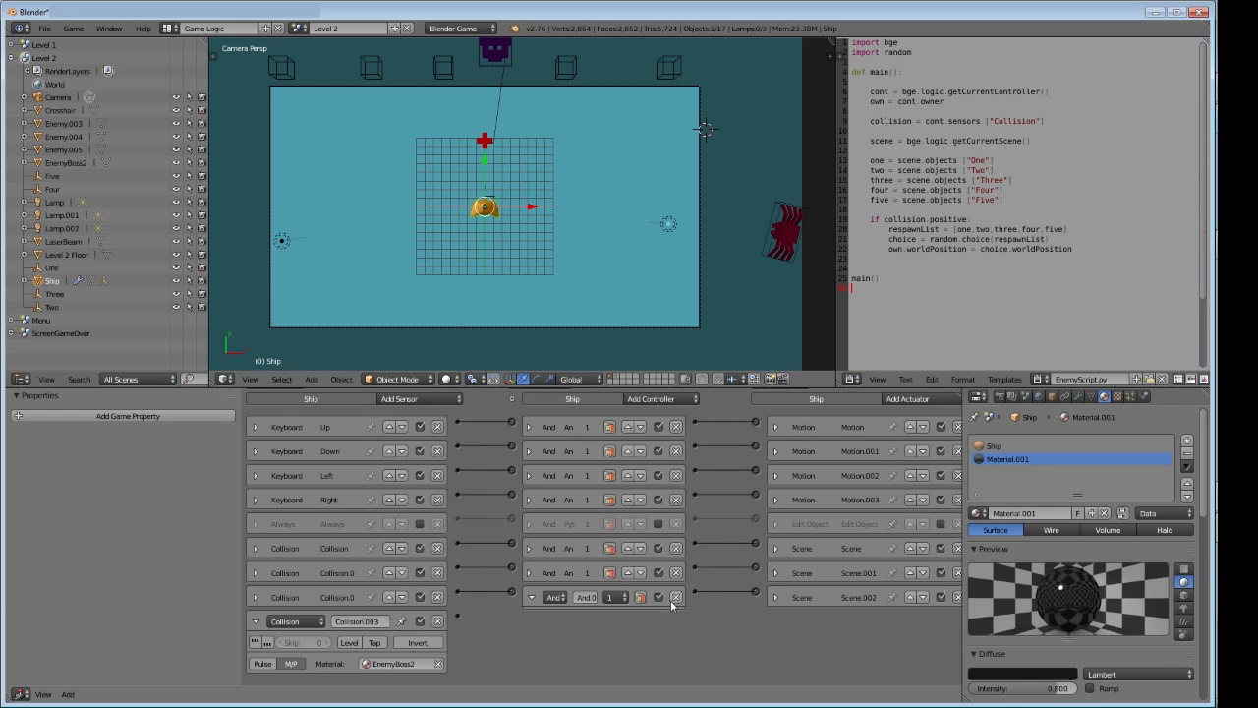
Add an And controller to the ship and link the EnemyBoss2 collision sensor to it
{"action": "left_click", "coordinate": [671, 398]}
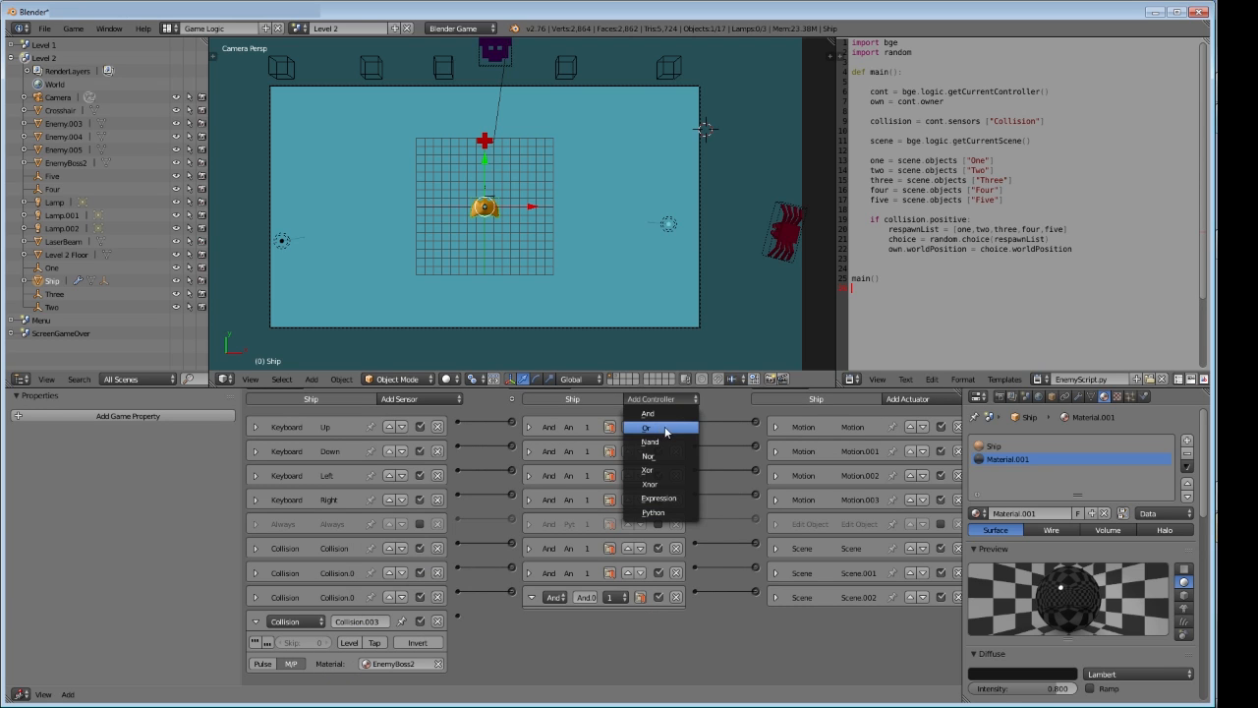
{"action": "left_click", "coordinate": [659, 414]}
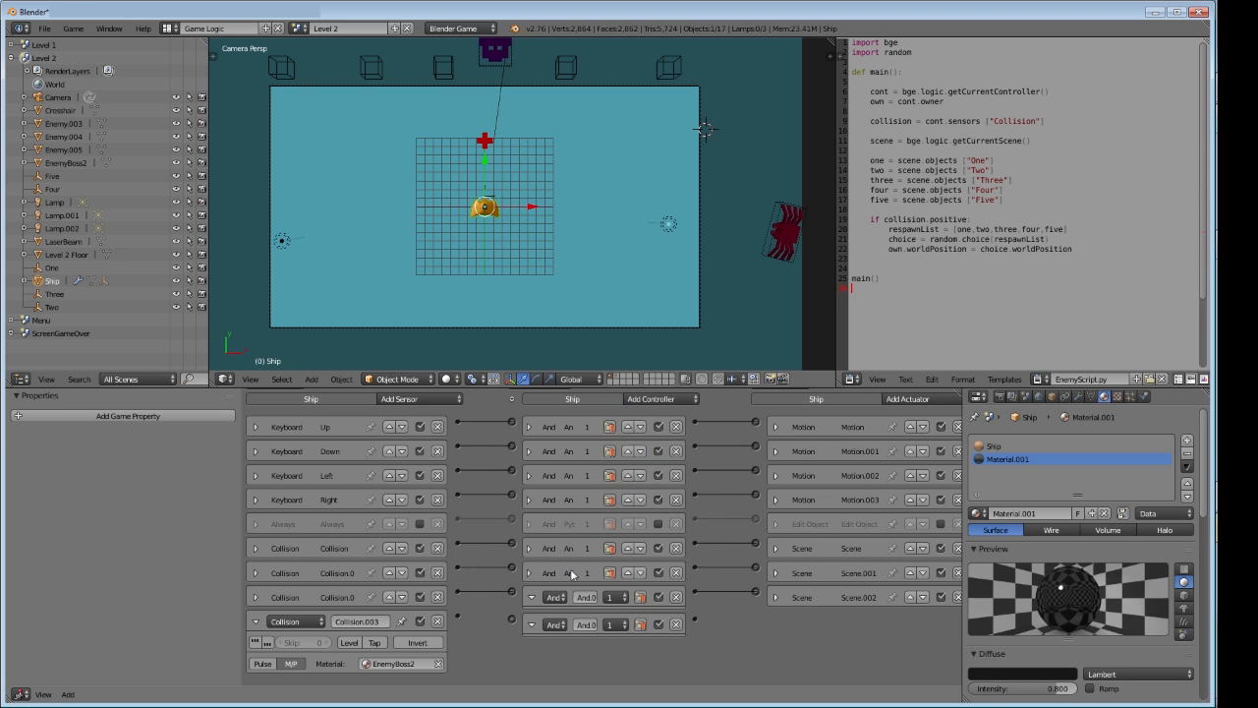
{"action": "left_click_drag", "start_coordinate": [459, 616], "coordinate": [512, 618]}
Link the new And controller to a new Scene actuator in Set Scene mode that loads ScreenGameOver
{"action": "scroll", "coordinate": [749, 649], "scroll_direction": "right", "scroll_amount": 1, "text": "ctrl"}
{"action": "left_click", "coordinate": [895, 398]}
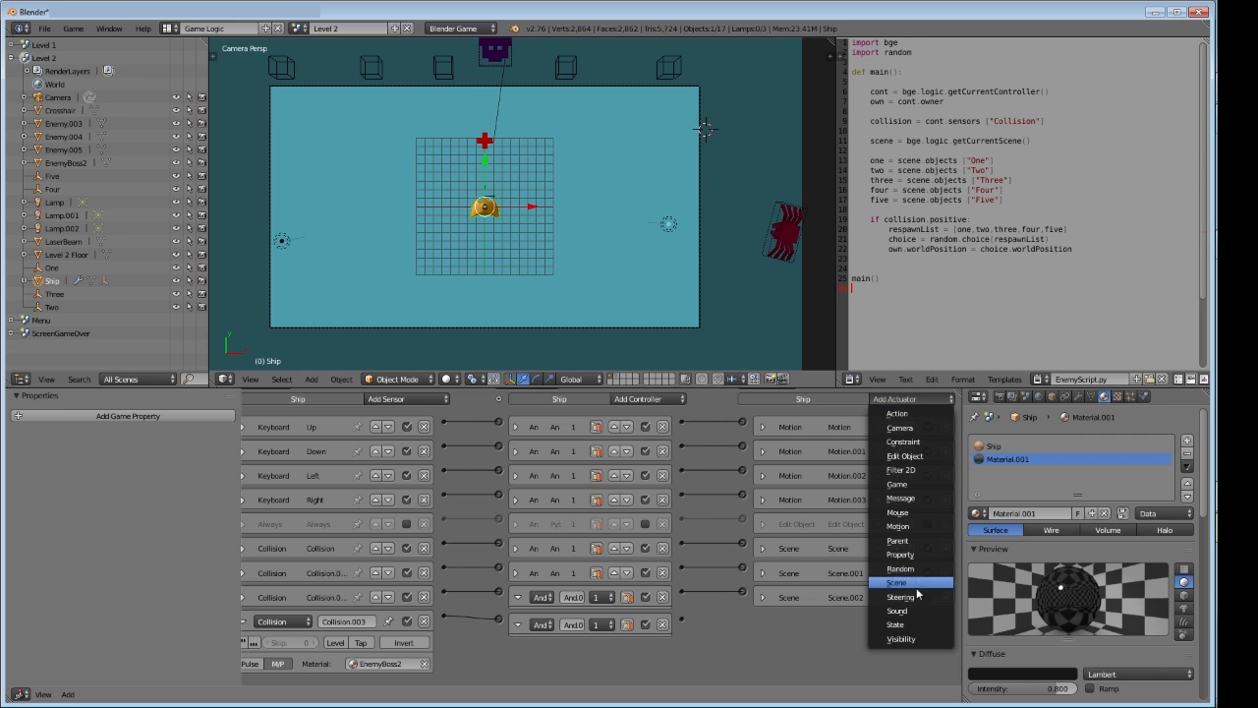
{"action": "left_click", "coordinate": [901, 584]}
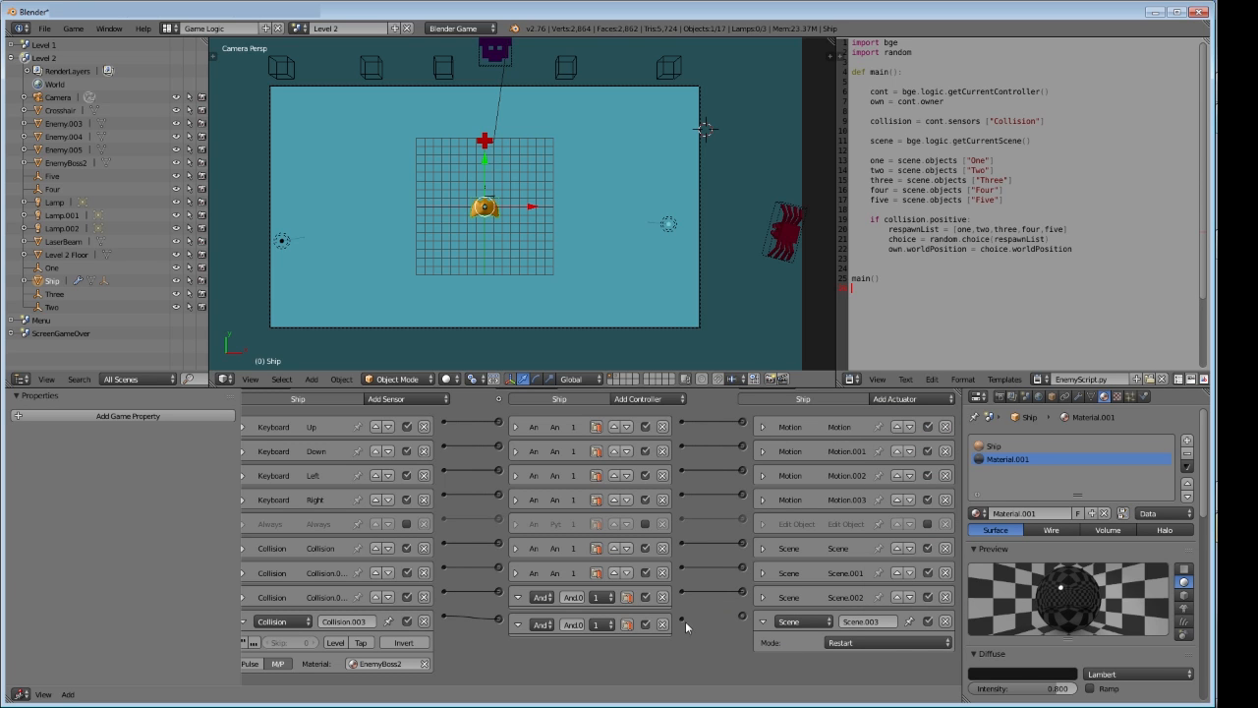
{"action": "left_click_drag", "start_coordinate": [686, 621], "coordinate": [742, 615]}
{"action": "left_click", "coordinate": [845, 642]}
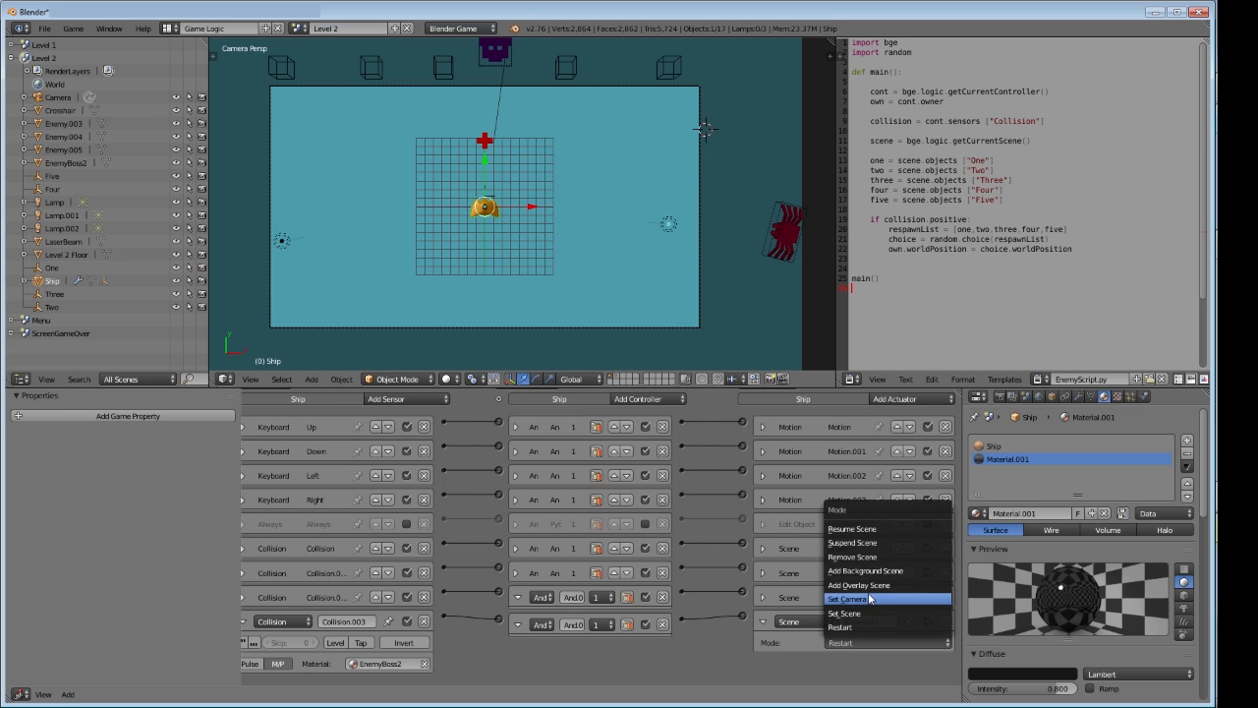
{"action": "left_click", "coordinate": [873, 614]}
{"action": "left_click", "coordinate": [833, 660]}
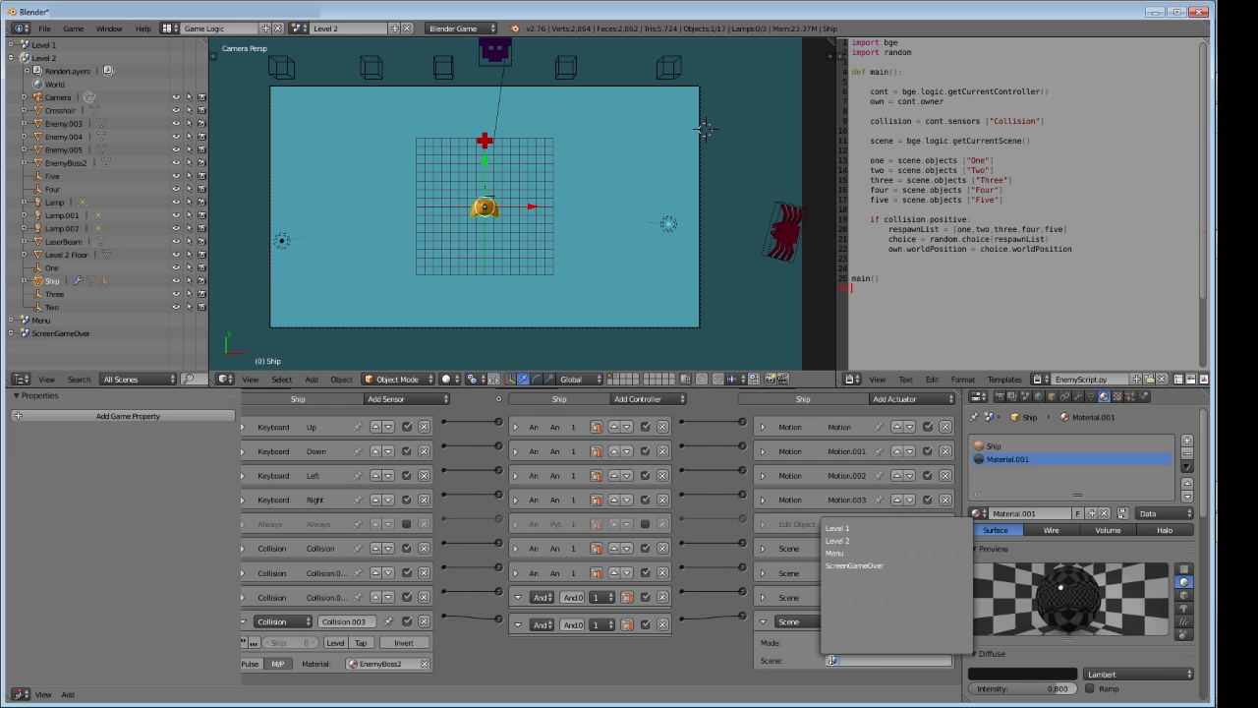
{"action": "left_click", "coordinate": [875, 566]}
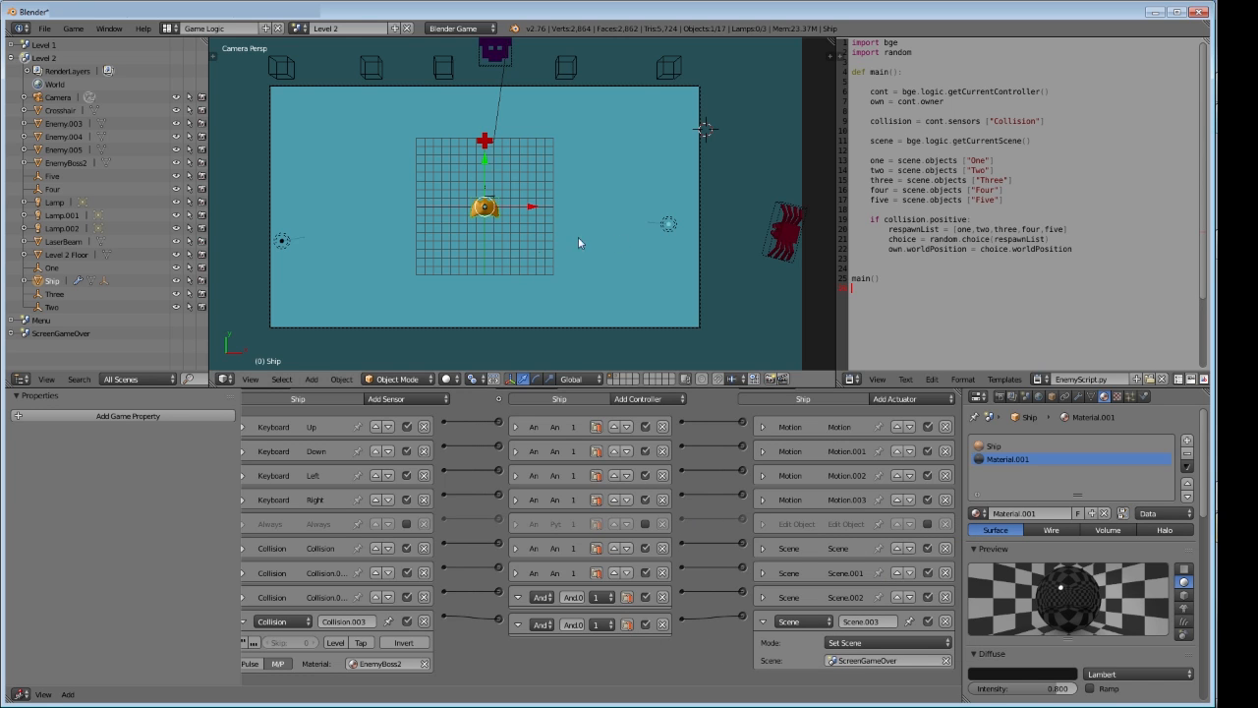
{"action": "scroll", "coordinate": [631, 239], "scroll_direction": "down", "scroll_amount": 1}
{"action": "left_click", "coordinate": [298, 27]}
{"action": "left_click", "coordinate": [319, 54]}
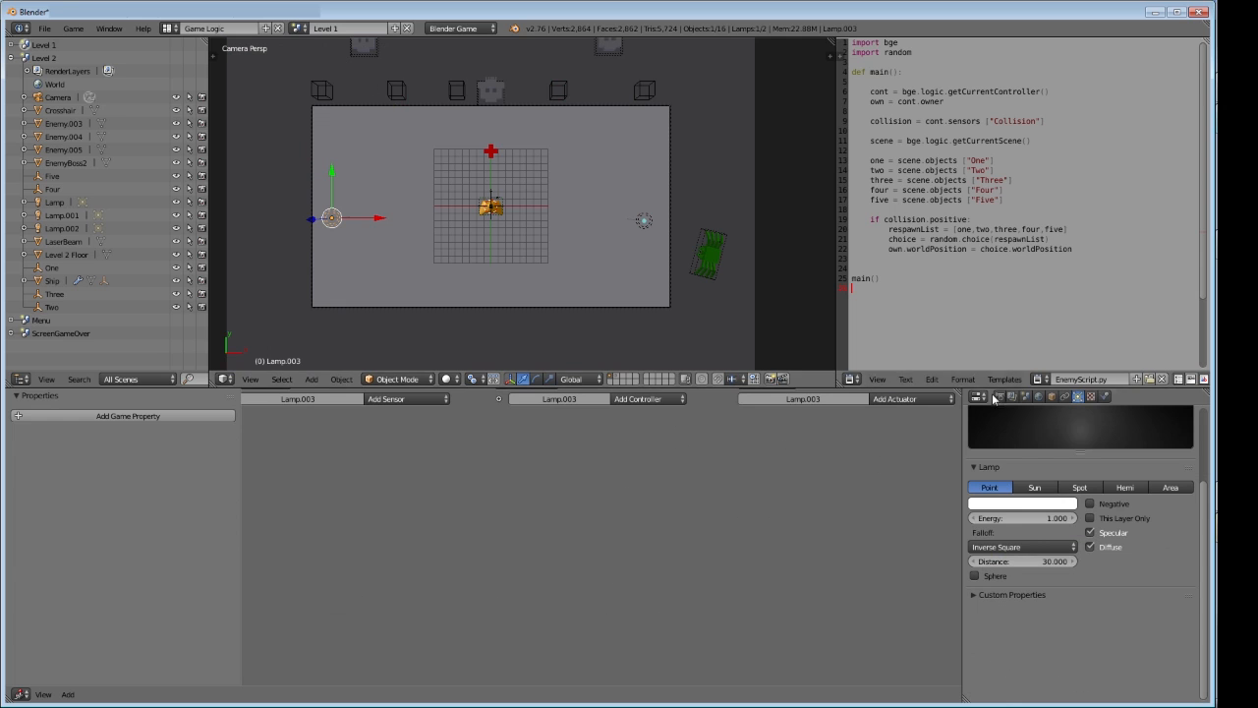
{"action": "left_click", "coordinate": [298, 28]}
{"action": "left_click", "coordinate": [318, 61]}
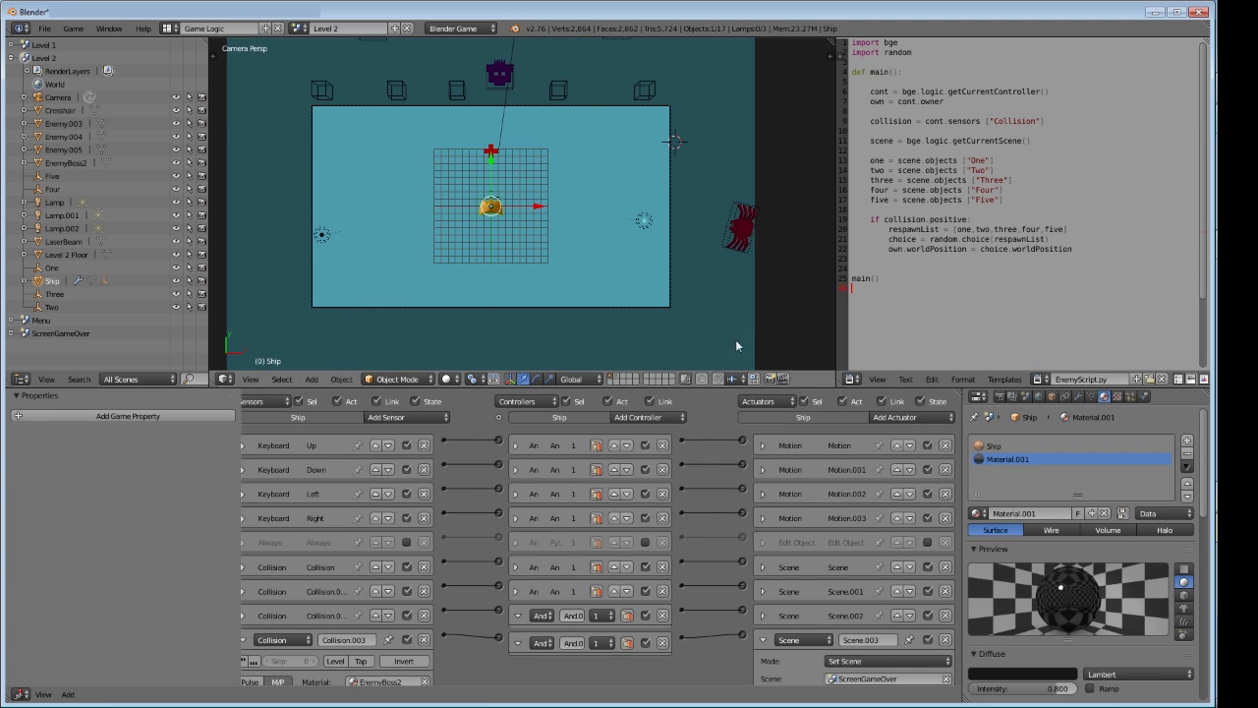
Rotate the red boss slightly and move it along X to the opposite side of the floor, outside the camera frame
{"action": "right_click", "coordinate": [740, 233]}
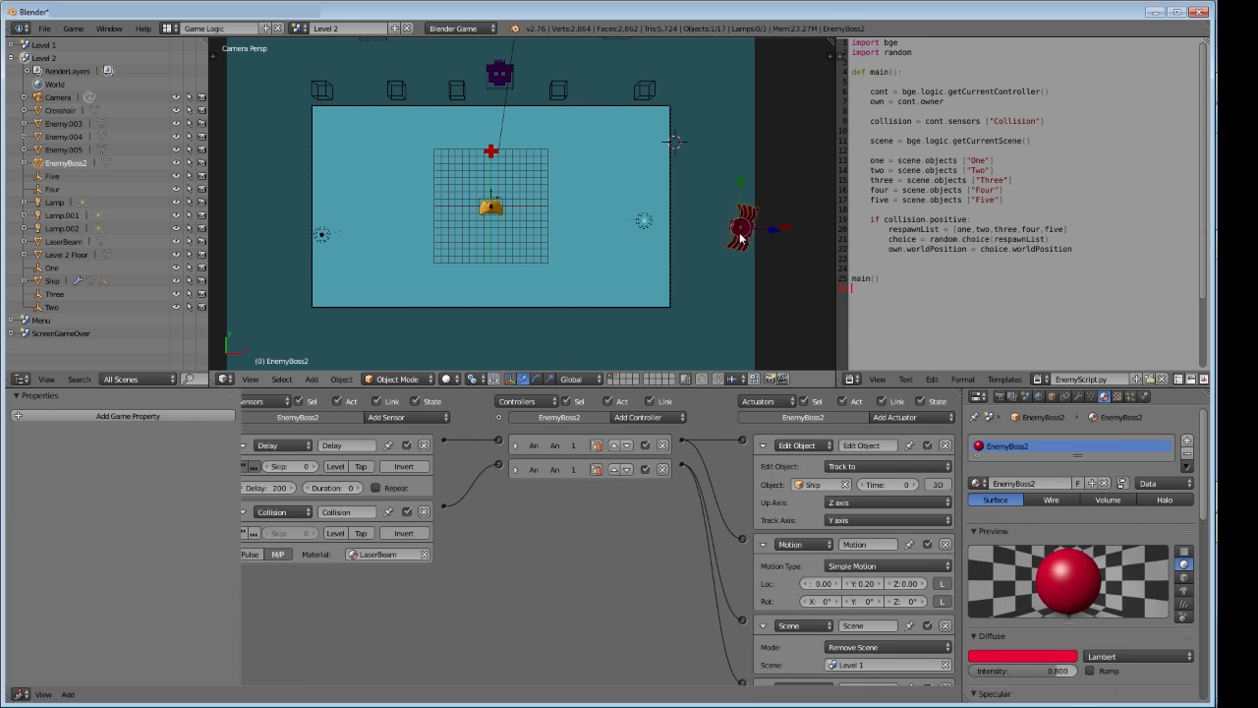
{"action": "key", "text": "r"}
{"action": "left_click", "coordinate": [619, 200]}
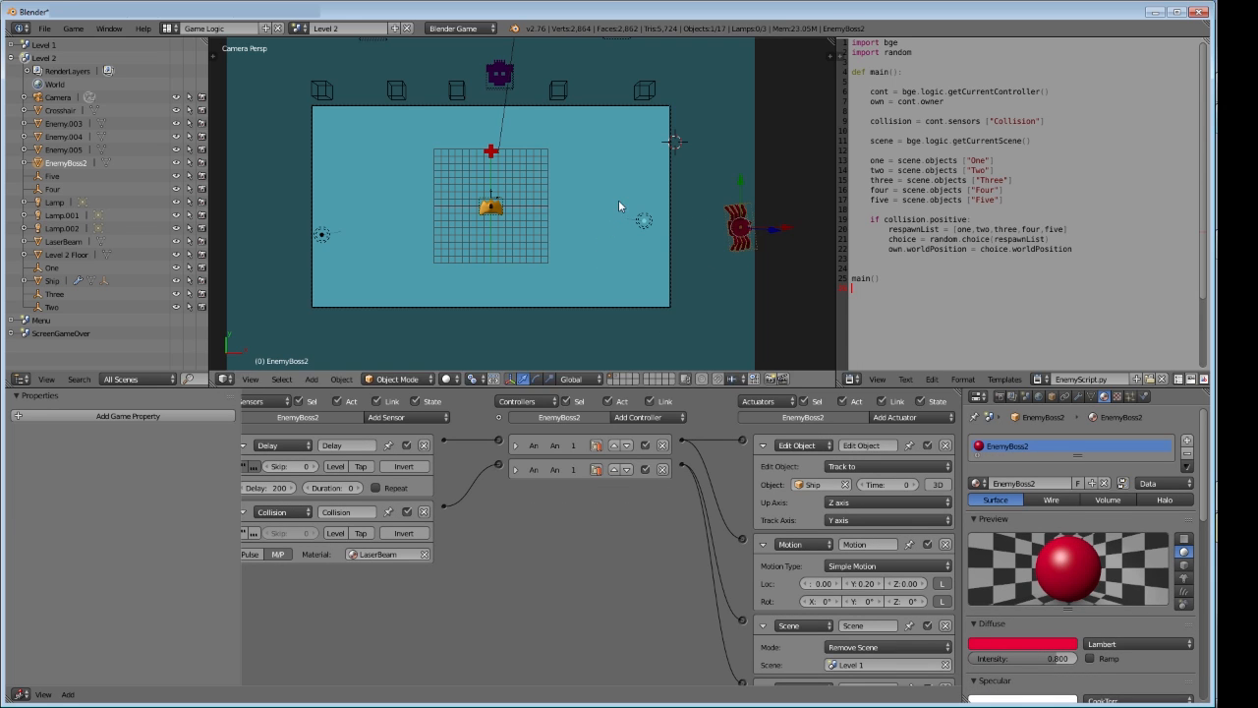
{"action": "key", "text": "g"}
{"action": "key", "text": "x"}
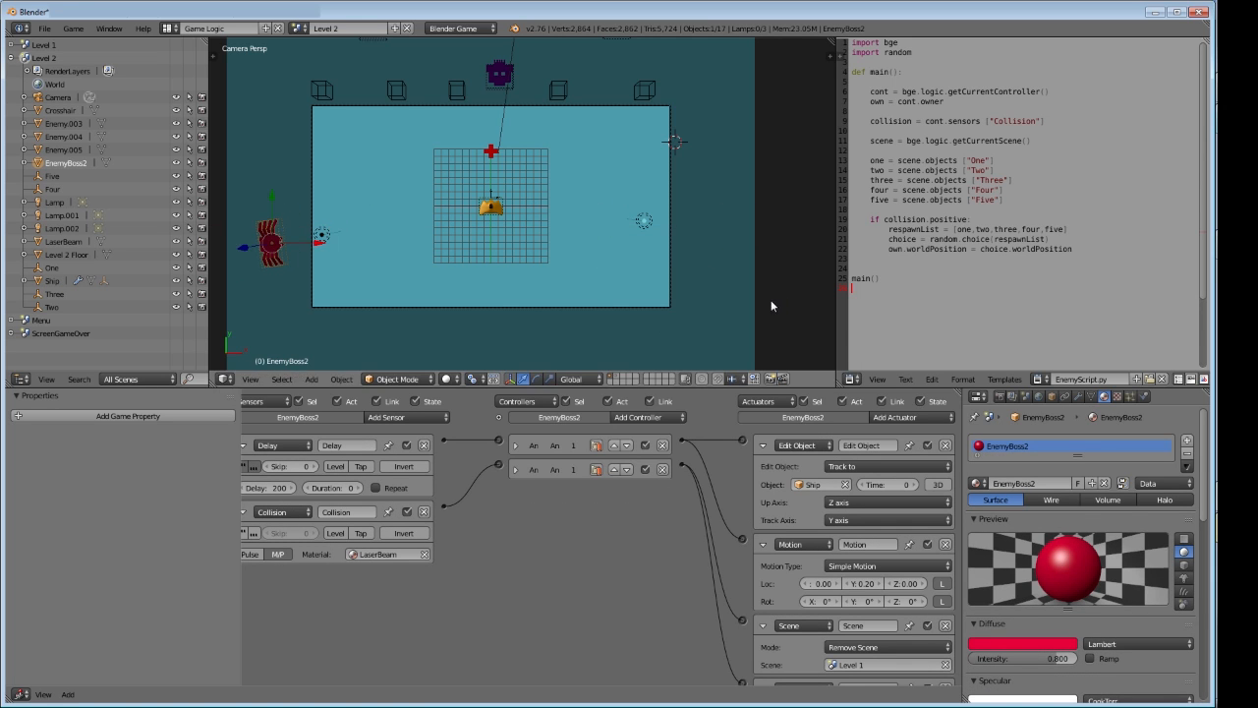
{"action": "left_click", "coordinate": [770, 300]}
Playtest Level 2 in the standalone player, steering the ship and shooting at the purple enemies and red boss, then quit the game
{"action": "left_click", "coordinate": [1001, 395]}
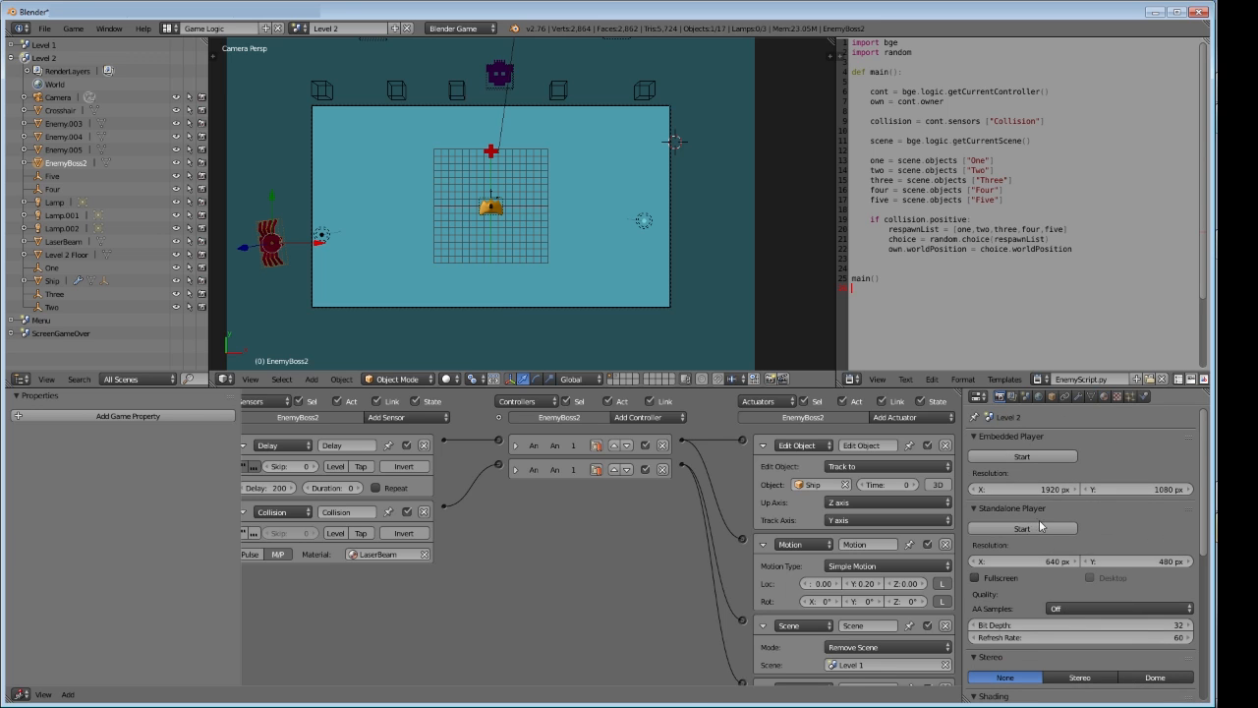
{"action": "left_click", "coordinate": [1041, 528]}
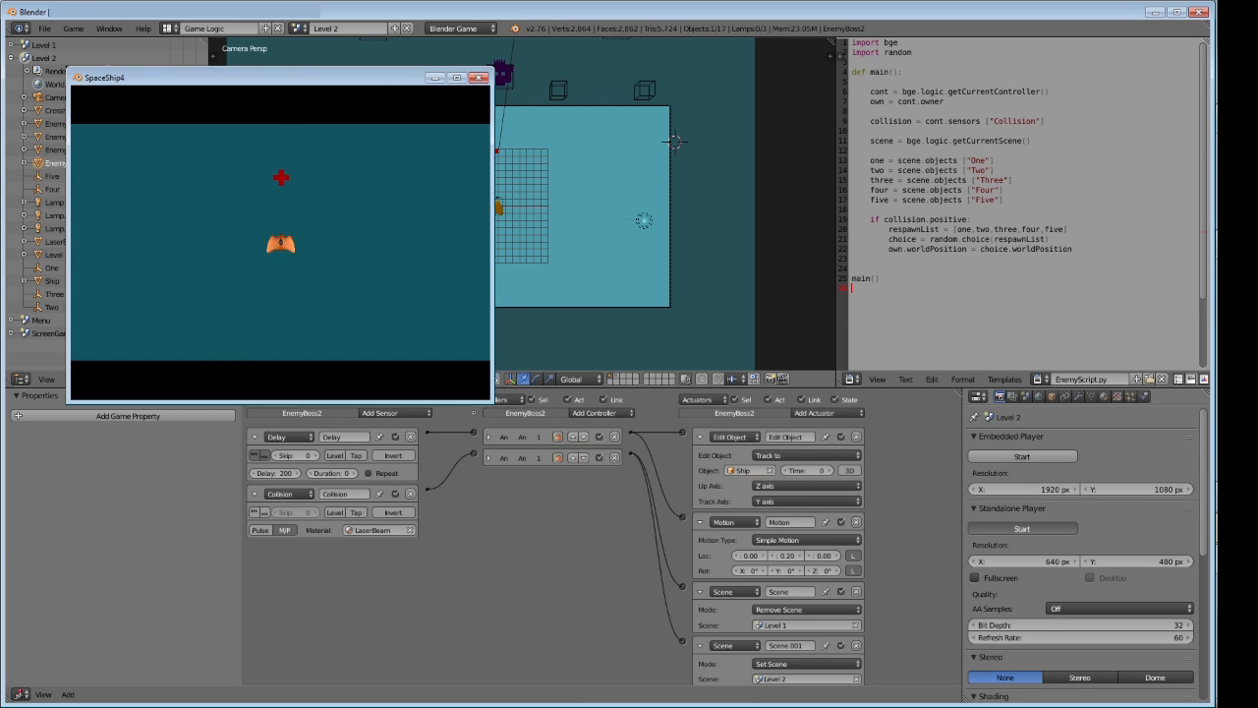
{"action": "key", "text": "d"}
{"action": "left_click", "coordinate": [207, 190]}
{"action": "key", "text": "a"}
{"action": "left_click", "coordinate": [310, 191]}
{"action": "left_click", "coordinate": [366, 194]}
{"action": "left_click", "coordinate": [300, 198]}
{"action": "key", "text": "d"}
{"action": "left_click", "coordinate": [219, 193]}
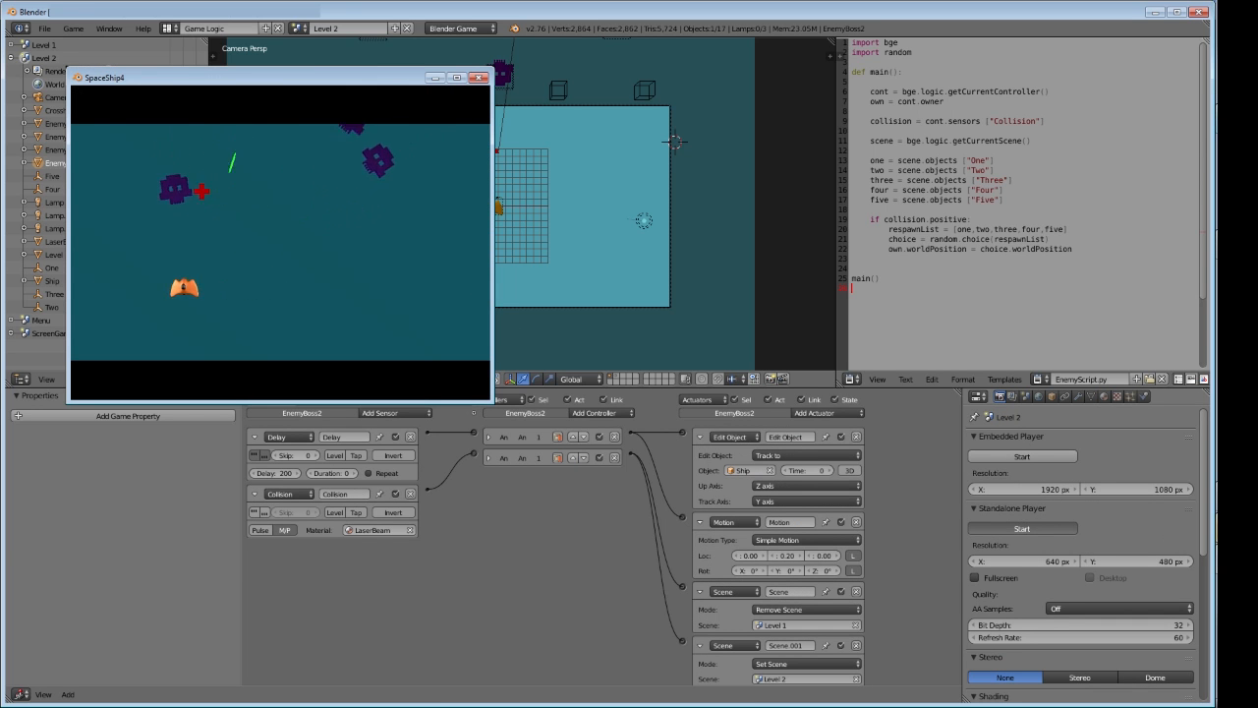
{"action": "key", "text": "a"}
{"action": "left_click", "coordinate": [193, 189]}
{"action": "key", "text": "d"}
{"action": "left_click", "coordinate": [320, 213]}
{"action": "left_click", "coordinate": [307, 209]}
{"action": "left_click", "coordinate": [293, 204]}
{"action": "left_click", "coordinate": [233, 209]}
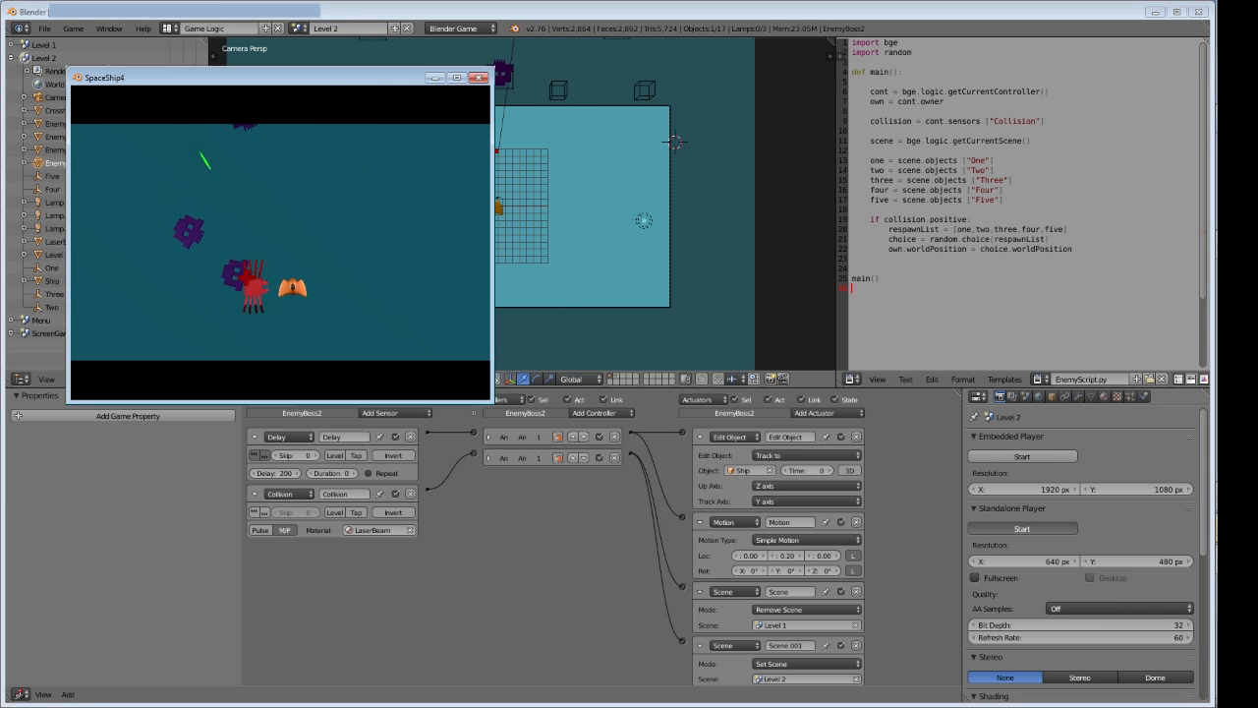
{"action": "key", "text": "w"}
{"action": "left_click", "coordinate": [248, 280]}
{"action": "key", "text": "a"}
{"action": "left_click", "coordinate": [283, 196]}
{"action": "key", "text": "s"}
{"action": "left_click", "coordinate": [210, 187]}
{"action": "key", "text": "d"}
{"action": "left_click", "coordinate": [185, 187]}
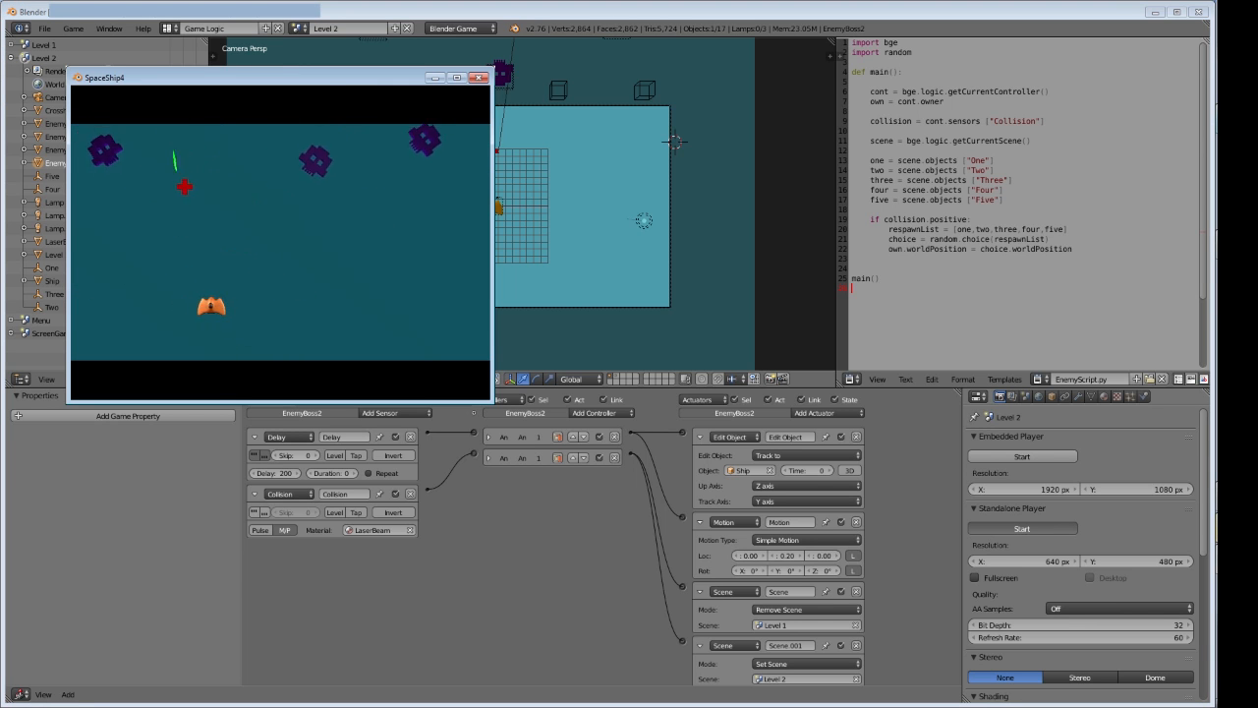
{"action": "left_click", "coordinate": [320, 195]}
{"action": "left_click", "coordinate": [385, 200]}
{"action": "key", "text": "Escape"}
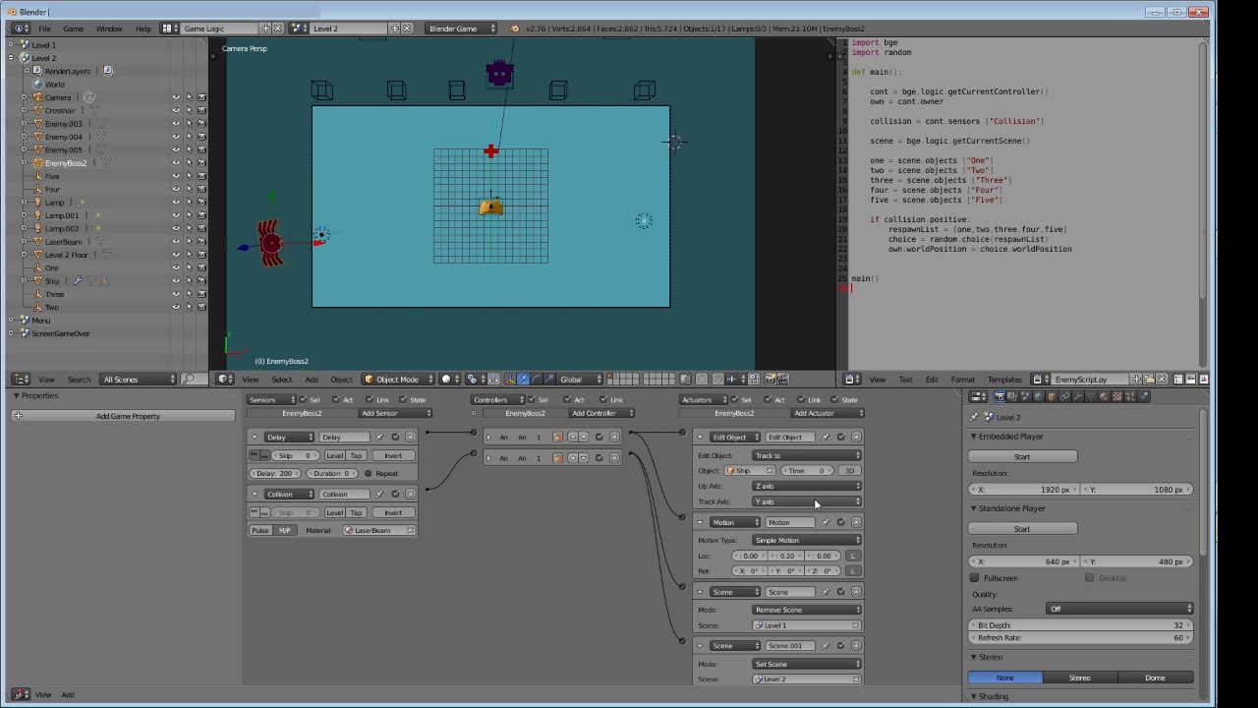
{"action": "scroll", "coordinate": [627, 526], "scroll_direction": "down", "scroll_amount": 1}
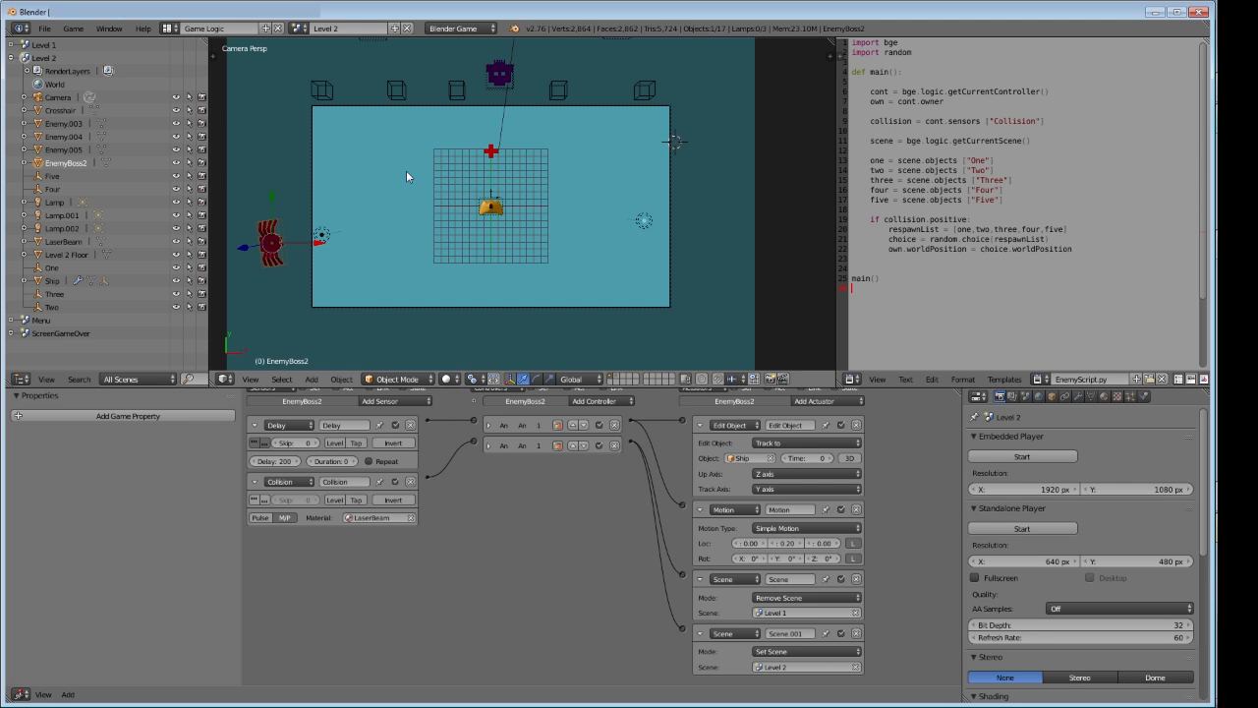
Create a new empty scene and enlarge its 3D viewport
{"action": "left_click", "coordinate": [394, 28]}
{"action": "left_click", "coordinate": [360, 56]}
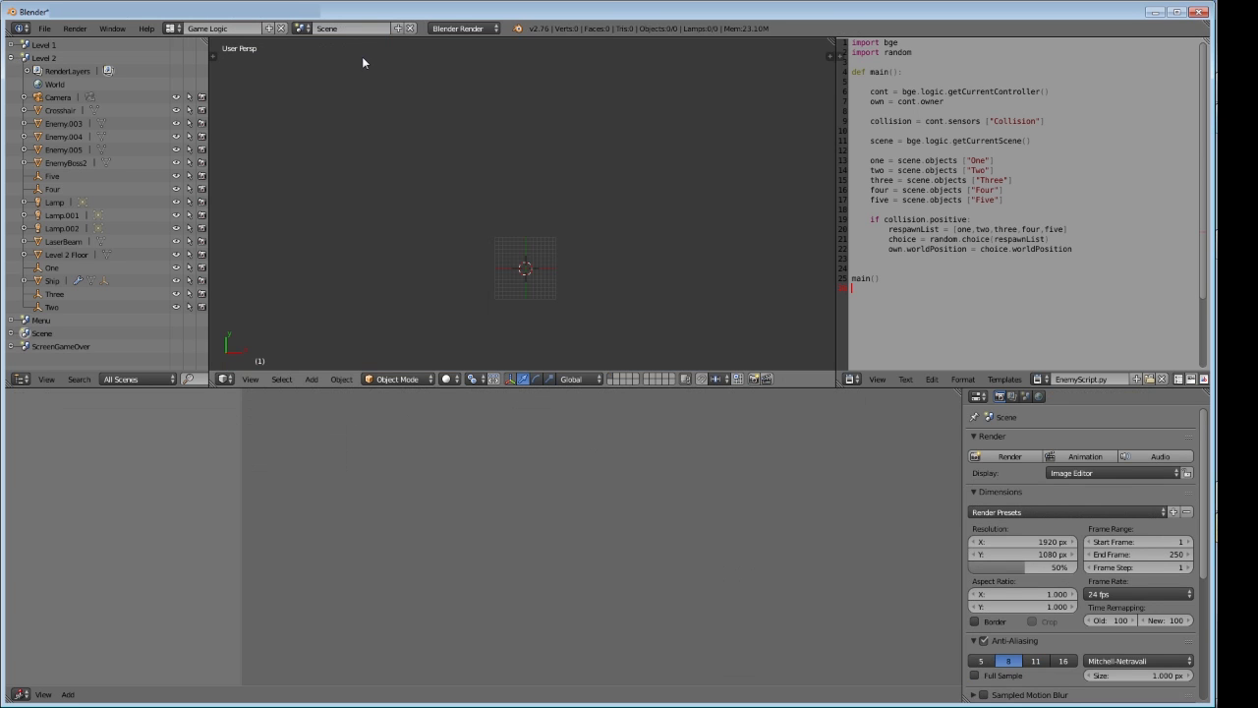
{"action": "scroll", "coordinate": [561, 209], "scroll_direction": "up", "scroll_amount": 5}
{"action": "middle_click_drag", "start_coordinate": [557, 320], "coordinate": [454, 158], "text": "shift"}
{"action": "scroll", "coordinate": [532, 208], "scroll_direction": "up", "scroll_amount": 9}
{"action": "middle_click_drag", "start_coordinate": [644, 248], "coordinate": [587, 163]}
{"action": "middle_click_drag", "start_coordinate": [787, 218], "coordinate": [386, 93], "text": "shift"}
{"action": "key", "text": "KP_5"}
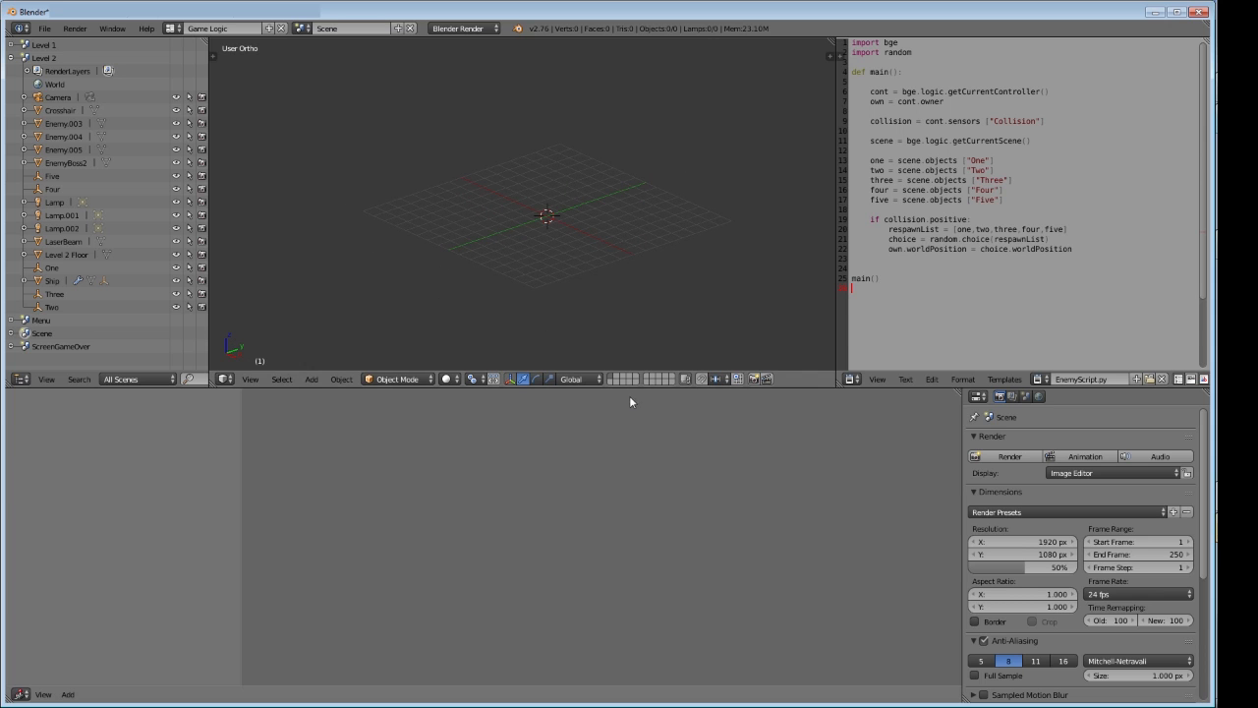
{"action": "left_click_drag", "start_coordinate": [622, 389], "coordinate": [609, 499]}
Add a camera at the origin and clear its rotation to aim it straight down
{"action": "key", "text": "shift+a"}
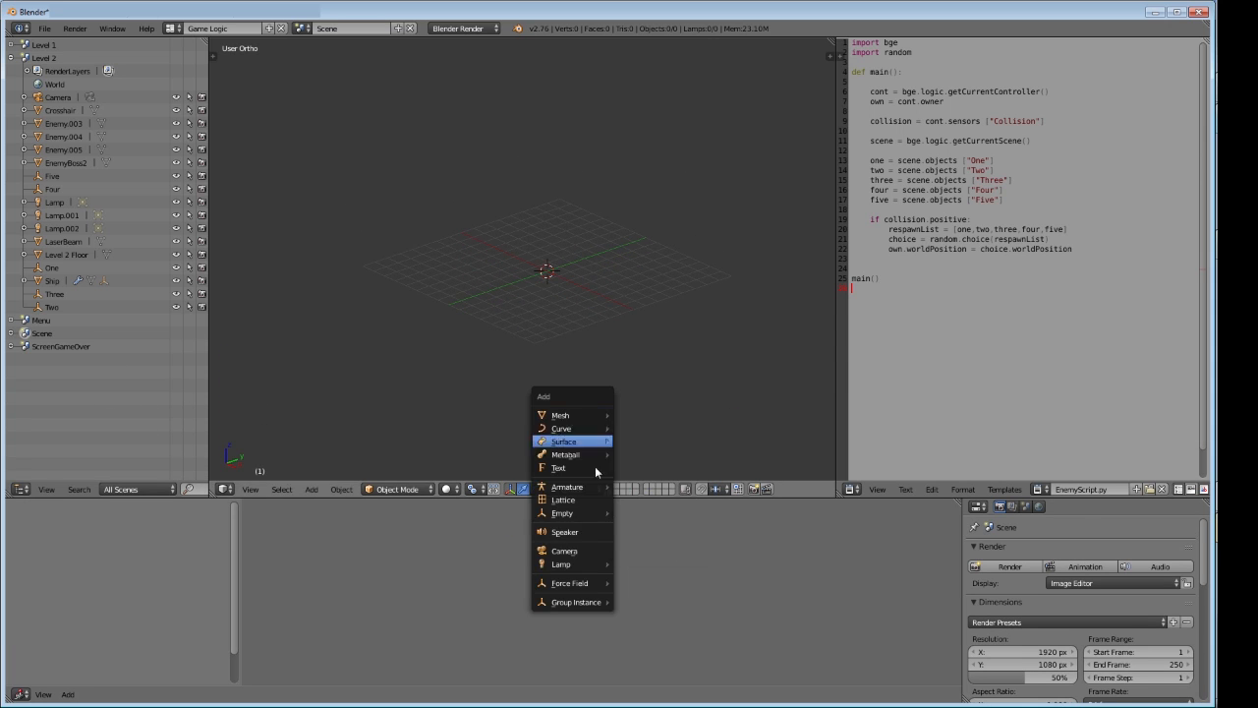
{"action": "left_click", "coordinate": [596, 547]}
{"action": "middle_click_drag", "start_coordinate": [584, 437], "coordinate": [595, 248]}
{"action": "scroll", "coordinate": [584, 271], "scroll_direction": "up", "scroll_amount": 4}
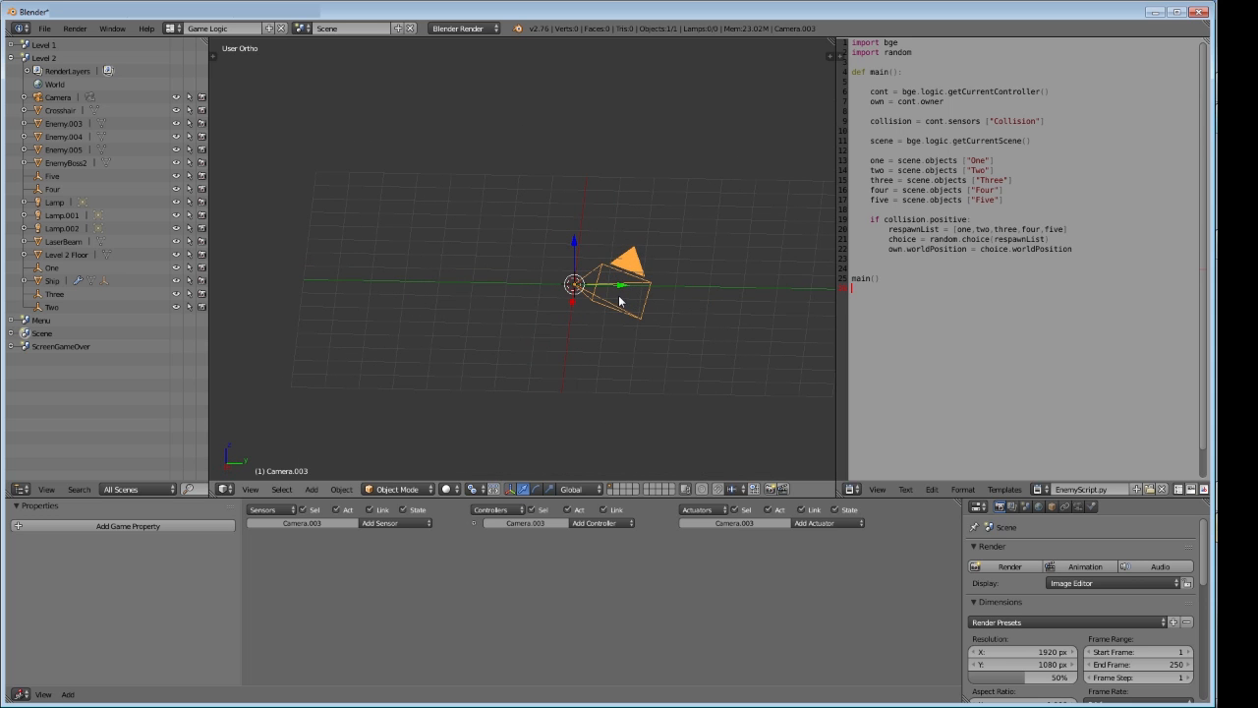
{"action": "key", "text": "alt+r"}
{"action": "middle_click_drag", "start_coordinate": [613, 303], "coordinate": [576, 321]}
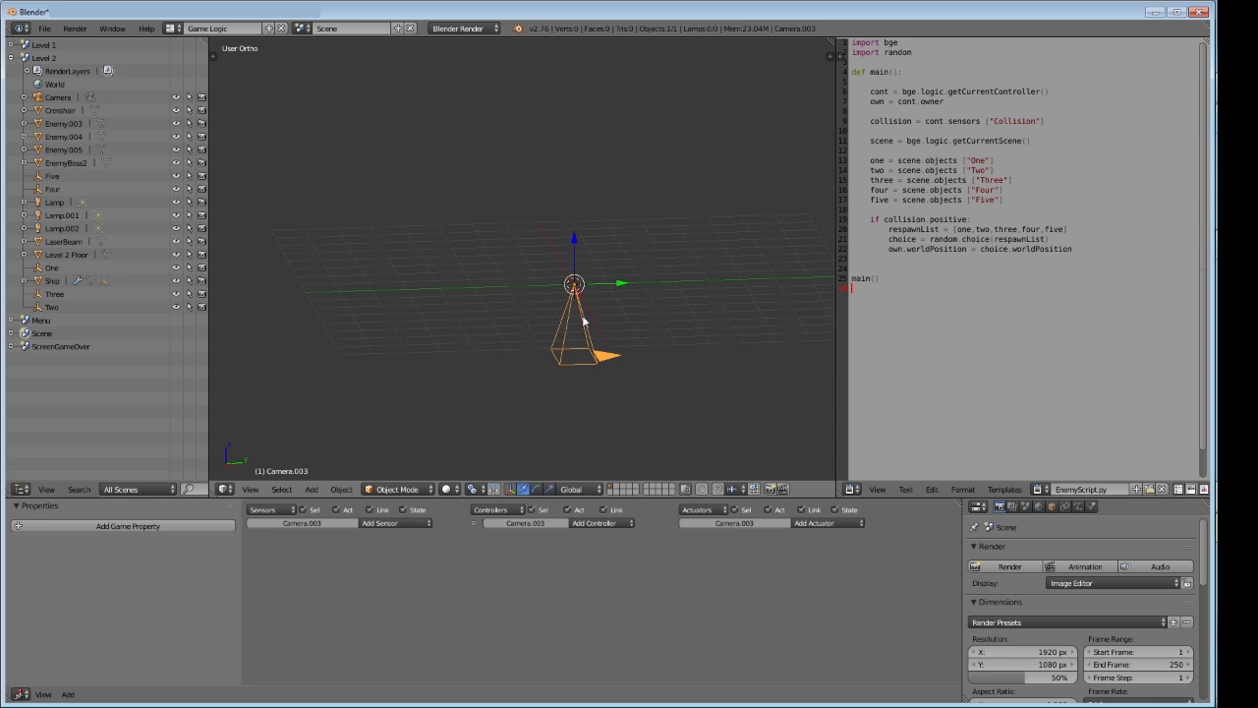
Raise the camera along Z above the origin and look through it
{"action": "key", "text": "KP_1"}
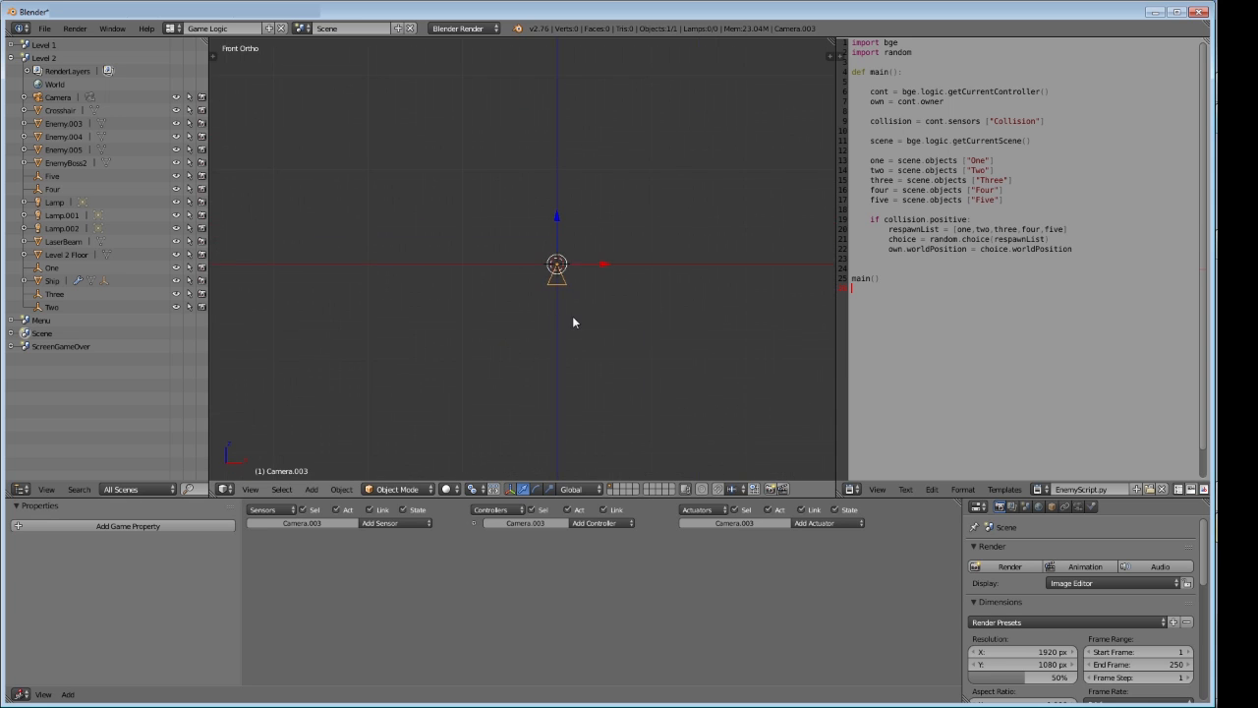
{"action": "key", "text": "g"}
{"action": "key", "text": "z"}
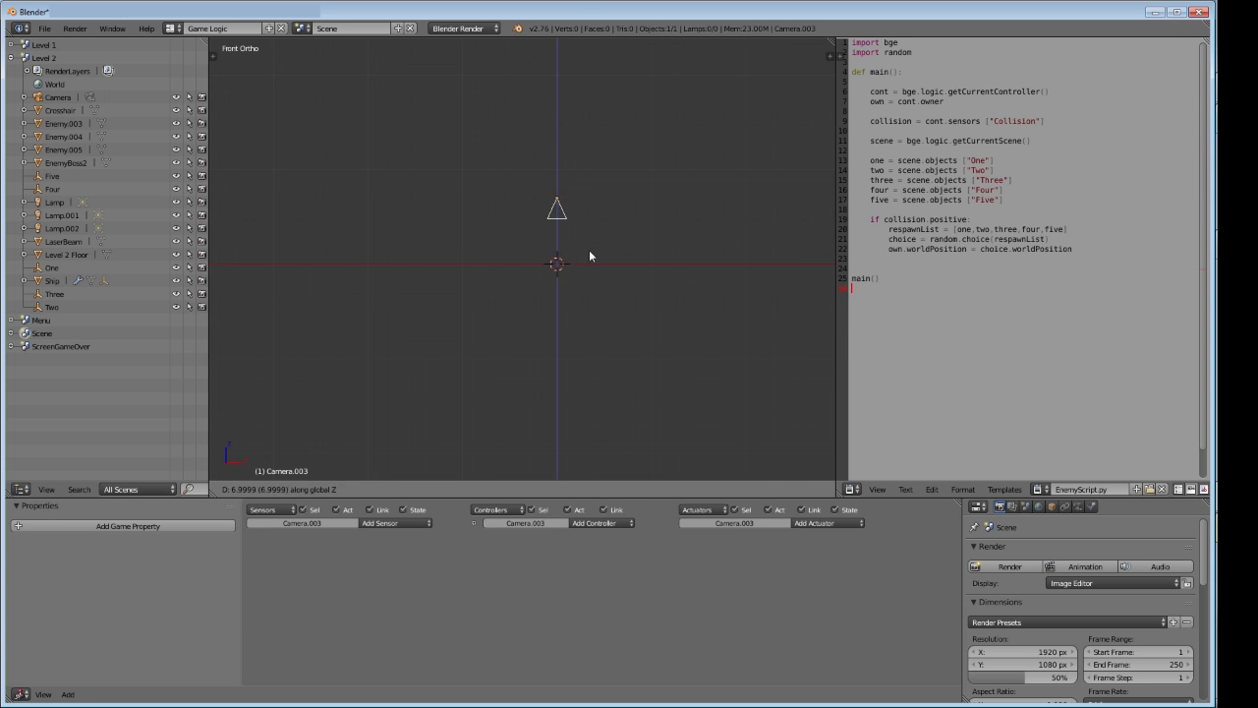
{"action": "right_click", "coordinate": [604, 202]}
{"action": "left_click_drag", "start_coordinate": [558, 214], "coordinate": [554, 61]}
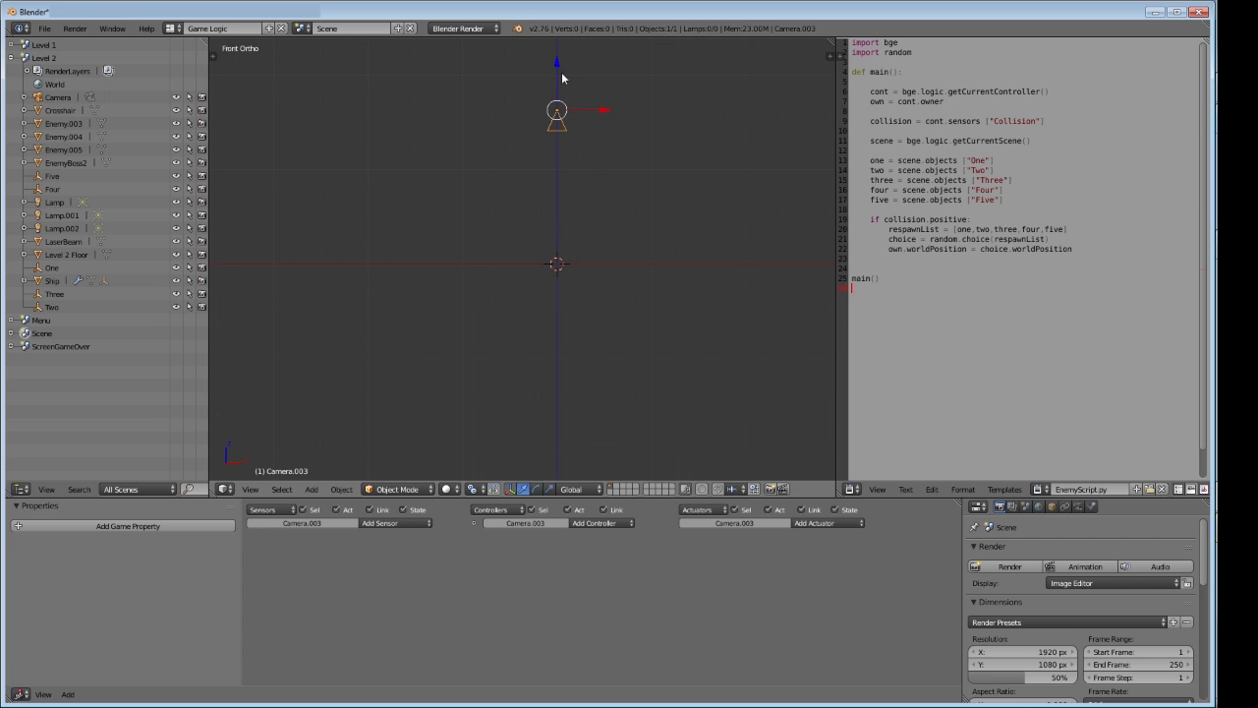
{"action": "key", "text": "KP_0"}
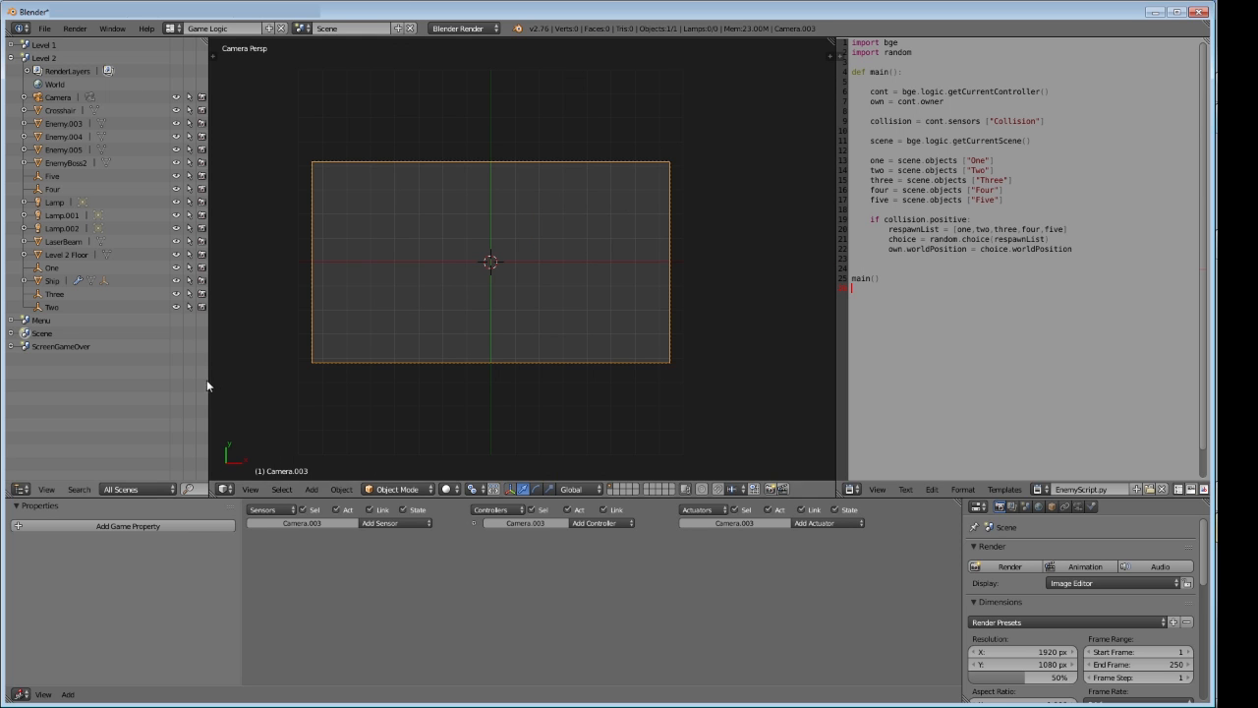
{"action": "scroll", "coordinate": [498, 374], "scroll_direction": "up", "scroll_amount": 2}
{"action": "middle_click_drag", "start_coordinate": [501, 372], "coordinate": [519, 372], "text": "shift"}
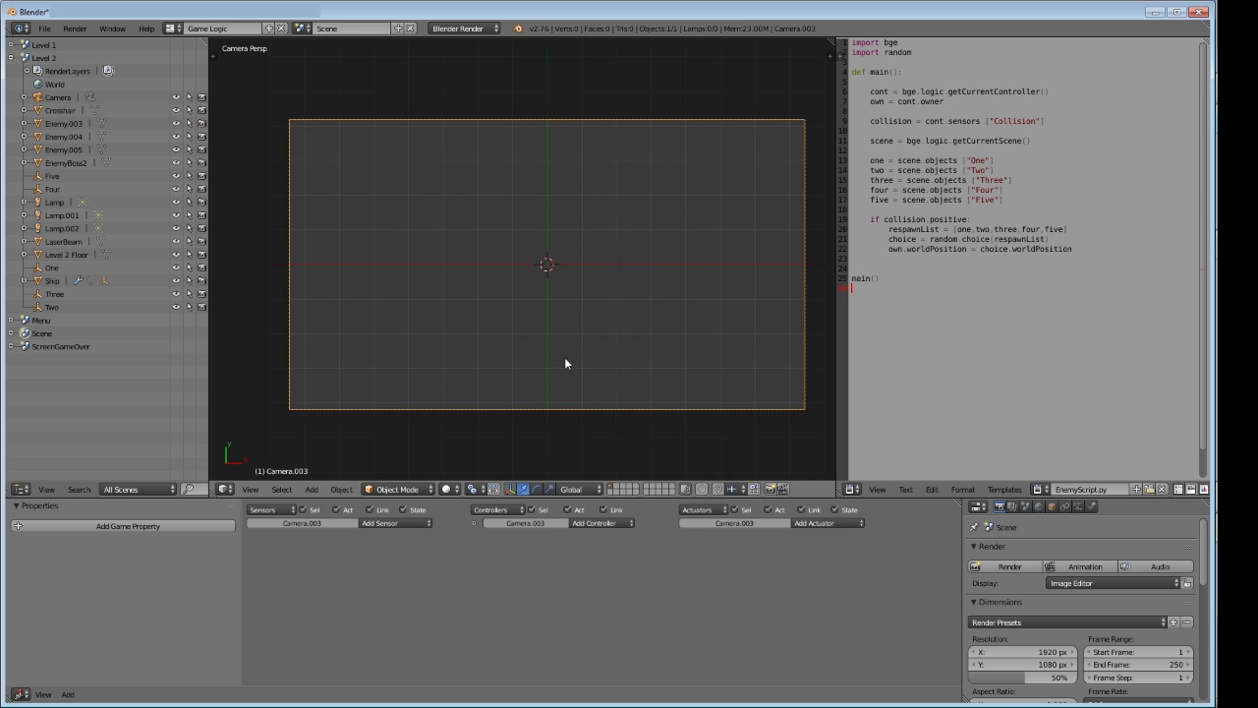
Add a text object at the origin and scale it up about 2.63 times
{"action": "key", "text": "a"}
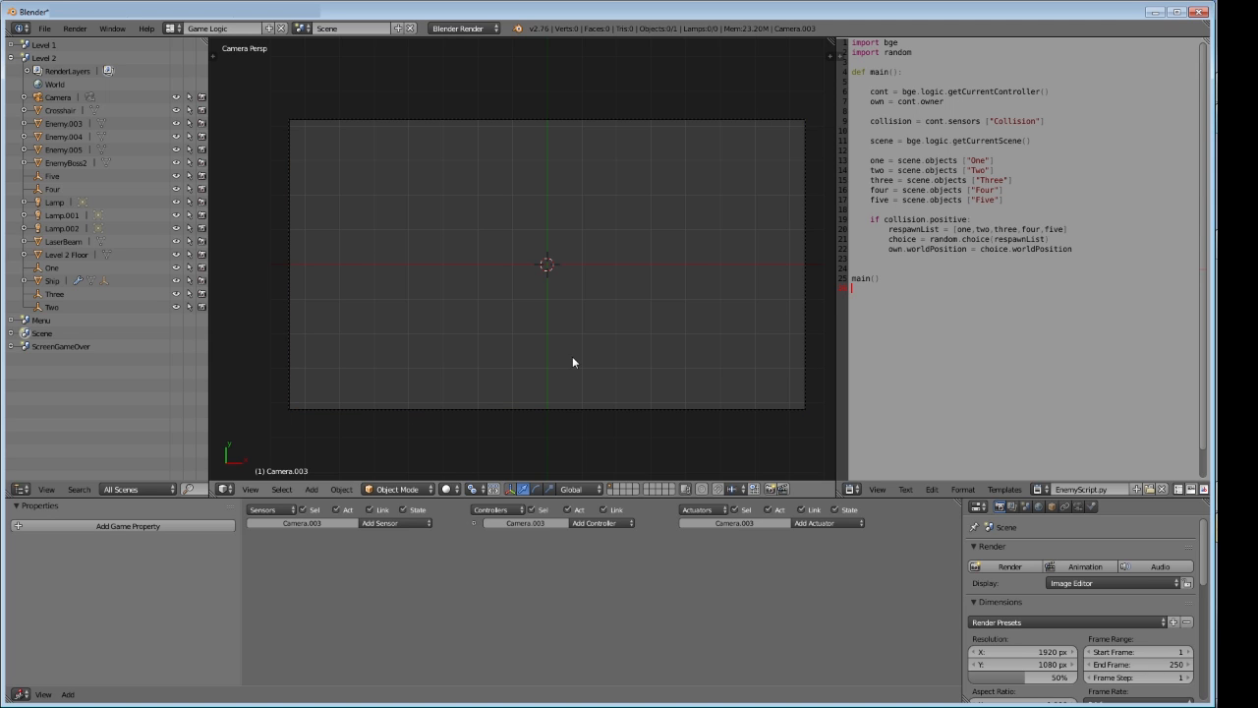
{"action": "key", "text": "shift+a"}
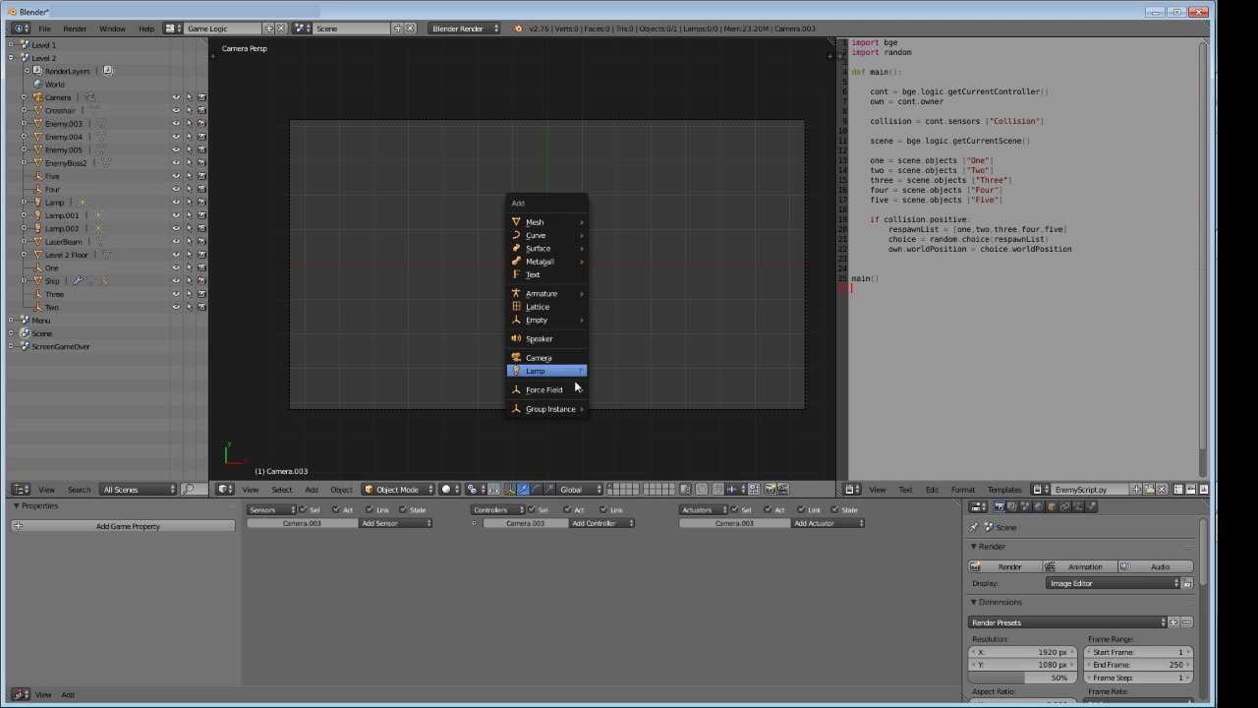
{"action": "left_click", "coordinate": [551, 274]}
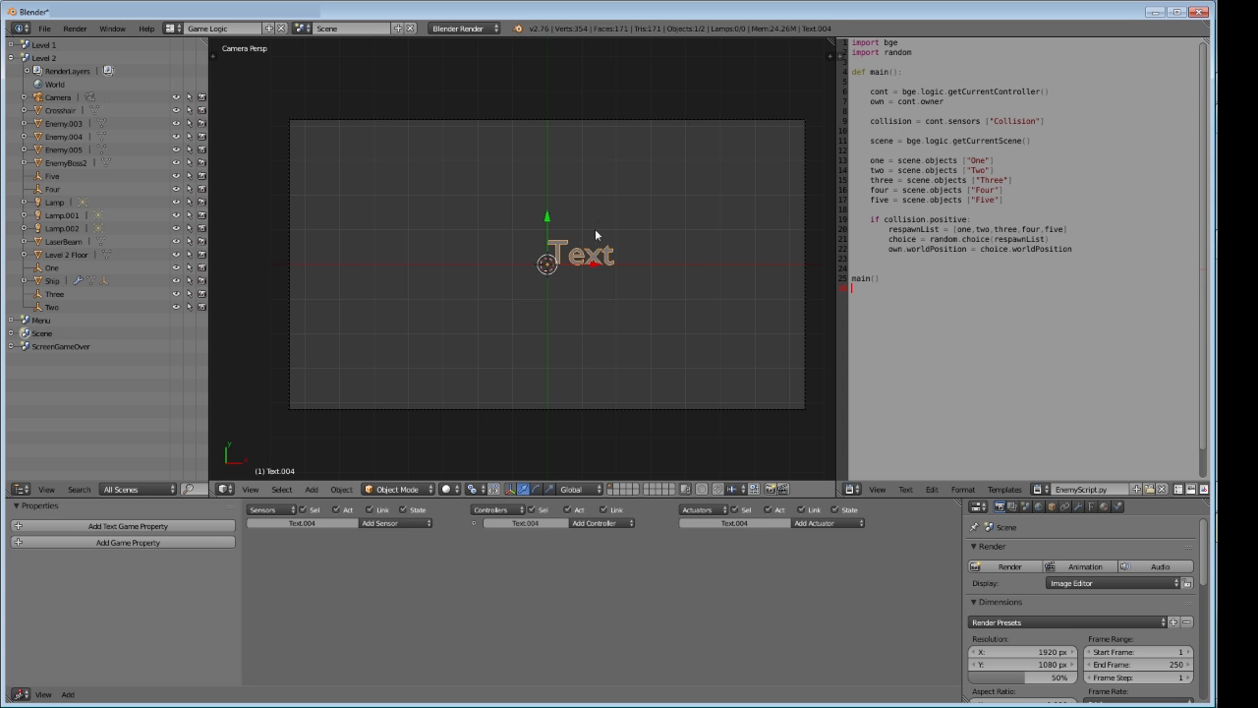
{"action": "right_click", "coordinate": [590, 129]}
{"action": "middle_click_drag", "start_coordinate": [590, 129], "coordinate": [524, 326]}
{"action": "key", "text": "KP_0"}
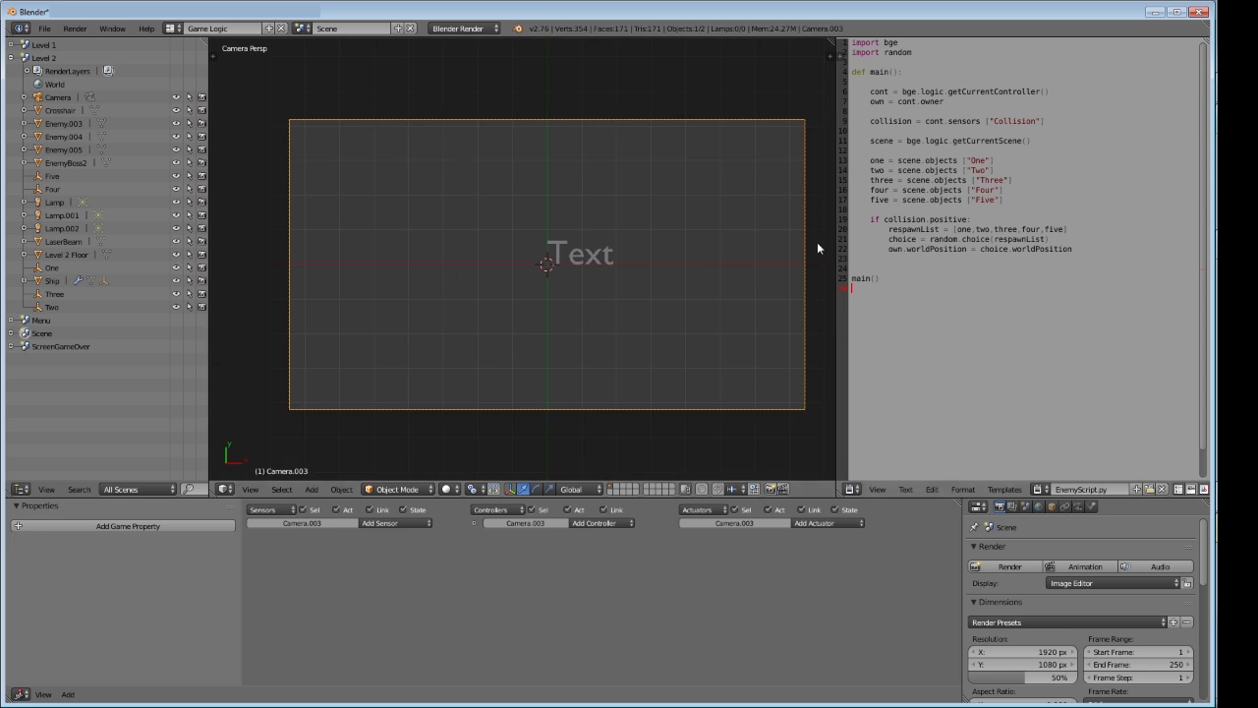
{"action": "right_click", "coordinate": [603, 264]}
{"action": "key", "text": "s"}
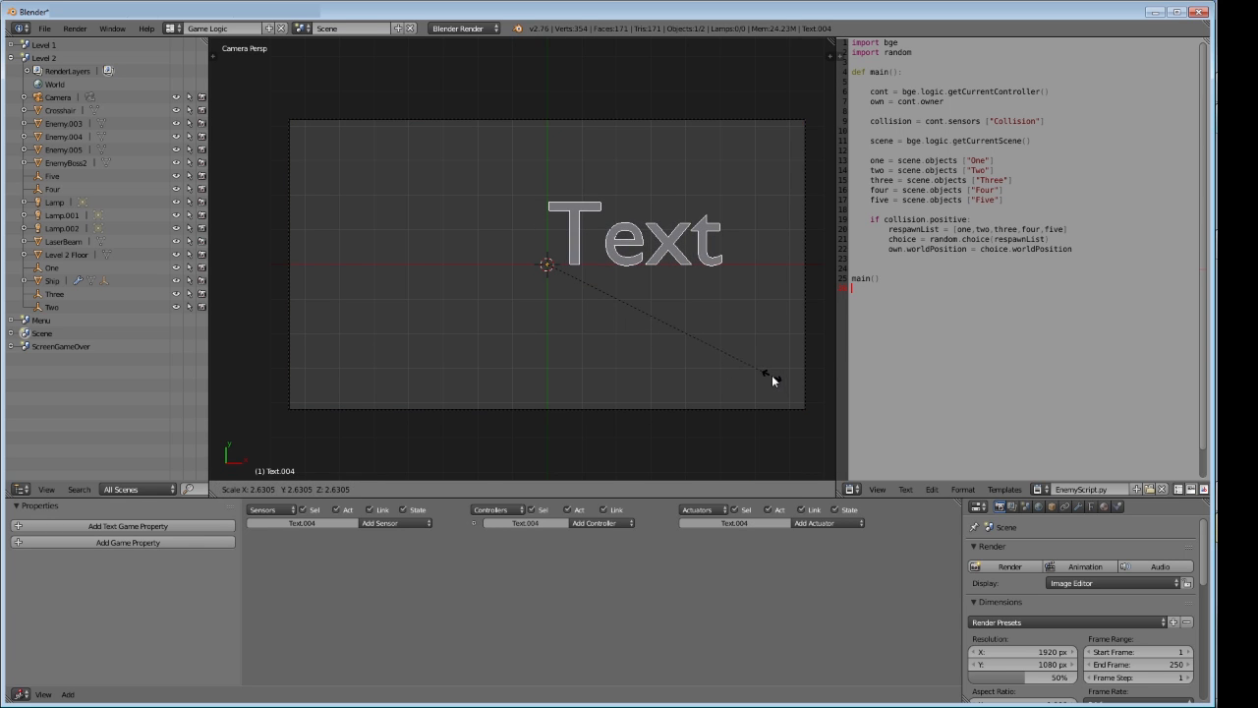
{"action": "left_click", "coordinate": [773, 381]}
Replace the text object's default content with "You Win!!!"
{"action": "key", "text": "Tab"}
{"action": "key", "text": "BackSpace"}
{"action": "key", "text": "BackSpace"}
{"action": "key", "text": "BackSpace"}
{"action": "key", "text": "BackSpace"}
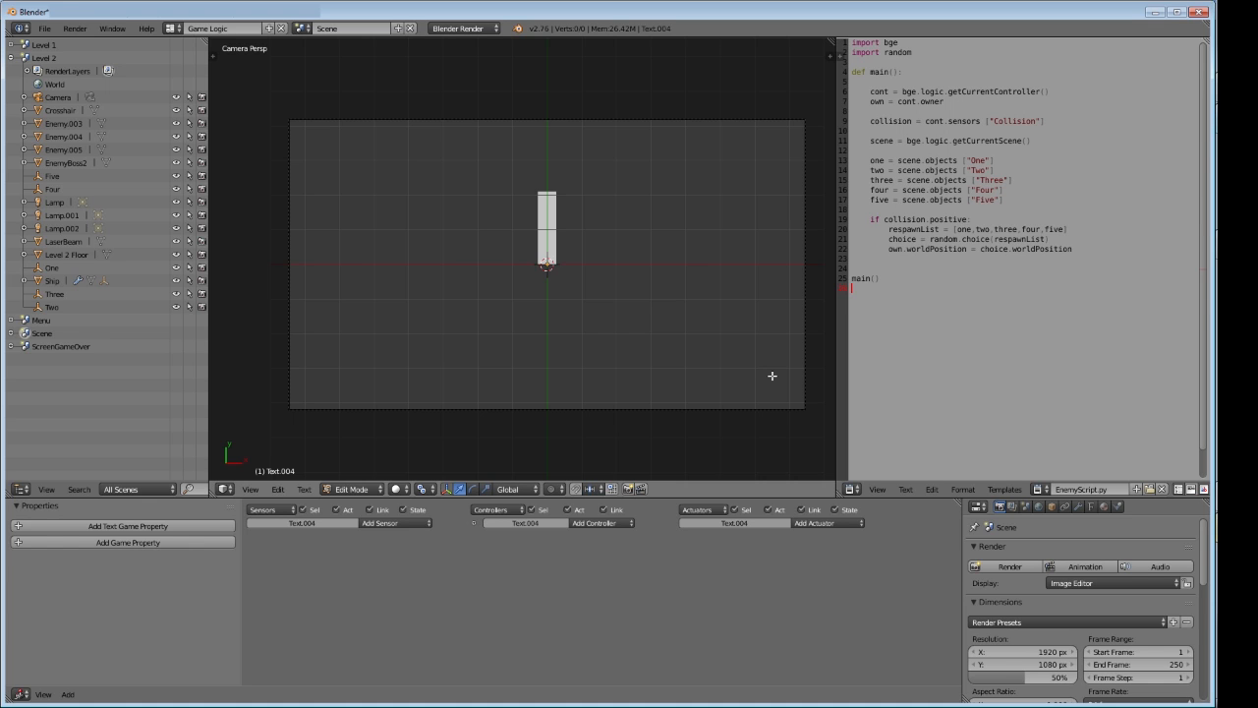
{"action": "type", "text": "You Wi"}
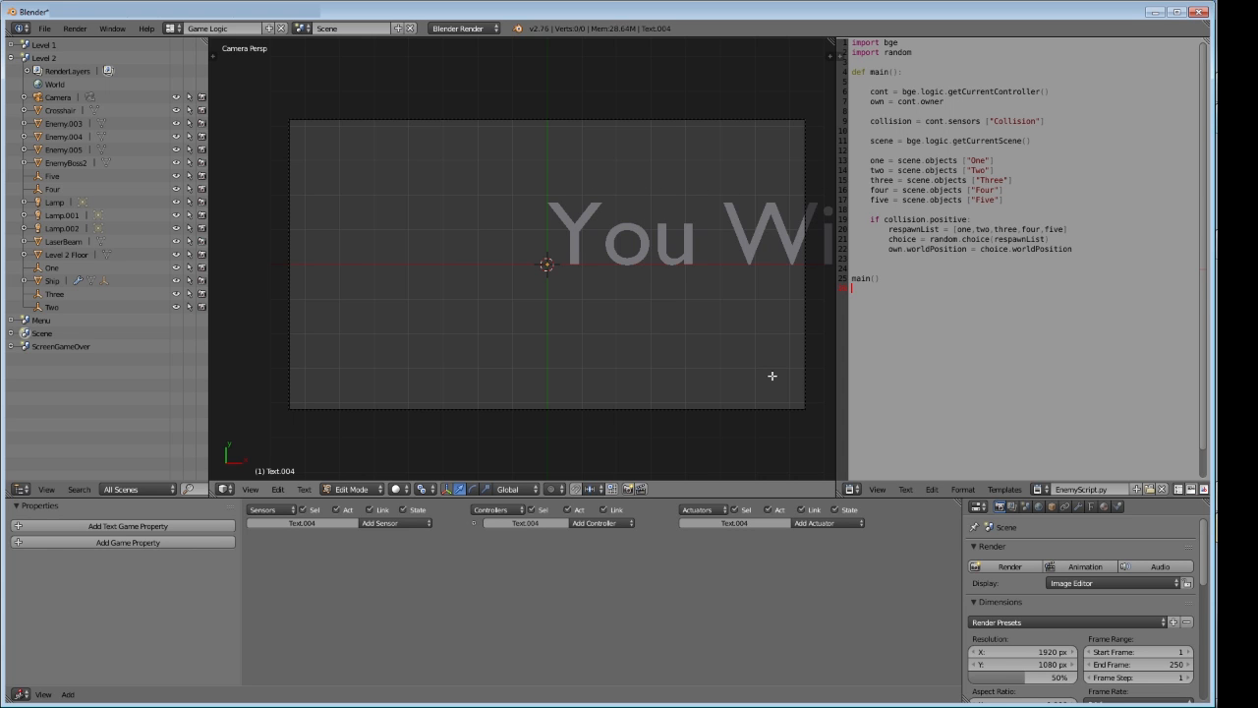
{"action": "key", "text": "Tab"}
Center the "You Win!!!" text in the camera frame and convert it to a mesh
{"action": "key", "text": "g"}
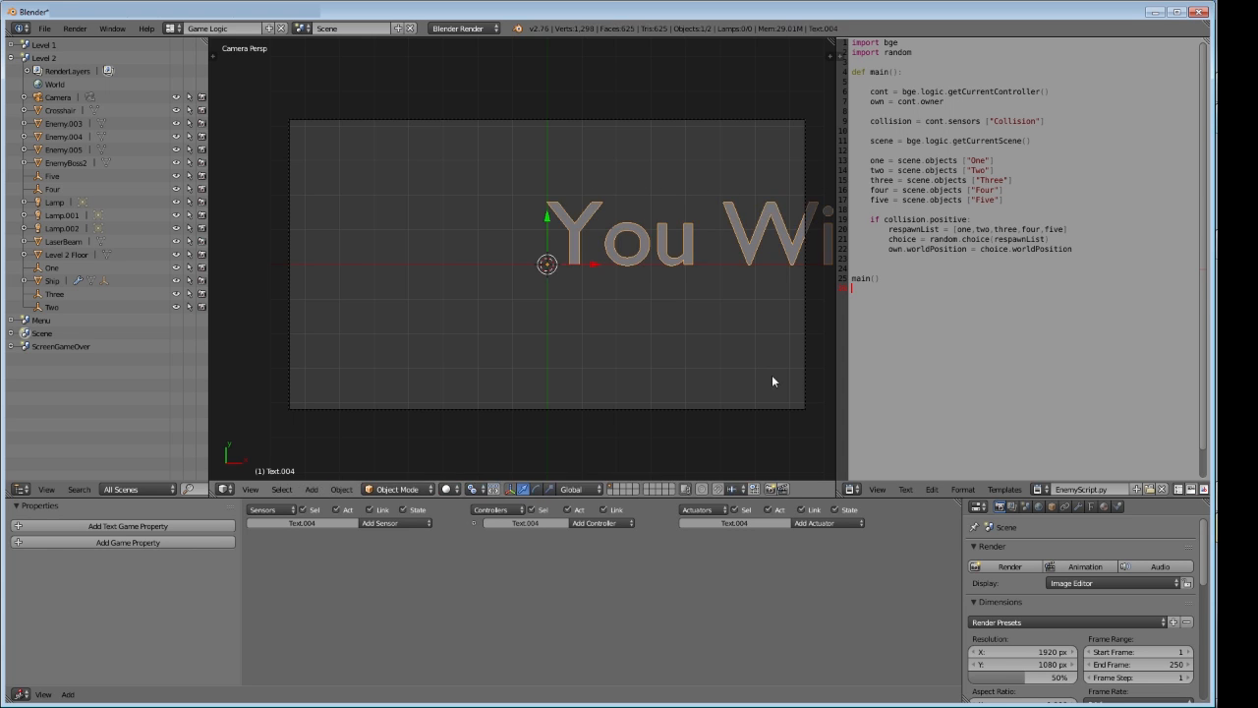
{"action": "left_click", "coordinate": [540, 359]}
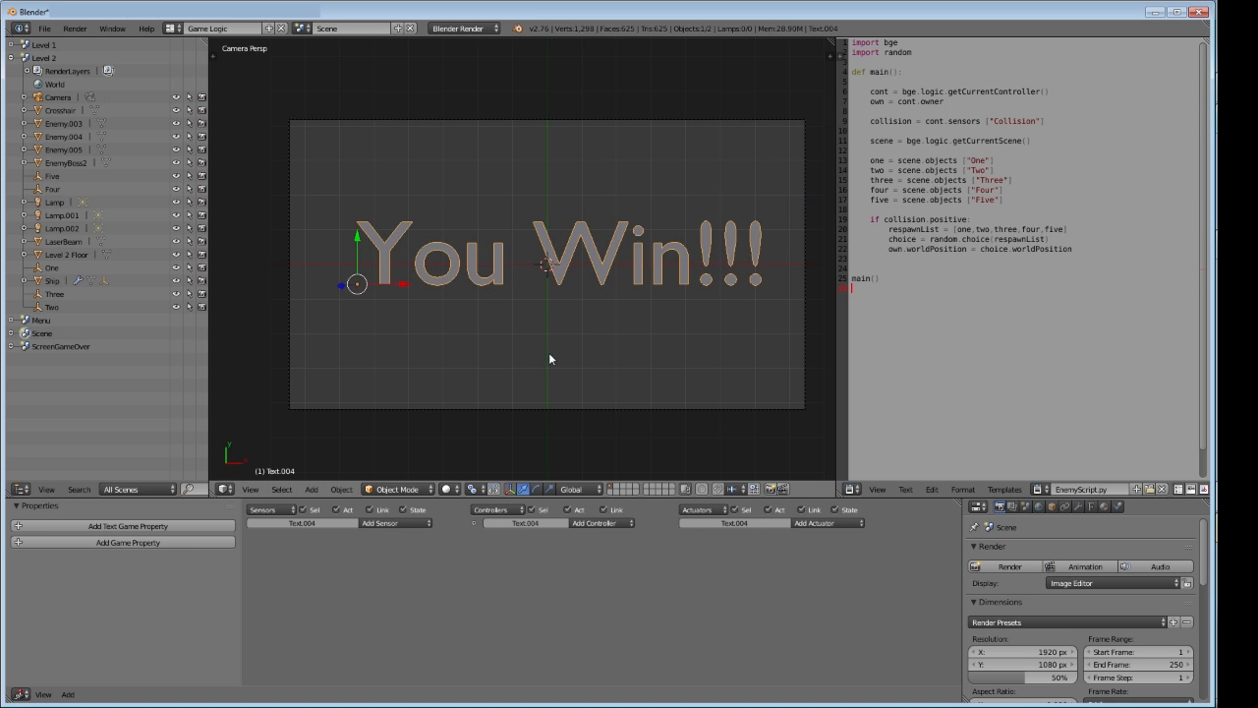
{"action": "key", "text": "alt+c"}
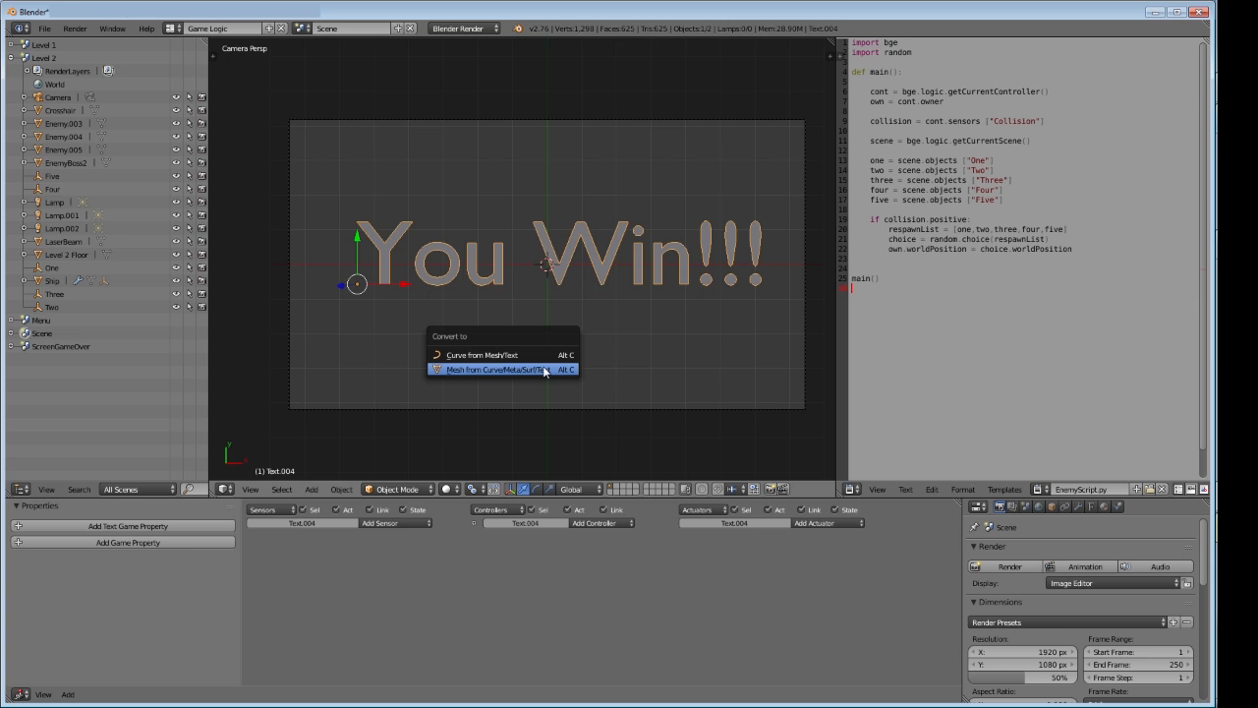
{"action": "left_click", "coordinate": [545, 370]}
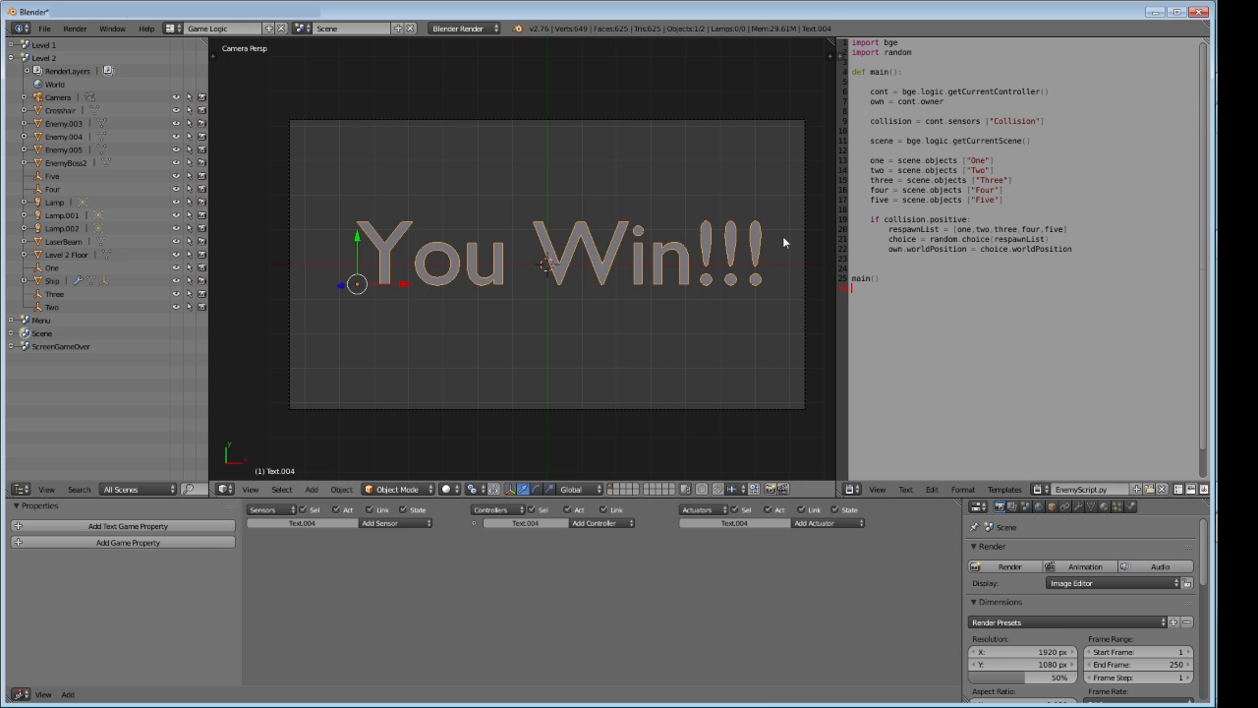
Give the "You Win!!!" mesh a new material with a near-black diffuse color
{"action": "left_click", "coordinate": [1103, 506]}
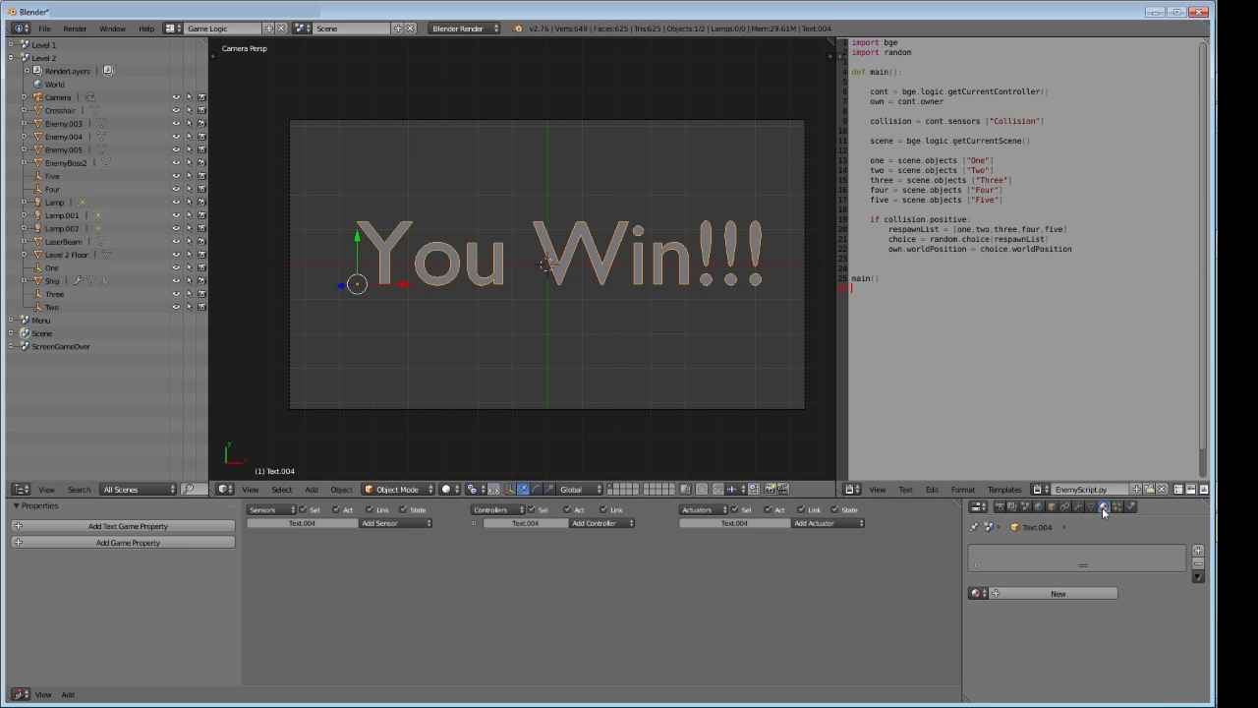
{"action": "left_click", "coordinate": [1093, 593]}
{"action": "scroll", "coordinate": [1088, 605], "scroll_direction": "down", "scroll_amount": 4}
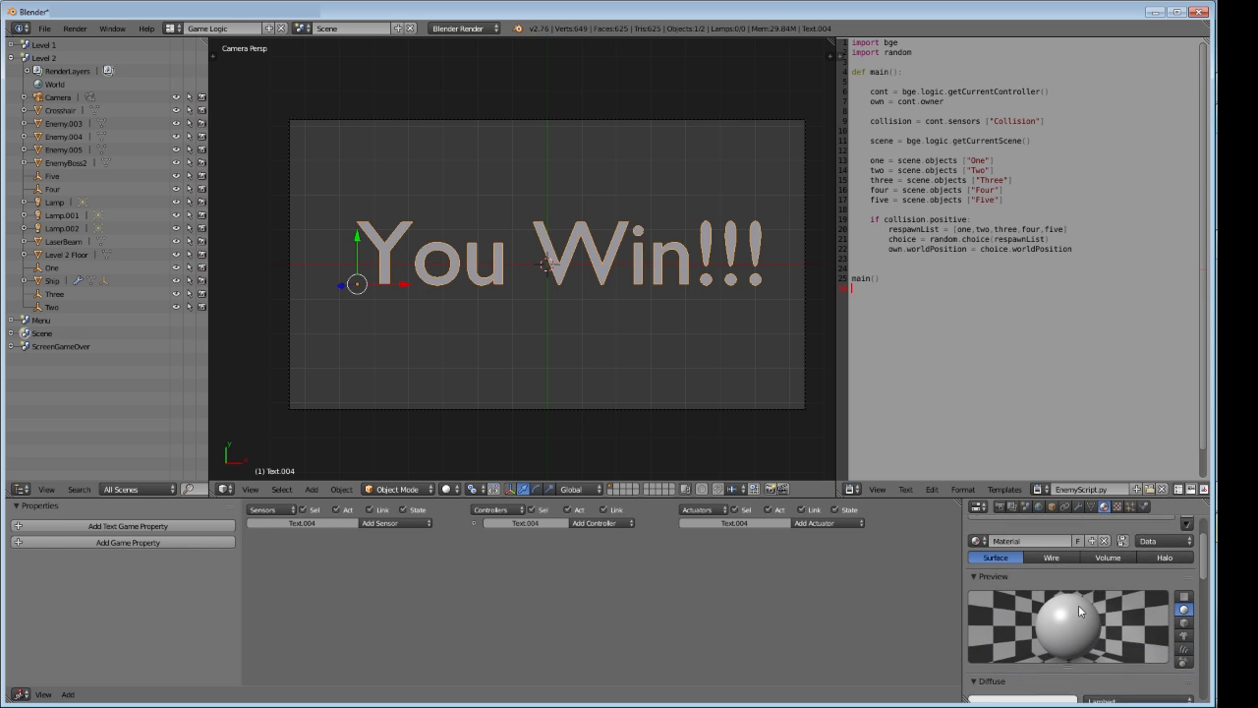
{"action": "scroll", "coordinate": [1071, 639], "scroll_direction": "down", "scroll_amount": 2}
{"action": "left_click", "coordinate": [1062, 625]}
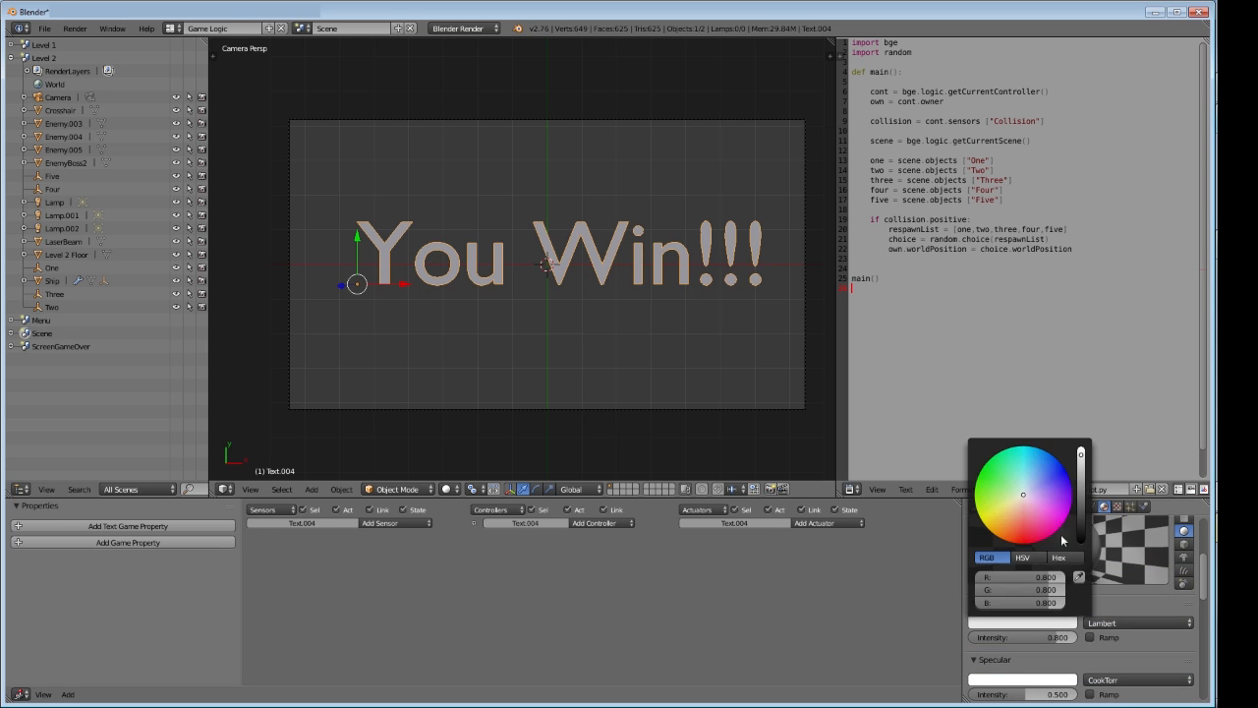
{"action": "left_click_drag", "start_coordinate": [1082, 467], "coordinate": [1081, 530]}
{"action": "key", "text": "a"}
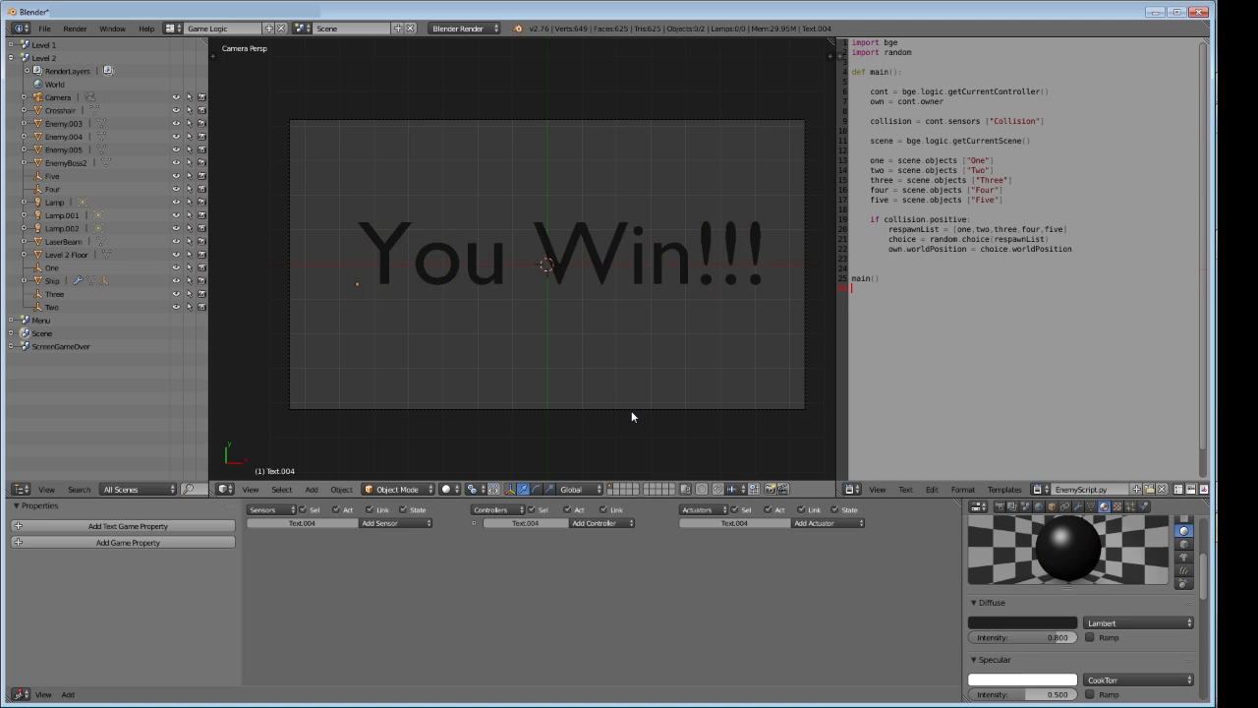
{"action": "key", "text": "a"}
{"action": "key", "text": "a"}
Rename the new scene "You Win" and show its render settings
{"action": "left_click", "coordinate": [349, 29]}
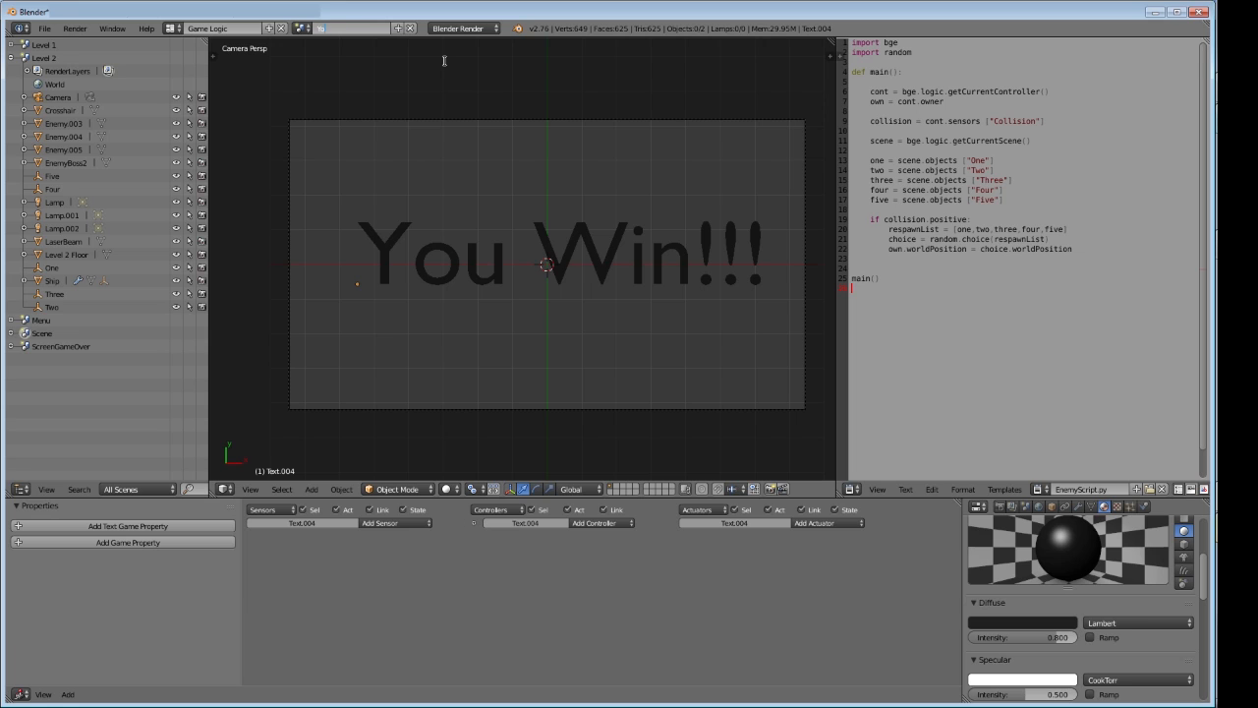
{"action": "key", "text": "Return"}
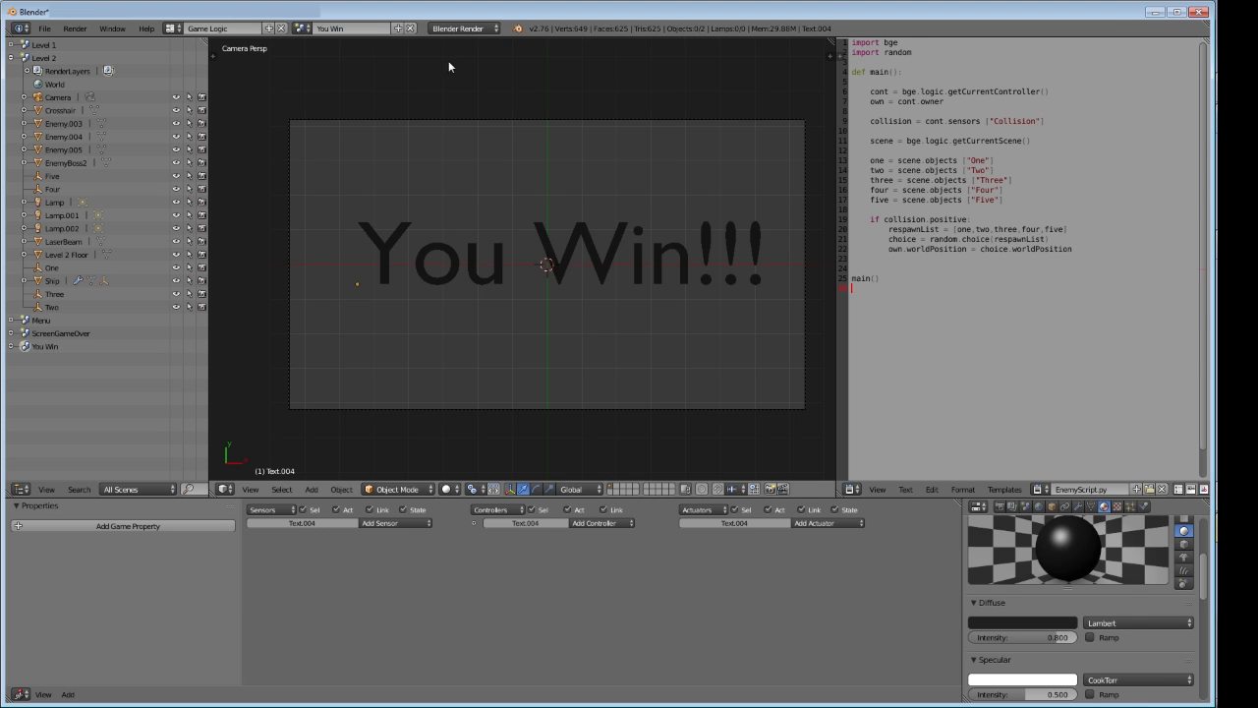
{"action": "left_click", "coordinate": [999, 506]}
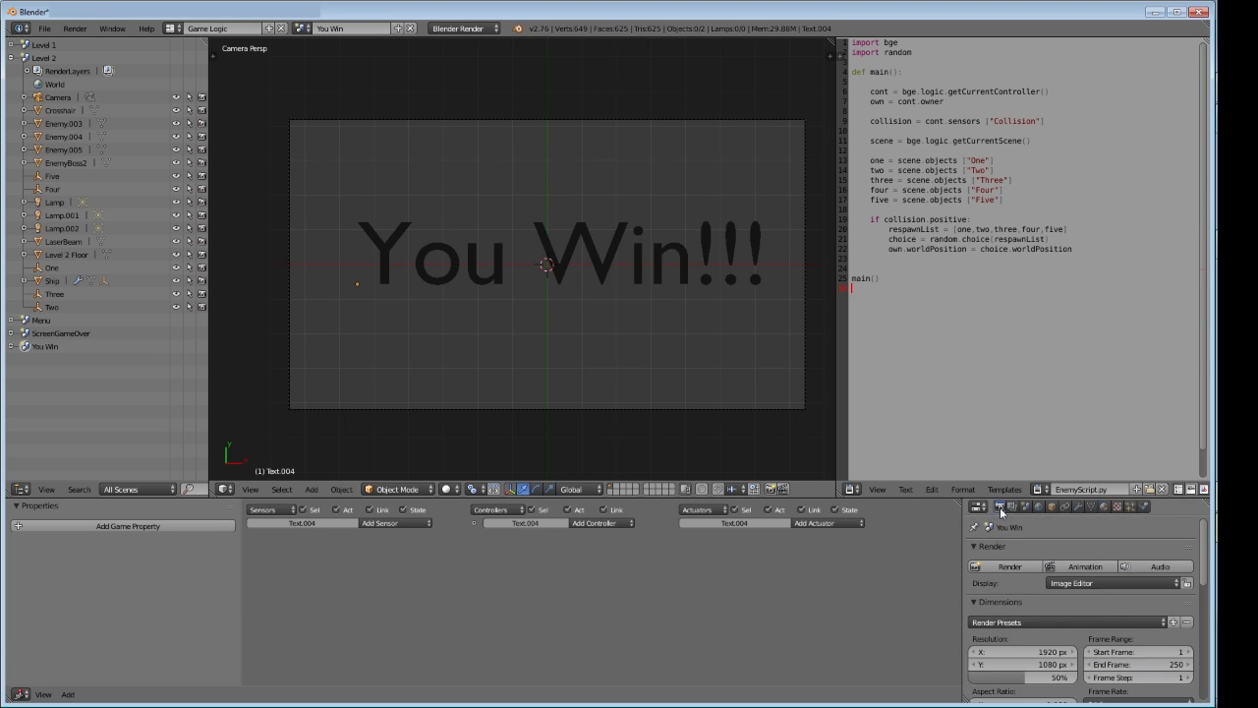
Set the render engine to Blender Game and test-run the "You Win" scene in the standalone player
{"action": "left_click", "coordinate": [462, 29]}
{"action": "left_click", "coordinate": [472, 59]}
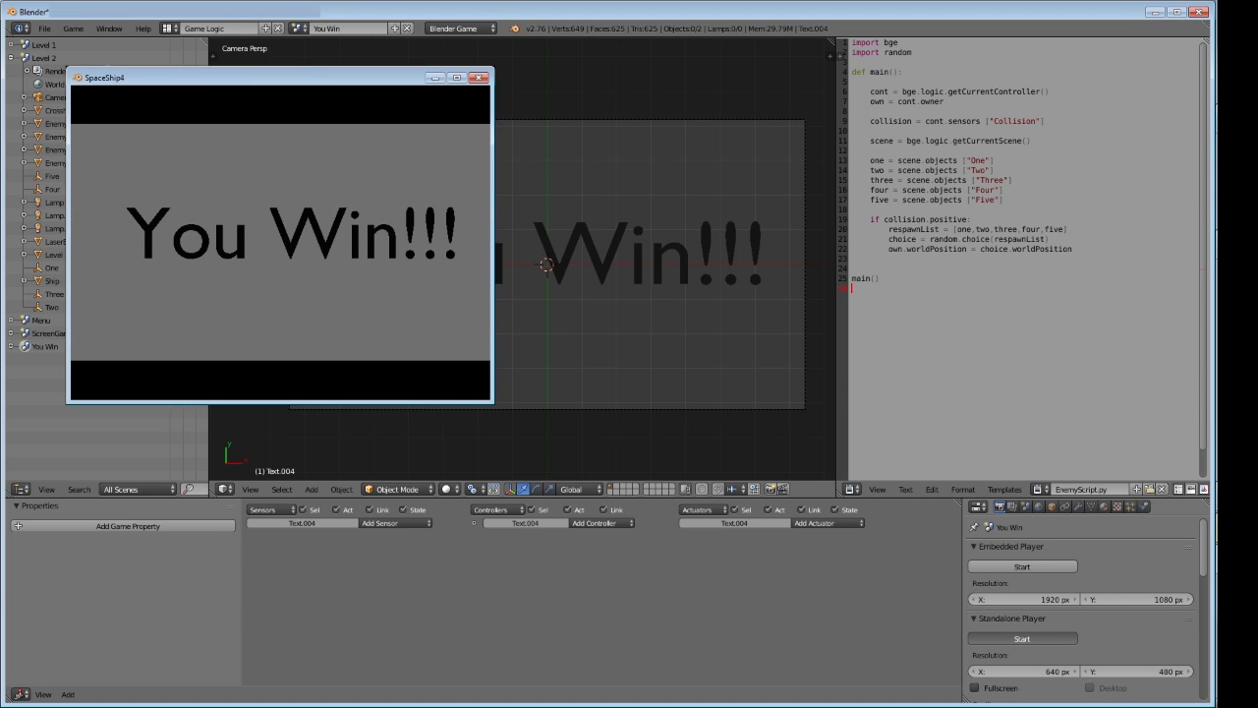
{"action": "key", "text": "Escape"}
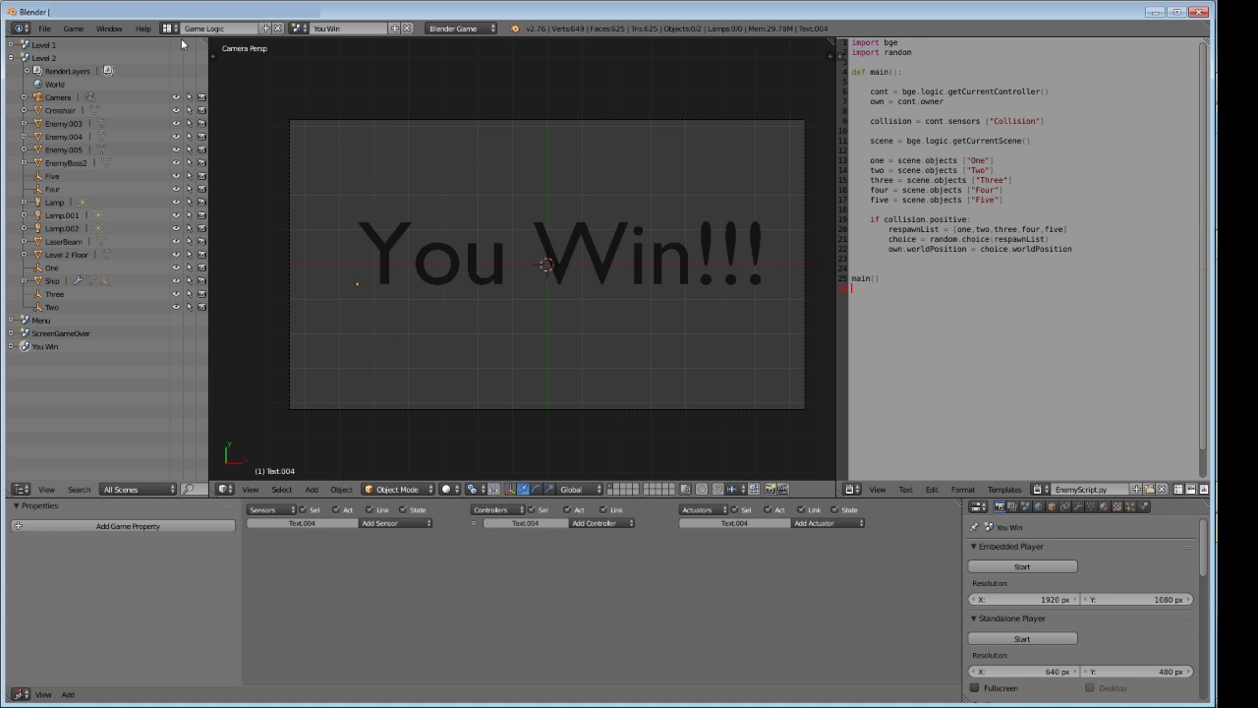
In the Level 2 scene, set the scene removed by EnemyBoss2's Remove Scene actuator to Level 2
{"action": "left_click", "coordinate": [297, 28]}
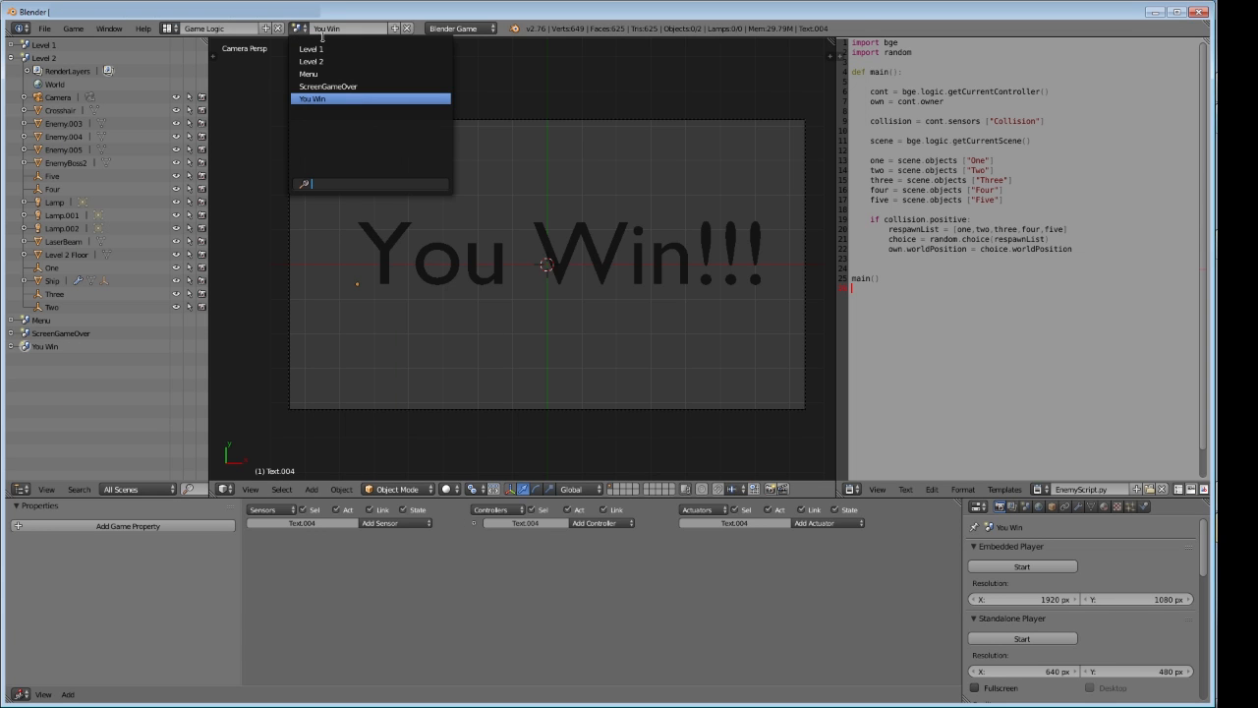
{"action": "left_click", "coordinate": [323, 60]}
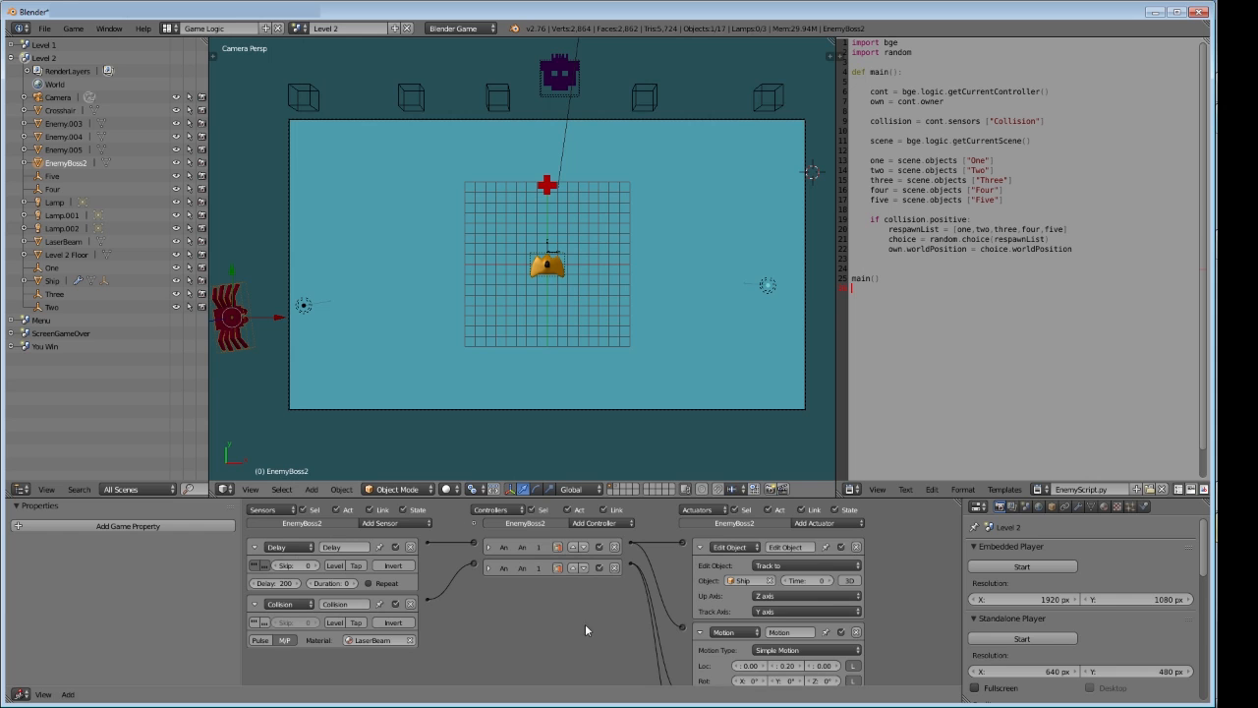
{"action": "middle_click_drag", "start_coordinate": [579, 626], "coordinate": [514, 509]}
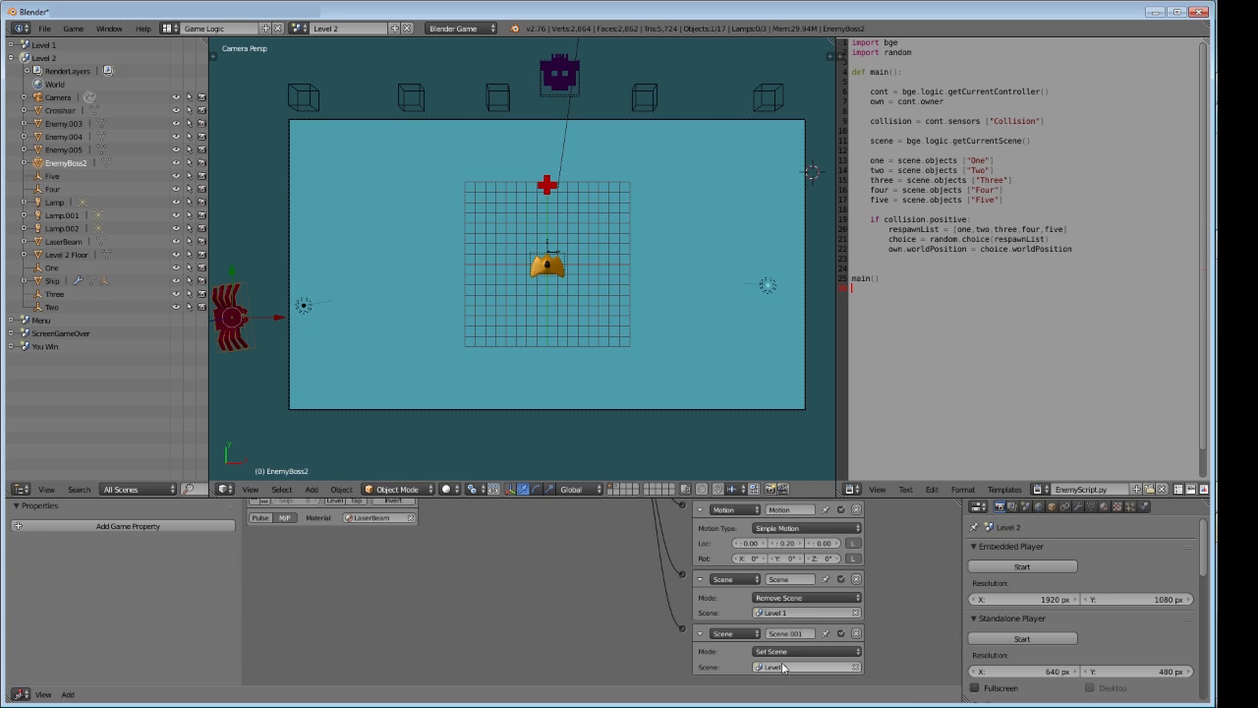
{"action": "left_click", "coordinate": [760, 613]}
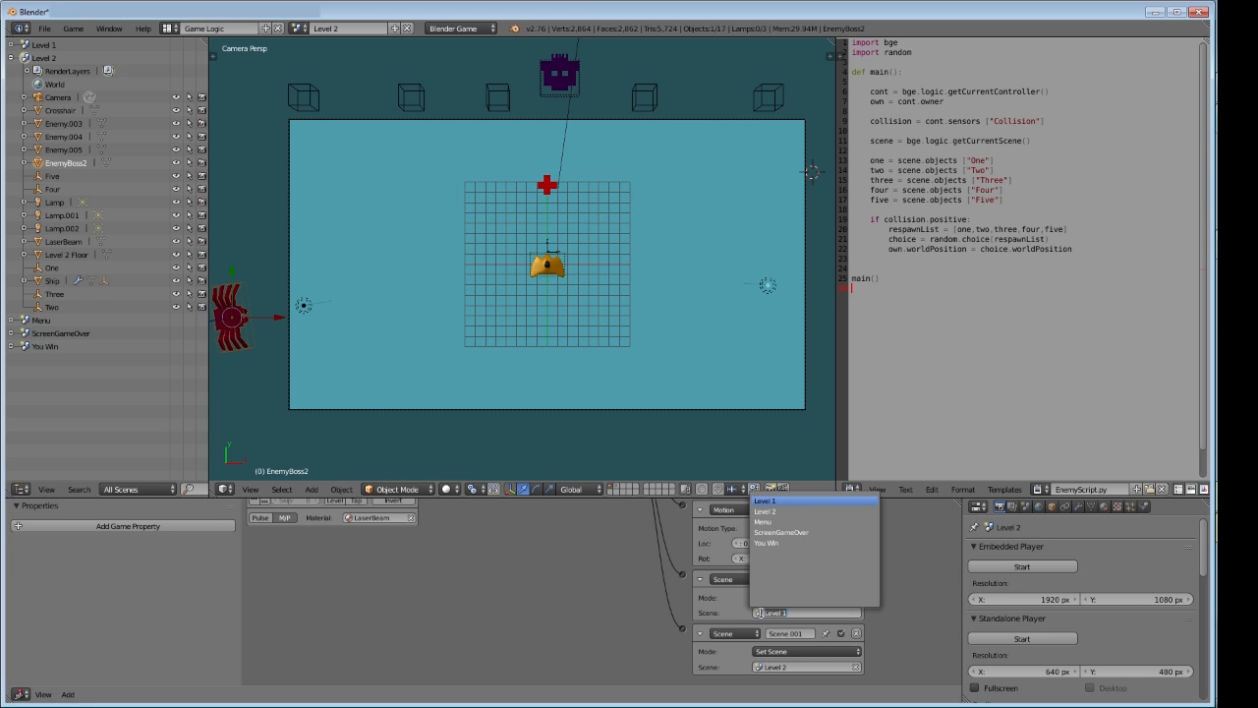
{"action": "key", "text": "Down"}
{"action": "key", "text": "Return"}
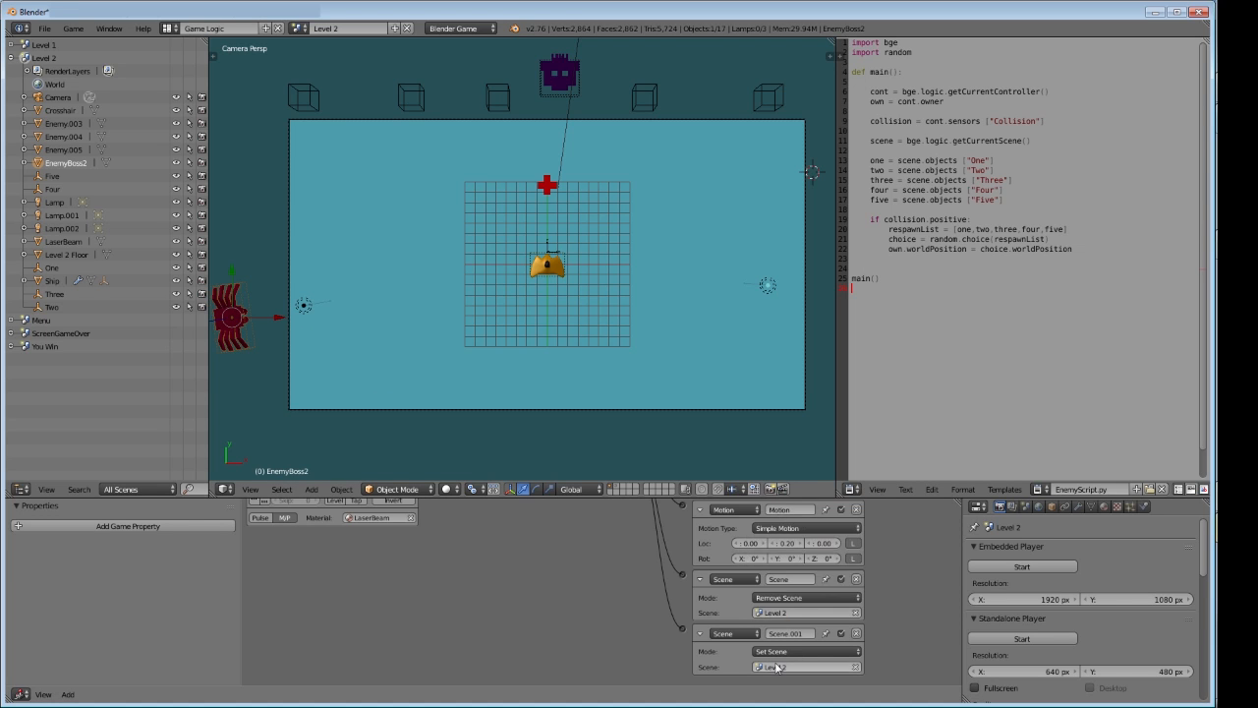
Enlarge the logic area and view the red boss of Level 2 from the top in orthographic projection
{"action": "left_click_drag", "start_coordinate": [723, 497], "coordinate": [723, 433]}
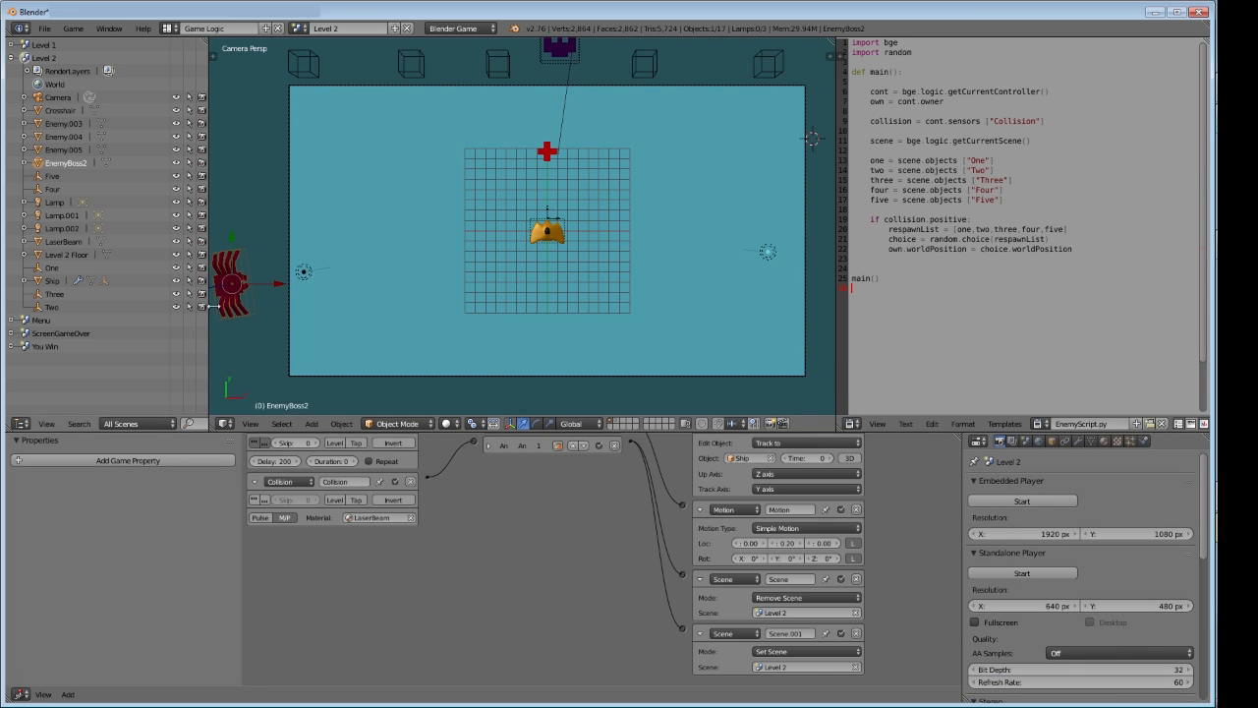
{"action": "middle_click_drag", "start_coordinate": [255, 303], "coordinate": [369, 291], "text": "shift"}
{"action": "key", "text": "KP_7"}
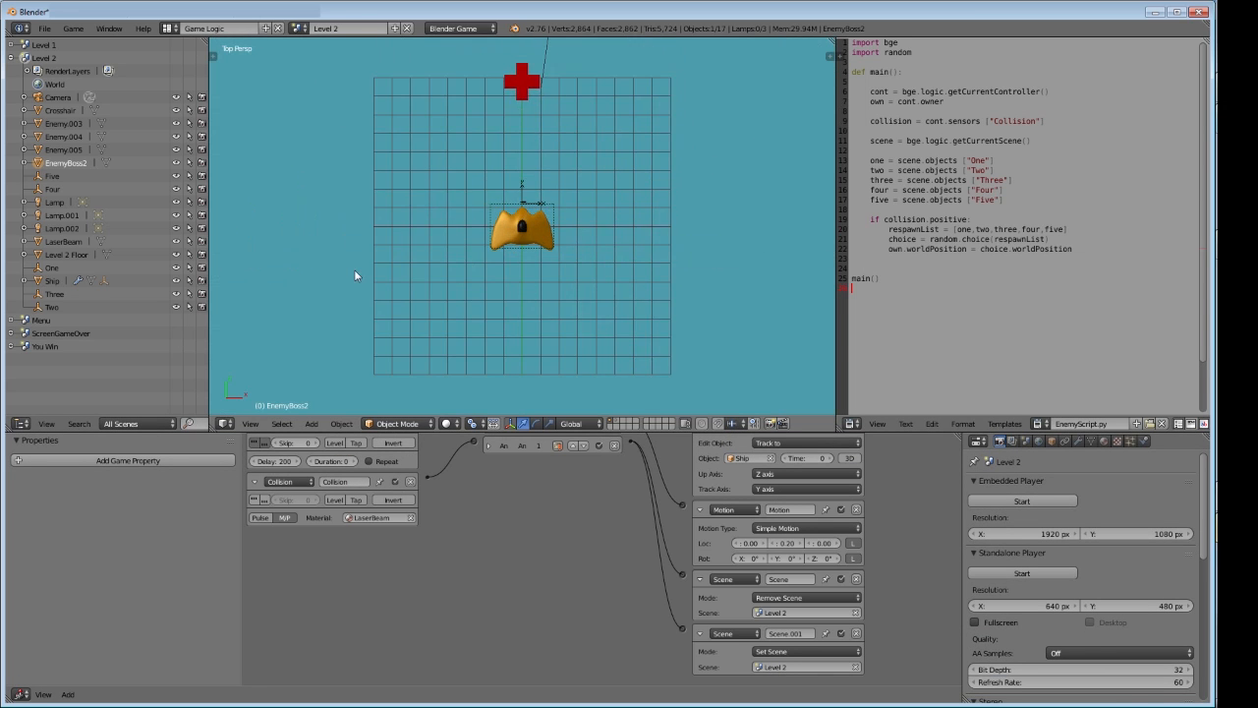
{"action": "scroll", "coordinate": [356, 273], "scroll_direction": "down", "scroll_amount": 1}
{"action": "middle_click_drag", "start_coordinate": [468, 272], "coordinate": [528, 251], "text": "shift"}
{"action": "scroll", "coordinate": [385, 298], "scroll_direction": "down", "scroll_amount": 1}
{"action": "scroll", "coordinate": [384, 299], "scroll_direction": "down", "scroll_amount": 4}
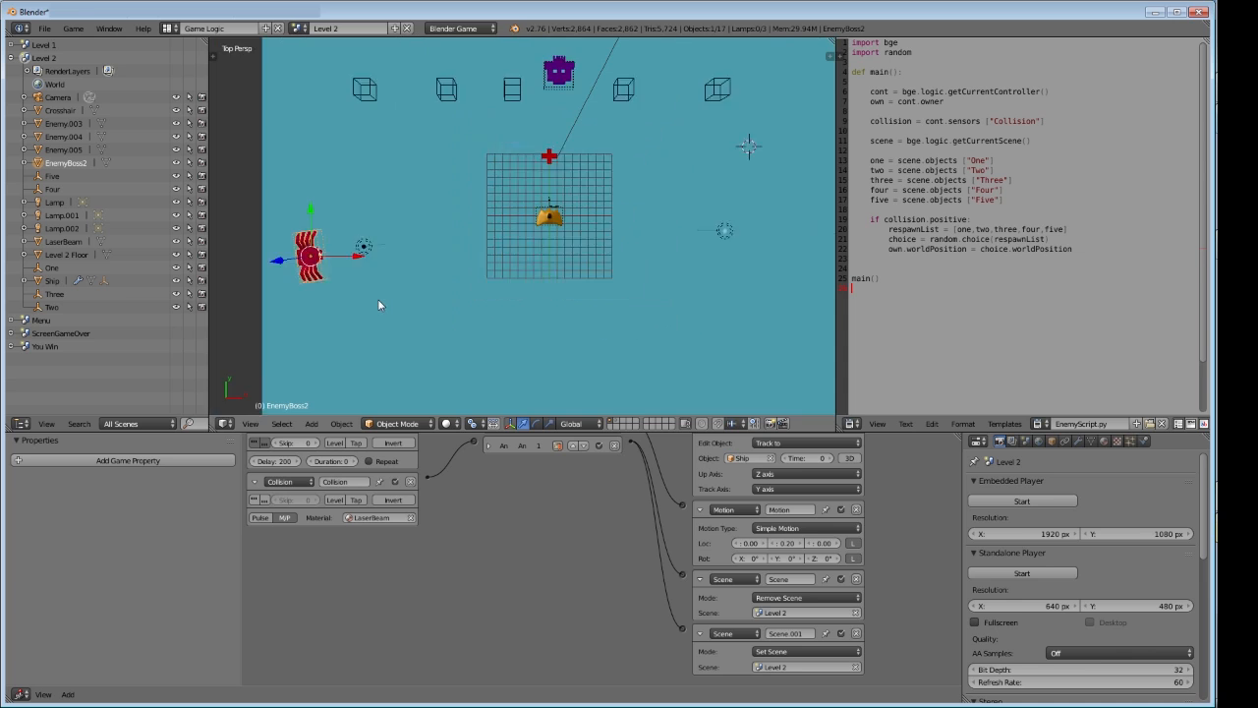
{"action": "key", "text": "KP_5"}
{"action": "scroll", "coordinate": [380, 299], "scroll_direction": "up", "scroll_amount": 2}
{"action": "middle_click_drag", "start_coordinate": [380, 299], "coordinate": [488, 262], "text": "shift"}
{"action": "scroll", "coordinate": [488, 260], "scroll_direction": "up", "scroll_amount": 3}
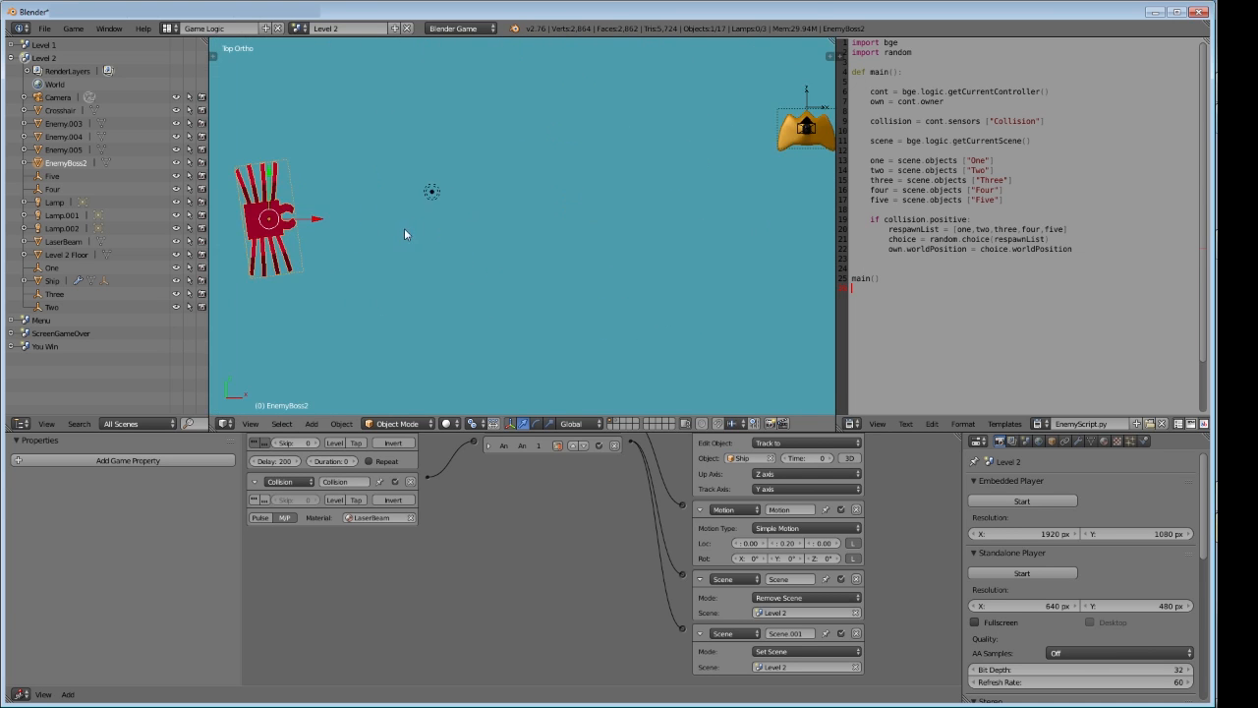
{"action": "middle_click_drag", "start_coordinate": [407, 233], "coordinate": [455, 242], "text": "shift"}
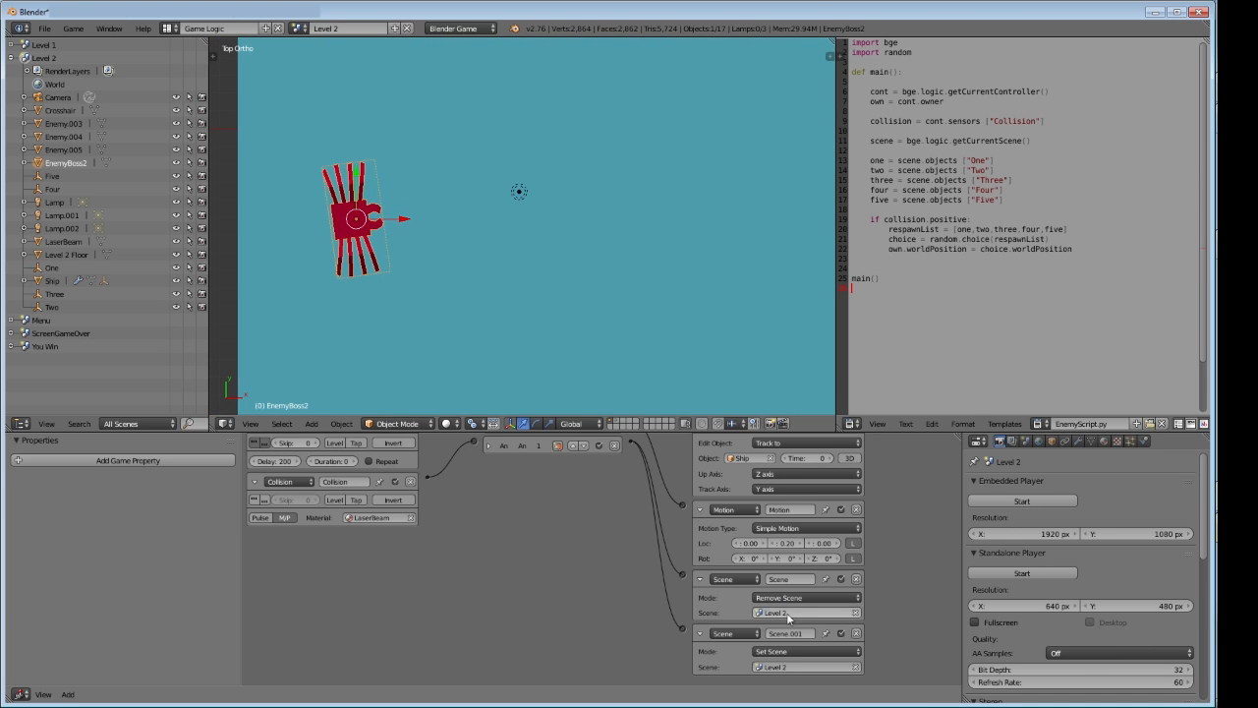
Set the target of EnemyBoss2's Set Scene actuator to the "You Win" scene
{"action": "scroll", "coordinate": [828, 522], "scroll_direction": "up", "scroll_amount": 4}
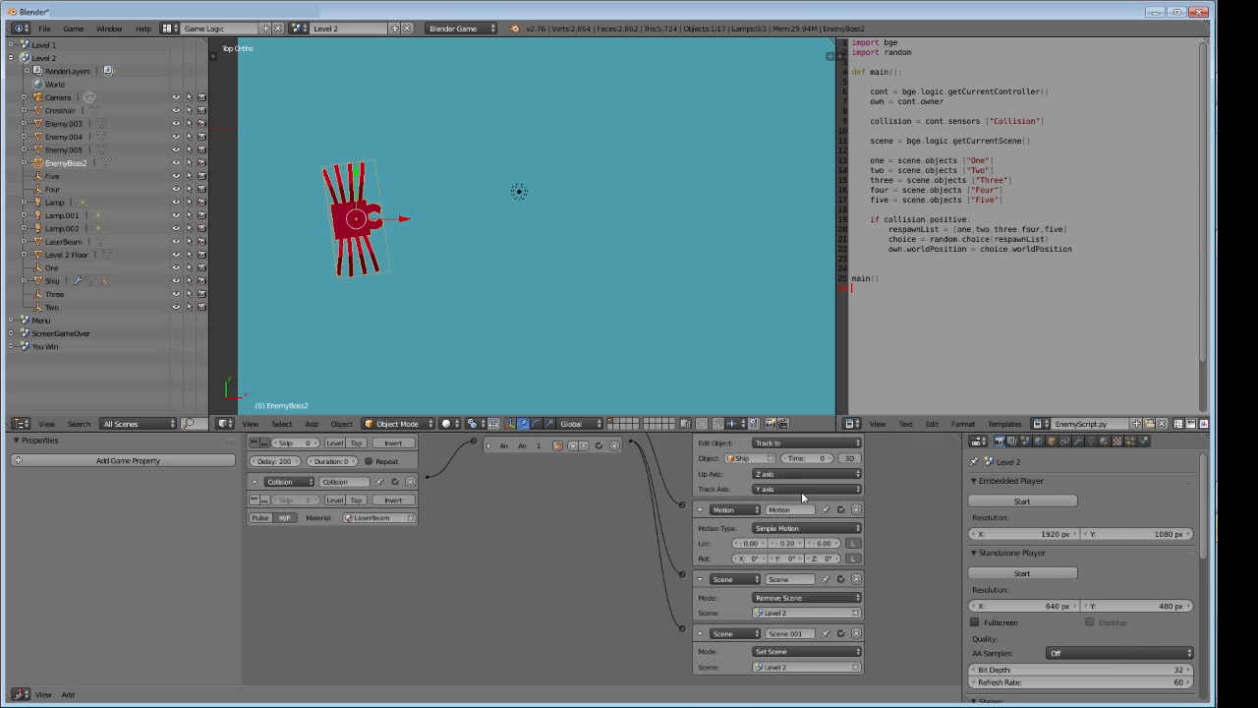
{"action": "left_click_drag", "start_coordinate": [780, 430], "coordinate": [783, 358]}
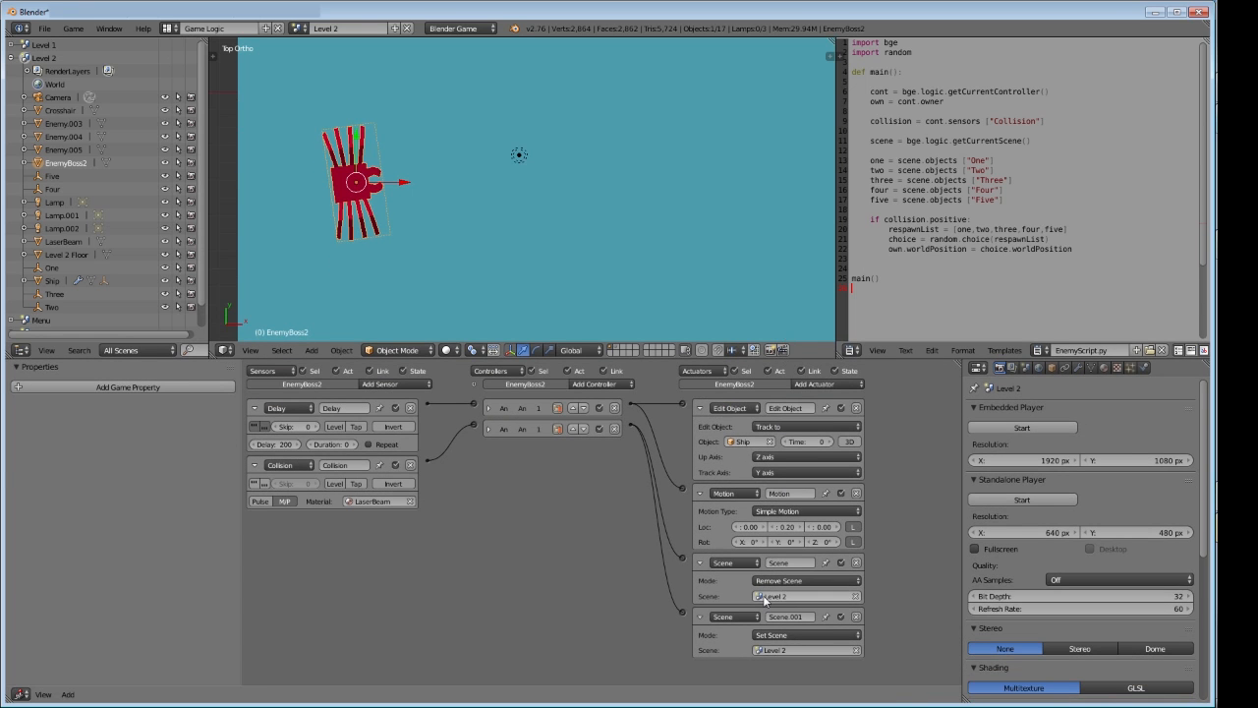
{"action": "left_click", "coordinate": [756, 653]}
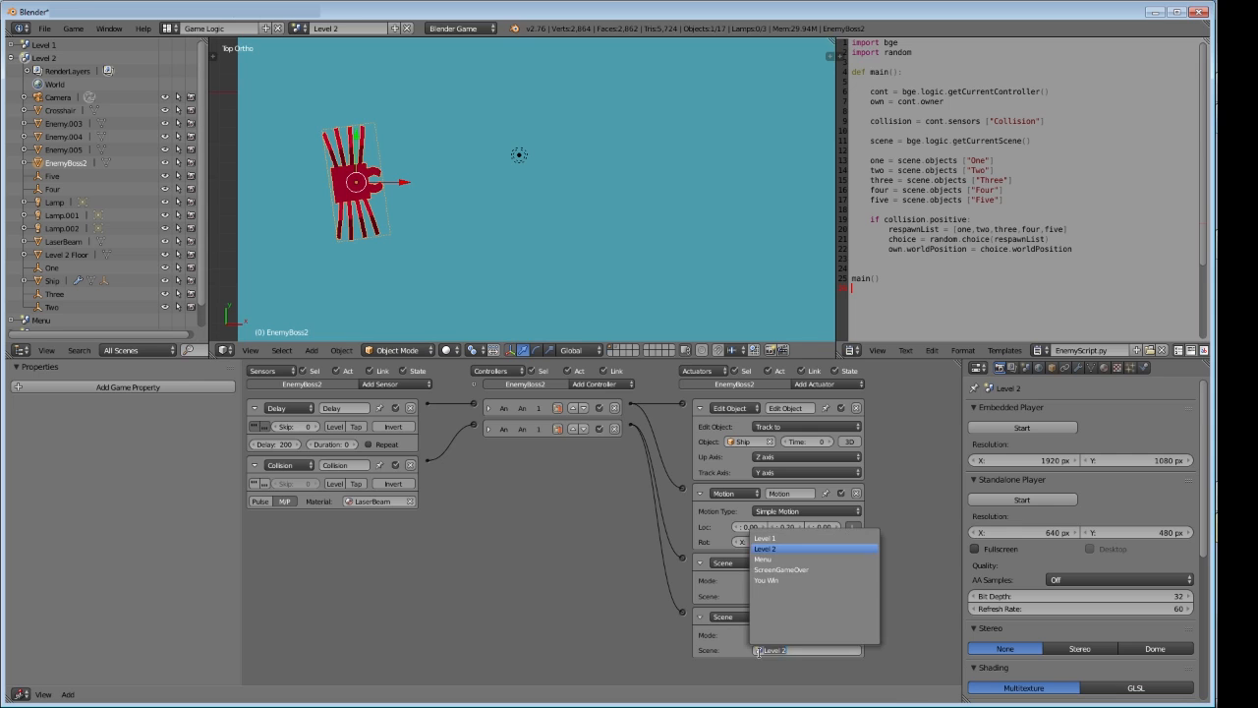
{"action": "left_click", "coordinate": [772, 580]}
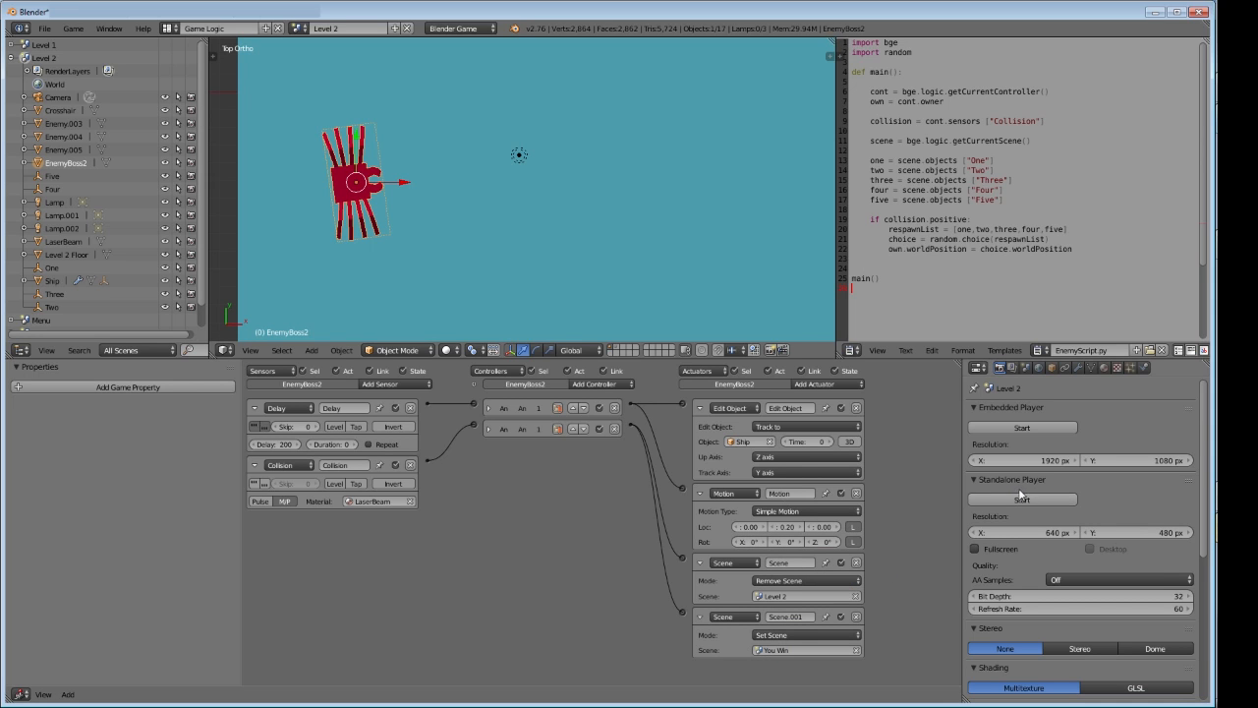
Playtest Level 2 in the standalone player, shoot the red boss to check the victory scene, and quit
{"action": "left_click", "coordinate": [988, 497]}
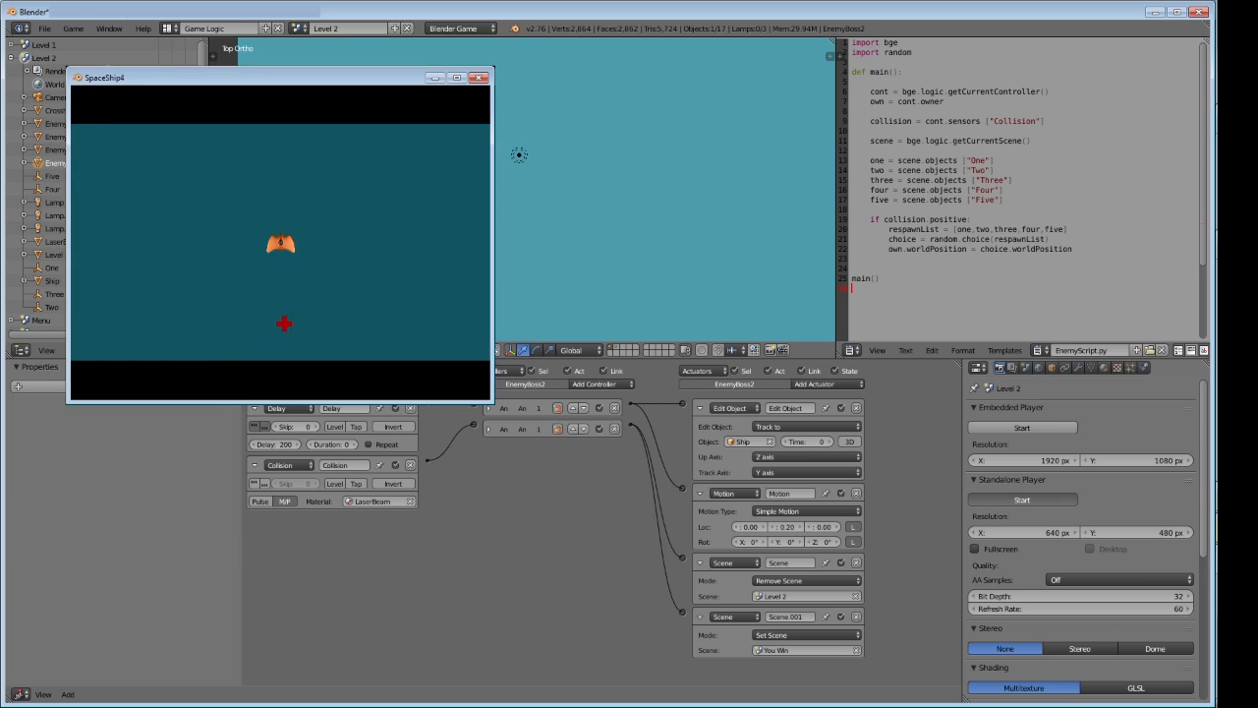
{"action": "left_click", "coordinate": [340, 205]}
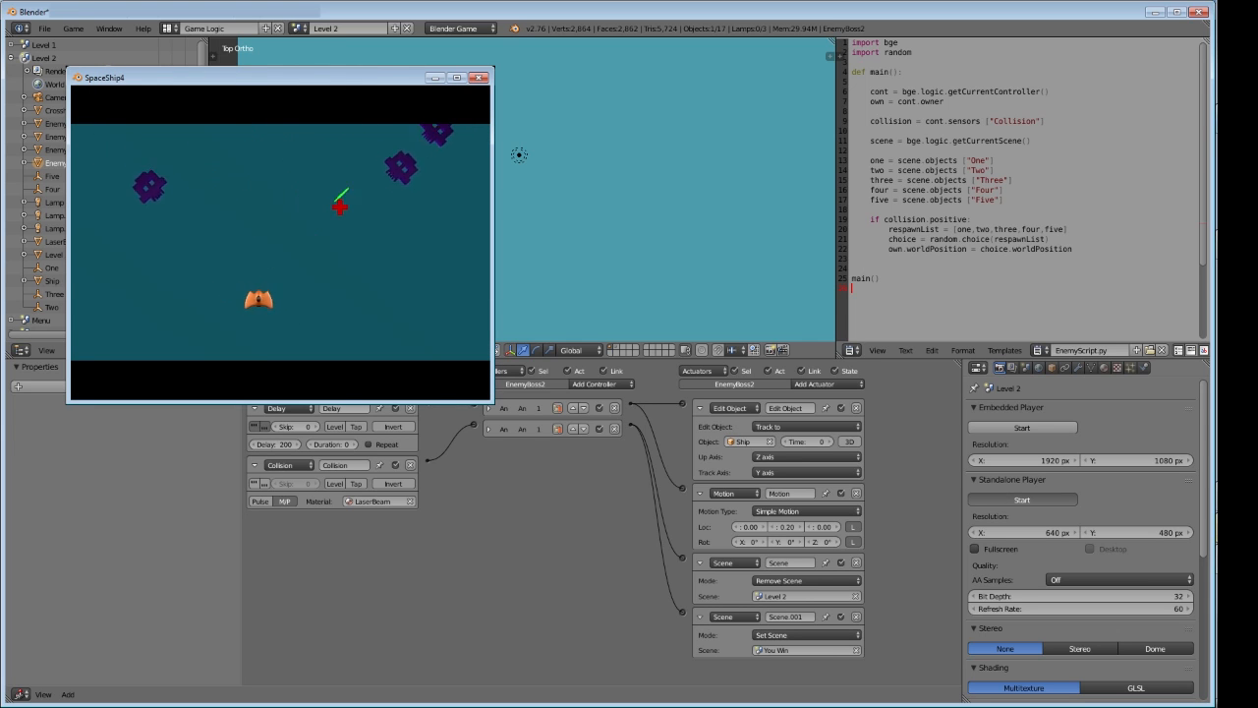
{"action": "key", "text": "d"}
{"action": "left_click", "coordinate": [360, 206]}
{"action": "left_click", "coordinate": [239, 219]}
{"action": "key", "text": "a"}
{"action": "left_click", "coordinate": [246, 222]}
{"action": "left_click", "coordinate": [344, 226]}
{"action": "left_click", "coordinate": [379, 233]}
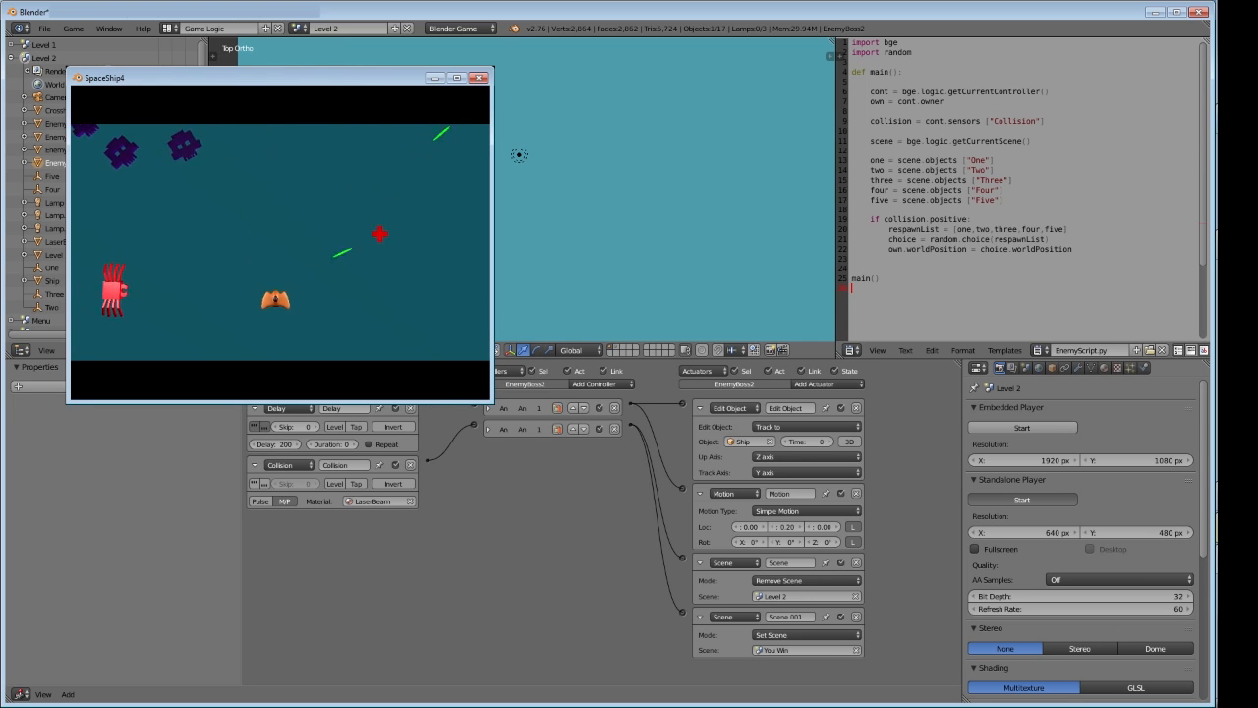
{"action": "key", "text": "d"}
{"action": "left_click", "coordinate": [216, 298]}
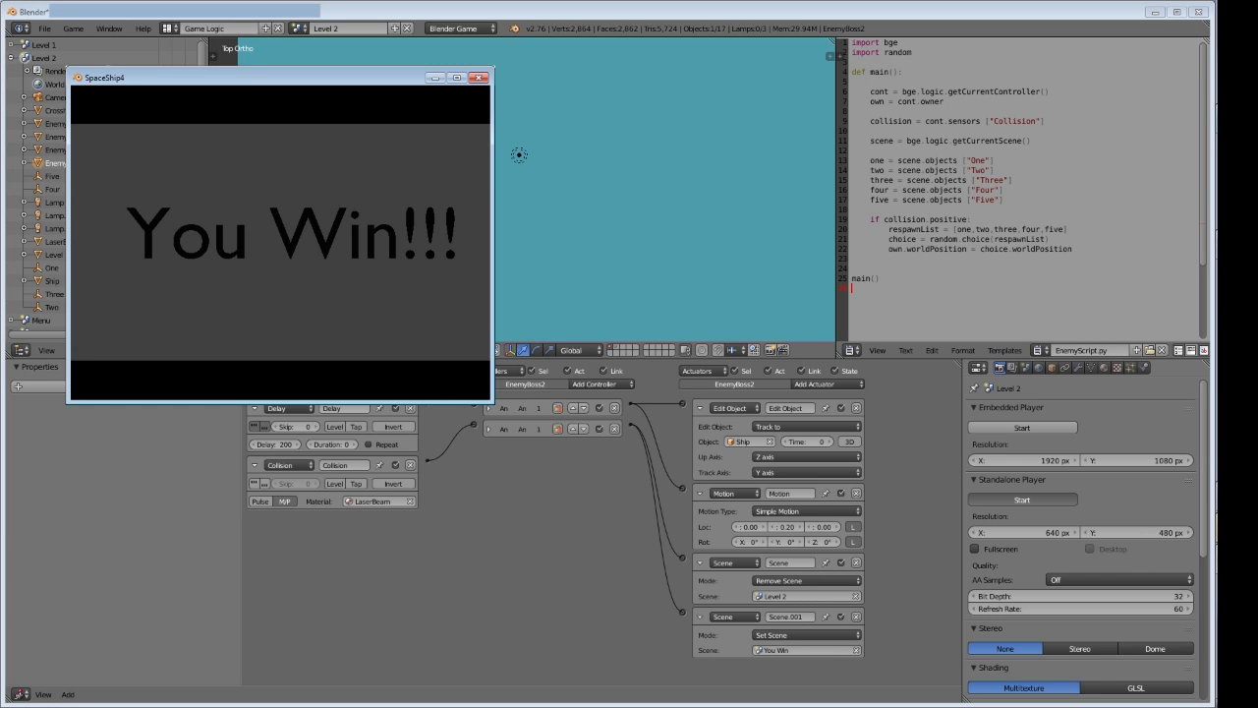
{"action": "key", "text": "Escape"}
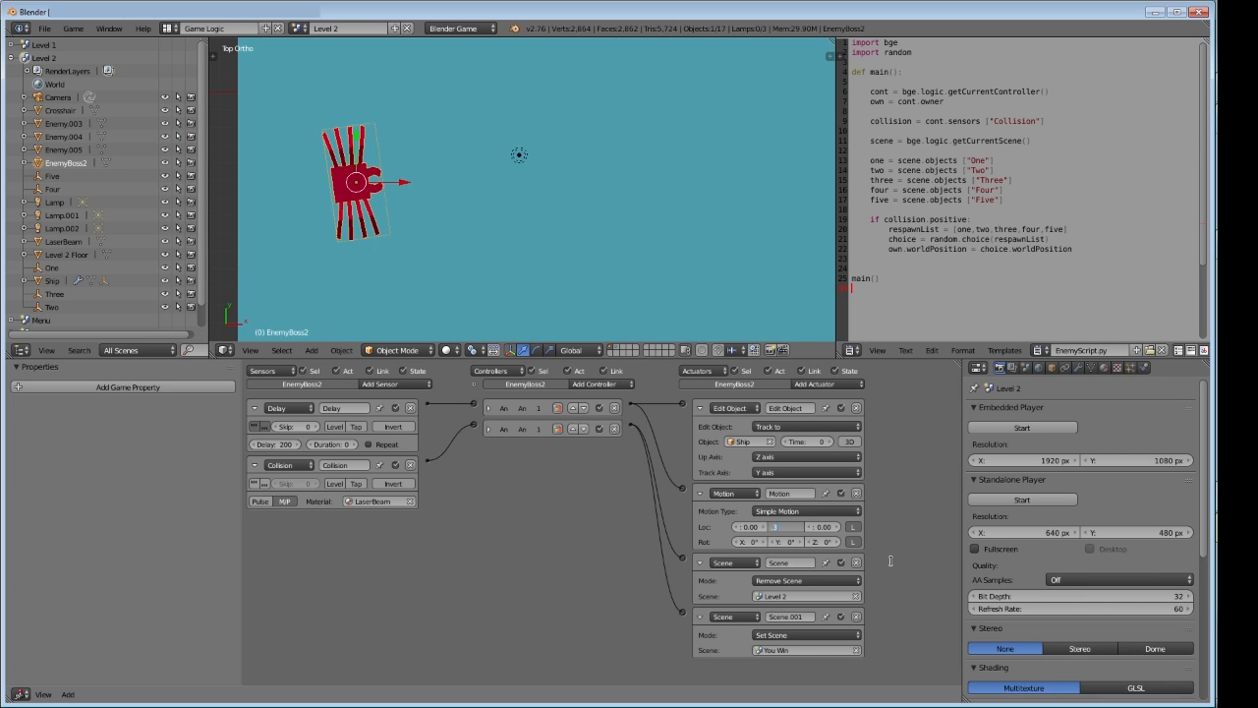
Set EnemyBoss2's motion to 0.35 along Y and its Delay sensor to 400
{"action": "type", "text": "0.35"}
{"action": "key", "text": "Return"}
{"action": "left_click", "coordinate": [278, 444]}
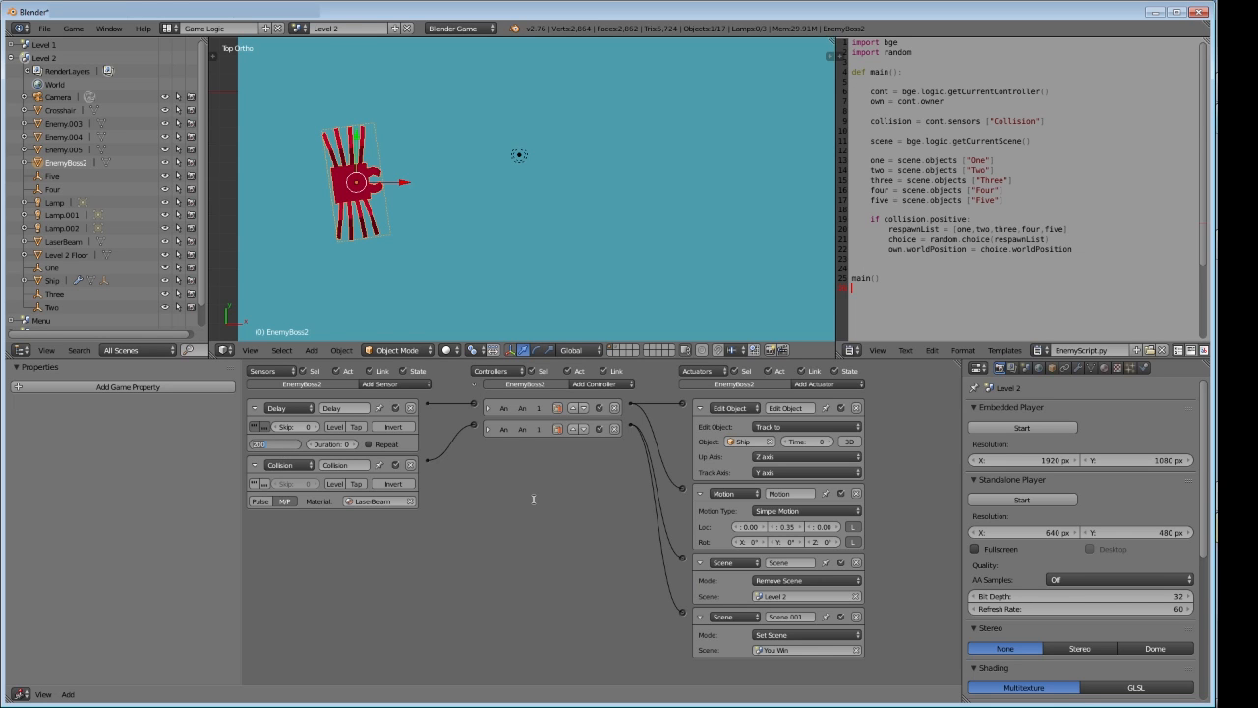
{"action": "key", "text": "Return"}
{"action": "scroll", "coordinate": [472, 200], "scroll_direction": "down", "scroll_amount": 4}
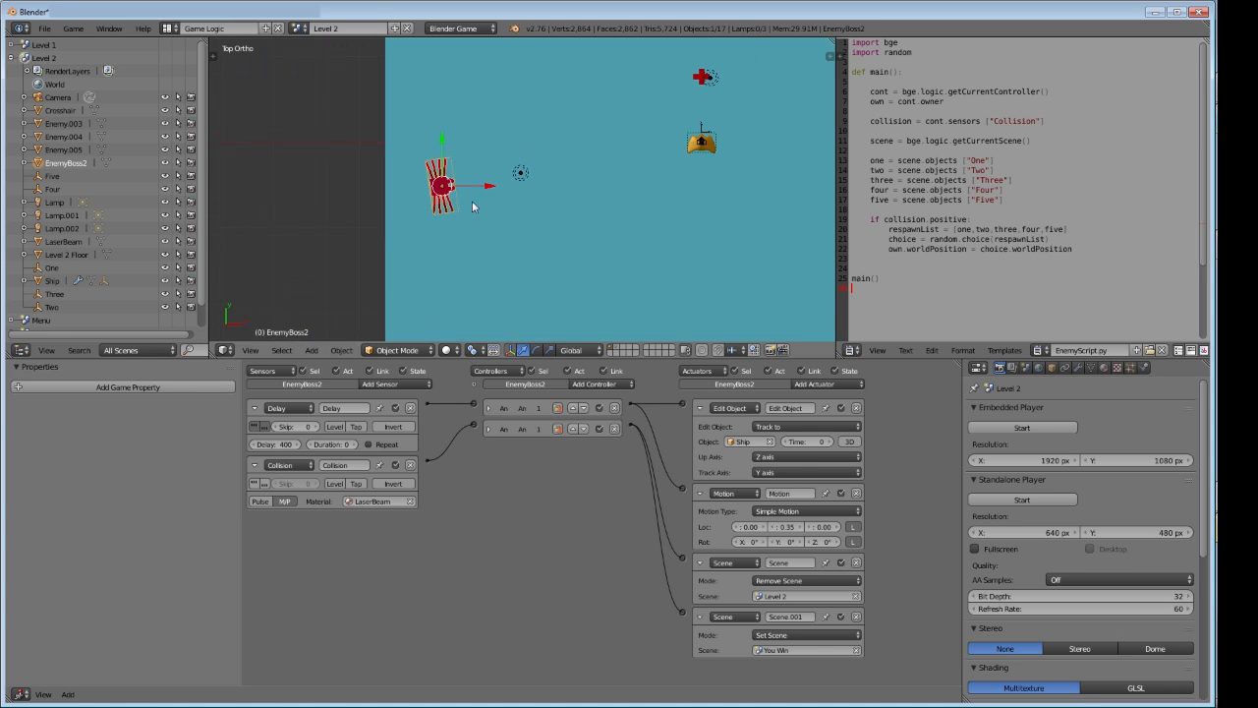
In the Level 1 scene, select EnemyBoss1 and set its Delay sensor to 300
{"action": "left_click", "coordinate": [301, 28]}
{"action": "left_click", "coordinate": [325, 49]}
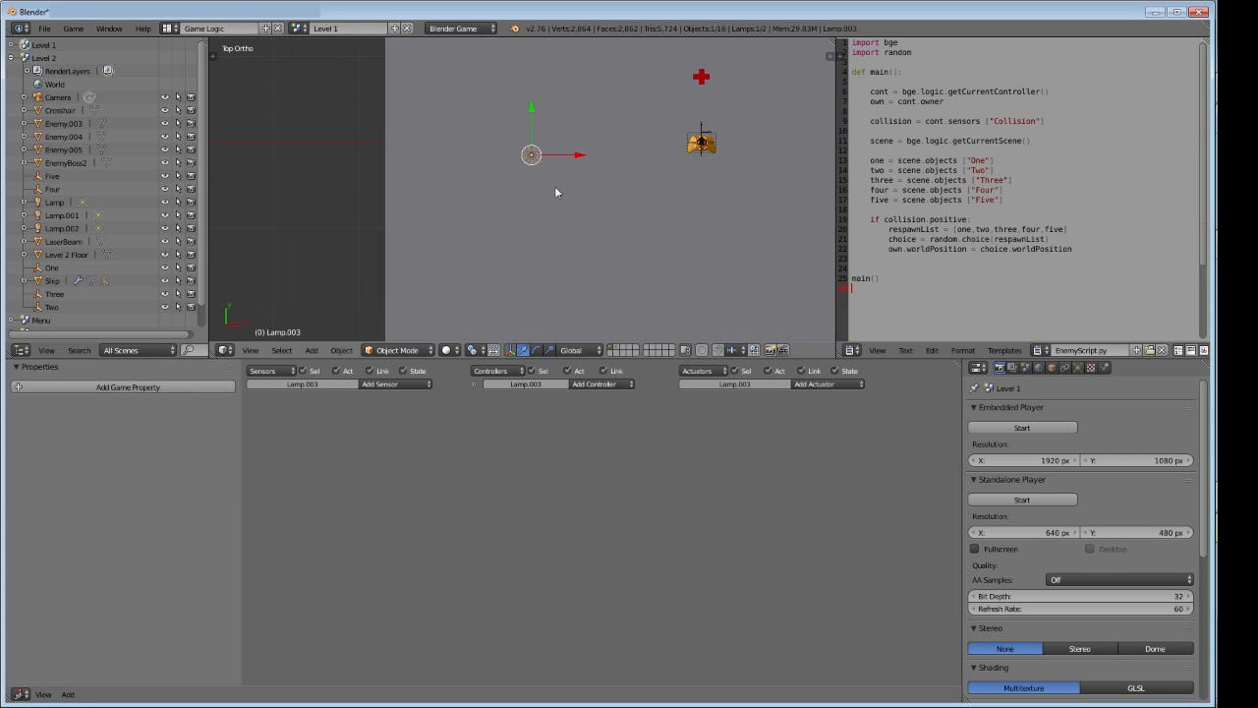
{"action": "key", "text": "Home"}
{"action": "right_click", "coordinate": [666, 188]}
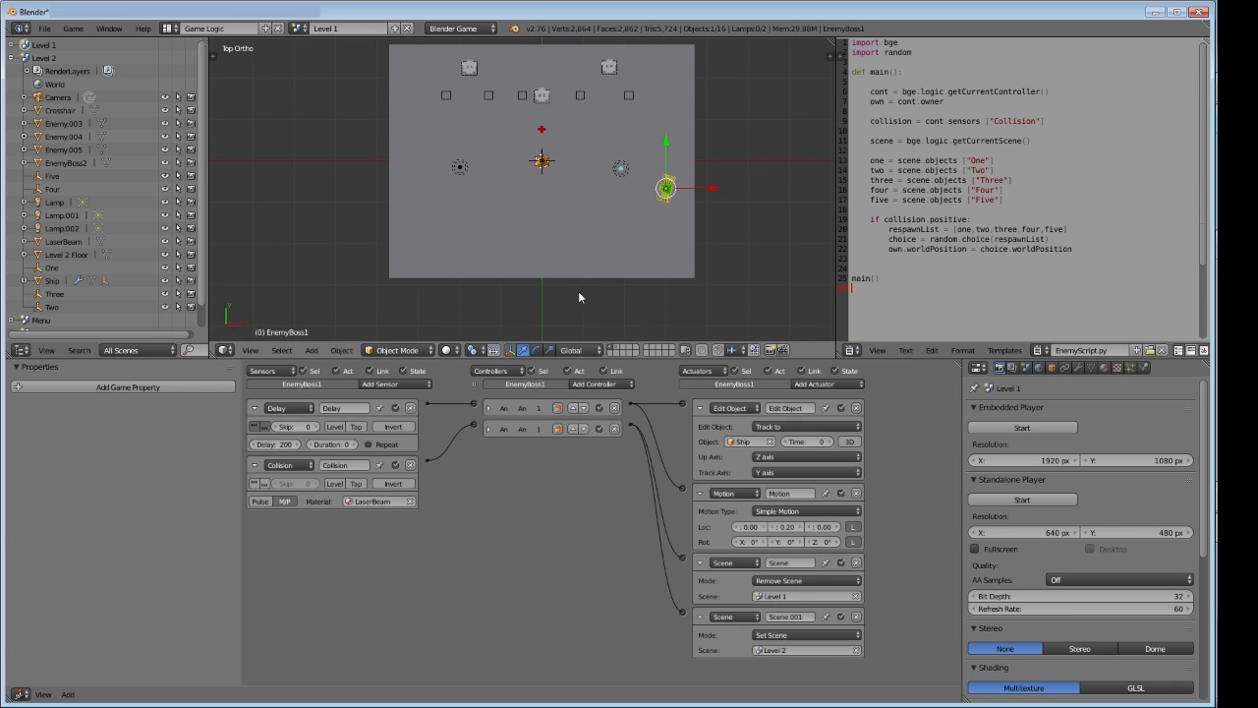
{"action": "scroll", "coordinate": [341, 485], "scroll_direction": "up", "scroll_amount": 1}
{"action": "scroll", "coordinate": [326, 501], "scroll_direction": "up", "scroll_amount": 1}
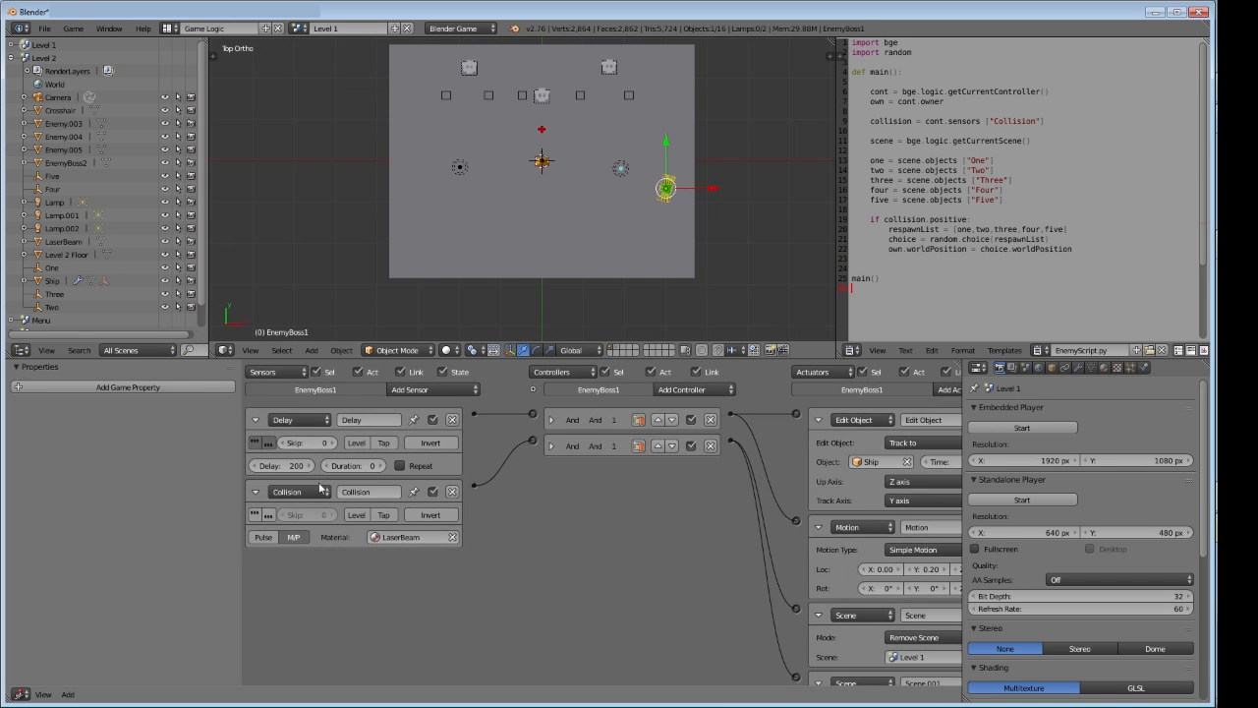
{"action": "left_click", "coordinate": [280, 465]}
{"action": "type", "text": "300"}
{"action": "key", "text": "Return"}
{"action": "scroll", "coordinate": [566, 510], "scroll_direction": "down", "scroll_amount": 1}
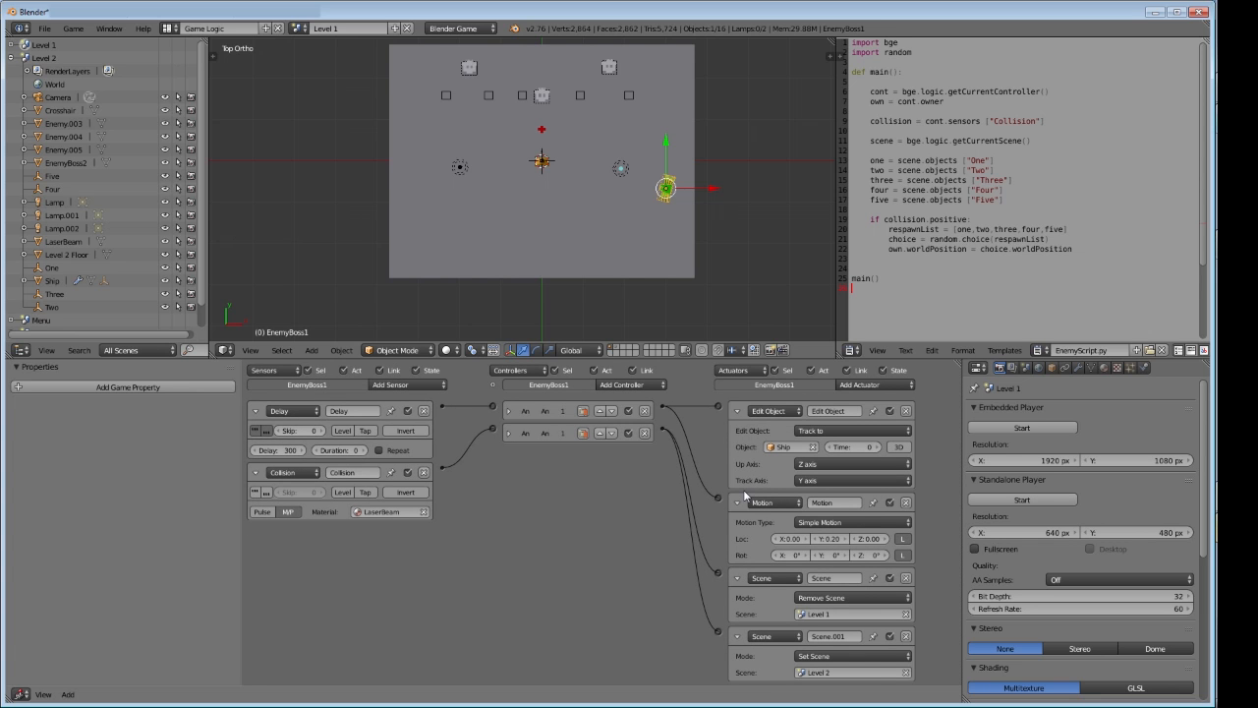
Review EnemyBoss2's logic settings in Level 2, then return to Level 1 and its top view
{"action": "left_click", "coordinate": [299, 29]}
{"action": "left_click", "coordinate": [313, 61]}
{"action": "left_click", "coordinate": [300, 29]}
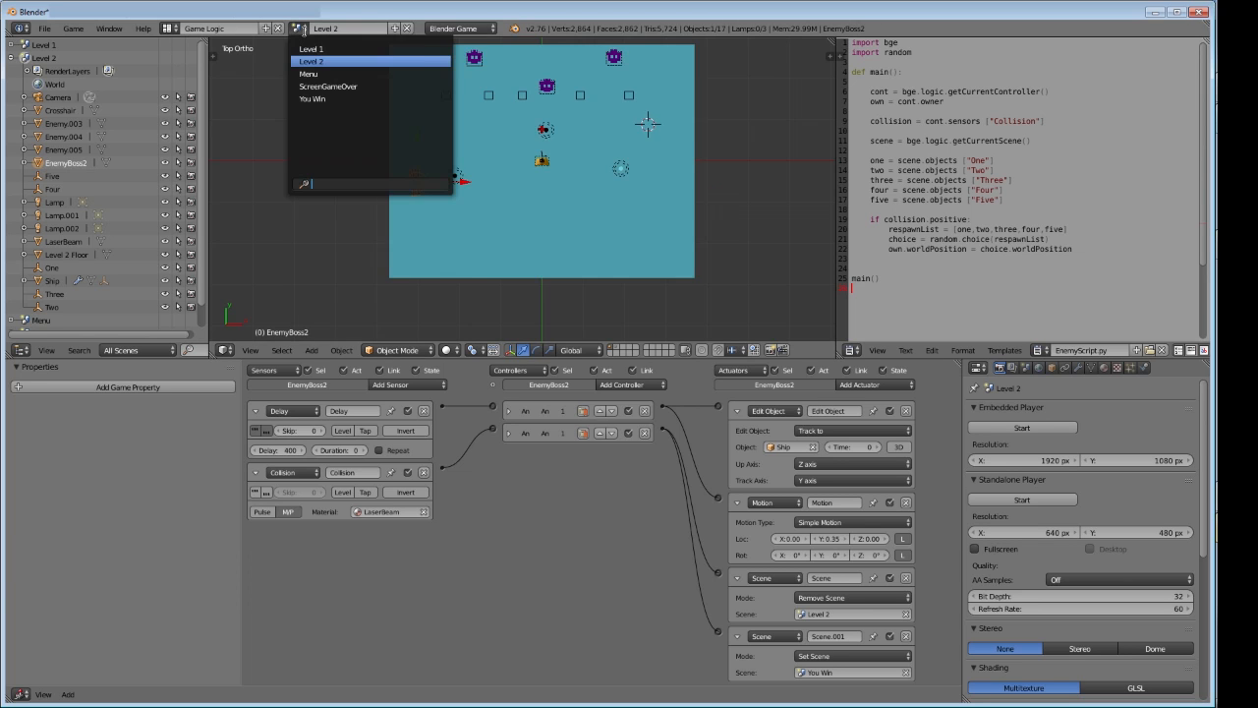
{"action": "left_click", "coordinate": [312, 48]}
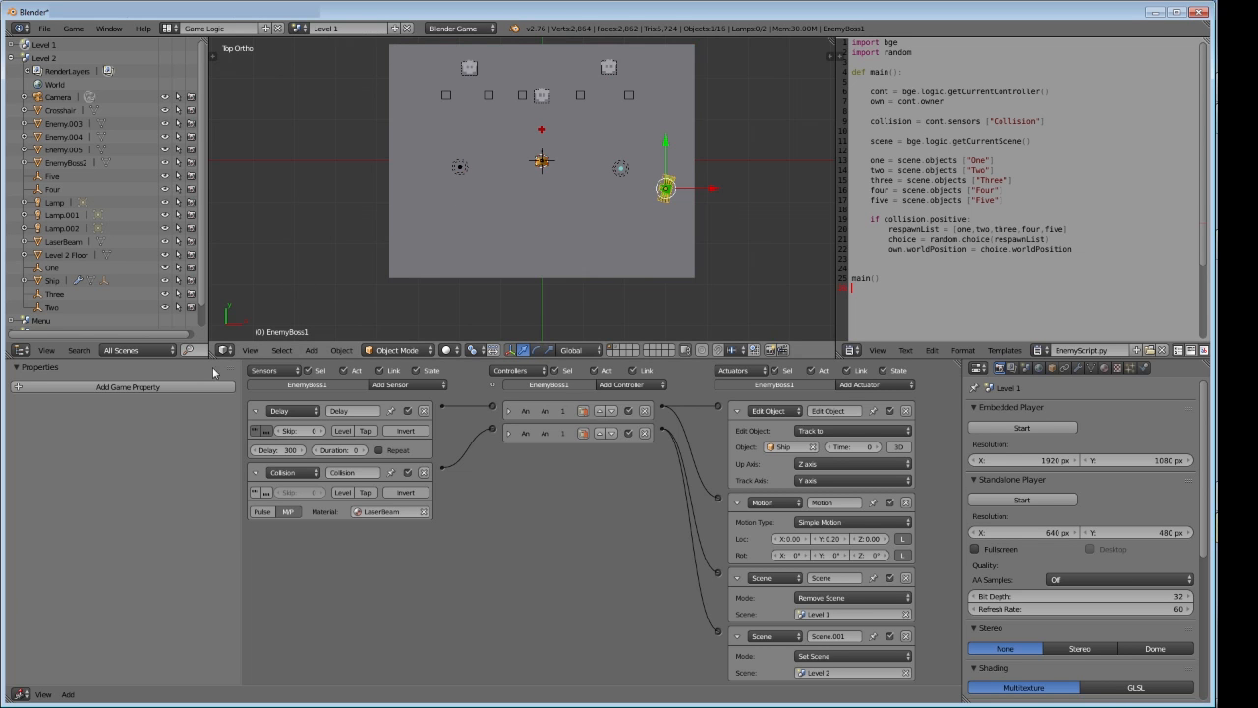
{"action": "middle_click_drag", "start_coordinate": [480, 231], "coordinate": [528, 231]}
{"action": "key", "text": "KP_7"}
Switch to the Menu scene, run the game in the standalone player, and try the Exit button
{"action": "left_click", "coordinate": [300, 29]}
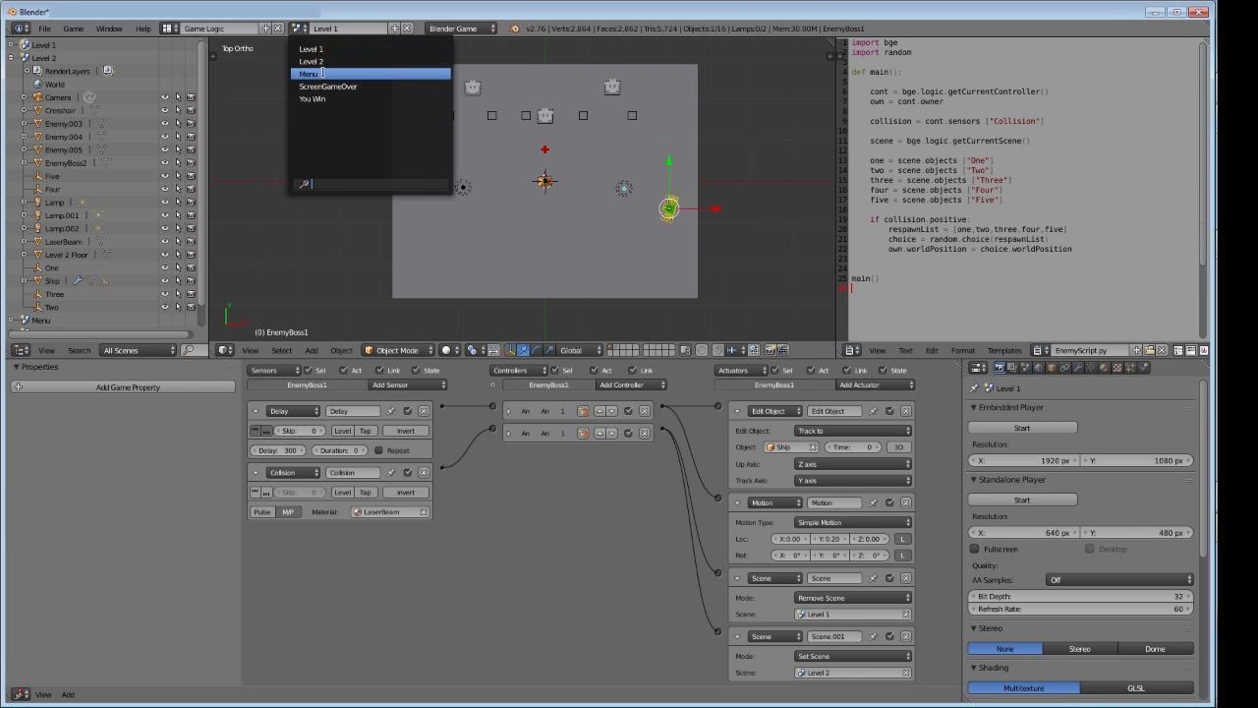
{"action": "left_click", "coordinate": [322, 73]}
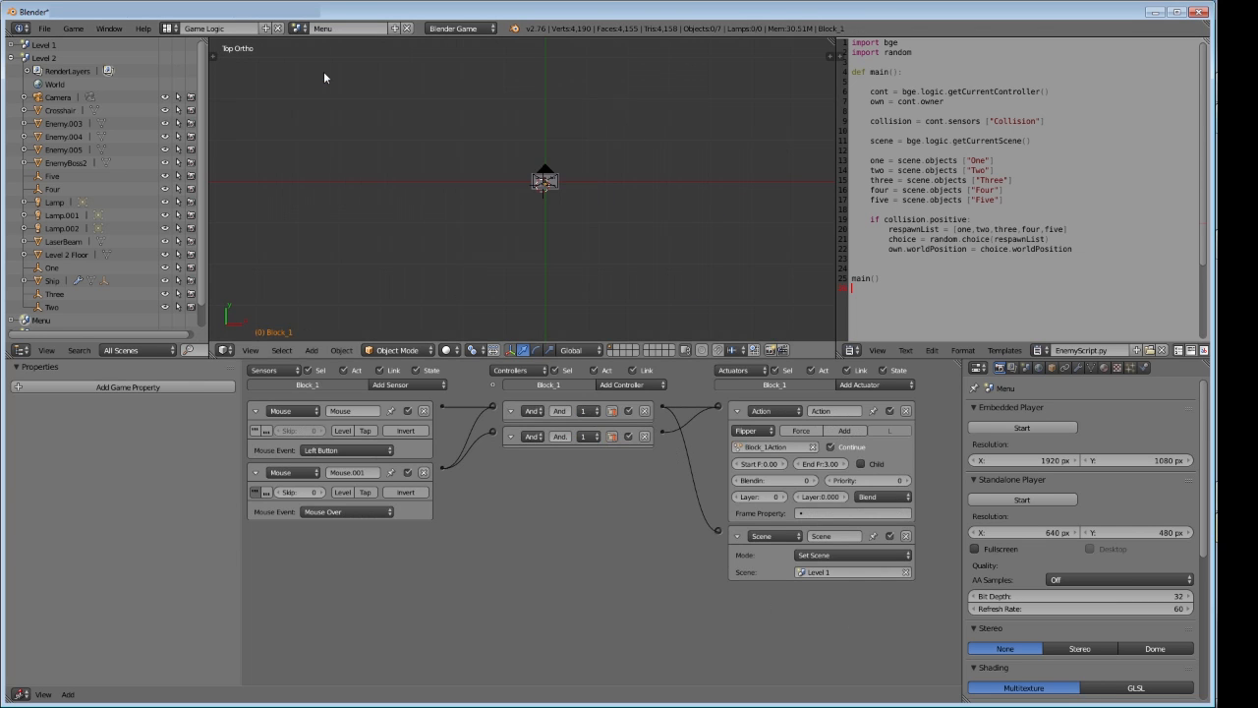
{"action": "left_click", "coordinate": [1029, 499]}
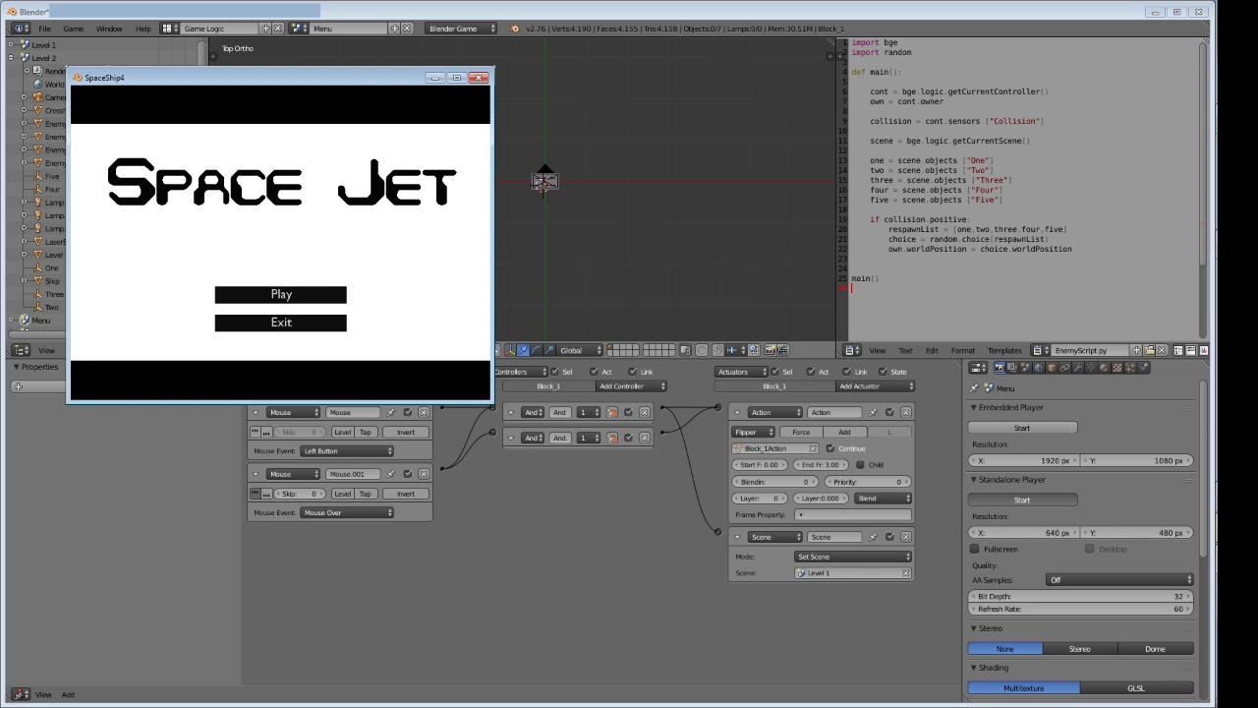
{"action": "left_click", "coordinate": [282, 322]}
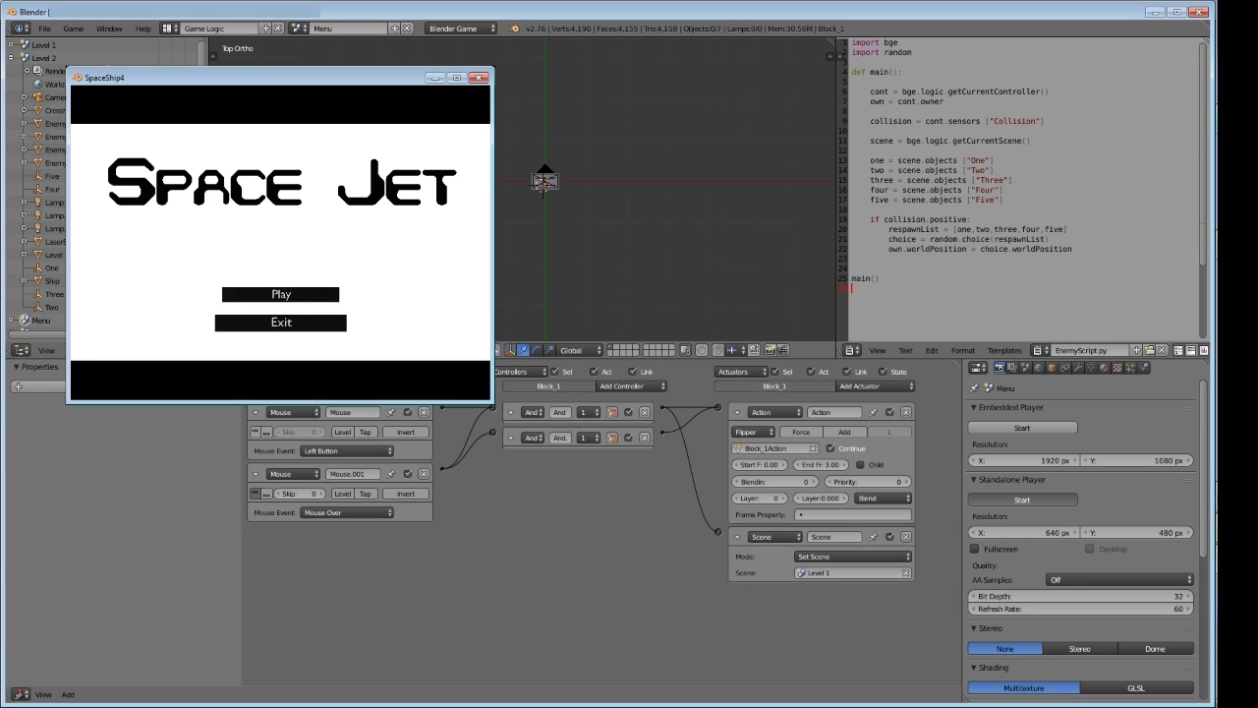
Start a game from the menu, playtest Level 1 by steering the ship and shooting at enemies, and quit the player
{"action": "left_click", "coordinate": [277, 294]}
{"action": "key", "text": "s"}
{"action": "left_click", "coordinate": [238, 167]}
{"action": "key", "text": "a"}
{"action": "left_click", "coordinate": [224, 155]}
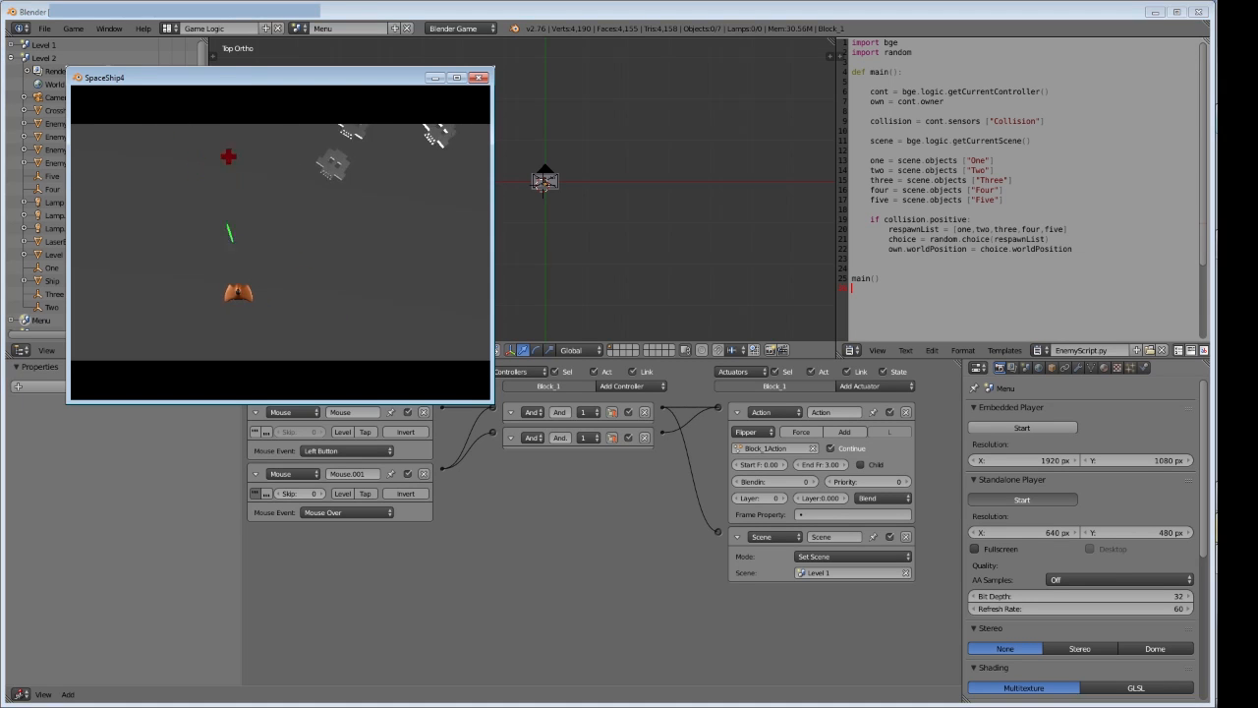
{"action": "left_click", "coordinate": [317, 181]}
{"action": "key", "text": "d"}
{"action": "left_click", "coordinate": [360, 189]}
{"action": "left_click", "coordinate": [250, 186]}
{"action": "key", "text": "s"}
{"action": "key", "text": "a"}
{"action": "left_click", "coordinate": [206, 190]}
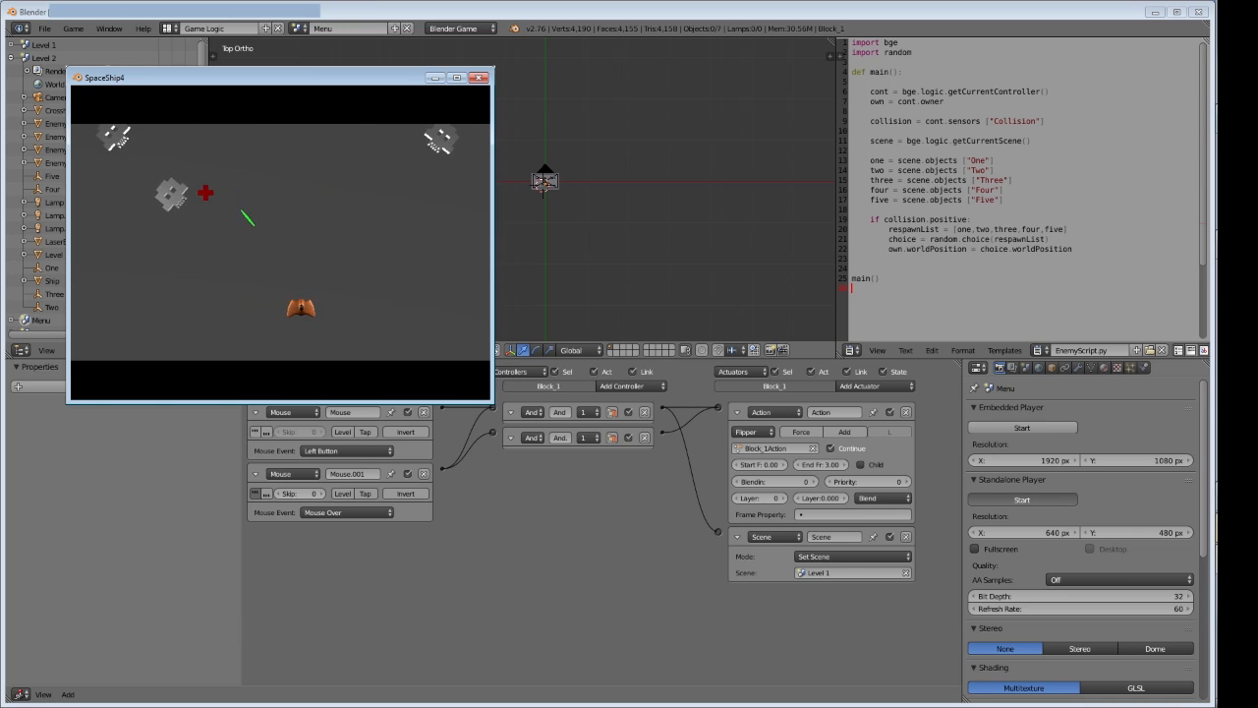
{"action": "left_click", "coordinate": [163, 191]}
{"action": "key", "text": "w"}
{"action": "left_click", "coordinate": [243, 183]}
{"action": "key", "text": "d"}
{"action": "left_click", "coordinate": [319, 196]}
{"action": "left_click", "coordinate": [393, 213]}
{"action": "key", "text": "a"}
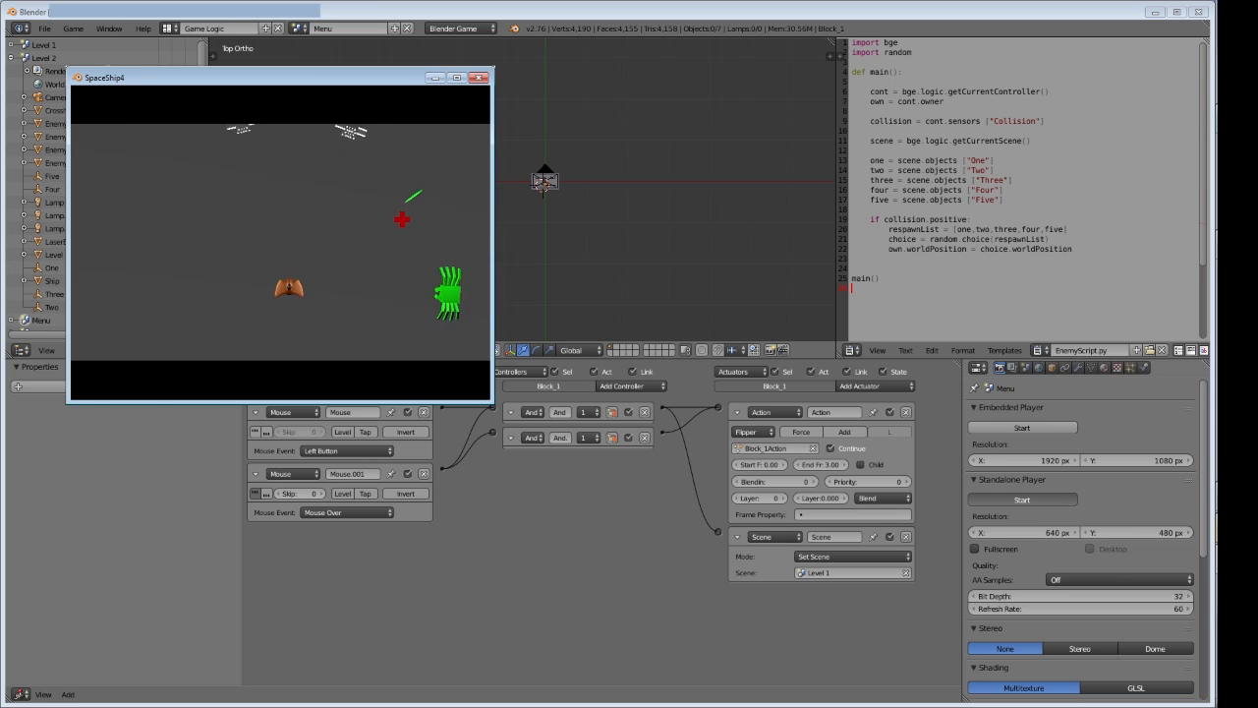
{"action": "left_click", "coordinate": [401, 221]}
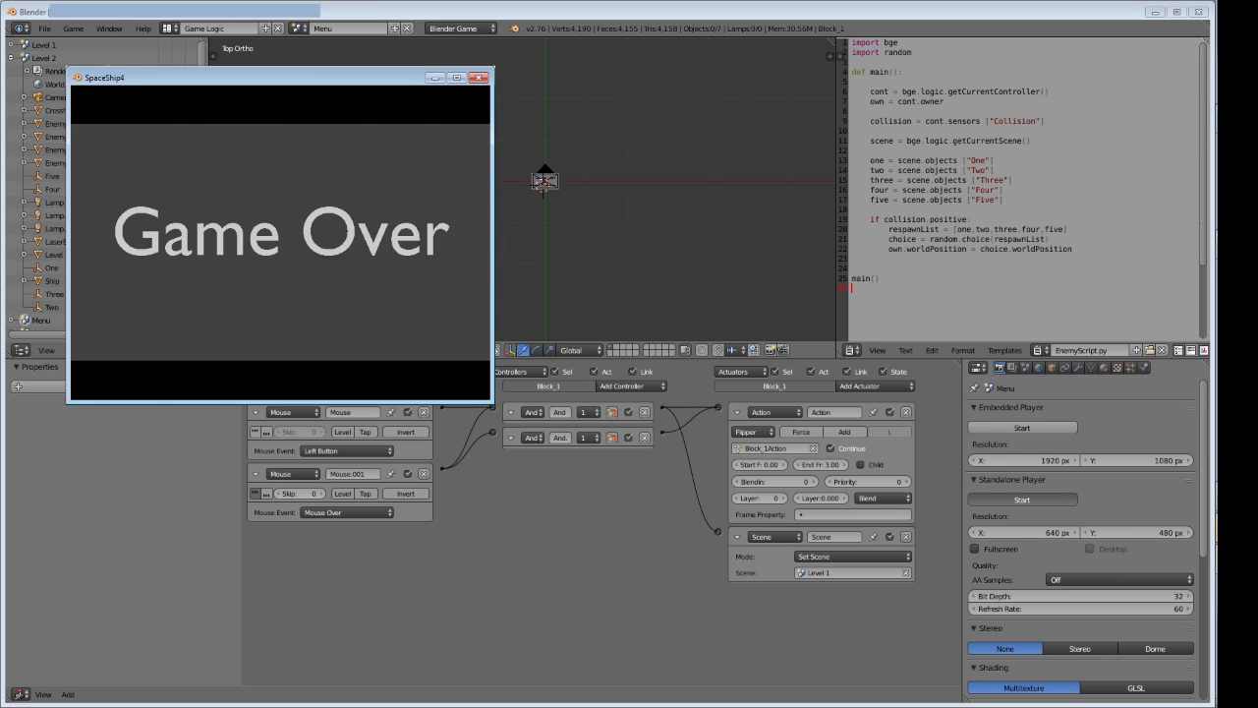
{"action": "key", "text": "Escape"}
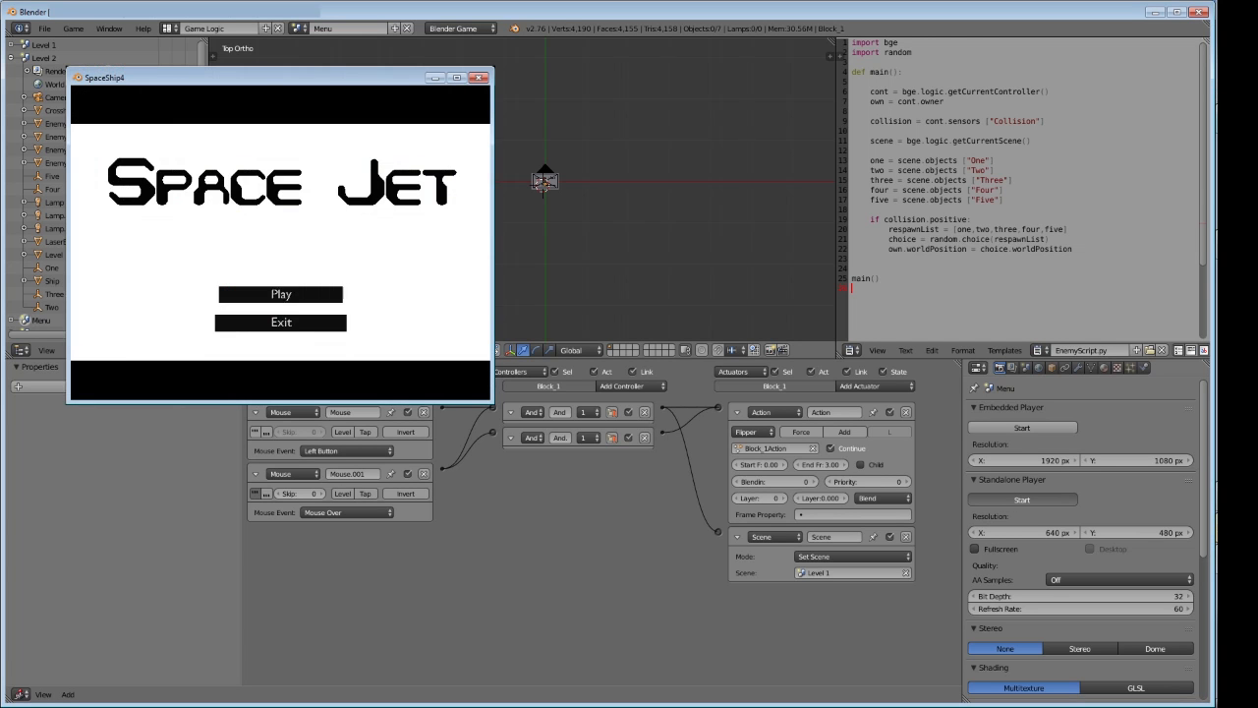
Start another game from the menu and play through Level 1, shooting the grey enemies and the green boss
{"action": "left_click", "coordinate": [323, 291]}
{"action": "key", "text": "s"}
{"action": "key", "text": "a"}
{"action": "left_click", "coordinate": [255, 163]}
{"action": "key", "text": "s"}
{"action": "key", "text": "d"}
{"action": "left_click", "coordinate": [148, 158]}
{"action": "key", "text": "a"}
{"action": "left_click", "coordinate": [174, 160]}
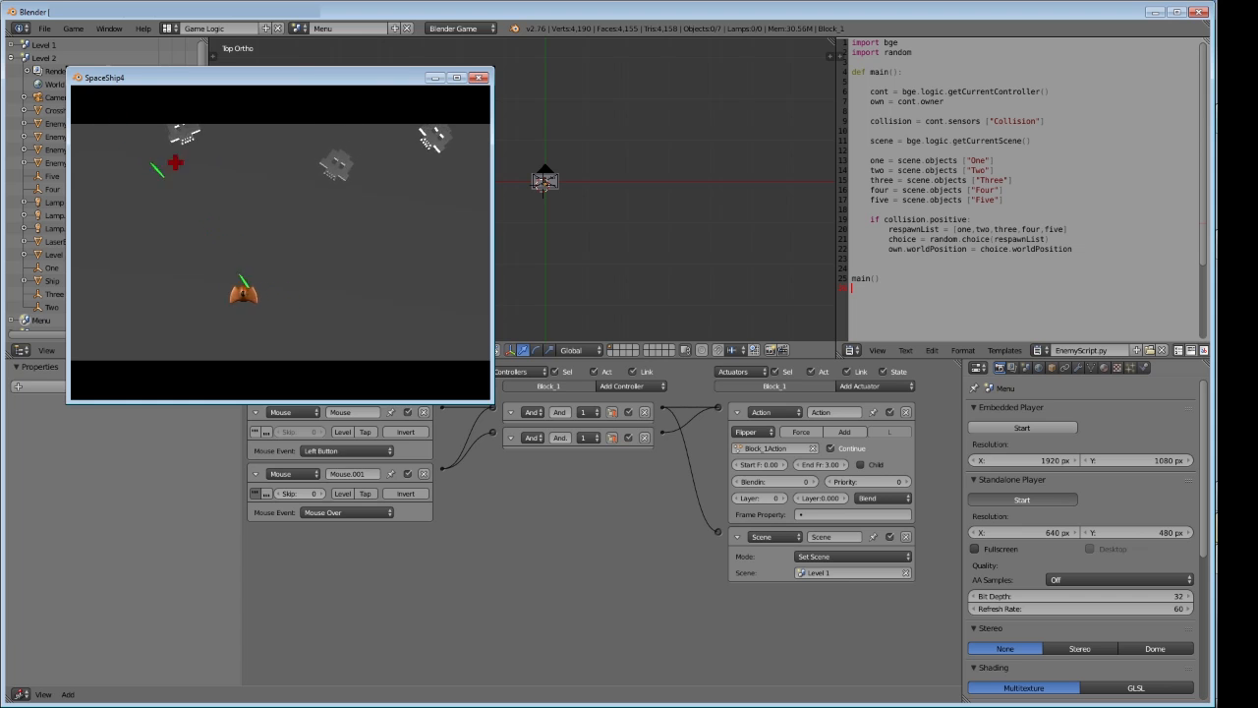
{"action": "left_click", "coordinate": [292, 194]}
{"action": "key", "text": "d"}
{"action": "left_click", "coordinate": [345, 205]}
{"action": "key", "text": "d"}
{"action": "left_click", "coordinate": [187, 203]}
{"action": "key", "text": "a"}
{"action": "left_click", "coordinate": [177, 198]}
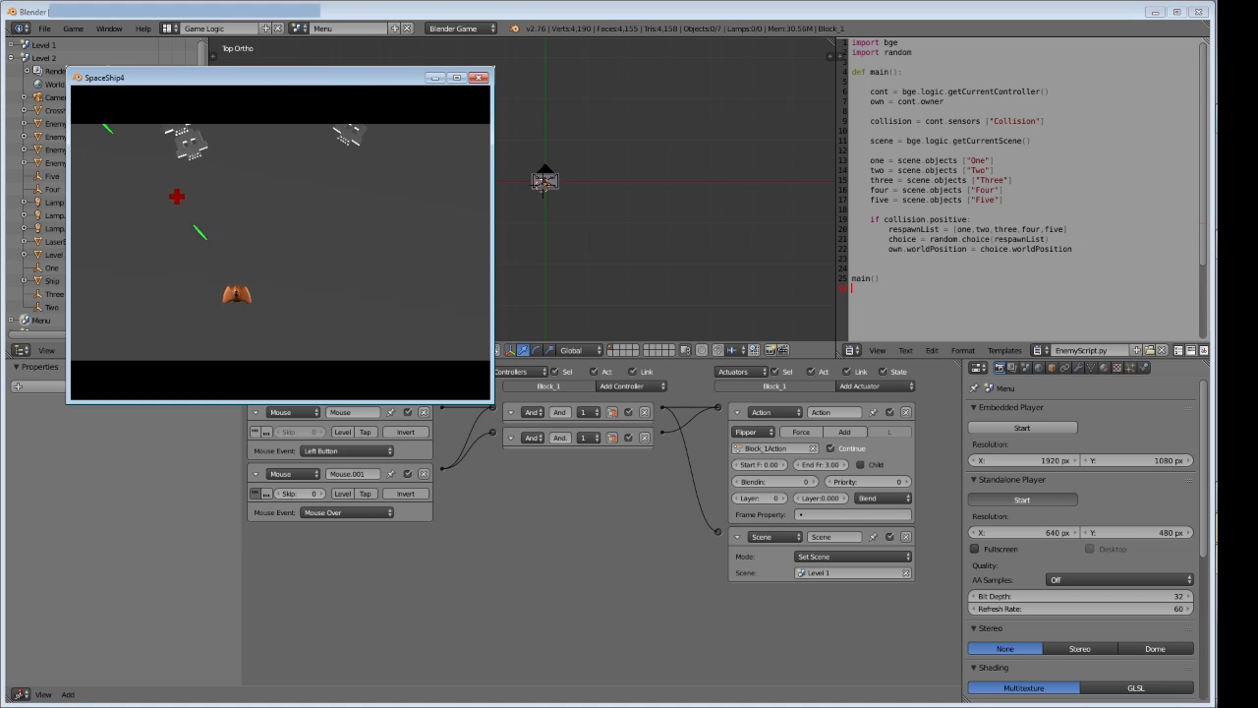
{"action": "left_click", "coordinate": [210, 189]}
{"action": "key", "text": "d"}
{"action": "left_click", "coordinate": [279, 203]}
{"action": "left_click", "coordinate": [279, 202]}
{"action": "key", "text": "a"}
{"action": "left_click", "coordinate": [209, 189]}
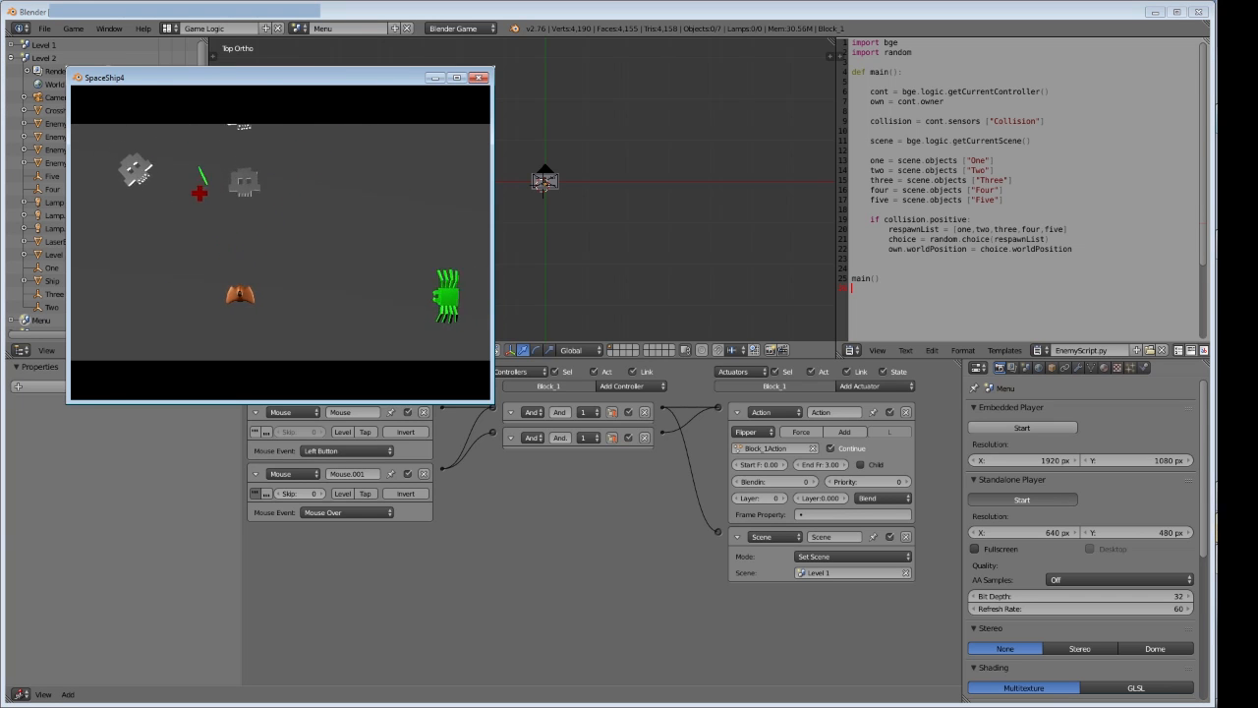
{"action": "left_click", "coordinate": [152, 193]}
{"action": "key", "text": "s"}
{"action": "key", "text": "d"}
{"action": "left_click", "coordinate": [349, 287]}
{"action": "left_click", "coordinate": [346, 293]}
{"action": "key", "text": "a"}
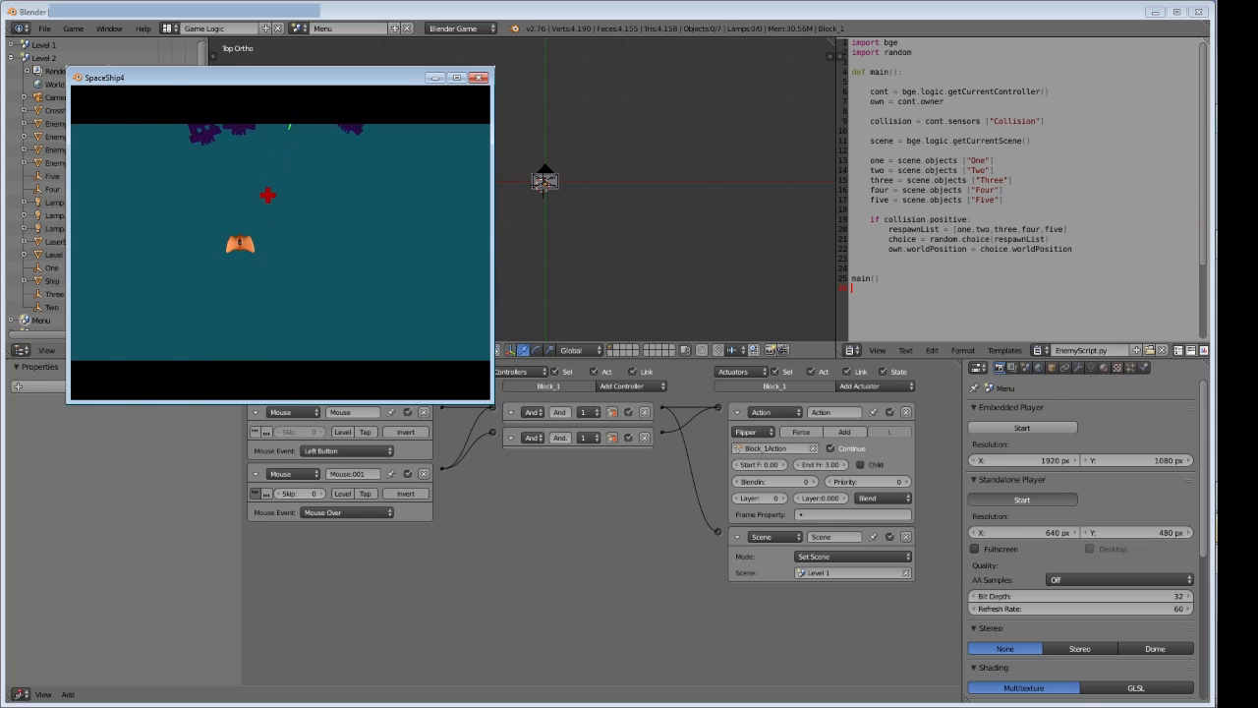
Playtest Level 2 up to the red boss's attack, moving the ship and shooting at the purple enemies
{"action": "left_click", "coordinate": [230, 185]}
{"action": "key", "text": "d"}
{"action": "left_click", "coordinate": [298, 203]}
{"action": "key", "text": "a"}
{"action": "key", "text": "s"}
{"action": "left_click", "coordinate": [279, 194]}
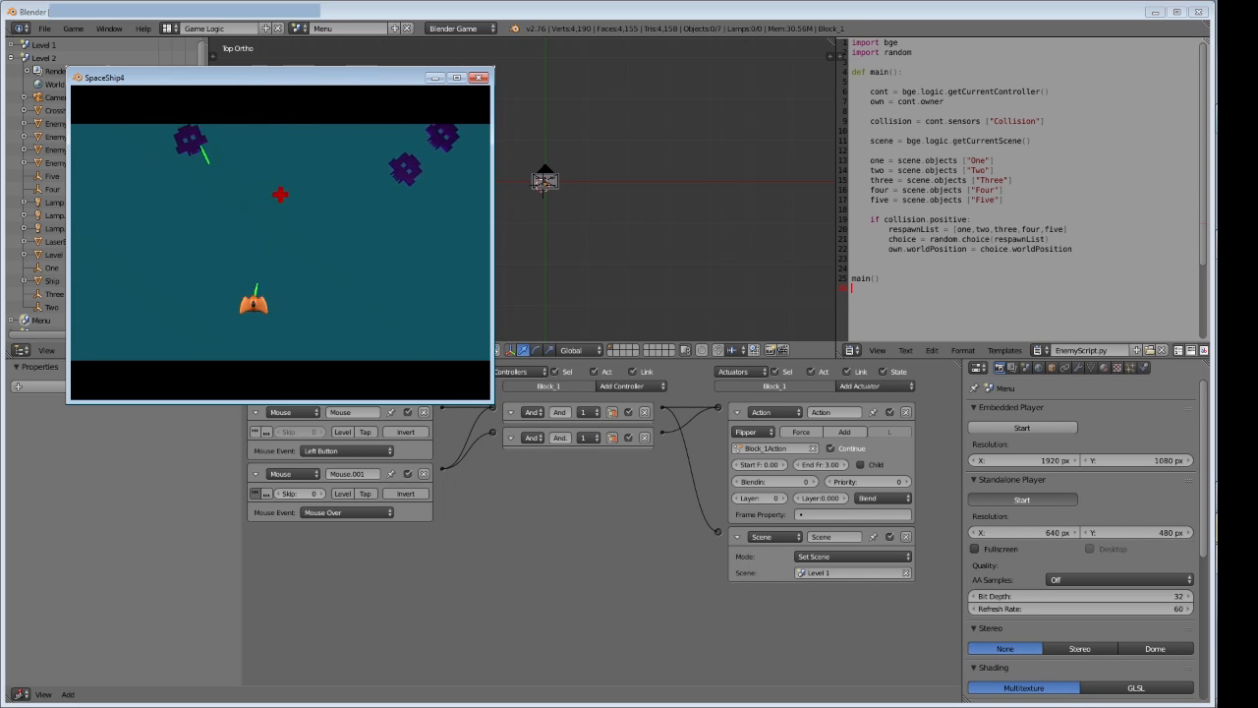
{"action": "key", "text": "d"}
{"action": "left_click", "coordinate": [374, 209]}
{"action": "left_click", "coordinate": [282, 203]}
{"action": "key", "text": "a"}
{"action": "left_click", "coordinate": [212, 205]}
{"action": "key", "text": "d"}
{"action": "left_click", "coordinate": [342, 205]}
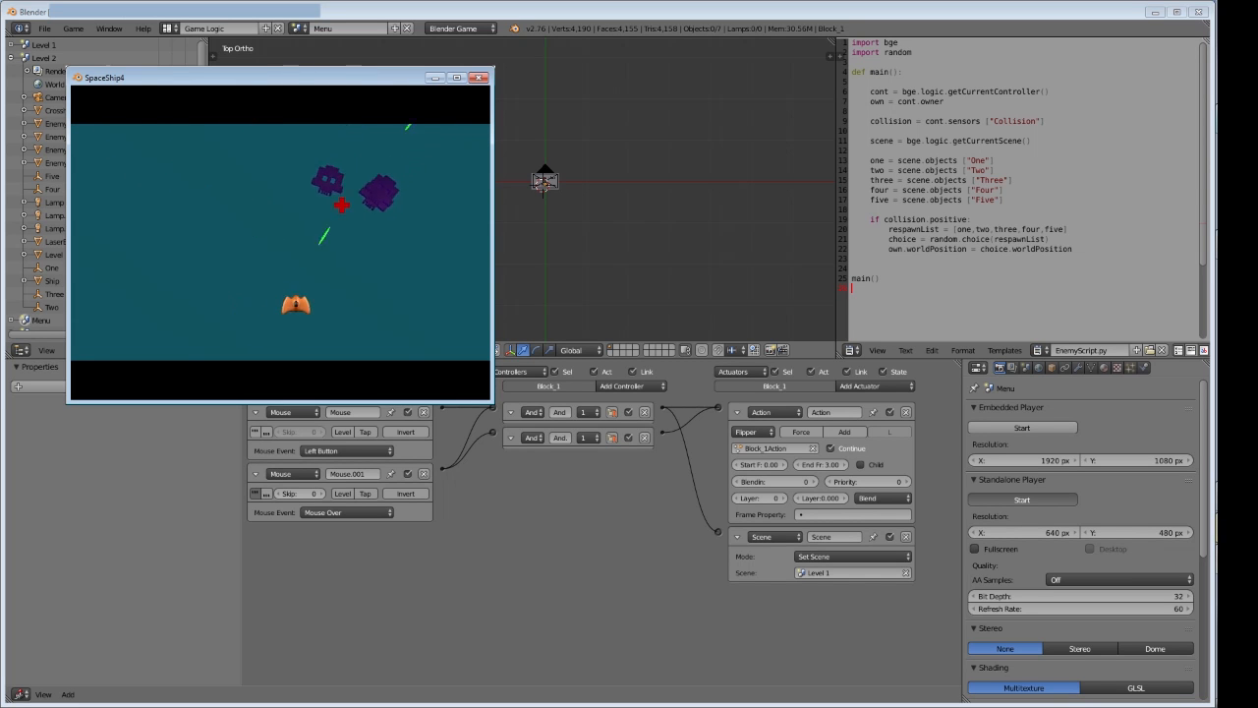
{"action": "key", "text": "a"}
{"action": "left_click", "coordinate": [339, 204]}
{"action": "left_click", "coordinate": [313, 204]}
{"action": "key", "text": "d"}
{"action": "left_click", "coordinate": [213, 205]}
{"action": "left_click", "coordinate": [217, 205]}
{"action": "key", "text": "a"}
{"action": "left_click", "coordinate": [202, 206]}
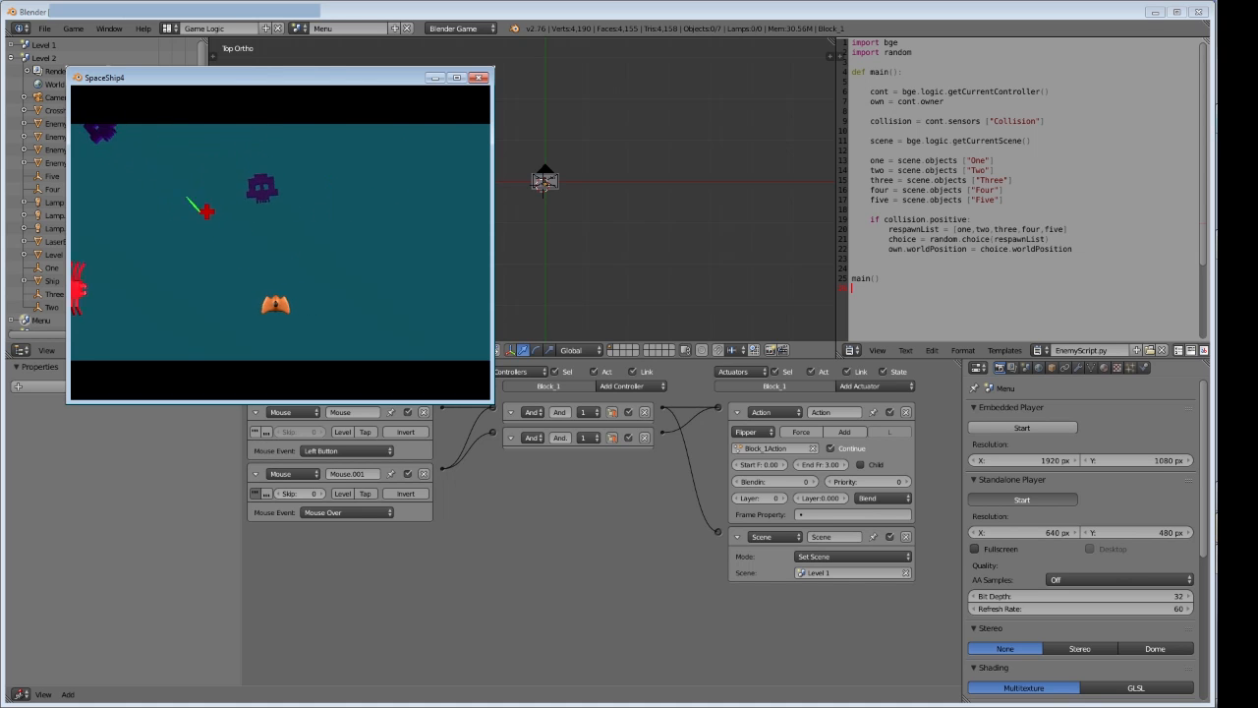
{"action": "key", "text": "d"}
{"action": "key", "text": "a"}
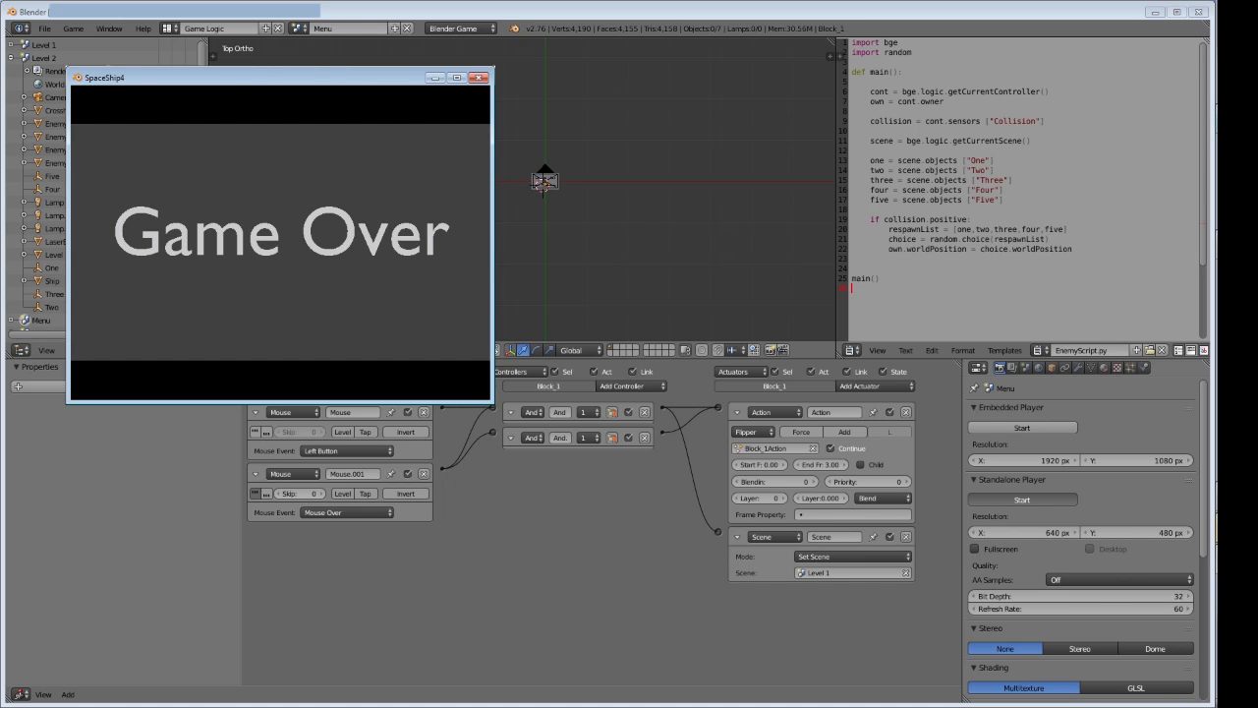
Relaunch the standalone player and replay Level 1 from the menu, fighting the enemies and shooting the green boss
{"action": "left_click", "coordinate": [1037, 502]}
{"action": "left_click", "coordinate": [306, 292]}
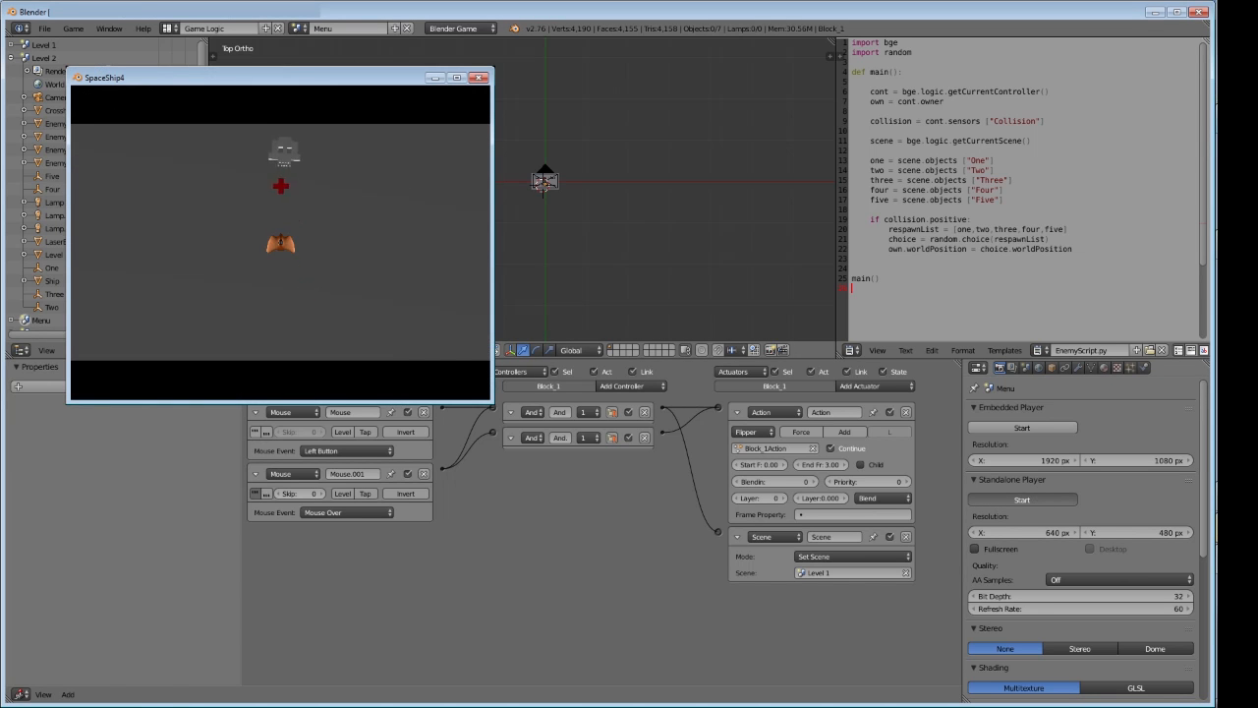
{"action": "left_click", "coordinate": [281, 183]}
{"action": "key", "text": "a"}
{"action": "key", "text": "s"}
{"action": "left_click", "coordinate": [218, 164]}
{"action": "key", "text": "d"}
{"action": "left_click", "coordinate": [196, 163]}
{"action": "key", "text": "a"}
{"action": "left_click", "coordinate": [334, 194]}
{"action": "key", "text": "d"}
{"action": "left_click", "coordinate": [351, 196]}
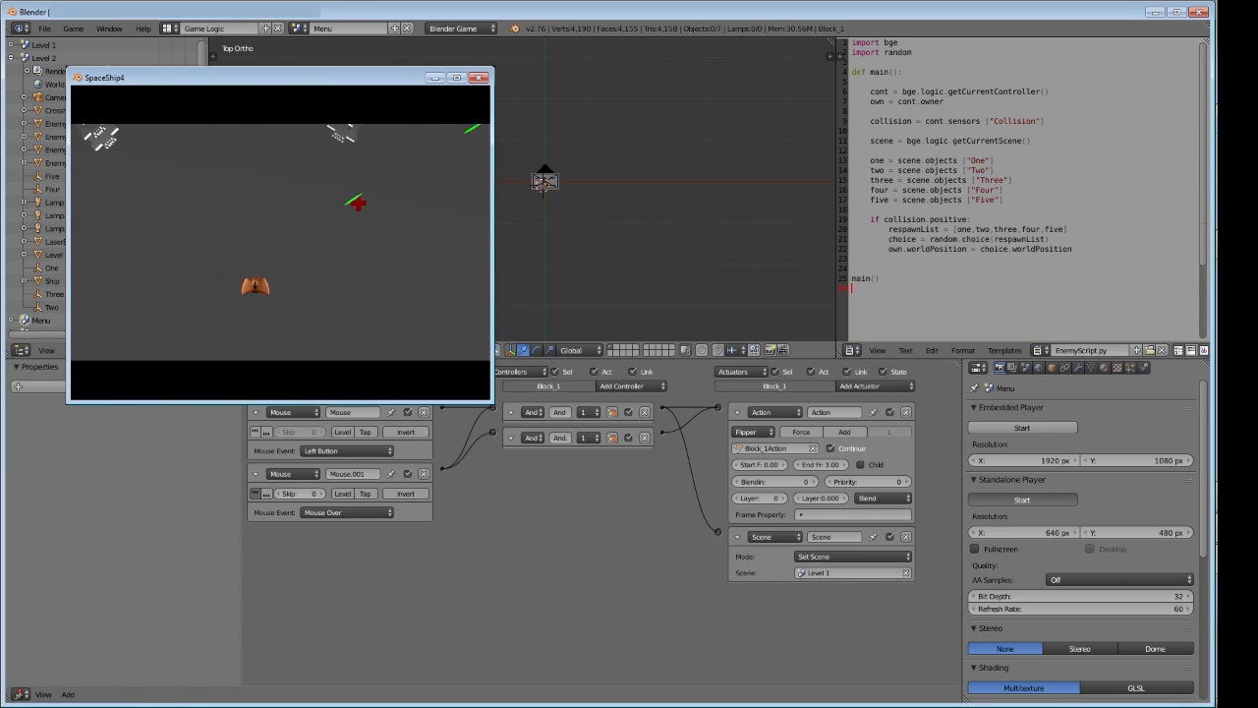
{"action": "left_click", "coordinate": [309, 181]}
{"action": "left_click", "coordinate": [295, 183]}
{"action": "key", "text": "a"}
{"action": "left_click", "coordinate": [162, 186]}
{"action": "key", "text": "d"}
{"action": "left_click", "coordinate": [239, 195]}
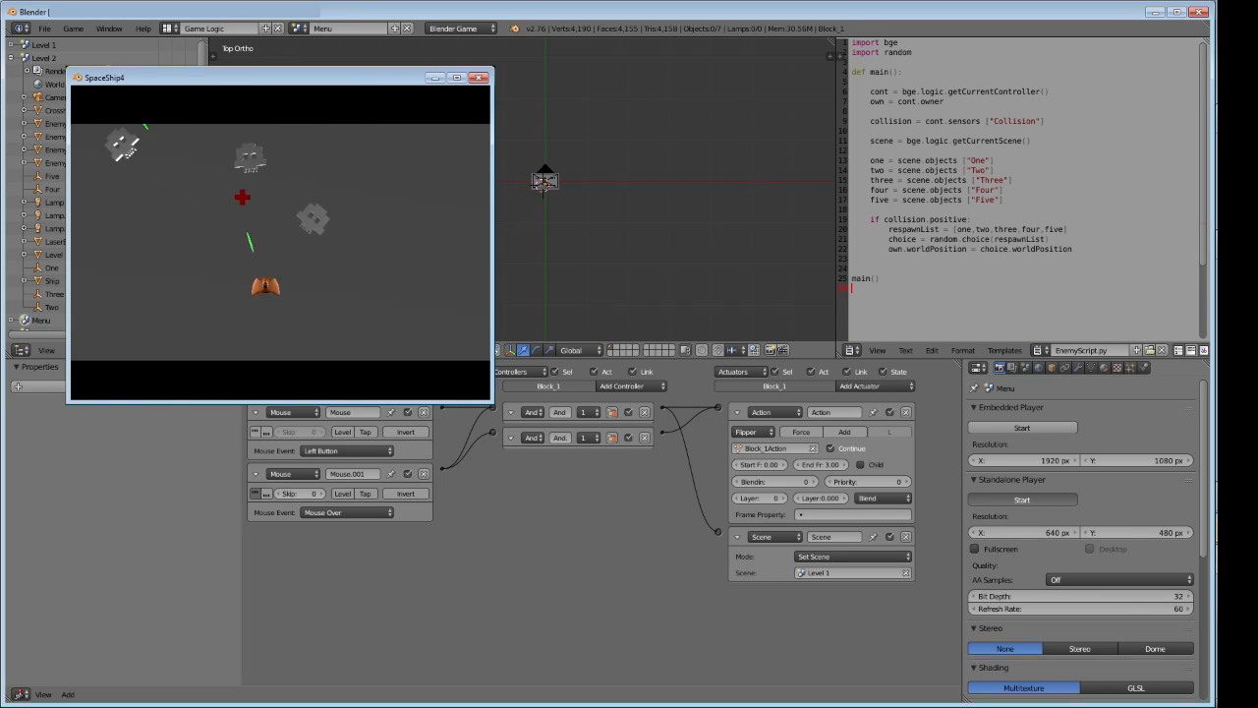
{"action": "left_click", "coordinate": [278, 213]}
{"action": "key", "text": "a"}
{"action": "left_click", "coordinate": [261, 215]}
{"action": "left_click", "coordinate": [184, 209]}
{"action": "left_click", "coordinate": [172, 203]}
{"action": "left_click", "coordinate": [368, 297]}
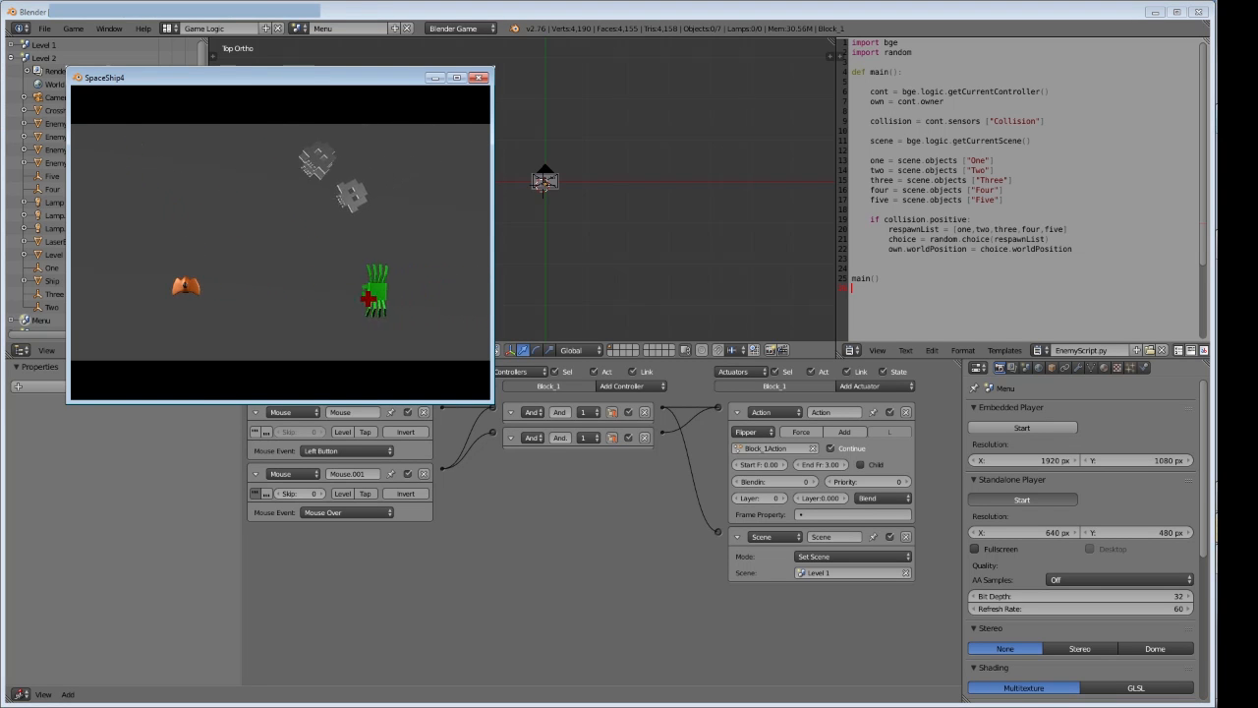
Play Level 2 again, dodging and shooting the purple enemies and the red boss to test the "You Win" scene
{"action": "key", "text": "s"}
{"action": "key", "text": "a"}
{"action": "left_click", "coordinate": [279, 172]}
{"action": "left_click", "coordinate": [157, 172]}
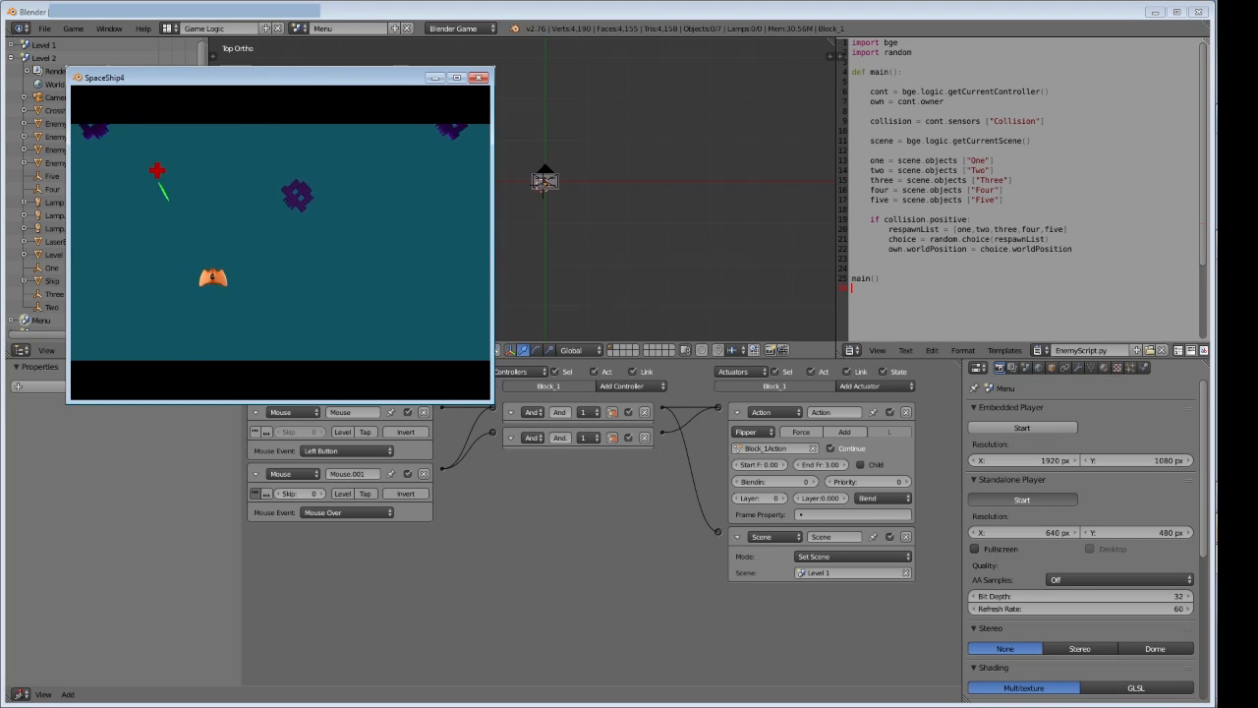
{"action": "left_click", "coordinate": [267, 224]}
{"action": "left_click", "coordinate": [266, 222]}
{"action": "key", "text": "d"}
{"action": "key", "text": "s"}
{"action": "left_click", "coordinate": [162, 205]}
{"action": "key", "text": "a"}
{"action": "left_click", "coordinate": [245, 203]}
{"action": "key", "text": "d"}
{"action": "left_click", "coordinate": [248, 196]}
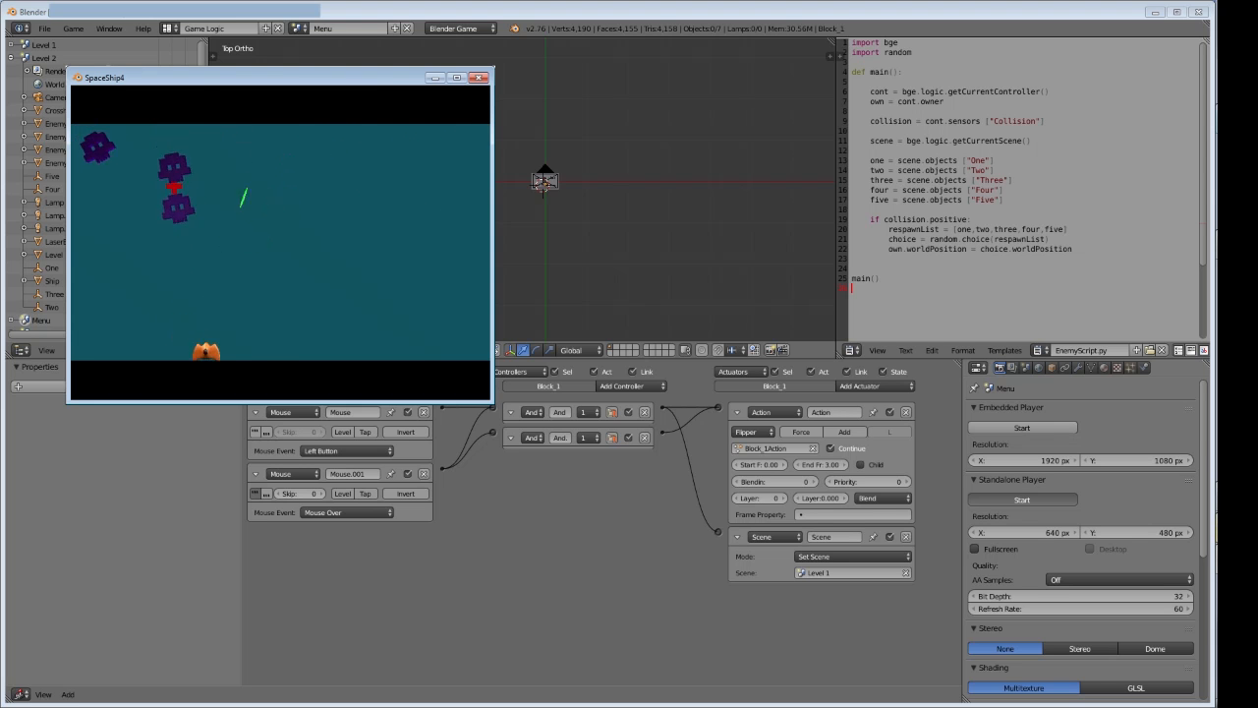
{"action": "left_click", "coordinate": [169, 179]}
{"action": "left_click", "coordinate": [142, 183]}
{"action": "left_click", "coordinate": [177, 218]}
{"action": "key", "text": "w"}
{"action": "left_click", "coordinate": [348, 254]}
{"action": "key", "text": "a"}
{"action": "left_click", "coordinate": [272, 242]}
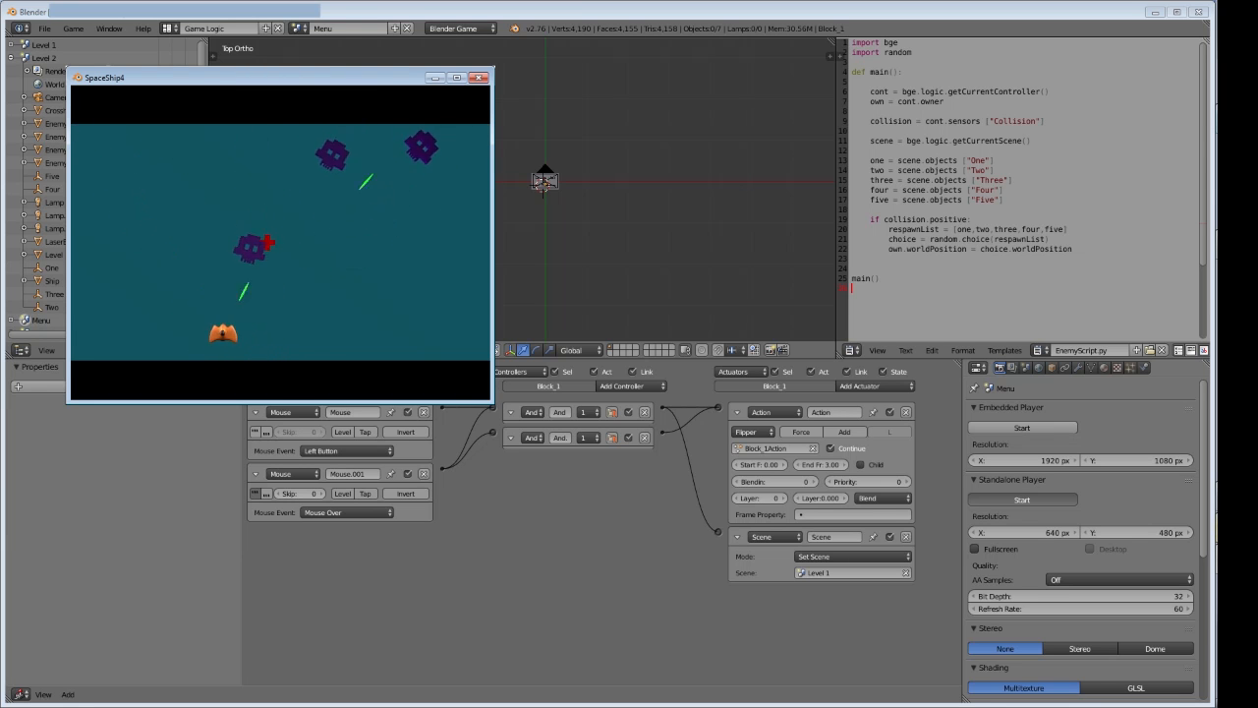
{"action": "key", "text": "d"}
{"action": "left_click", "coordinate": [308, 239]}
{"action": "key", "text": "w"}
{"action": "left_click", "coordinate": [365, 236]}
{"action": "key", "text": "s"}
{"action": "left_click", "coordinate": [285, 240]}
{"action": "left_click", "coordinate": [261, 242]}
{"action": "key", "text": "w"}
{"action": "left_click", "coordinate": [191, 281]}
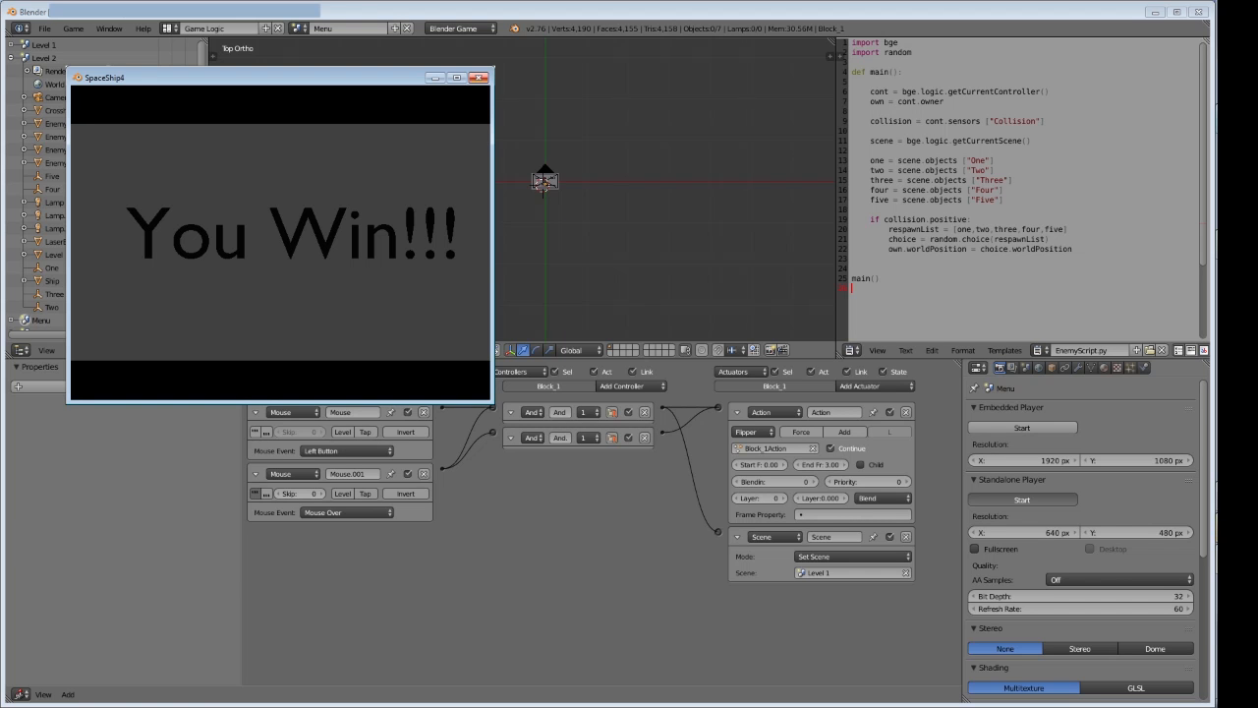
Close the standalone player and check the boss logic in the Level 2 scene and in the Level 1 scene
{"action": "left_click", "coordinate": [479, 77]}
{"action": "left_click", "coordinate": [297, 27]}
{"action": "left_click", "coordinate": [312, 61]}
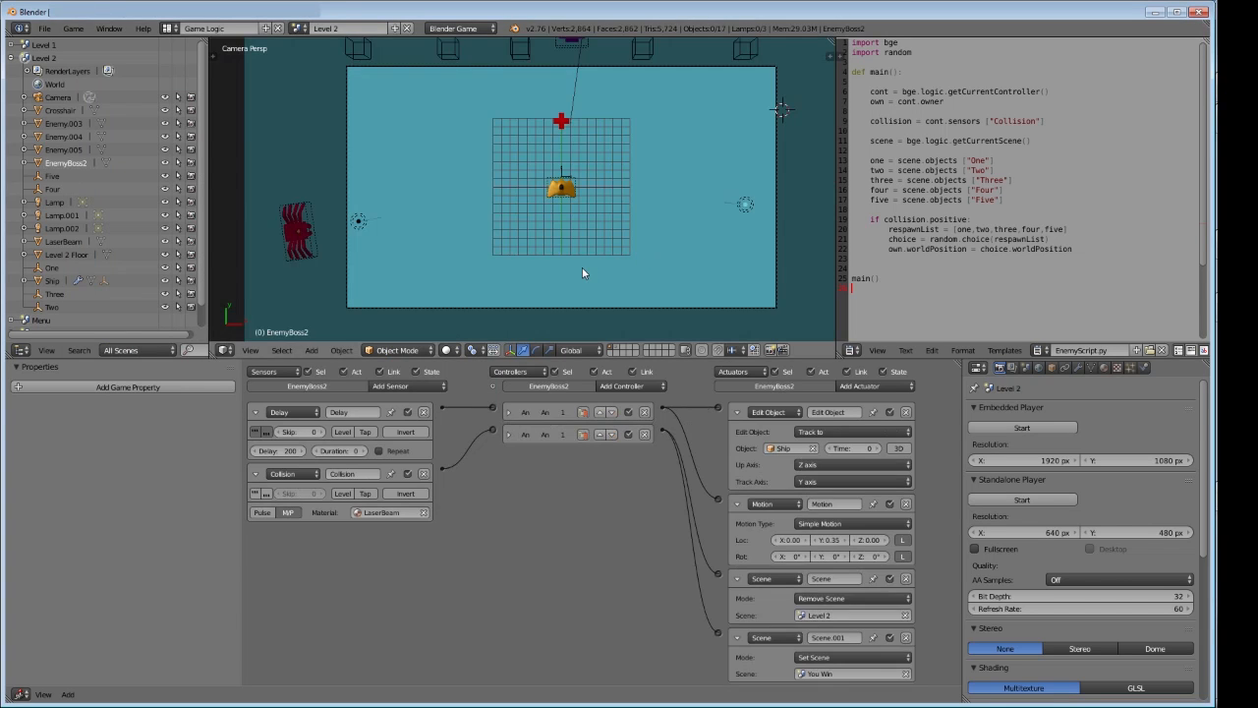
{"action": "left_click", "coordinate": [297, 28]}
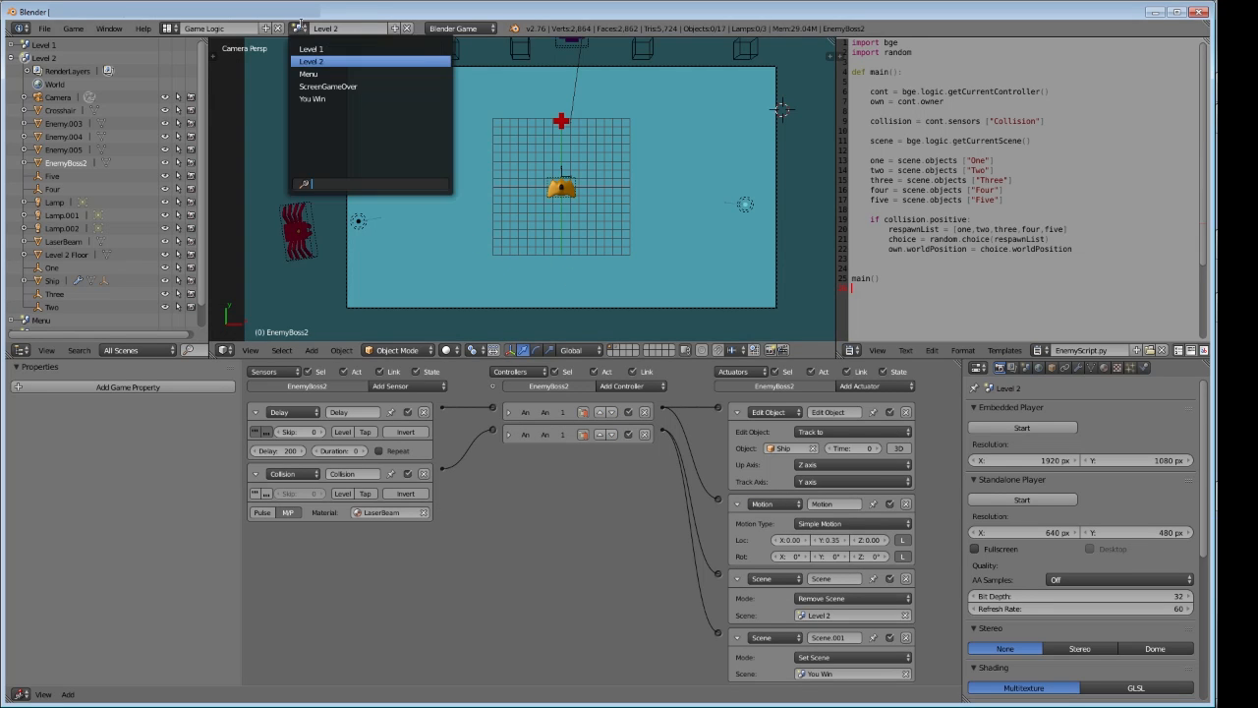
{"action": "left_click", "coordinate": [323, 50]}
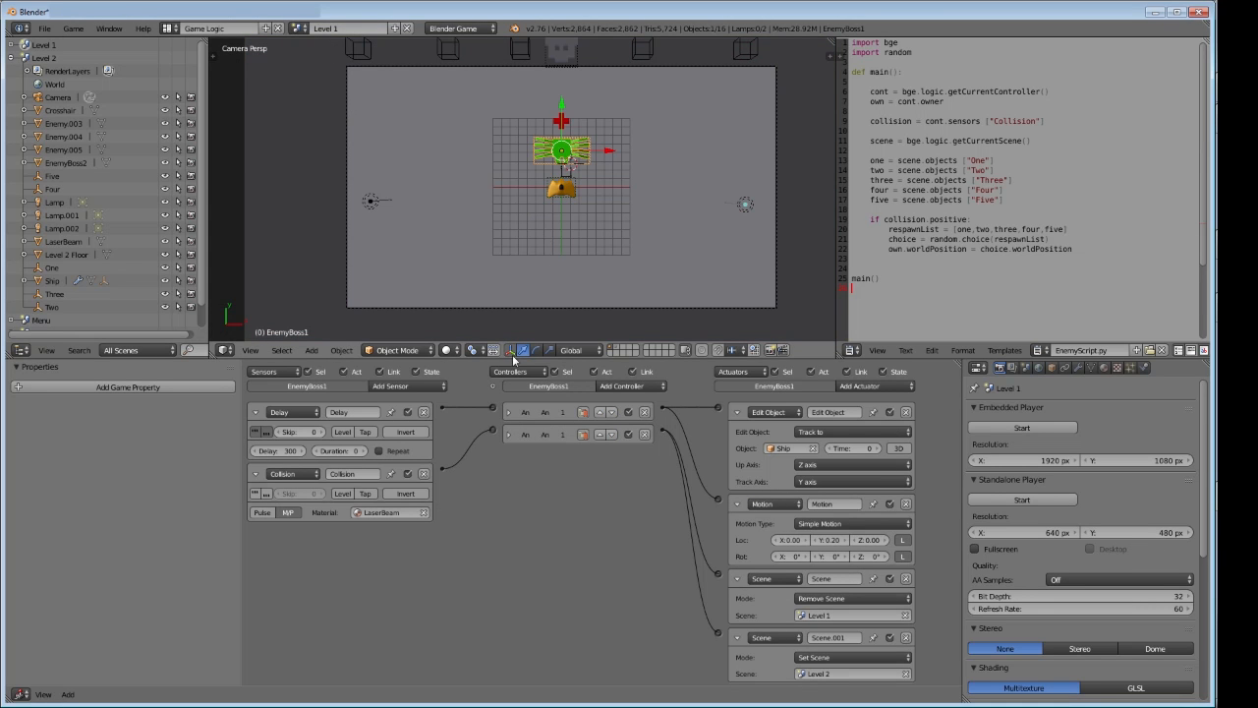